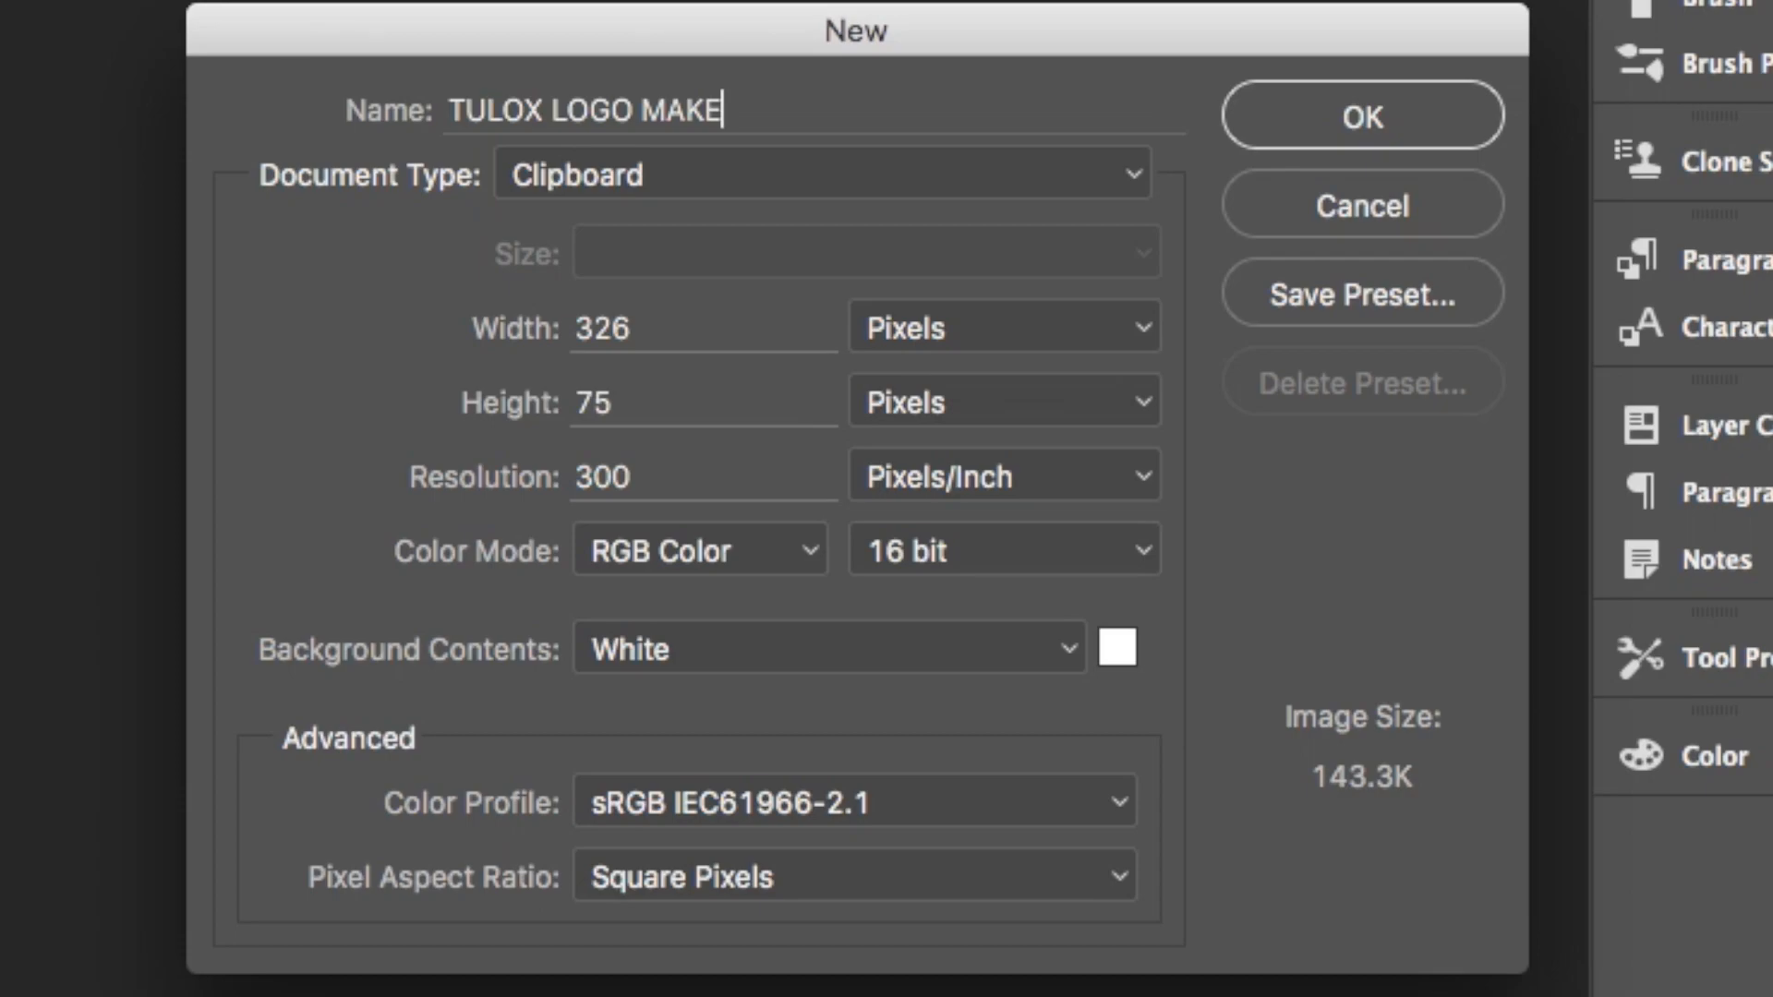
Step: Create a new document named TULOX LOGO MAKEOVER, 3 inches wide and 3 inches high
{"action": "type", "text": "OVER"}
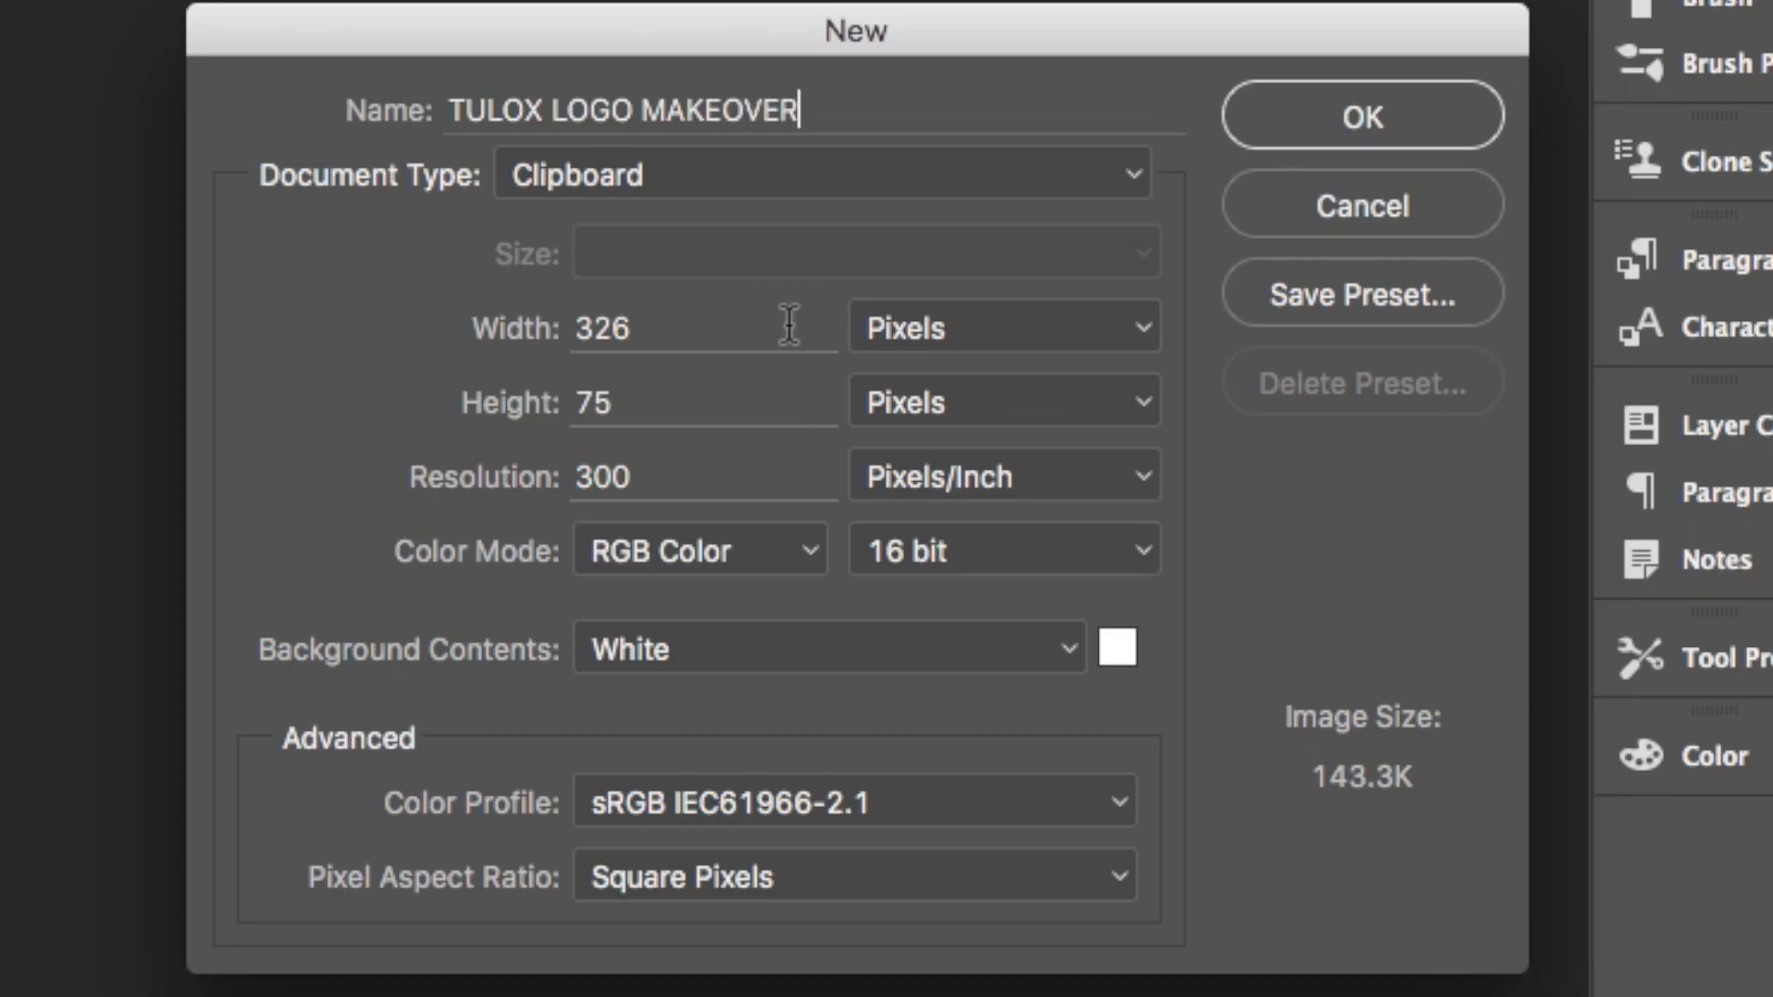
{"action": "left_click", "coordinate": [1007, 328]}
{"action": "left_click", "coordinate": [1013, 364]}
{"action": "double_click", "coordinate": [726, 326]}
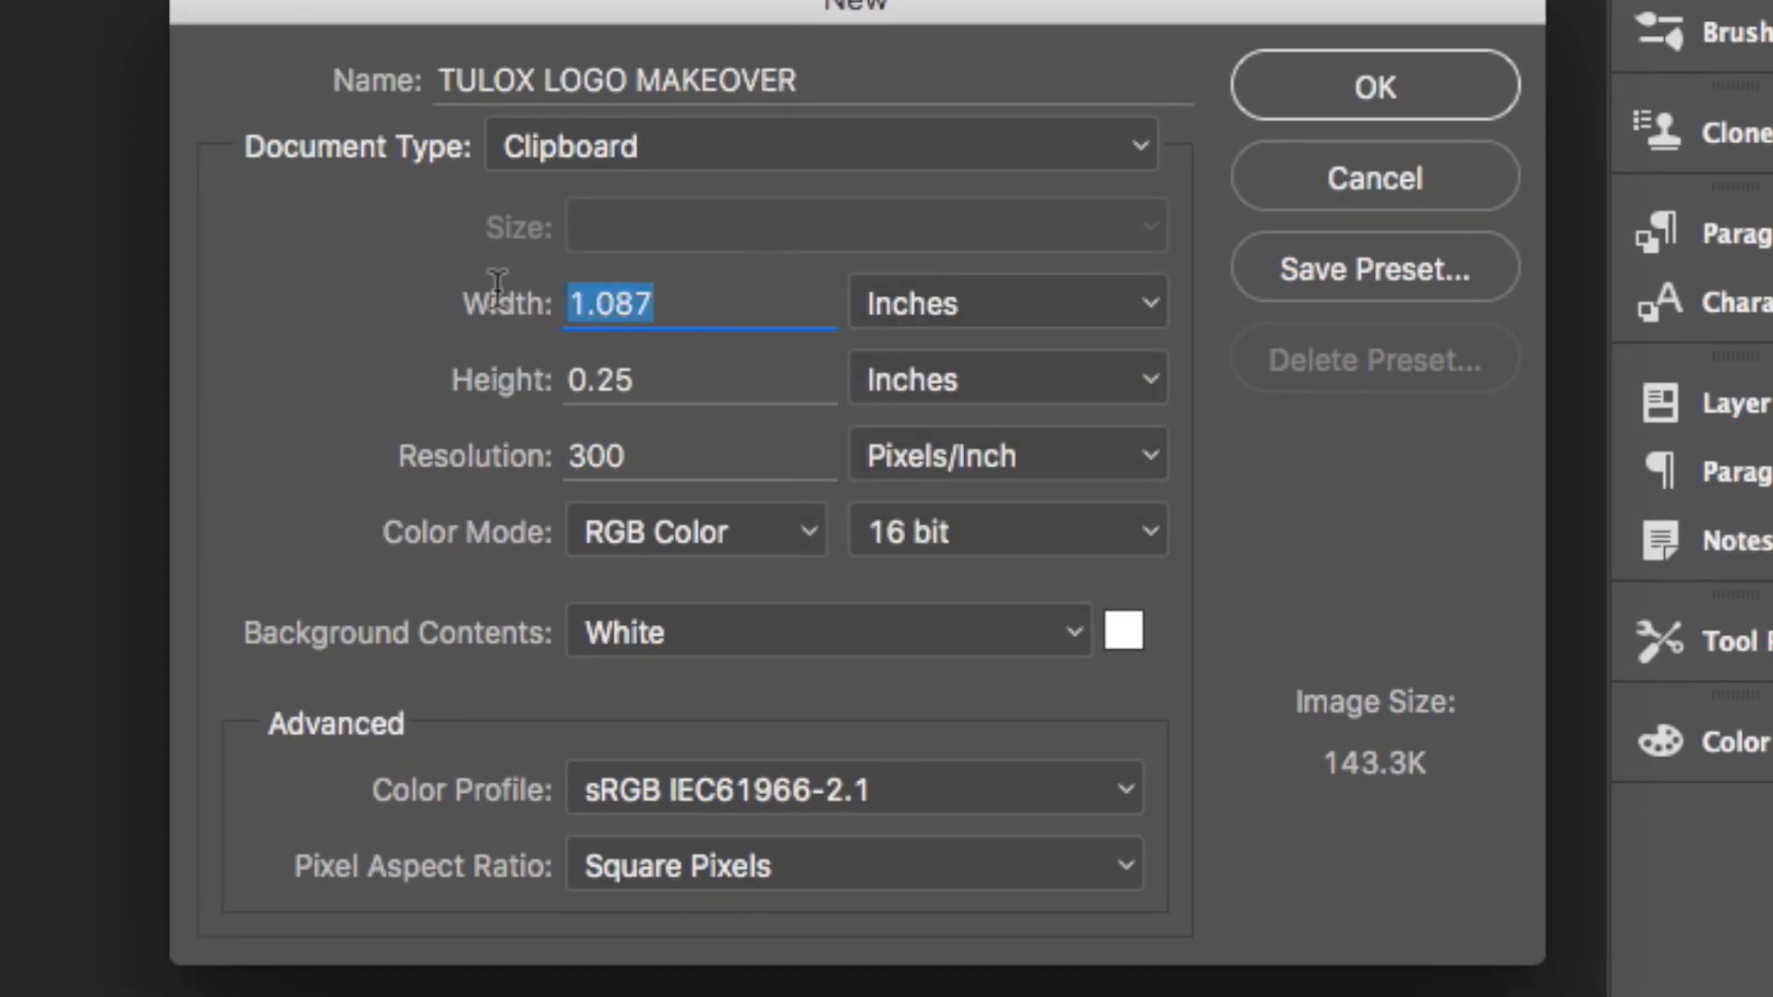
{"action": "type", "text": "3"}
{"action": "key", "text": "Tab"}
{"action": "type", "text": "3"}
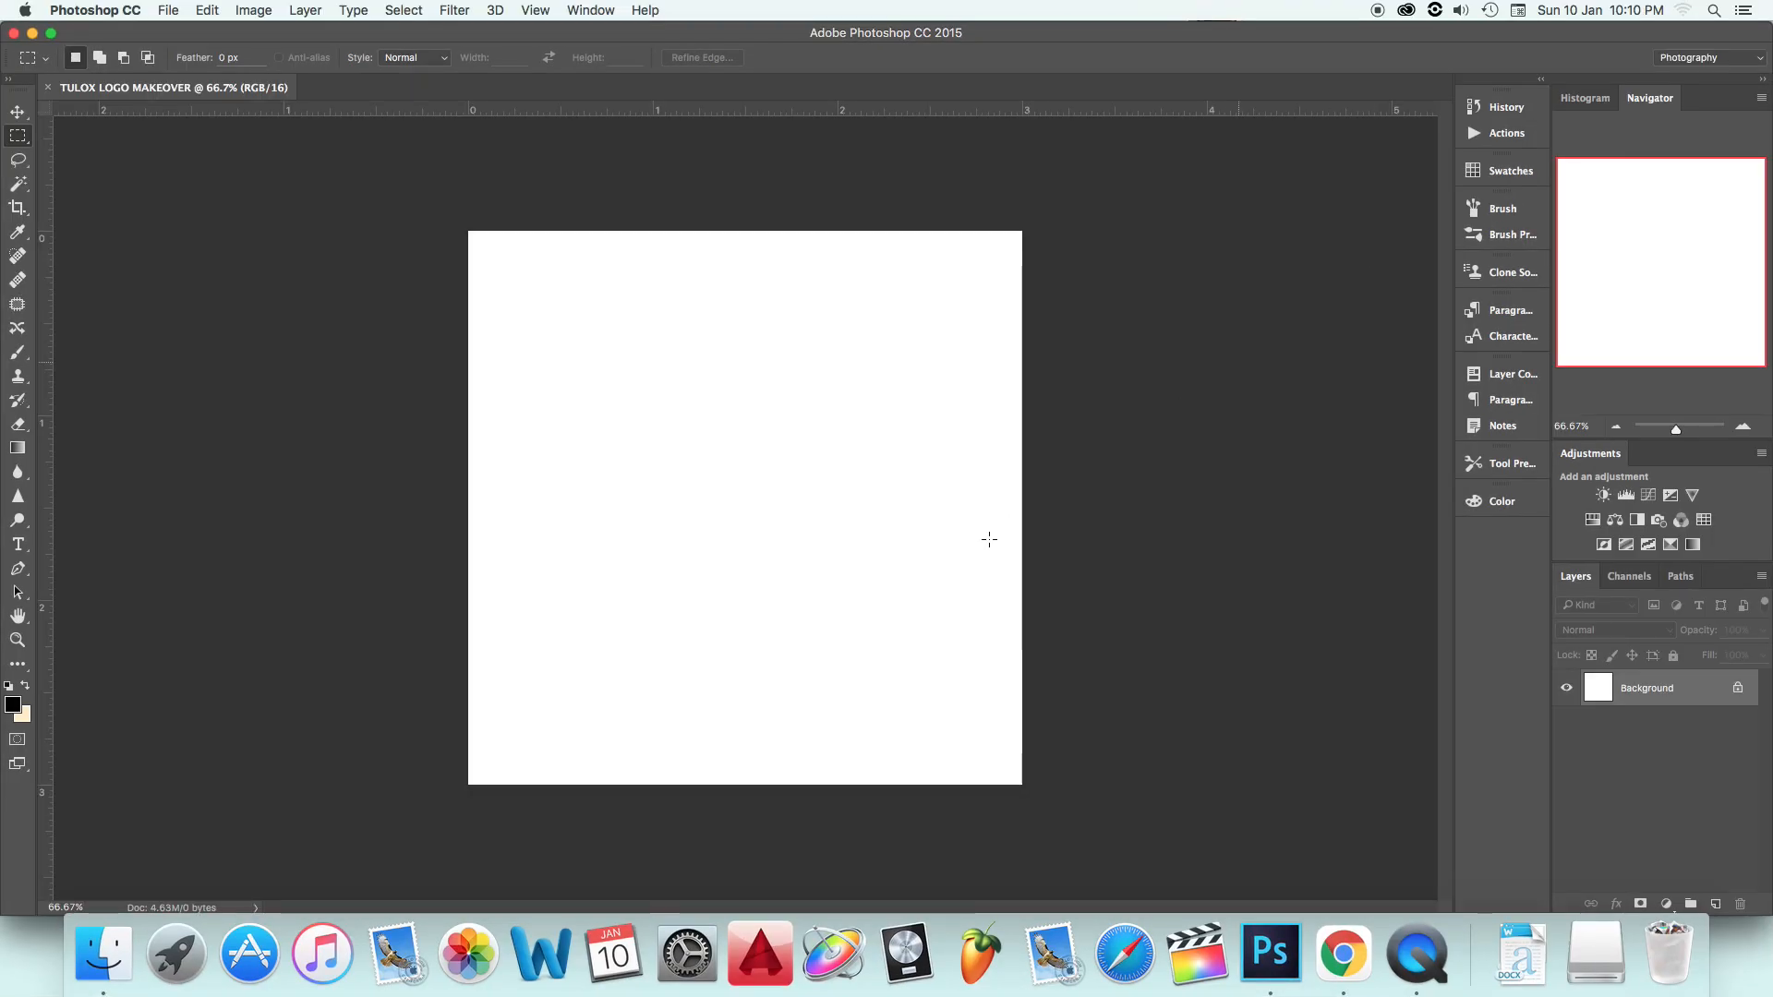
Step: Show the blank canvas at 100% zoom in full screen mode
{"action": "key", "text": "super+plus"}
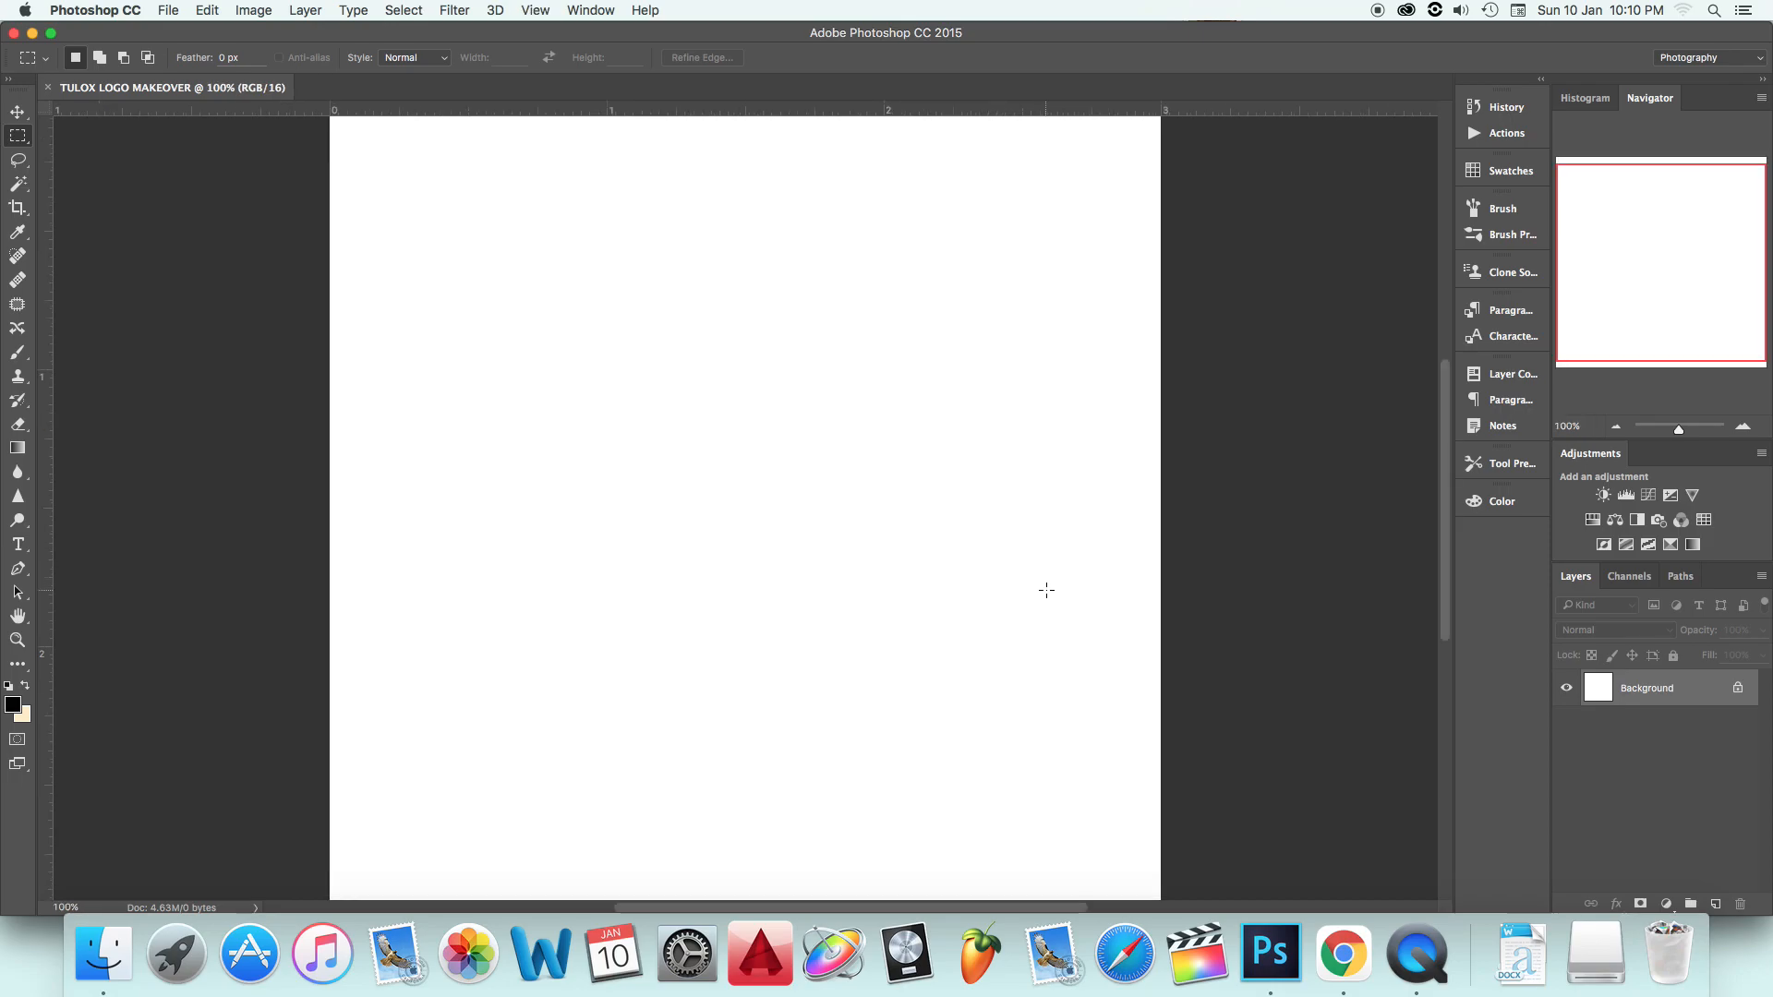
{"action": "key", "text": "f"}
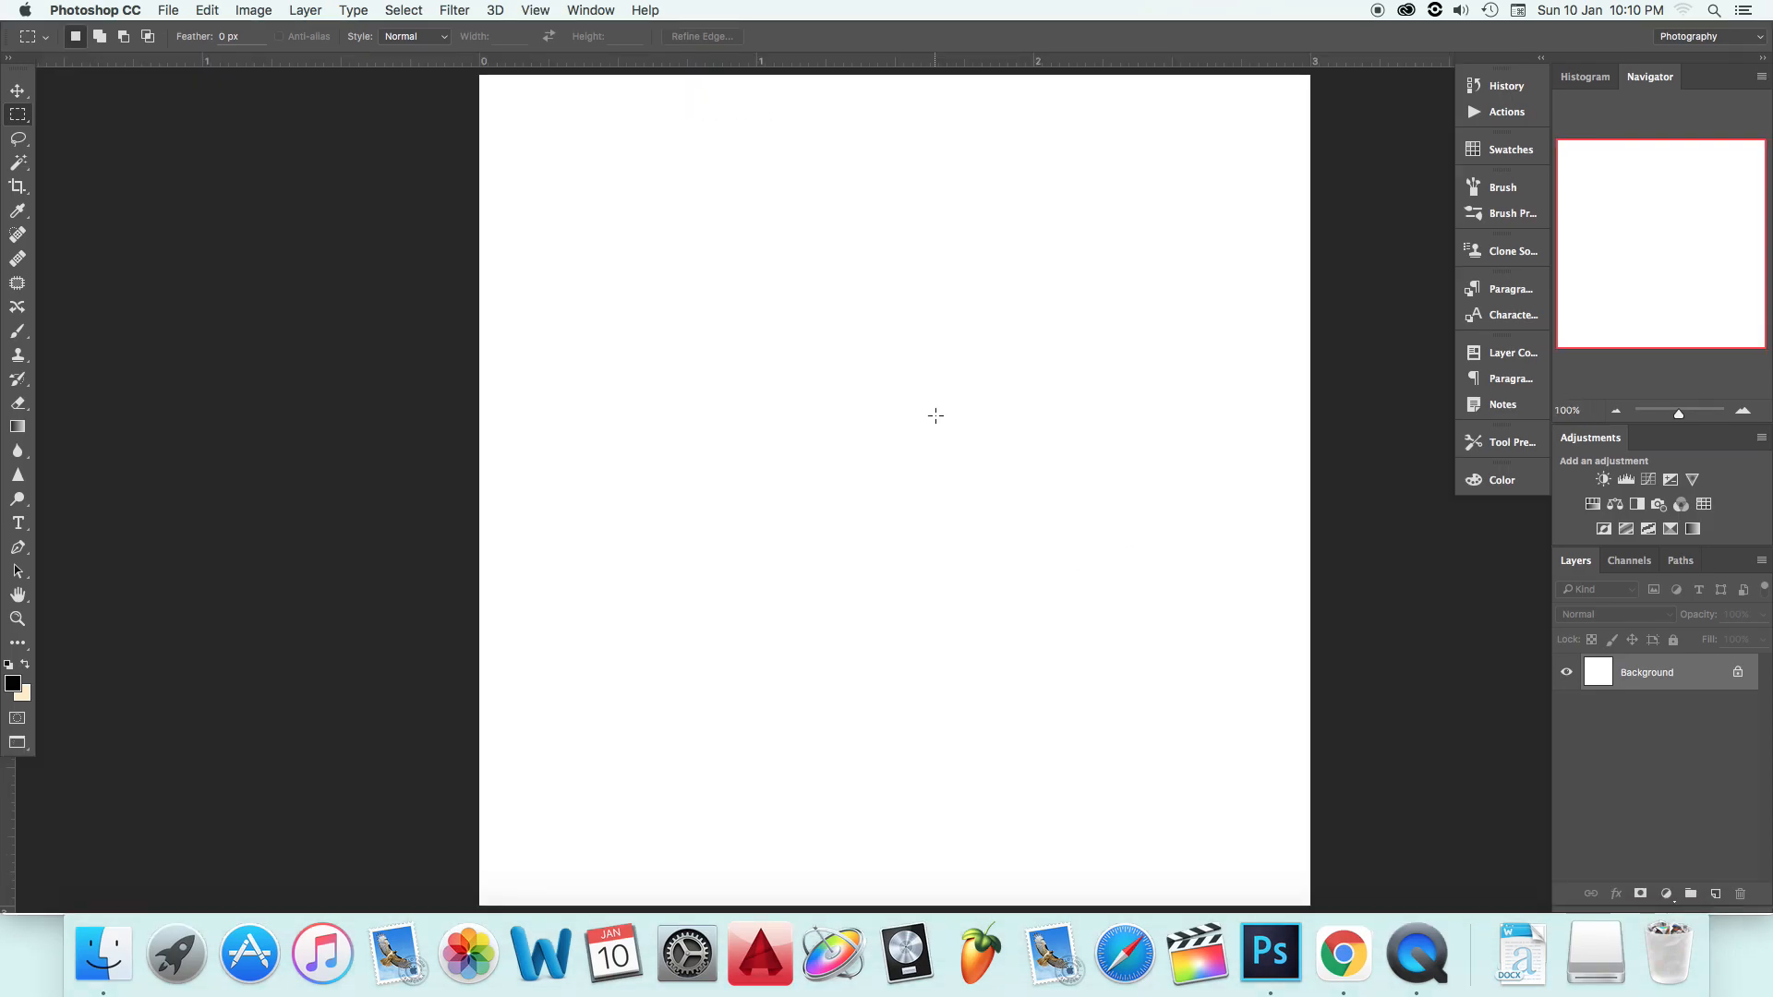
{"action": "key", "text": "f"}
{"action": "mouse_move", "coordinate": [1771, 694]}
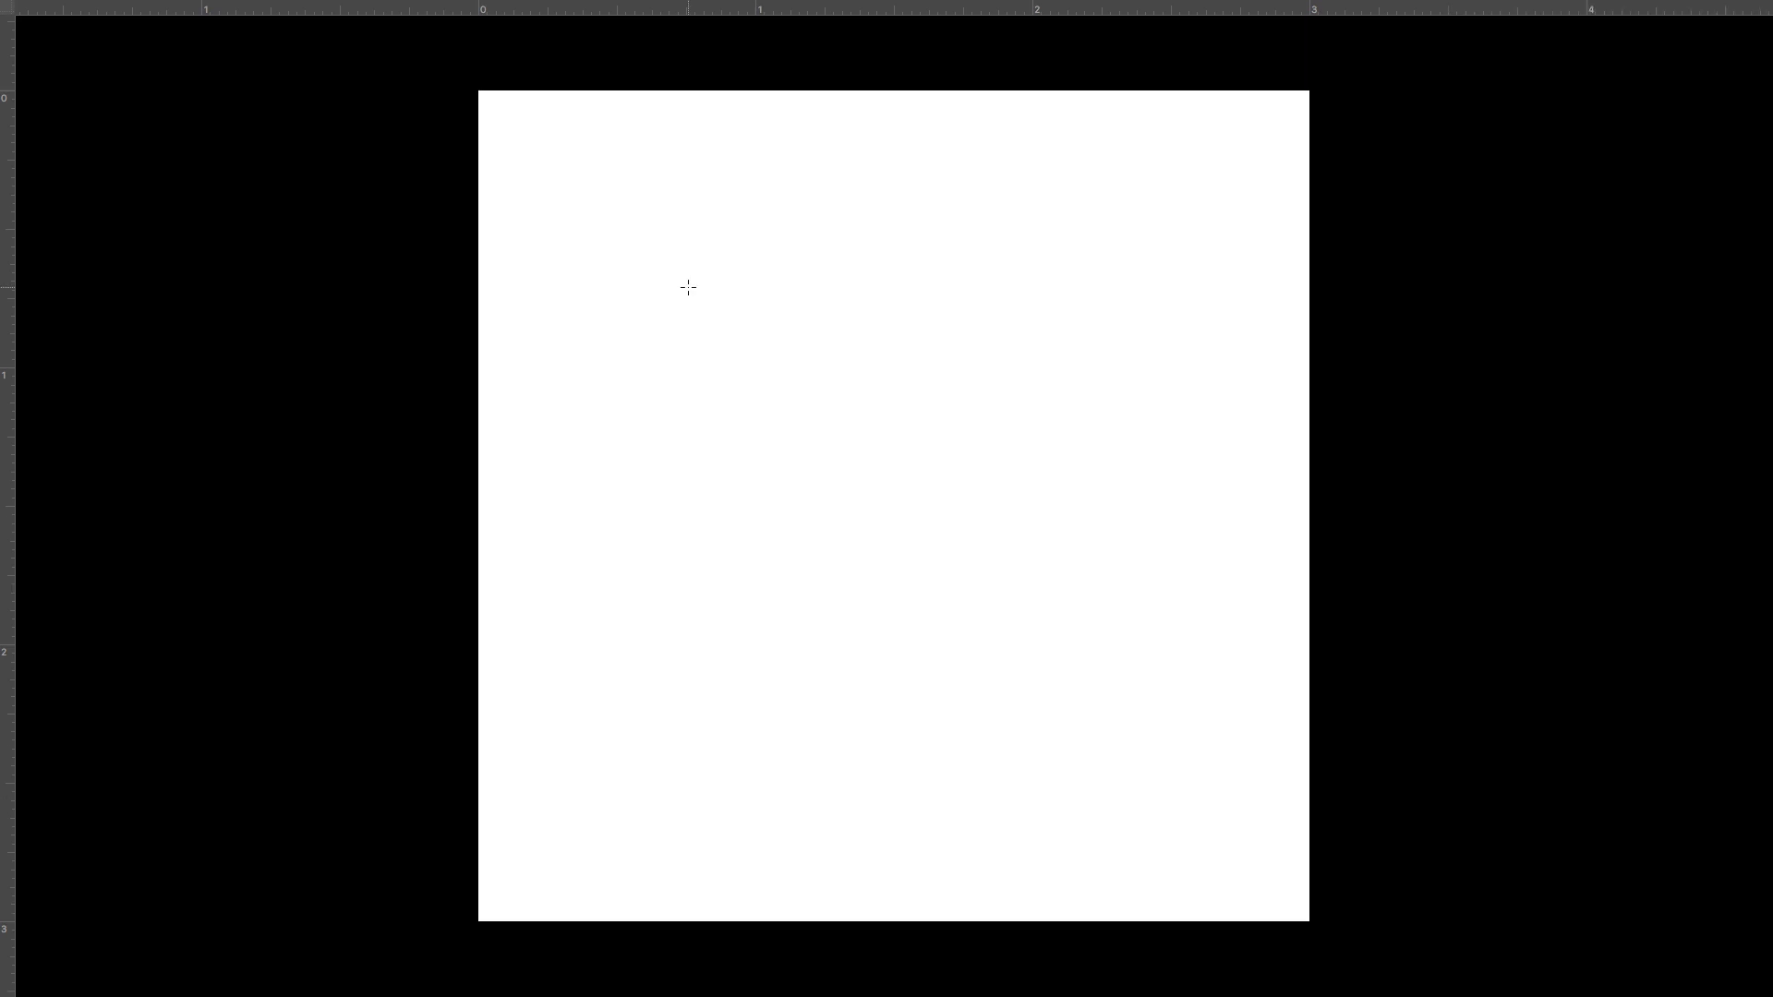
Step: Draw a circle about 586 by 580 px in the lower middle of the canvas with the Ellipse tool
{"action": "mouse_move", "coordinate": [1768, 894]}
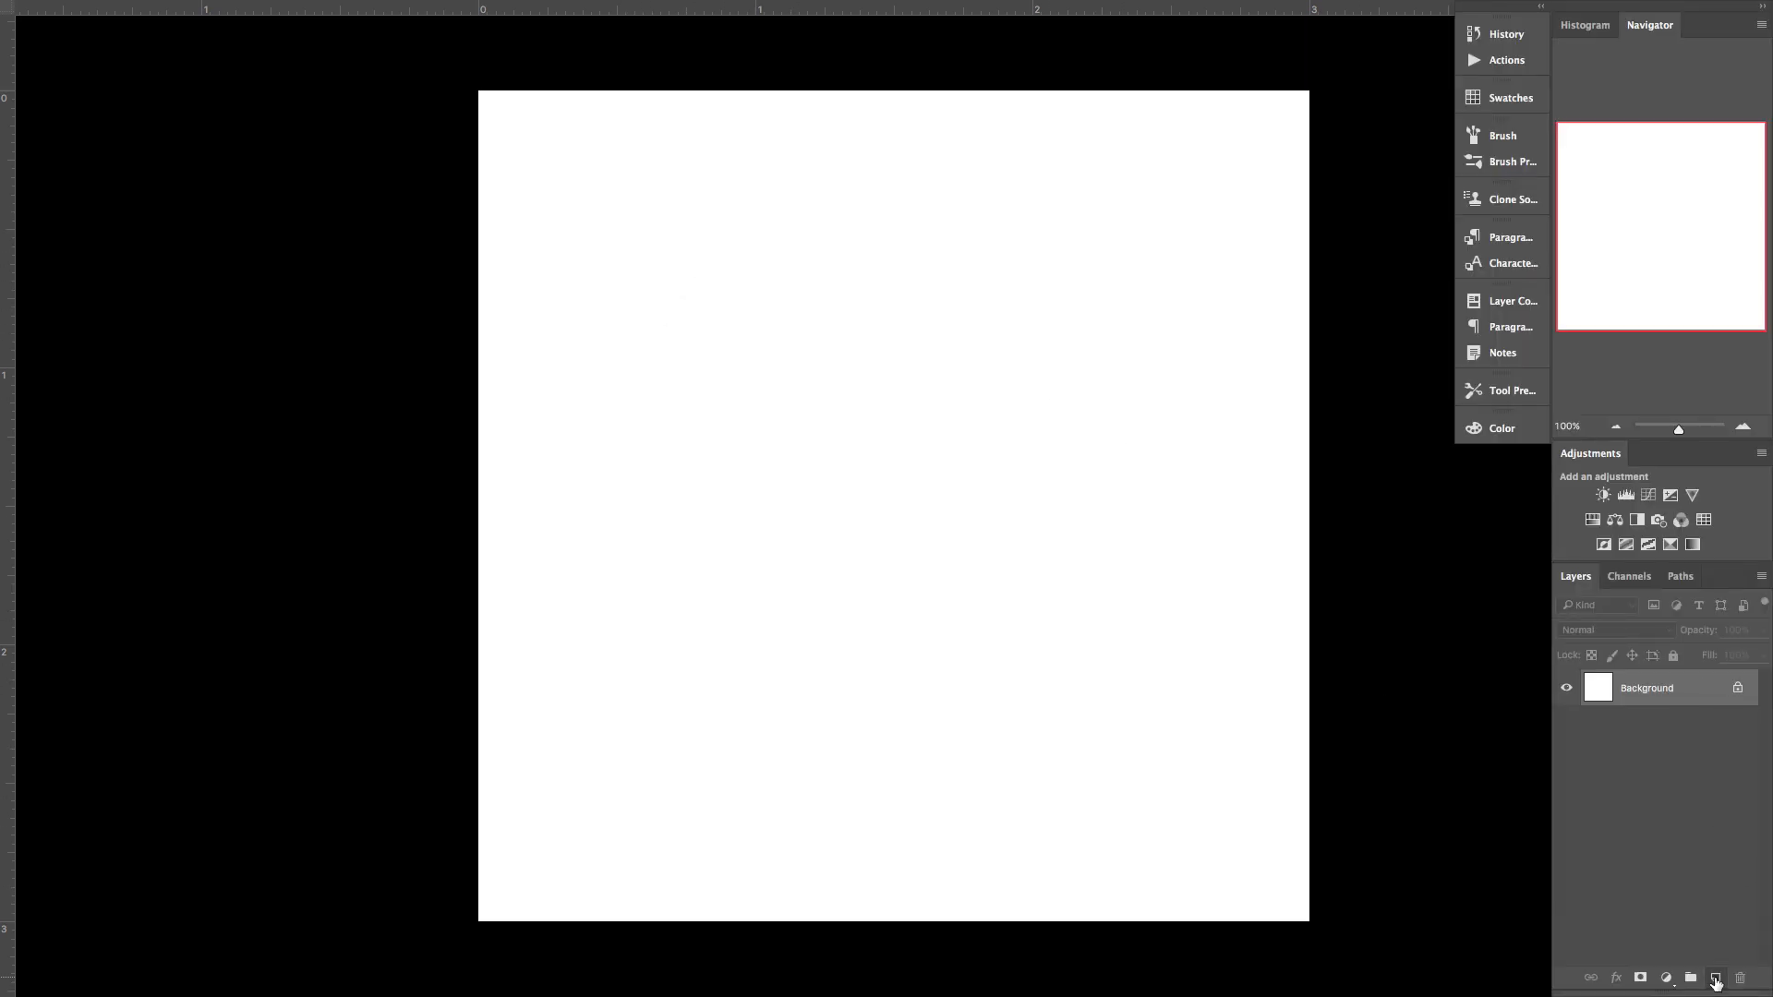
{"action": "mouse_move", "coordinate": [2, 552]}
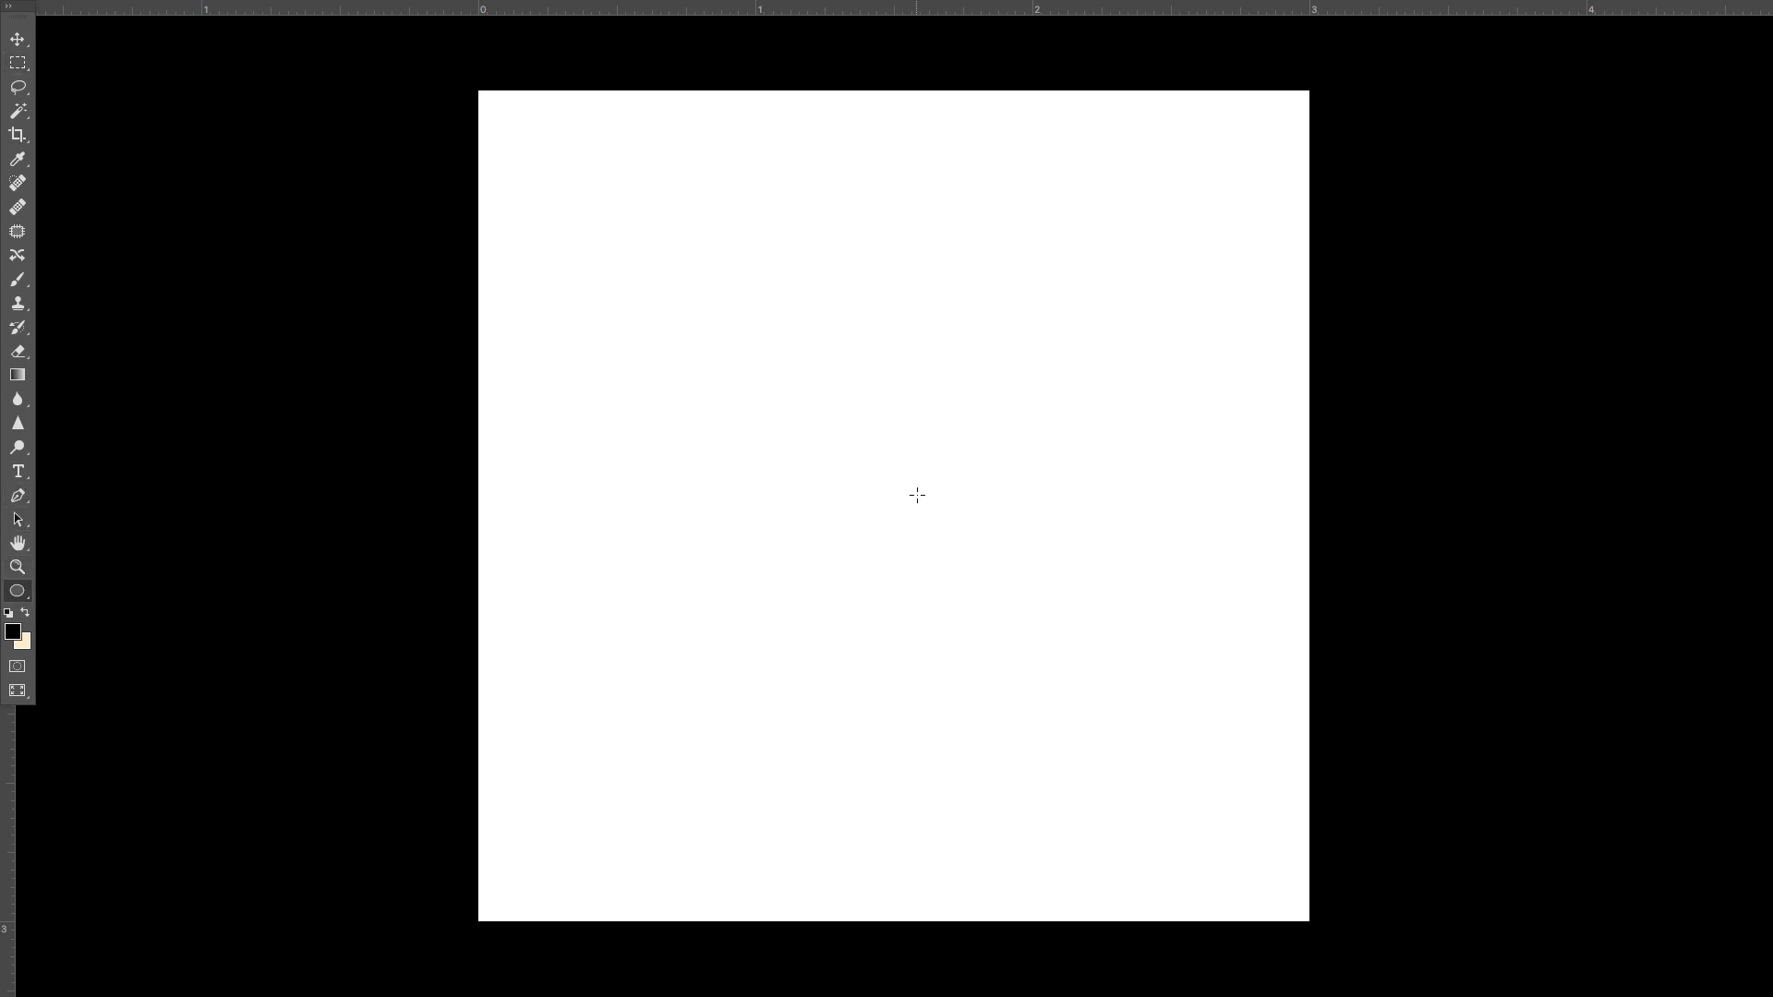
{"action": "mouse_move", "coordinate": [652, 334]}
{"action": "left_mouse_down"}
{"action": "mouse_move", "coordinate": [626, 453]}
{"action": "mouse_move", "coordinate": [1186, 868]}
{"action": "left_mouse_up"}
Step: Remove the circle's dashed black stroke and fill the shape with red
{"action": "left_click", "coordinate": [1306, 496]}
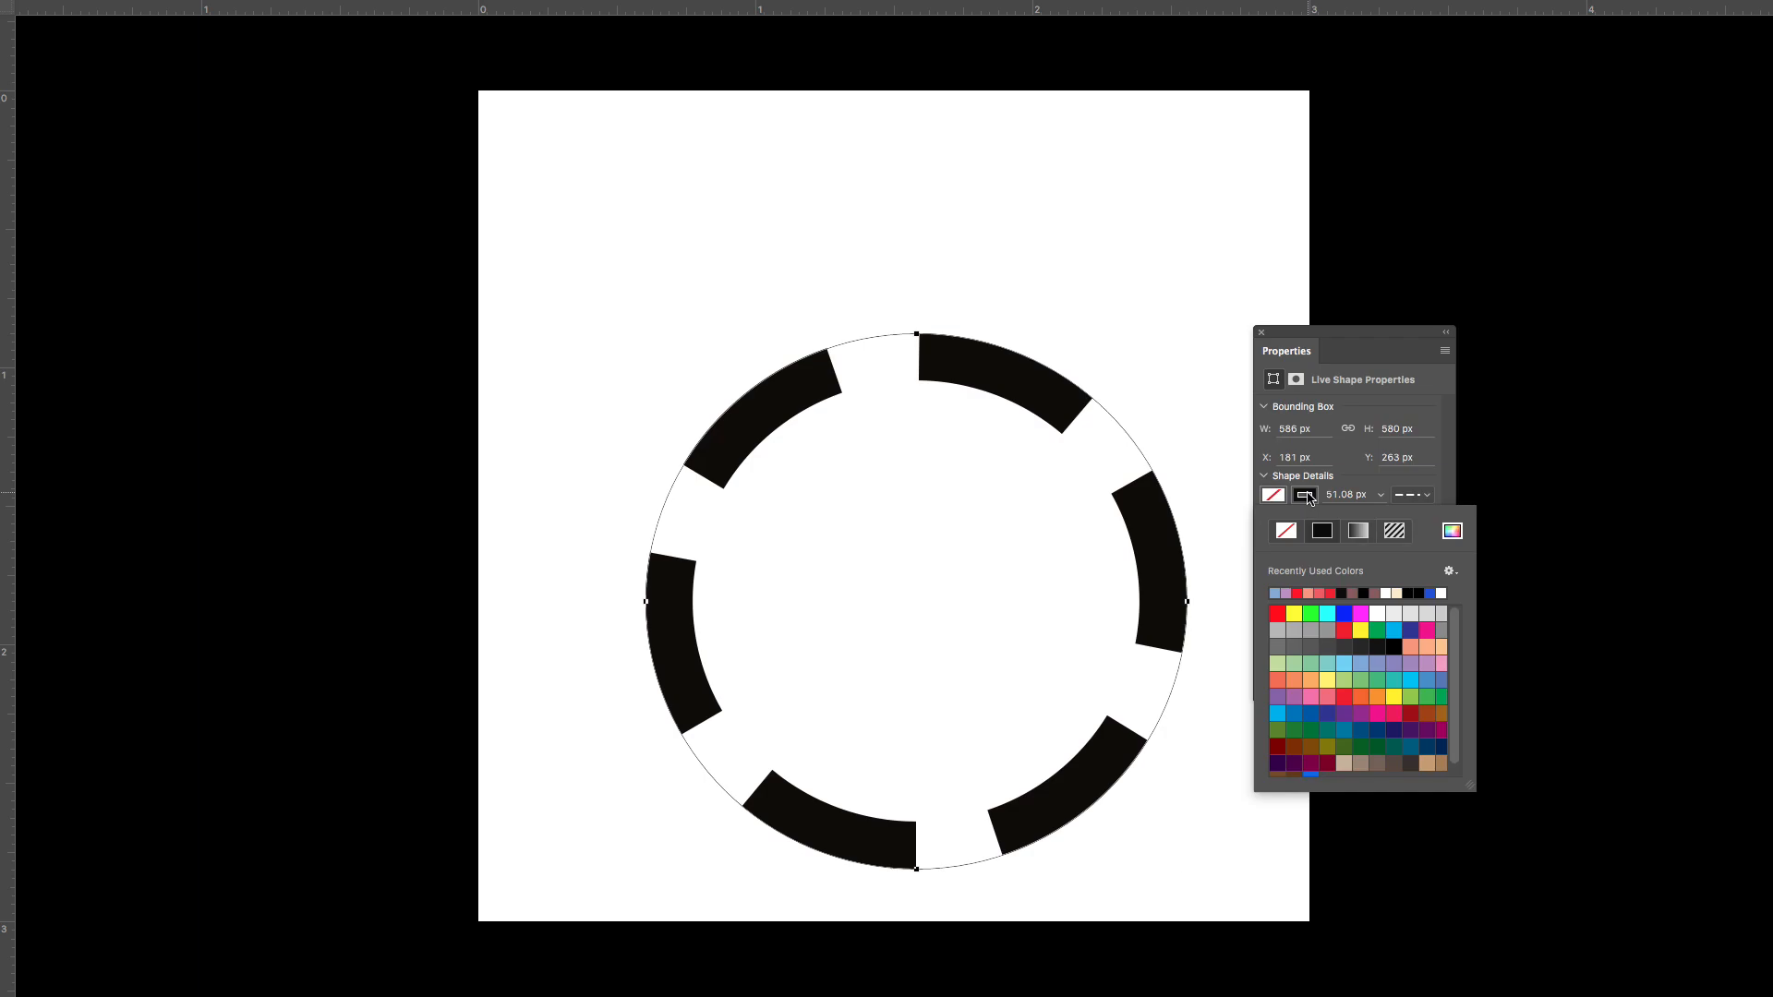
{"action": "left_click", "coordinate": [1292, 528]}
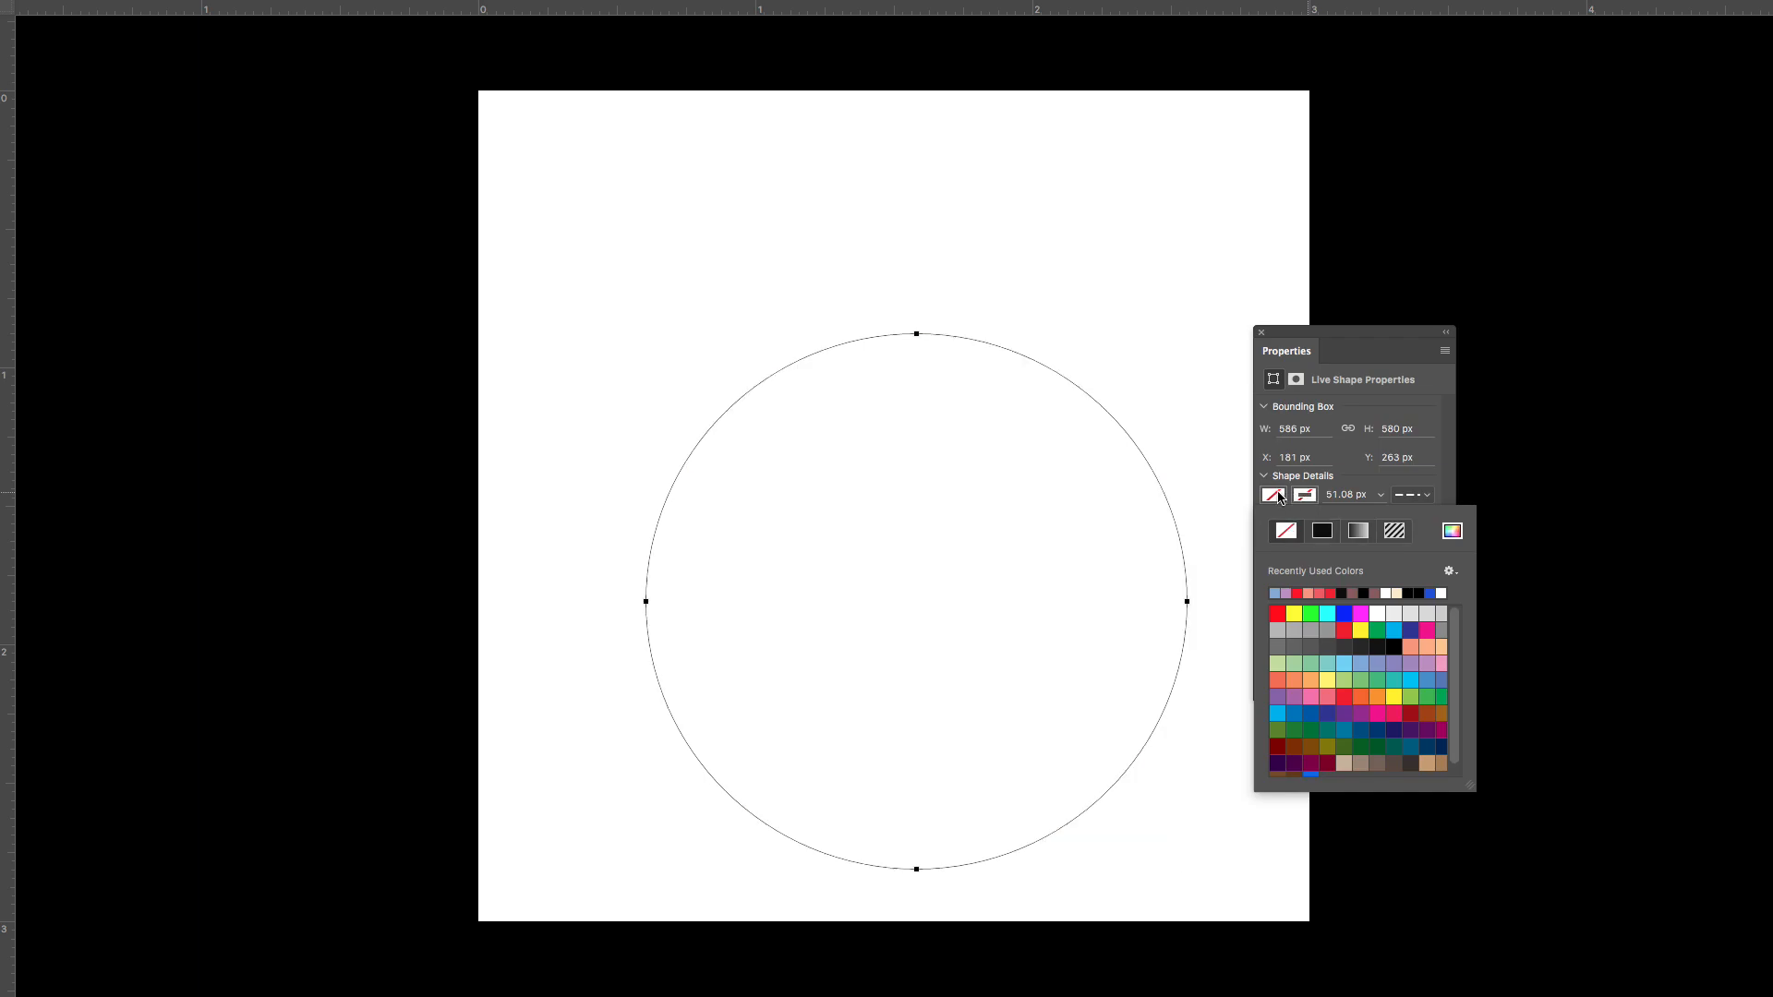
{"action": "double_click", "coordinate": [1347, 629]}
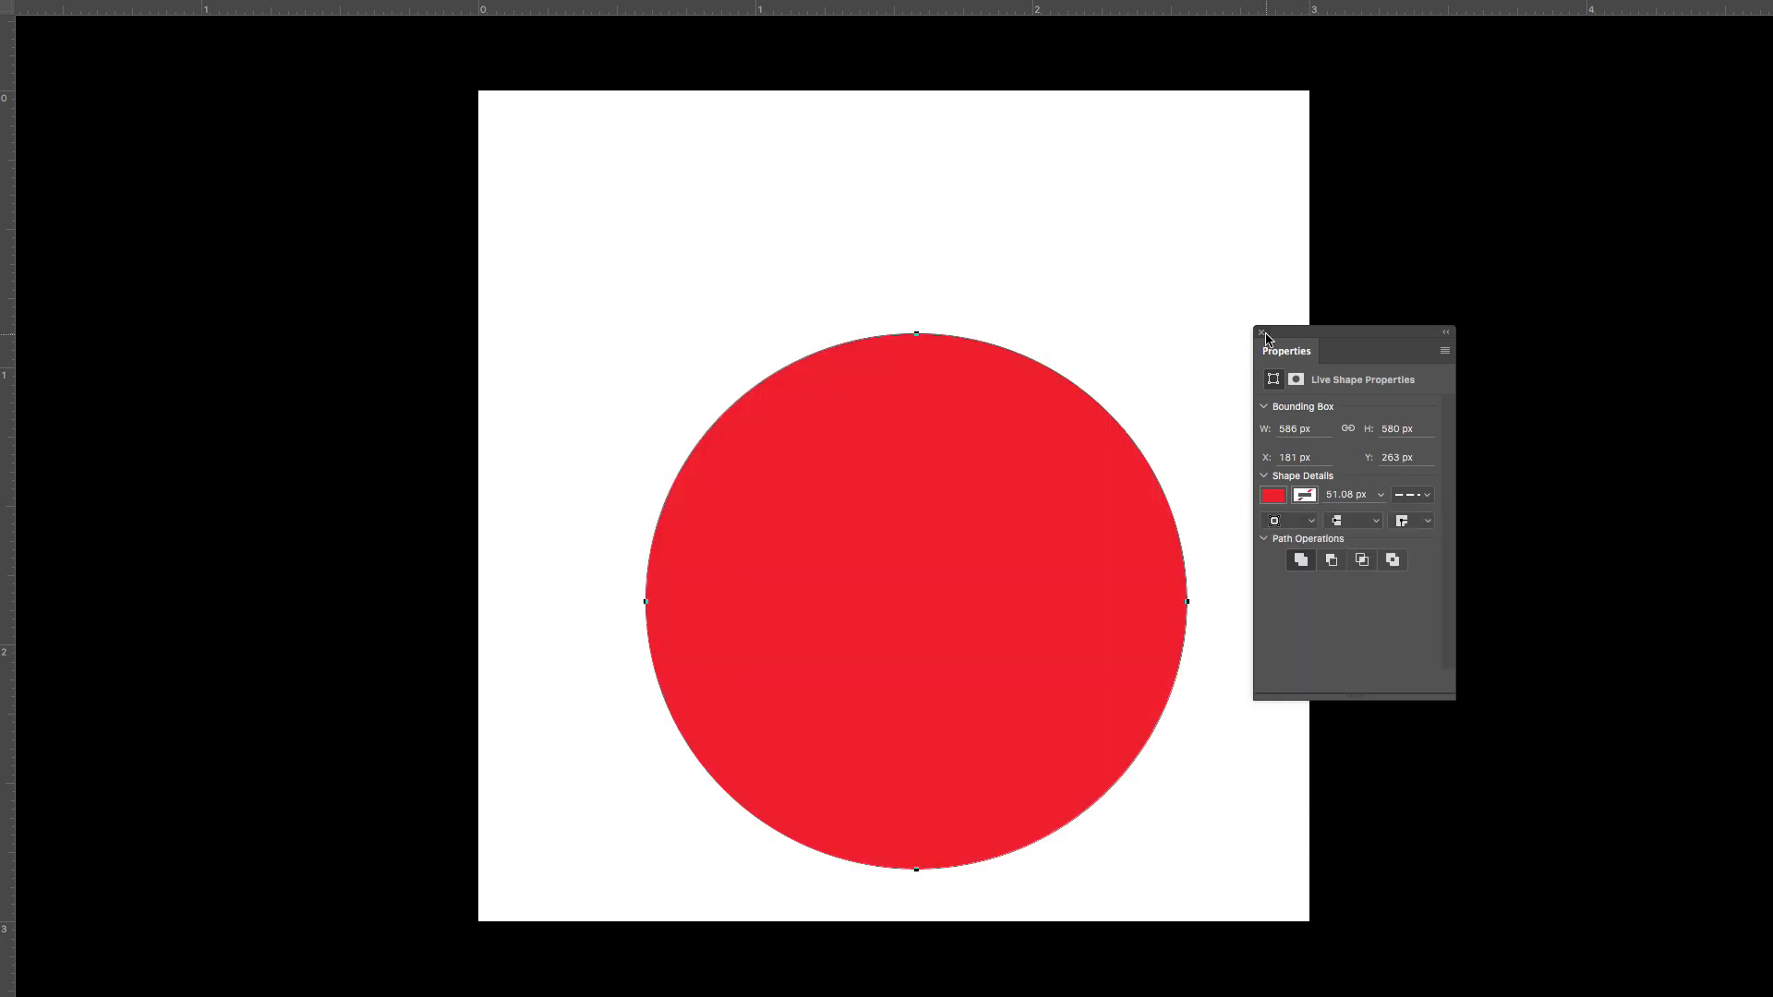
{"action": "left_click", "coordinate": [1261, 333]}
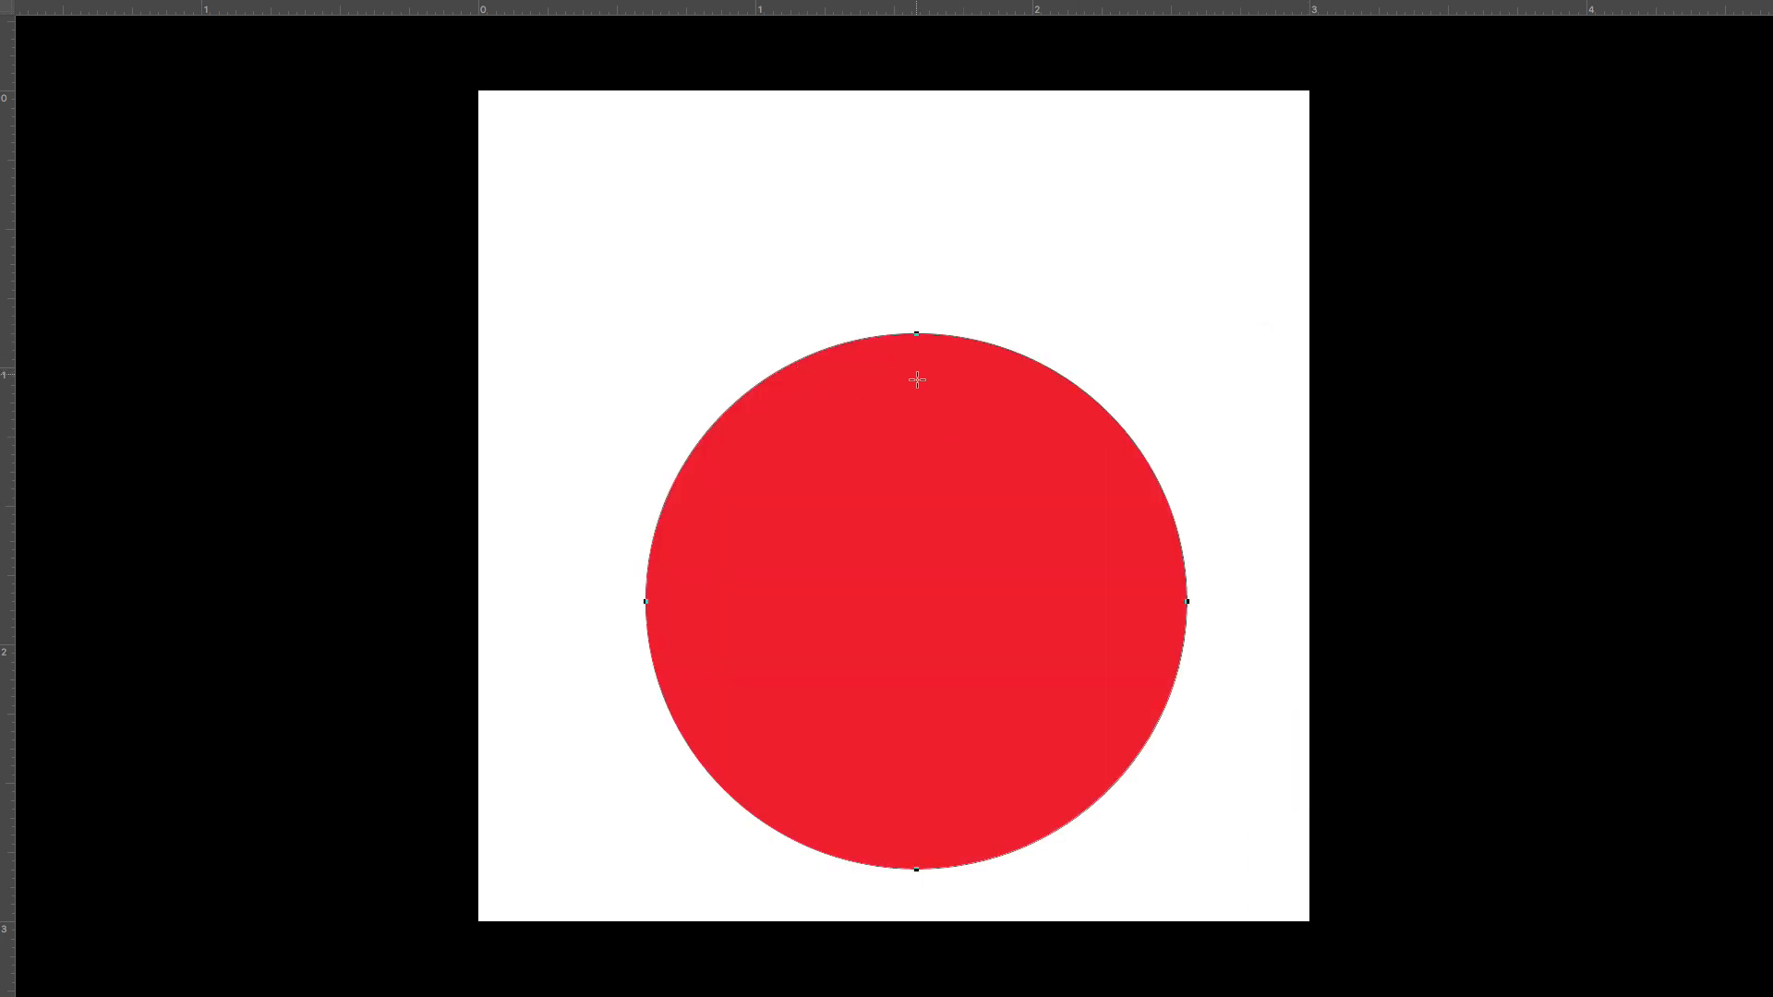
Step: Move the red circle up to about the centre of the canvas
{"action": "mouse_move", "coordinate": [2, 8]}
{"action": "left_click", "coordinate": [17, 39]}
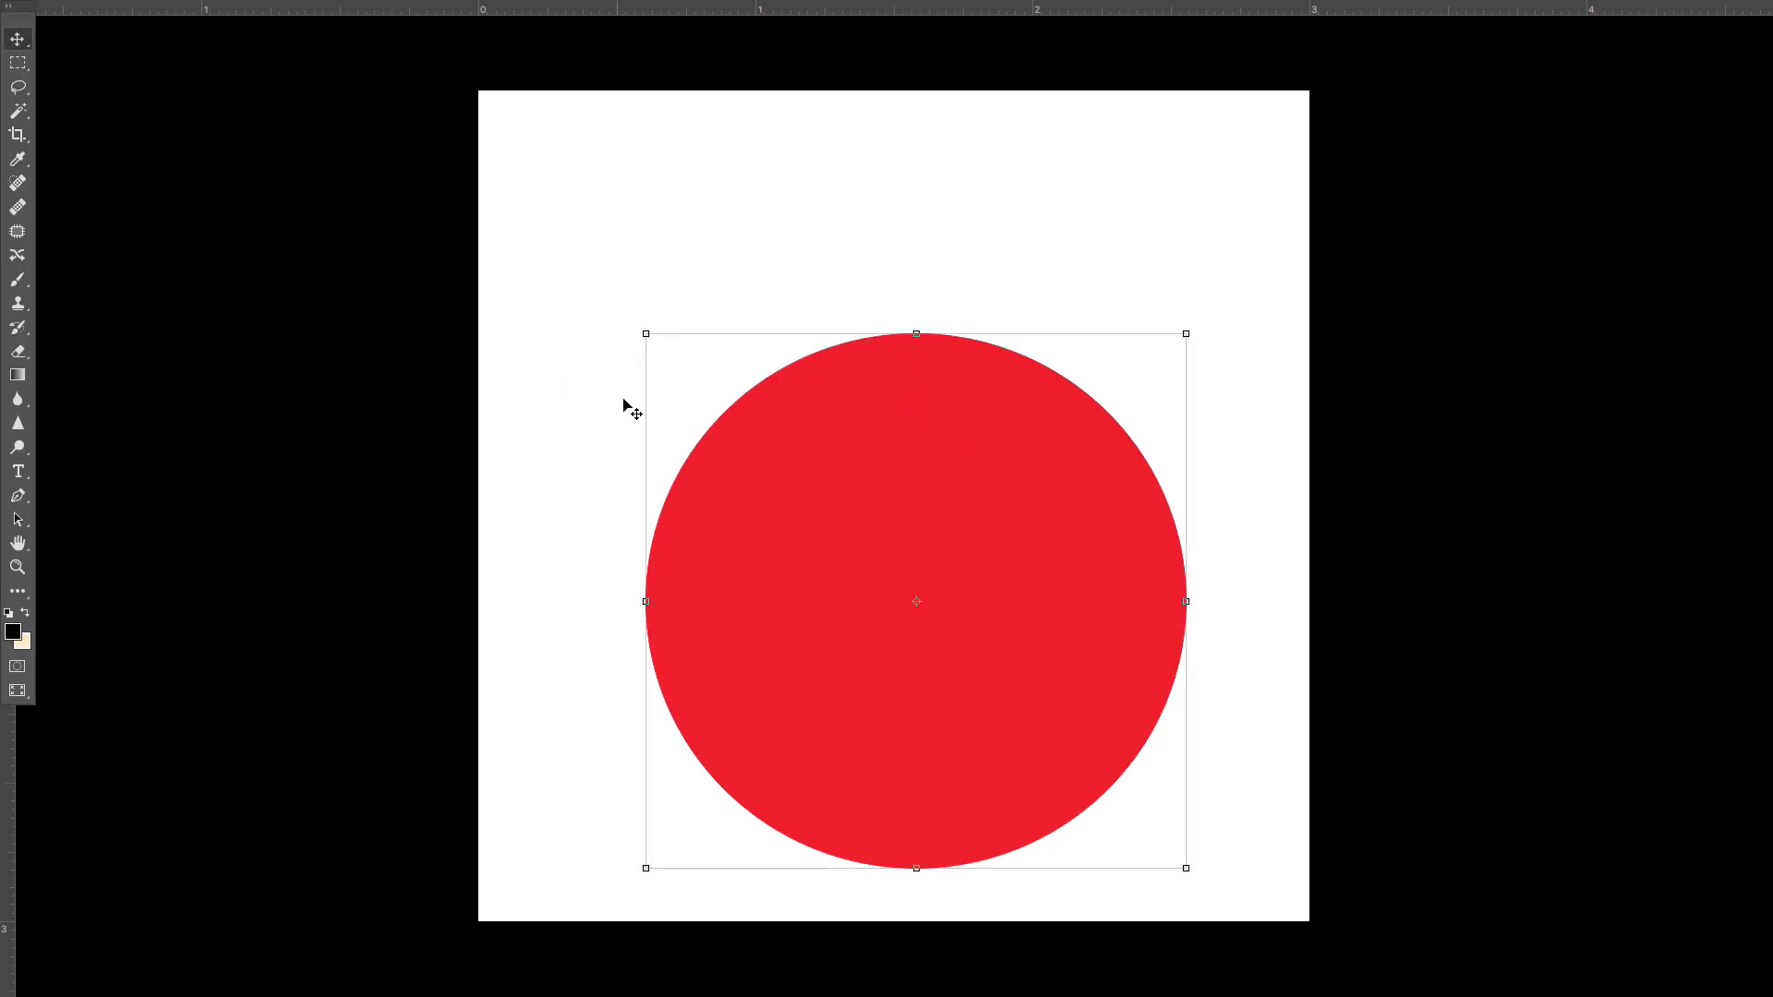
{"action": "left_click_drag", "start_coordinate": [887, 573], "coordinate": [864, 488]}
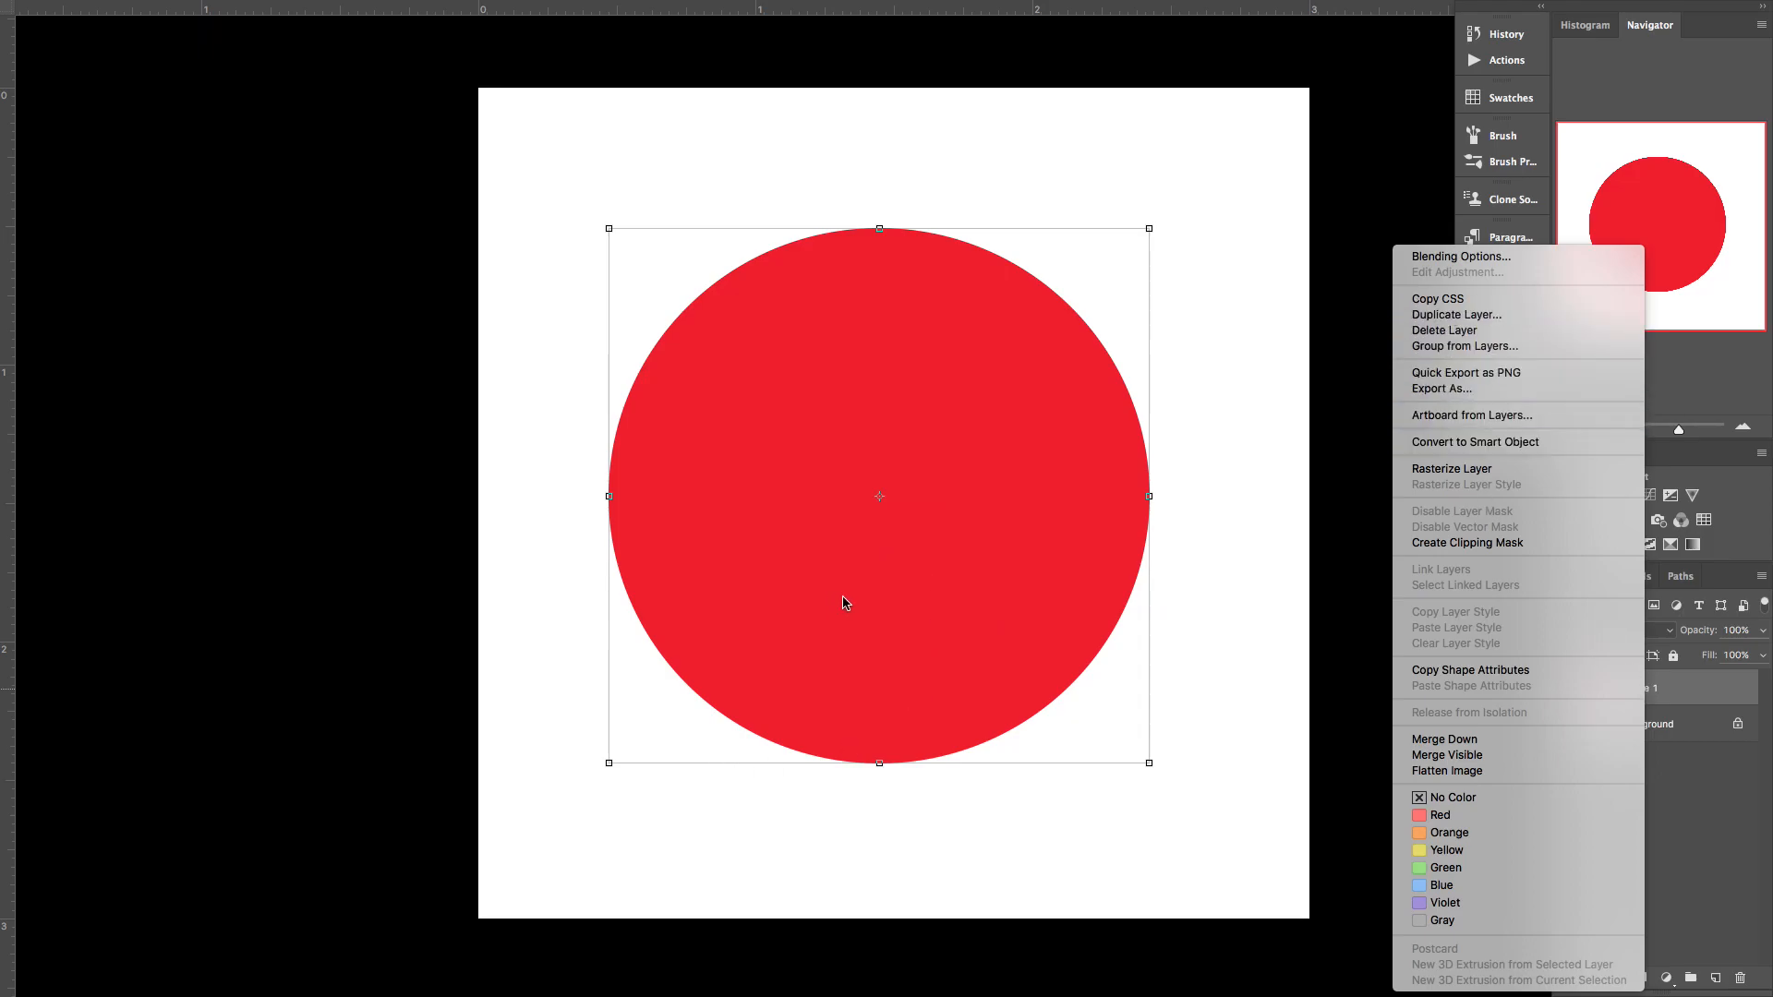
{"action": "left_click", "coordinate": [798, 582]}
{"action": "key", "text": "Tab"}
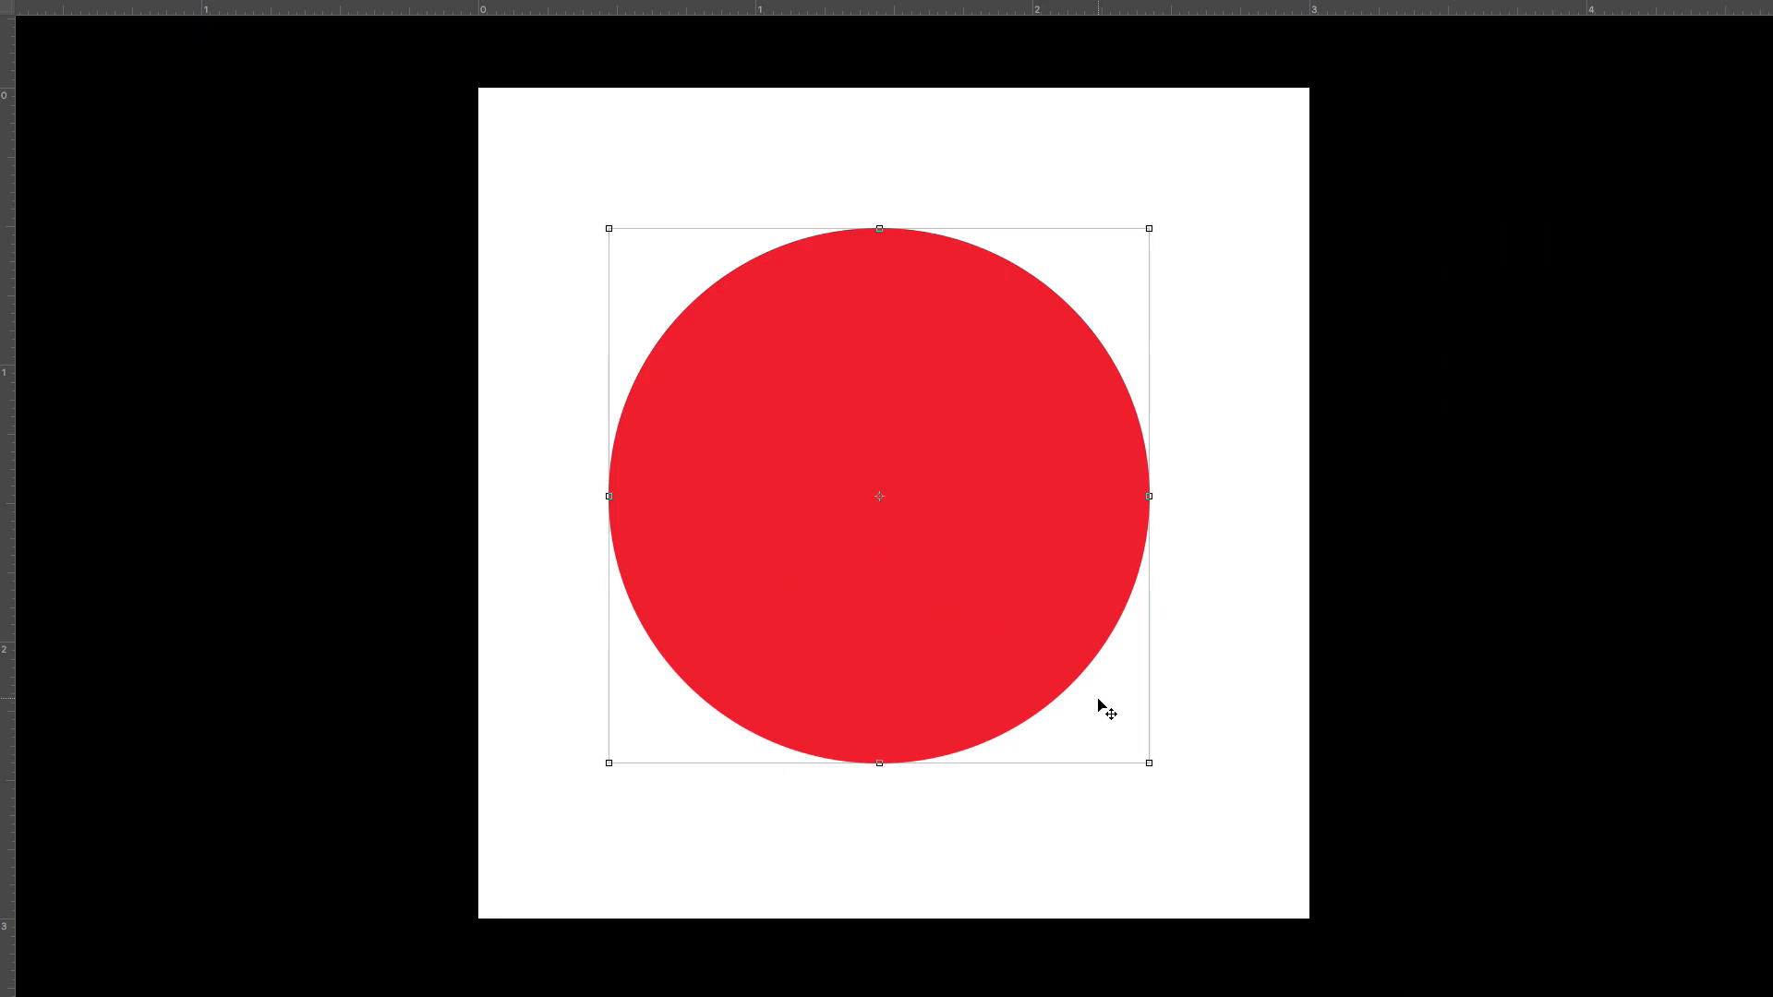
Step: Duplicate the red circle with a slight offset and recolour the copy pale pink
{"action": "left_click_drag", "start_coordinate": [863, 637], "coordinate": [939, 693]}
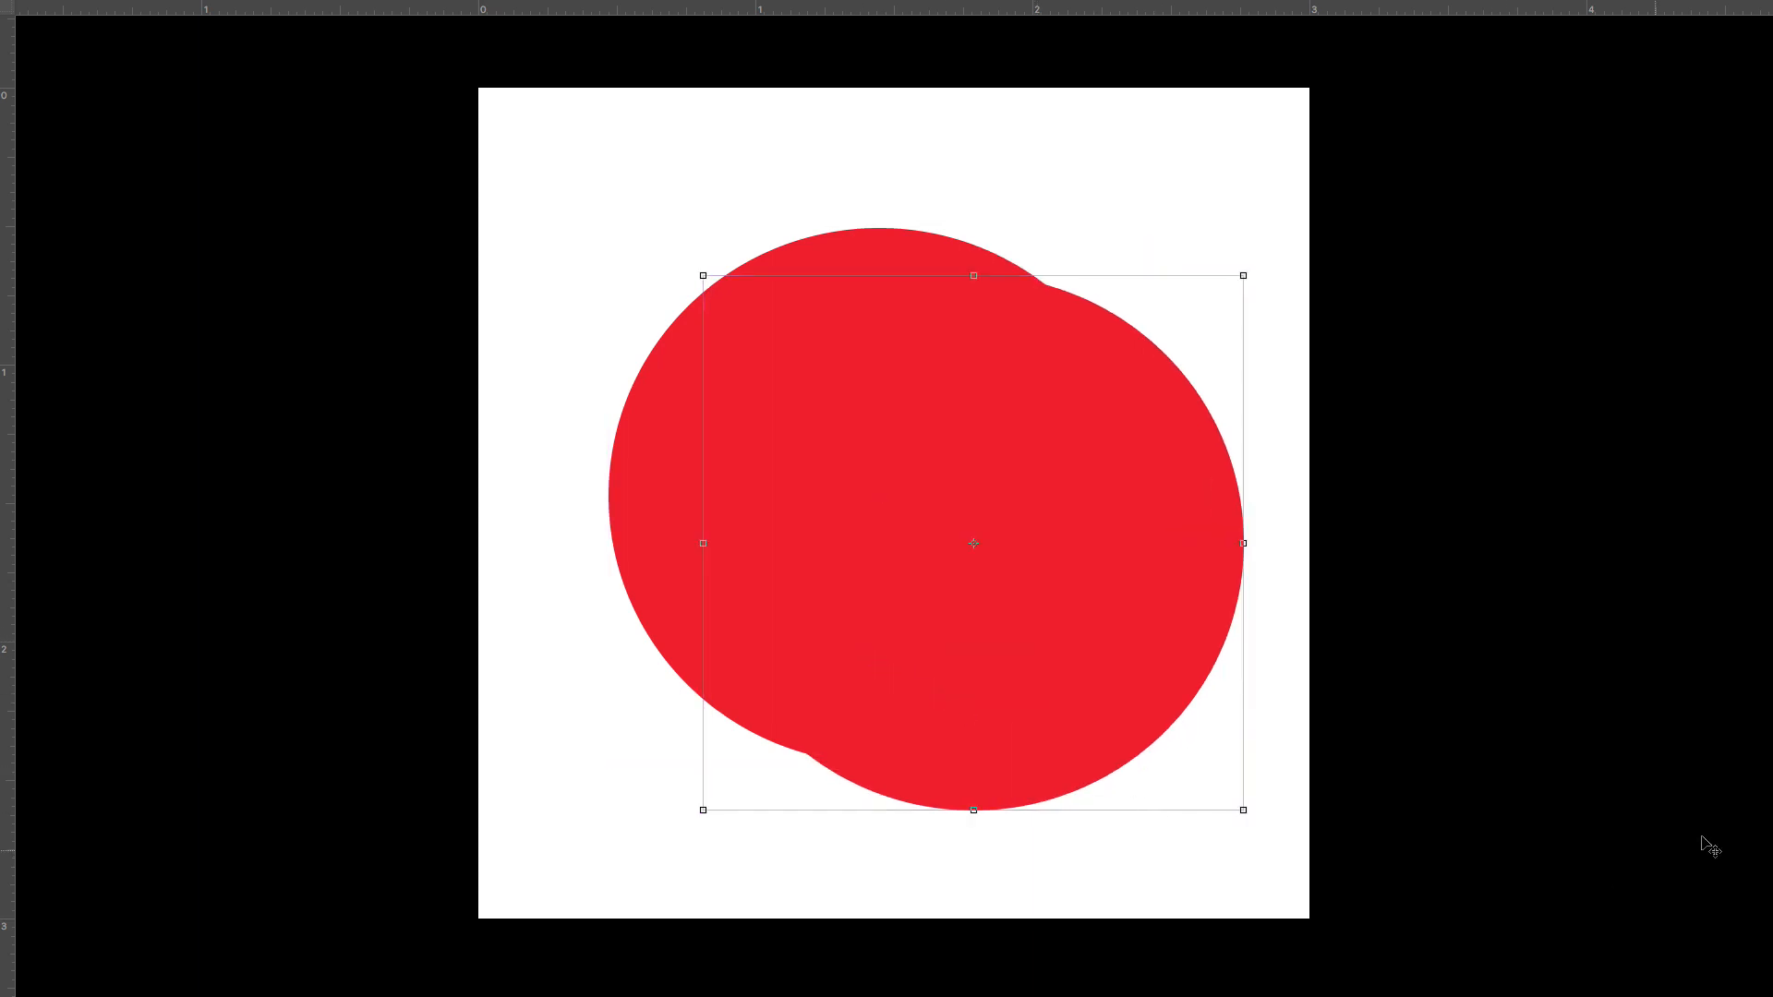
{"action": "mouse_move", "coordinate": [1771, 882]}
{"action": "double_click", "coordinate": [1603, 694]}
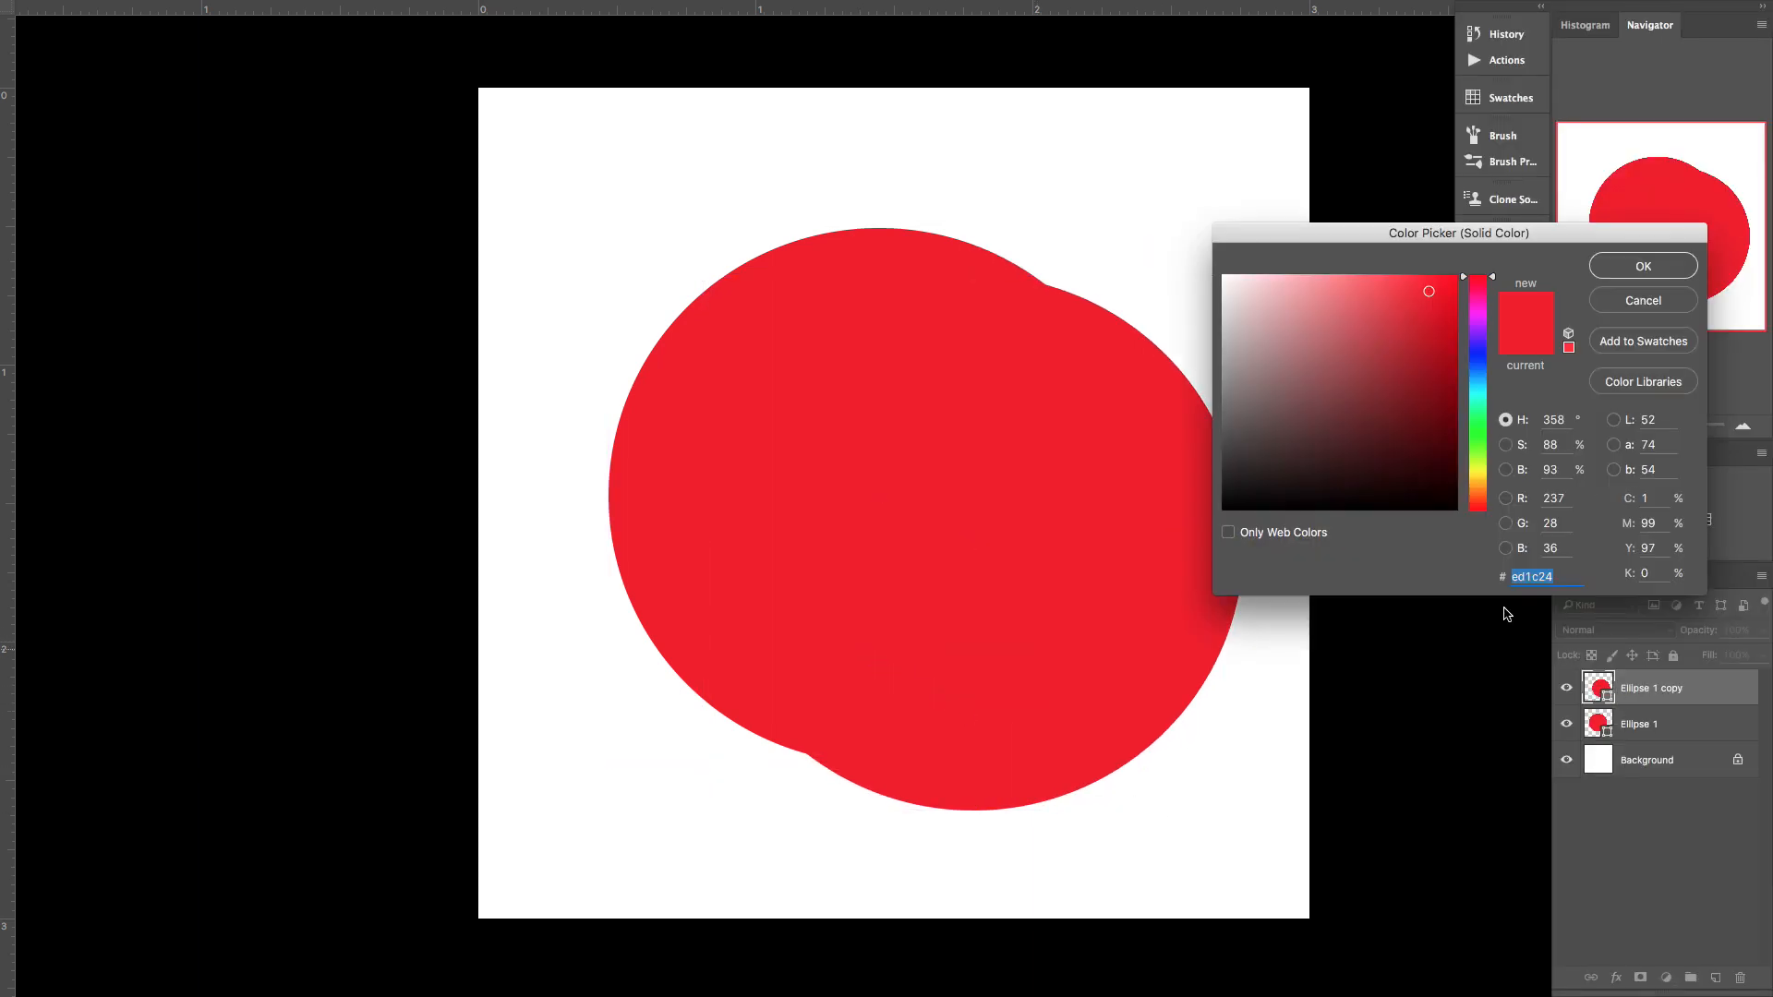
{"action": "left_click", "coordinate": [1270, 298]}
{"action": "key", "text": "Return"}
Step: Scale down the pink circle and centre it over the red one, leaving an even red ring around it
{"action": "left_click_drag", "start_coordinate": [1242, 275], "coordinate": [1124, 348]}
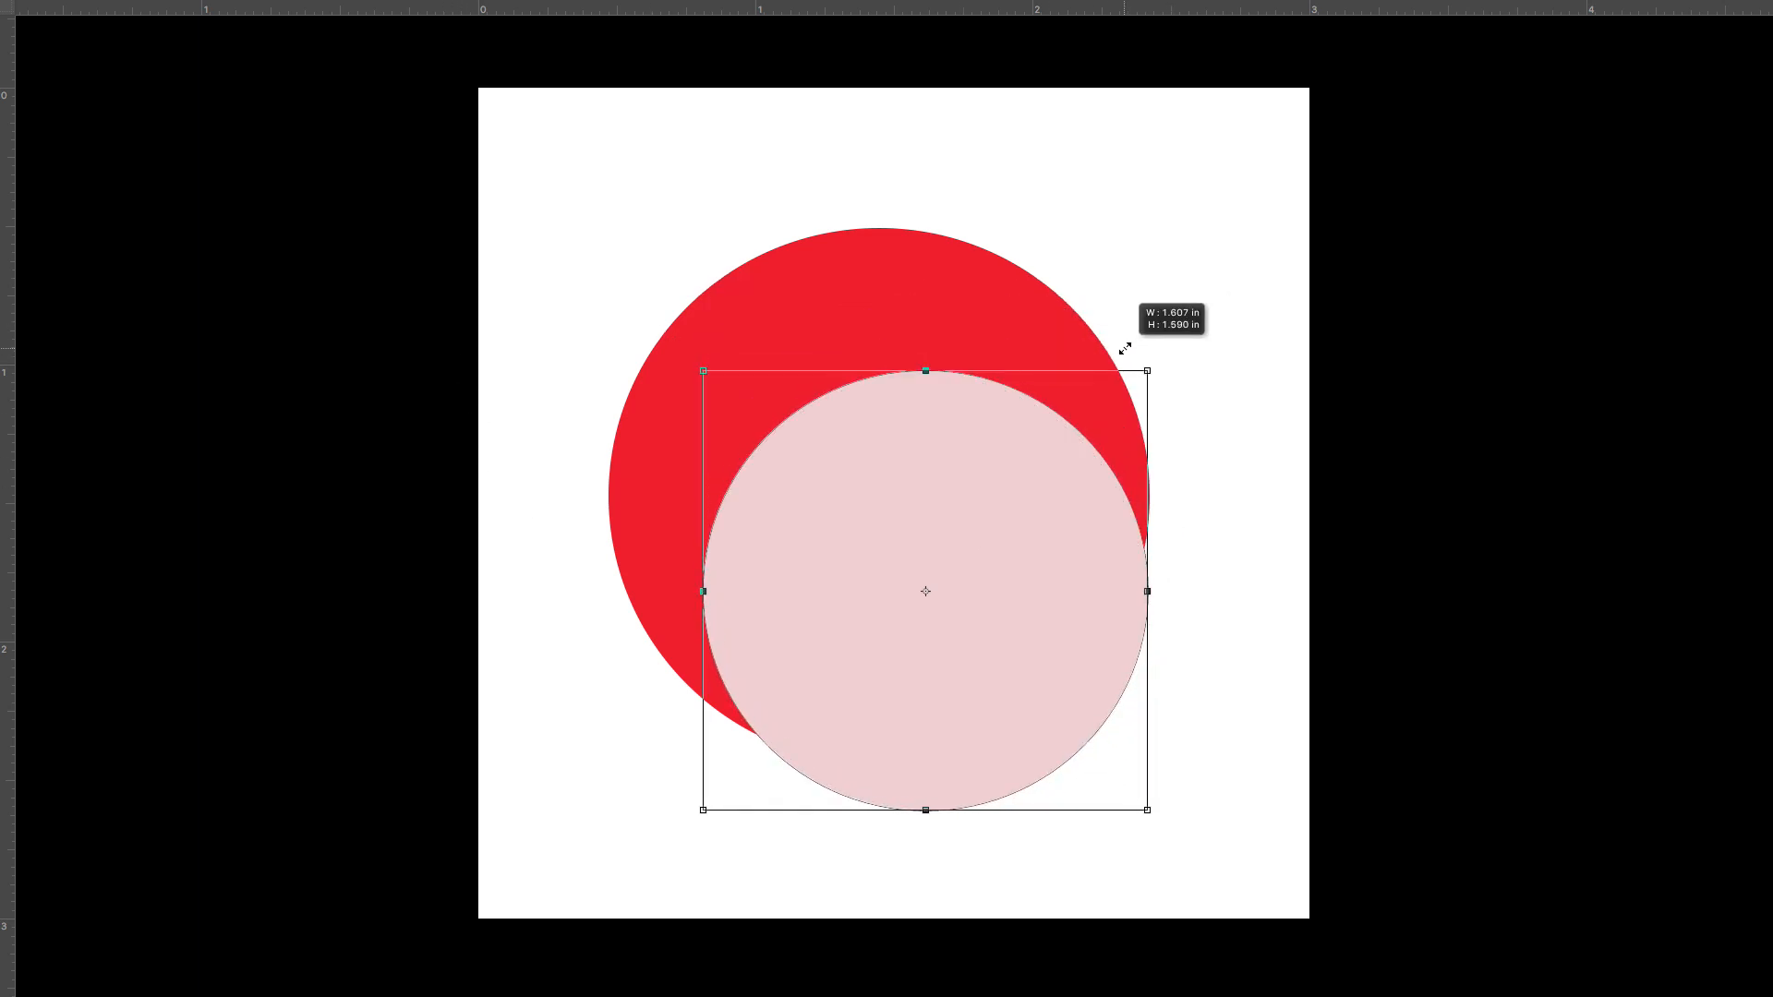
{"action": "left_click_drag", "start_coordinate": [936, 498], "coordinate": [890, 405]}
{"action": "left_click_drag", "start_coordinate": [1109, 274], "coordinate": [1121, 262]}
{"action": "left_click", "coordinate": [18, 63]}
{"action": "key", "text": "Return"}
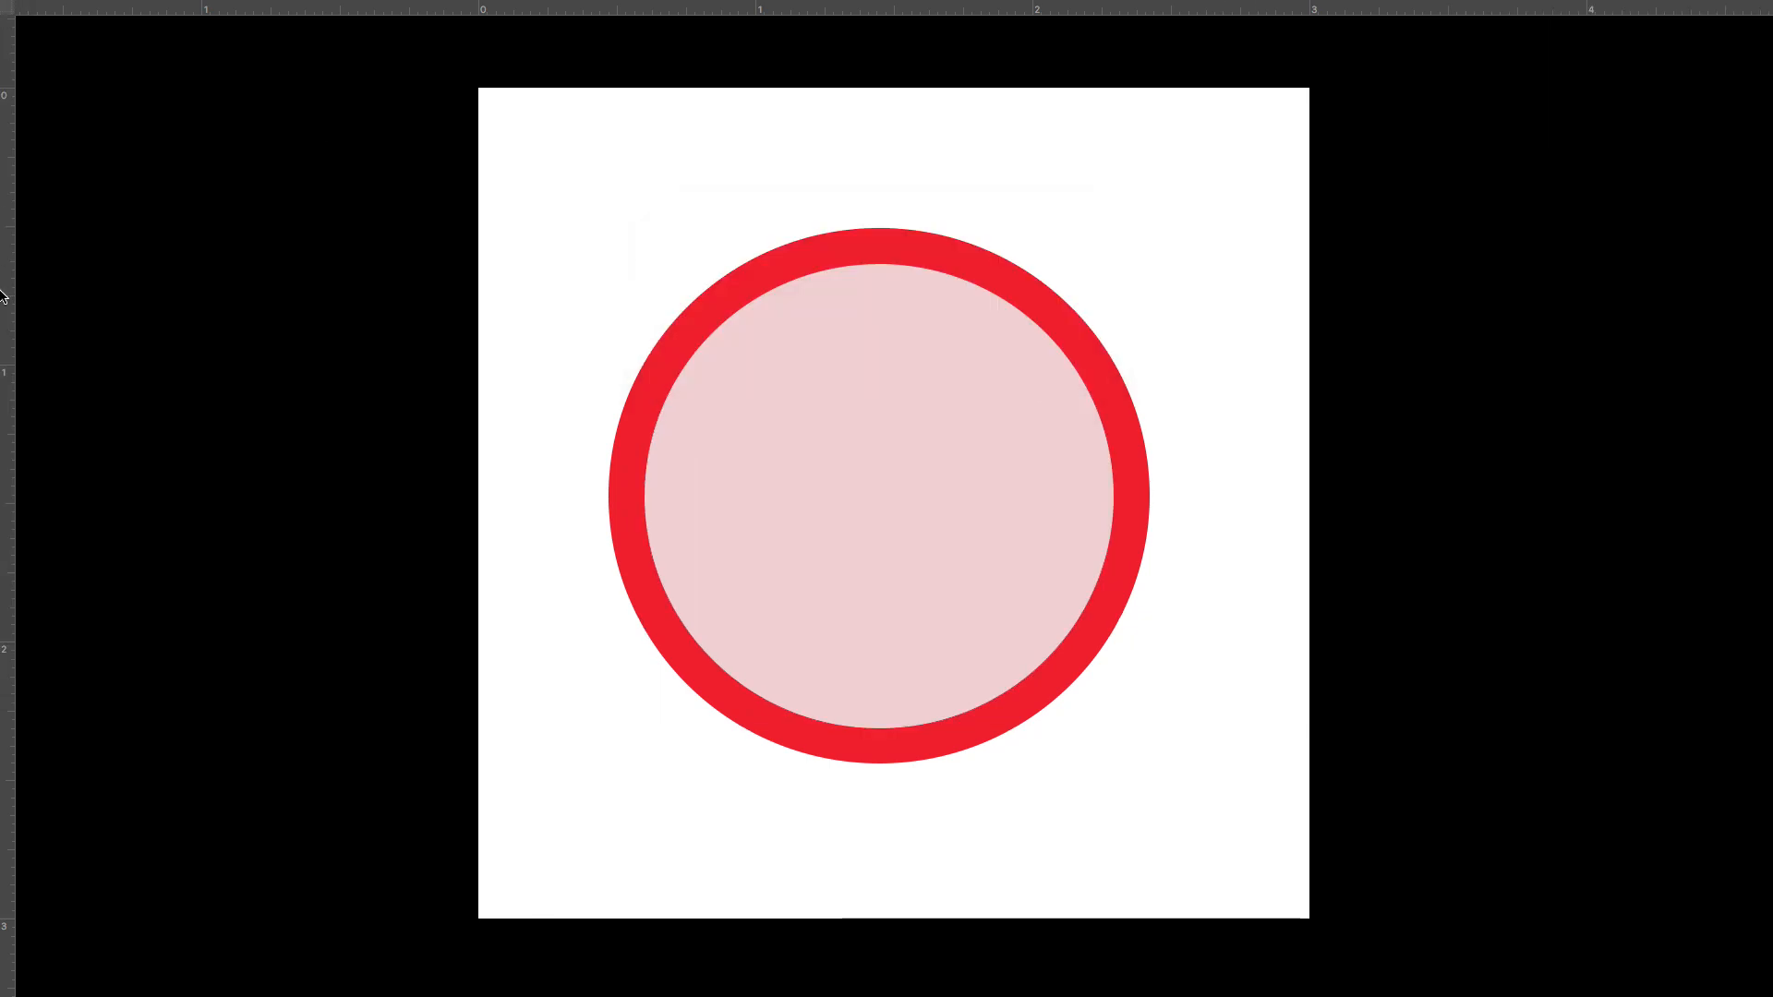
Step: Try to select the pink circle with the Magic Wand tool
{"action": "mouse_move", "coordinate": [2, 296]}
{"action": "right_click", "coordinate": [18, 111]}
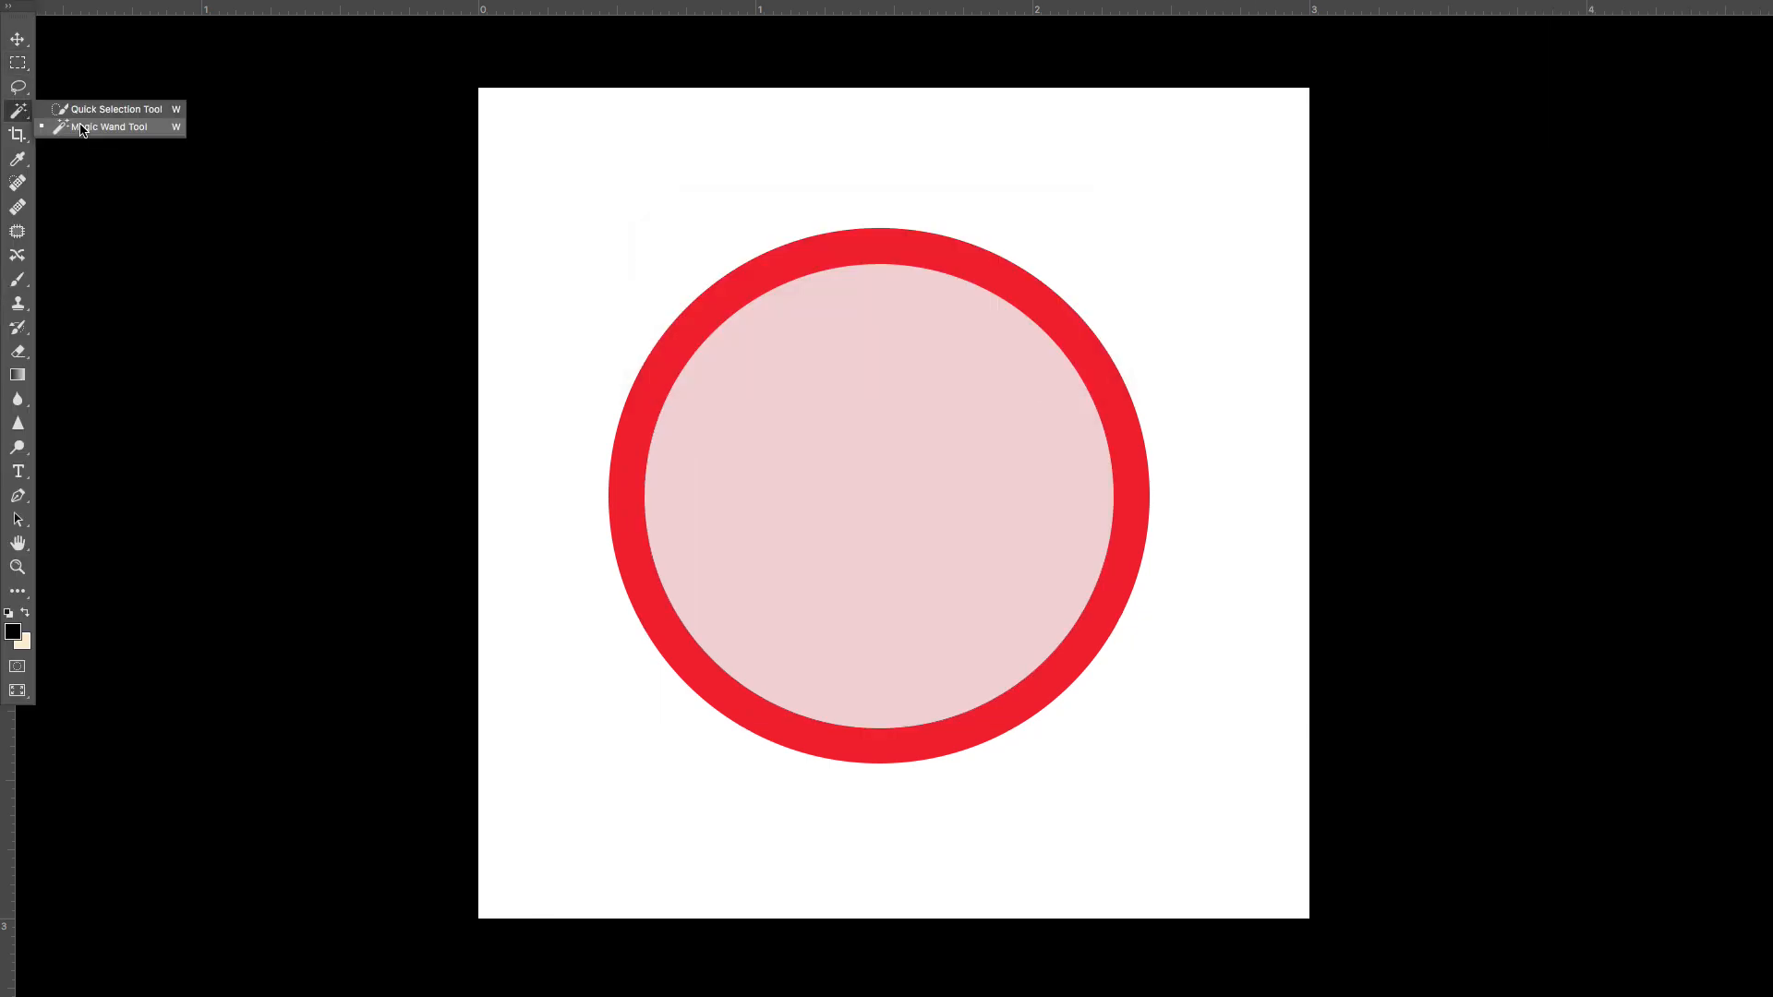
{"action": "left_click", "coordinate": [81, 125]}
{"action": "mouse_move", "coordinate": [1771, 877]}
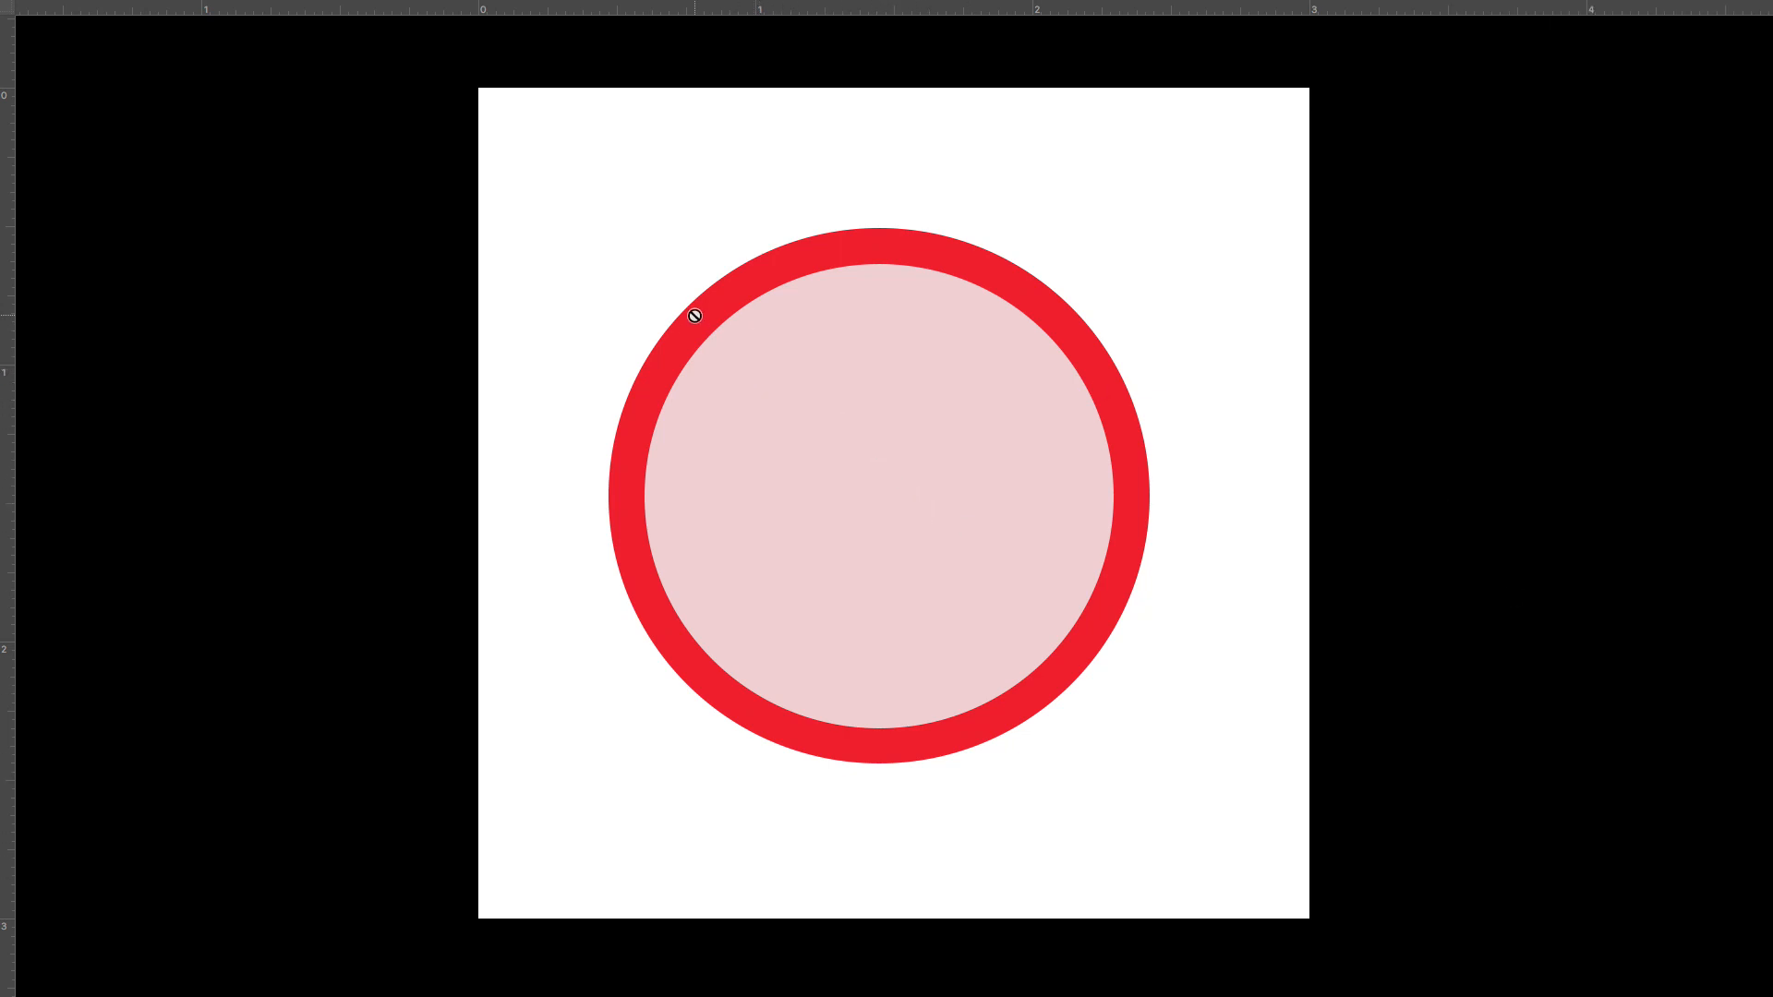
{"action": "left_click", "coordinate": [818, 393]}
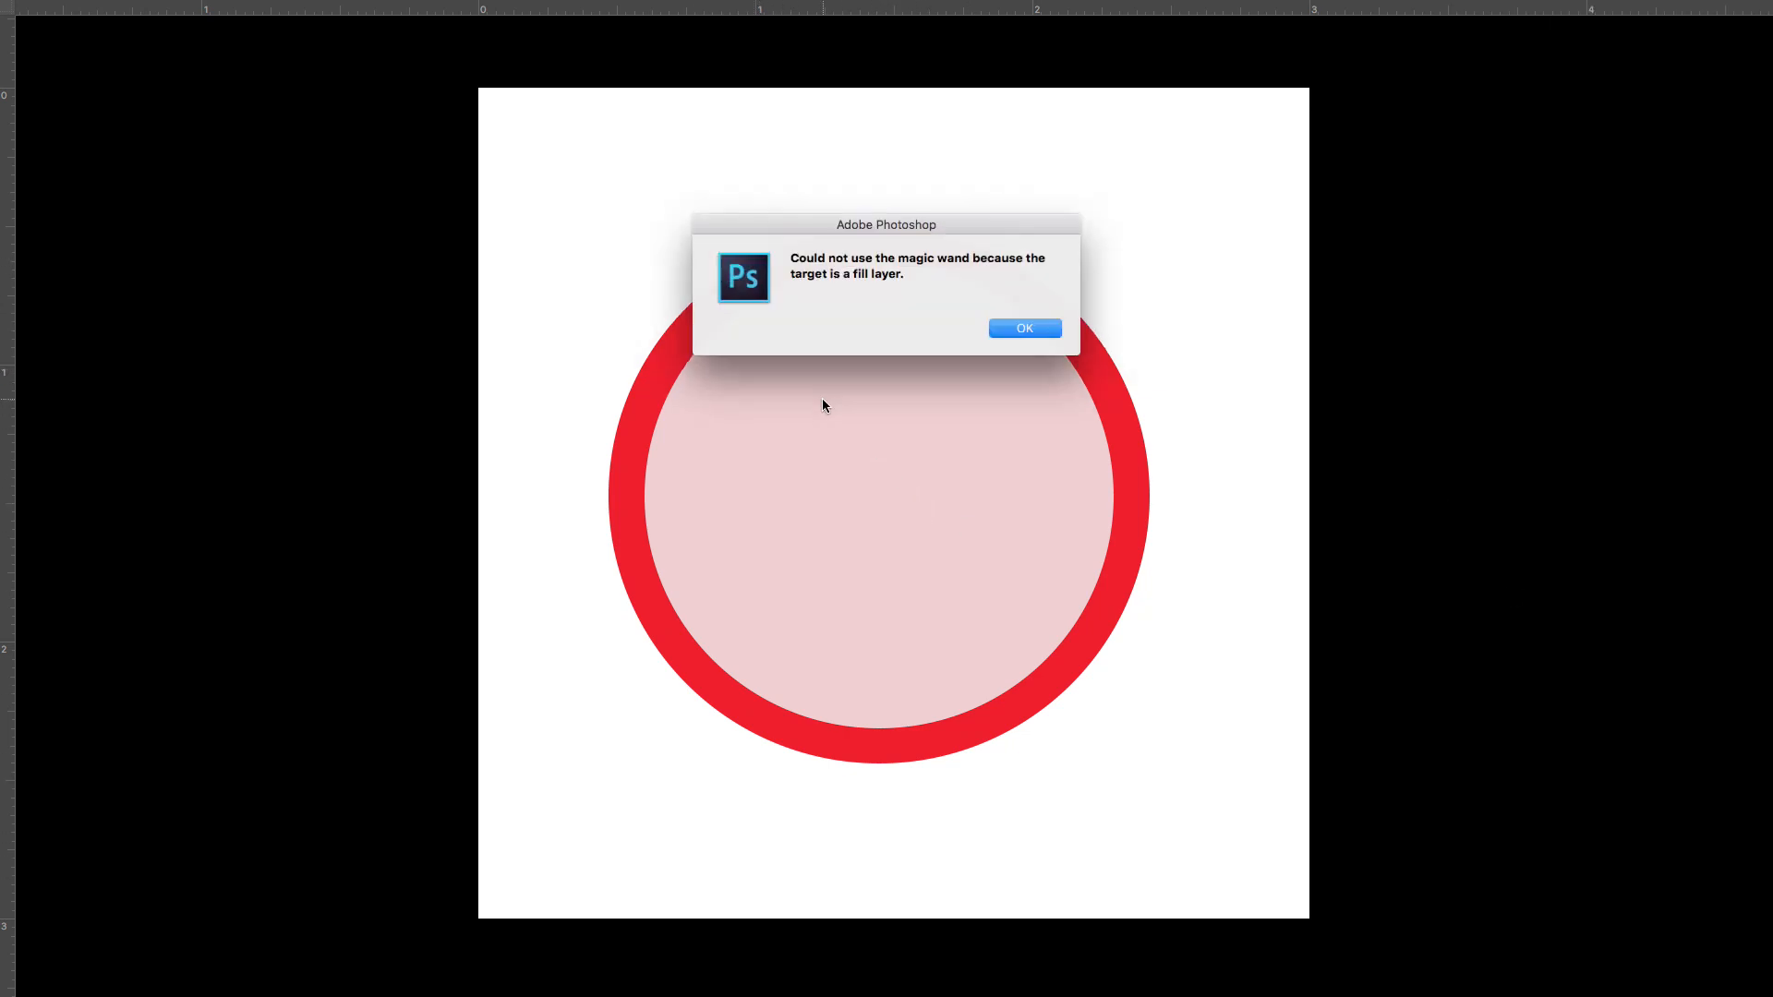
{"action": "left_click", "coordinate": [1016, 330]}
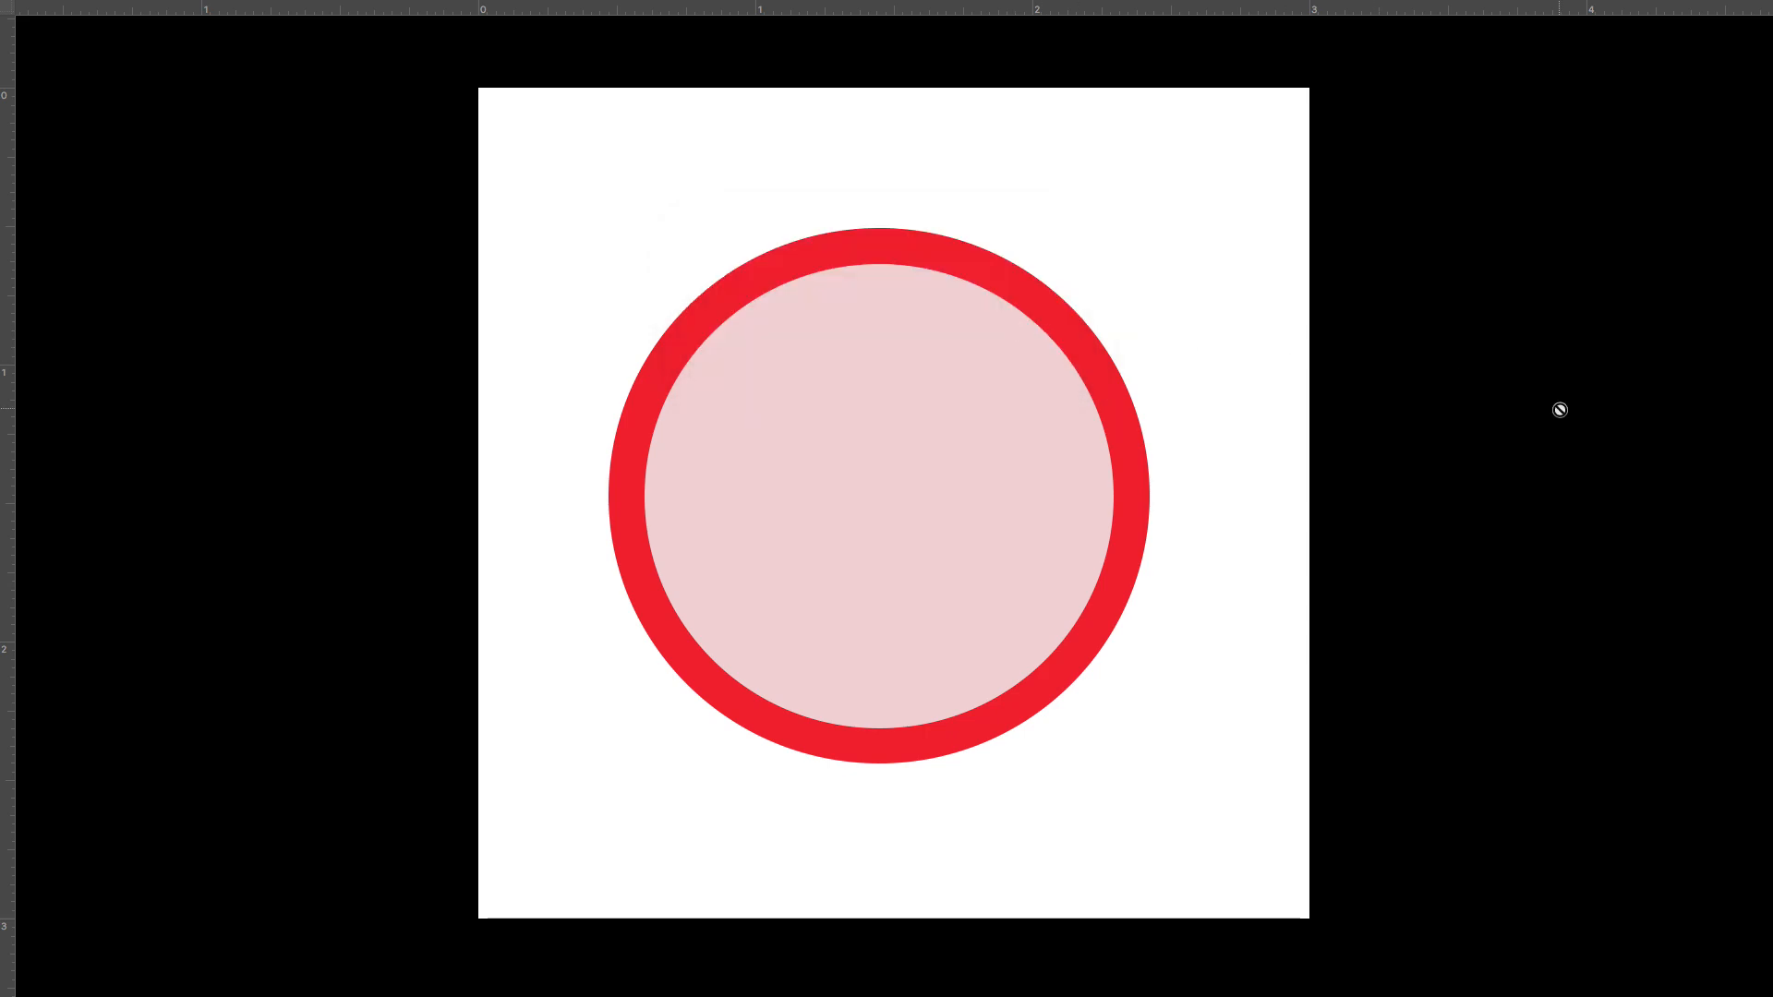
Step: Rasterize the Ellipse 1 copy layer and select its pink circle with the Magic Wand tool
{"action": "mouse_move", "coordinate": [1770, 752]}
{"action": "right_click", "coordinate": [1658, 687]}
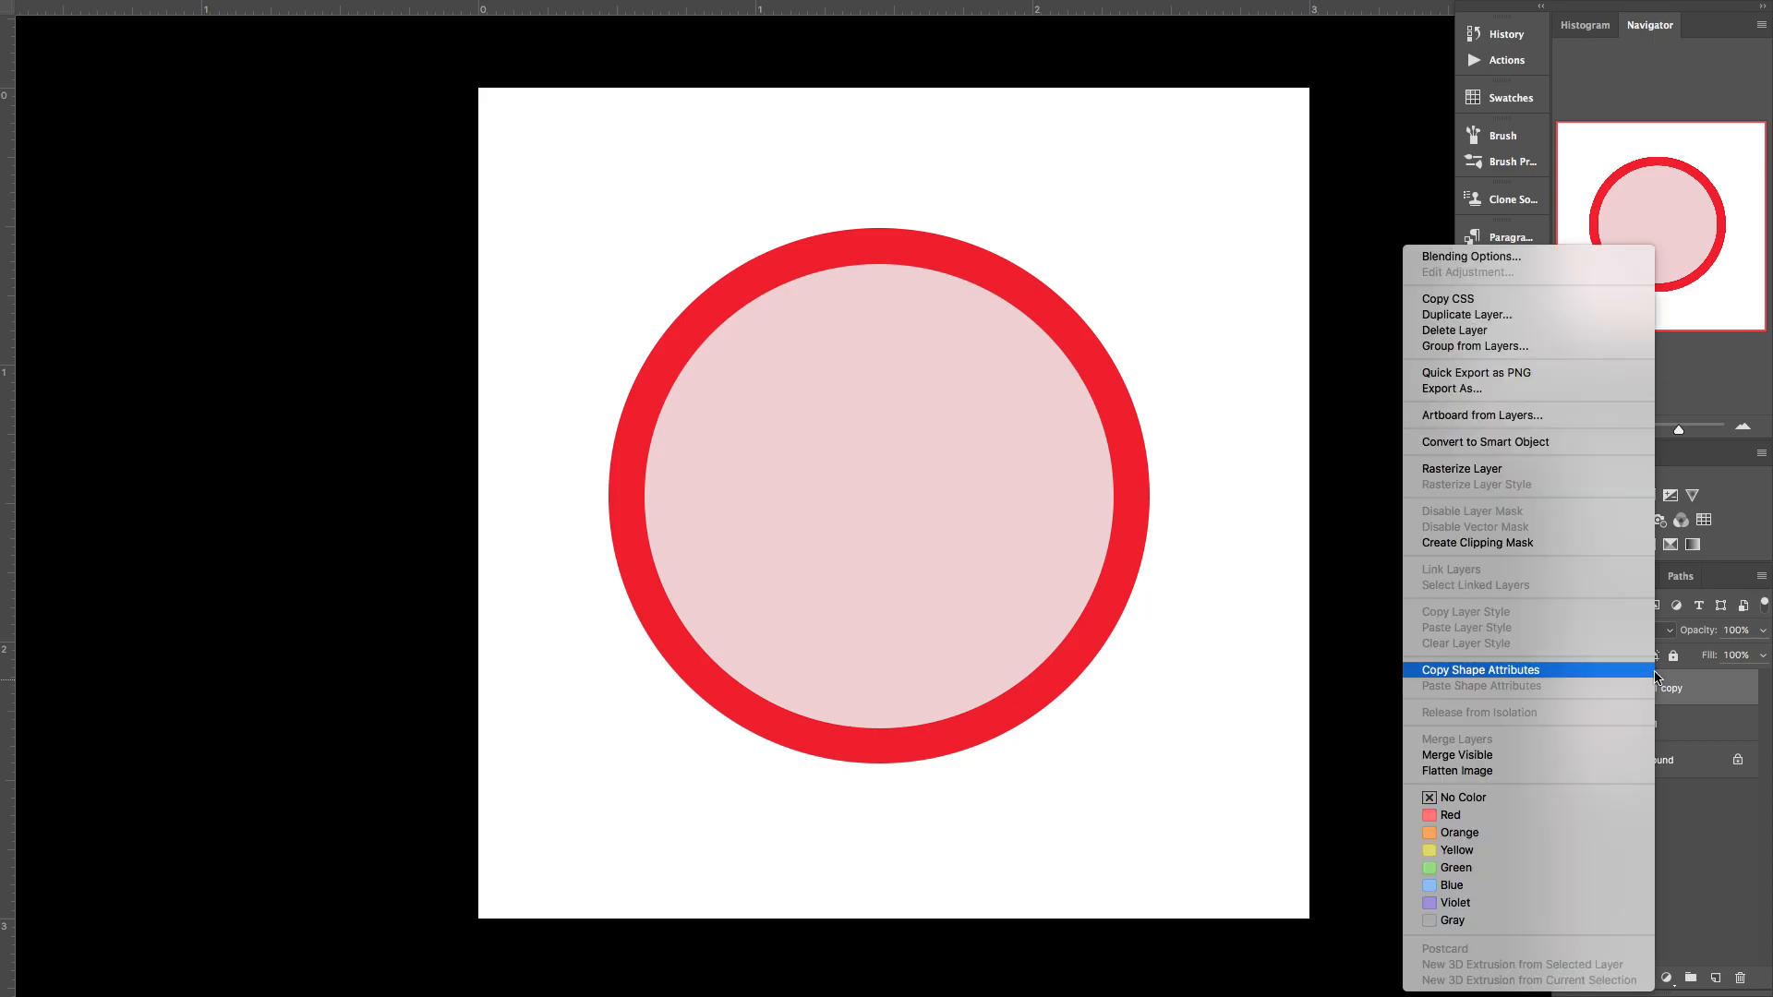
{"action": "left_click", "coordinate": [1489, 469]}
{"action": "left_click", "coordinate": [827, 496]}
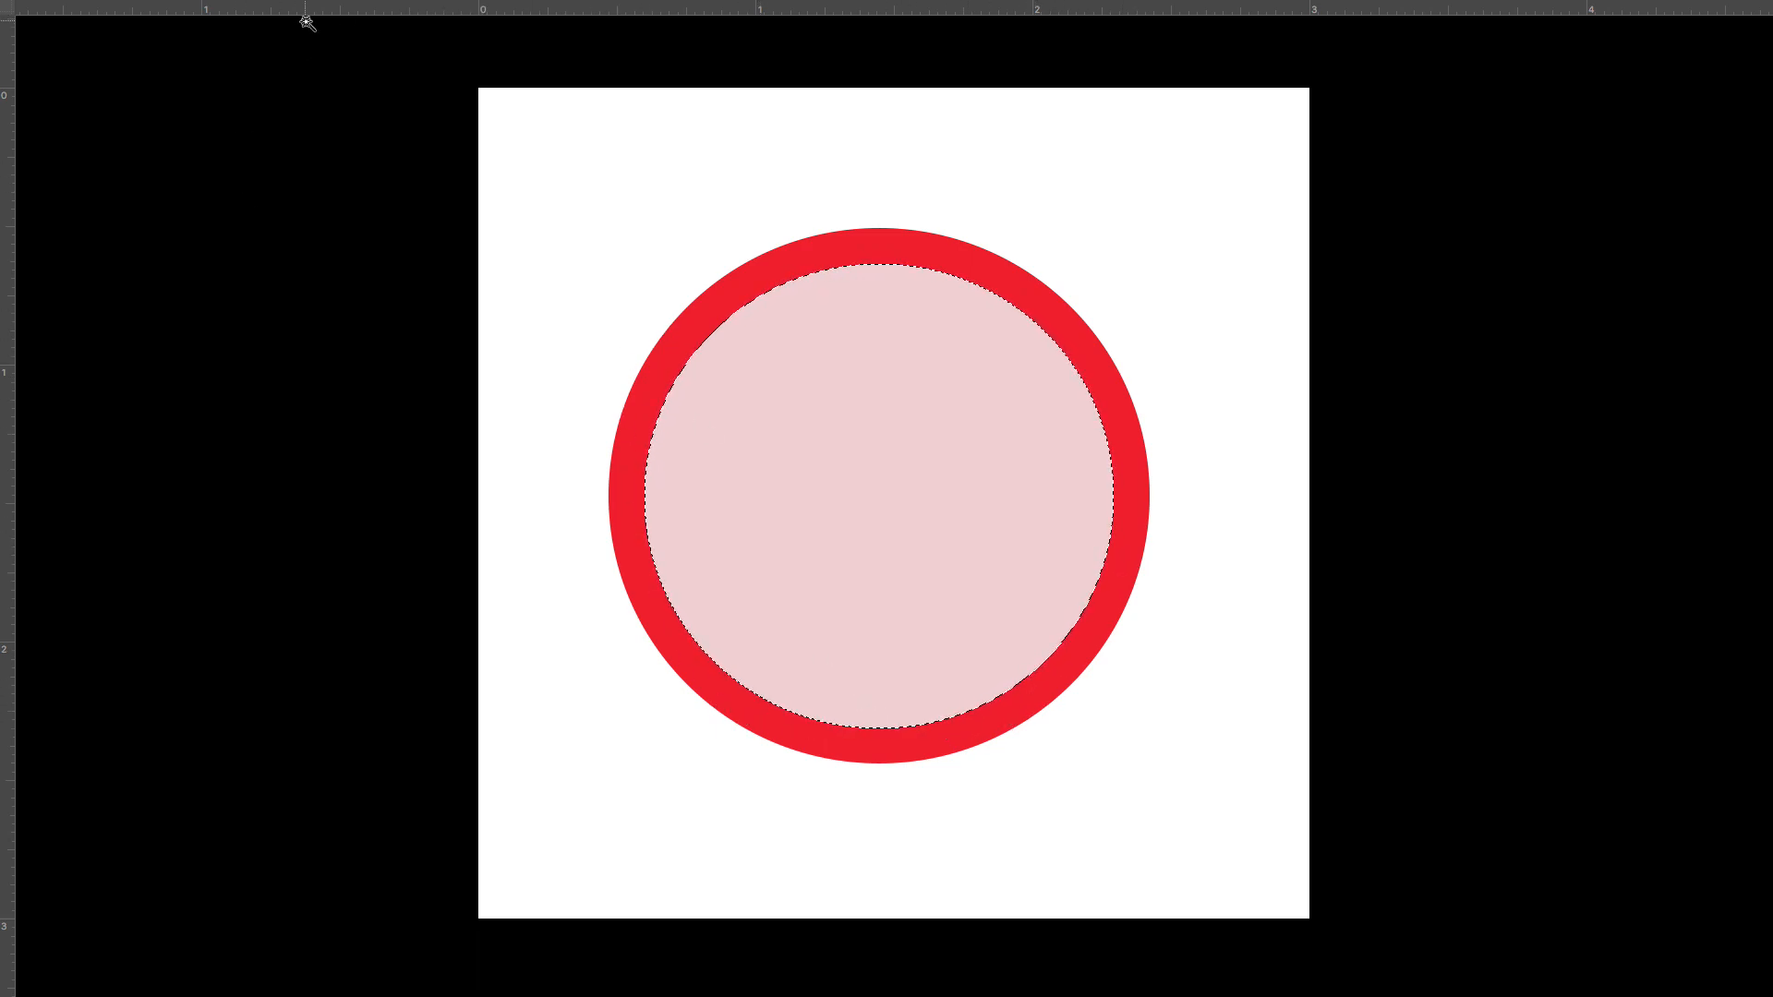
Step: Return to the standard screen mode and smooth the circular selection with a sample radius of 10 pixels
{"action": "key", "text": "f"}
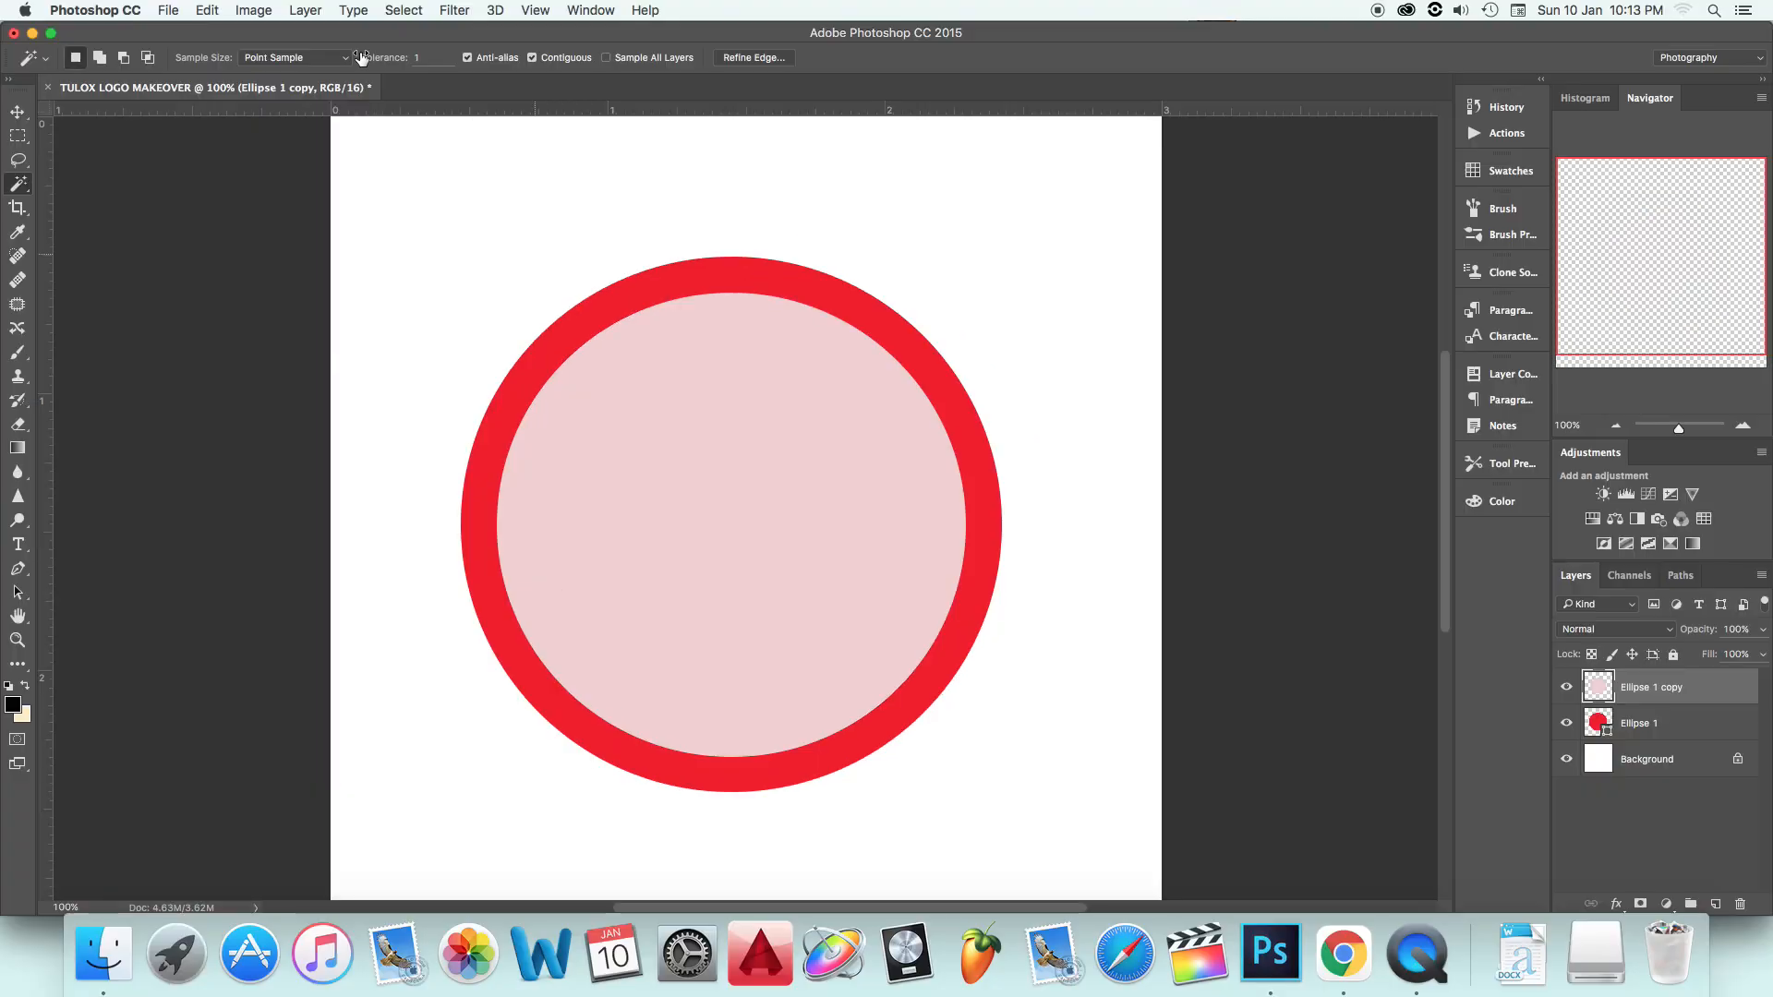
{"action": "left_click", "coordinate": [404, 10]}
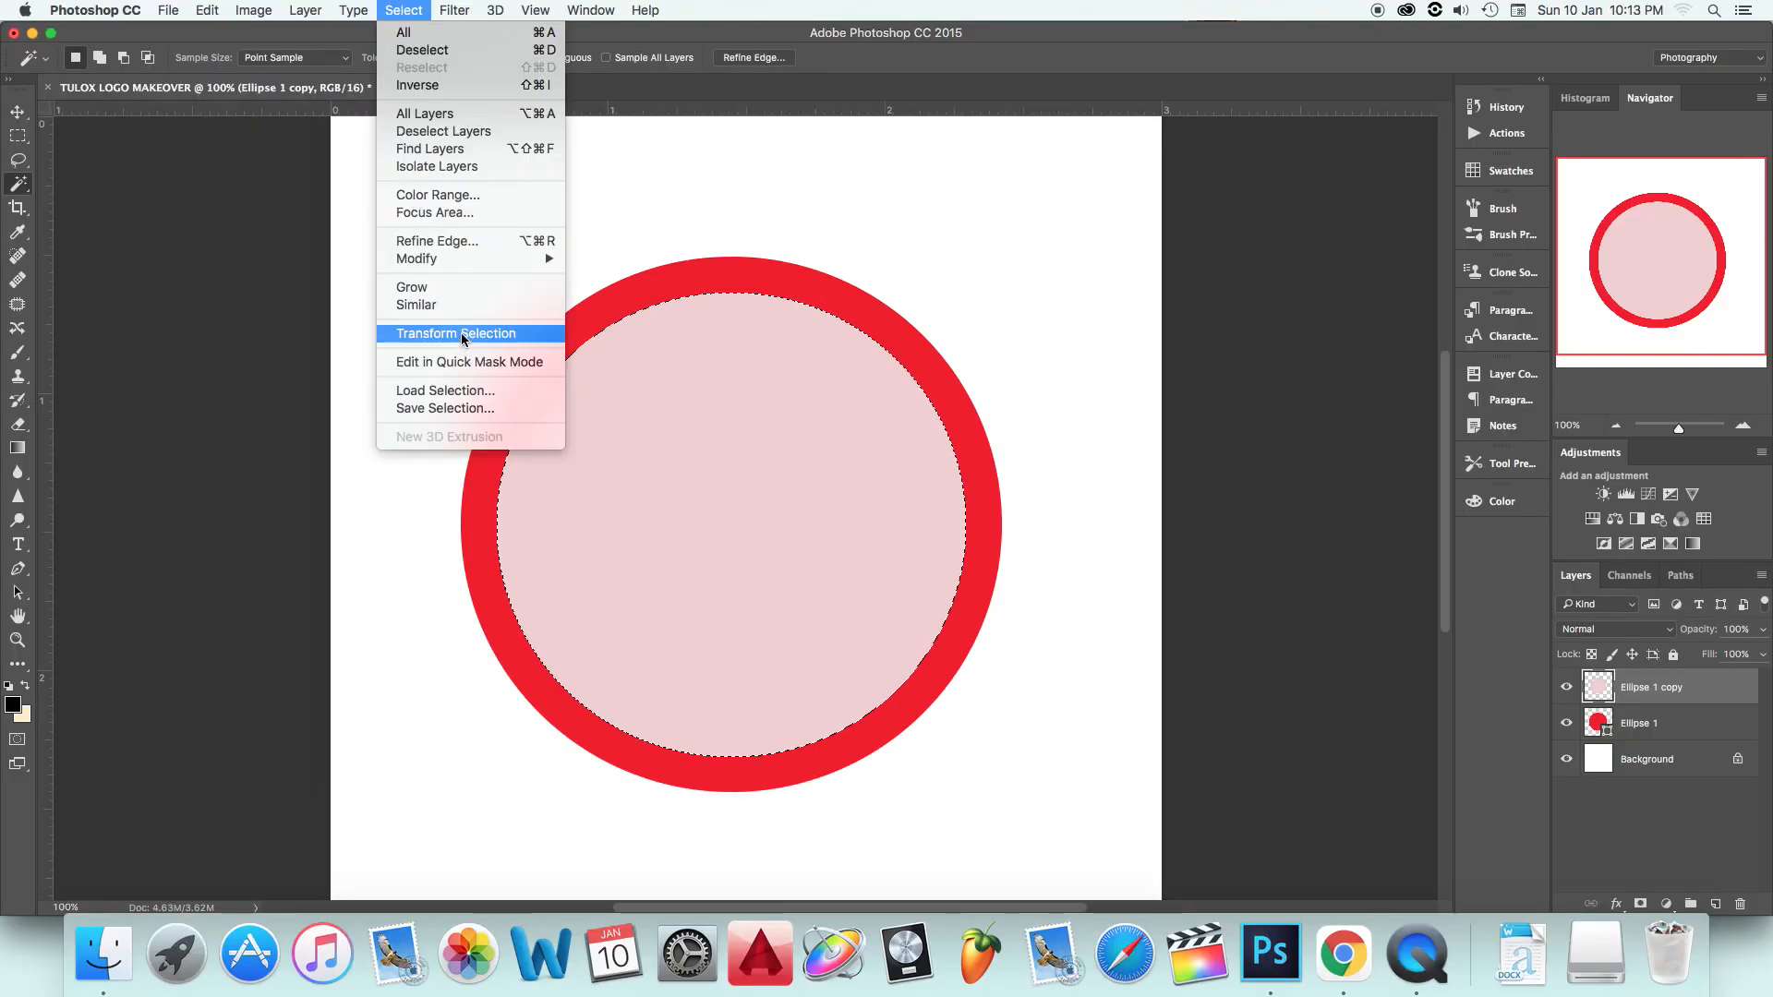
{"action": "mouse_move", "coordinate": [458, 260]}
{"action": "left_click", "coordinate": [650, 277]}
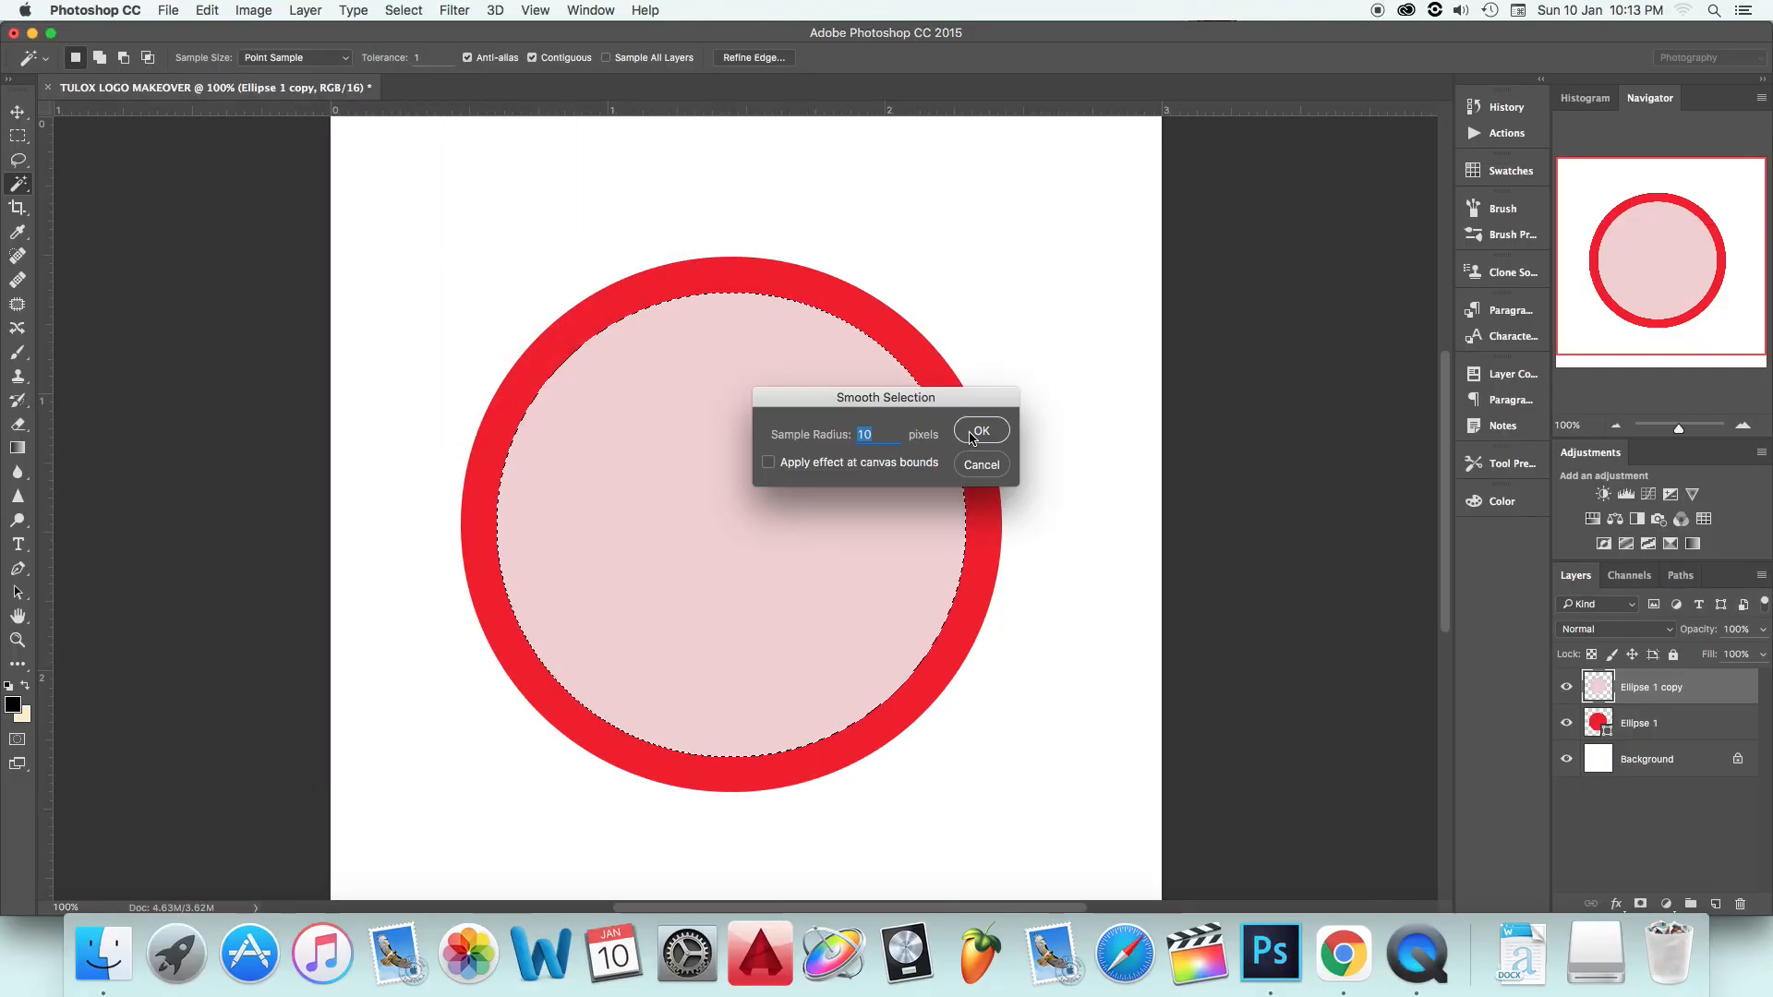
{"action": "left_click", "coordinate": [982, 431]}
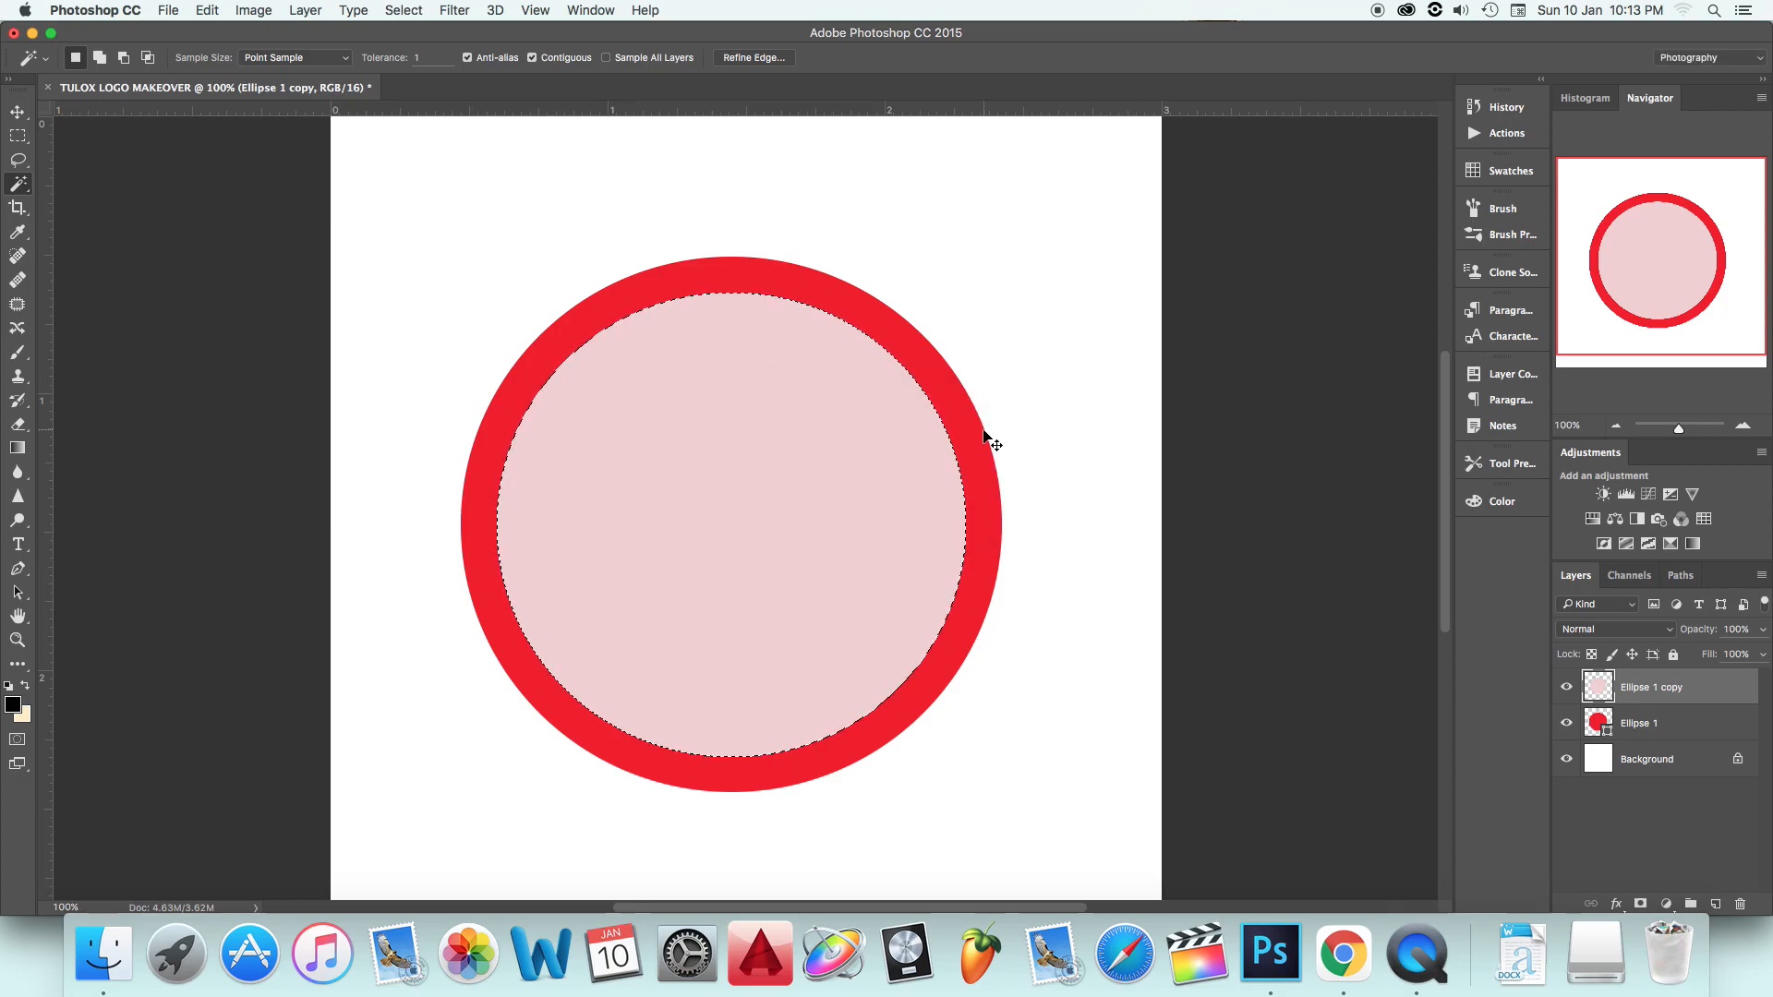
Step: Examine the smoothed selection's edge around the pink circle at different magnifications
{"action": "key", "text": "super+plus"}
{"action": "key", "text": "super+plus"}
{"action": "key", "text": "super+plus"}
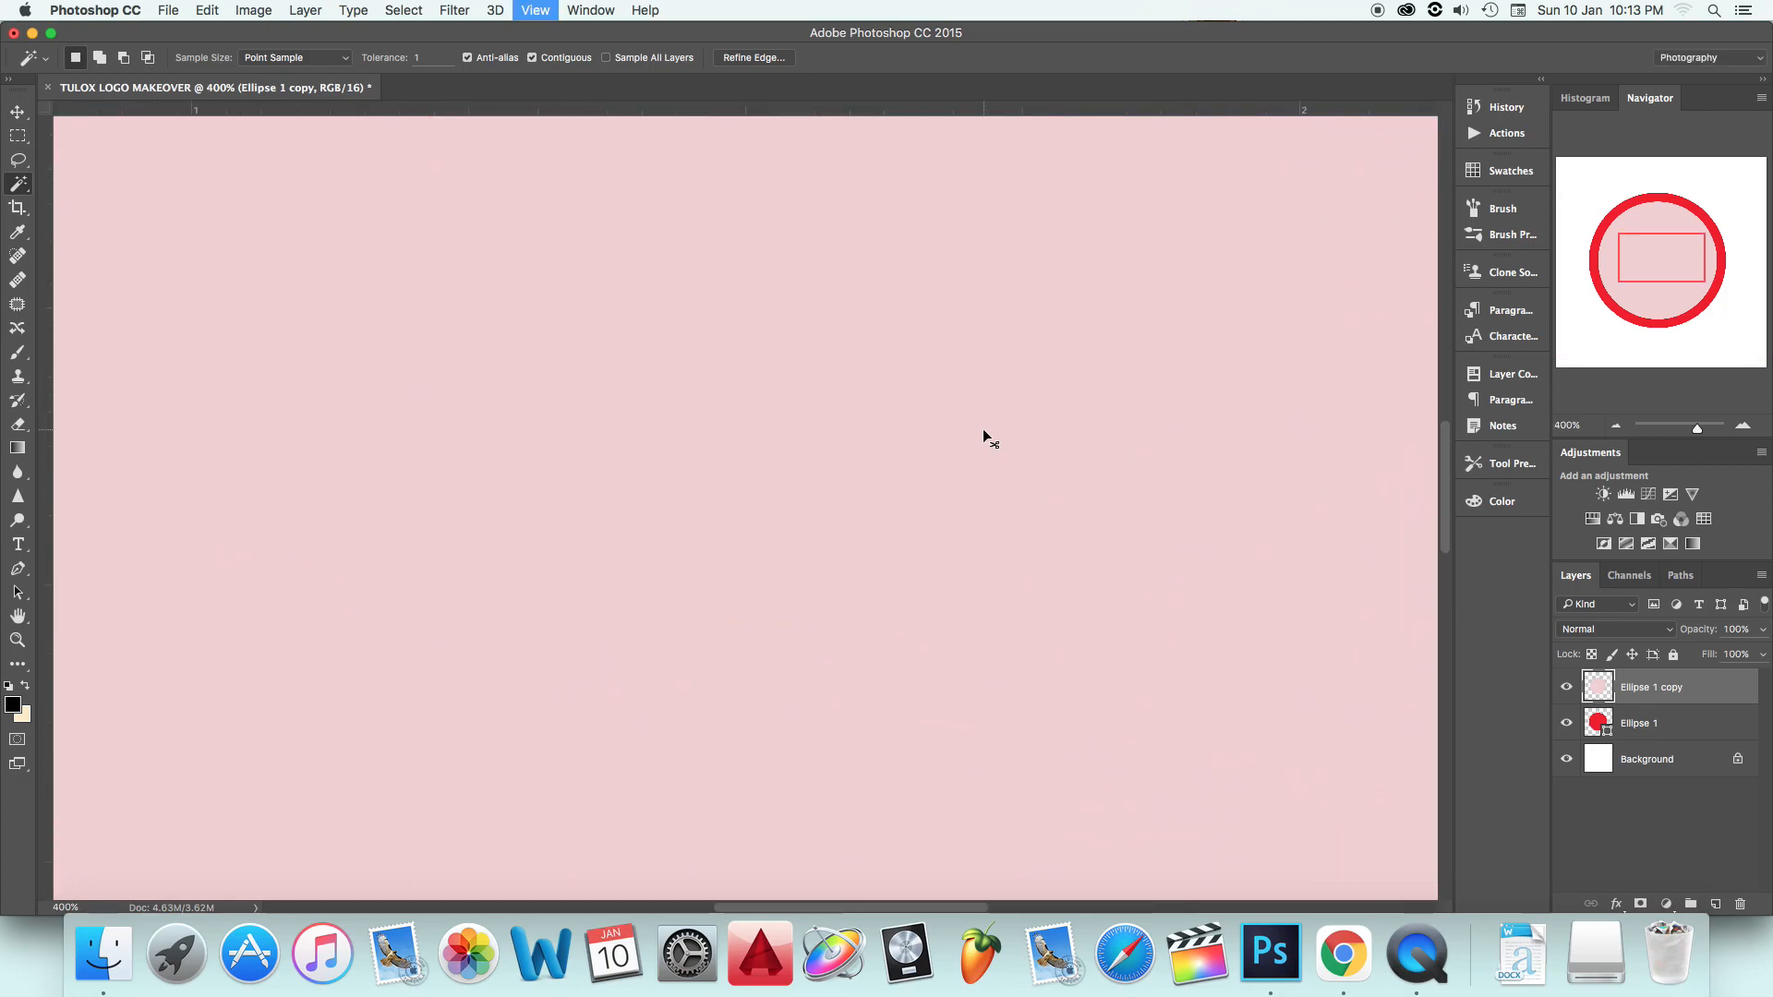
{"action": "key", "text": "super+minus"}
{"action": "key", "text": "super+minus"}
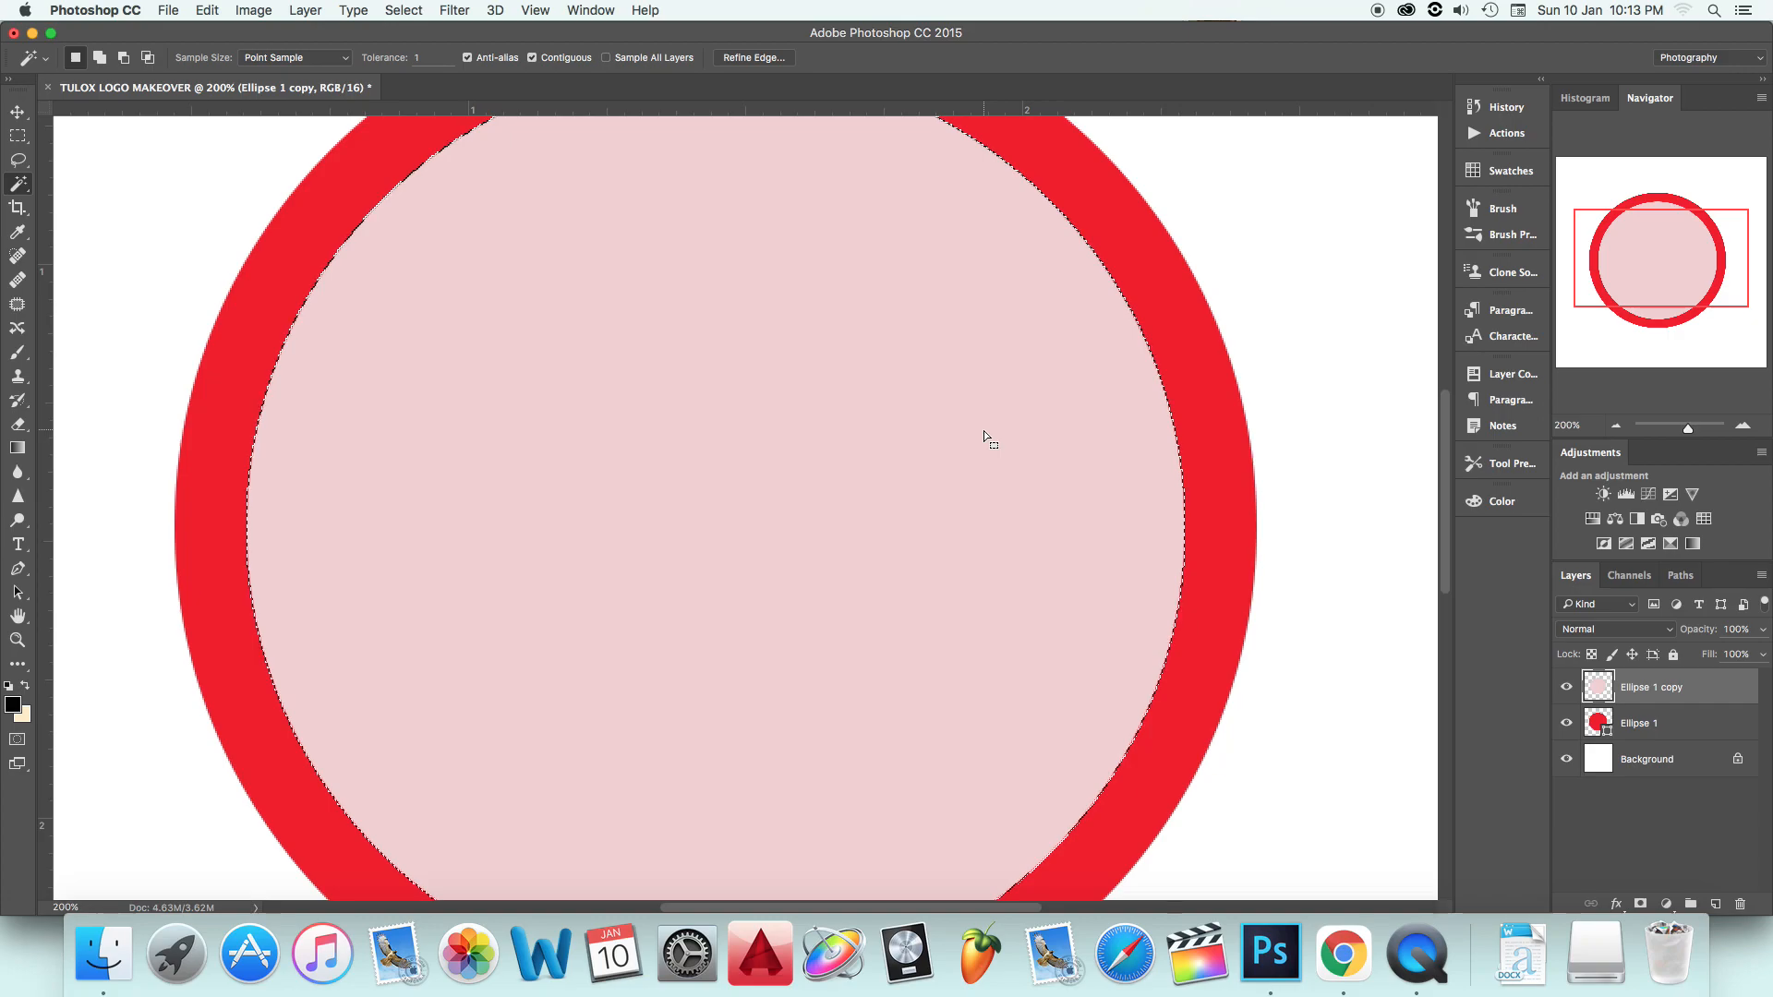
{"action": "key", "text": "super+minus"}
{"action": "key", "text": "super+plus"}
{"action": "key", "text": "super+minus"}
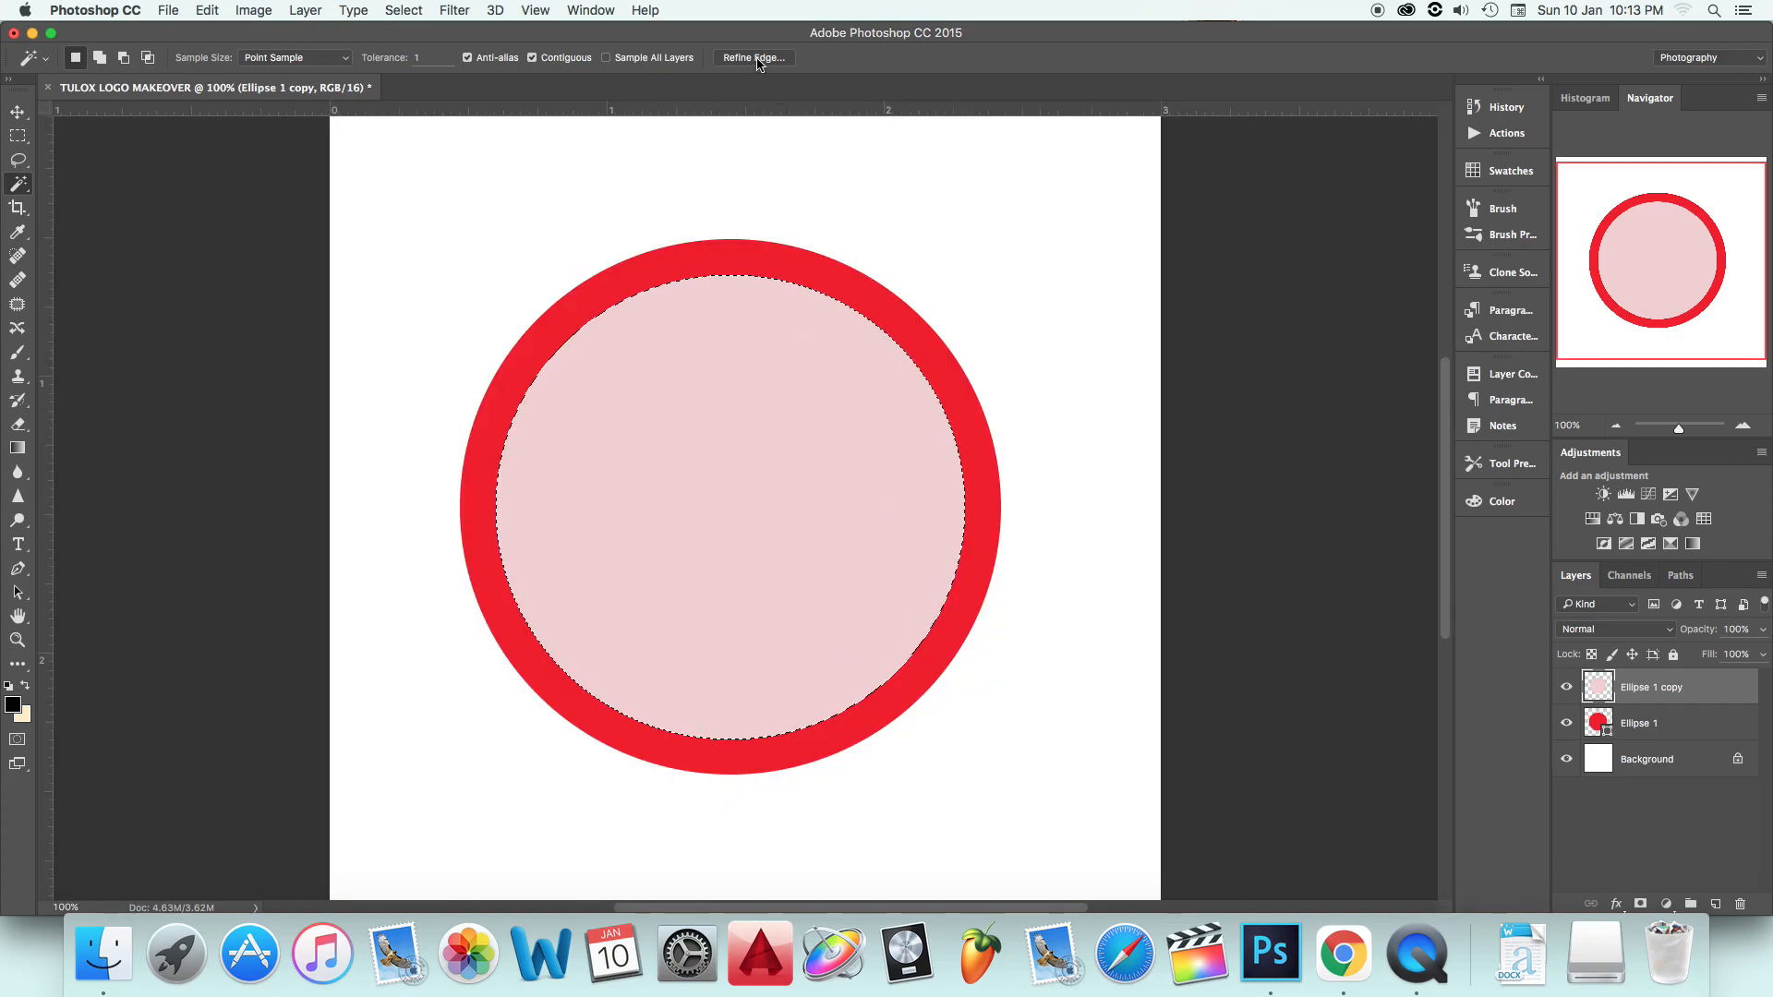
Step: Refine the circular selection's edge with smooth 5, feather 2.2 px, contrast 45% and shift edge -40%
{"action": "left_click", "coordinate": [755, 59]}
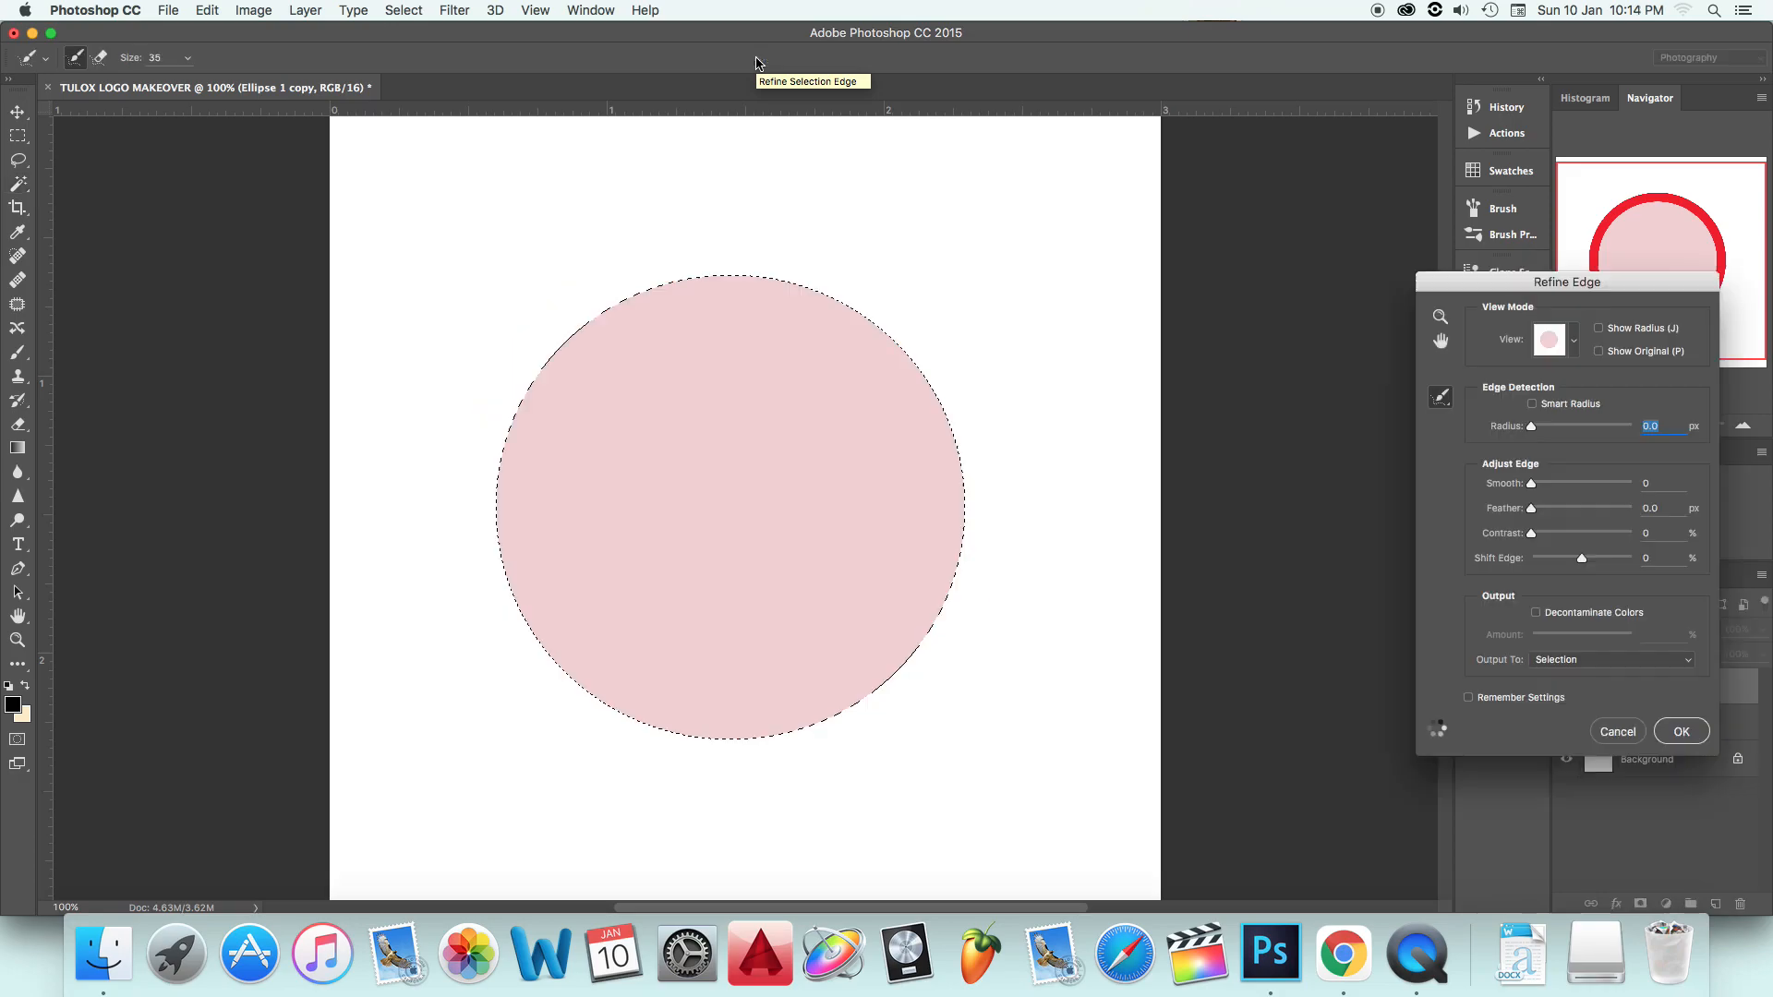
{"action": "key", "text": "super+plus"}
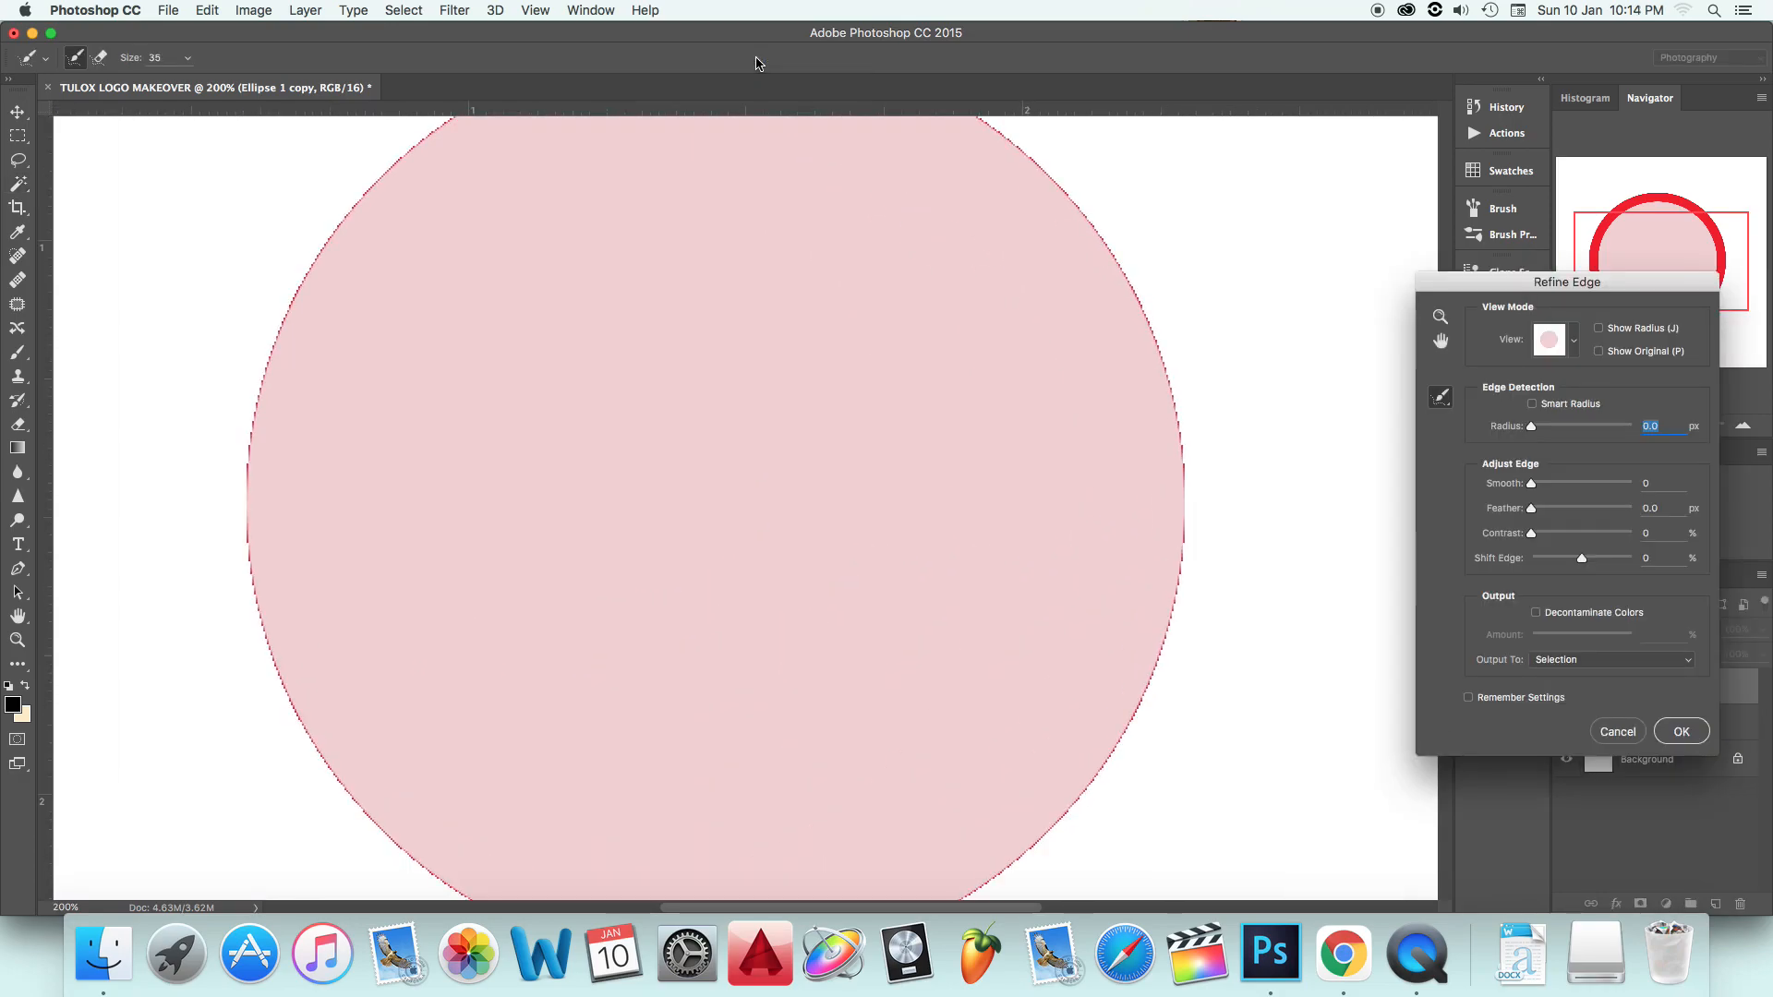
{"action": "key", "text": "super+plus"}
{"action": "left_click_drag", "start_coordinate": [1531, 484], "coordinate": [1551, 488]}
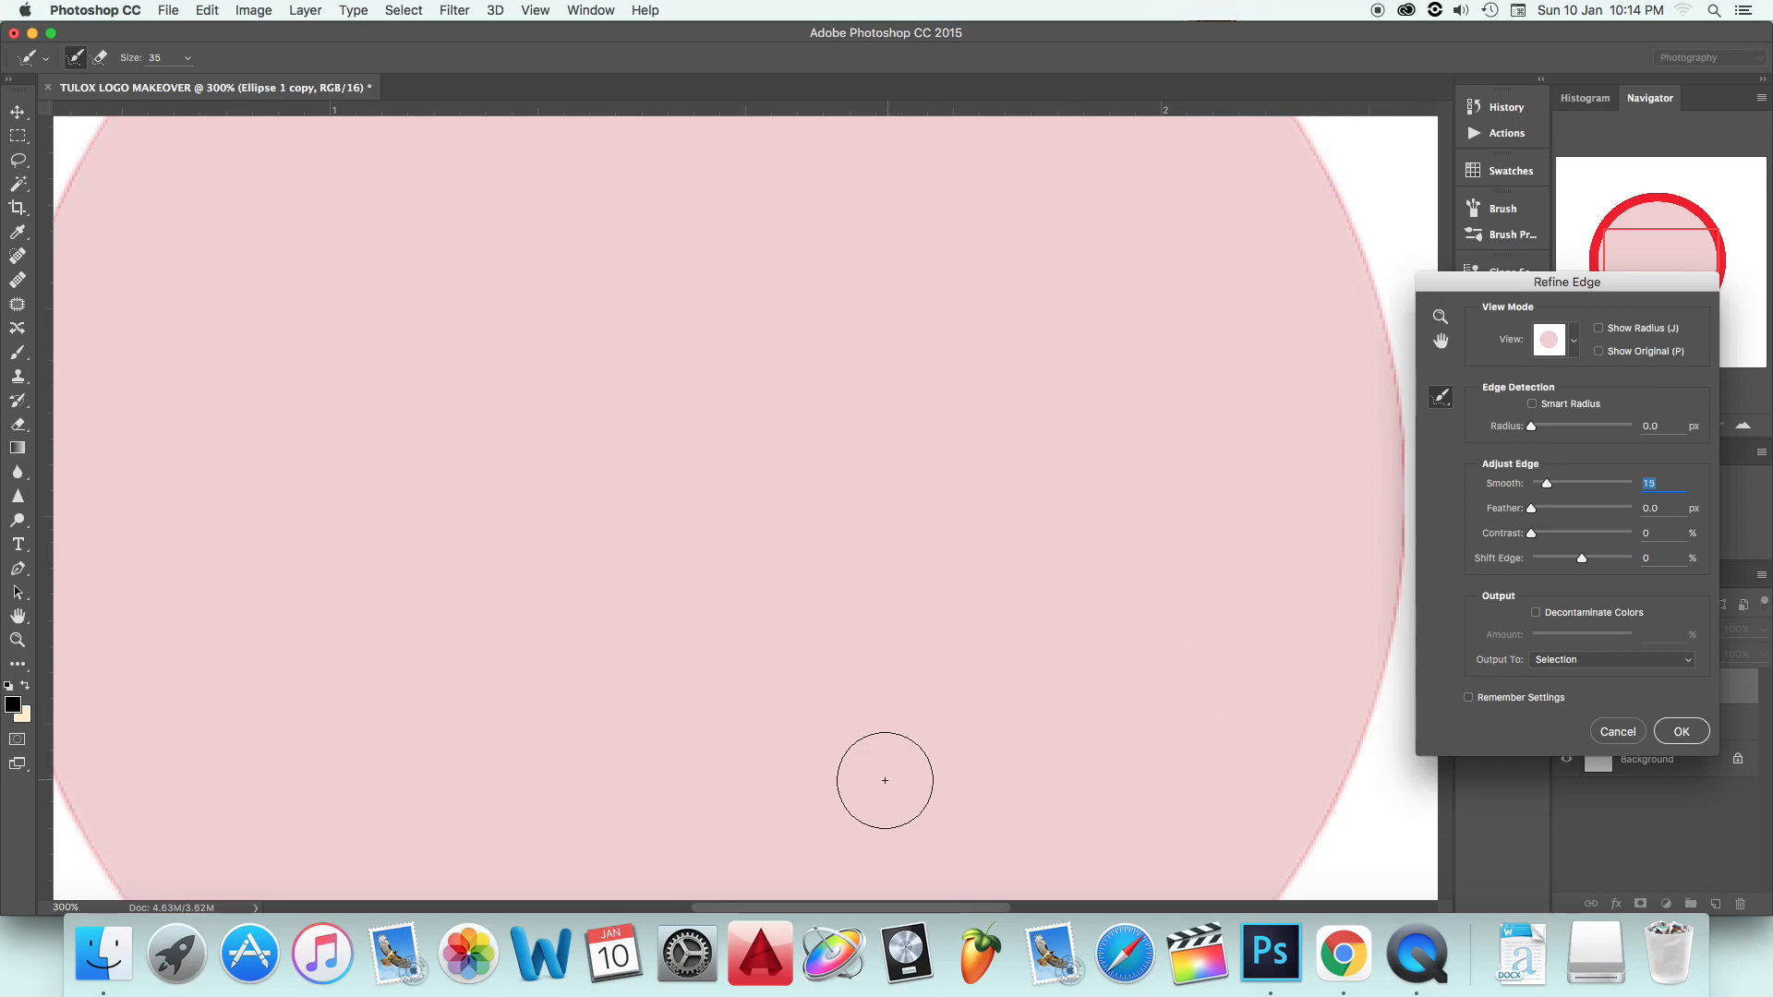
{"action": "left_click_drag", "start_coordinate": [824, 909], "coordinate": [911, 909]}
{"action": "left_click_drag", "start_coordinate": [1549, 486], "coordinate": [1551, 488]}
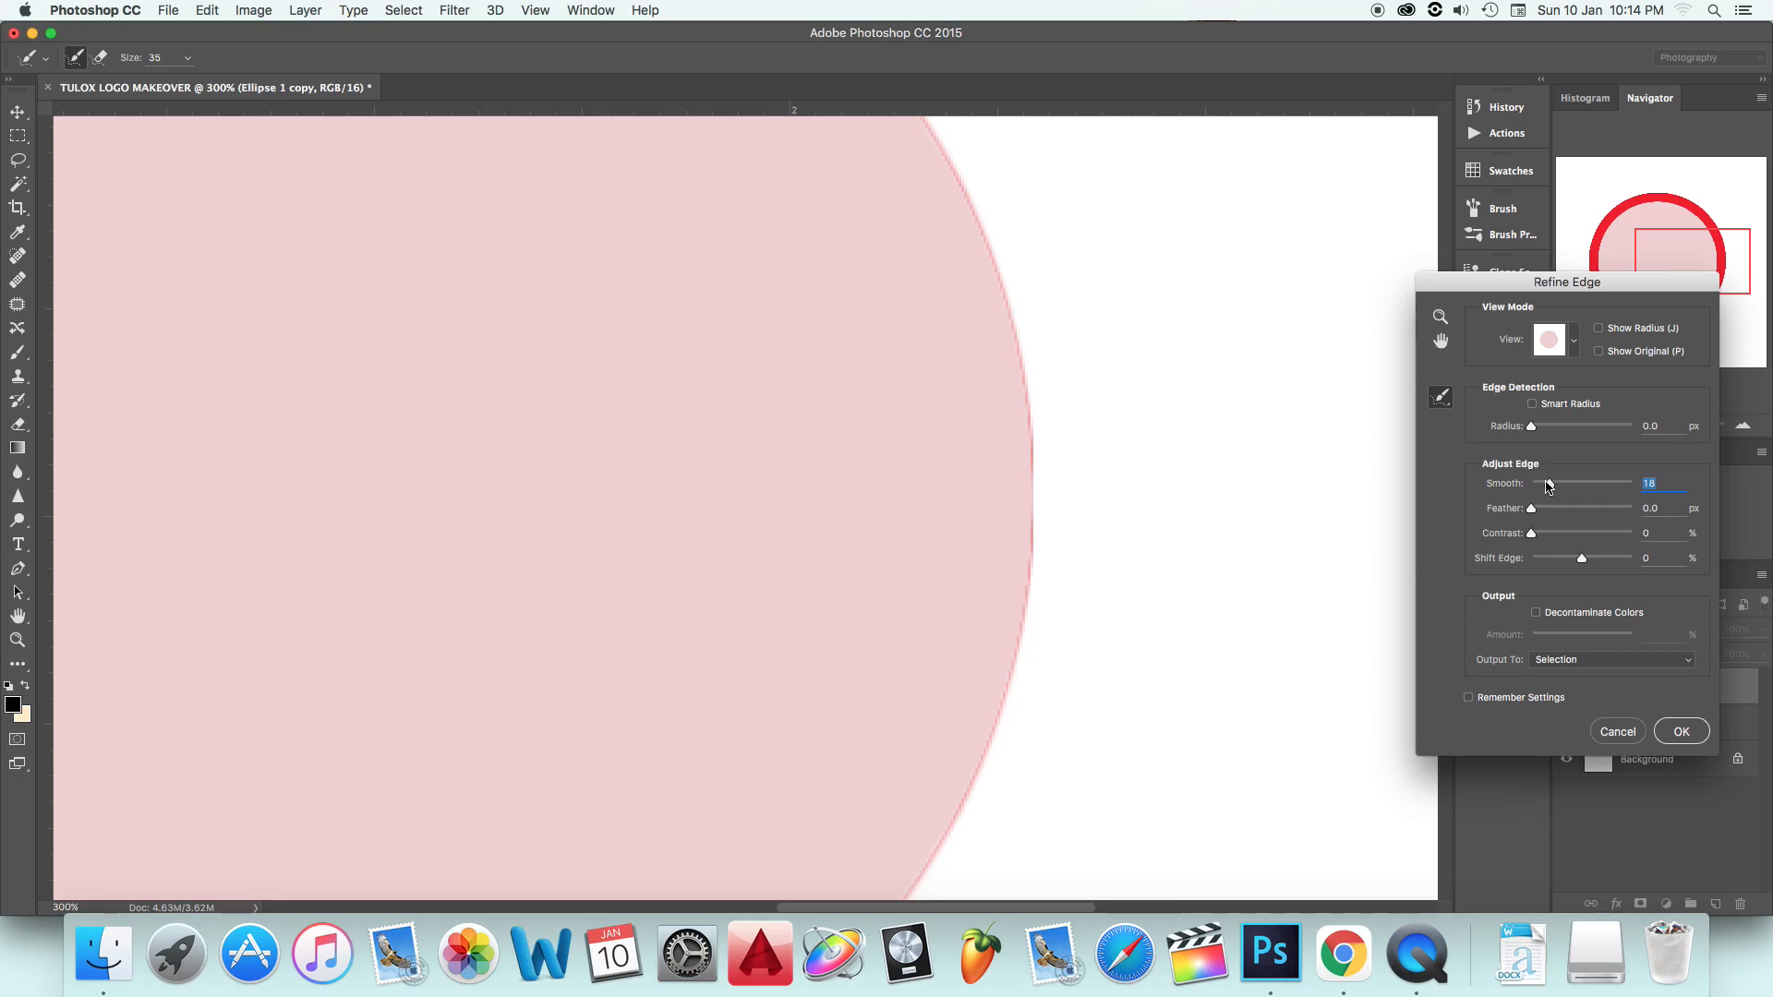
{"action": "left_click_drag", "start_coordinate": [1534, 513], "coordinate": [1578, 563]}
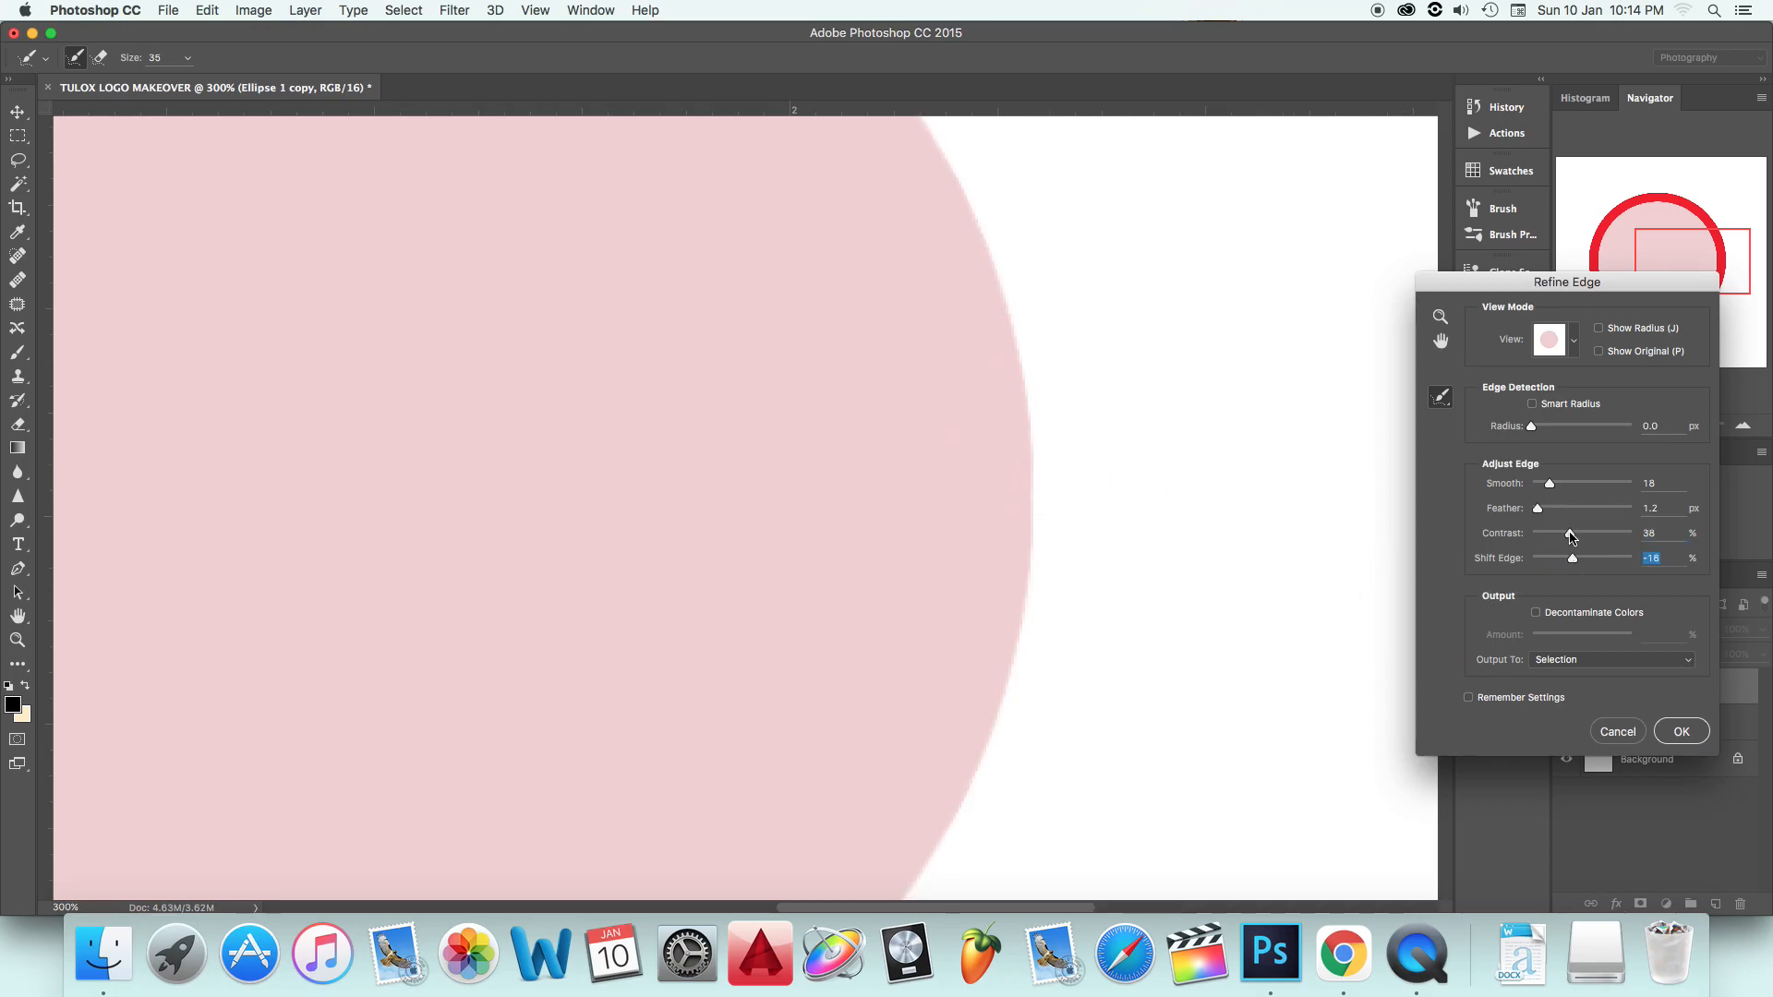
{"action": "left_click_drag", "start_coordinate": [1549, 486], "coordinate": [1538, 487]}
{"action": "left_click_drag", "start_coordinate": [1550, 513], "coordinate": [1543, 512]}
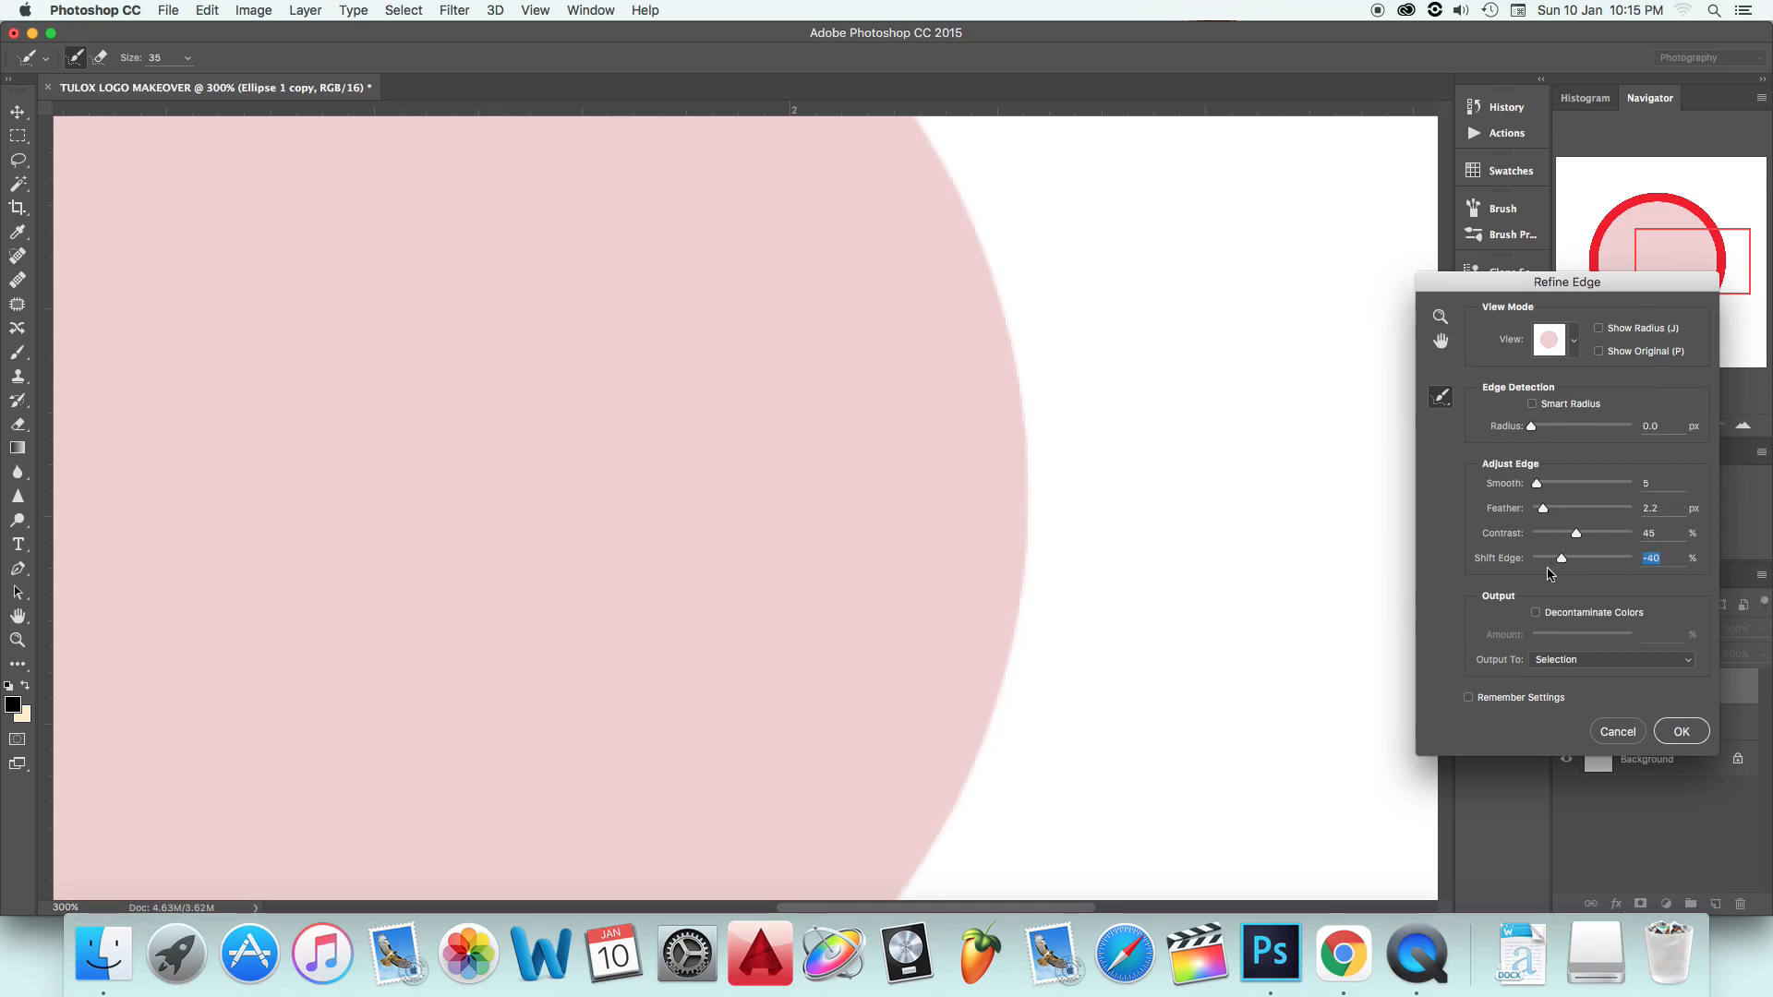
{"action": "left_click", "coordinate": [1680, 732]}
{"action": "key", "text": "super+1"}
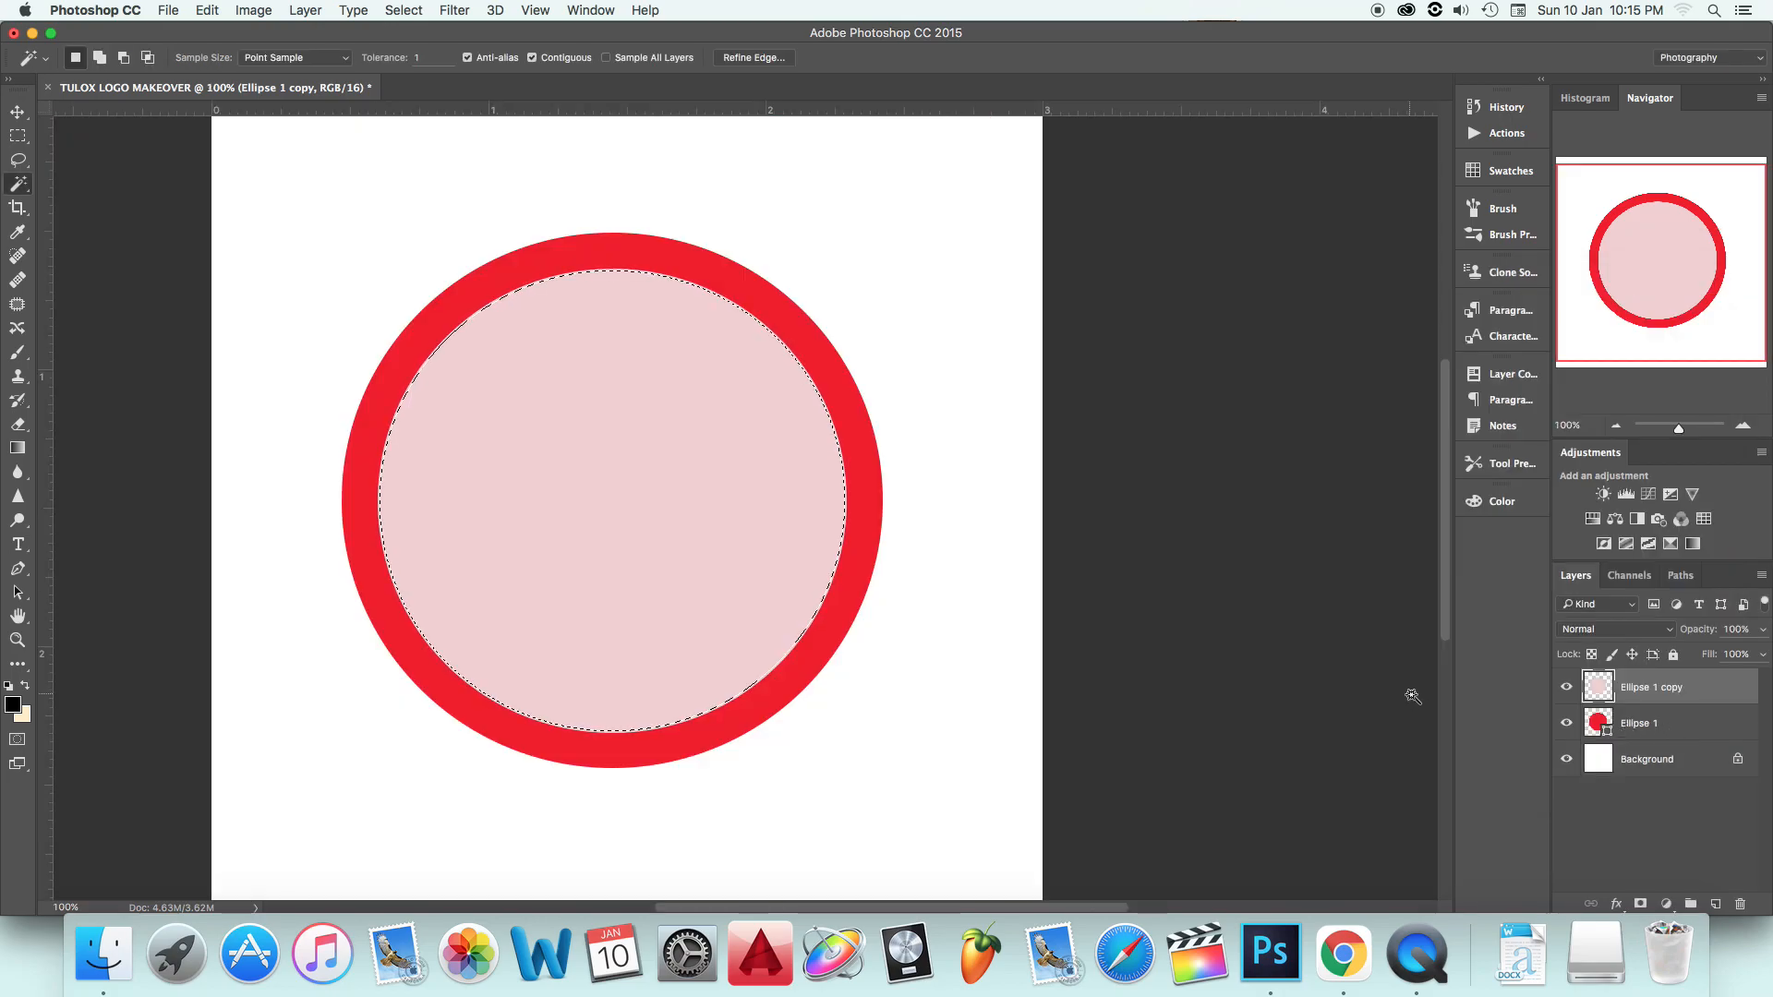
Step: Expand the refined circular selection by 2 pixels and check its edge against the red ring
{"action": "left_click", "coordinate": [404, 10]}
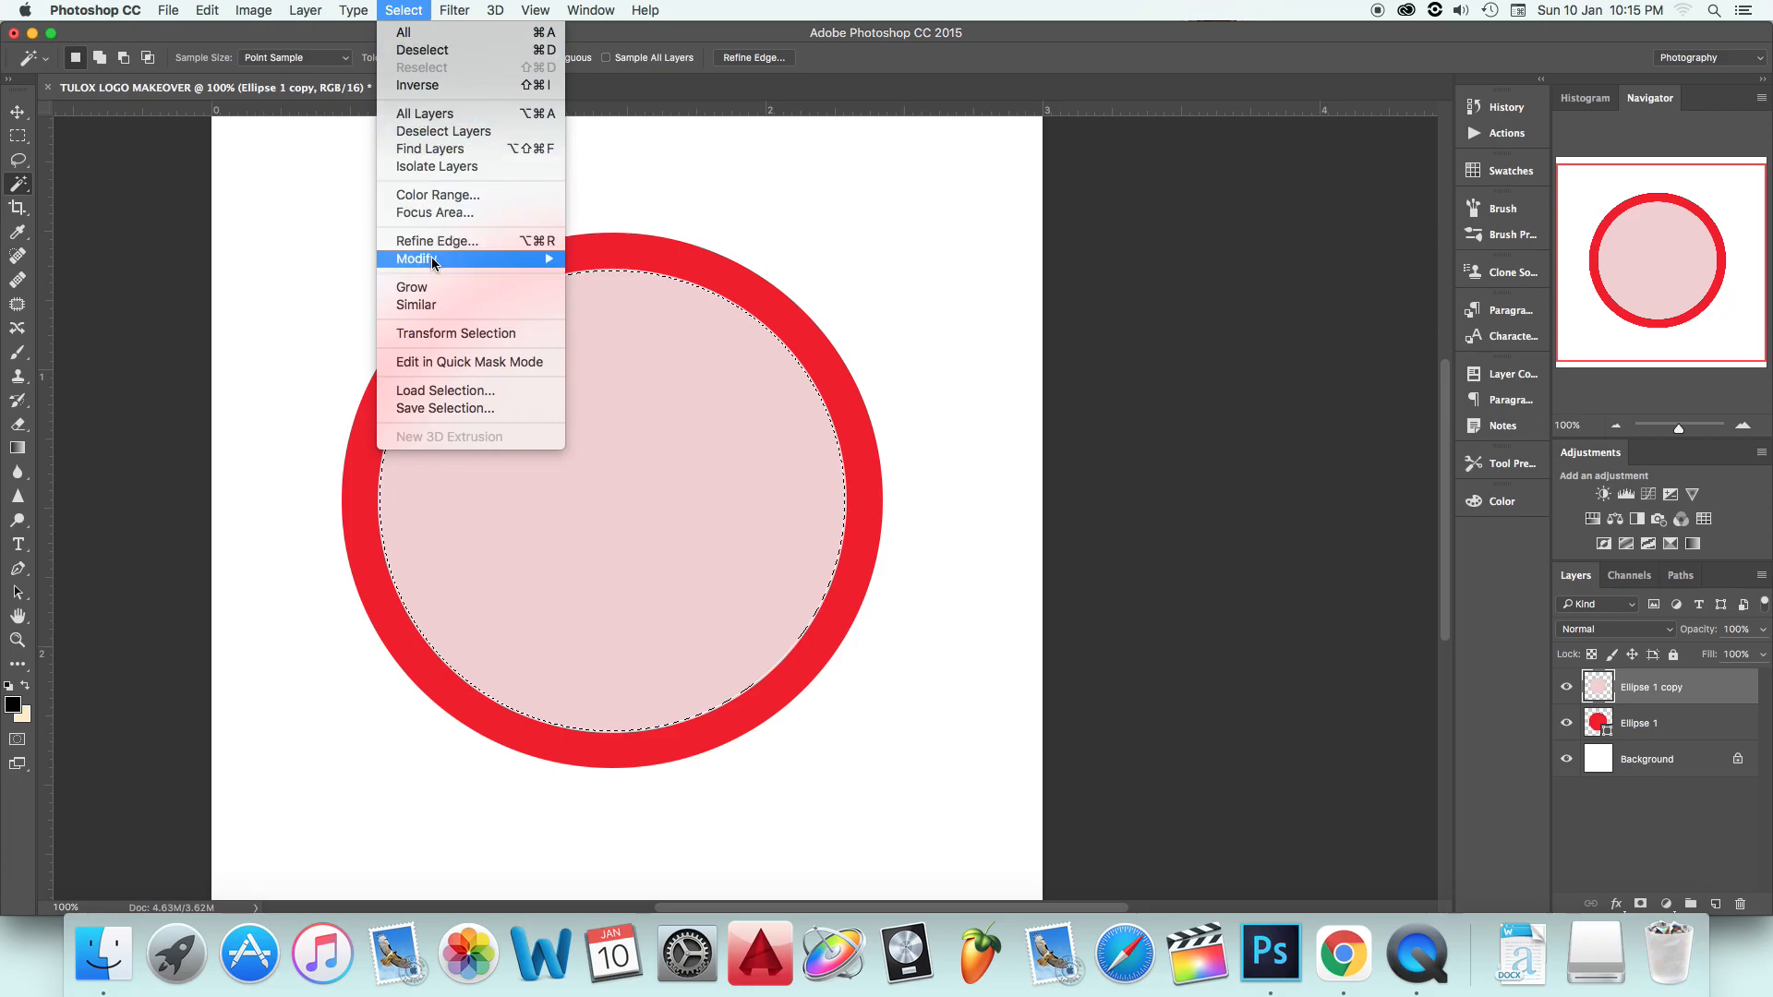
{"action": "mouse_move", "coordinate": [539, 266]}
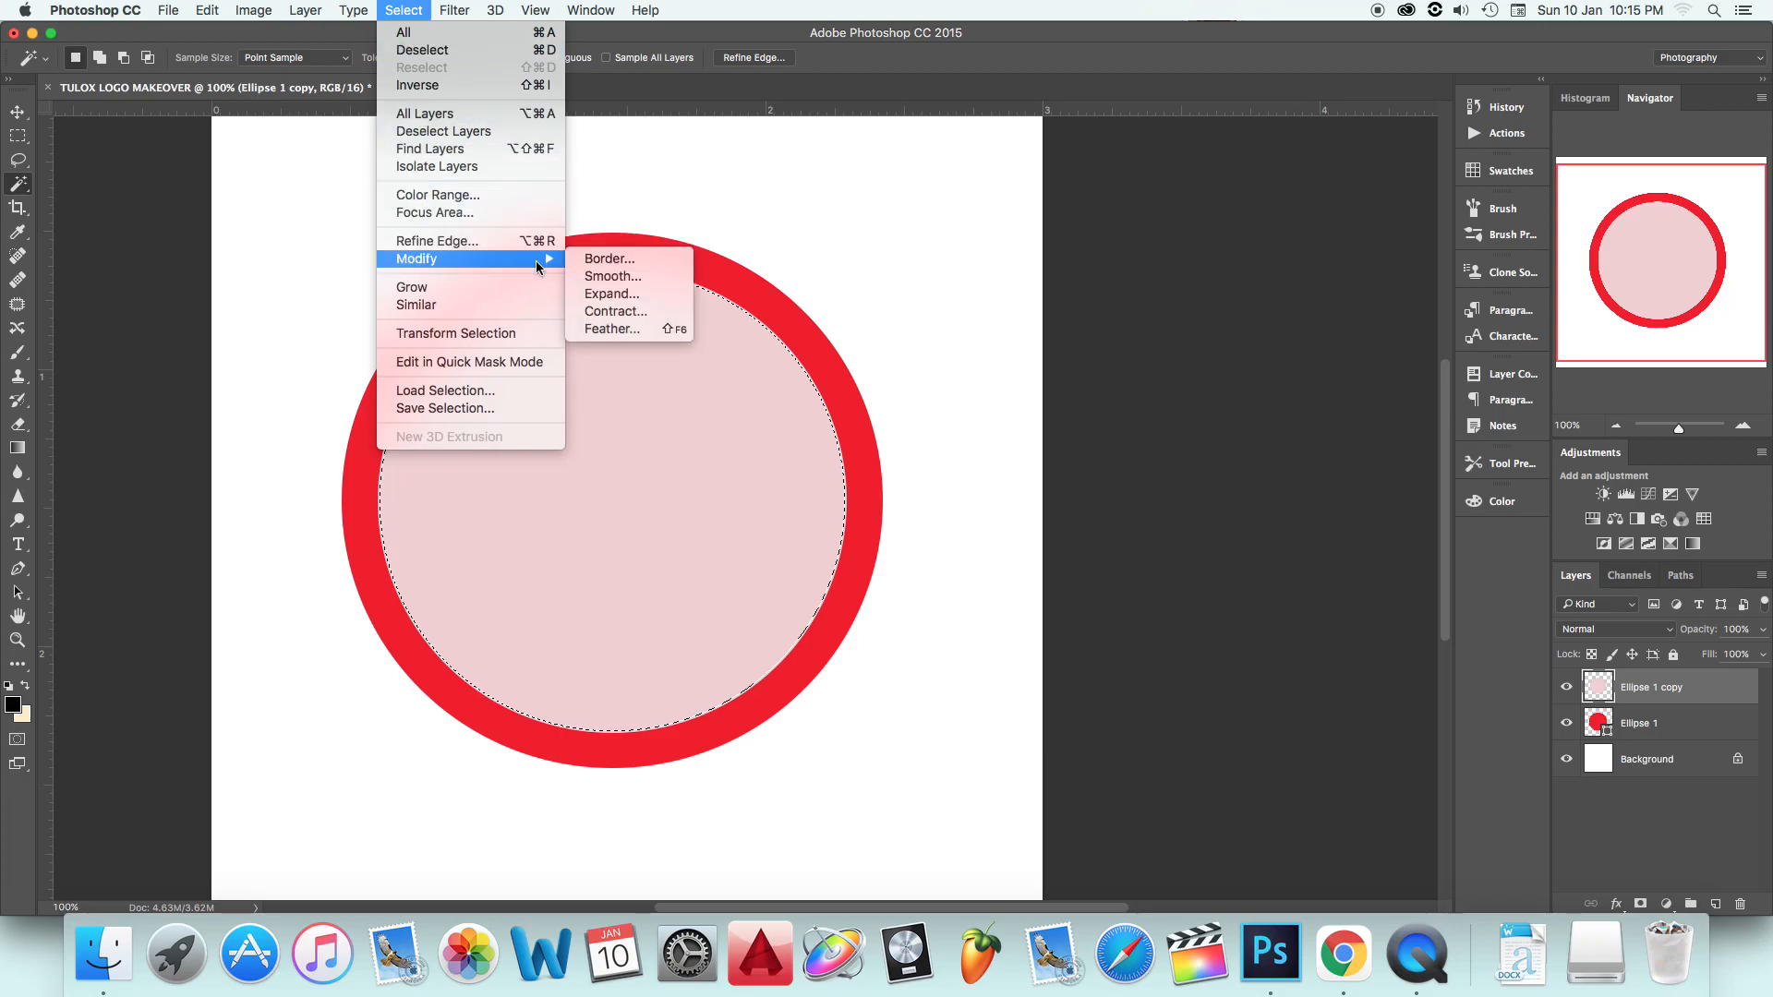
{"action": "left_click", "coordinate": [626, 296]}
{"action": "type", "text": "2"}
{"action": "key", "text": "Return"}
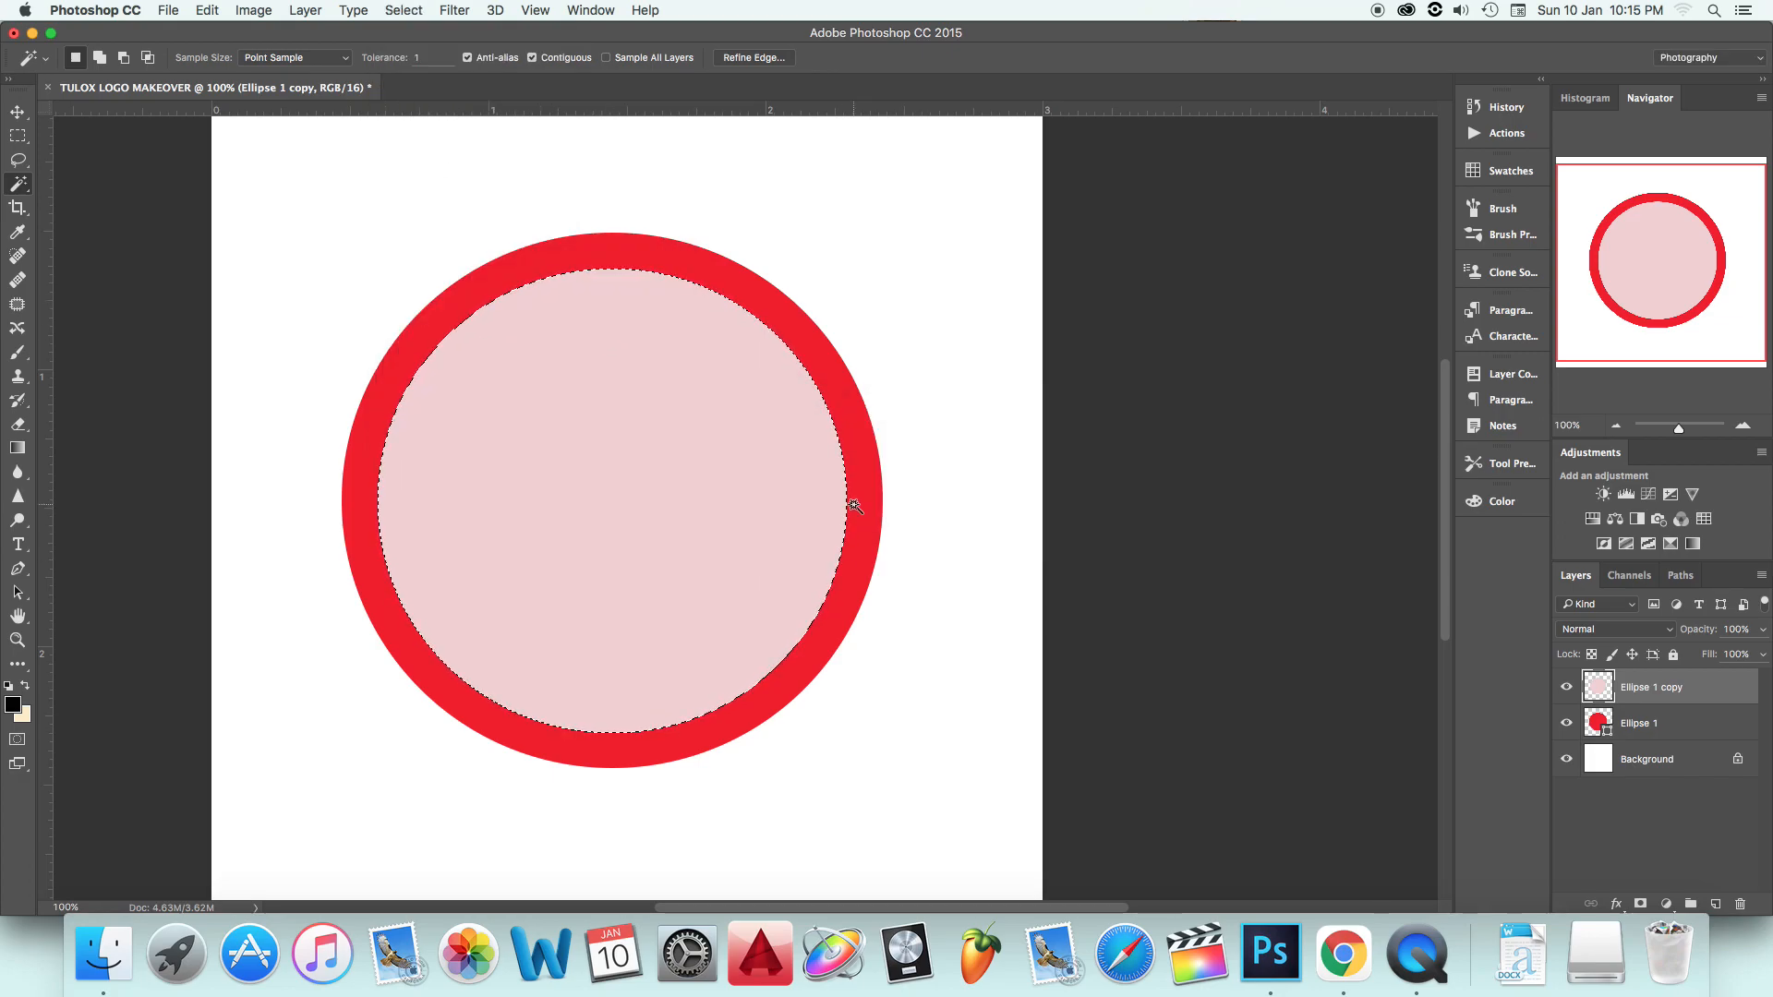
{"action": "key", "text": "super+equal"}
{"action": "scroll", "coordinate": [956, 439], "scroll_direction": "left", "scroll_amount": 5}
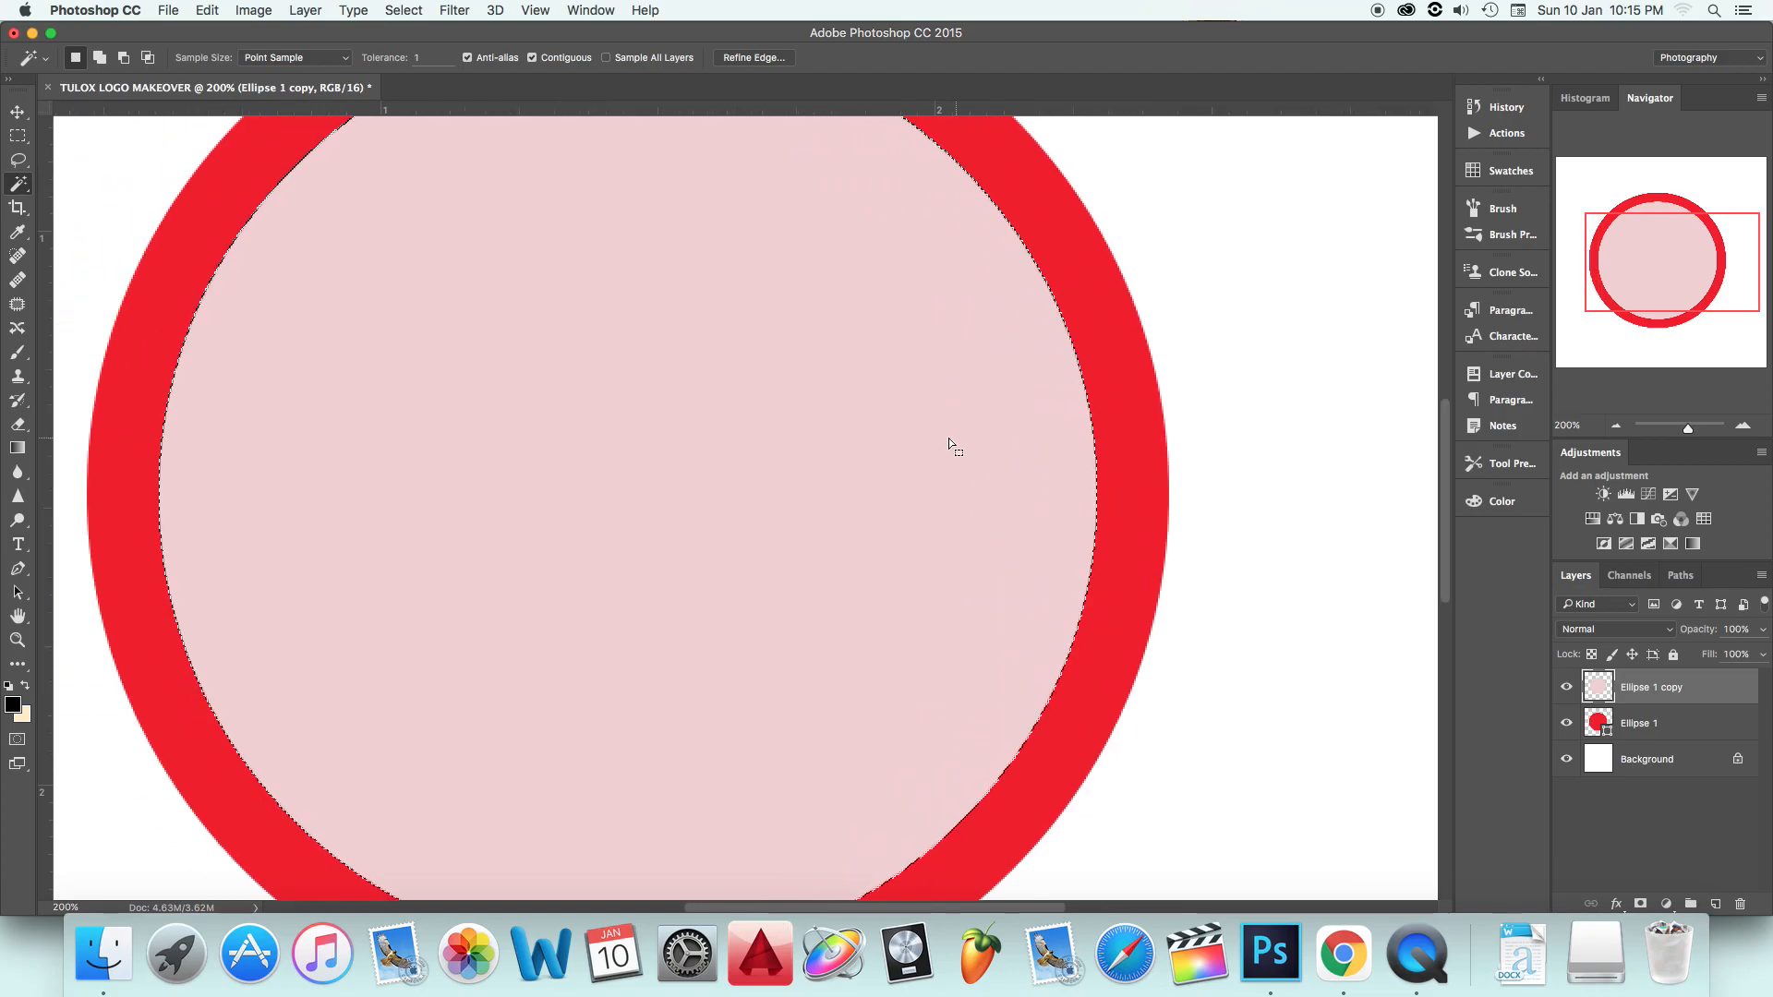
{"action": "key", "text": "super+minus"}
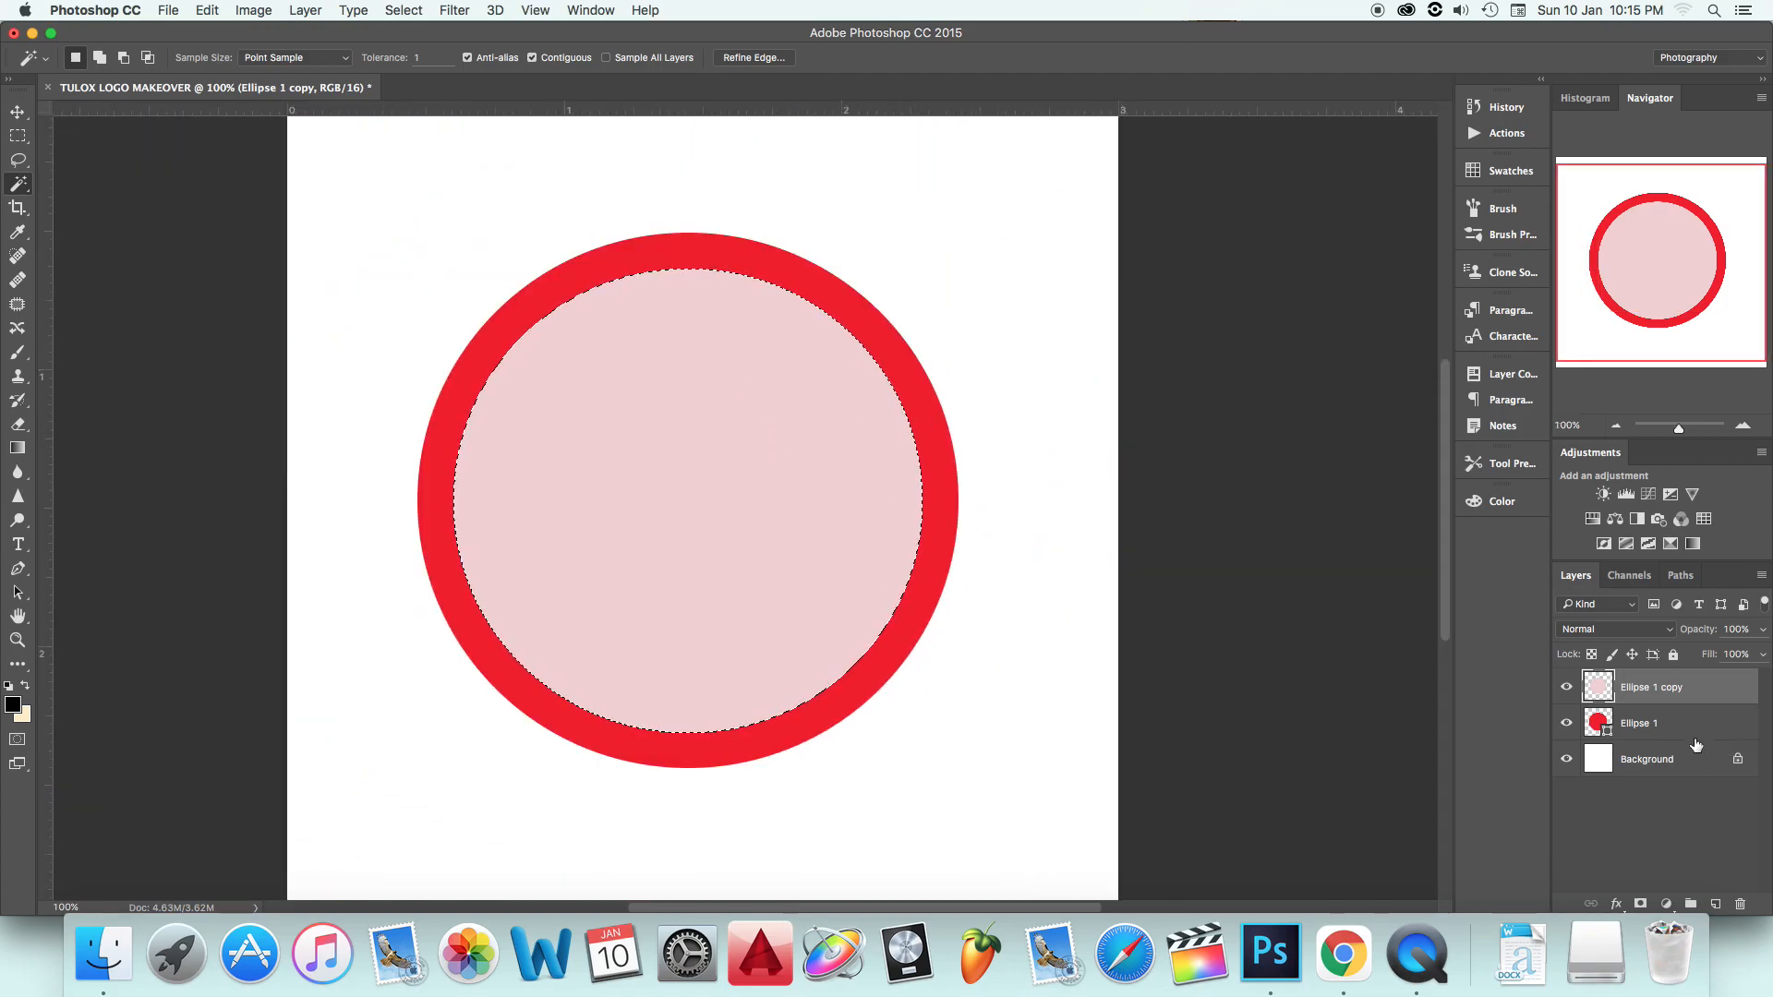
Step: Duplicate the Ellipse 1 layer, with the original hidden, and rasterize the red duplicate
{"action": "left_click", "coordinate": [1654, 725]}
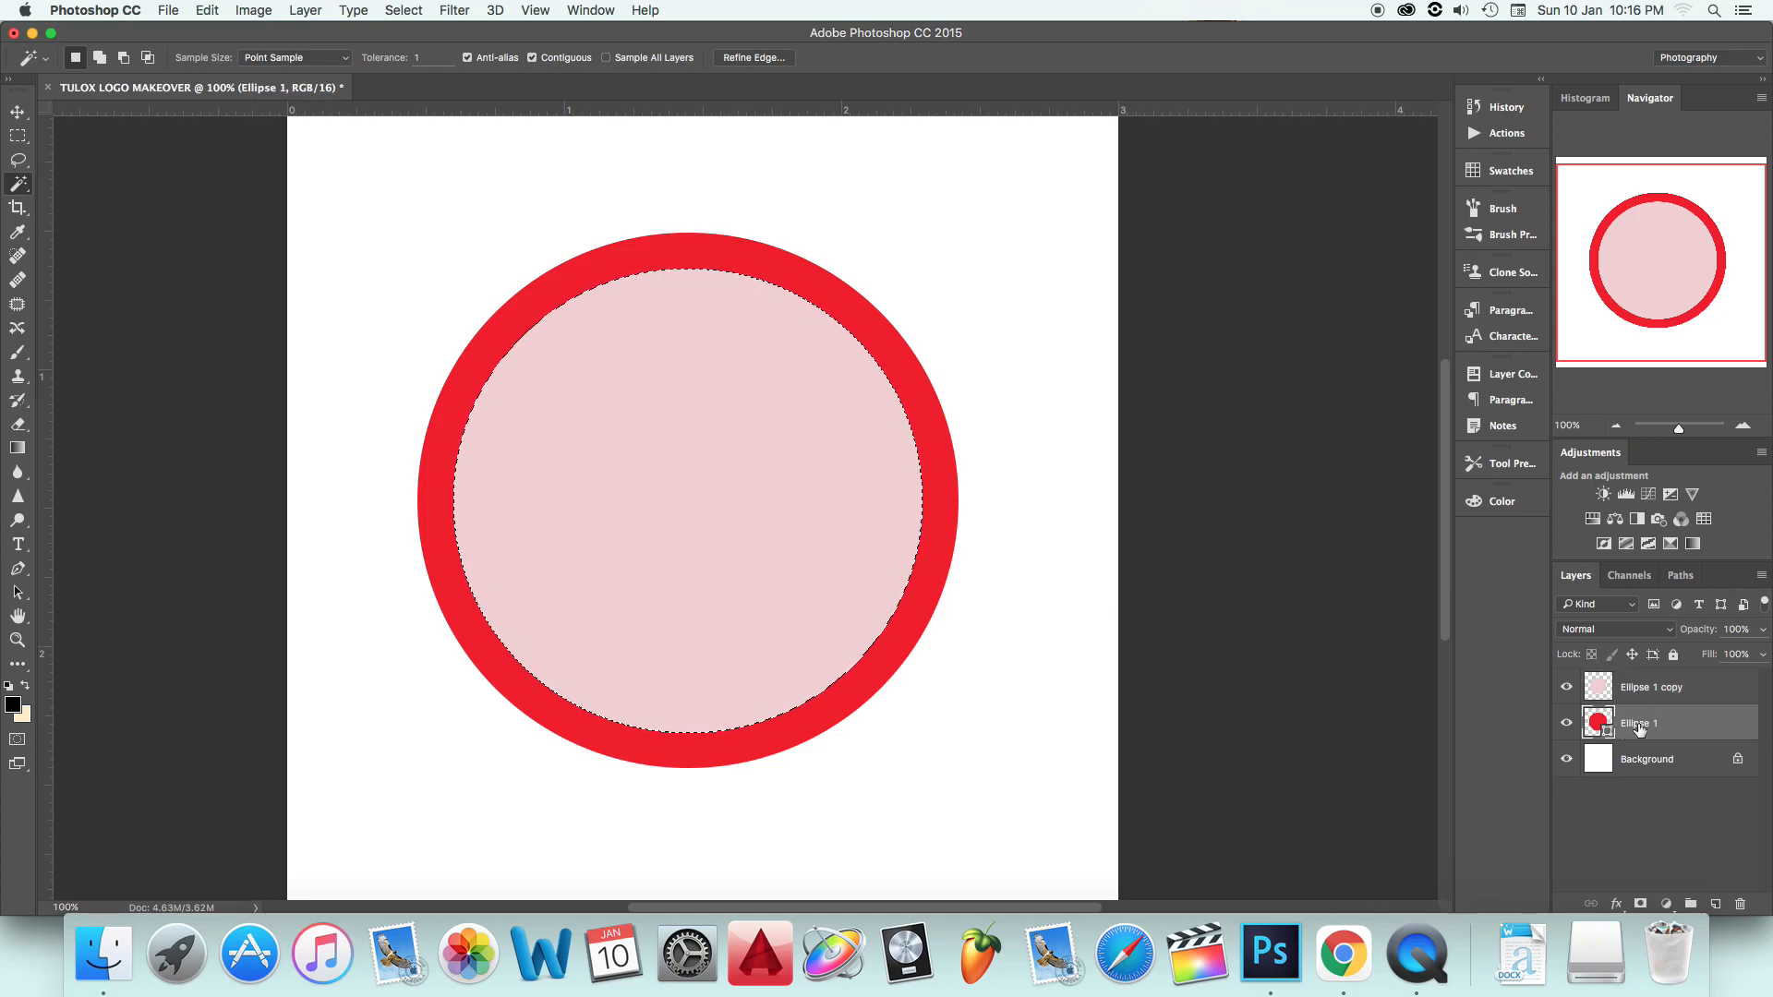
{"action": "right_click", "coordinate": [1639, 730]}
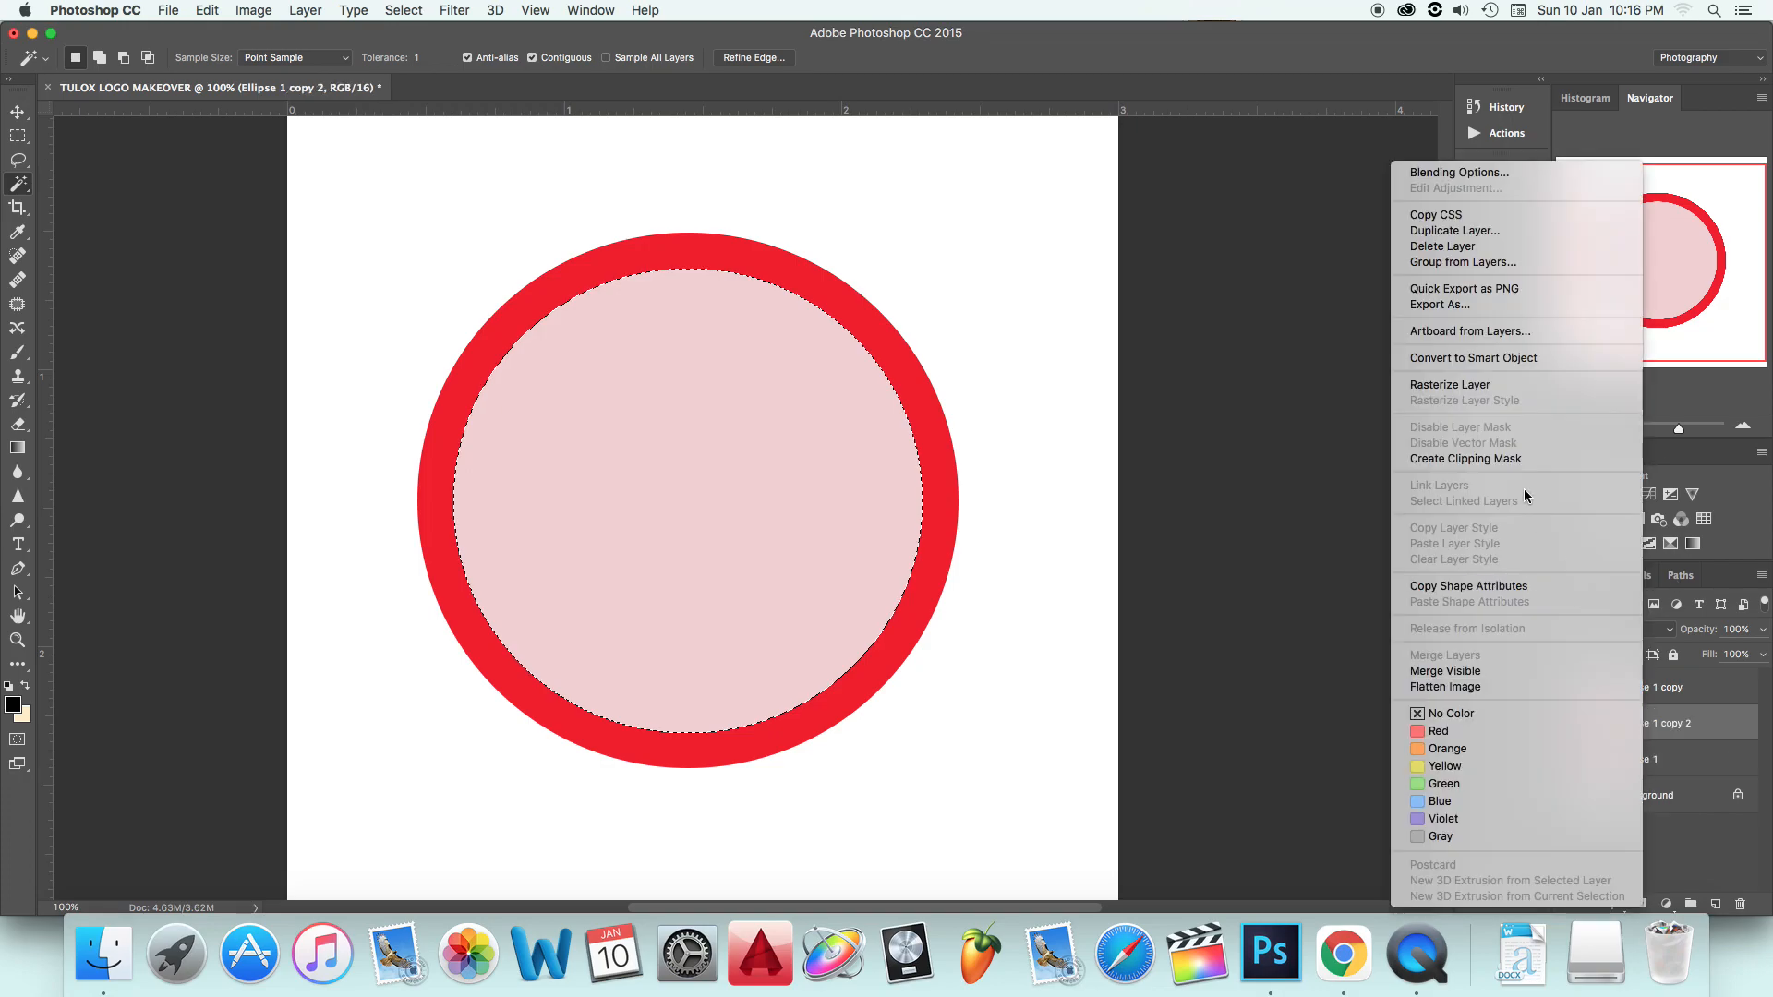
{"action": "left_click", "coordinate": [1489, 386]}
Step: Cut the selected circle out of the rasterized red copy and hide the pink Ellipse 1 copy layer
{"action": "left_click", "coordinate": [207, 10]}
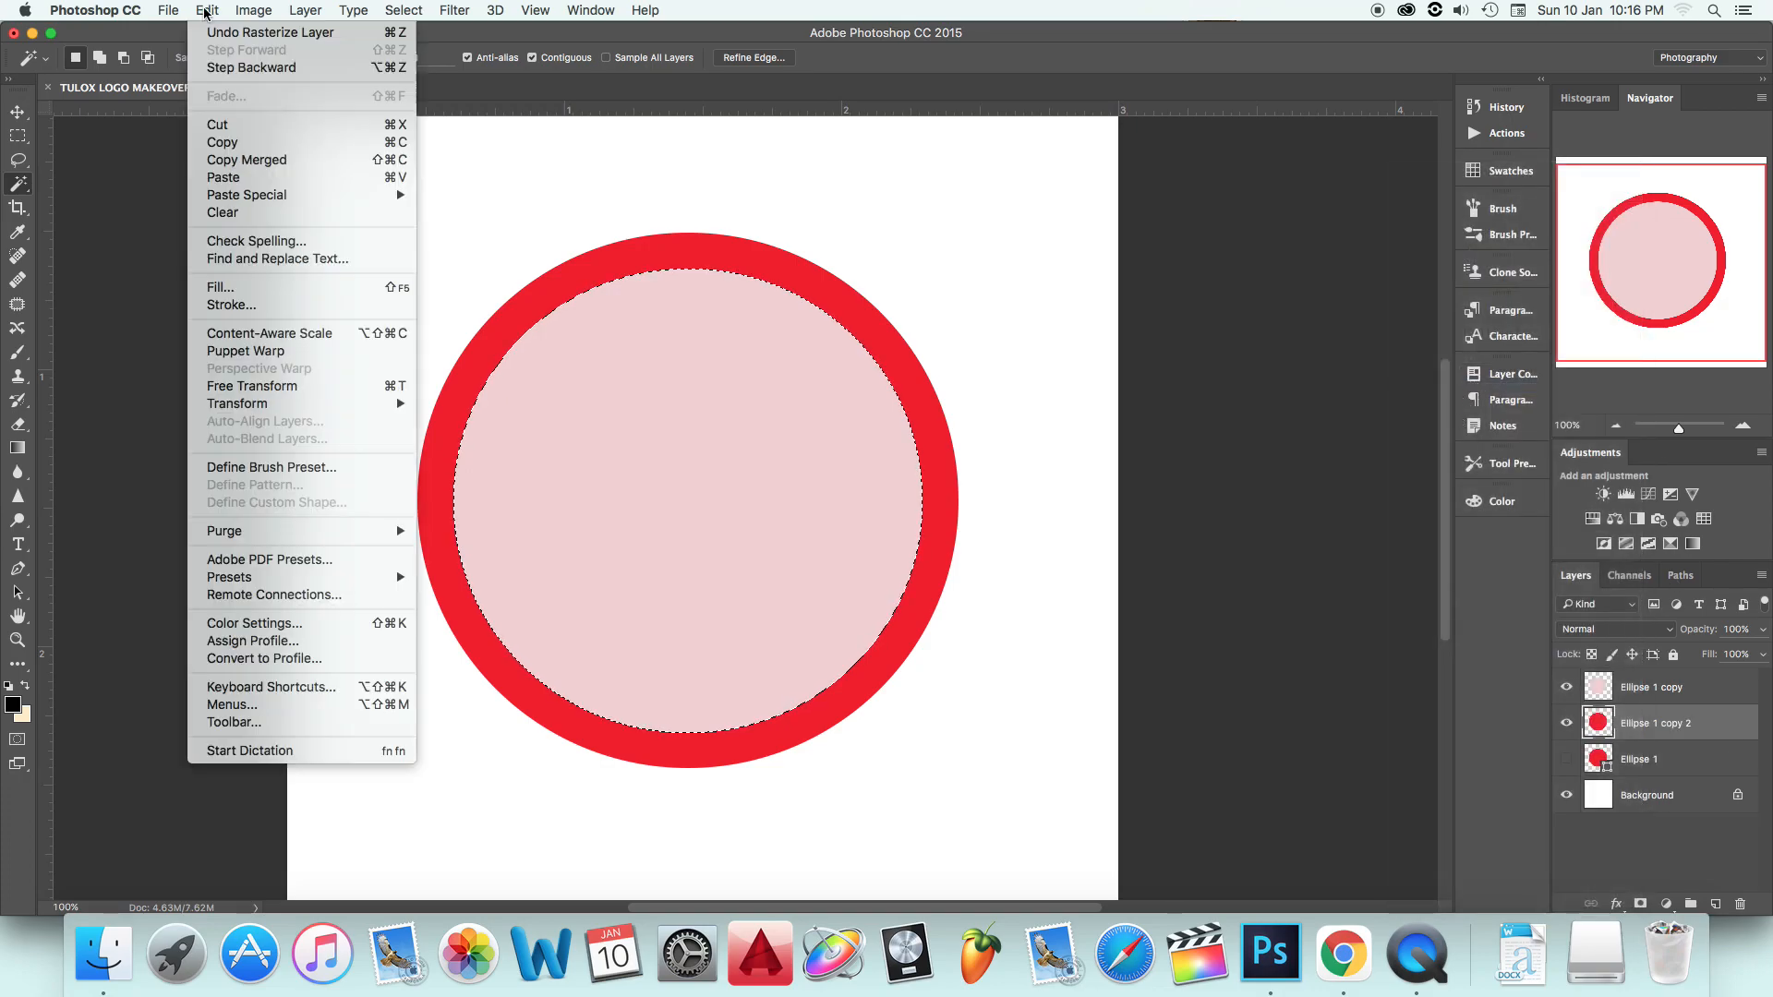
{"action": "left_click", "coordinate": [251, 127]}
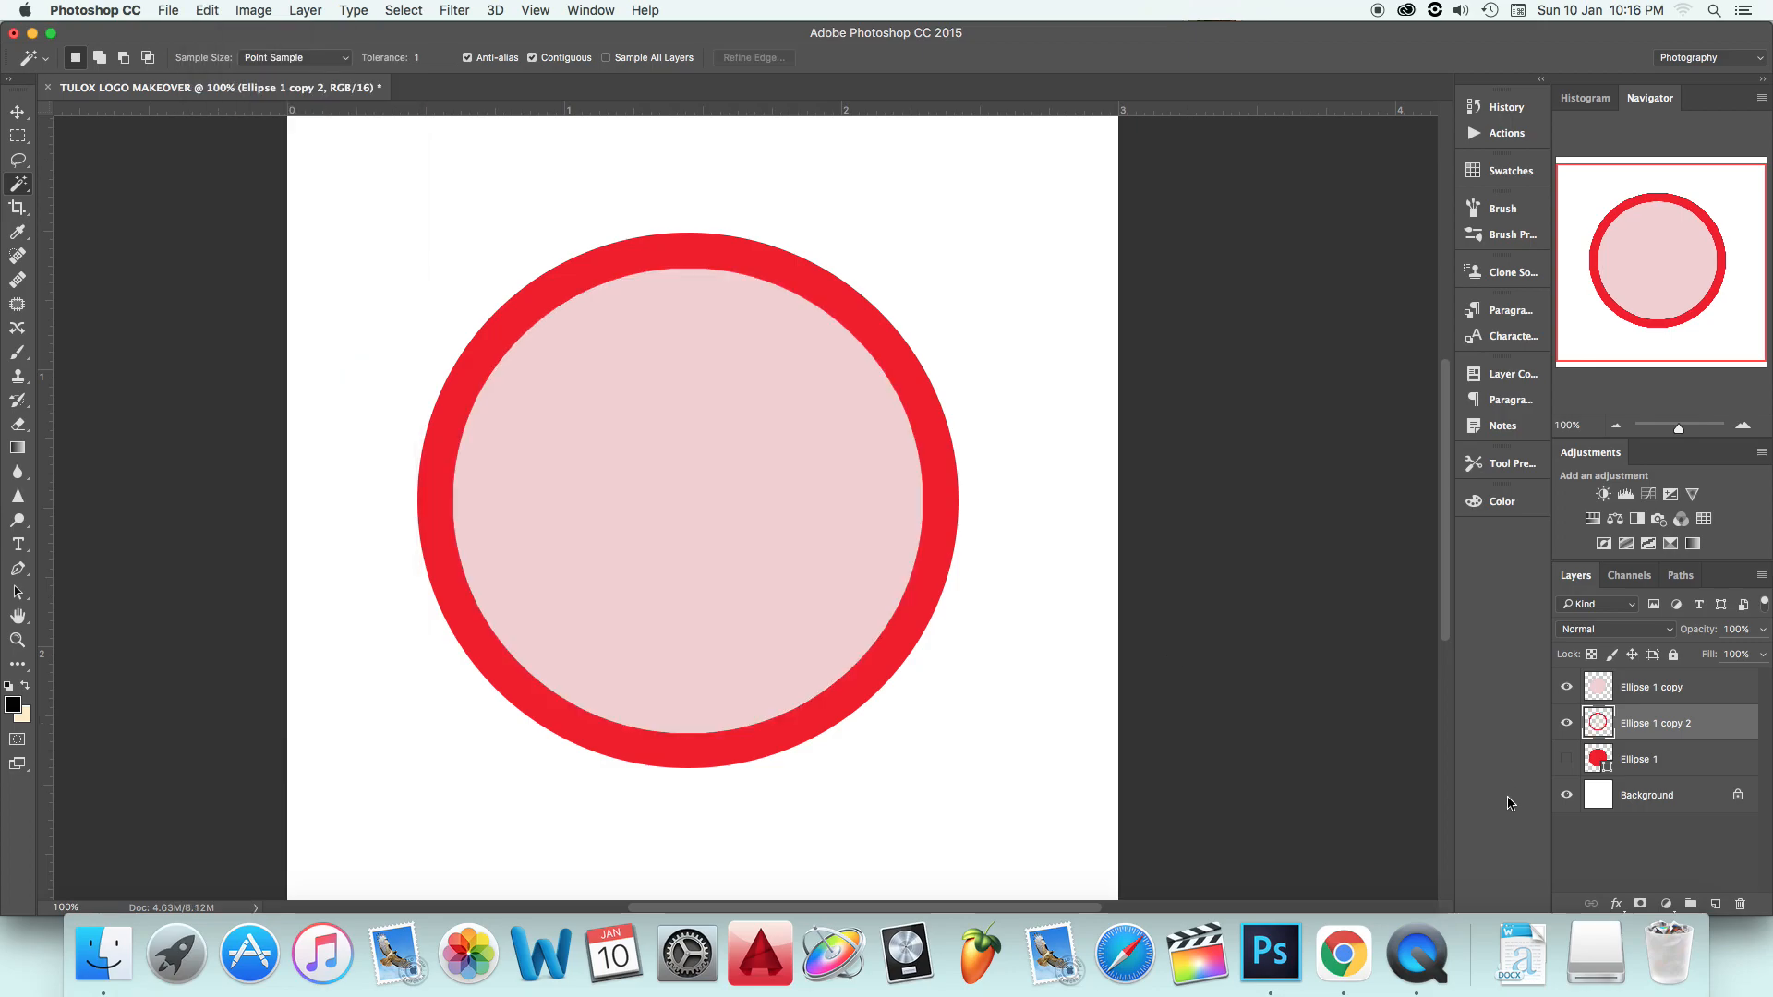
{"action": "left_click", "coordinate": [1566, 689]}
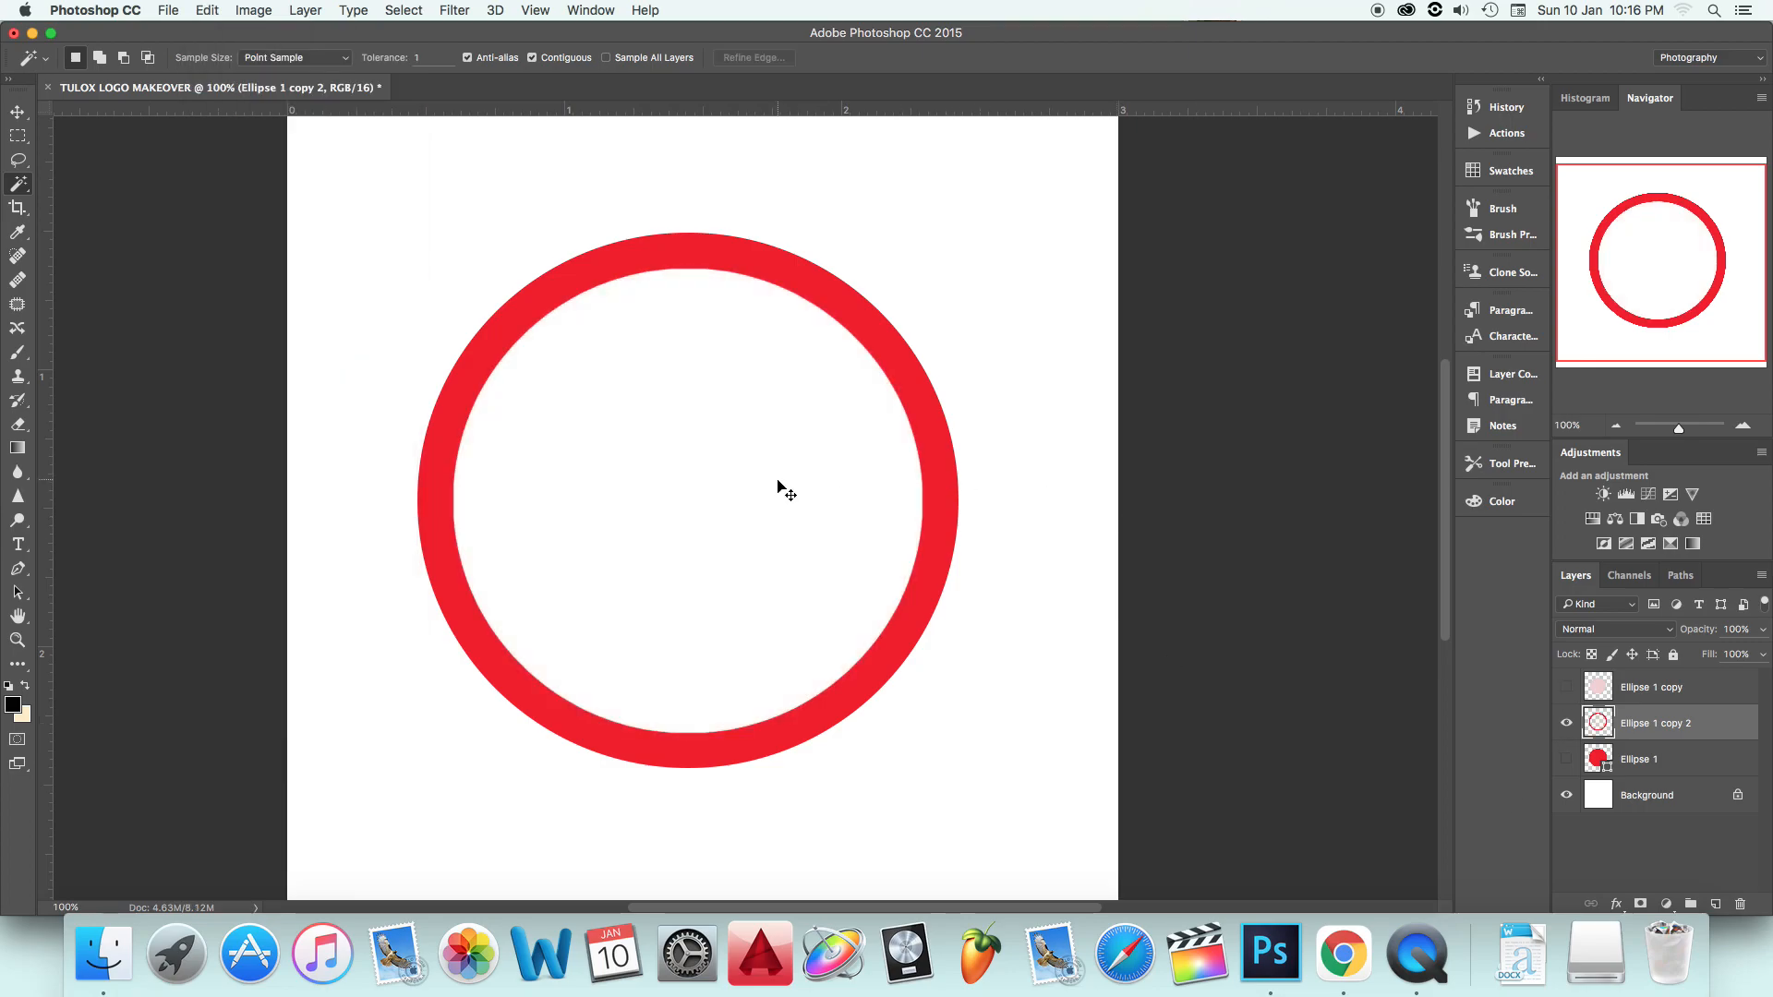
{"action": "key", "text": "super+plus"}
{"action": "key", "text": "super+plus"}
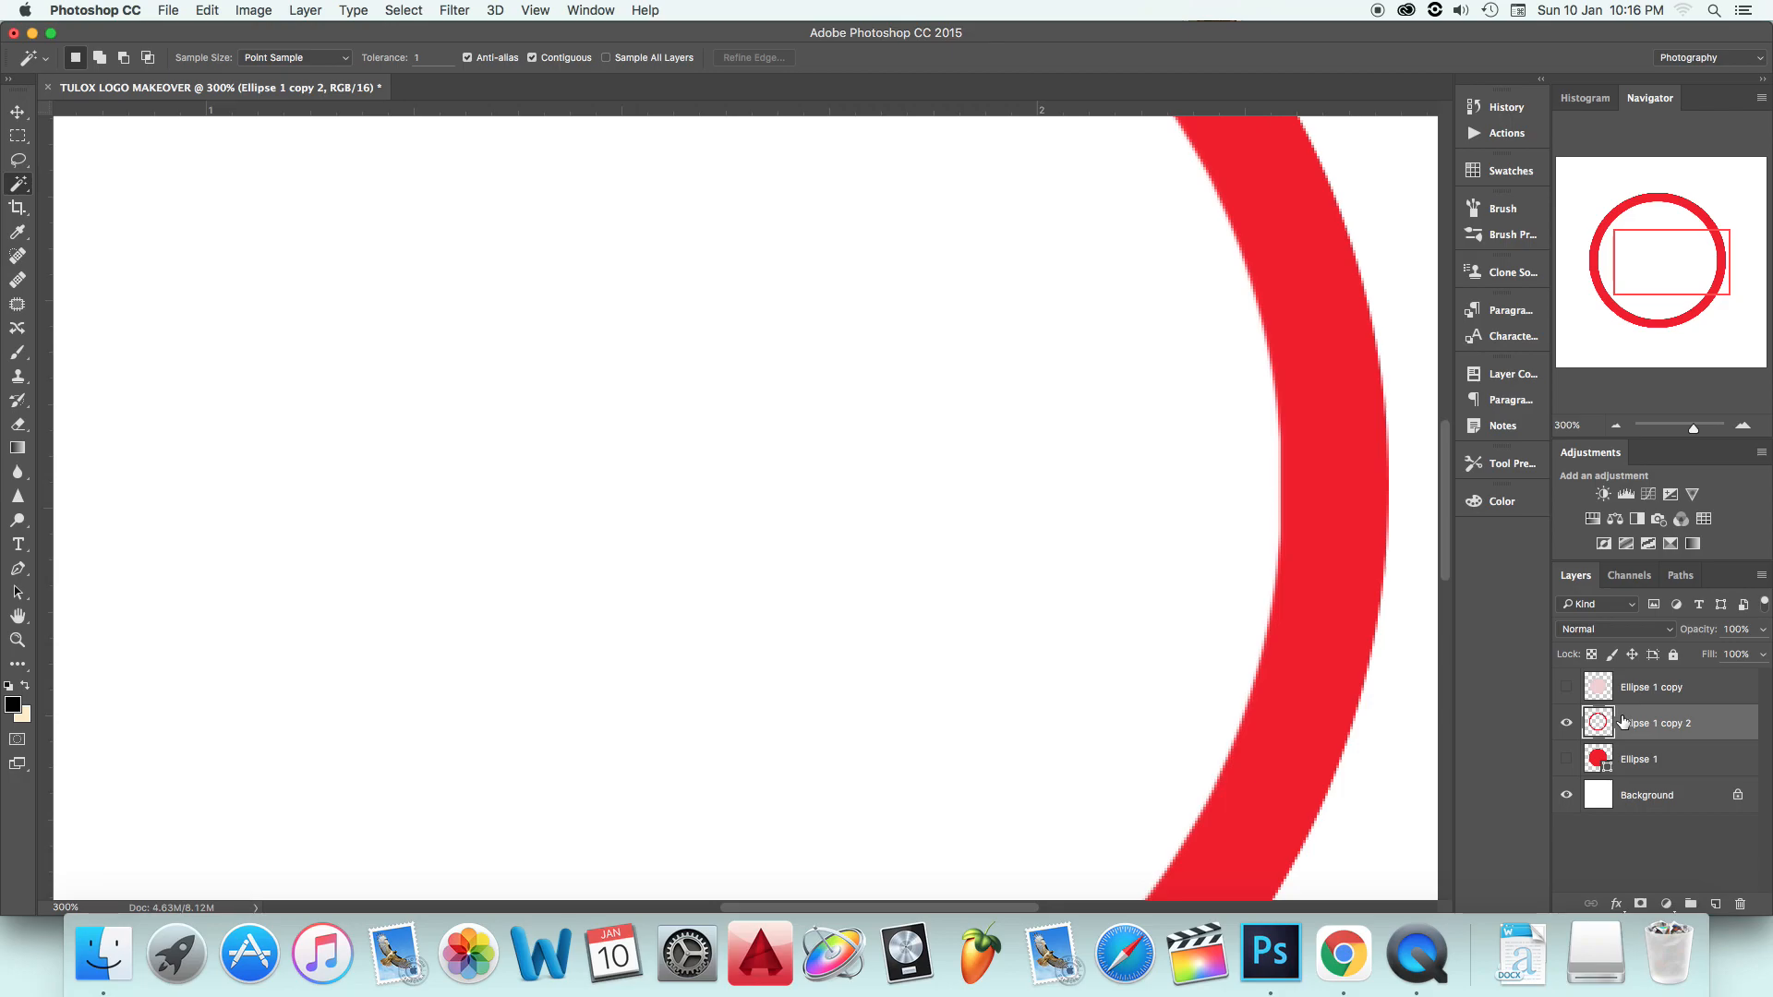
{"action": "key", "text": "super+minus"}
{"action": "key", "text": "super+minus"}
Step: Unlock the Background layer and hide it so only the red ring shows on transparency
{"action": "left_click", "coordinate": [1738, 797]}
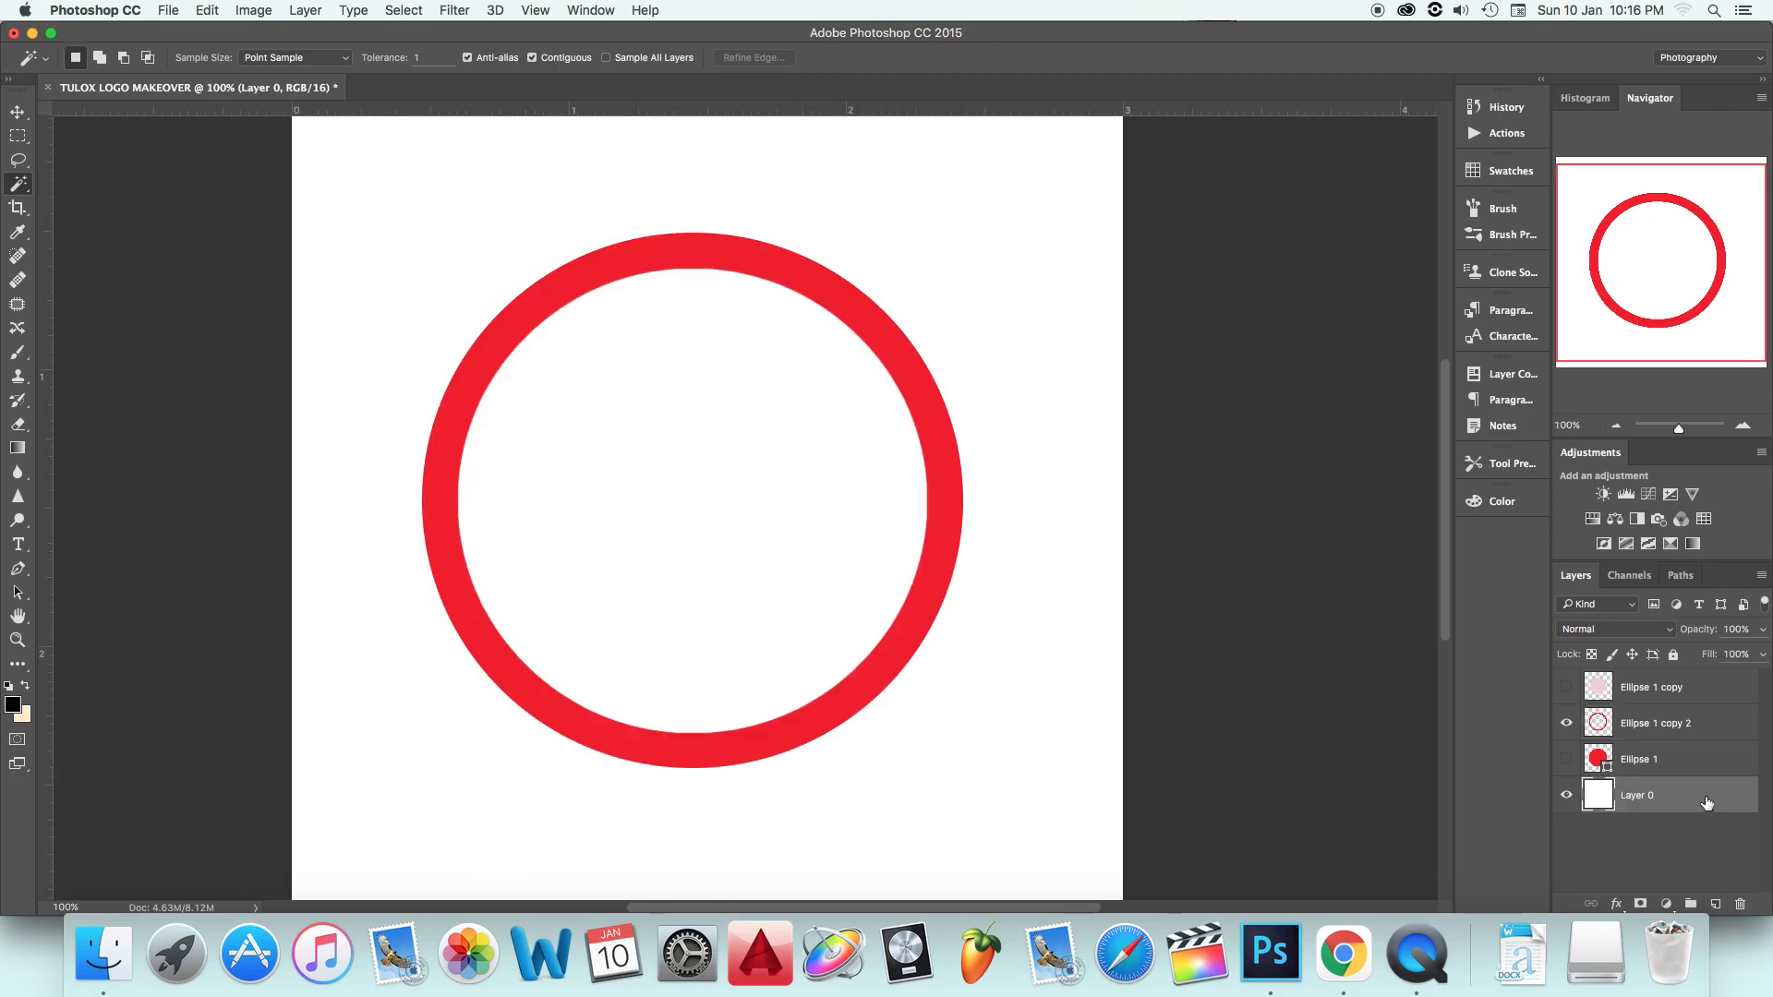
{"action": "left_click", "coordinate": [1565, 798]}
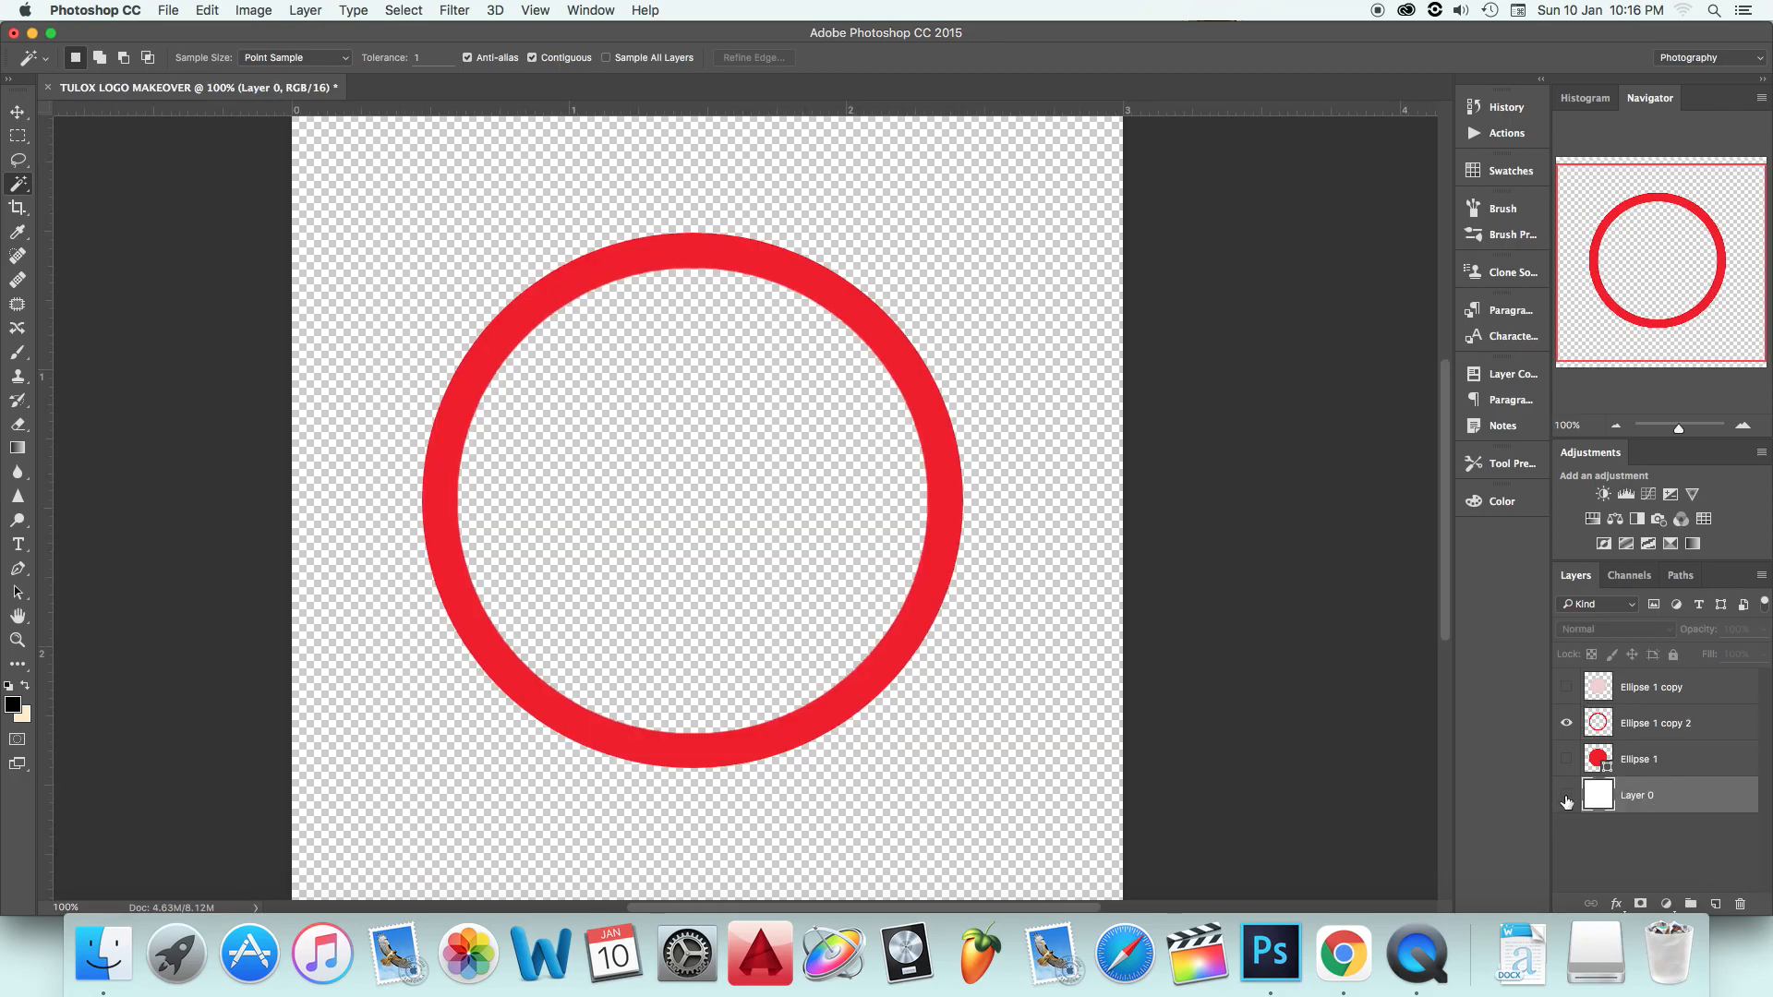
{"action": "scroll", "coordinate": [1566, 803], "scroll_direction": "left", "scroll_amount": 1}
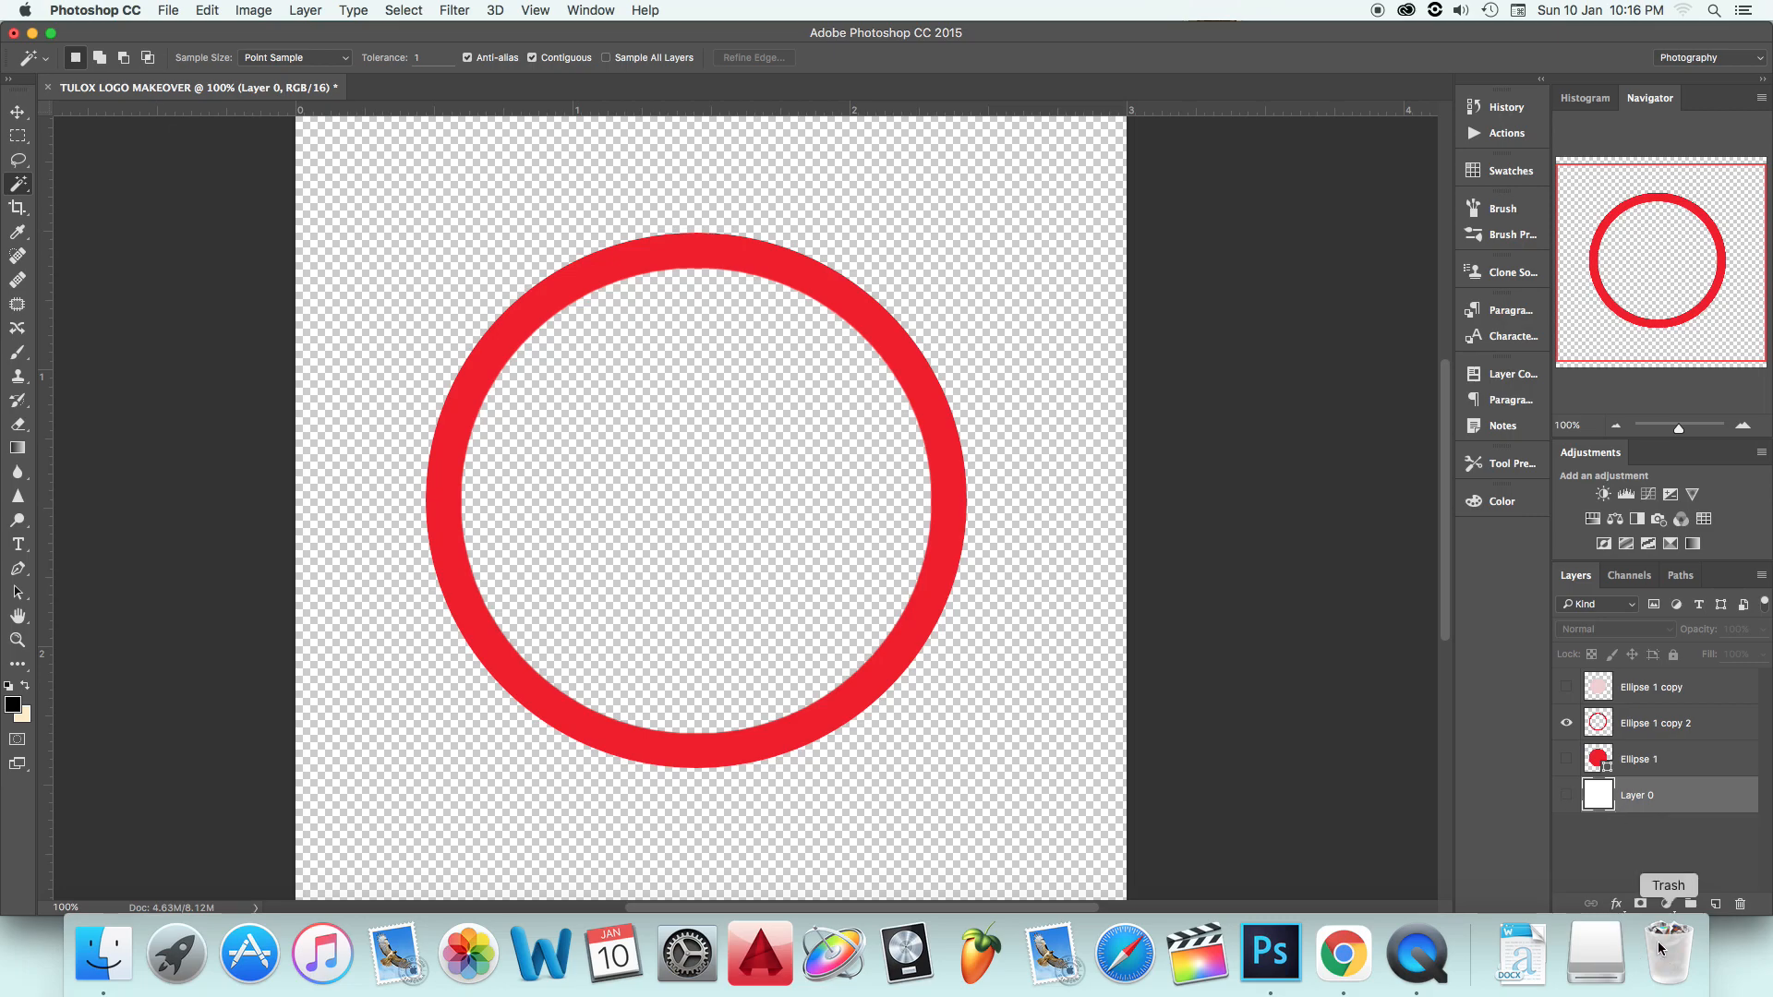
Step: Duplicate the hidden Ellipse 1 shape layer below the red ring layer
{"action": "left_click", "coordinate": [1634, 759]}
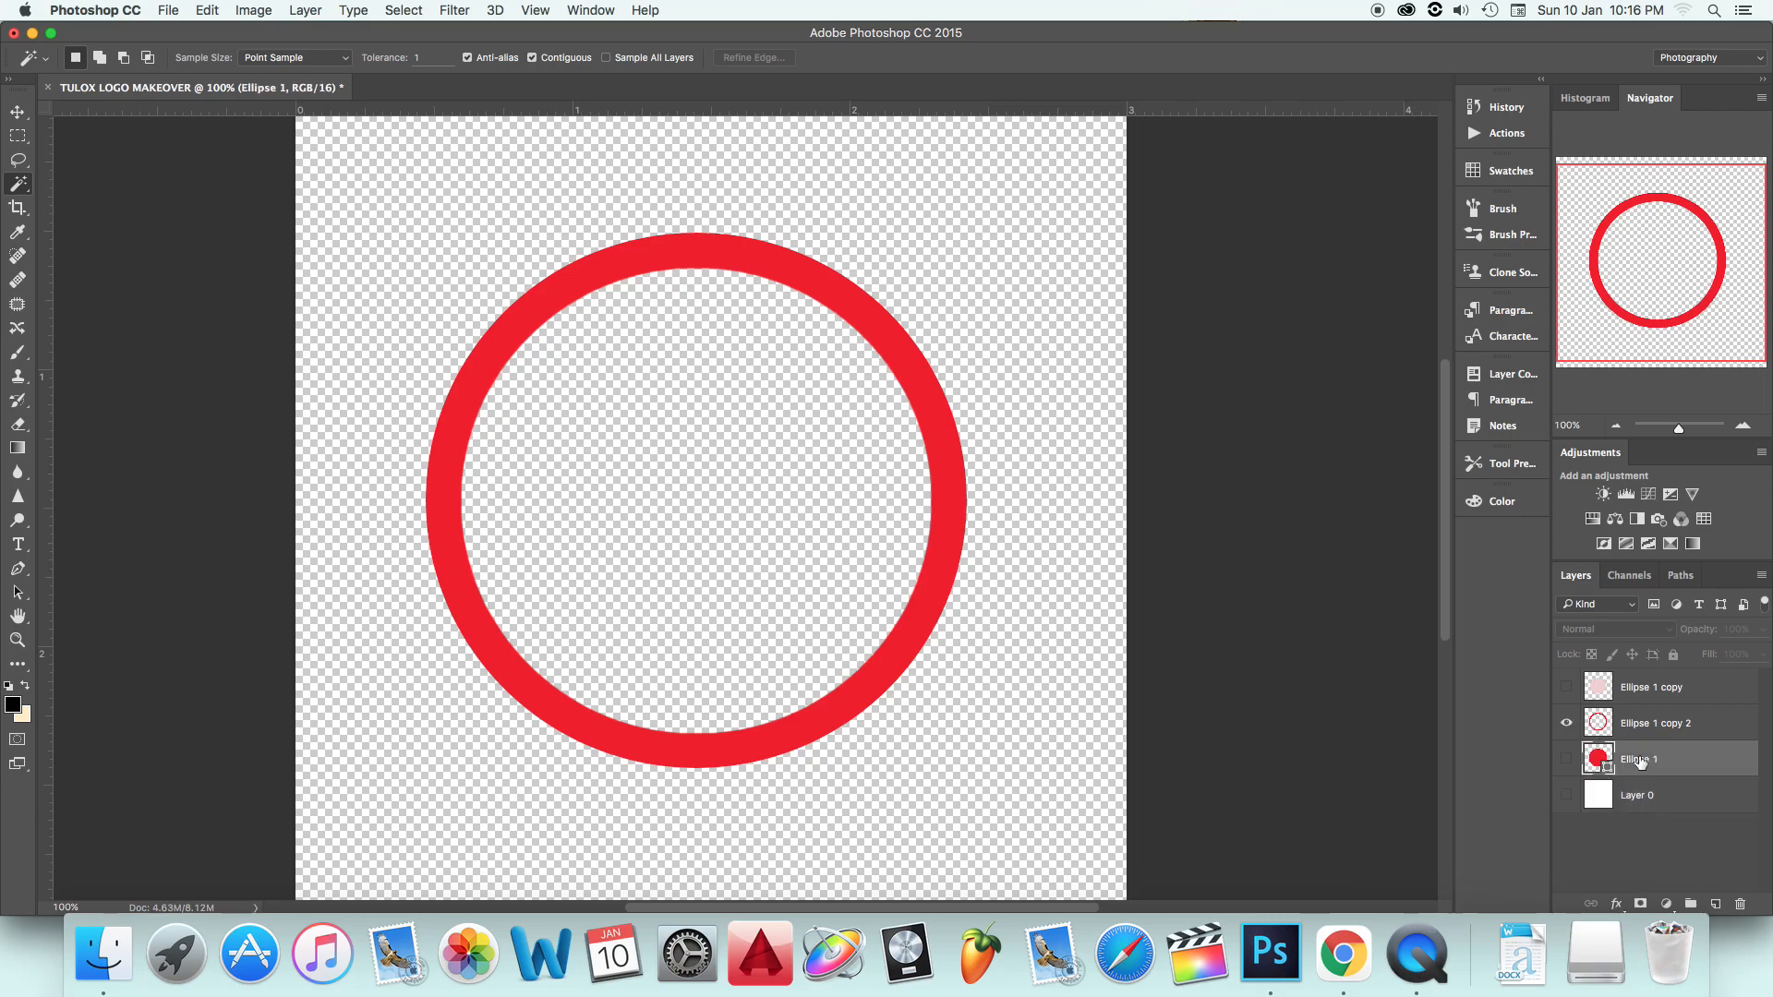
{"action": "right_click", "coordinate": [1639, 759]}
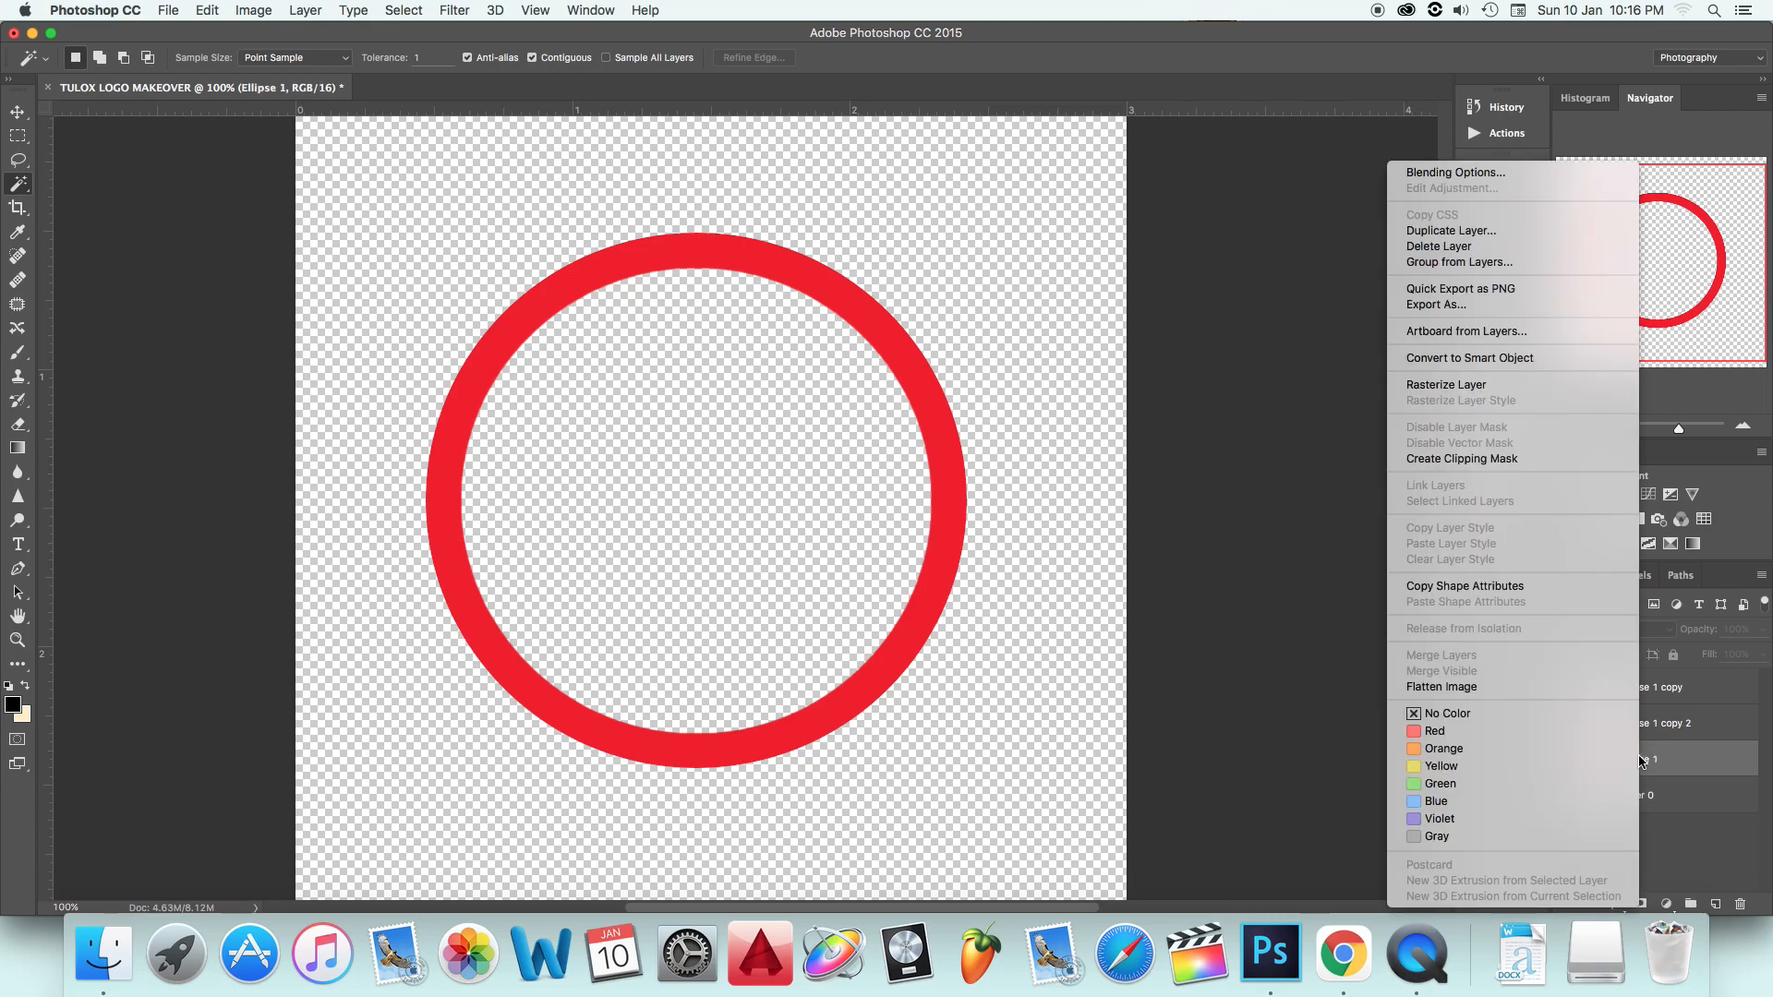
{"action": "left_click", "coordinate": [1450, 230]}
{"action": "left_click", "coordinate": [1377, 158]}
Step: Recolour the new ellipse duplicate light blue and make its layer visible
{"action": "double_click", "coordinate": [1605, 767]}
{"action": "left_click", "coordinate": [1312, 299]}
{"action": "left_click", "coordinate": [1643, 266]}
{"action": "double_click", "coordinate": [1607, 766]}
{"action": "left_click", "coordinate": [1477, 368]}
{"action": "left_click", "coordinate": [1430, 338]}
{"action": "left_click", "coordinate": [1360, 291]}
{"action": "left_click", "coordinate": [1627, 267]}
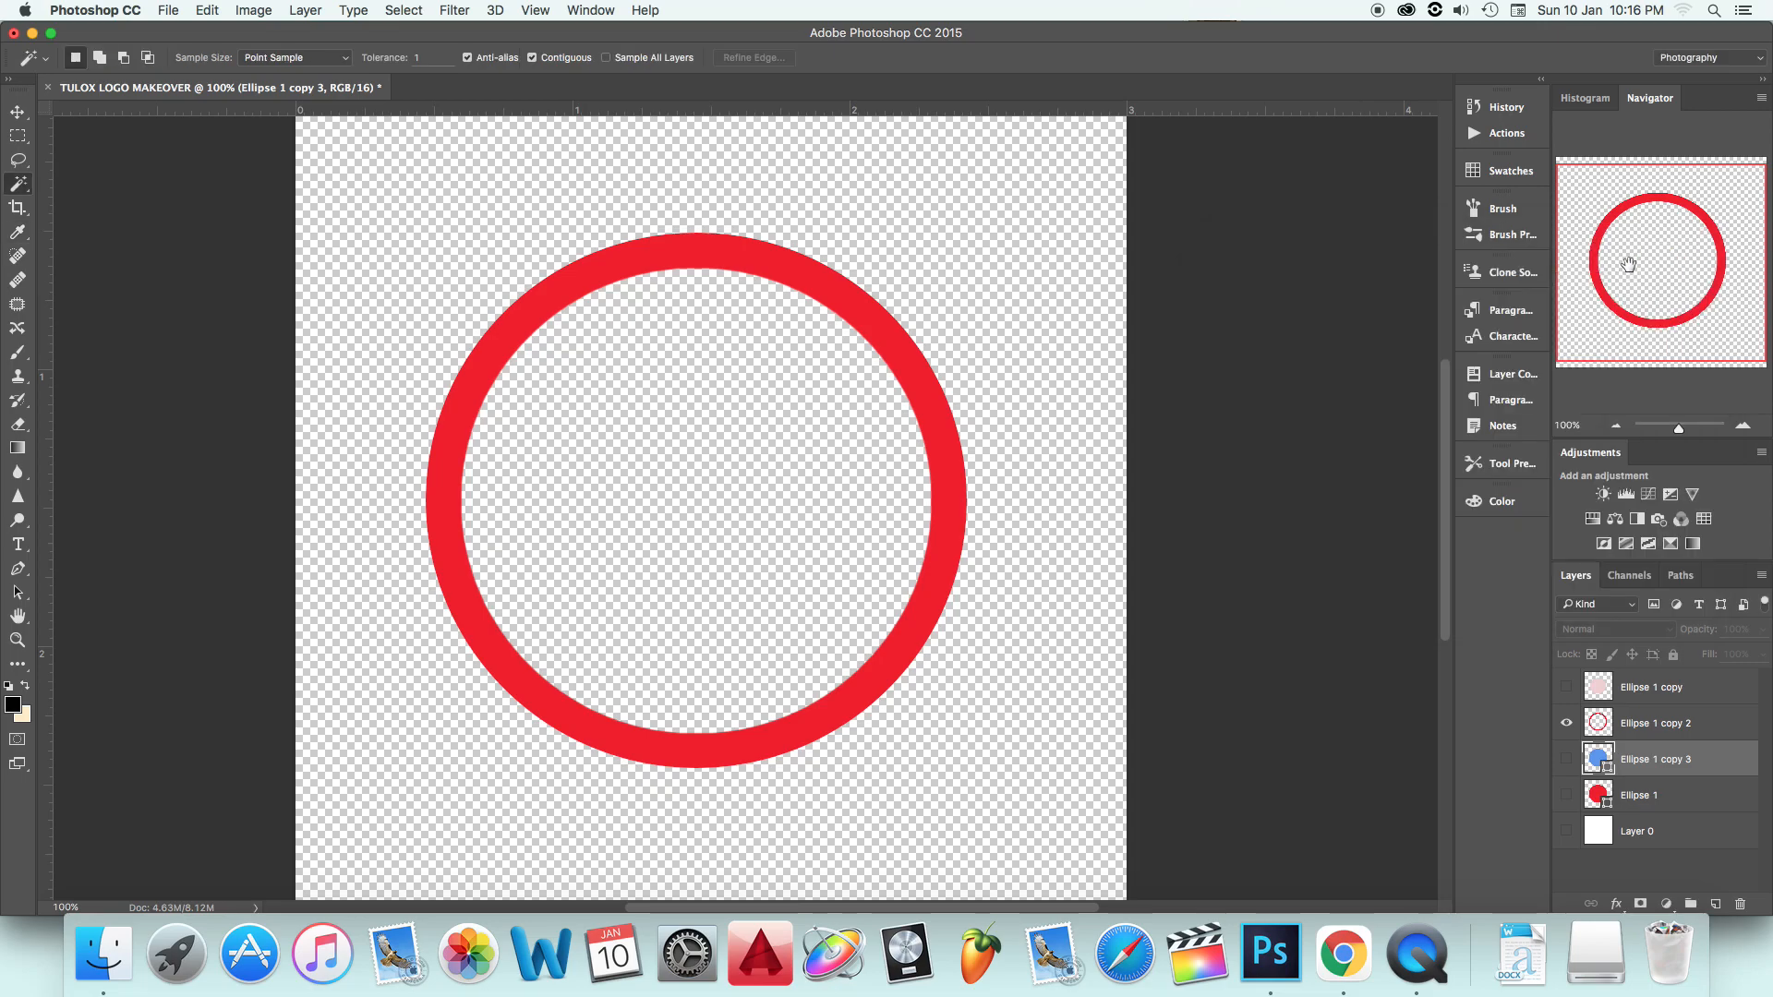
{"action": "left_click", "coordinate": [1567, 761]}
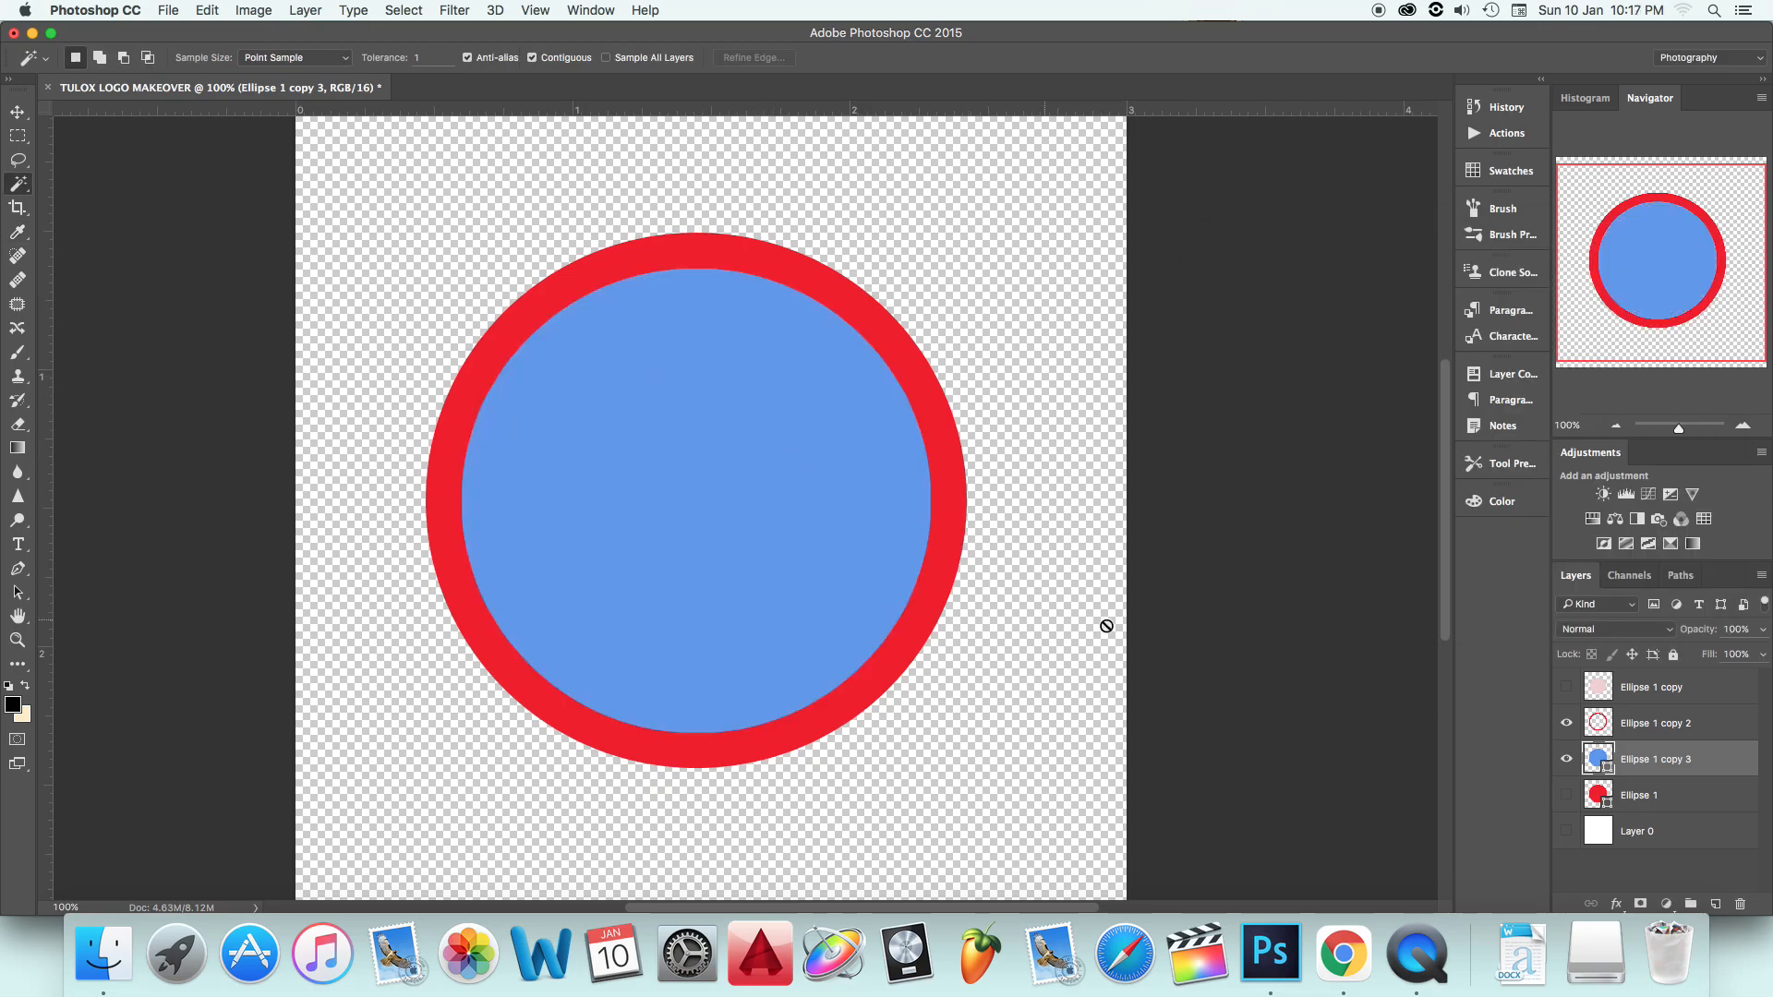
Step: Scale the blue circle down about its centre to roughly 1.5 inches across, leaving a gap inside the red ring
{"action": "key", "text": "v"}
{"action": "left_click_drag", "start_coordinate": [965, 233], "coordinate": [873, 316]}
{"action": "left_click_drag", "start_coordinate": [705, 390], "coordinate": [745, 355]}
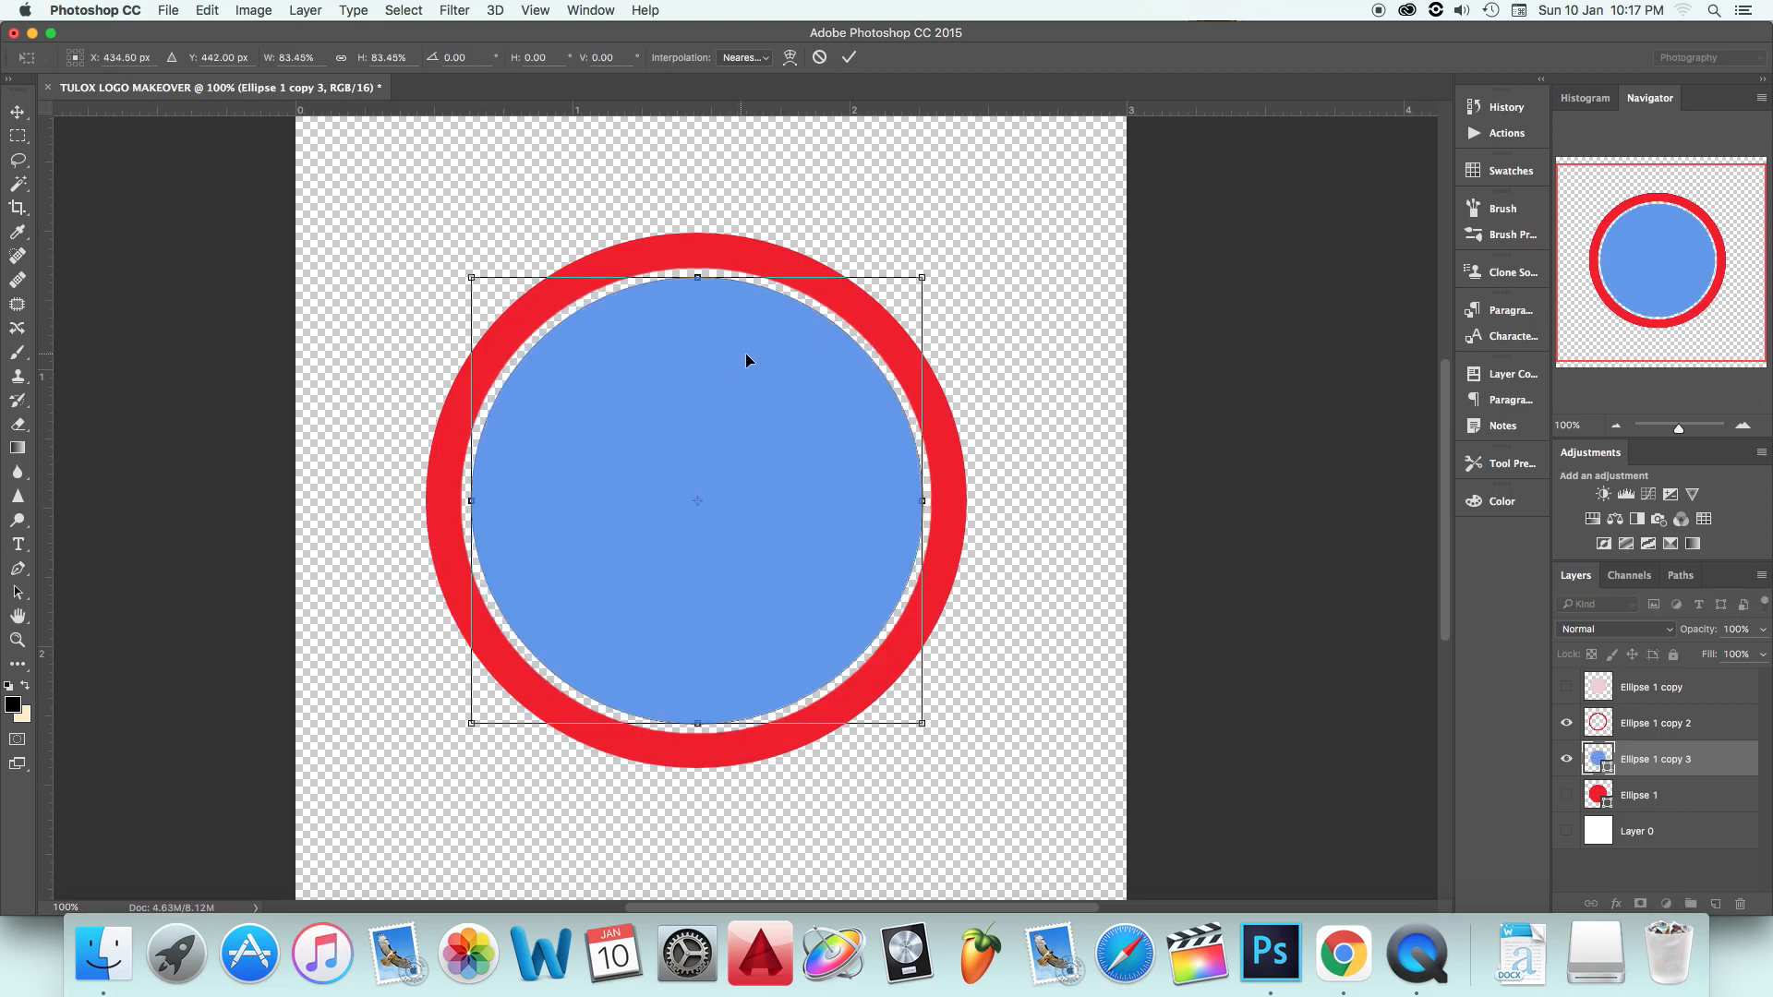
{"action": "left_click_drag", "start_coordinate": [917, 280], "coordinate": [902, 296]}
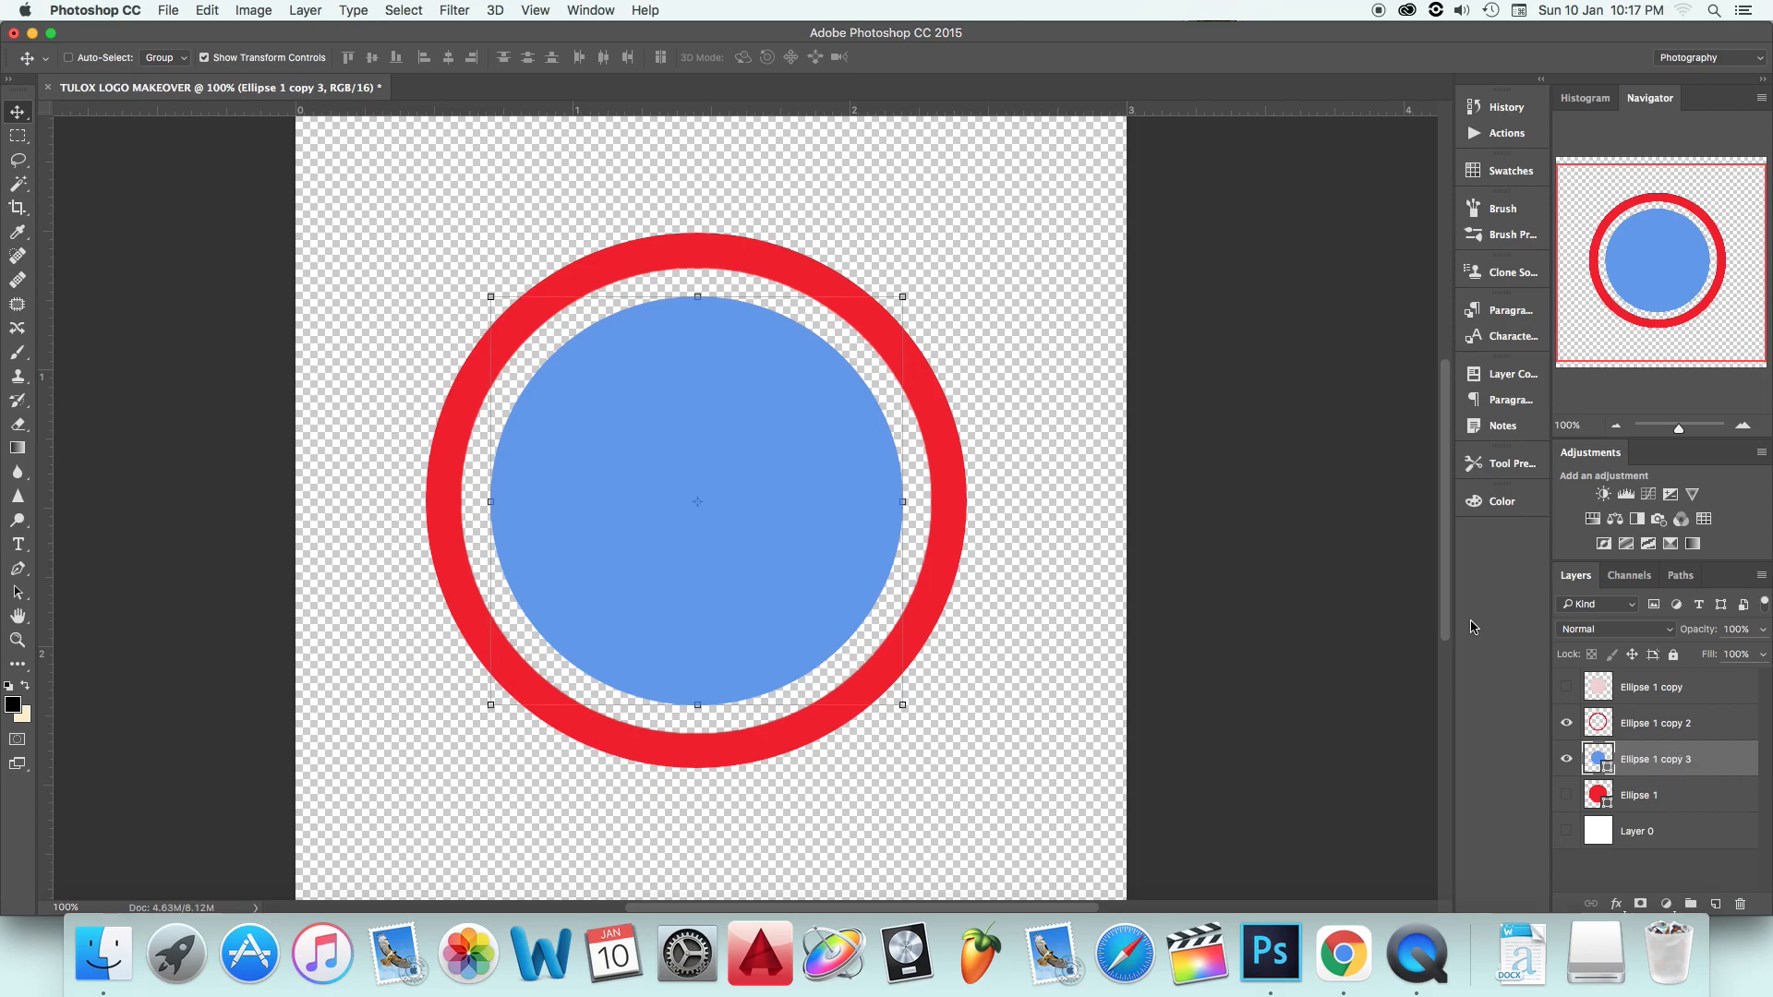
{"action": "left_click_drag", "start_coordinate": [1443, 571], "coordinate": [1446, 563]}
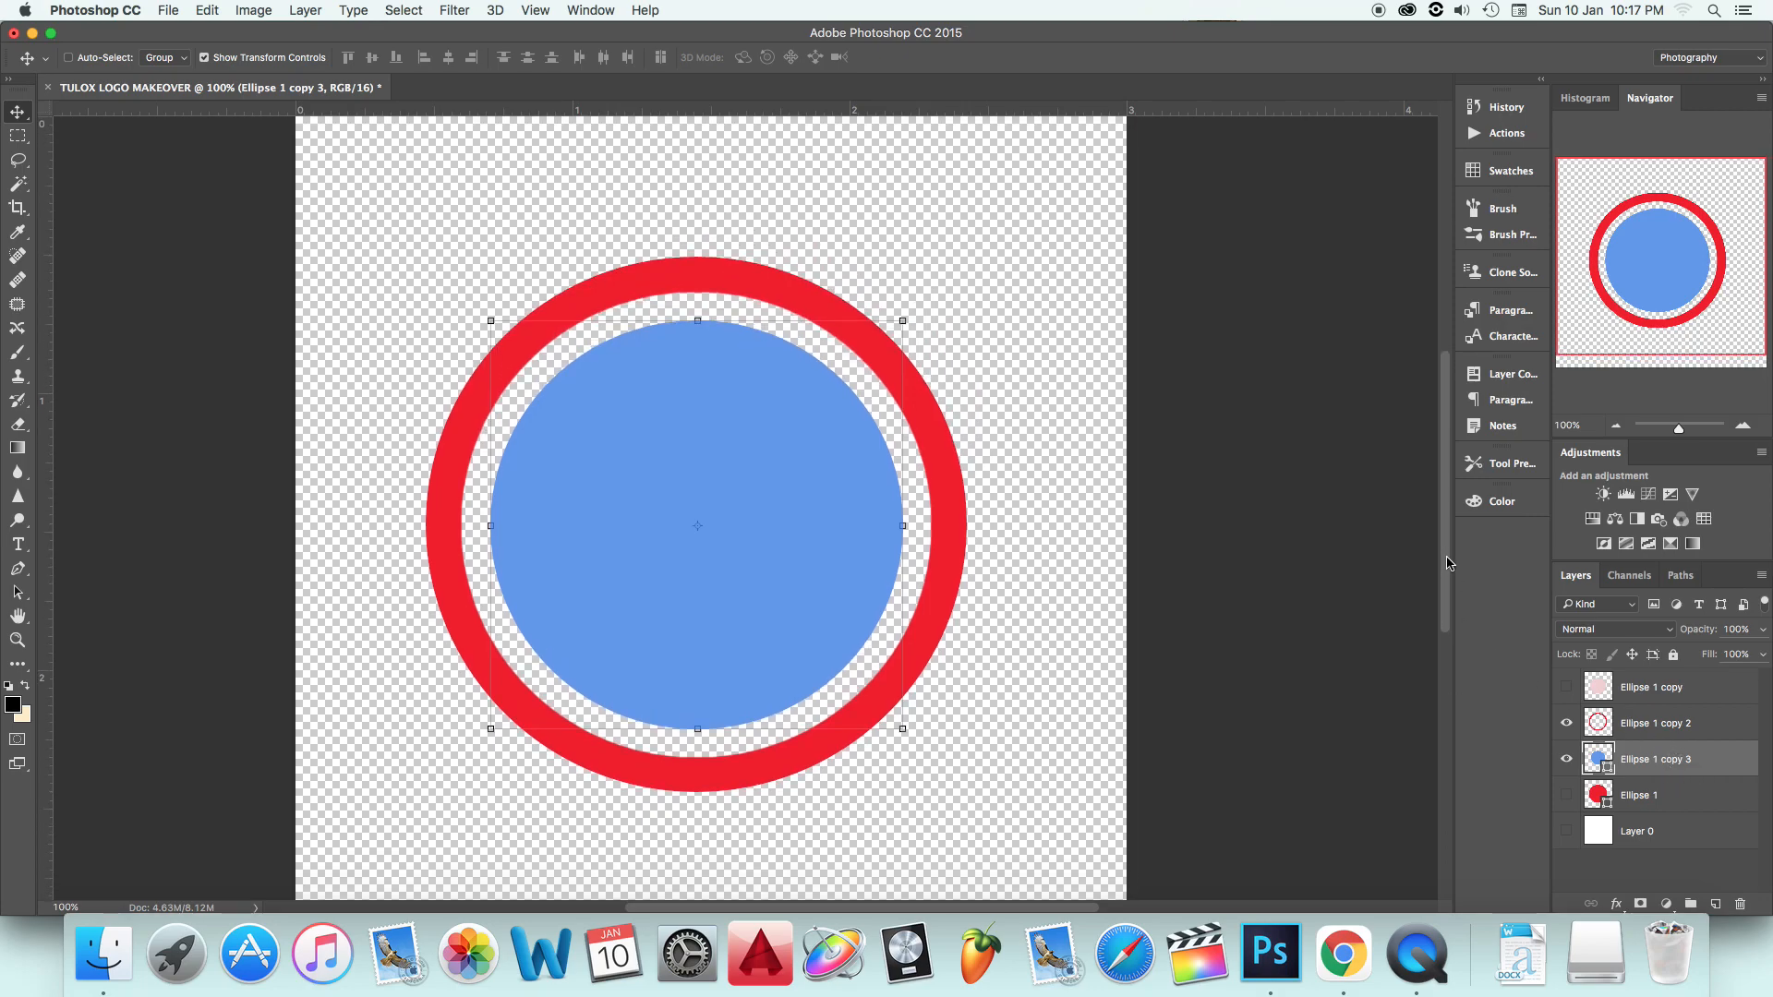
Step: Duplicate the blue circle's layer within the same document
{"action": "right_click", "coordinate": [1644, 765]}
{"action": "left_click", "coordinate": [1471, 235]}
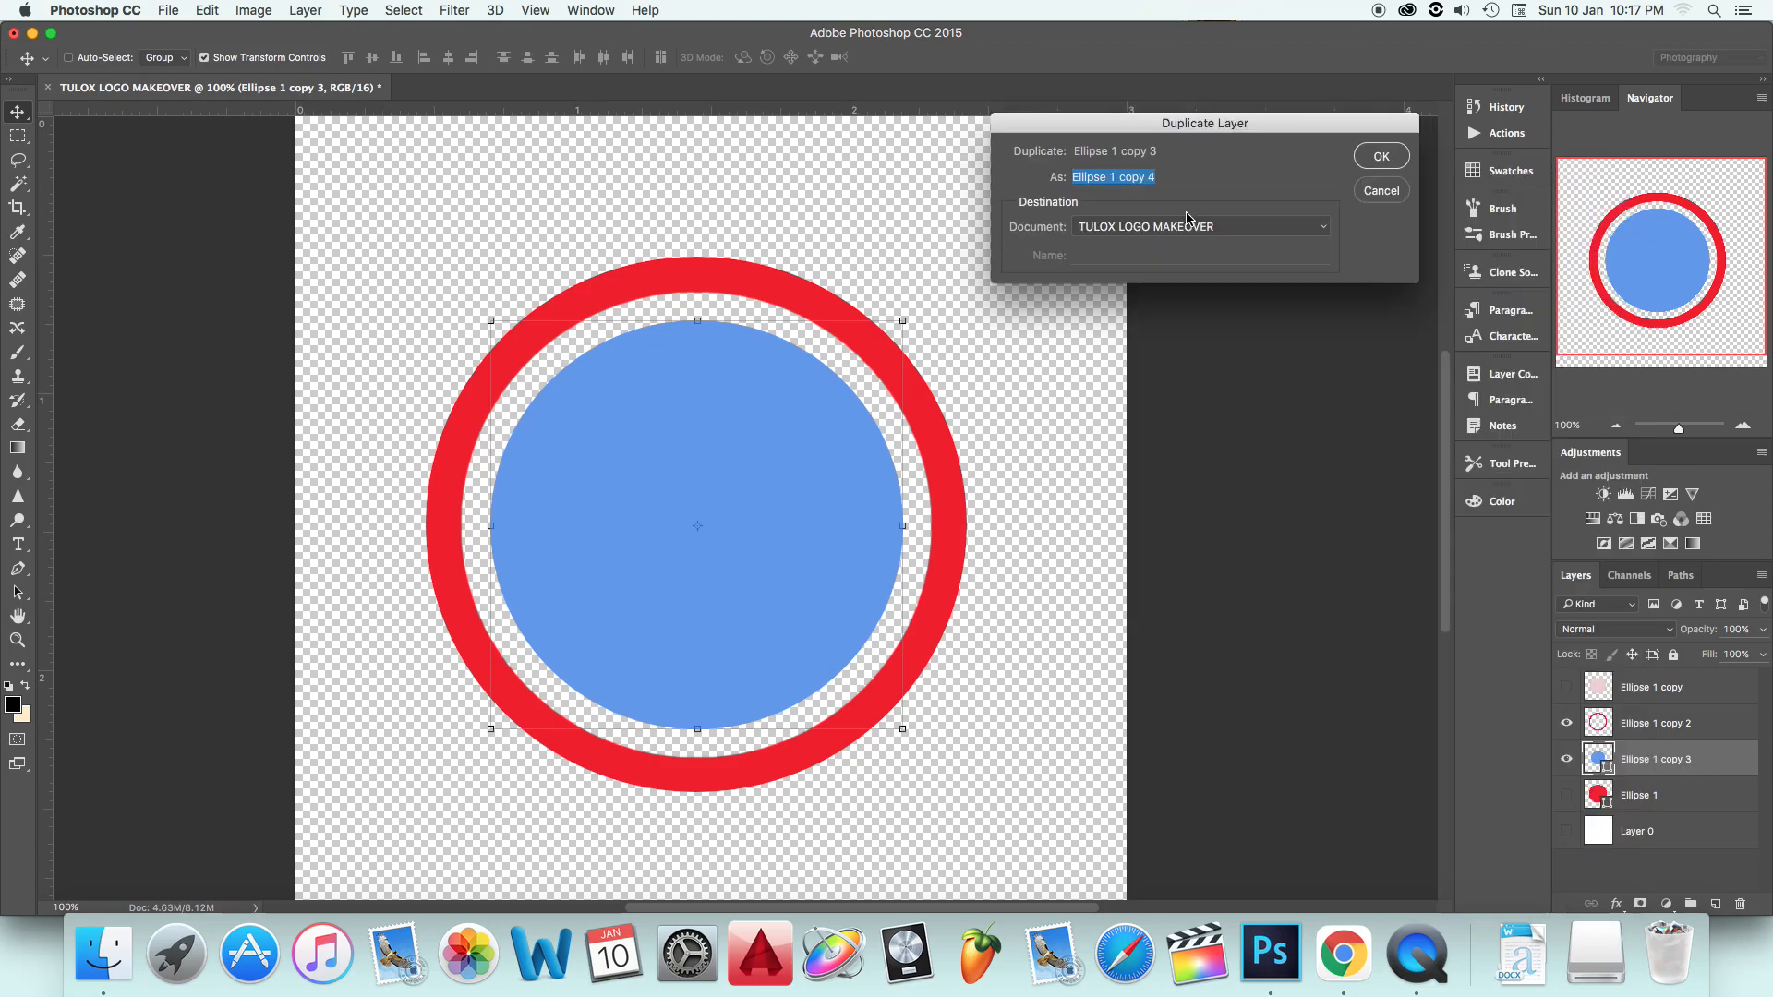
{"action": "left_click_drag", "start_coordinate": [716, 459], "coordinate": [752, 434]}
Step: Recolour the duplicate of the blue circle light green and scale it to about 1.25 inches across, centred inside the blue circle
{"action": "double_click", "coordinate": [1599, 759]}
{"action": "left_click", "coordinate": [1476, 424]}
{"action": "left_click", "coordinate": [1330, 344]}
{"action": "left_click", "coordinate": [1340, 294]}
{"action": "left_click", "coordinate": [1643, 266]}
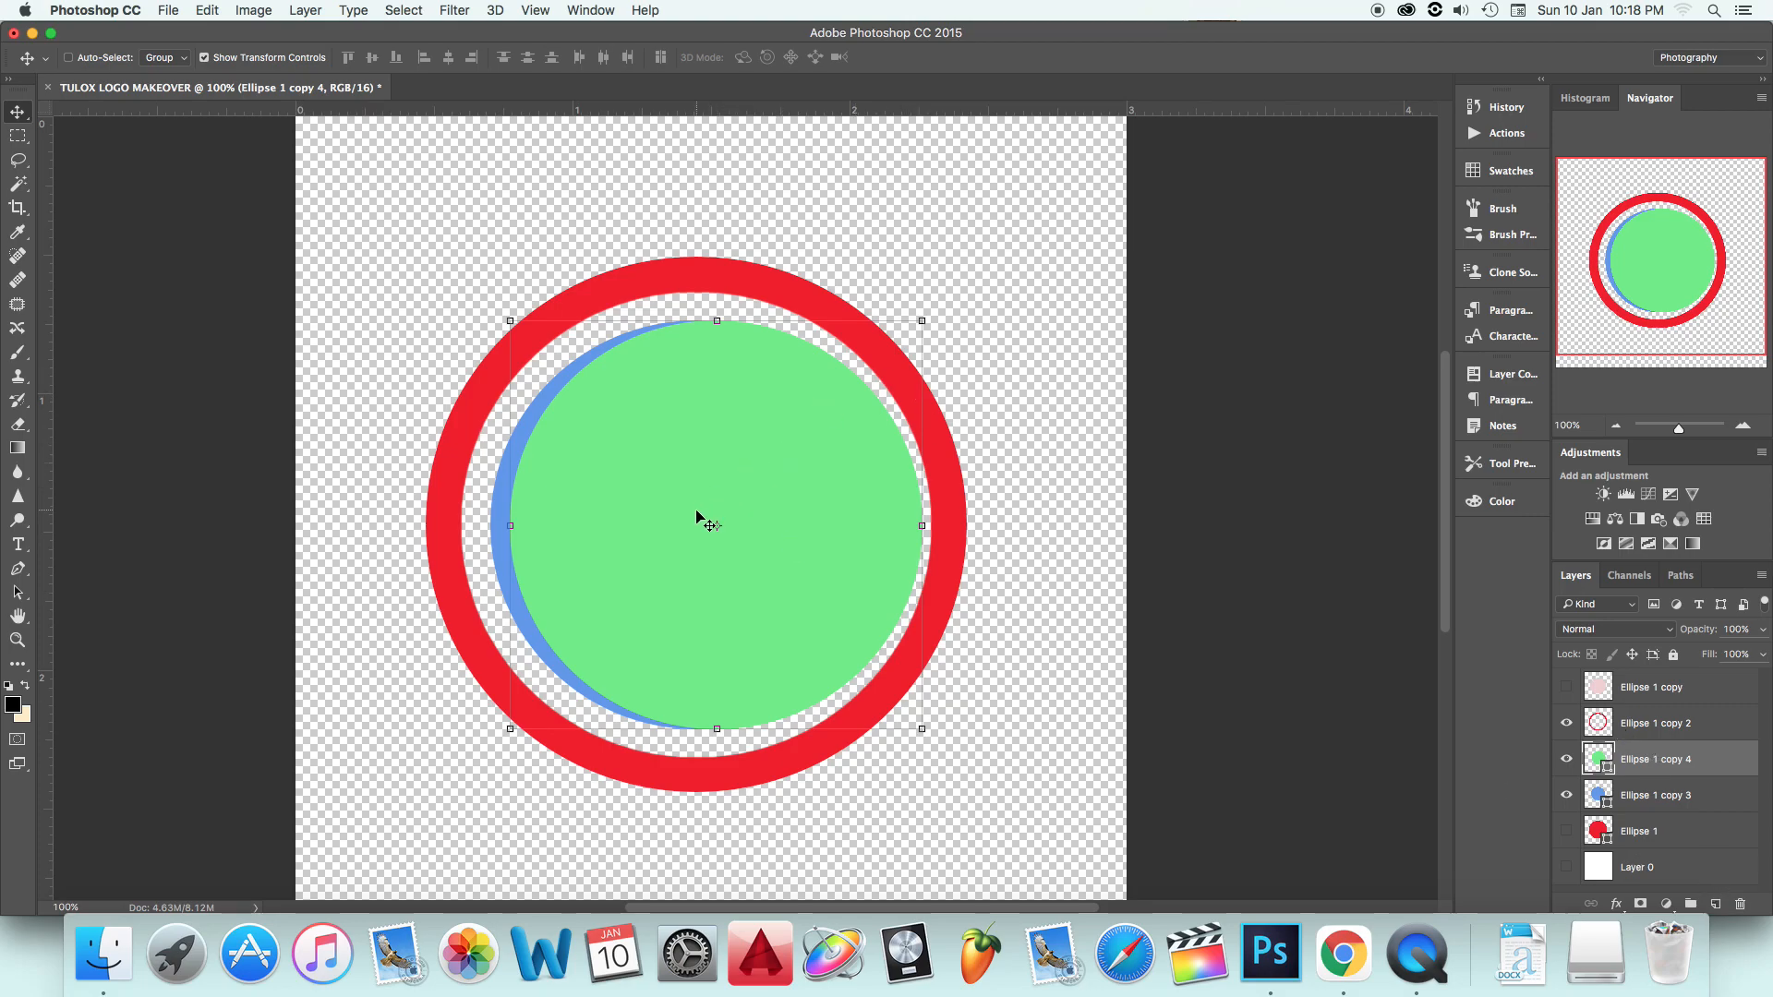
{"action": "left_click_drag", "start_coordinate": [921, 321], "coordinate": [869, 353]}
{"action": "left_click", "coordinate": [849, 58]}
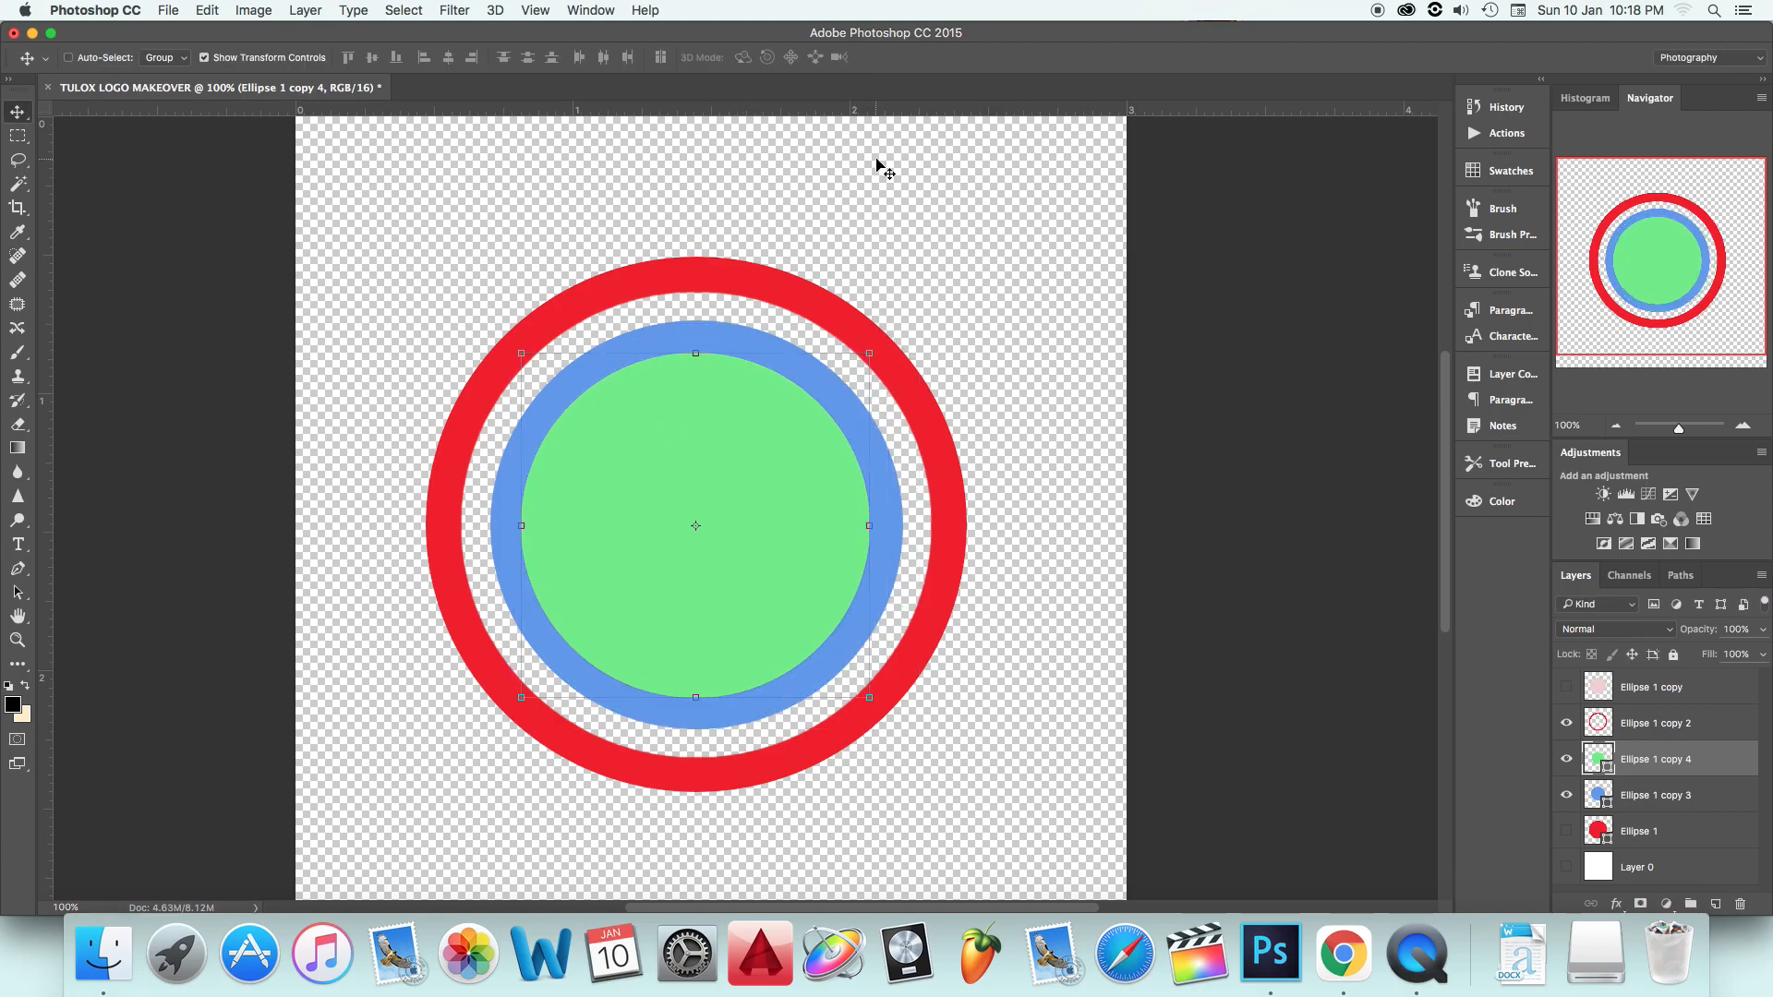
Step: Rasterize the green circle's layer and select the circle with the Magic Wand tool
{"action": "key", "text": "w"}
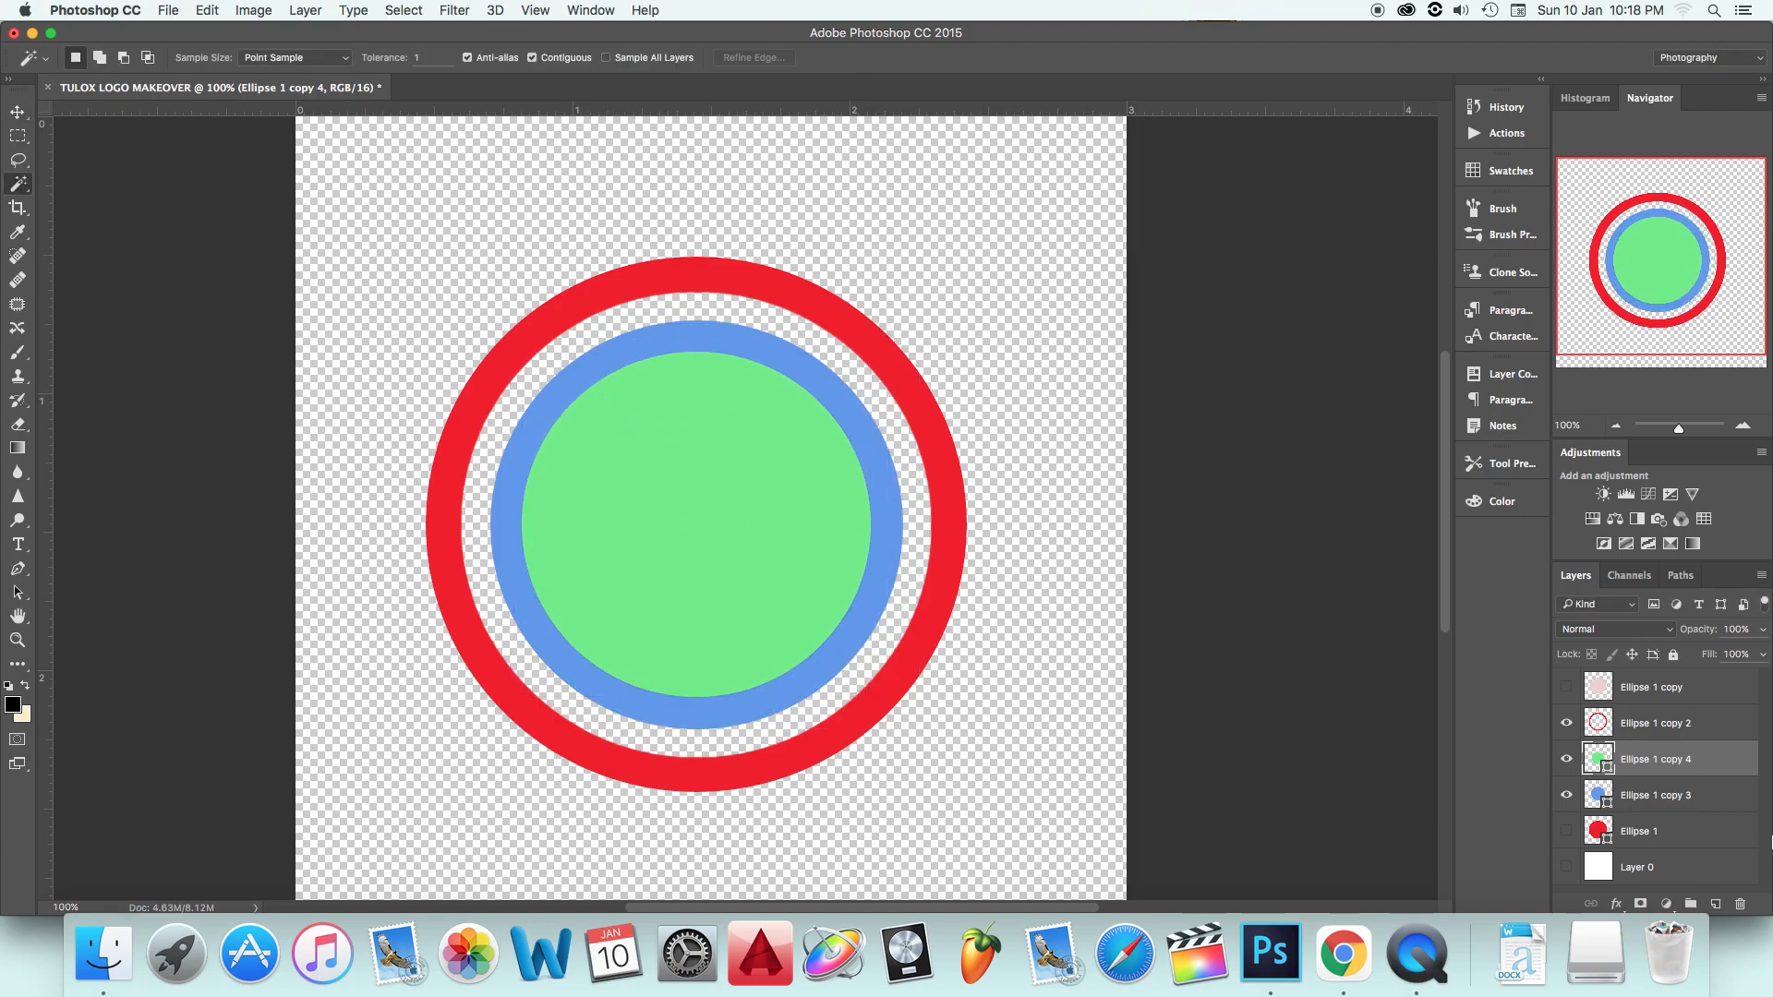
{"action": "right_click", "coordinate": [1688, 765]}
{"action": "left_click", "coordinate": [1509, 386]}
{"action": "left_click", "coordinate": [674, 449]}
{"action": "key", "text": "super+equal"}
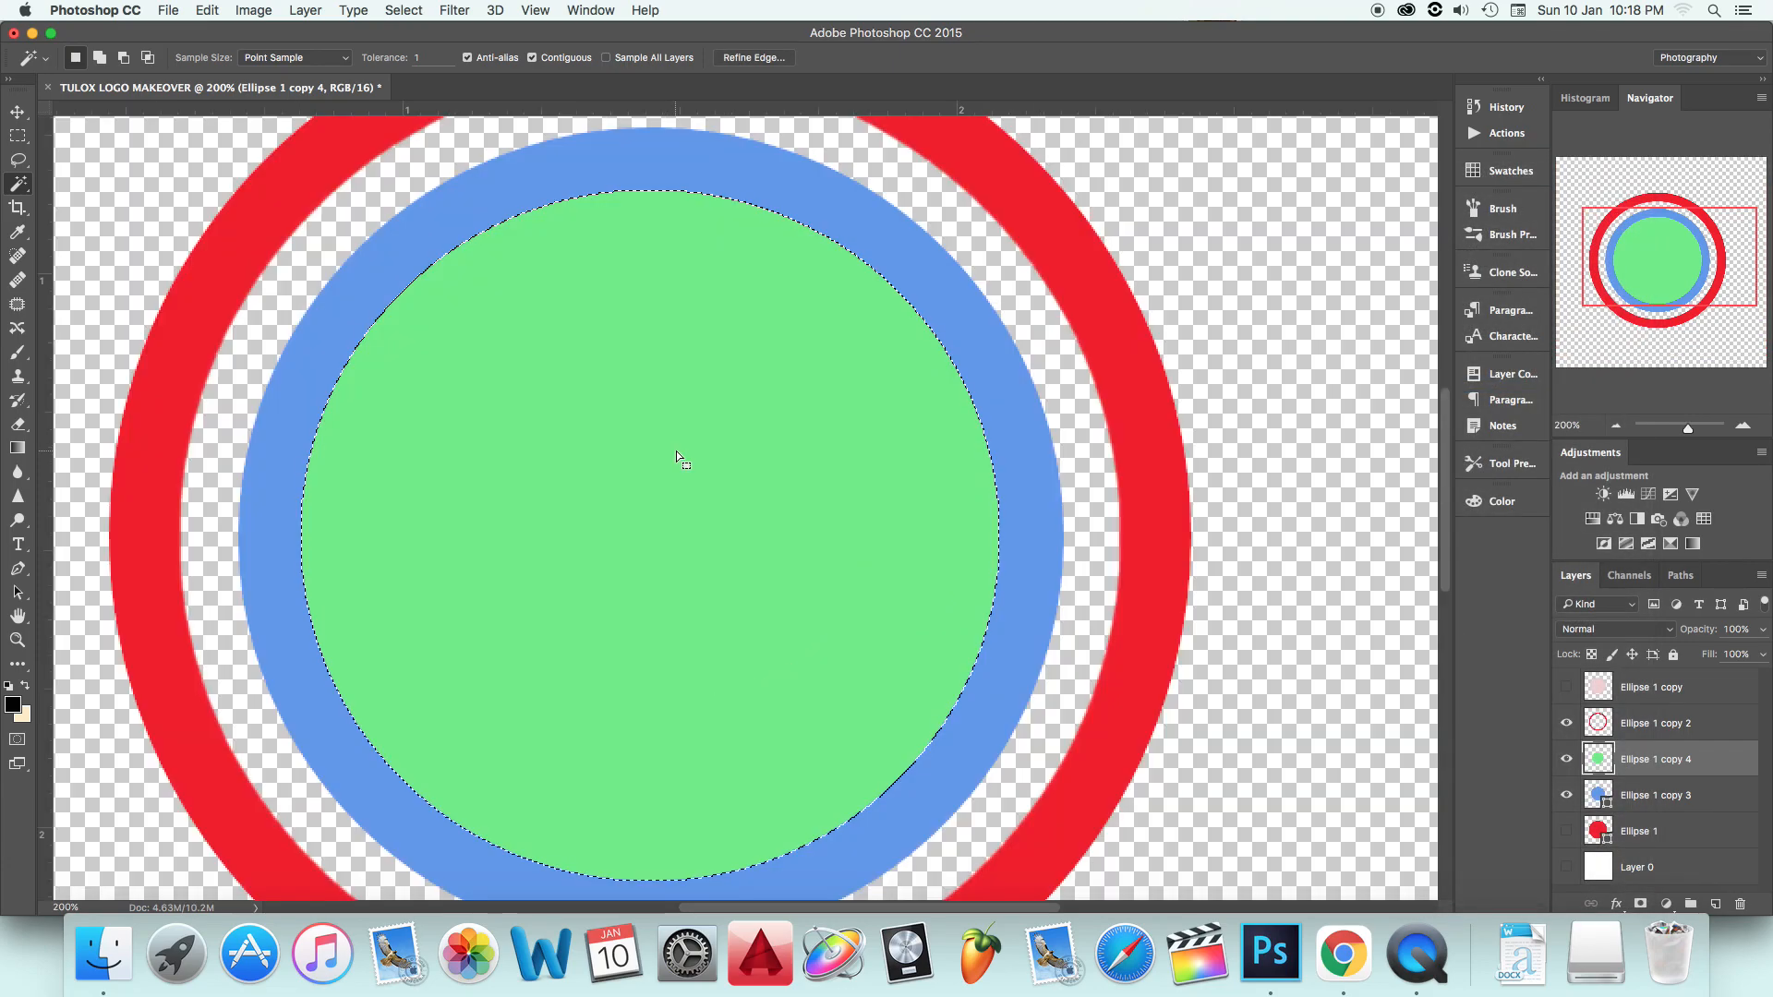
{"action": "left_click", "coordinate": [404, 11]}
{"action": "mouse_move", "coordinate": [468, 259]}
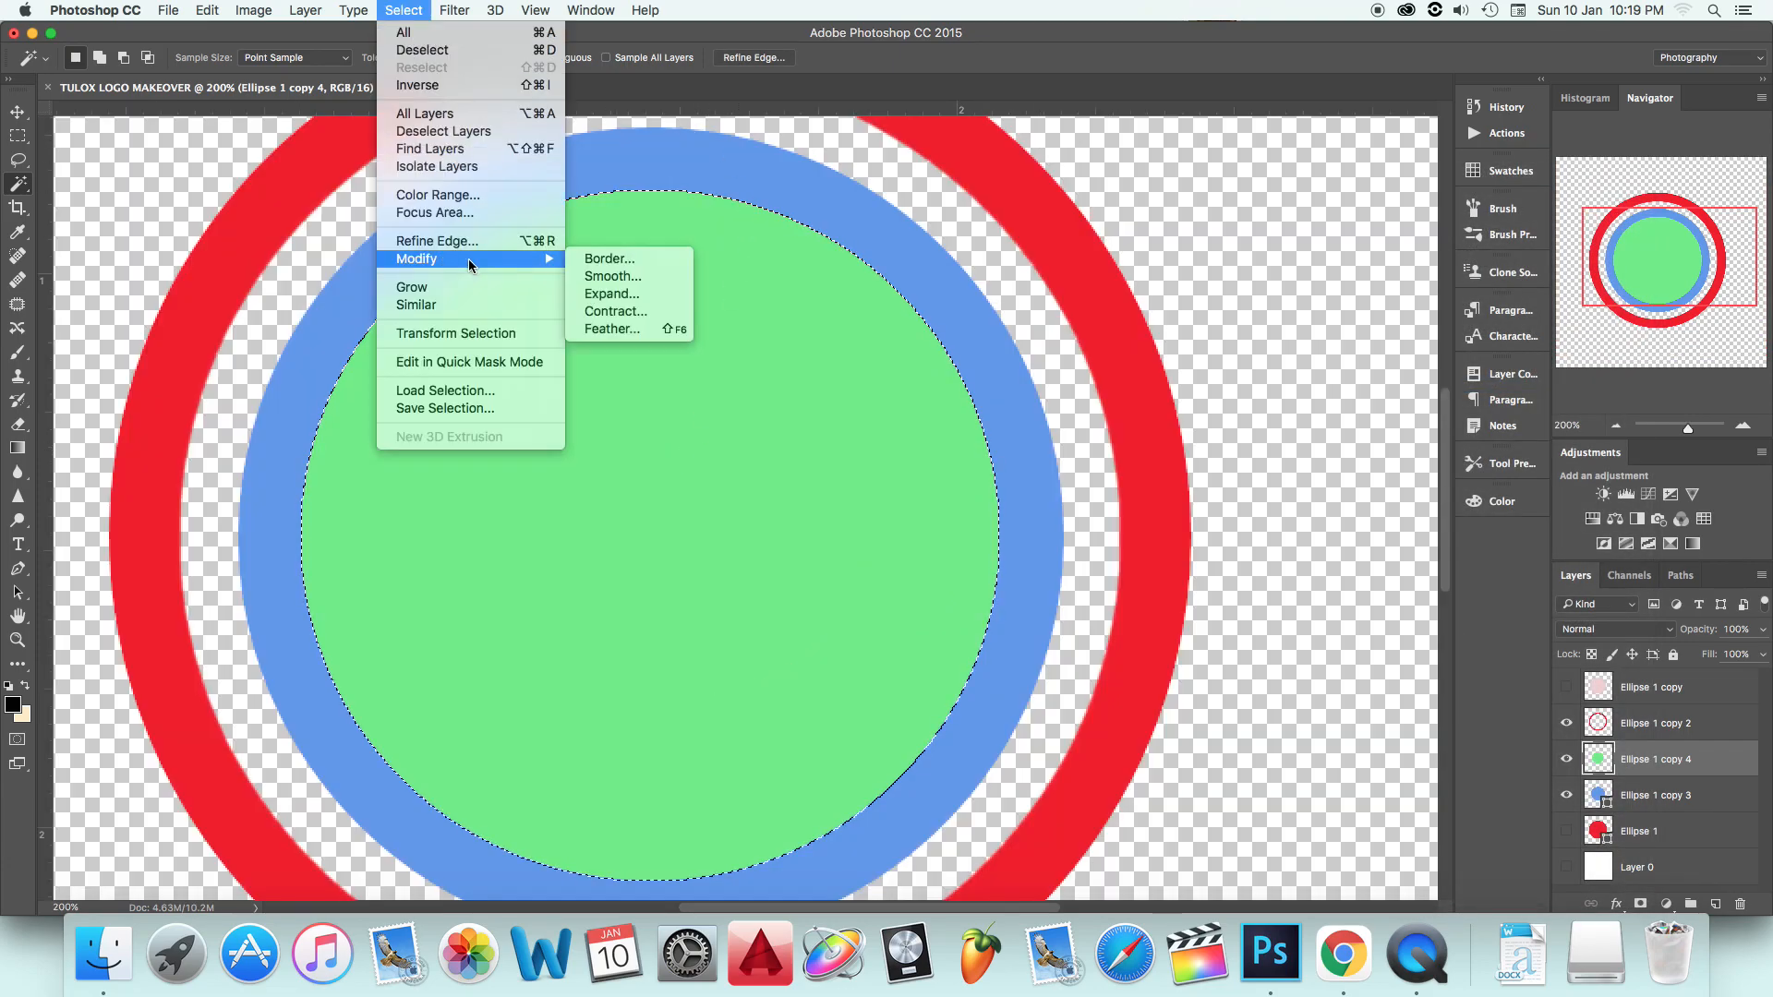
{"action": "key", "text": "Escape"}
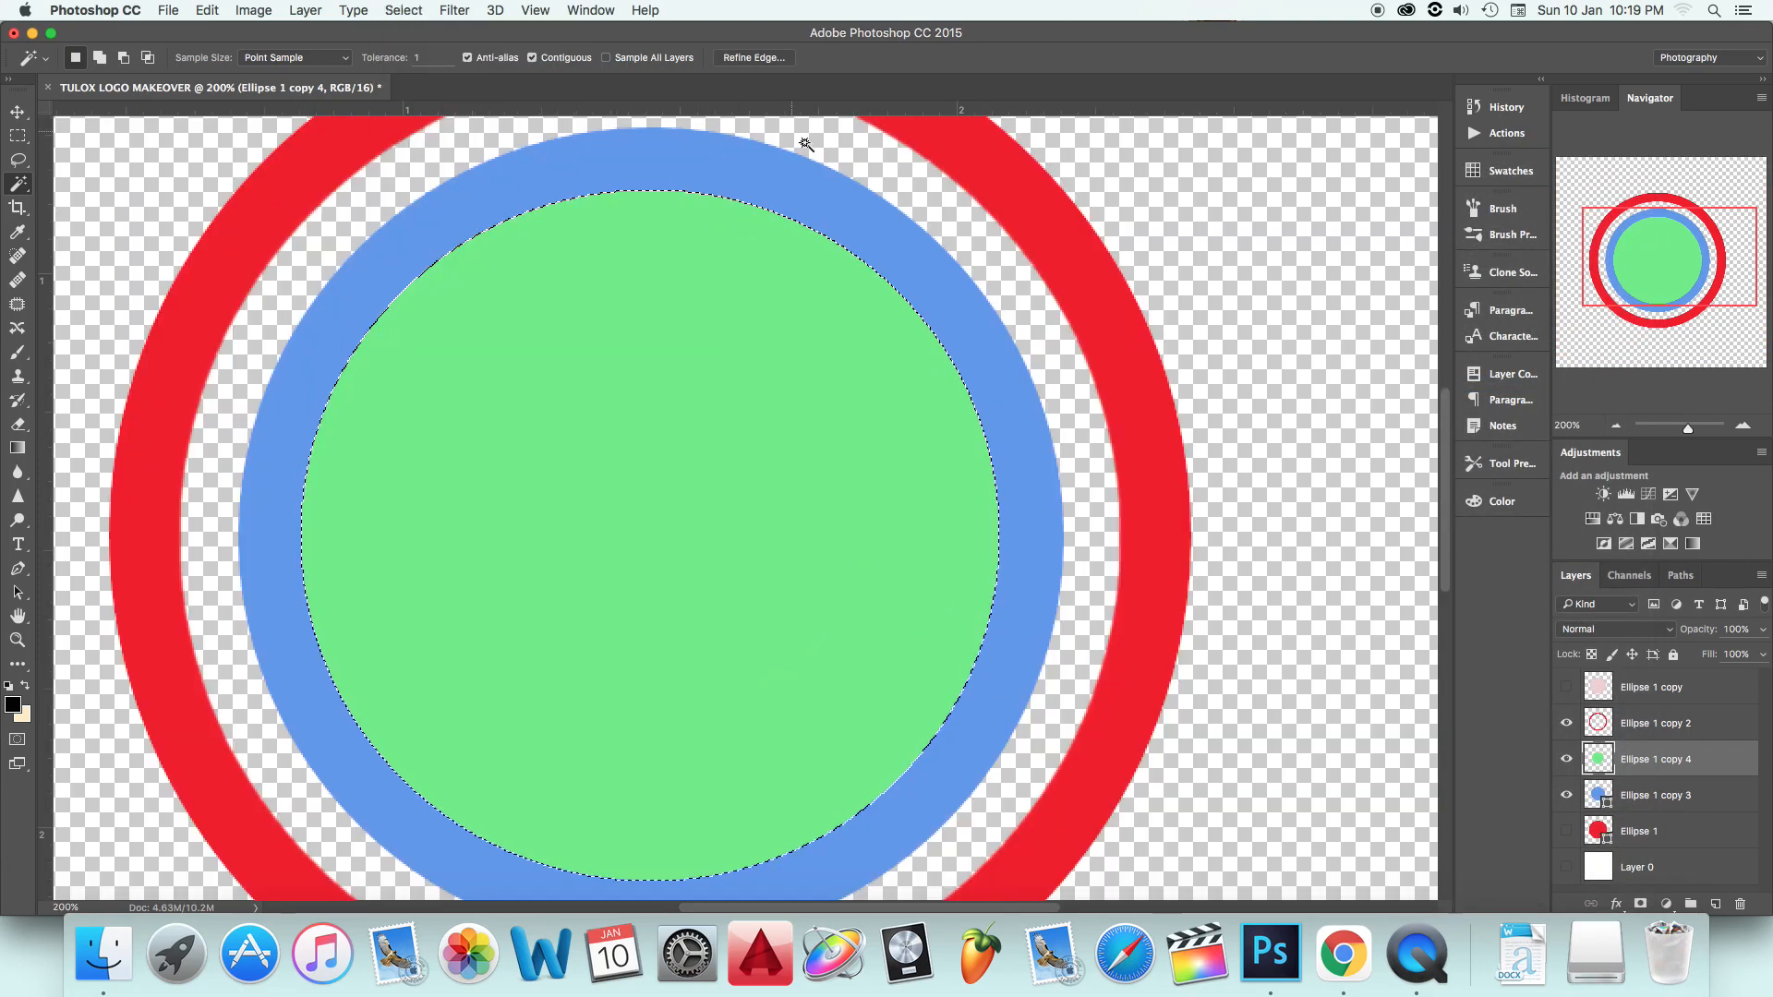
Step: Refine the green circle's selection edge with Smooth 5, Feather 2.0 px, Contrast 33% and Shift Edge -25%
{"action": "left_click", "coordinate": [754, 58]}
{"action": "left_click_drag", "start_coordinate": [1531, 483], "coordinate": [1537, 484]}
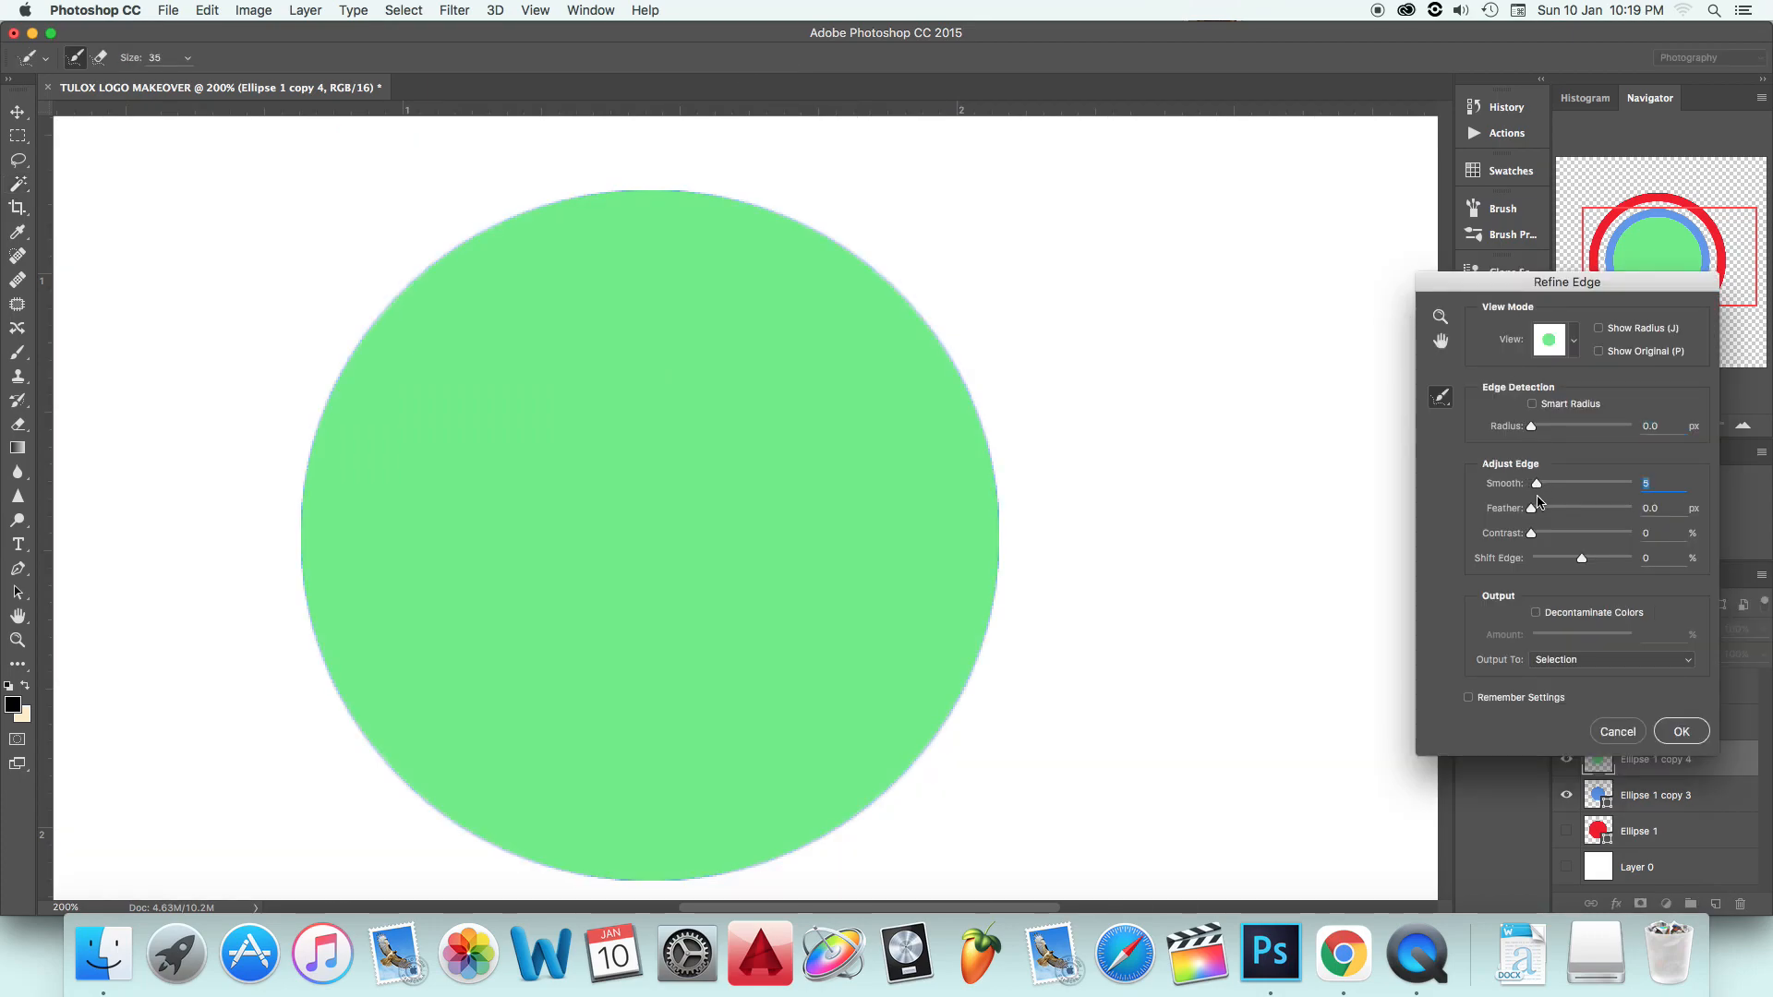
{"action": "left_click_drag", "start_coordinate": [1531, 508], "coordinate": [1552, 534]}
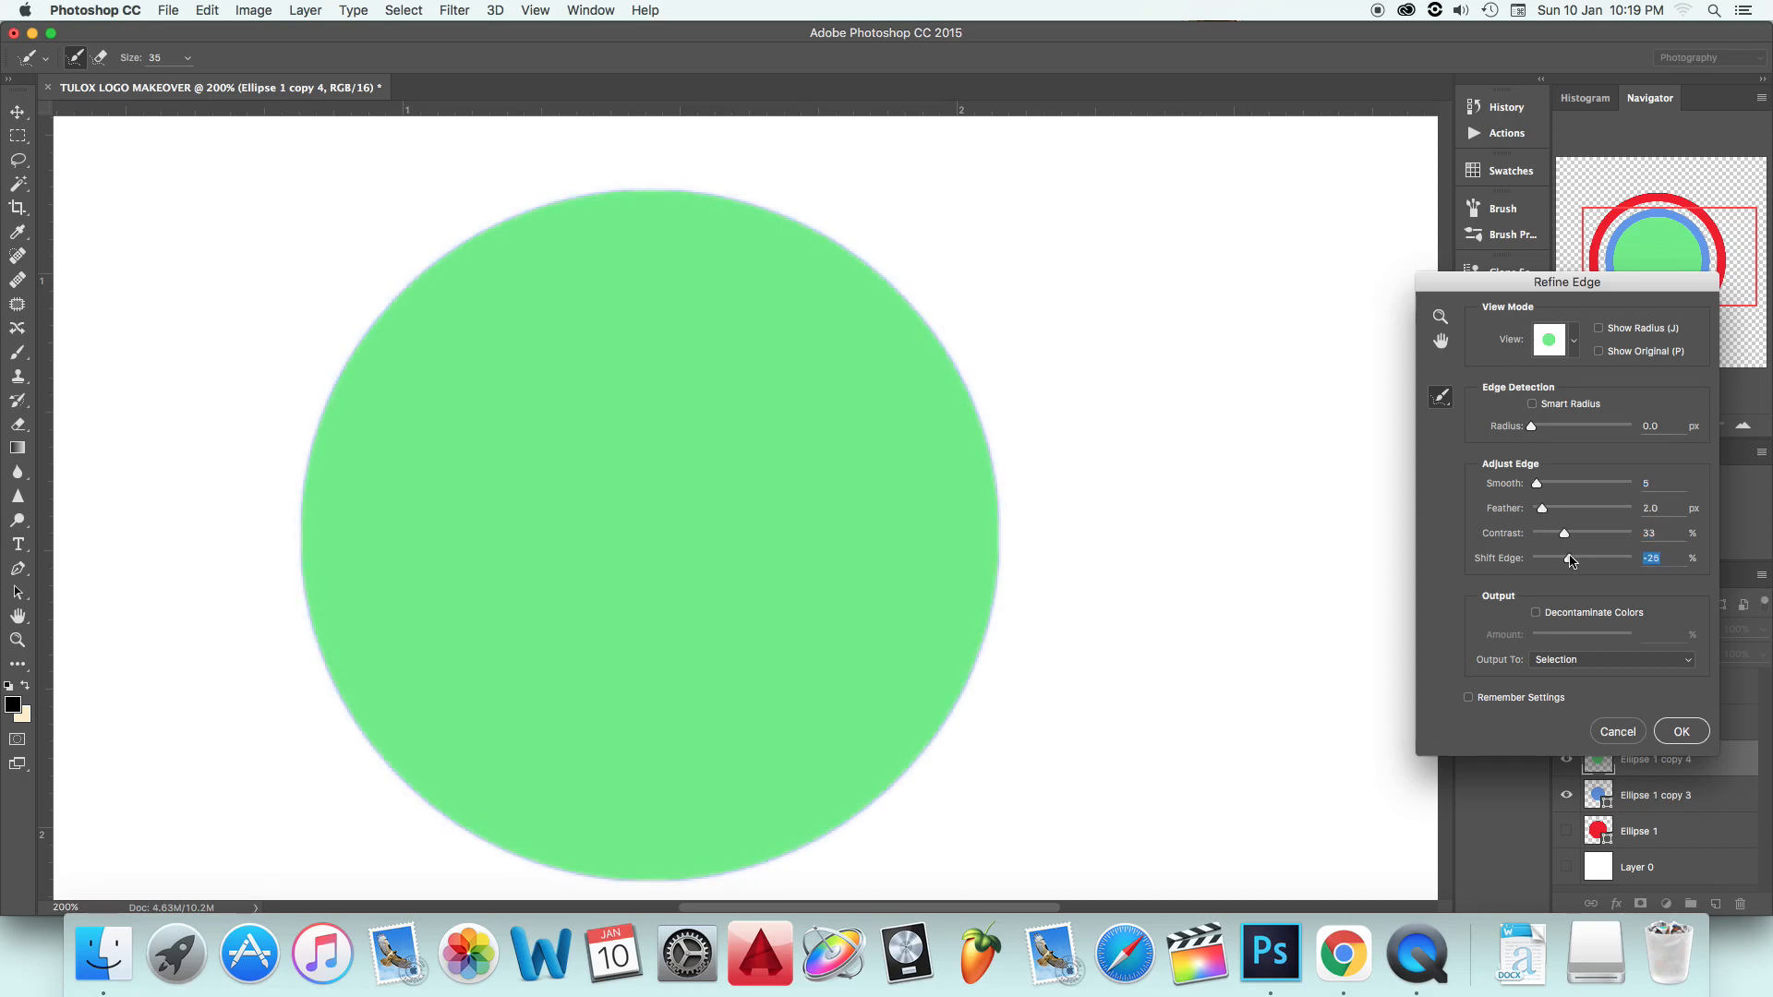
{"action": "left_click", "coordinate": [1681, 732]}
Step: Expand the refined selection around the green circle
{"action": "left_click", "coordinate": [403, 10]}
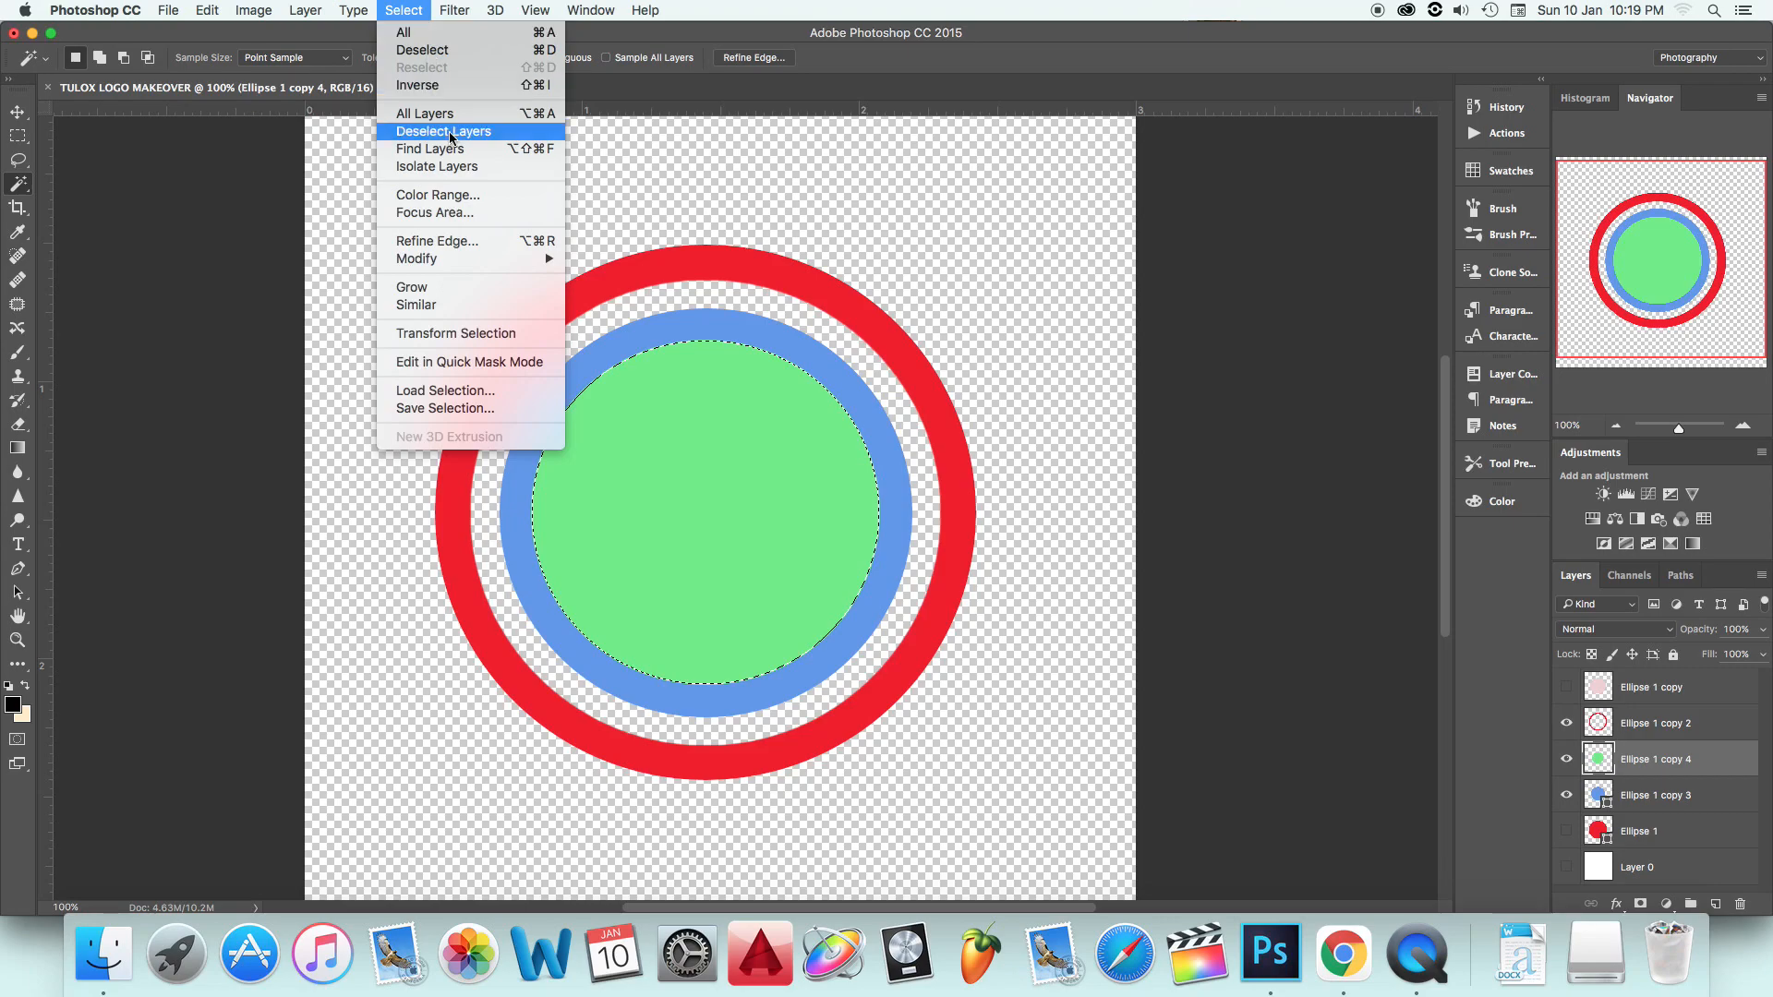
{"action": "mouse_move", "coordinate": [517, 258]}
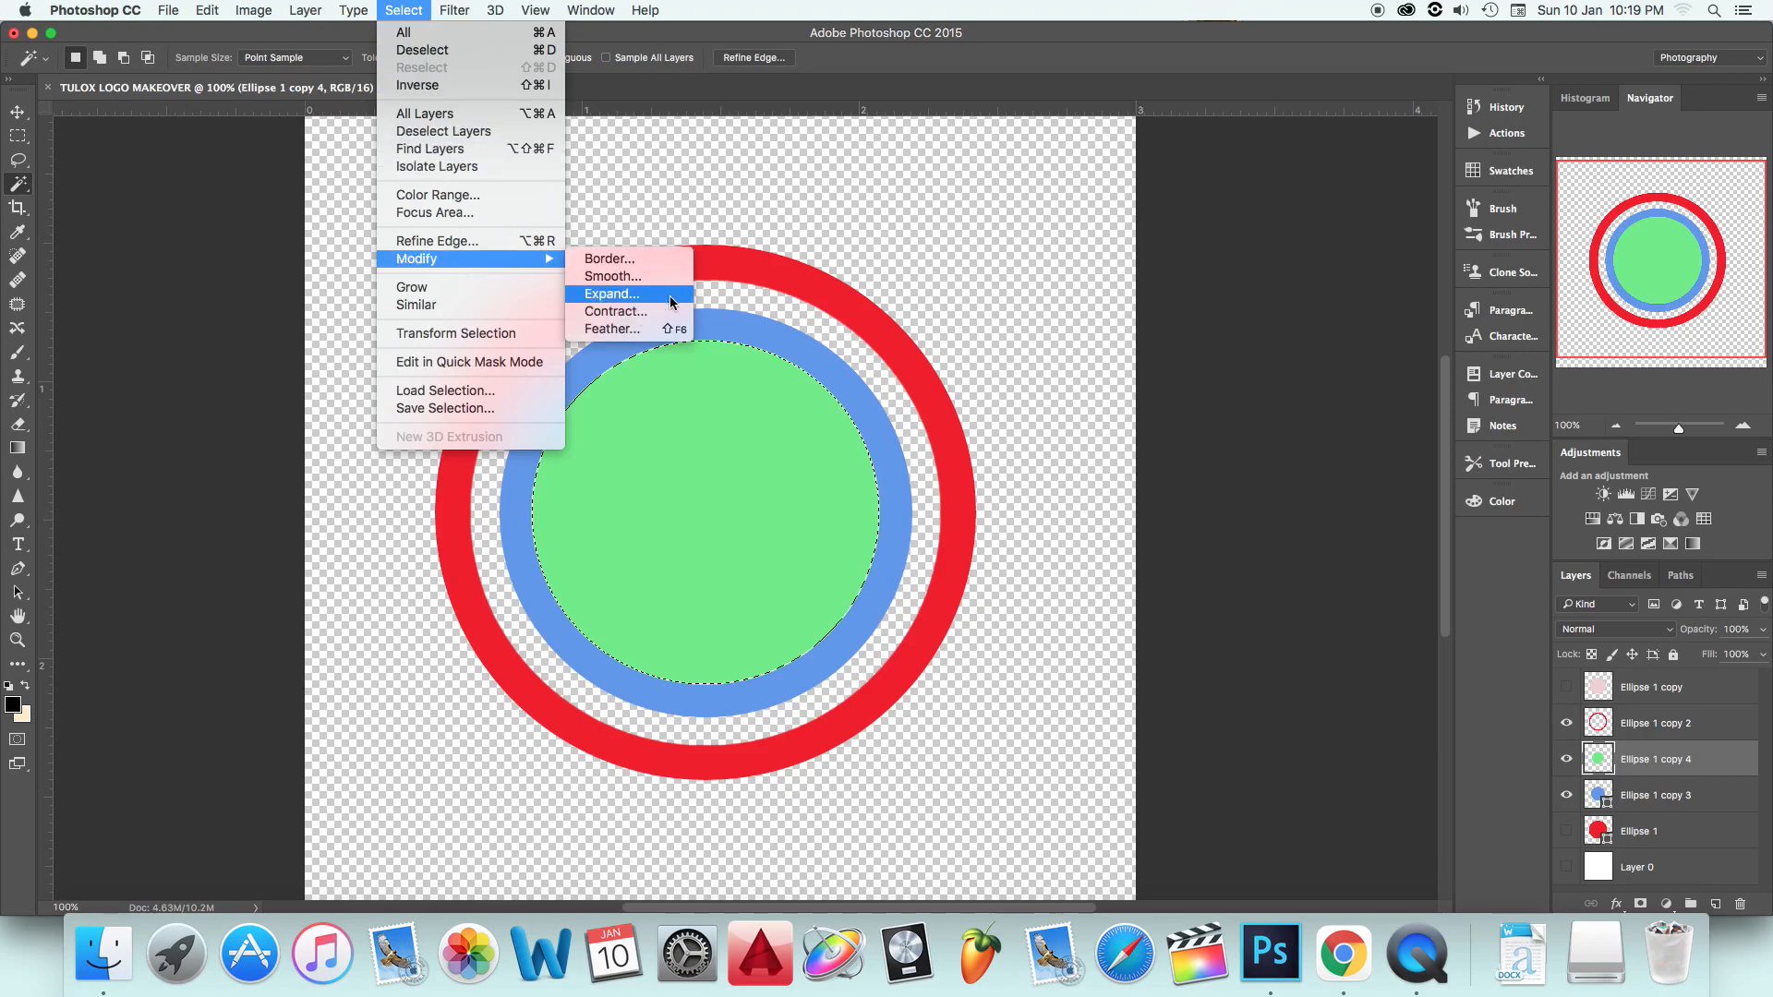
{"action": "left_click", "coordinate": [636, 313]}
{"action": "key", "text": "Return"}
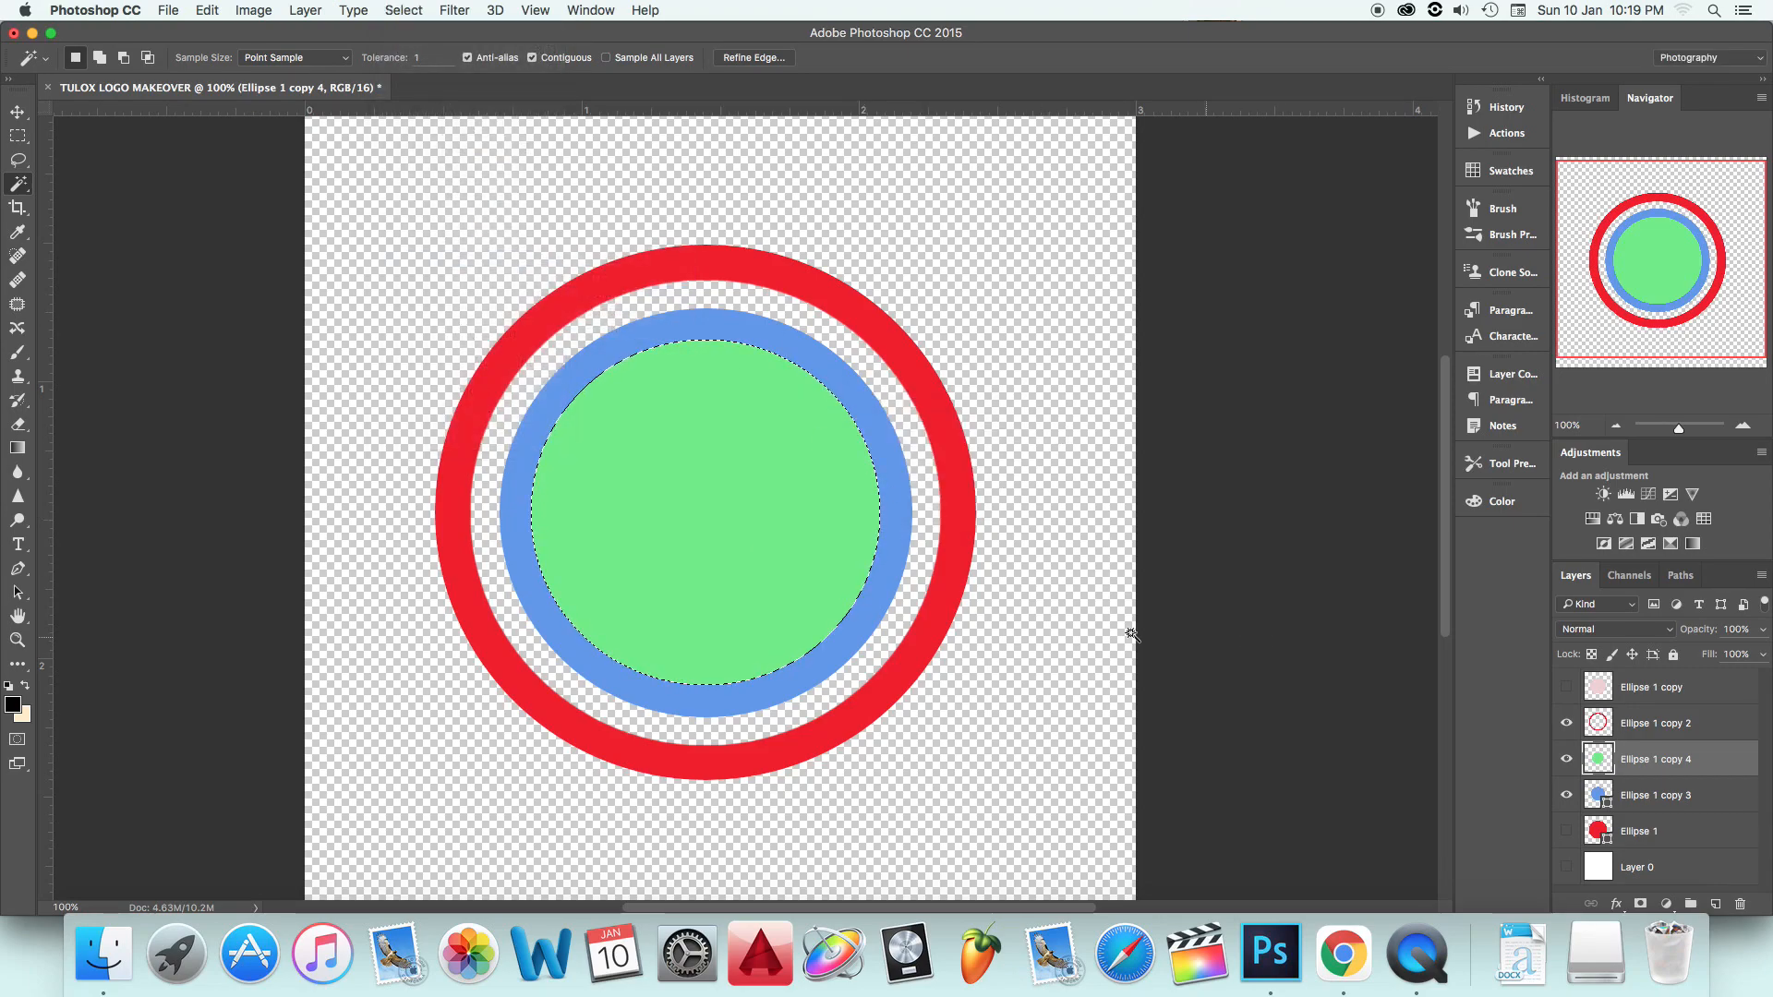
Step: Rasterize the blue circle's layer and cut the selected circular area out of it
{"action": "left_click", "coordinate": [1651, 796]}
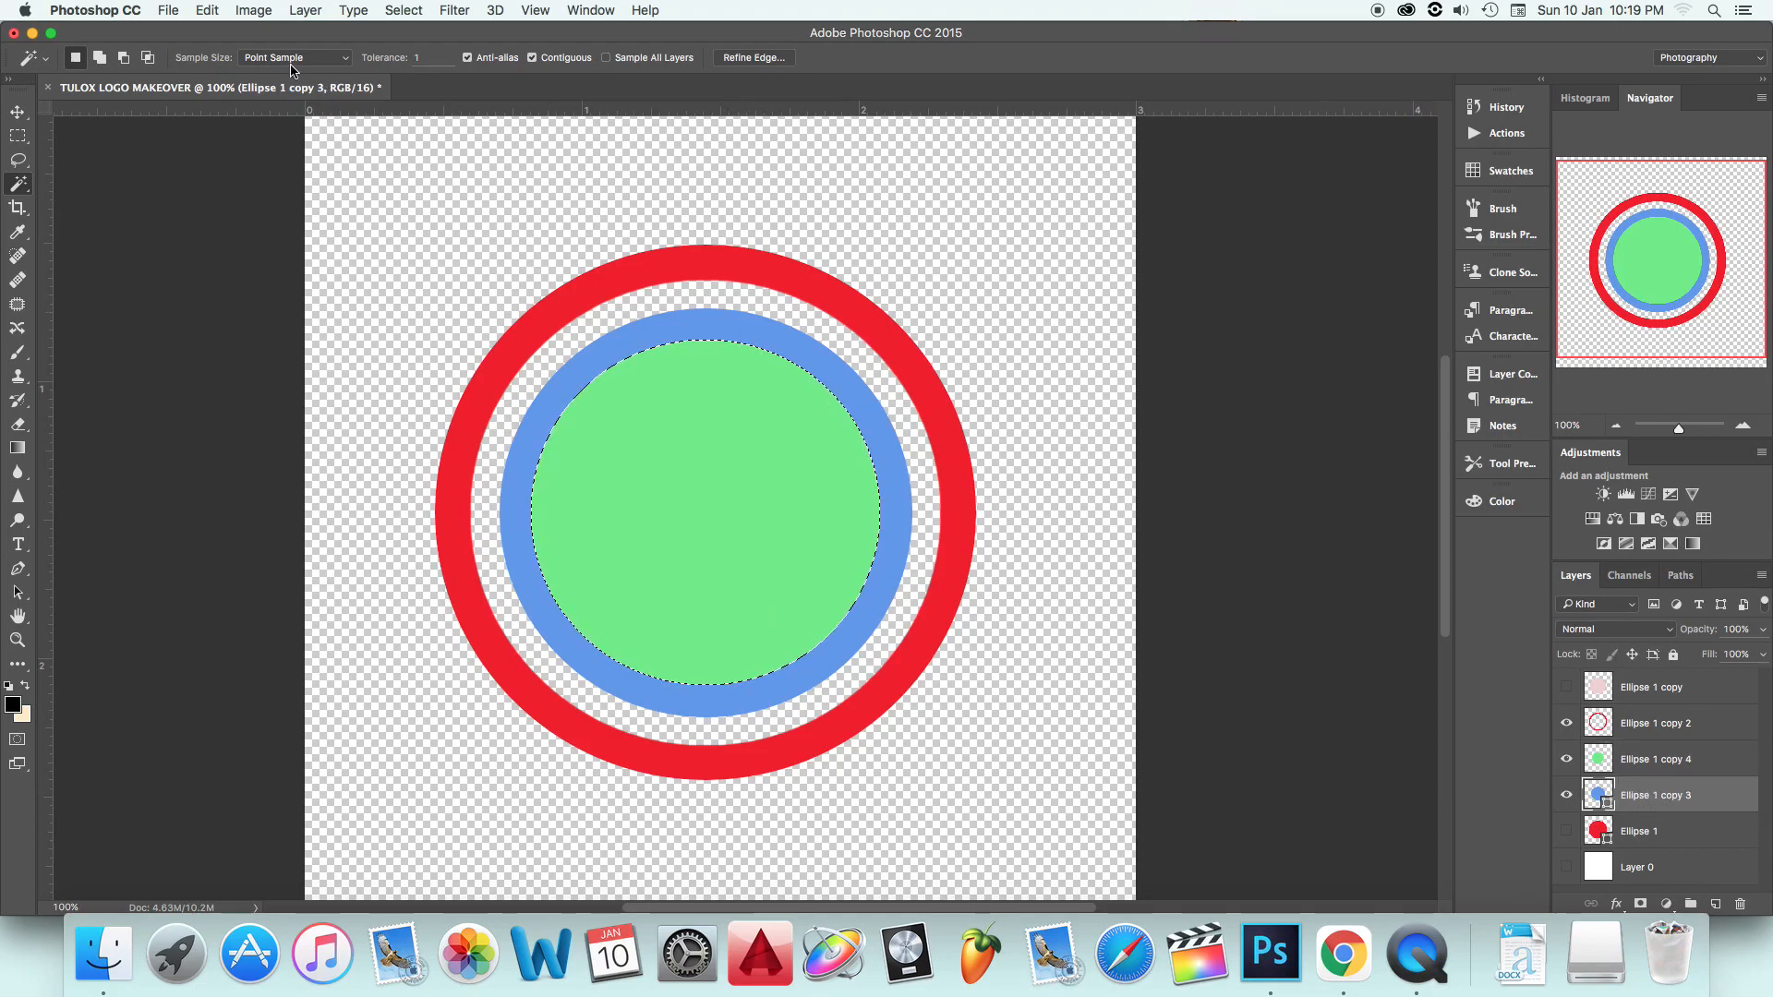
{"action": "left_click", "coordinate": [207, 10]}
{"action": "right_click", "coordinate": [1645, 763]}
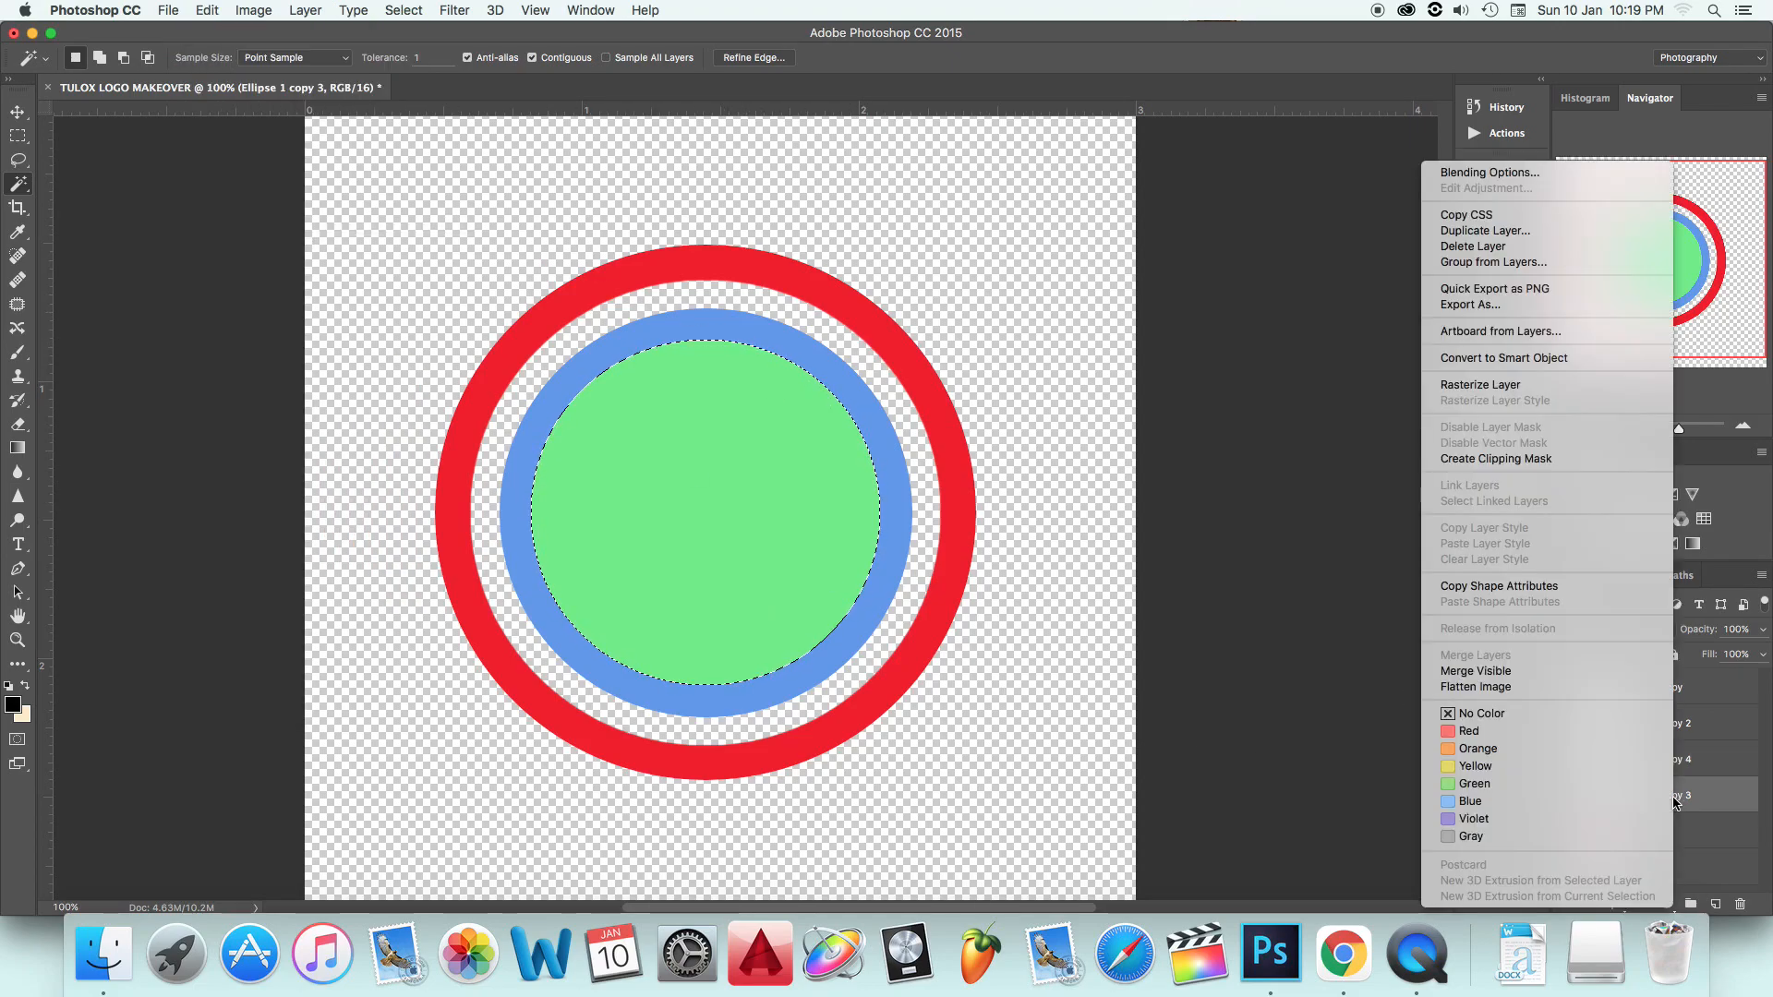
{"action": "left_click", "coordinate": [1485, 390]}
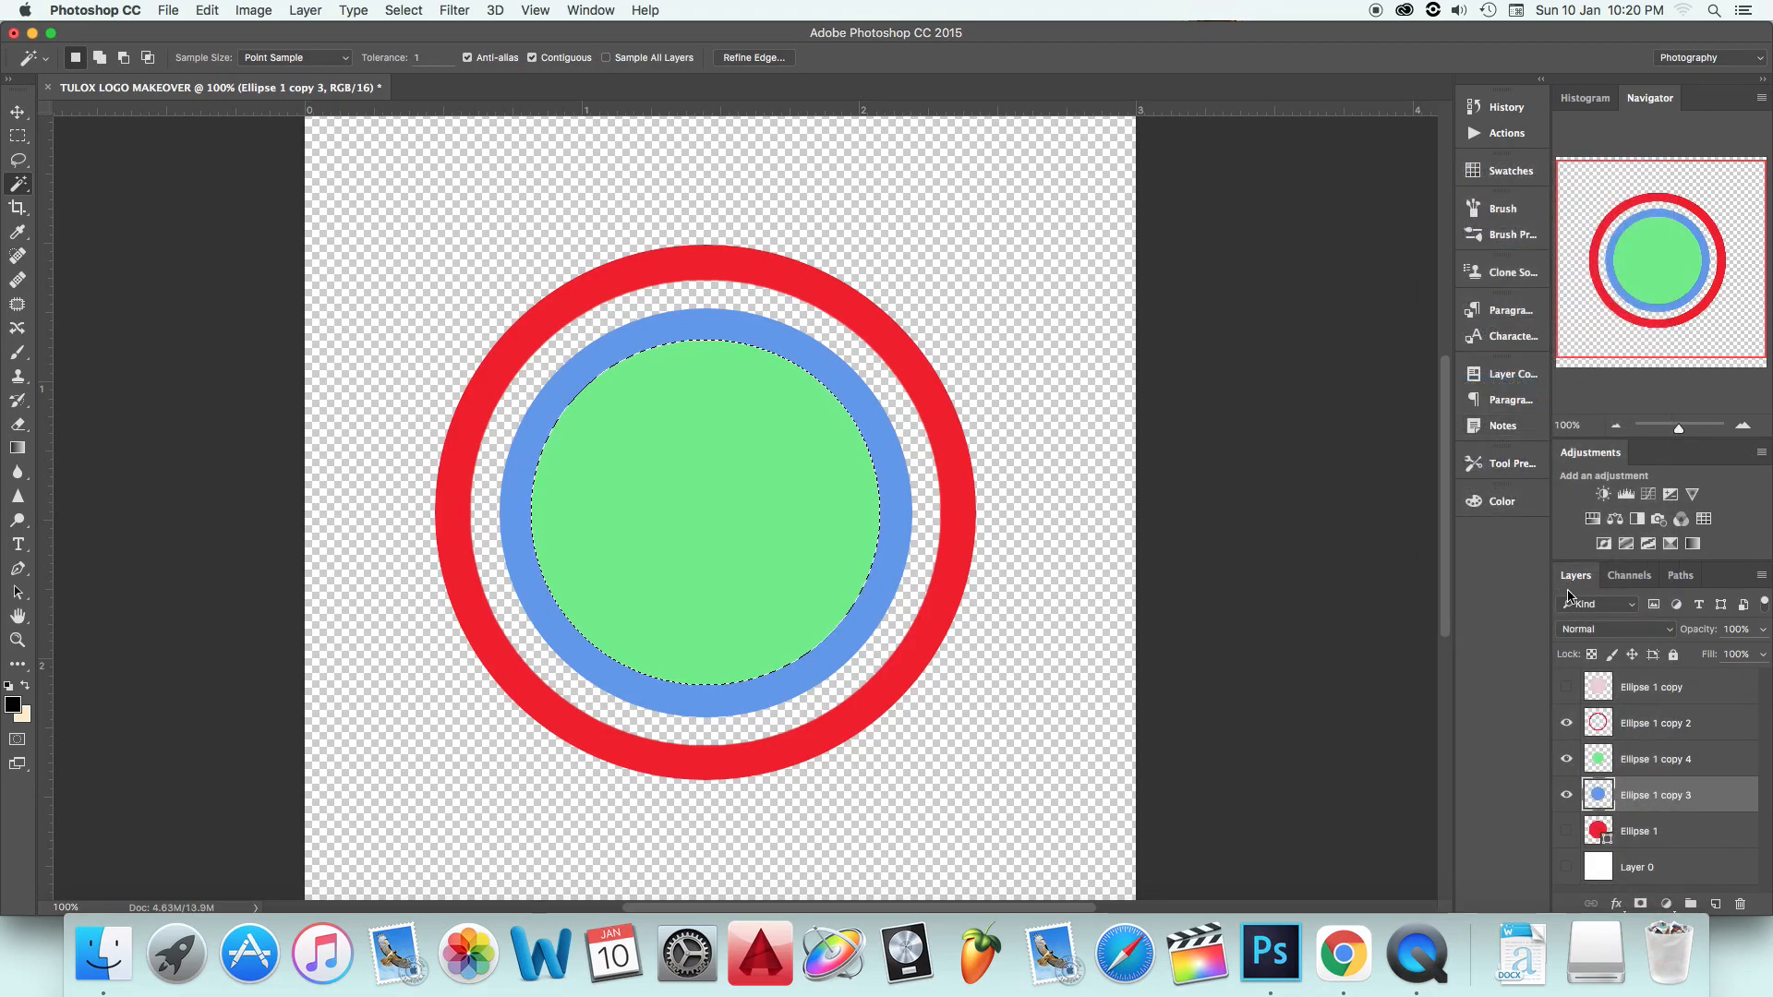
{"action": "left_click", "coordinate": [207, 10]}
{"action": "left_click", "coordinate": [253, 125]}
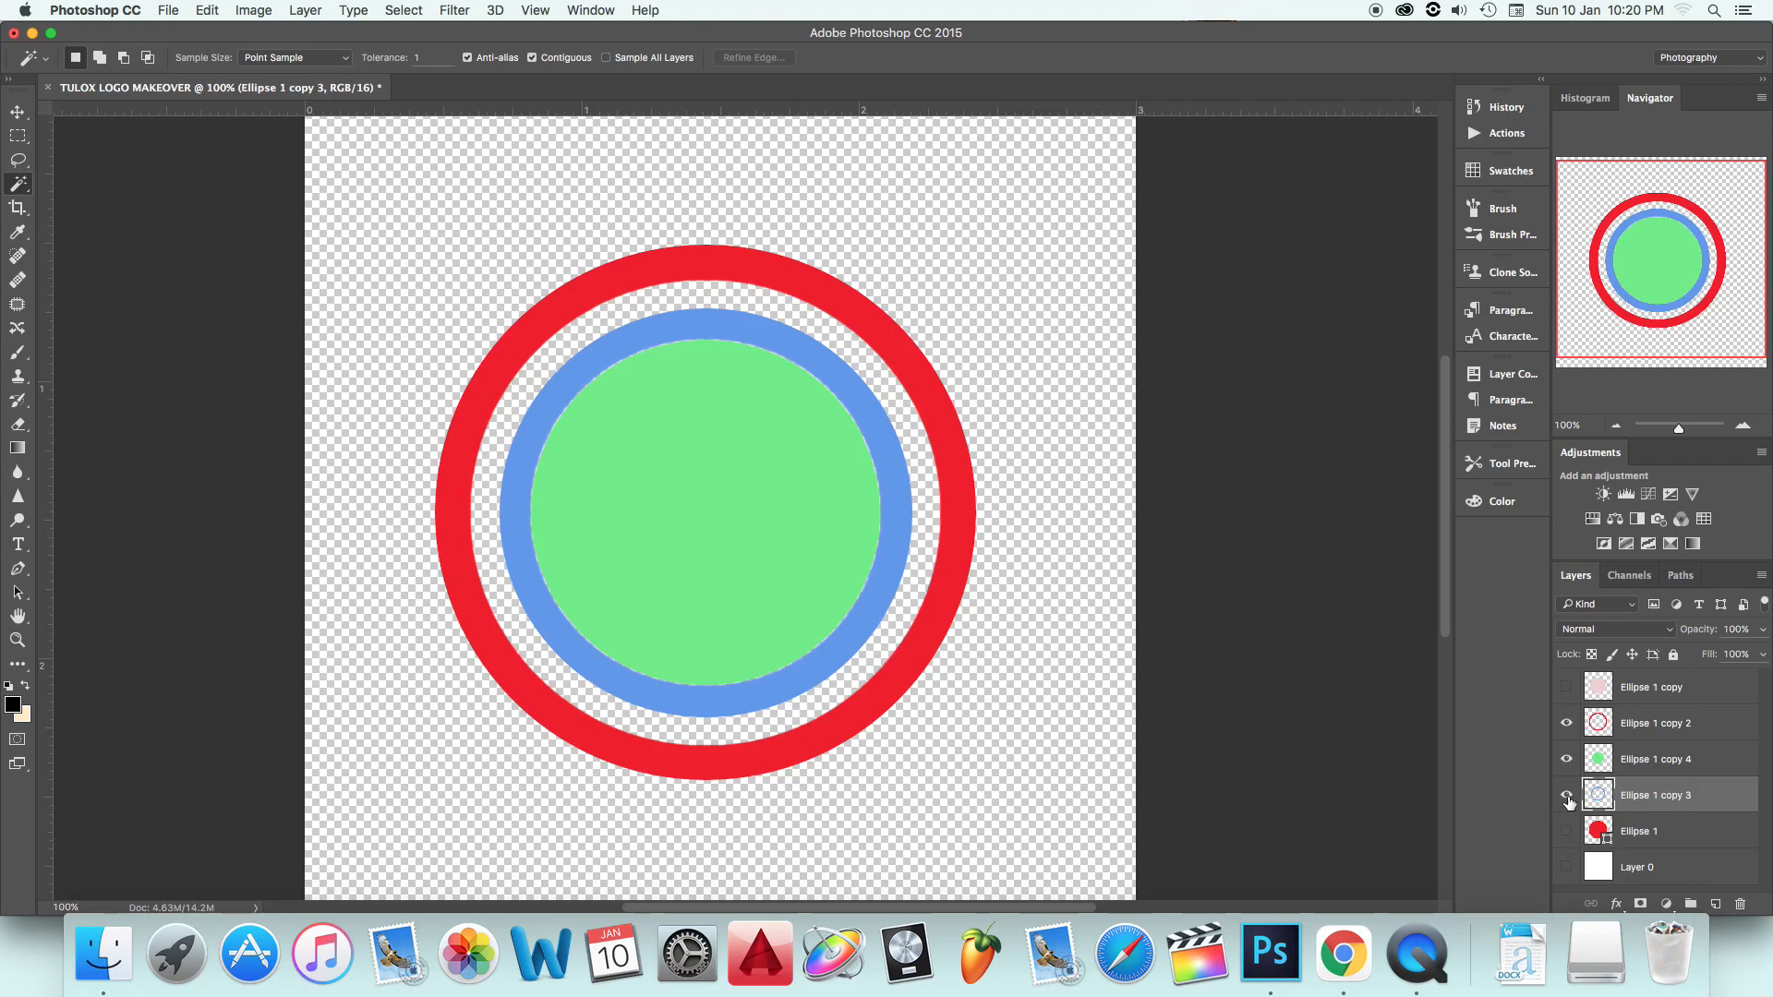
Step: Hide the green circle's layer and show the white background layer to inspect the blue ring's edges
{"action": "left_click", "coordinate": [1566, 759]}
{"action": "left_click", "coordinate": [1566, 867]}
{"action": "key", "text": "super+plus"}
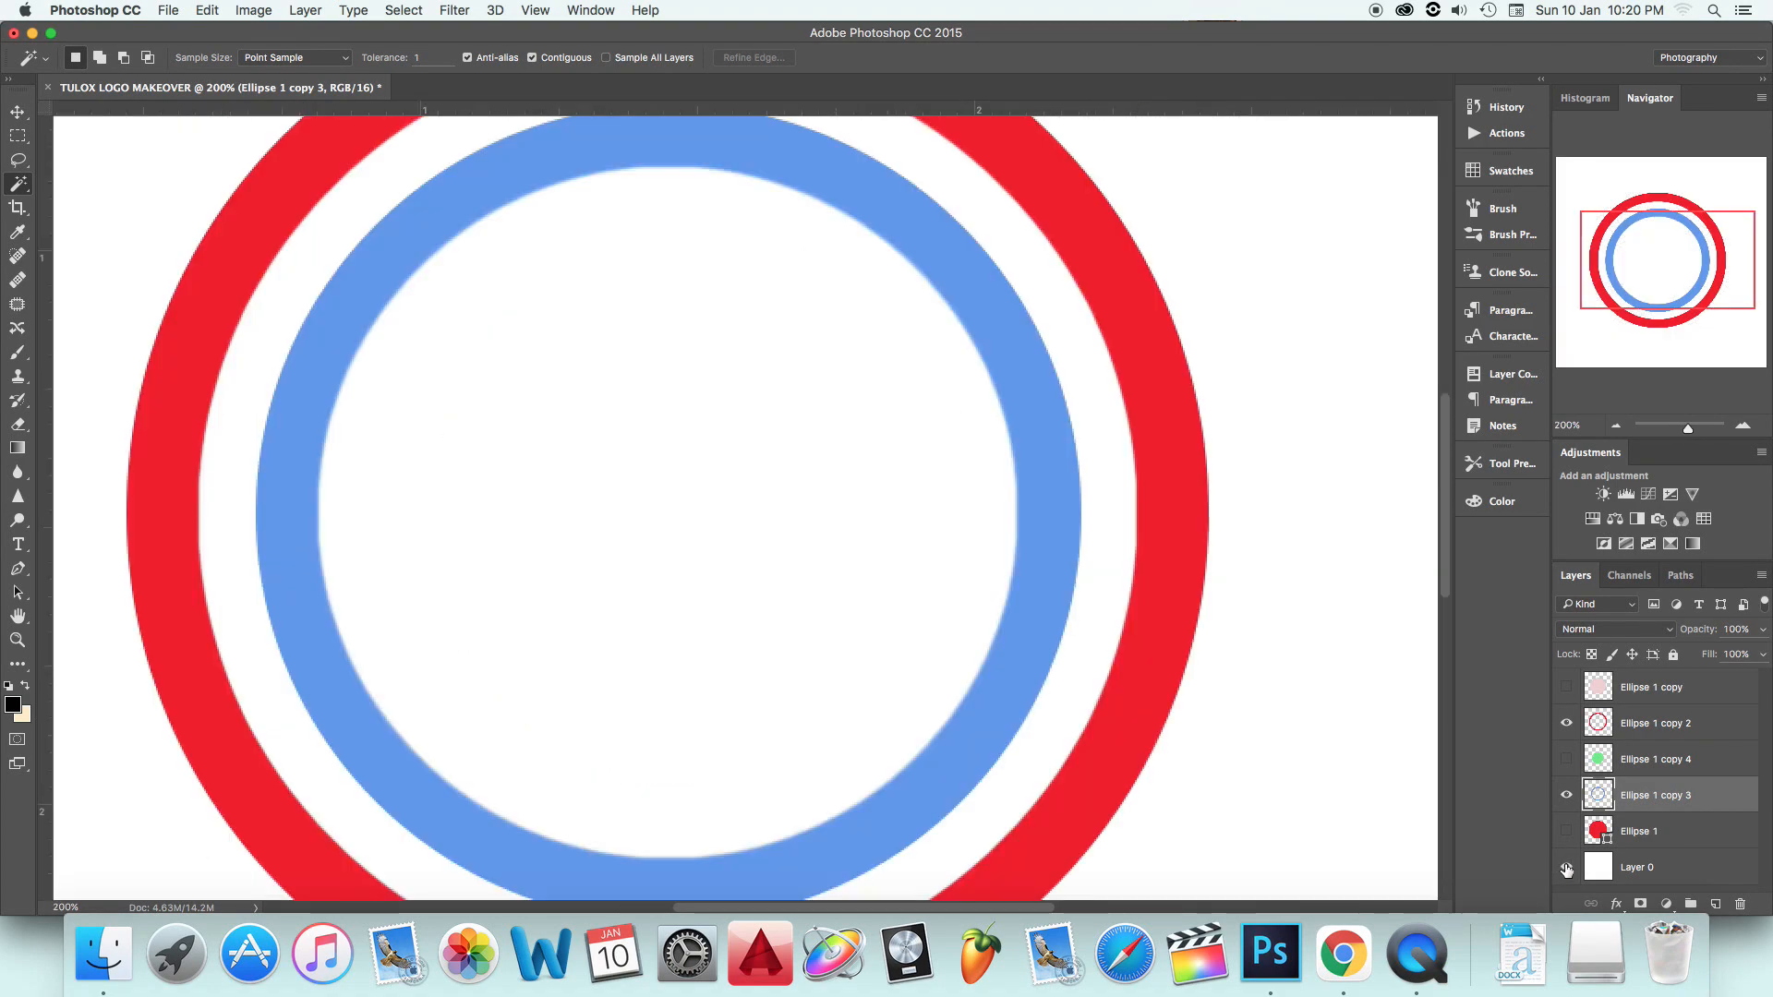
{"action": "key", "text": "super+plus"}
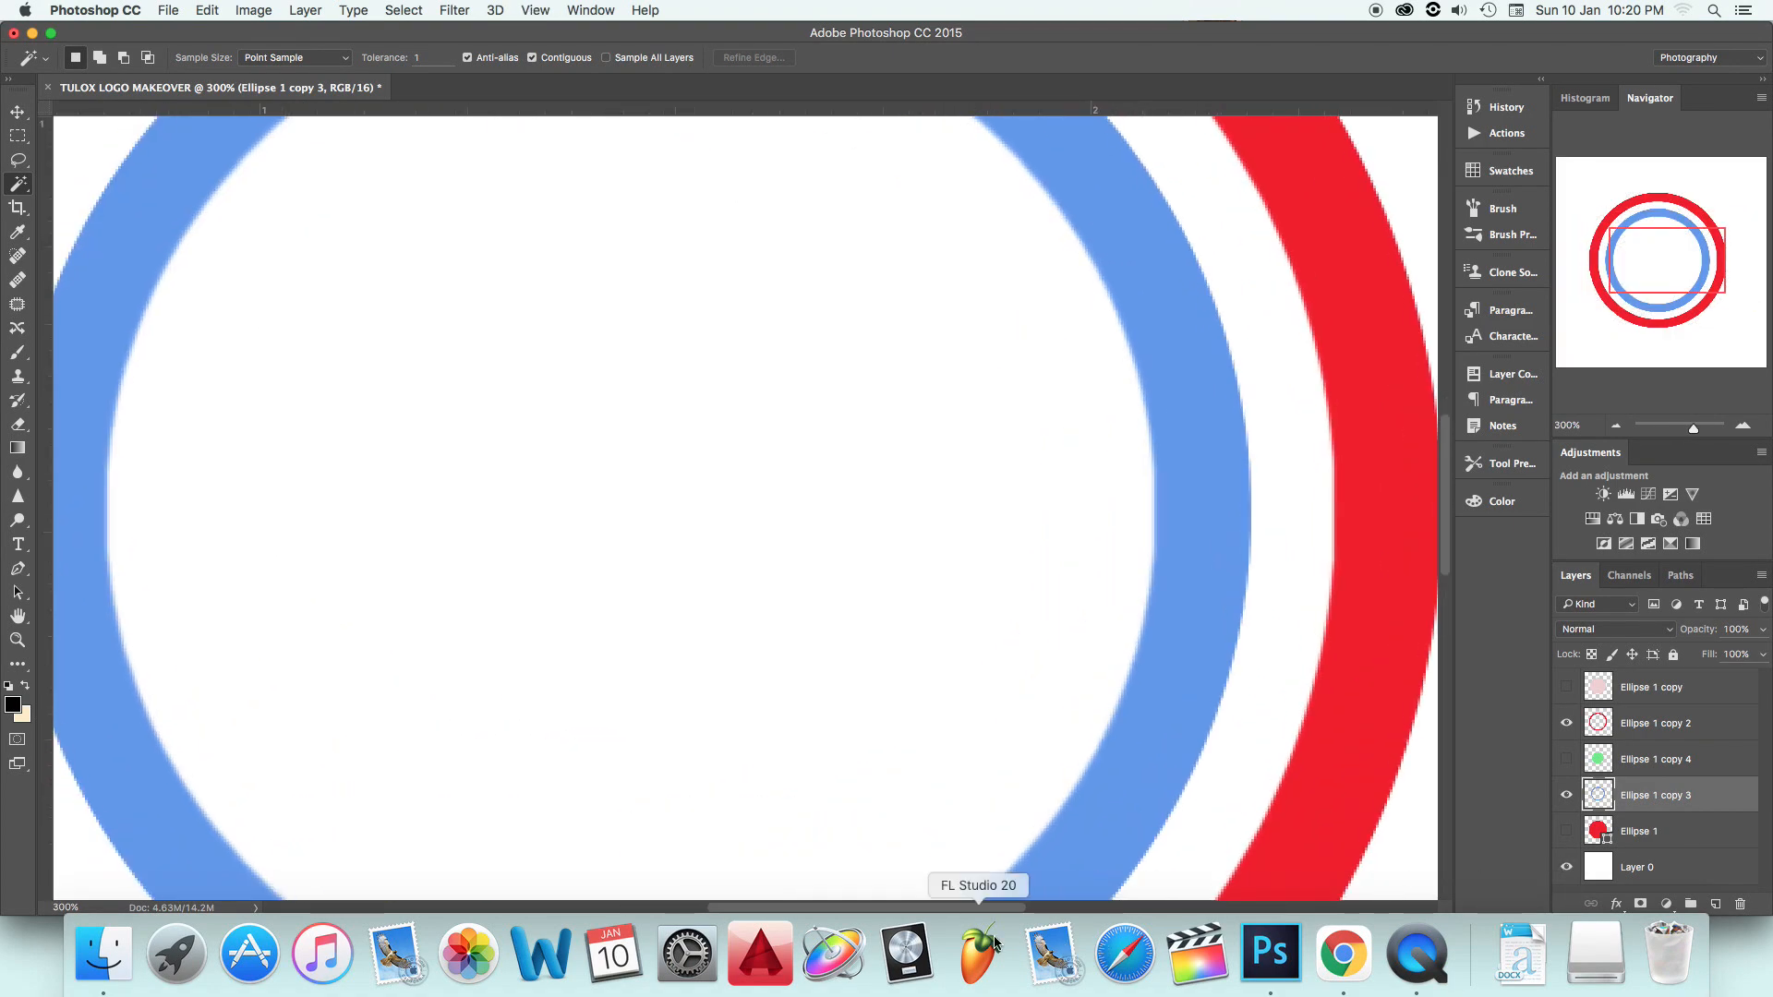
{"action": "key", "text": "super+minus"}
{"action": "key", "text": "super+minus"}
Step: Move the blue ring's layer above the outer red ring's layer and delete the green circle's layer
{"action": "key", "text": "super+bracketright"}
{"action": "key", "text": "super+bracketright"}
{"action": "left_click", "coordinate": [1625, 800]}
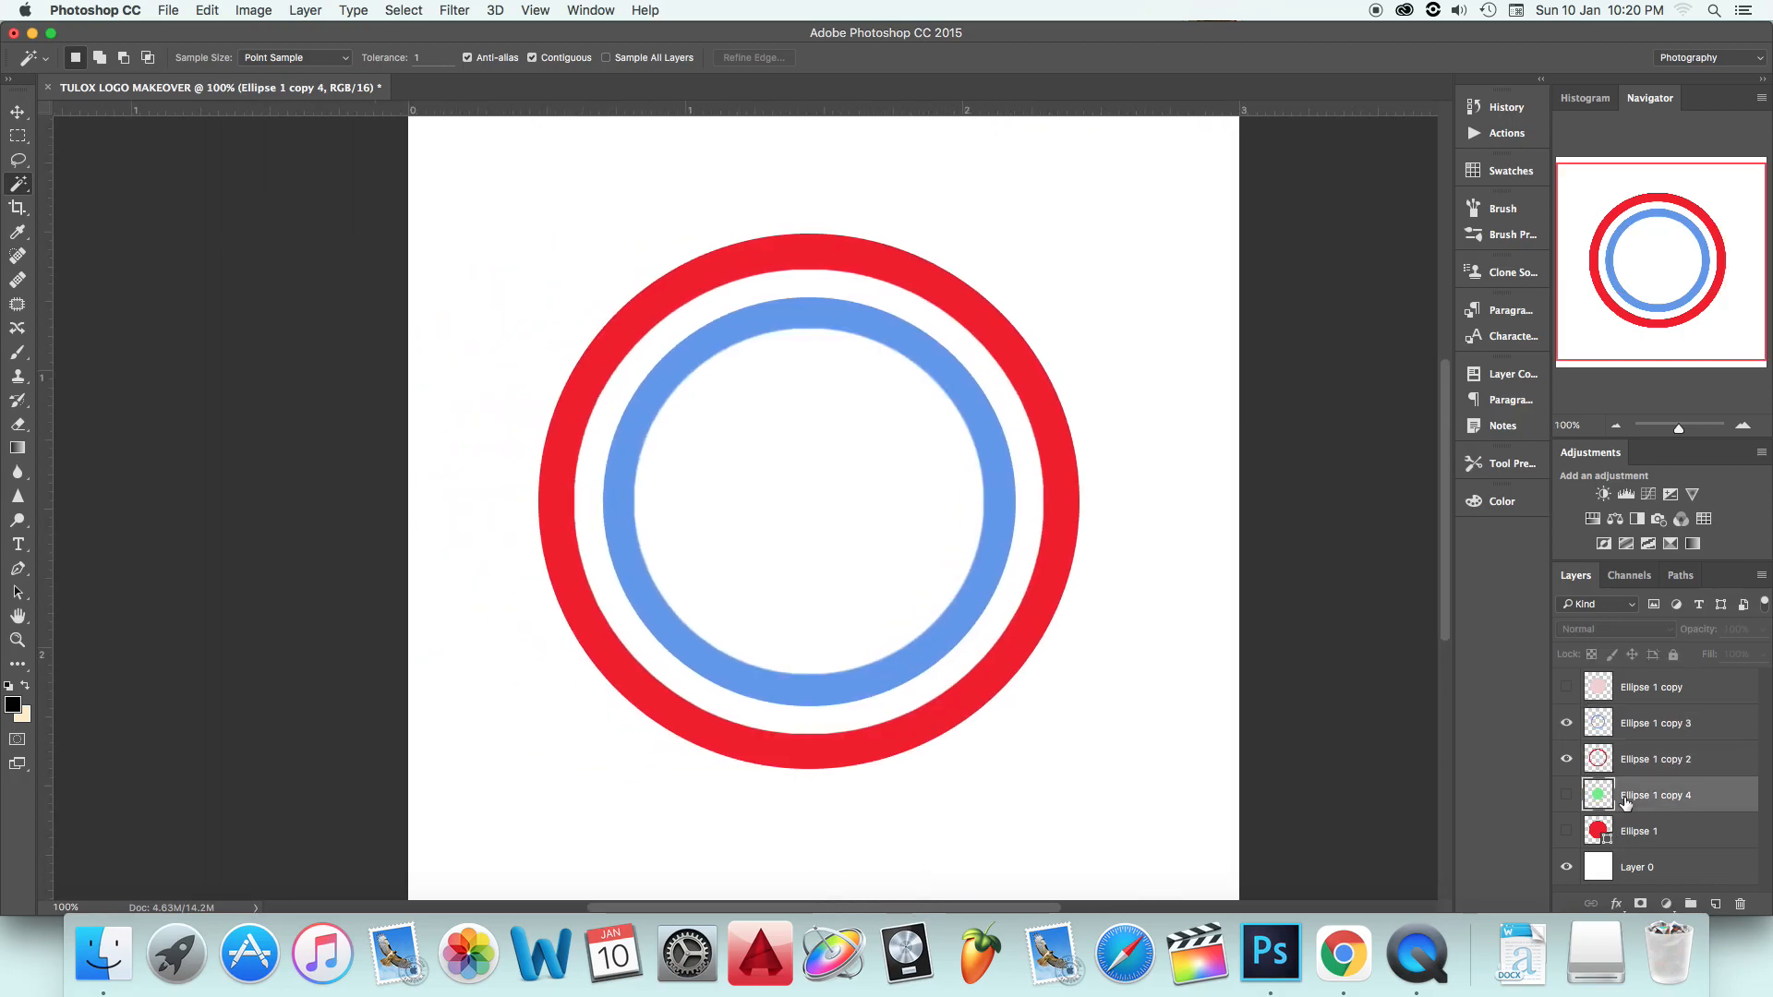
Step: Duplicate the solid red circle's layer as a hidden backup, and duplicate it again at the top of the layer stack
{"action": "right_click", "coordinate": [1625, 802]}
{"action": "left_click", "coordinate": [1478, 229]}
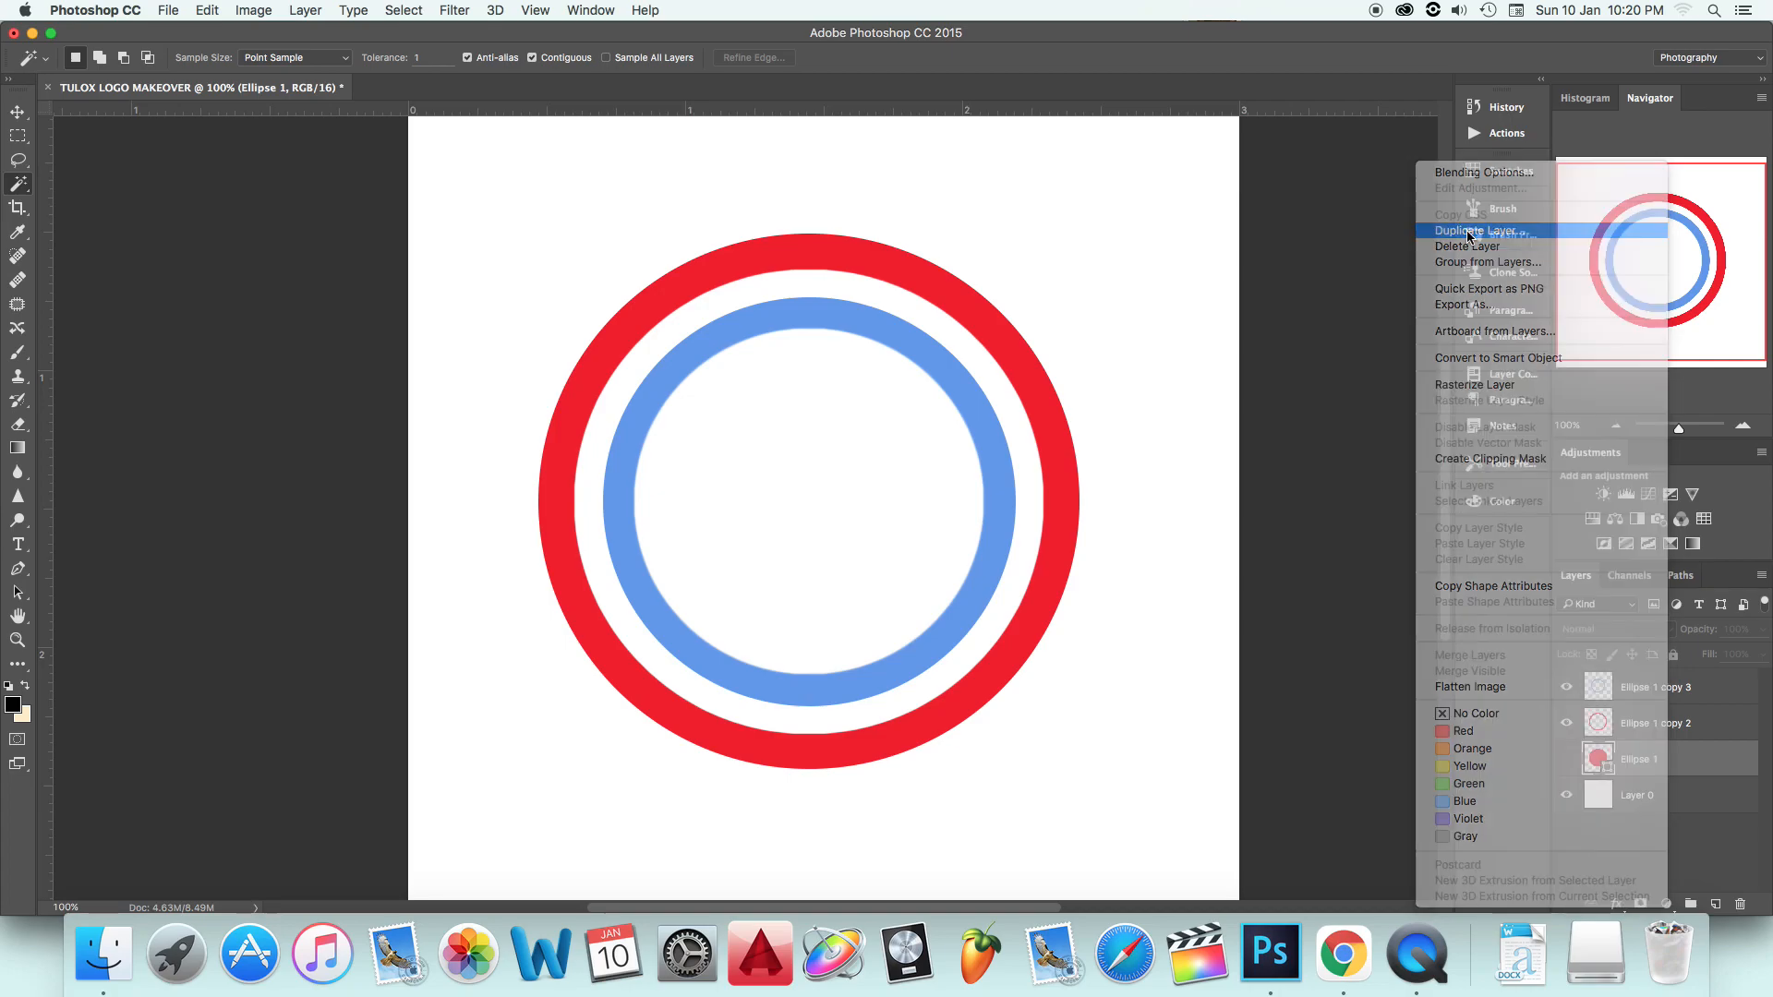
{"action": "right_click", "coordinate": [1653, 689]}
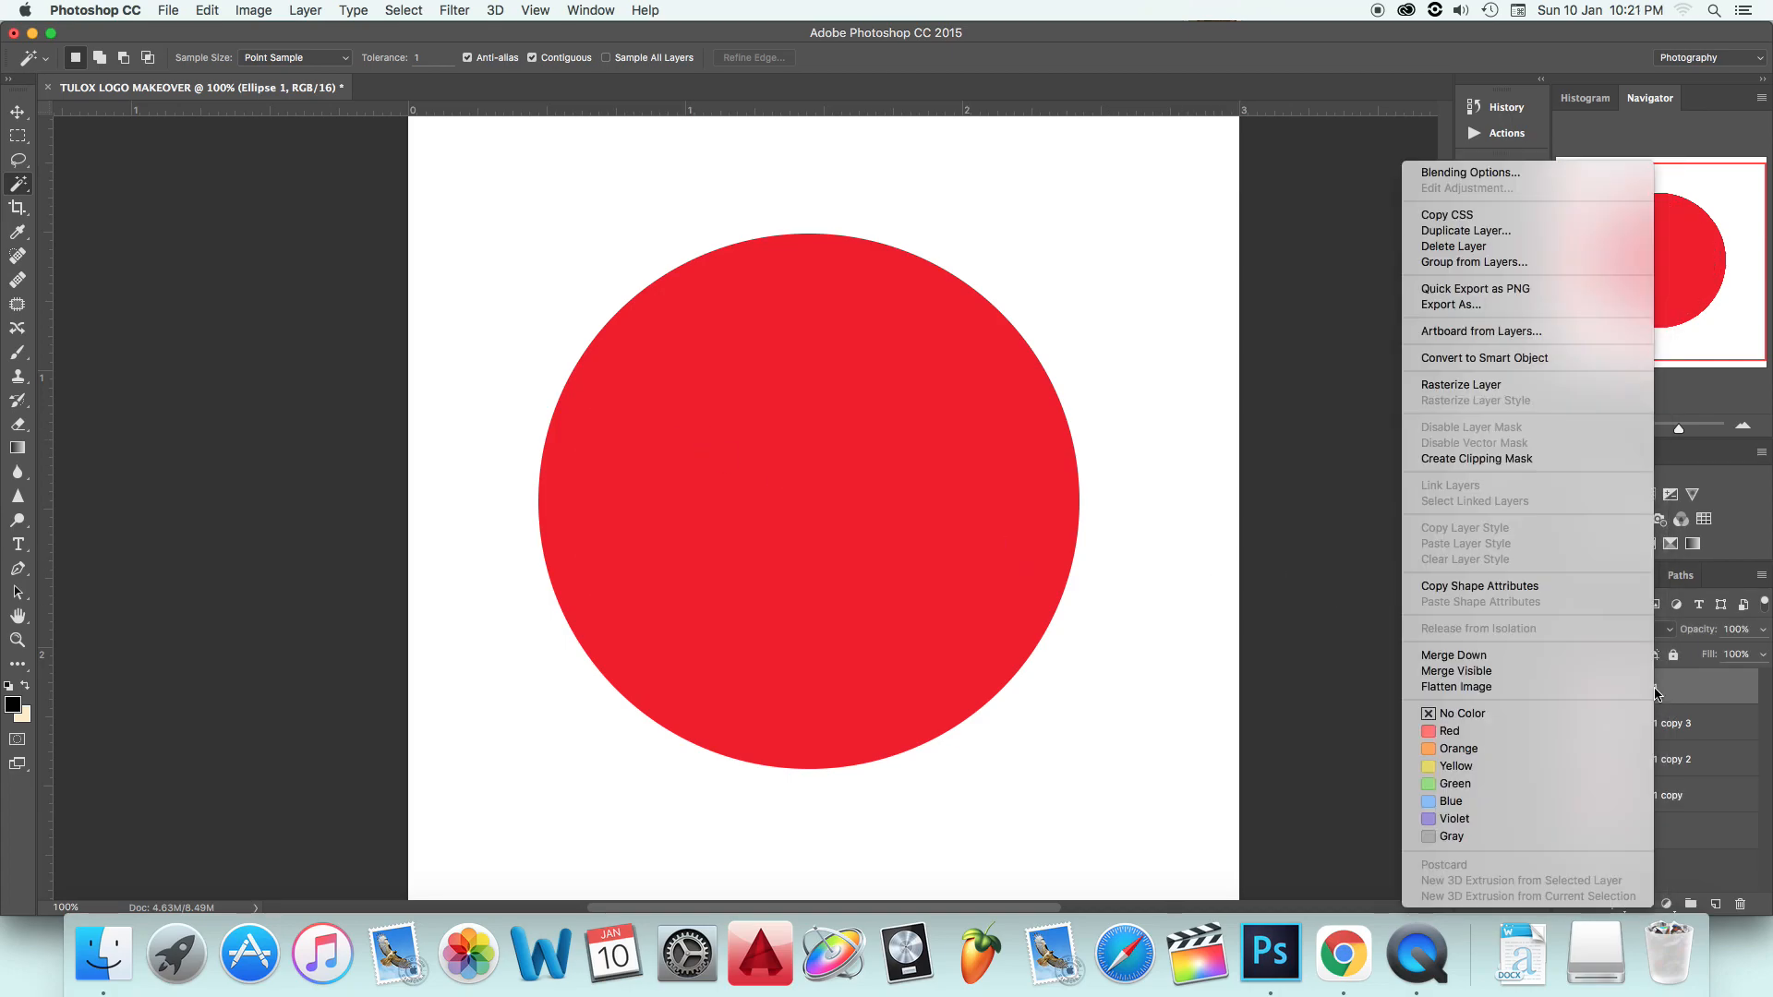
{"action": "left_click", "coordinate": [1483, 231]}
{"action": "left_click", "coordinate": [1085, 278]}
Step: Recolour the topmost circle cyan (#00eaff) and scale it about its centre to roughly 1.7 inches across, inside the red circle
{"action": "key", "text": "v"}
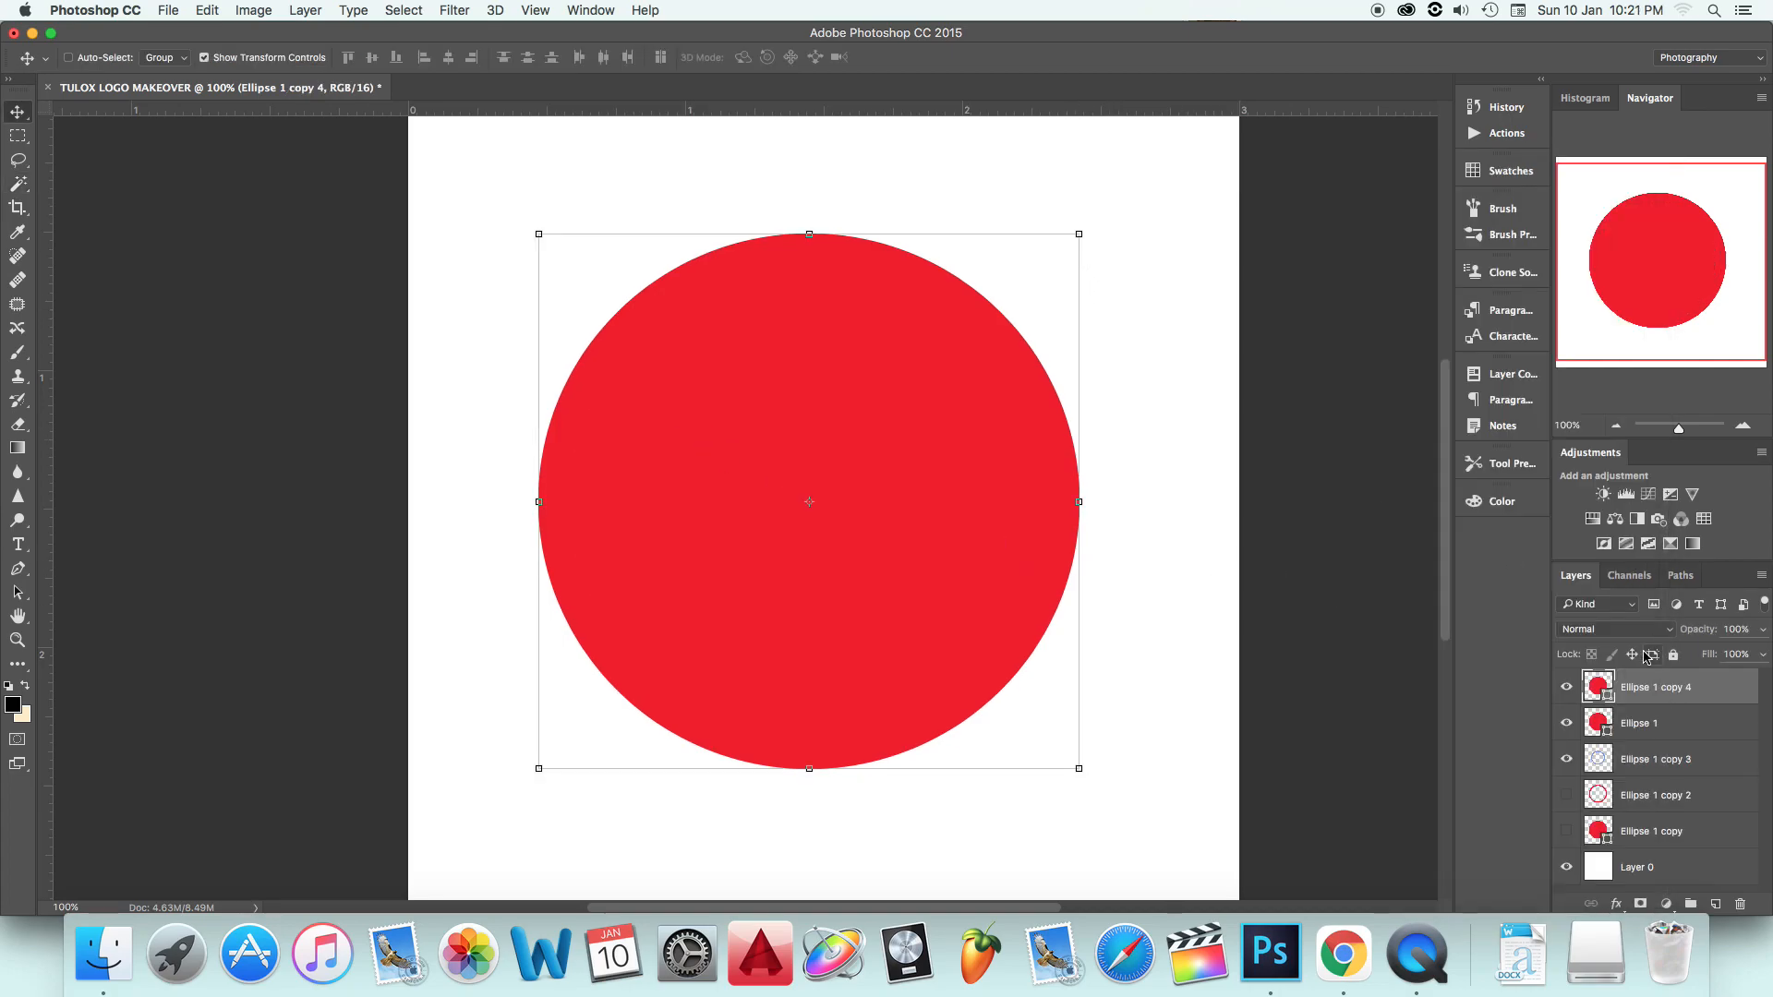
{"action": "double_click", "coordinate": [1606, 693]}
{"action": "key", "text": "super+v"}
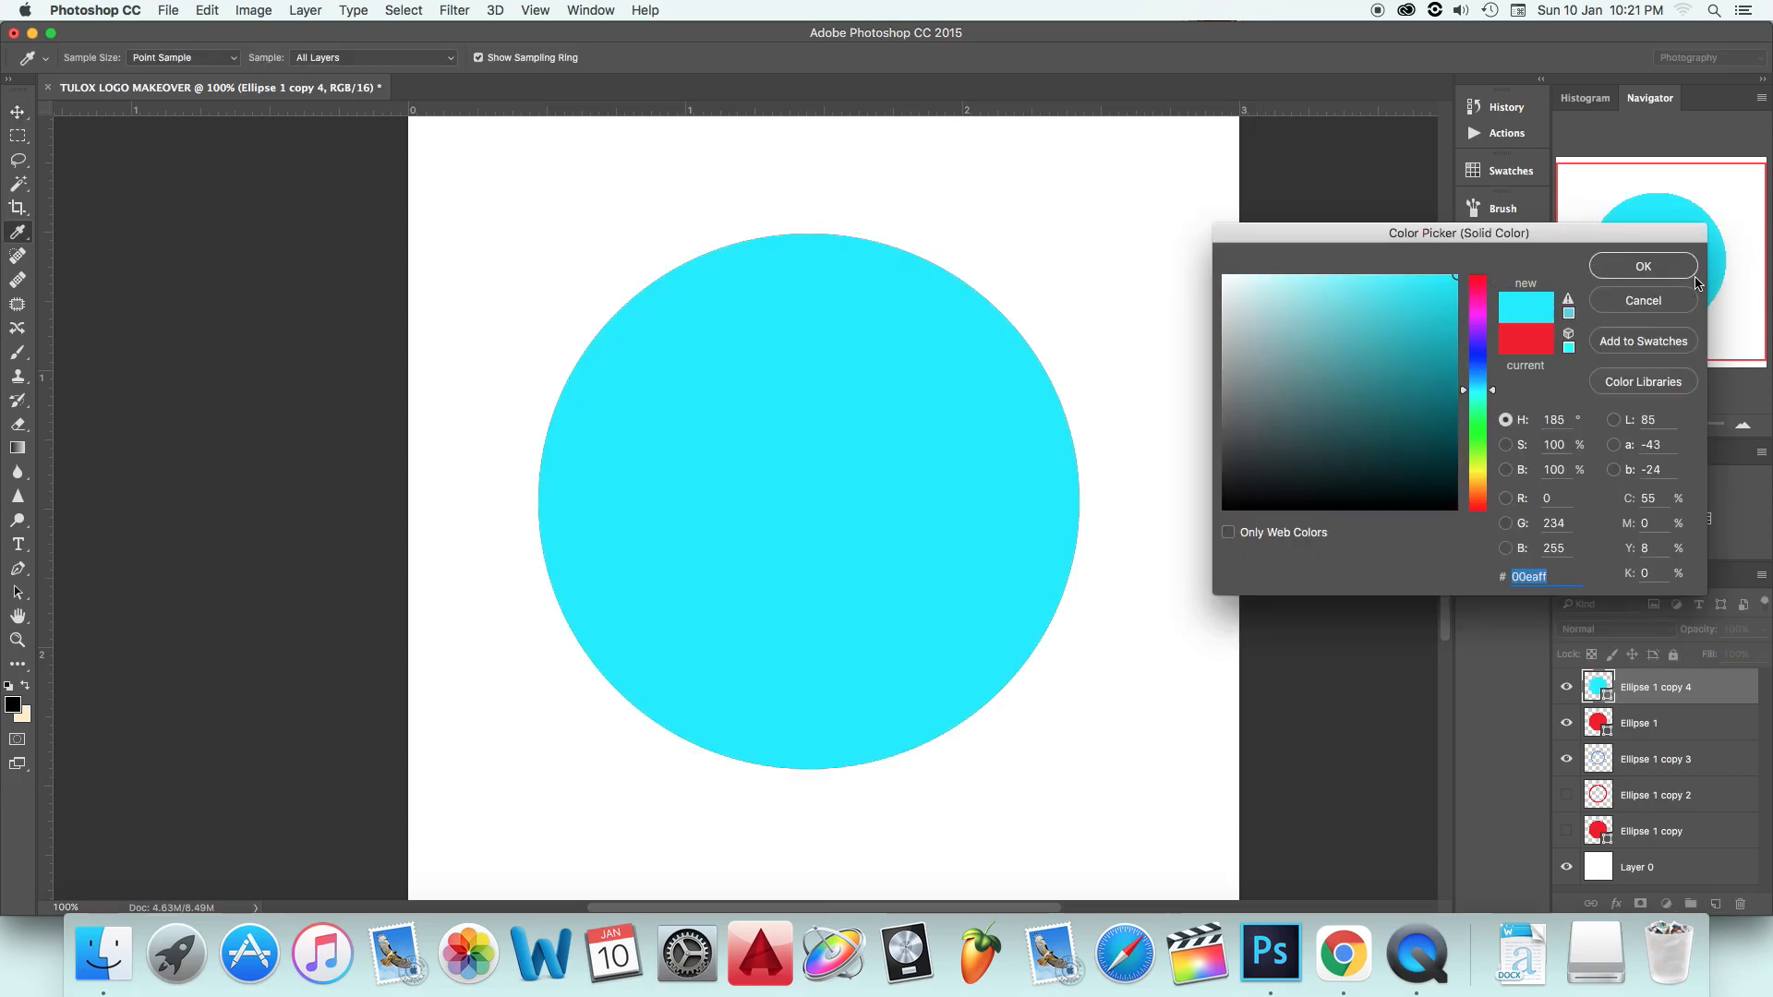
{"action": "left_click", "coordinate": [1643, 267]}
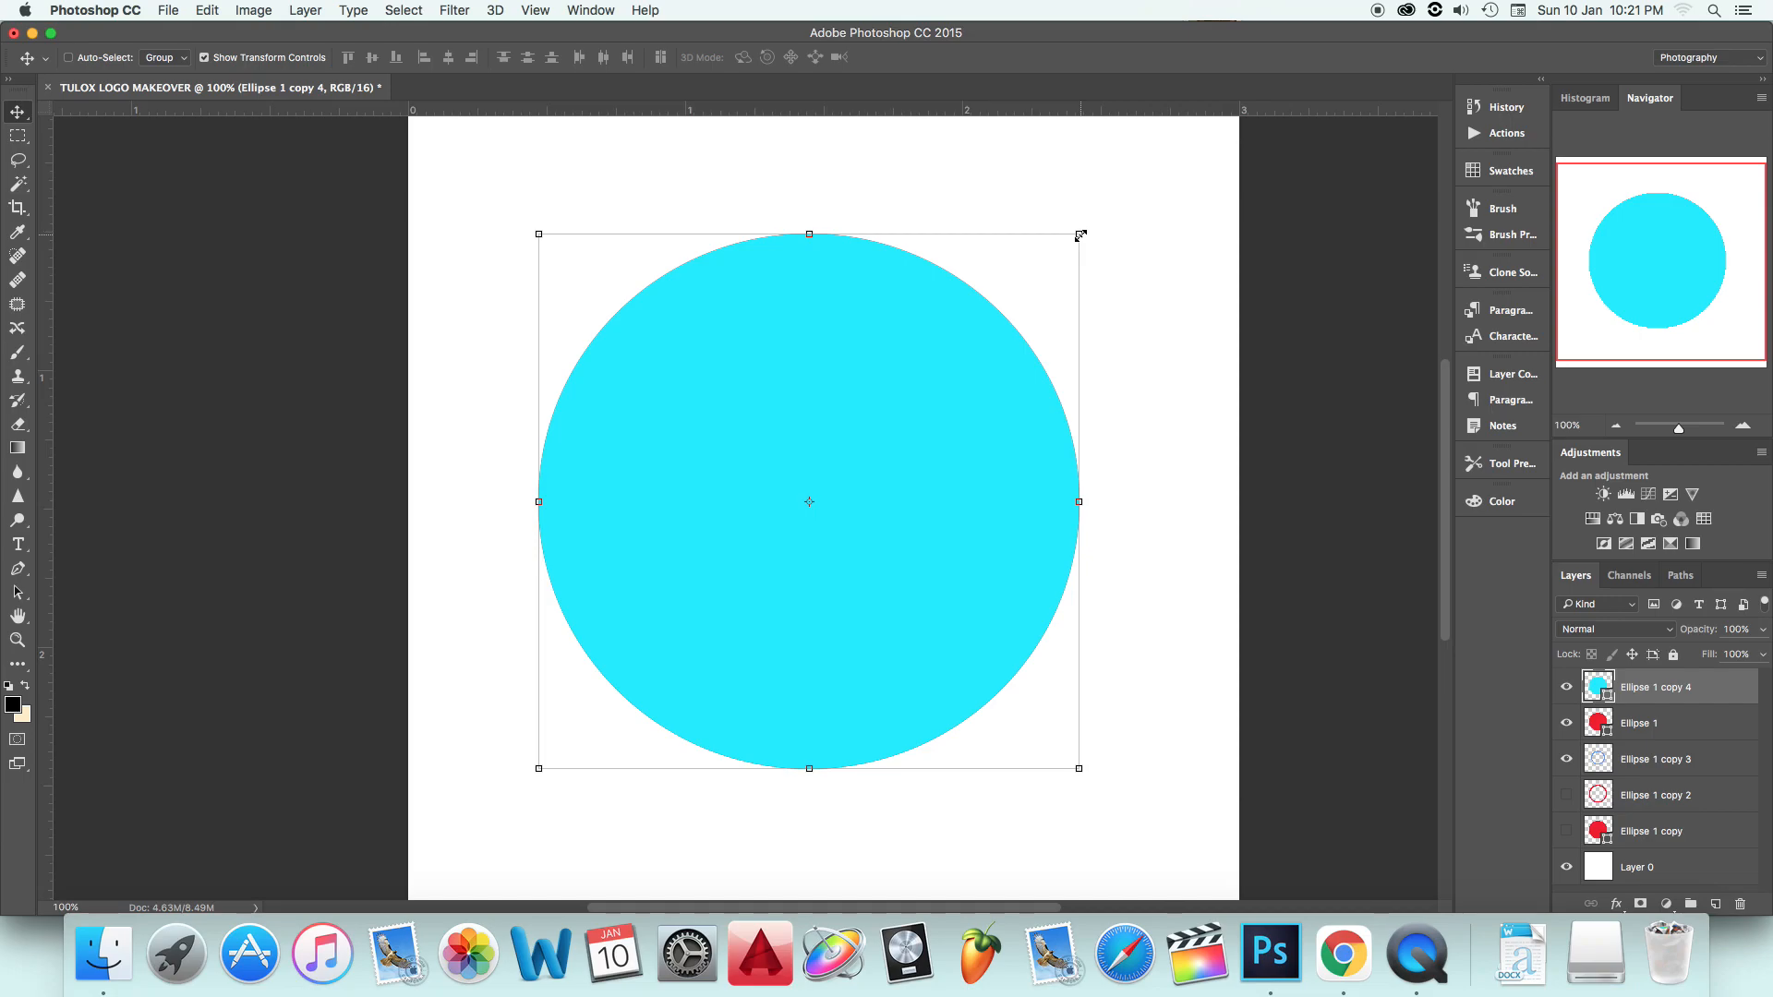
{"action": "left_click_drag", "start_coordinate": [1080, 235], "coordinate": [1014, 294]}
{"action": "mouse_move", "coordinate": [807, 379]}
{"action": "left_mouse_down"}
{"action": "mouse_move", "coordinate": [827, 363]}
{"action": "mouse_move", "coordinate": [801, 384]}
{"action": "left_mouse_up"}
{"action": "left_click", "coordinate": [849, 57]}
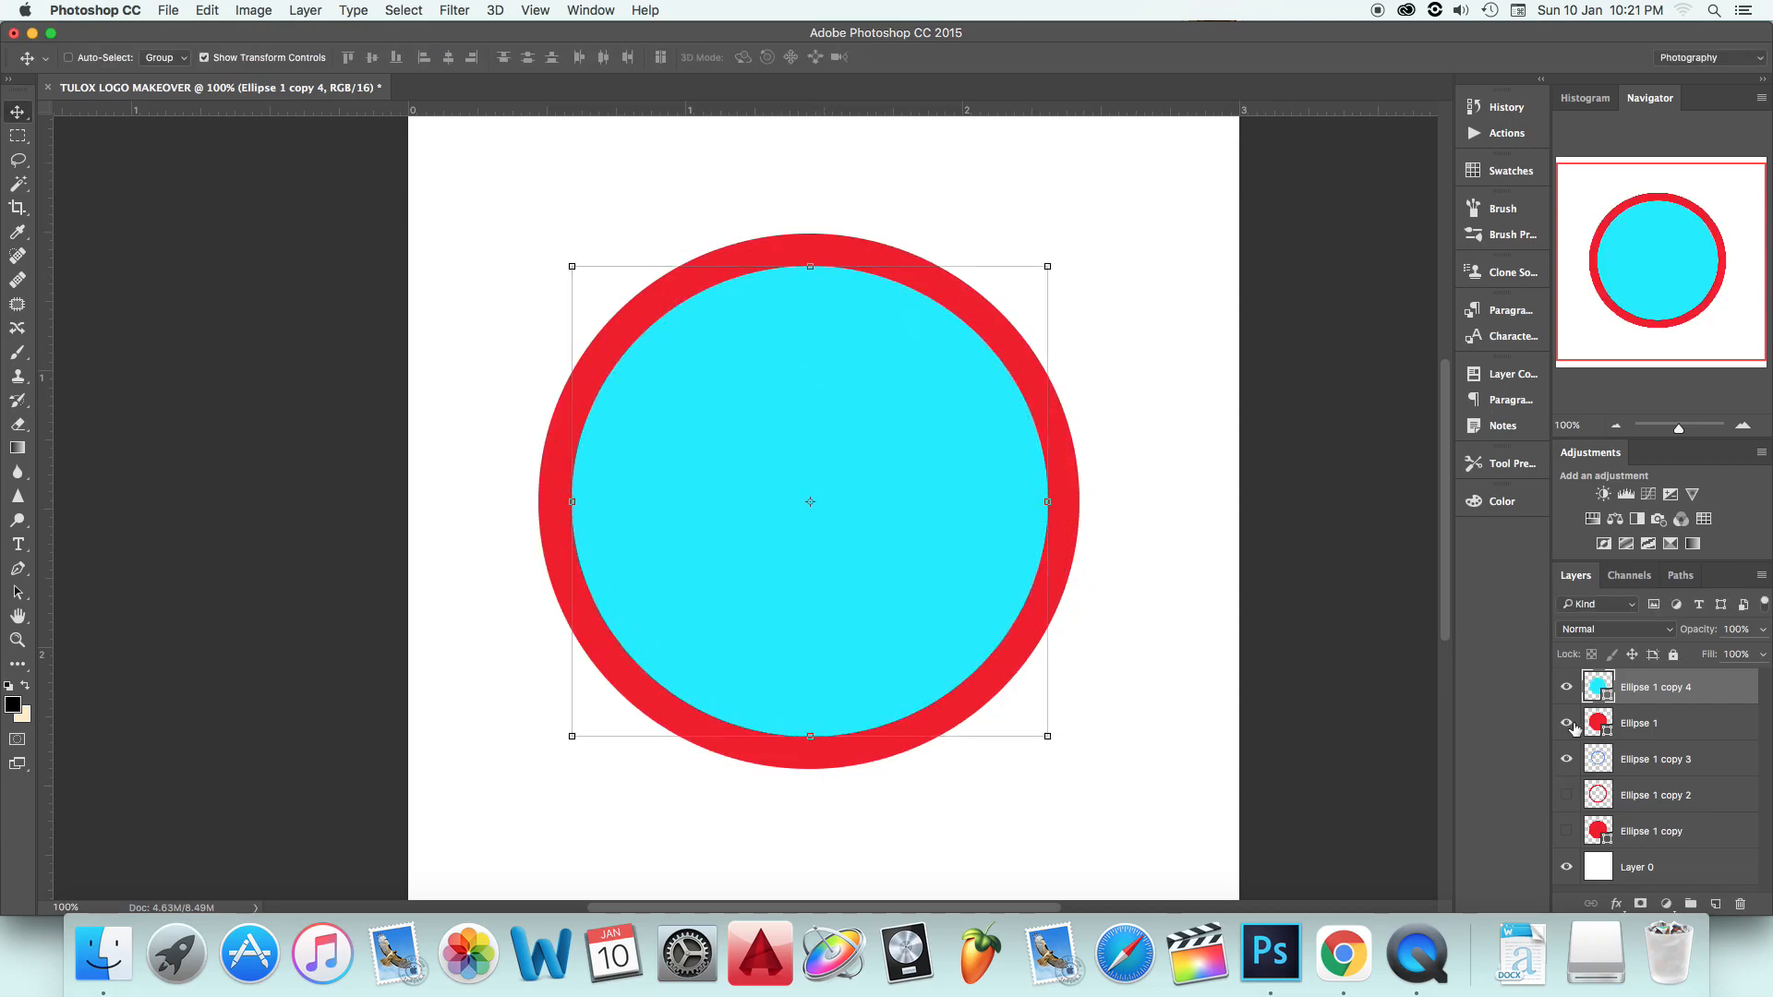
Step: Show the outer red ring and scale the cyan and red circles down together, making the red one about 1 inch across inside the blue ring
{"action": "left_click", "coordinate": [1634, 723]}
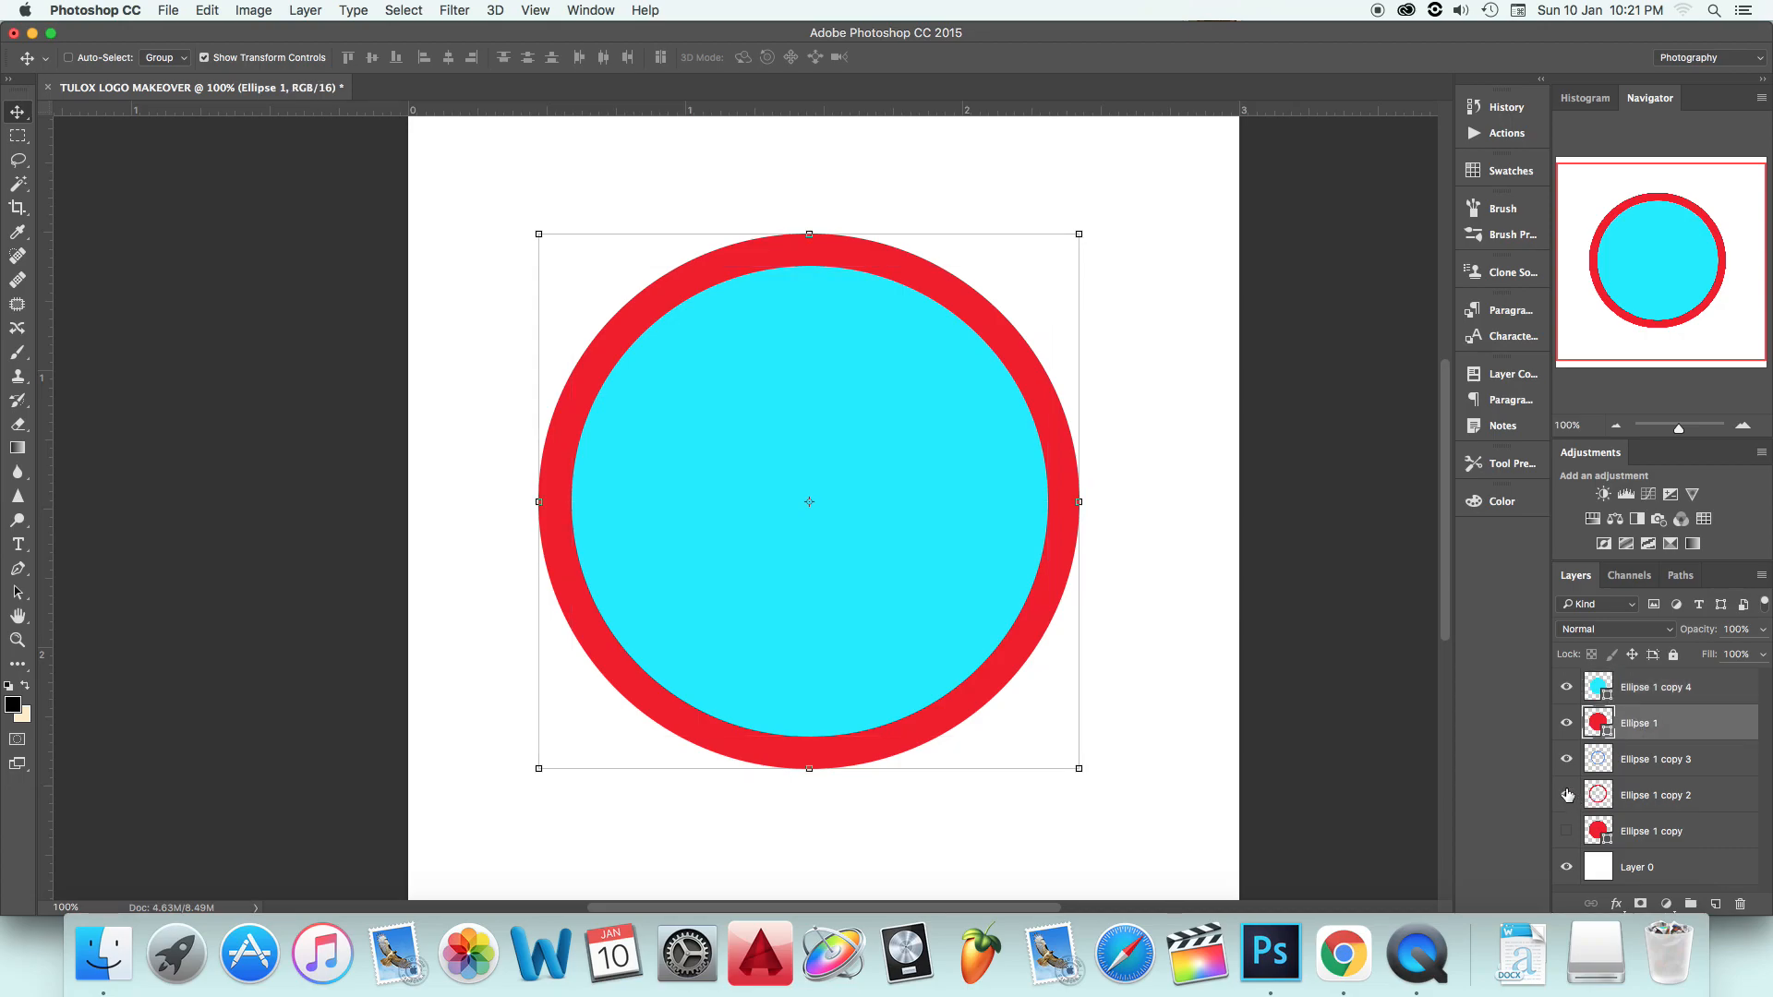
{"action": "left_click", "coordinate": [1643, 693]}
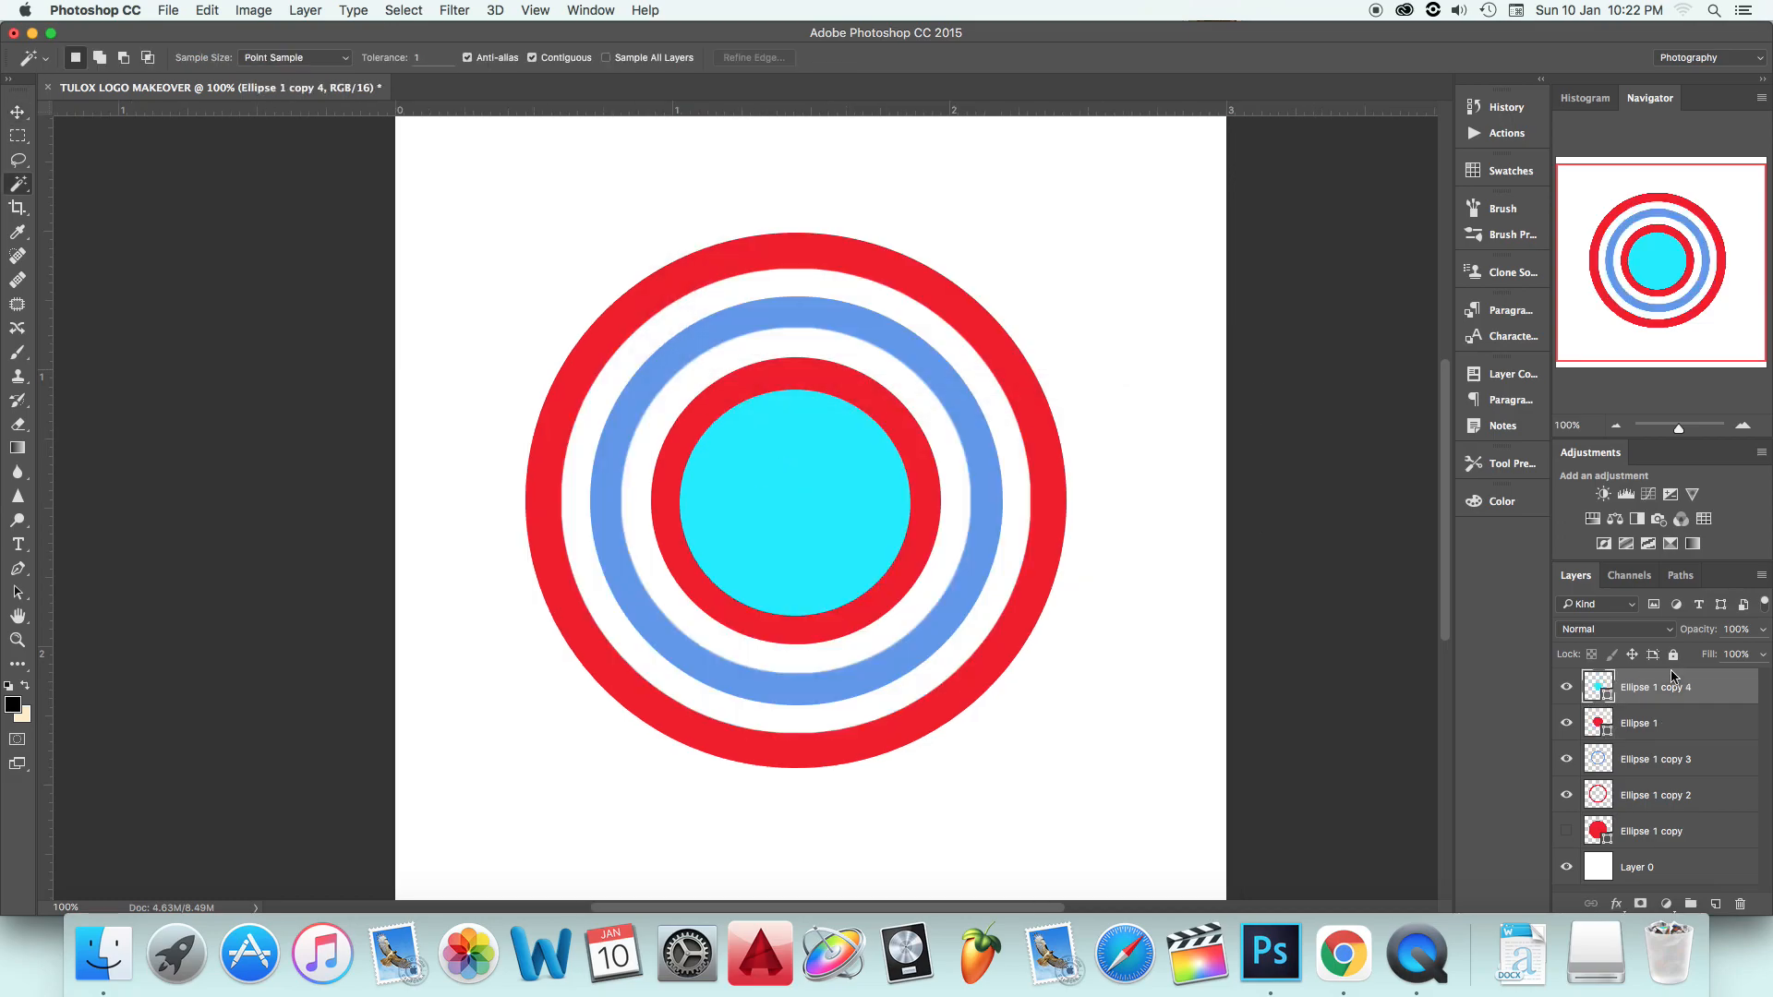
Step: Rasterize the cyan circle's layer and select the circle with the Magic Wand tool
{"action": "right_click", "coordinate": [1674, 682]}
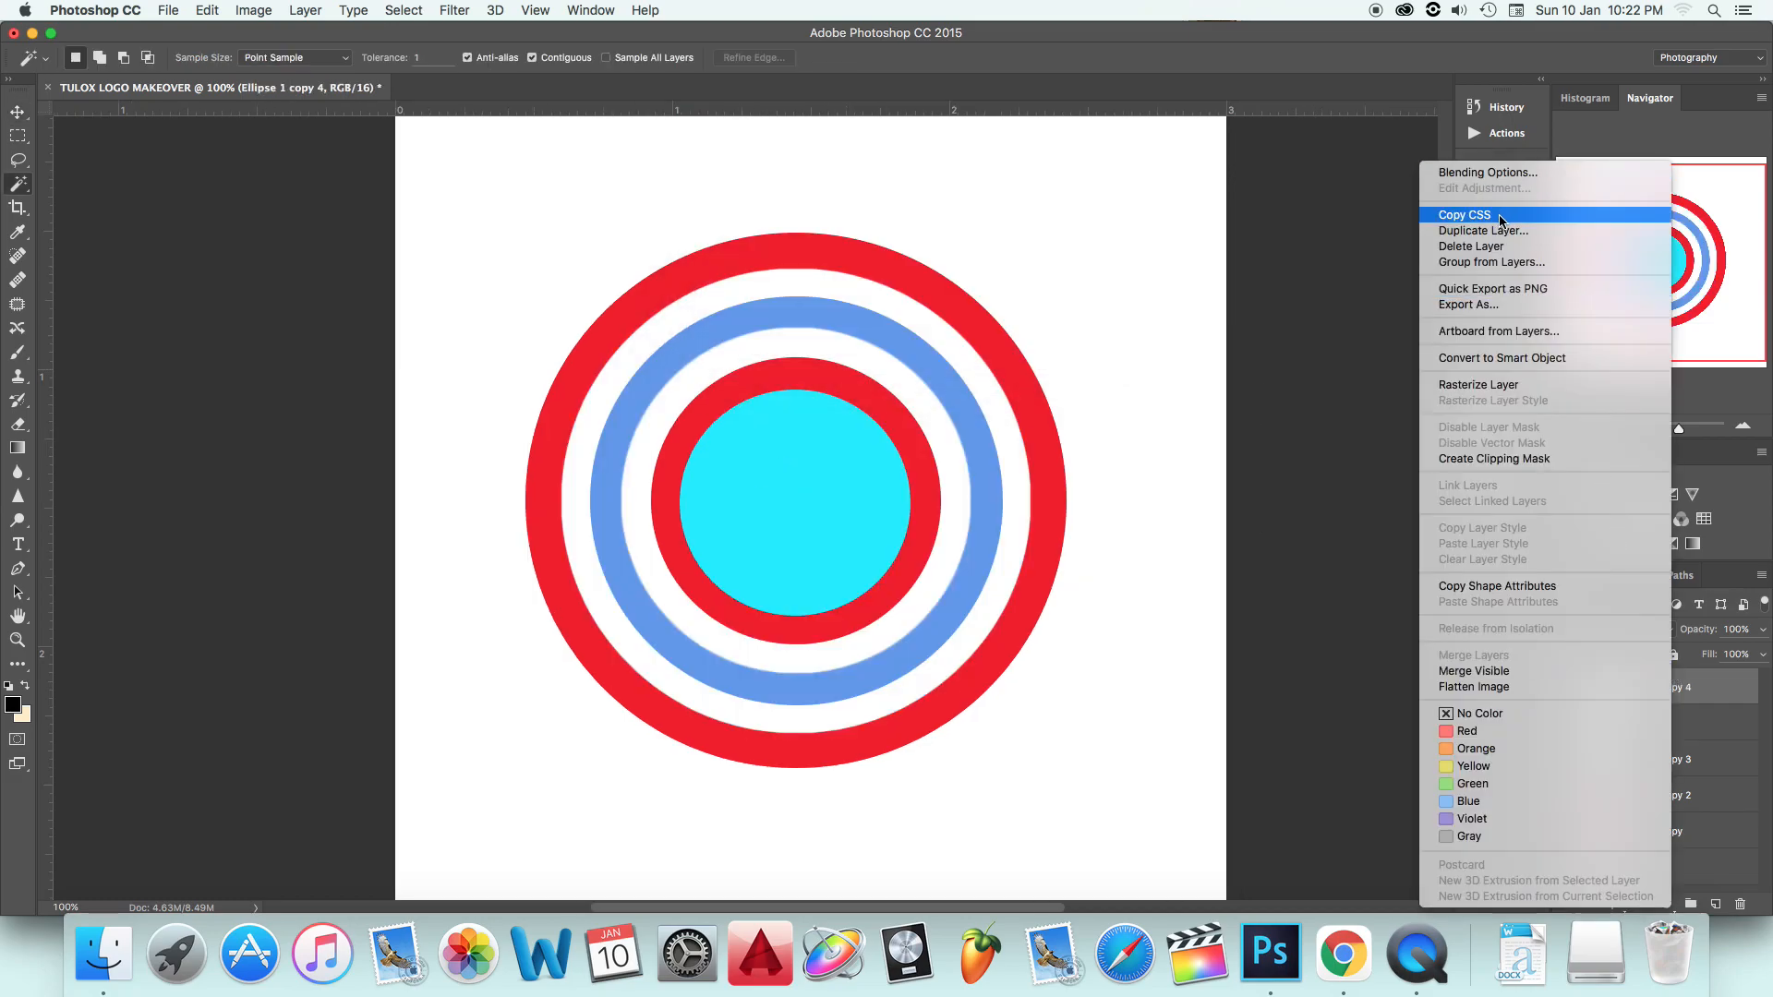
{"action": "left_click", "coordinate": [1495, 384]}
{"action": "left_click", "coordinate": [661, 459]}
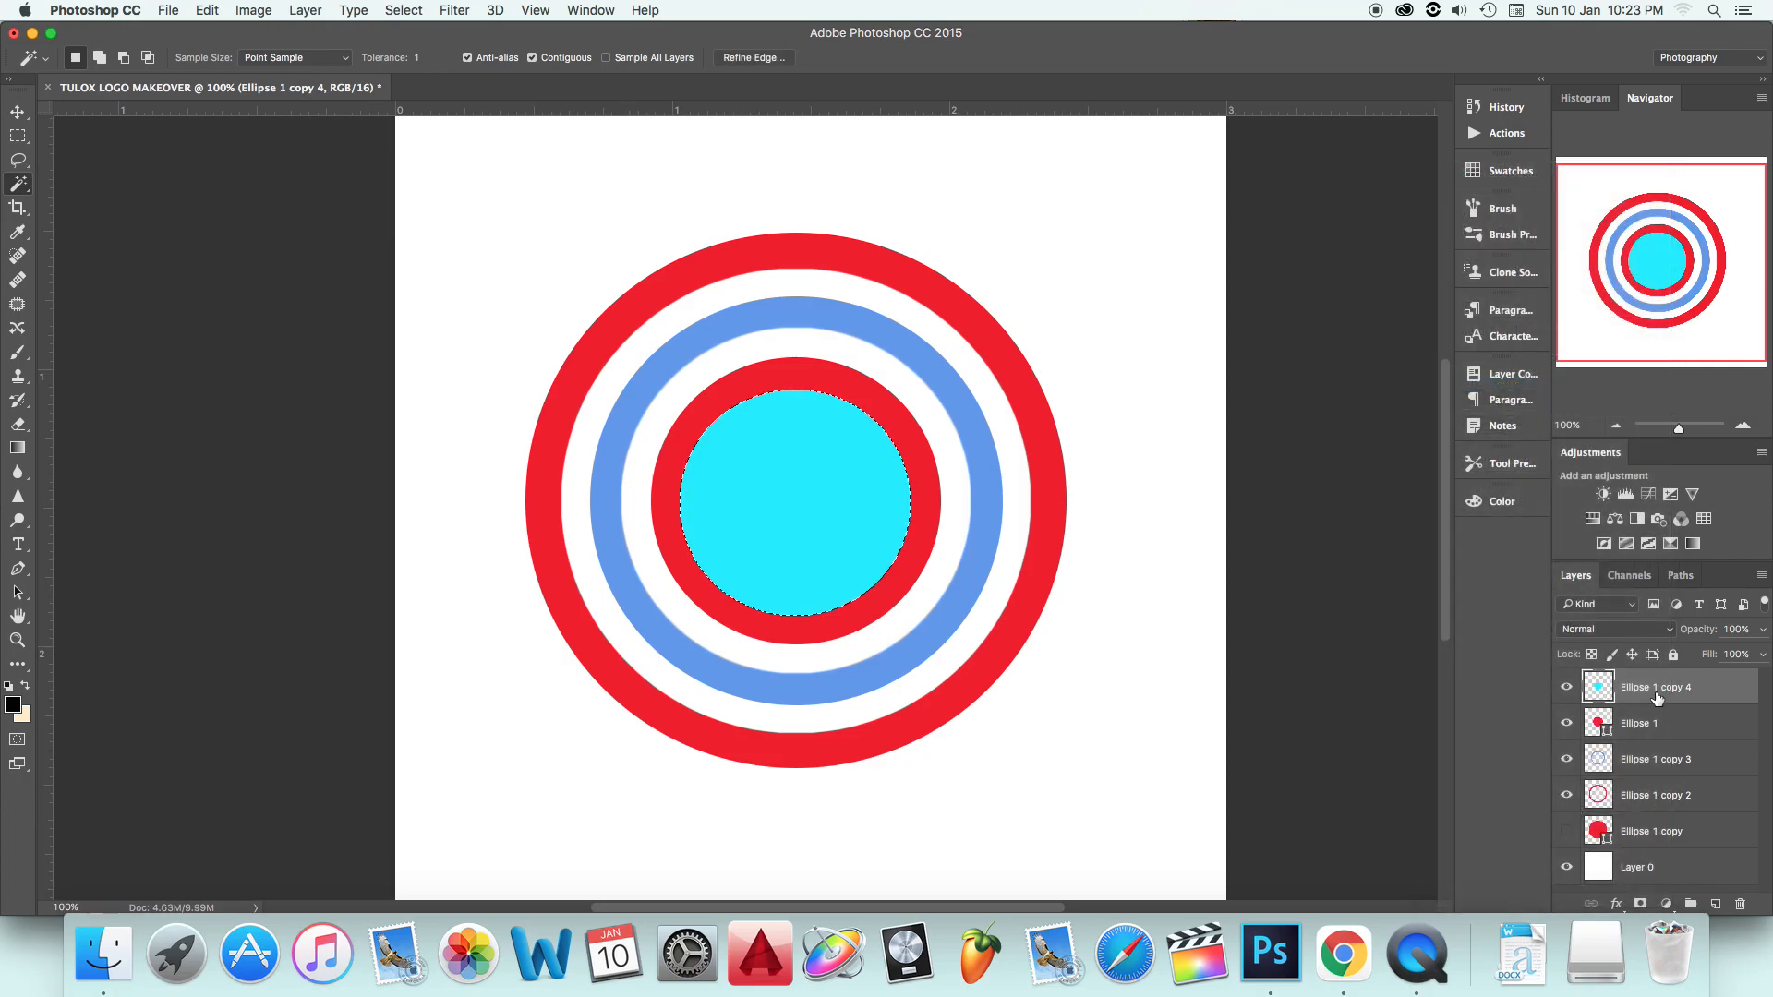
Step: Refine the cyan circle's selection edge with Smooth 6, Feather 1.2 px, Contrast 43% and Shift Edge -33%
{"action": "left_click", "coordinate": [404, 10]}
{"action": "mouse_move", "coordinate": [487, 262]}
{"action": "left_click", "coordinate": [624, 277]}
{"action": "left_click", "coordinate": [754, 58]}
{"action": "key", "text": "super+equal"}
{"action": "key", "text": "super+equal"}
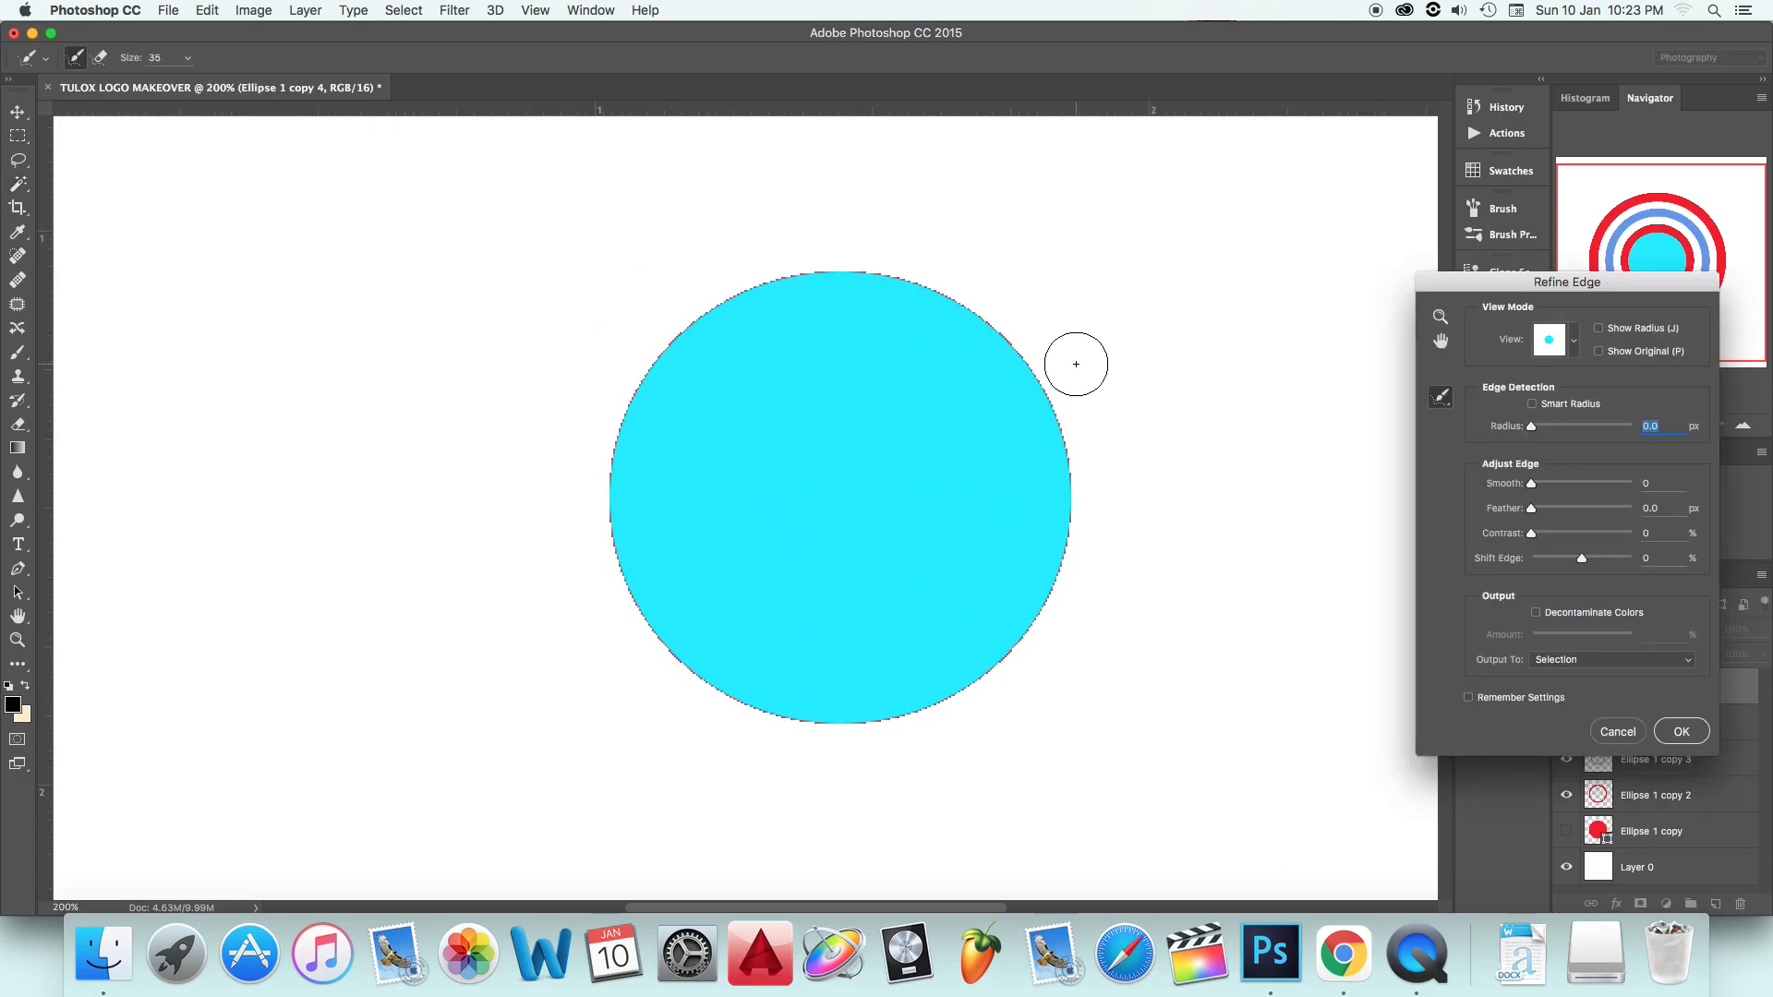
{"action": "left_click_drag", "start_coordinate": [1531, 483], "coordinate": [1539, 489]}
{"action": "left_click_drag", "start_coordinate": [1531, 508], "coordinate": [1574, 535]}
{"action": "left_click_drag", "start_coordinate": [1582, 558], "coordinate": [1566, 563]}
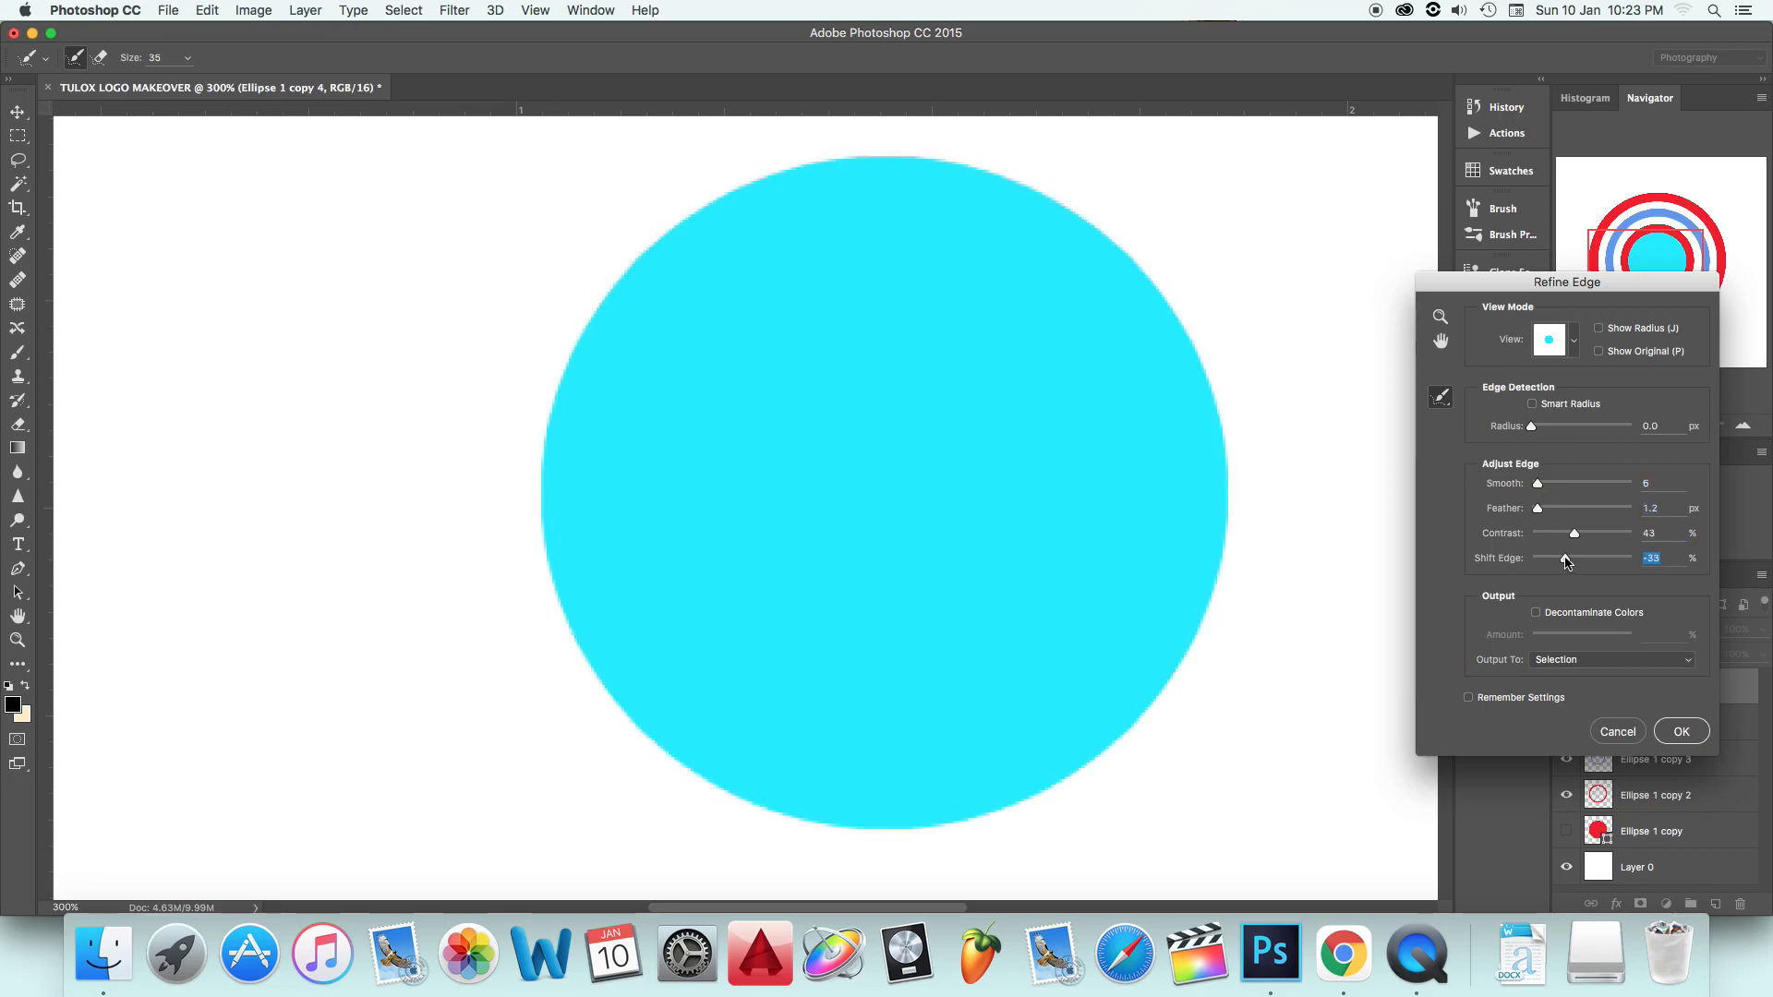
{"action": "left_click", "coordinate": [1680, 729]}
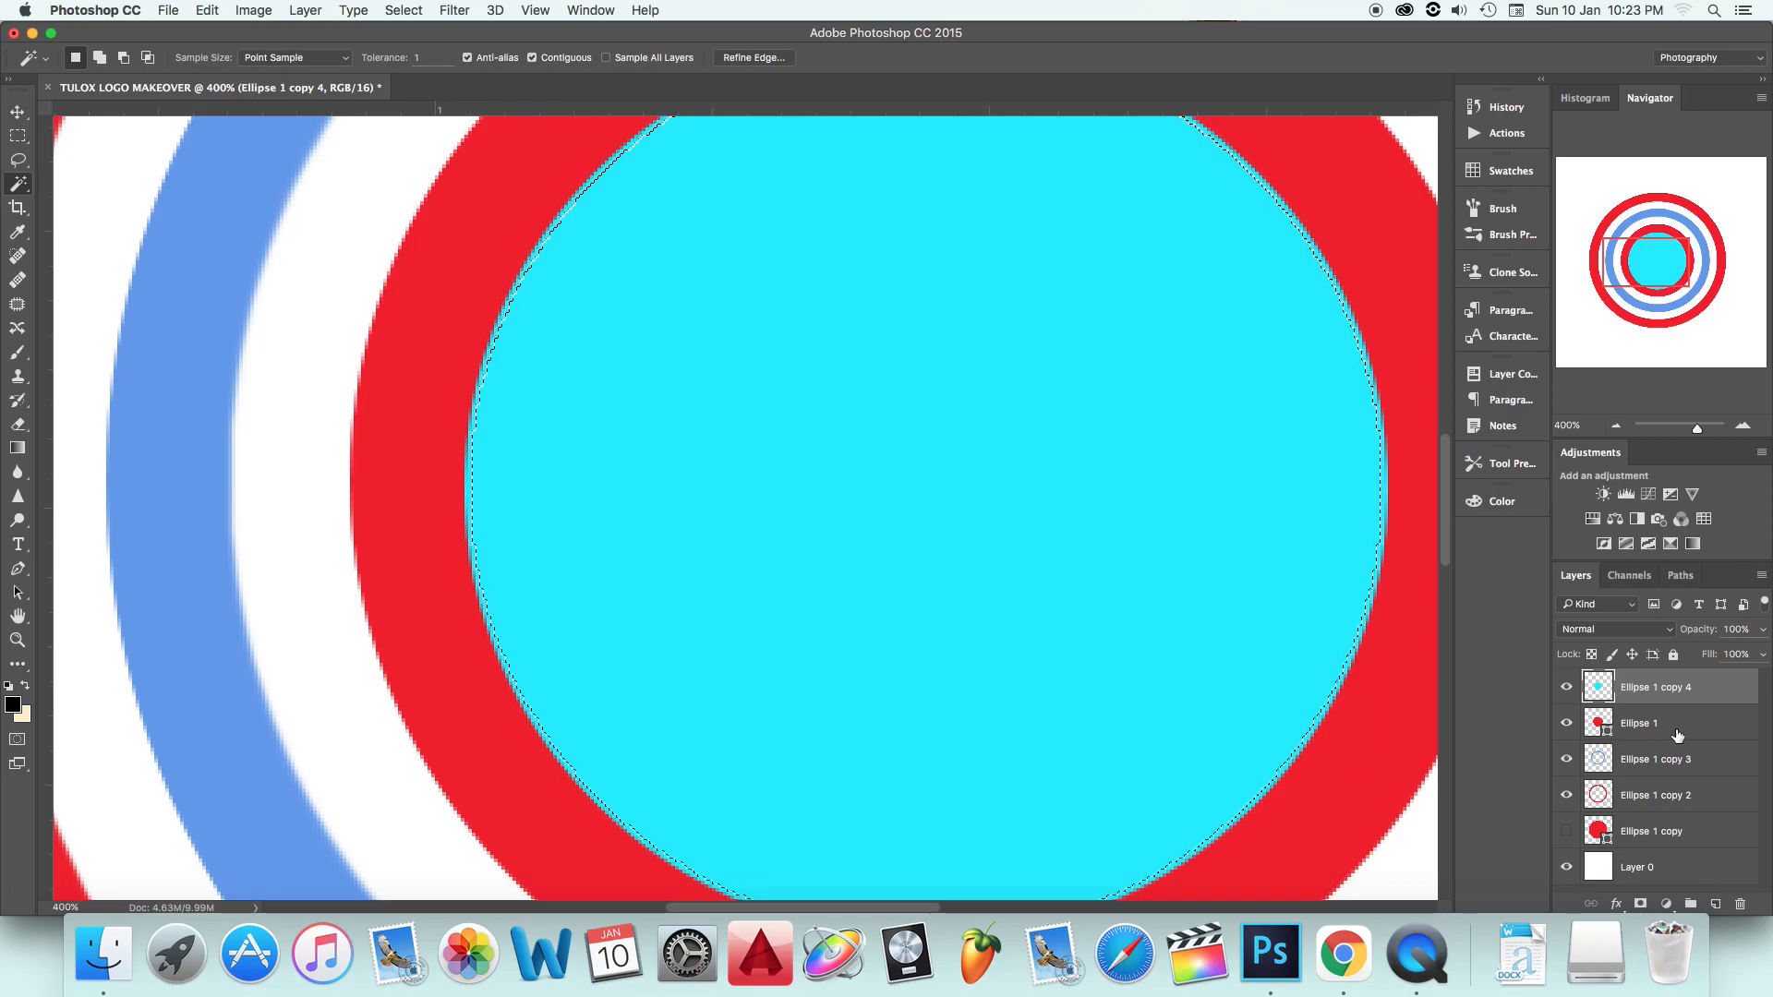
Step: Expand the selection around the cyan circle by 1 pixel
{"action": "left_click", "coordinate": [416, 11]}
{"action": "mouse_move", "coordinate": [545, 260]}
{"action": "left_click", "coordinate": [623, 296]}
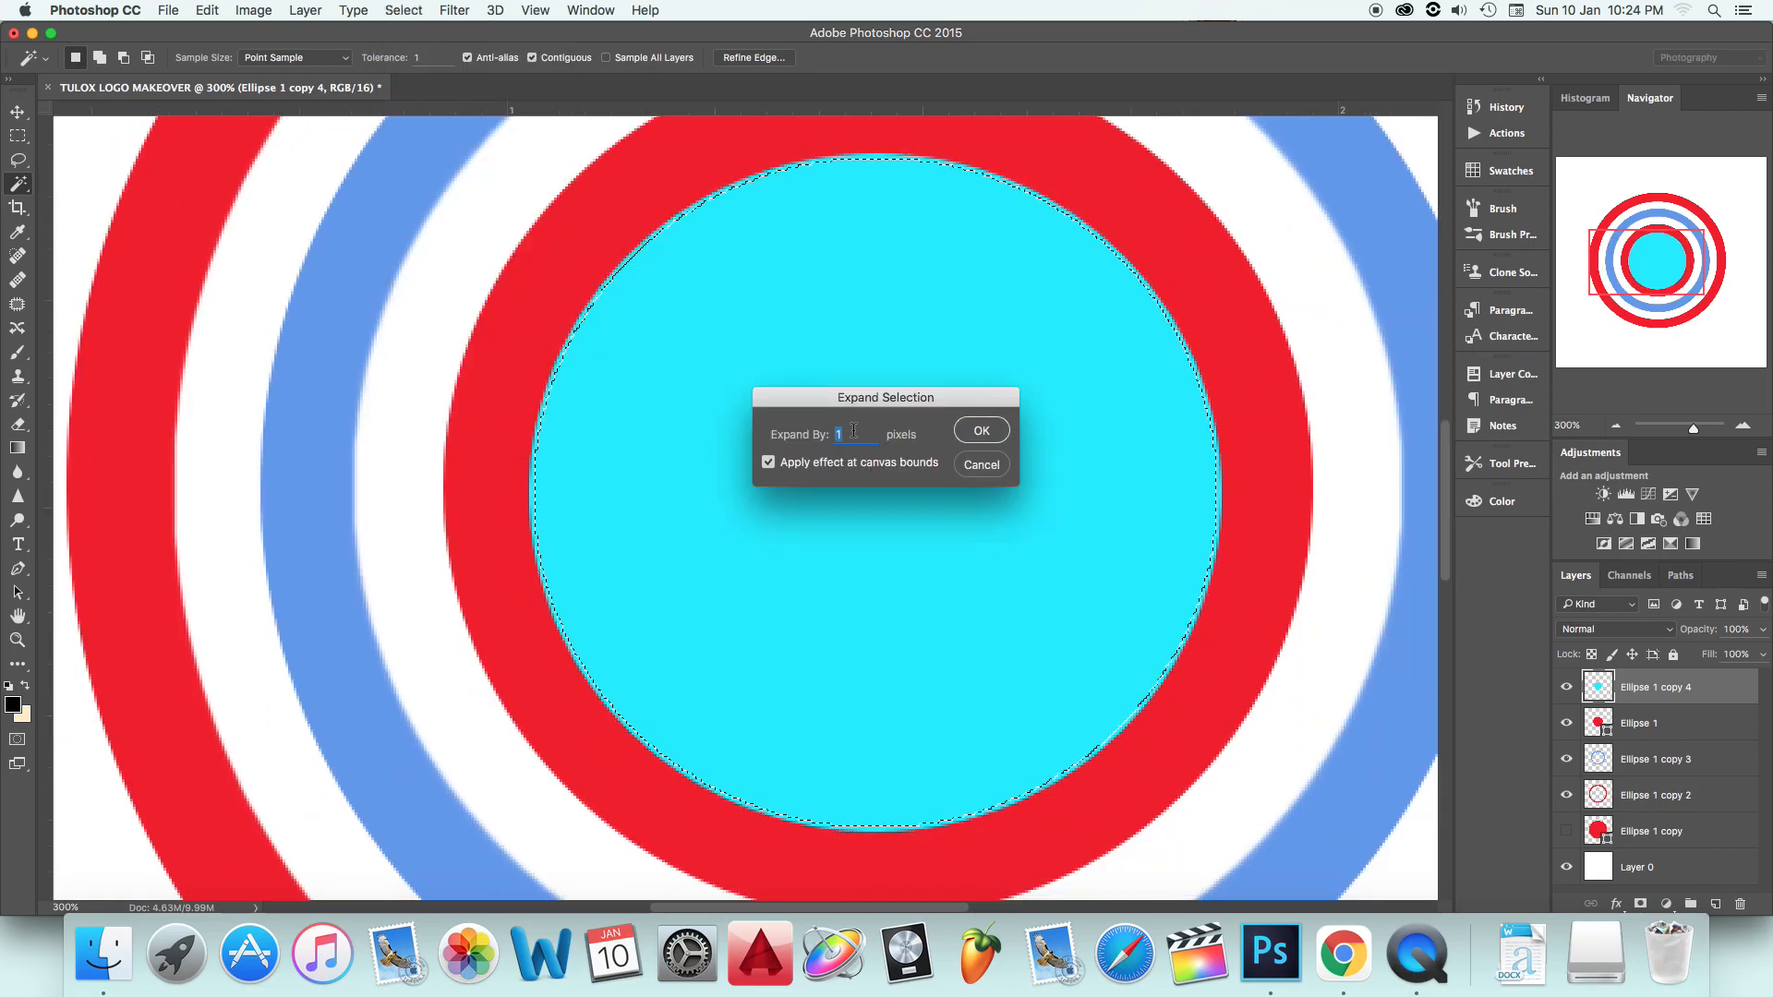
{"action": "key", "text": "Return"}
Step: Rasterize the inner red circle's layer and cut the selected circular area out of it
{"action": "key", "text": "super+minus"}
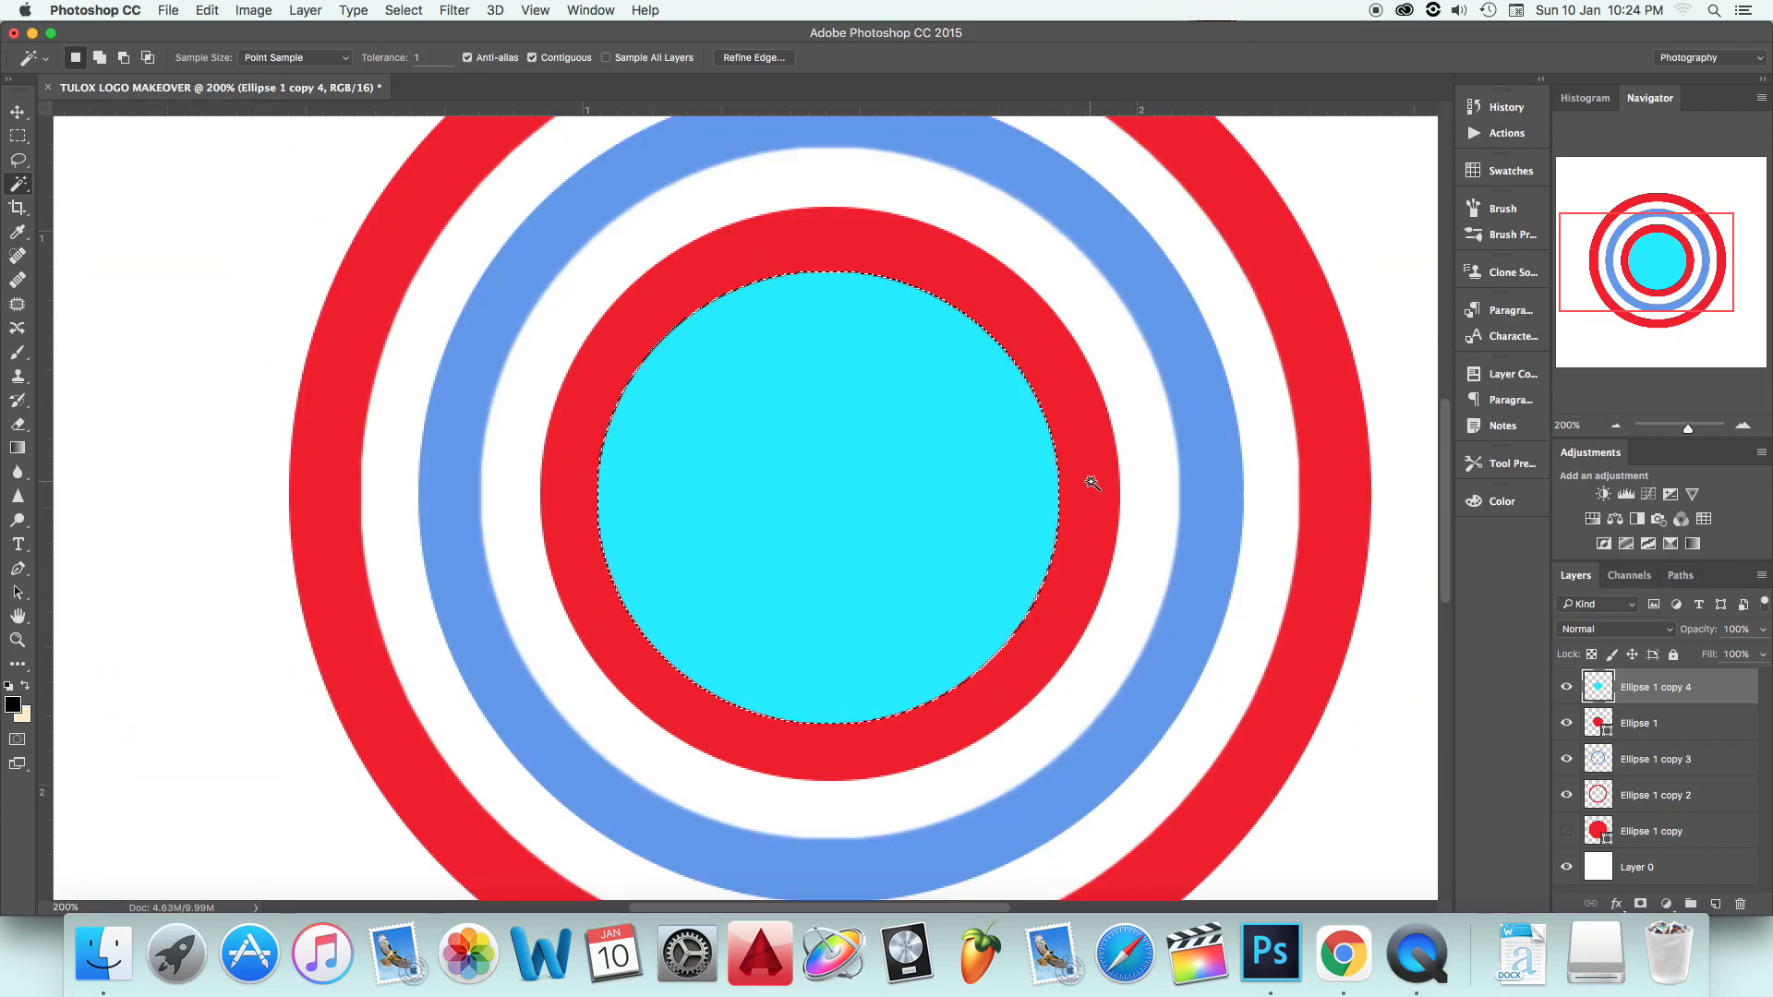
{"action": "key", "text": "super+minus"}
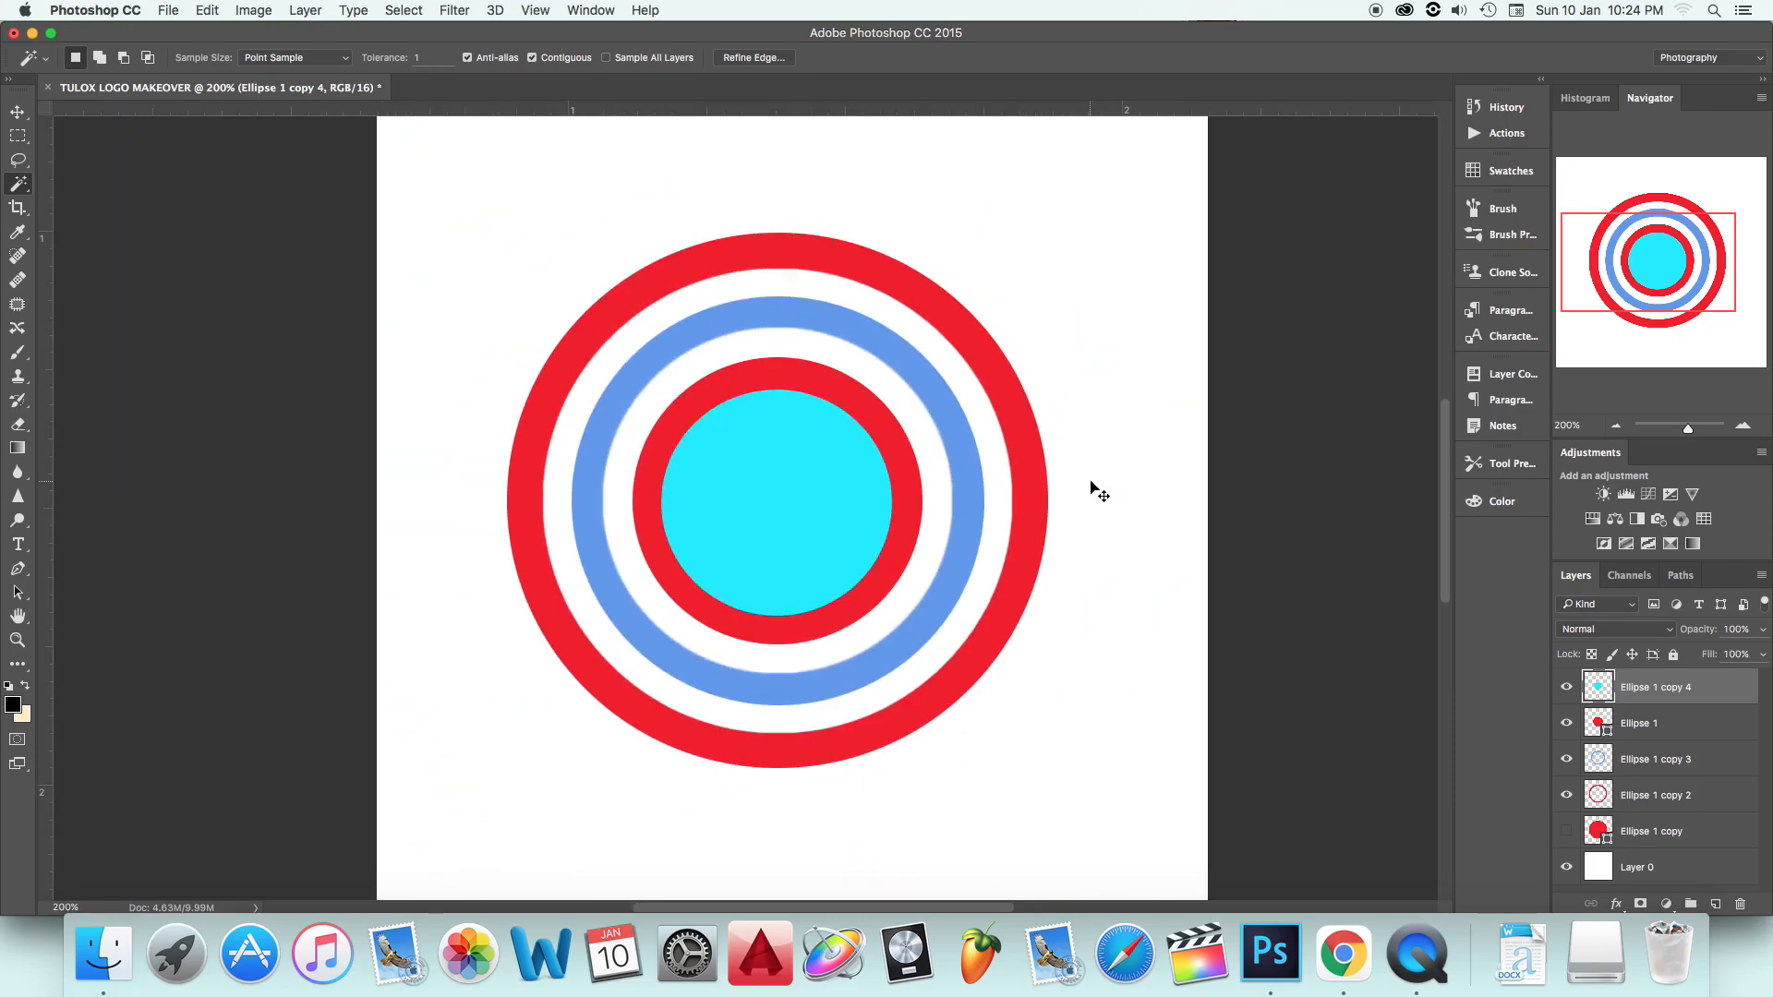
{"action": "left_click", "coordinate": [1648, 723]}
{"action": "right_click", "coordinate": [1649, 723]}
{"action": "left_click", "coordinate": [1467, 385]}
{"action": "left_click", "coordinate": [207, 10]}
{"action": "left_click", "coordinate": [247, 123]}
Step: Delete the cyan circle's layer and the hidden backup layer of the solid red circle
{"action": "scroll", "coordinate": [705, 247], "scroll_direction": "right", "scroll_amount": 3}
{"action": "left_click", "coordinate": [1566, 687]}
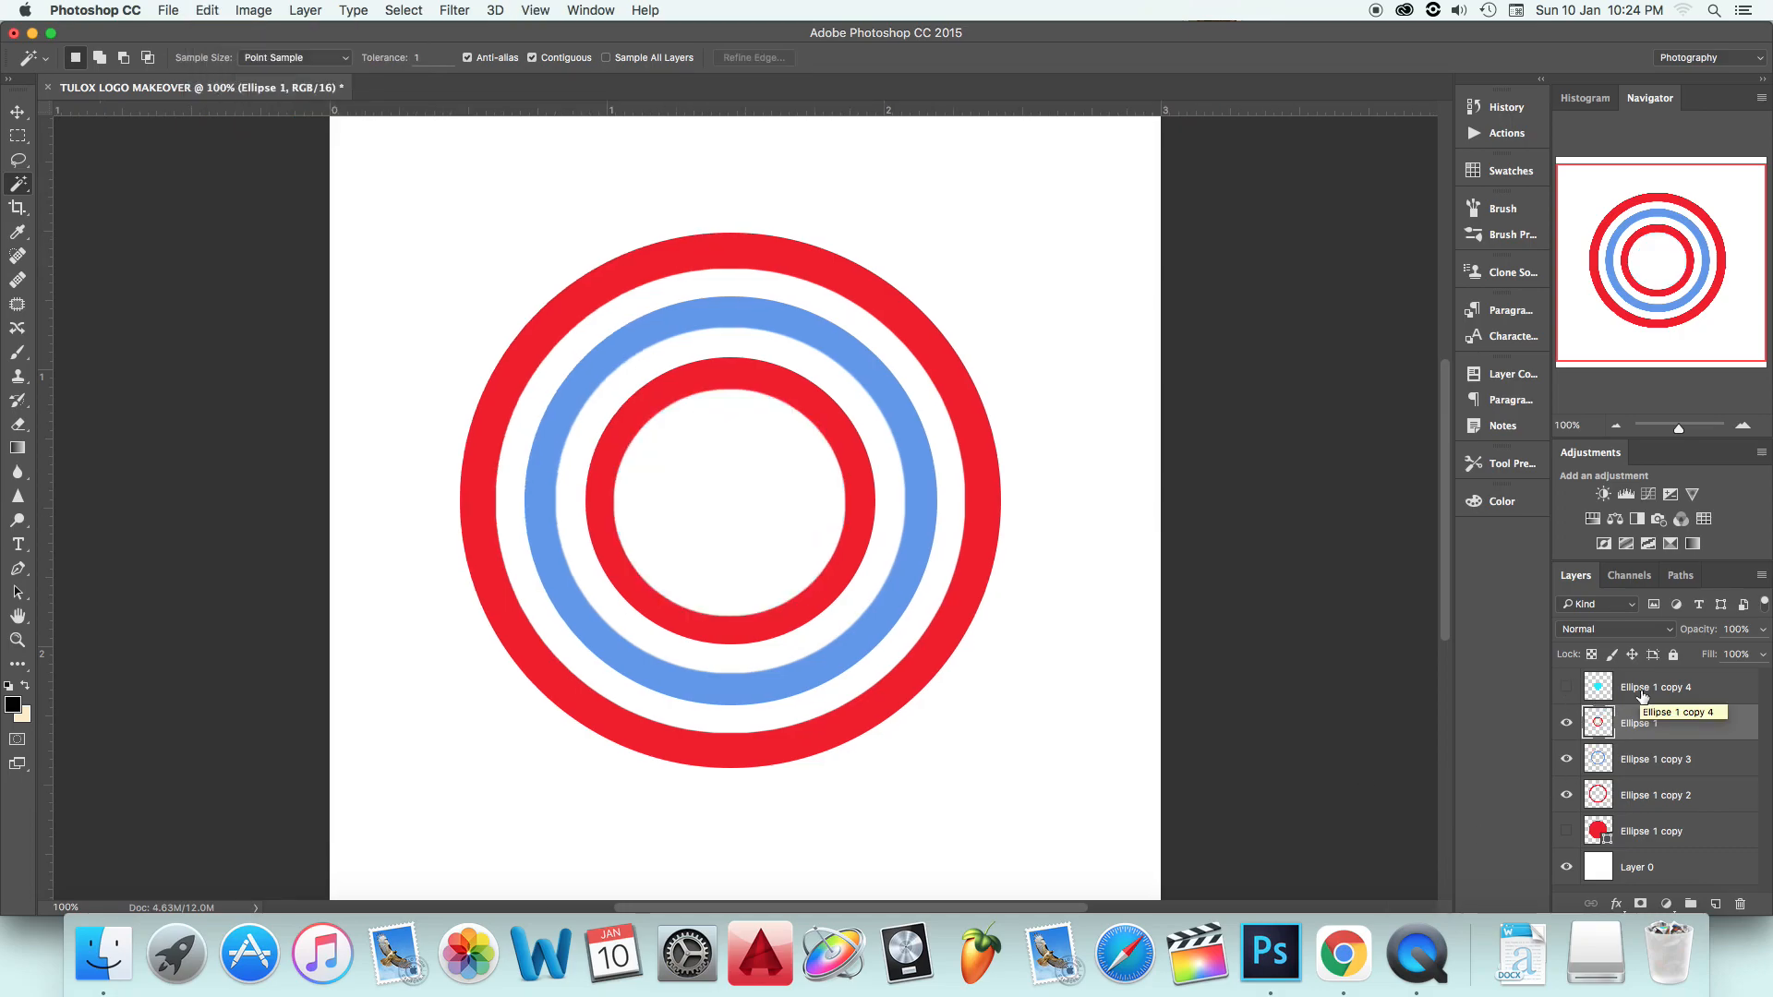
{"action": "key", "text": "super+minus"}
{"action": "key", "text": "super+plus"}
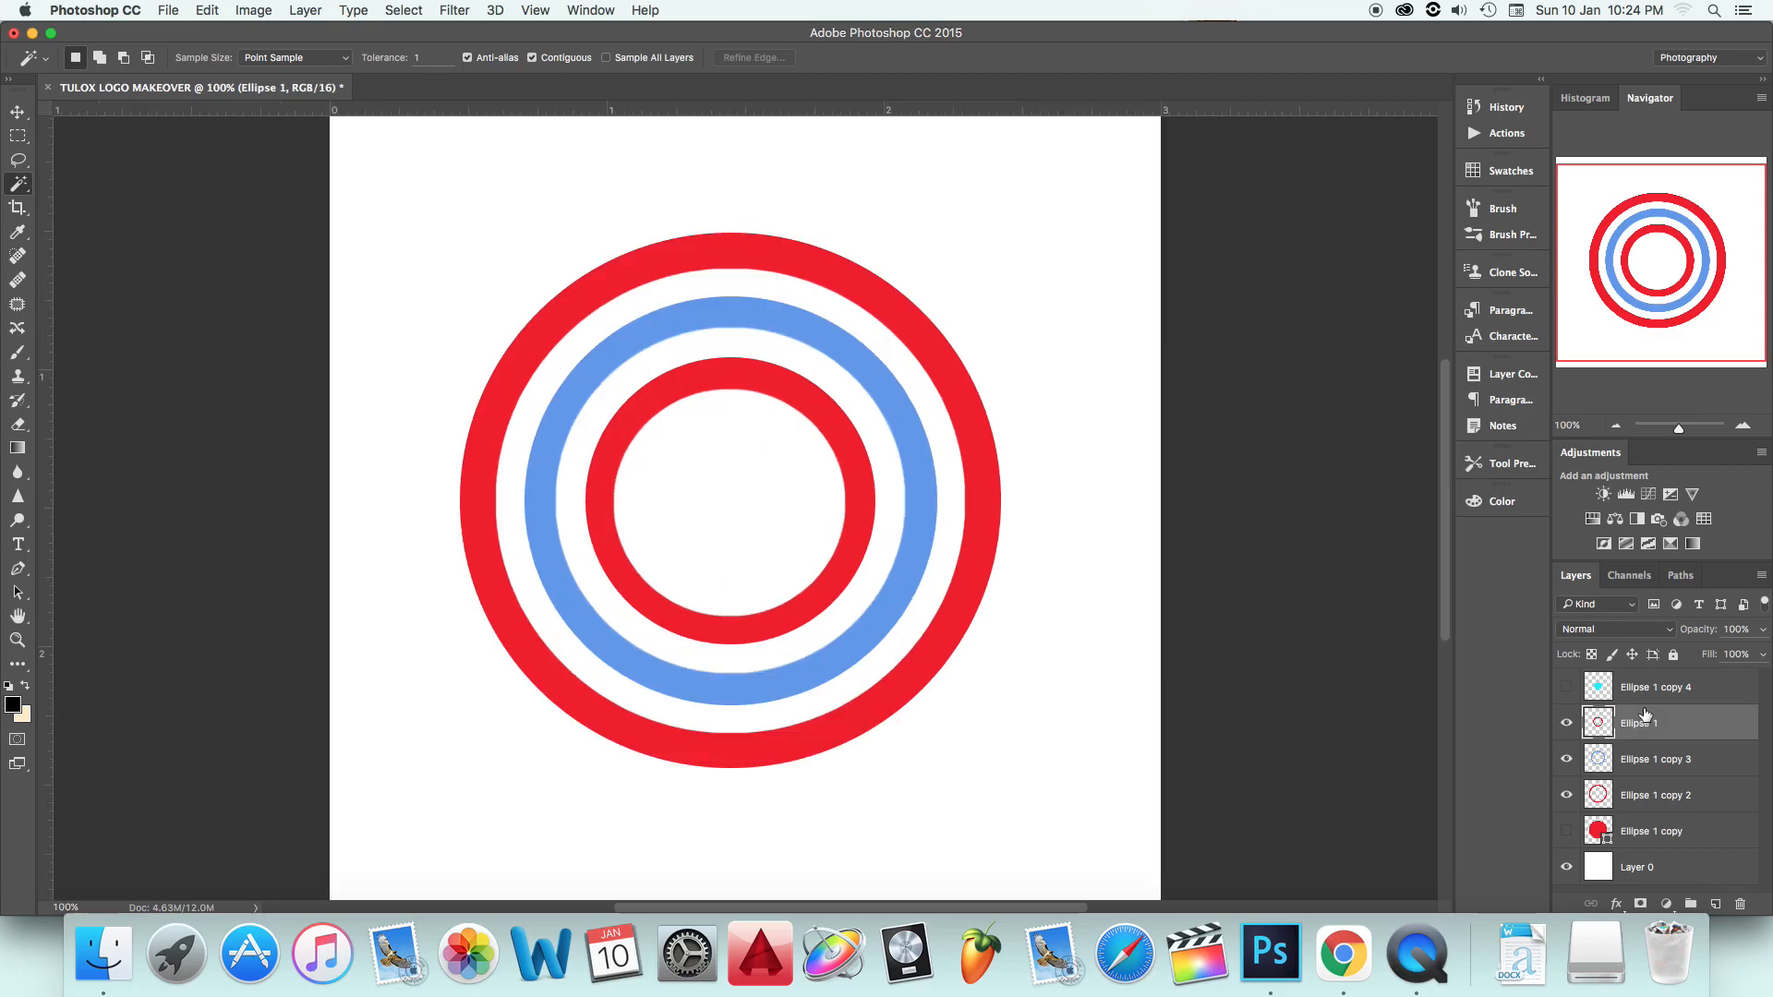
{"action": "left_click", "coordinate": [1650, 689]}
{"action": "key", "text": "BackSpace"}
{"action": "left_click", "coordinate": [1631, 792]}
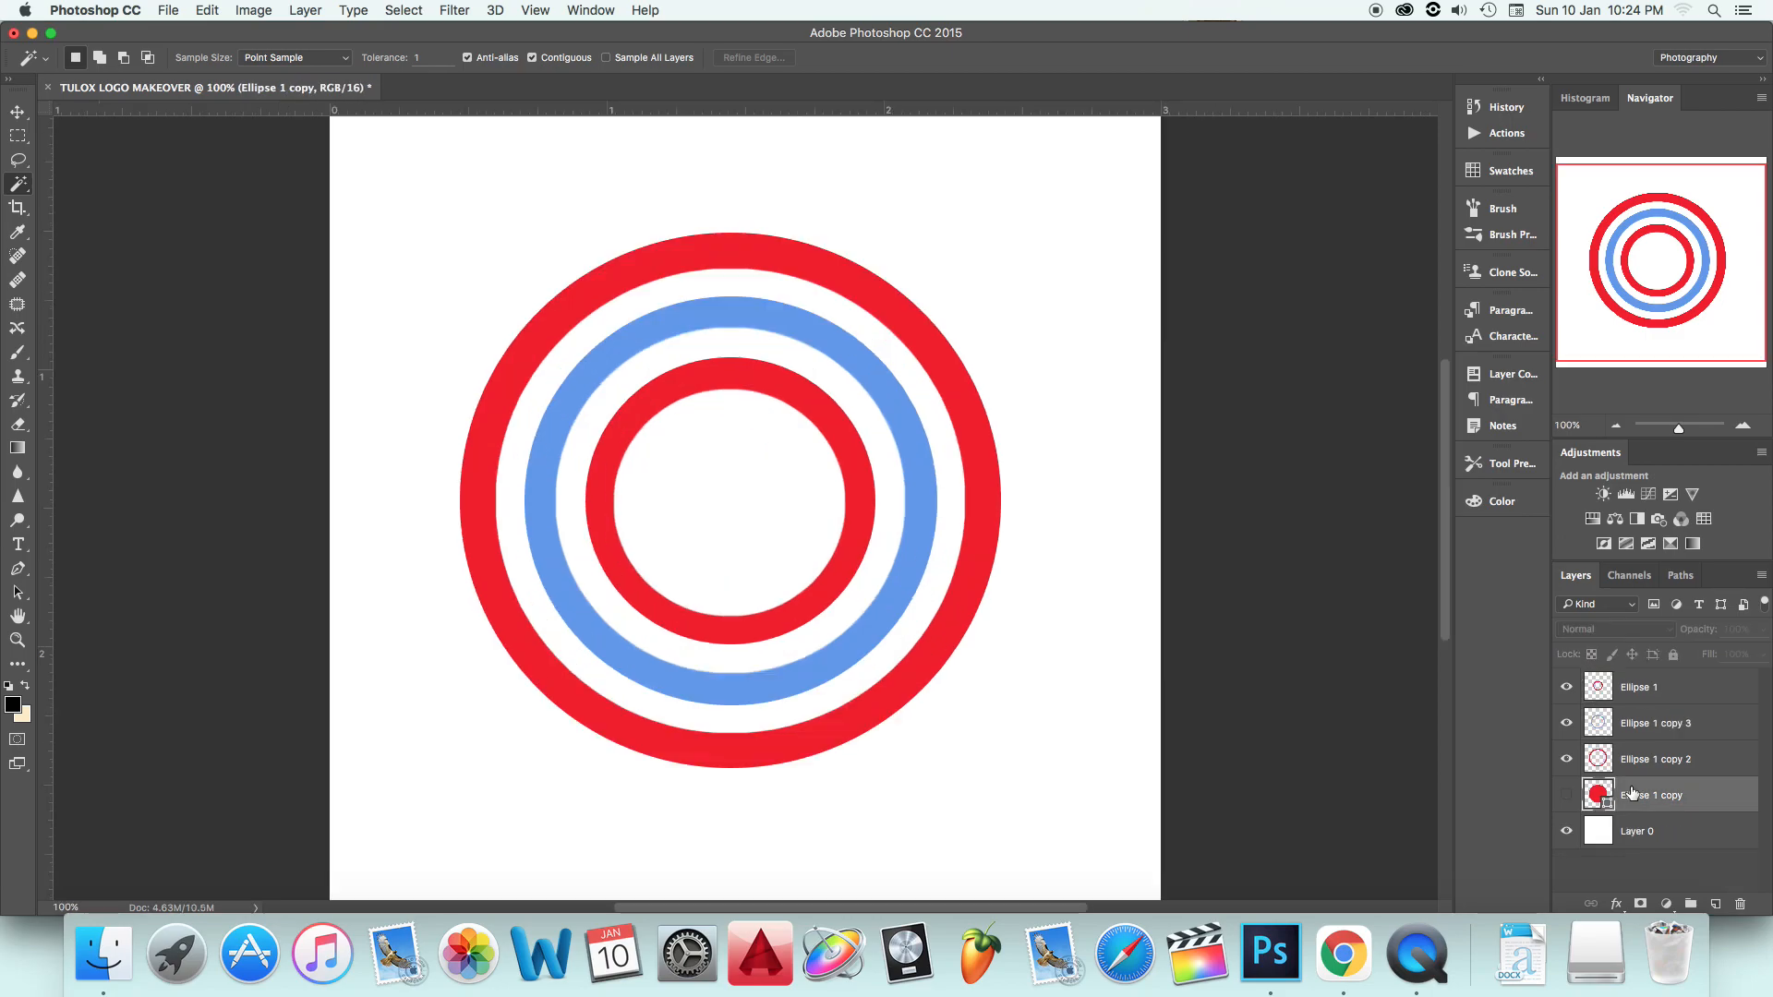
{"action": "key", "text": "BackSpace"}
Step: Rename the layers of the outer, middle and inner rings to Ring 1, Ring 2 and Ring 3
{"action": "double_click", "coordinate": [1649, 758]}
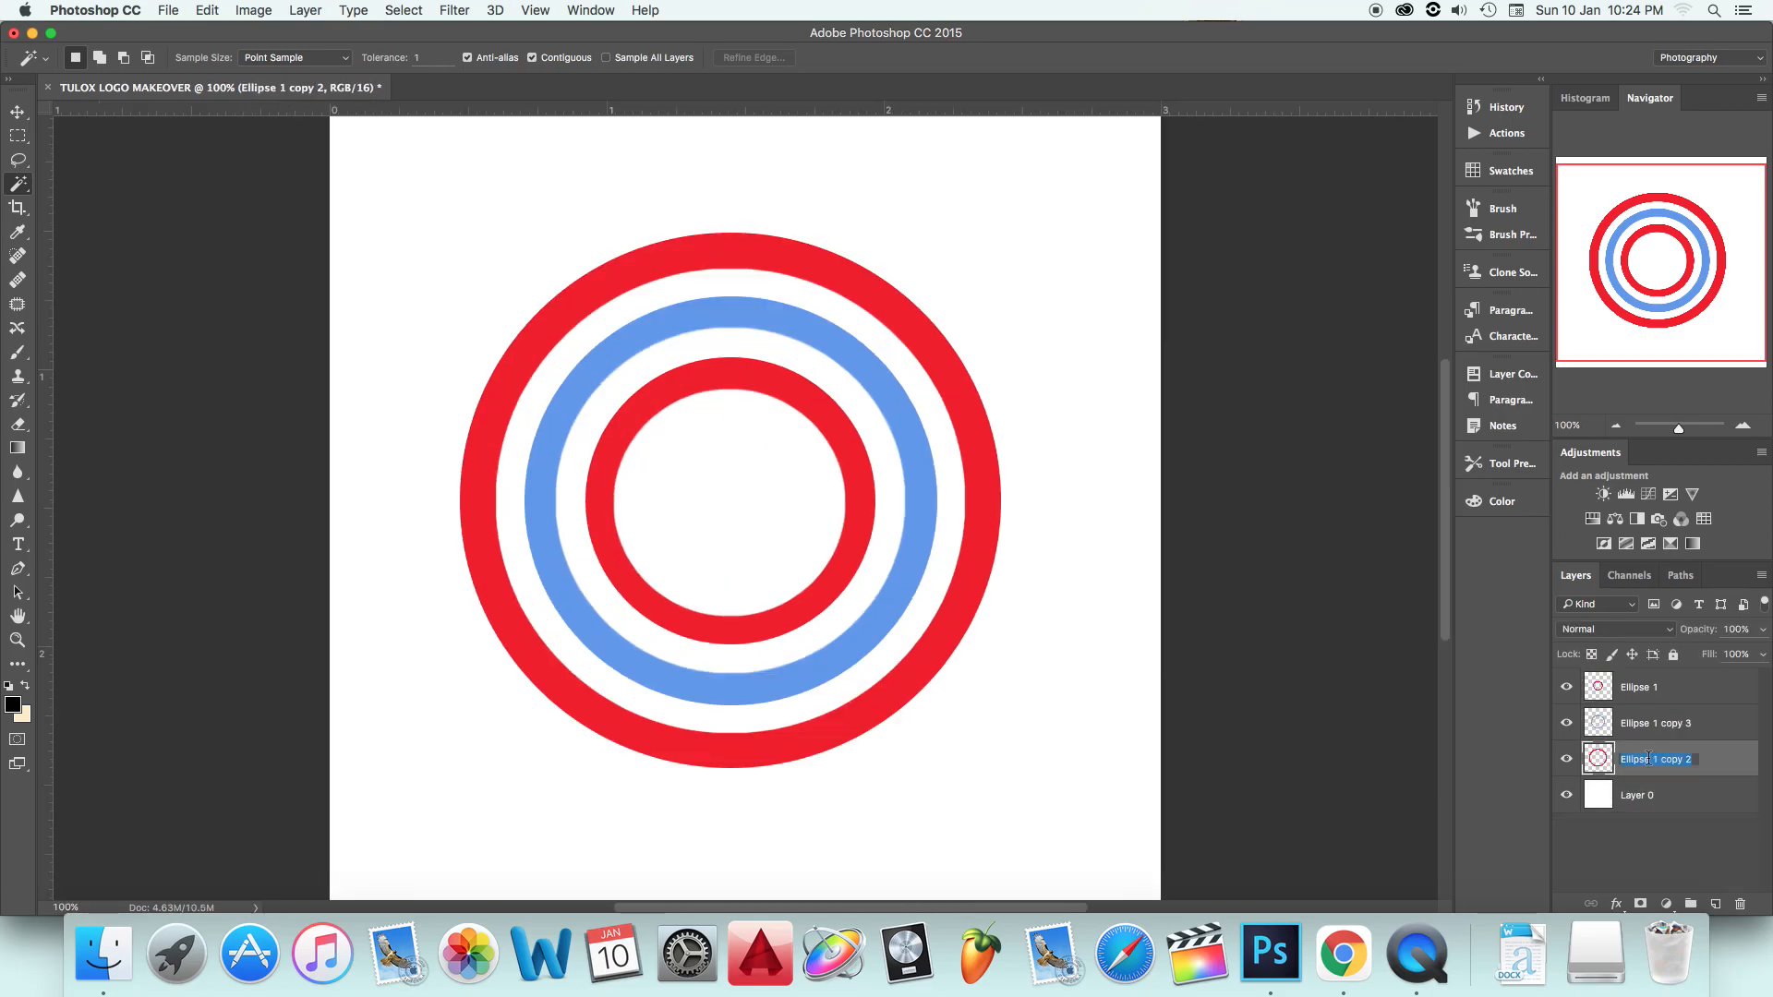
{"action": "type", "text": "Ring 1"}
{"action": "double_click", "coordinate": [1663, 722]}
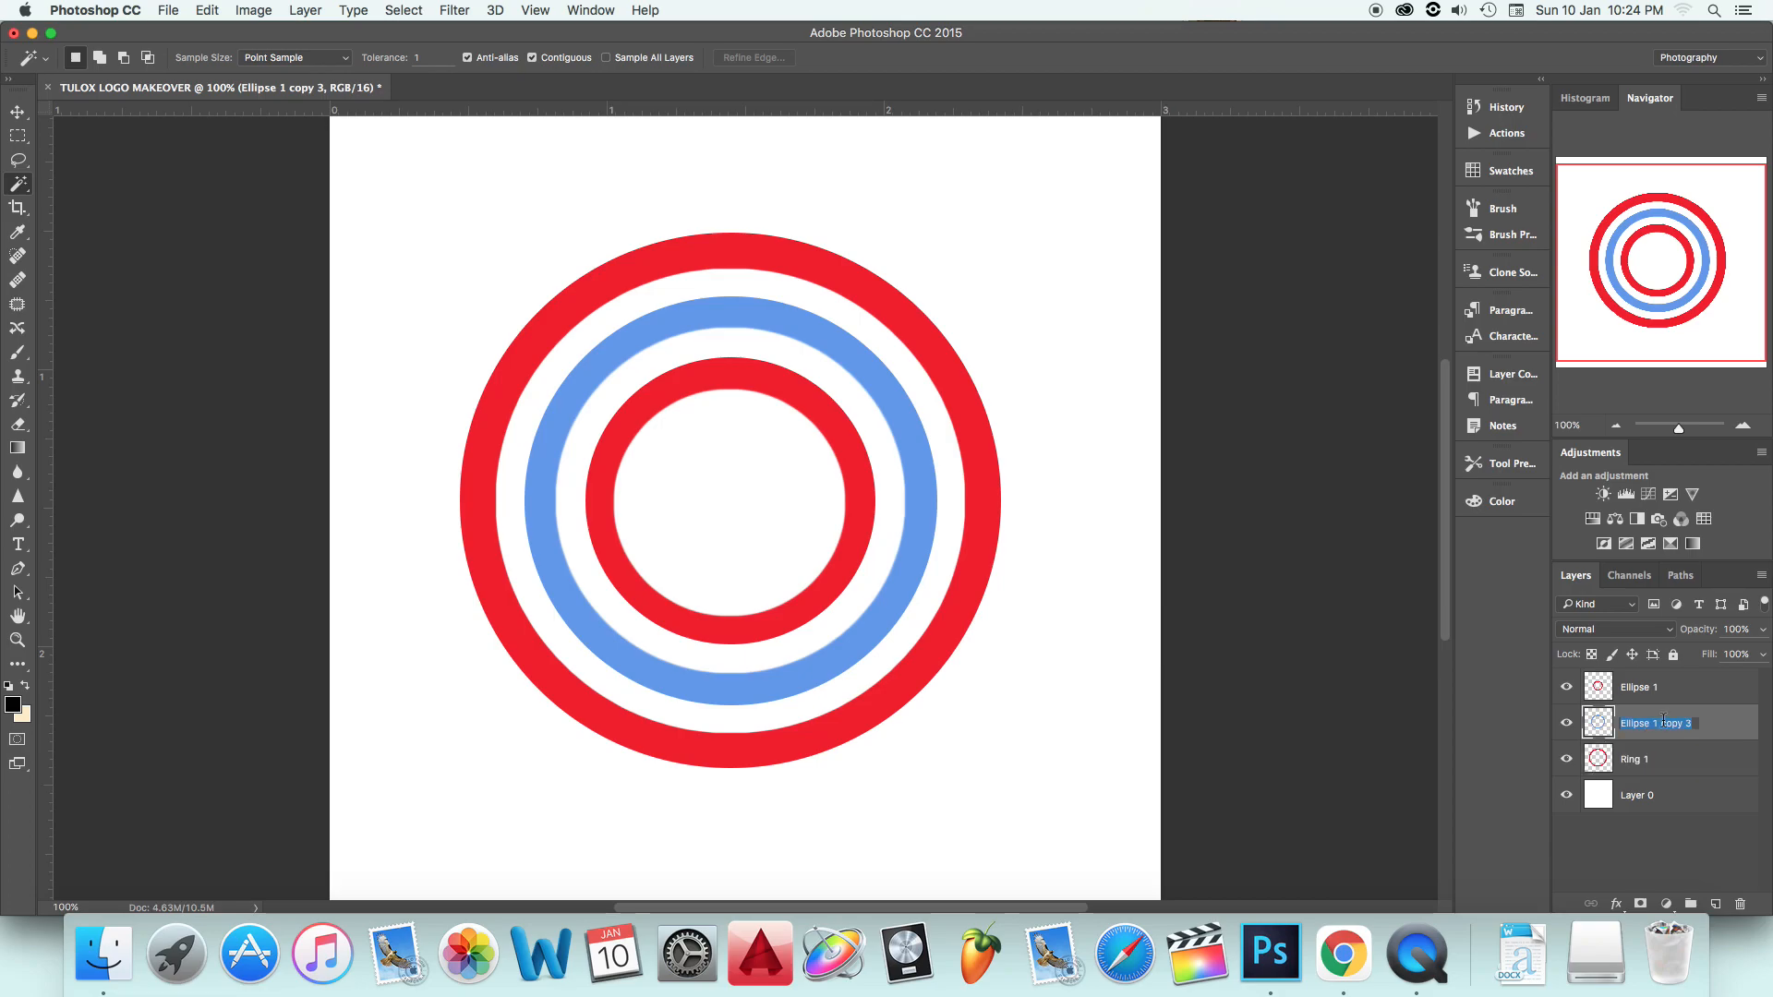
{"action": "type", "text": "RING2"}
{"action": "key", "text": "Tab"}
{"action": "type", "text": "R"}
{"action": "key", "text": "Return"}
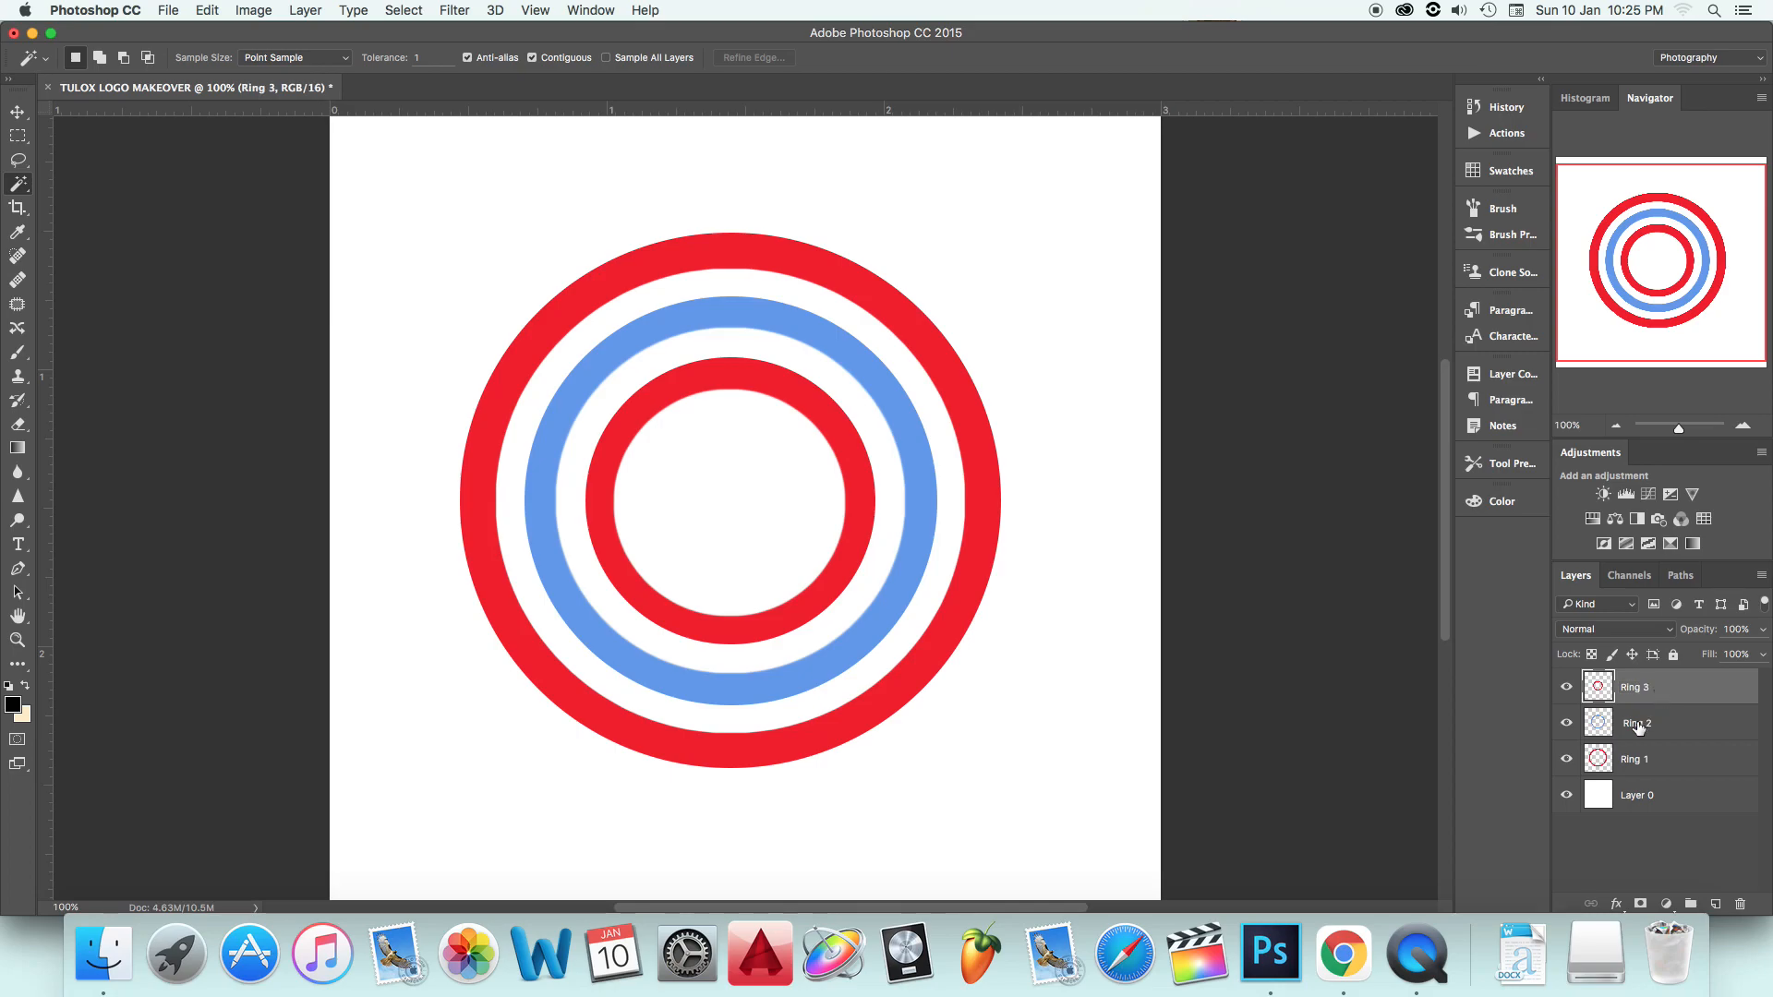
Step: Group the Ring 1, Ring 2 and Ring 3 layers and name the group RINGS
{"action": "left_click", "coordinate": [1625, 758], "text": "shift"}
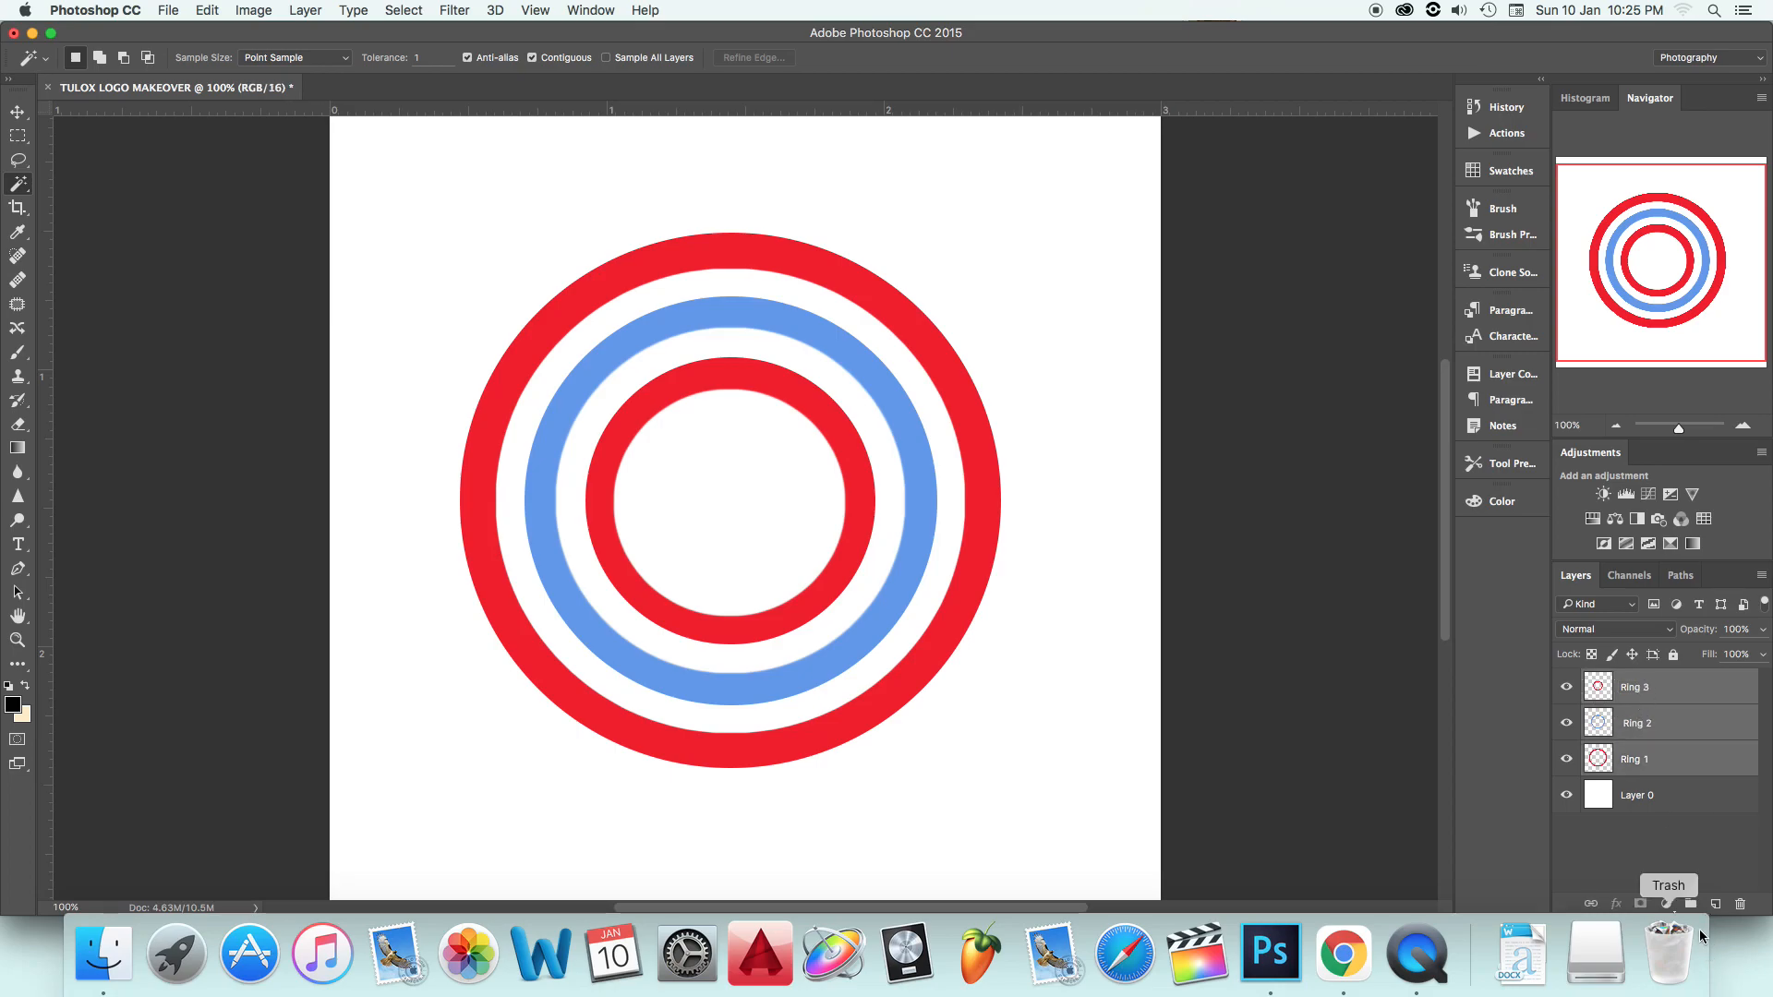
{"action": "left_click", "coordinate": [1690, 904]}
{"action": "double_click", "coordinate": [1637, 680]}
{"action": "type", "text": "RING"}
{"action": "key", "text": "Return"}
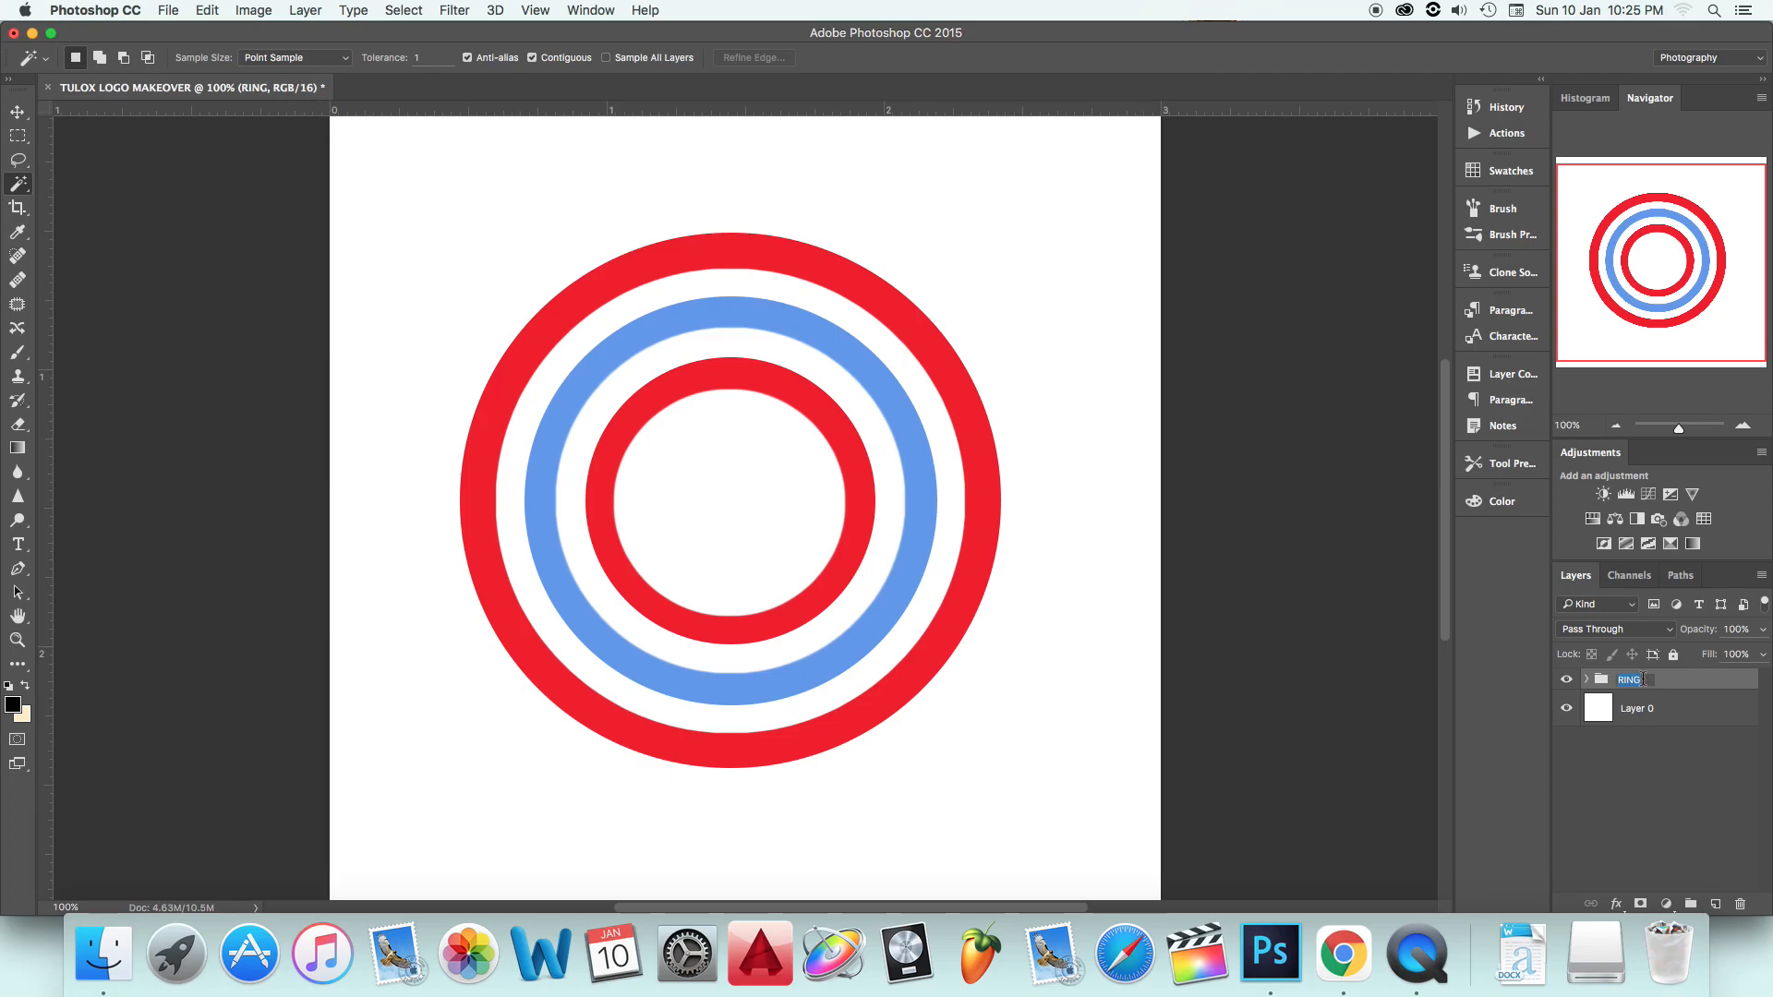
{"action": "type", "text": "S"}
{"action": "key", "text": "Return"}
Step: Duplicate the RINGS group, convert the copy to a smart object and hide it
{"action": "right_click", "coordinate": [1621, 683]}
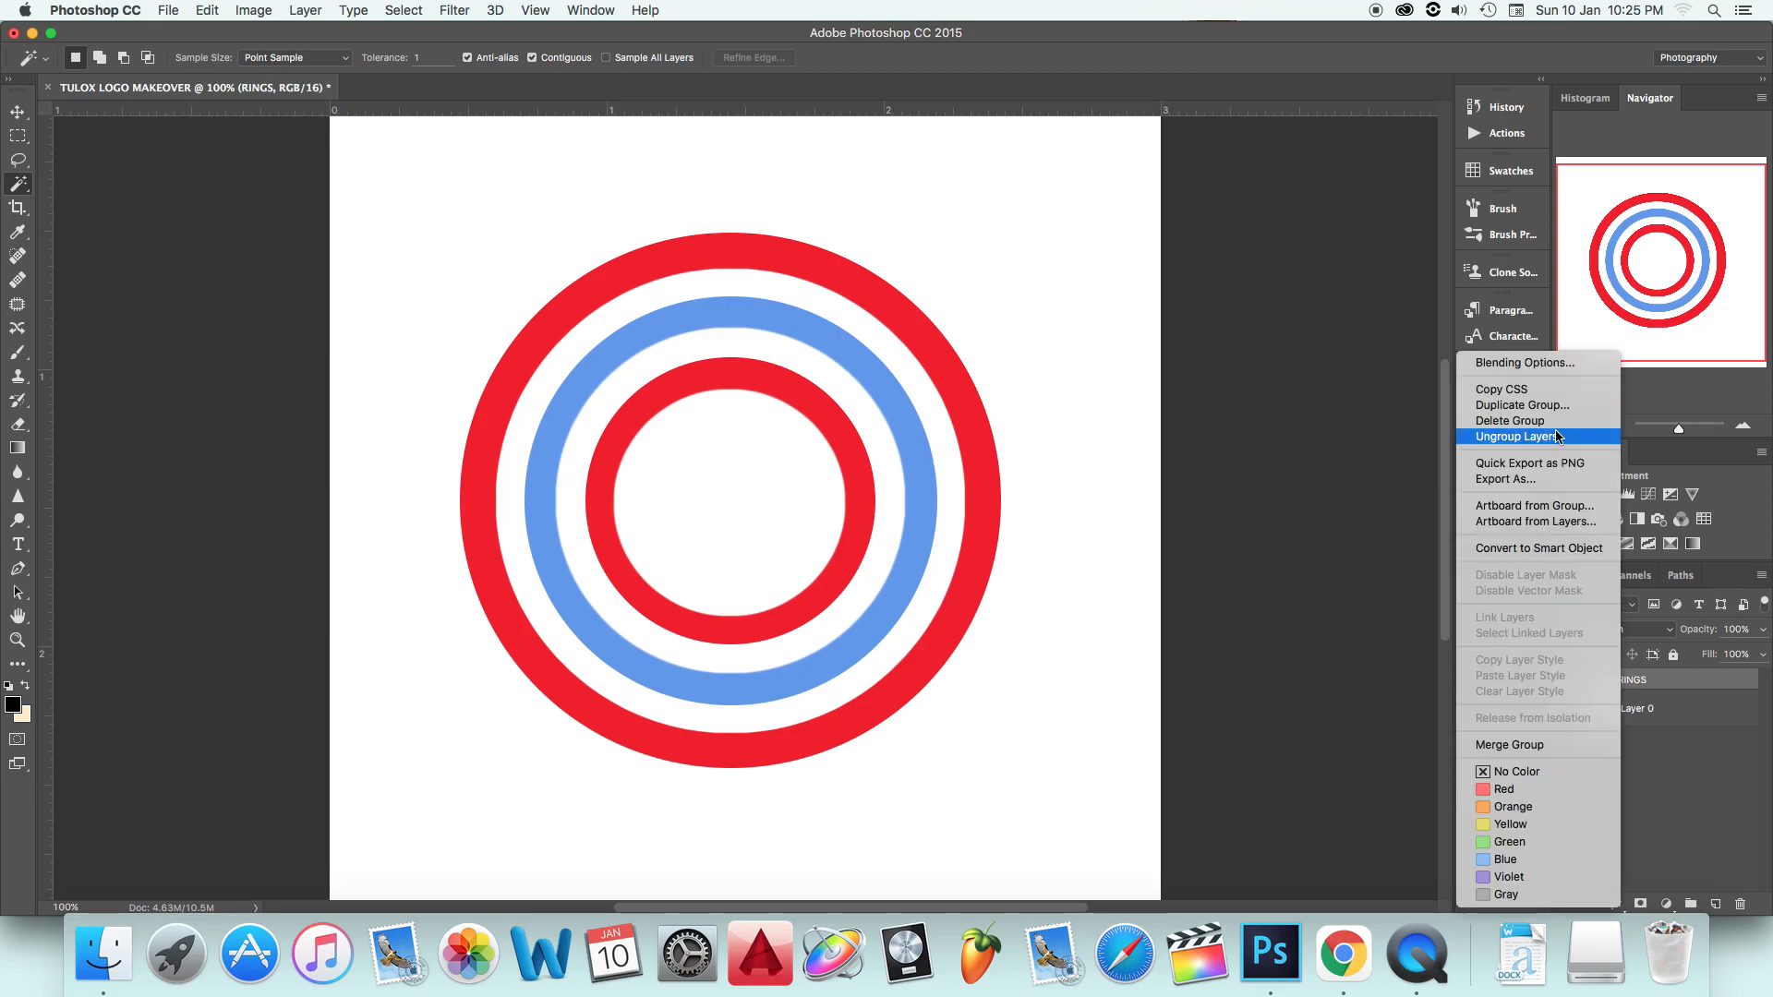
{"action": "left_click", "coordinate": [1533, 406]}
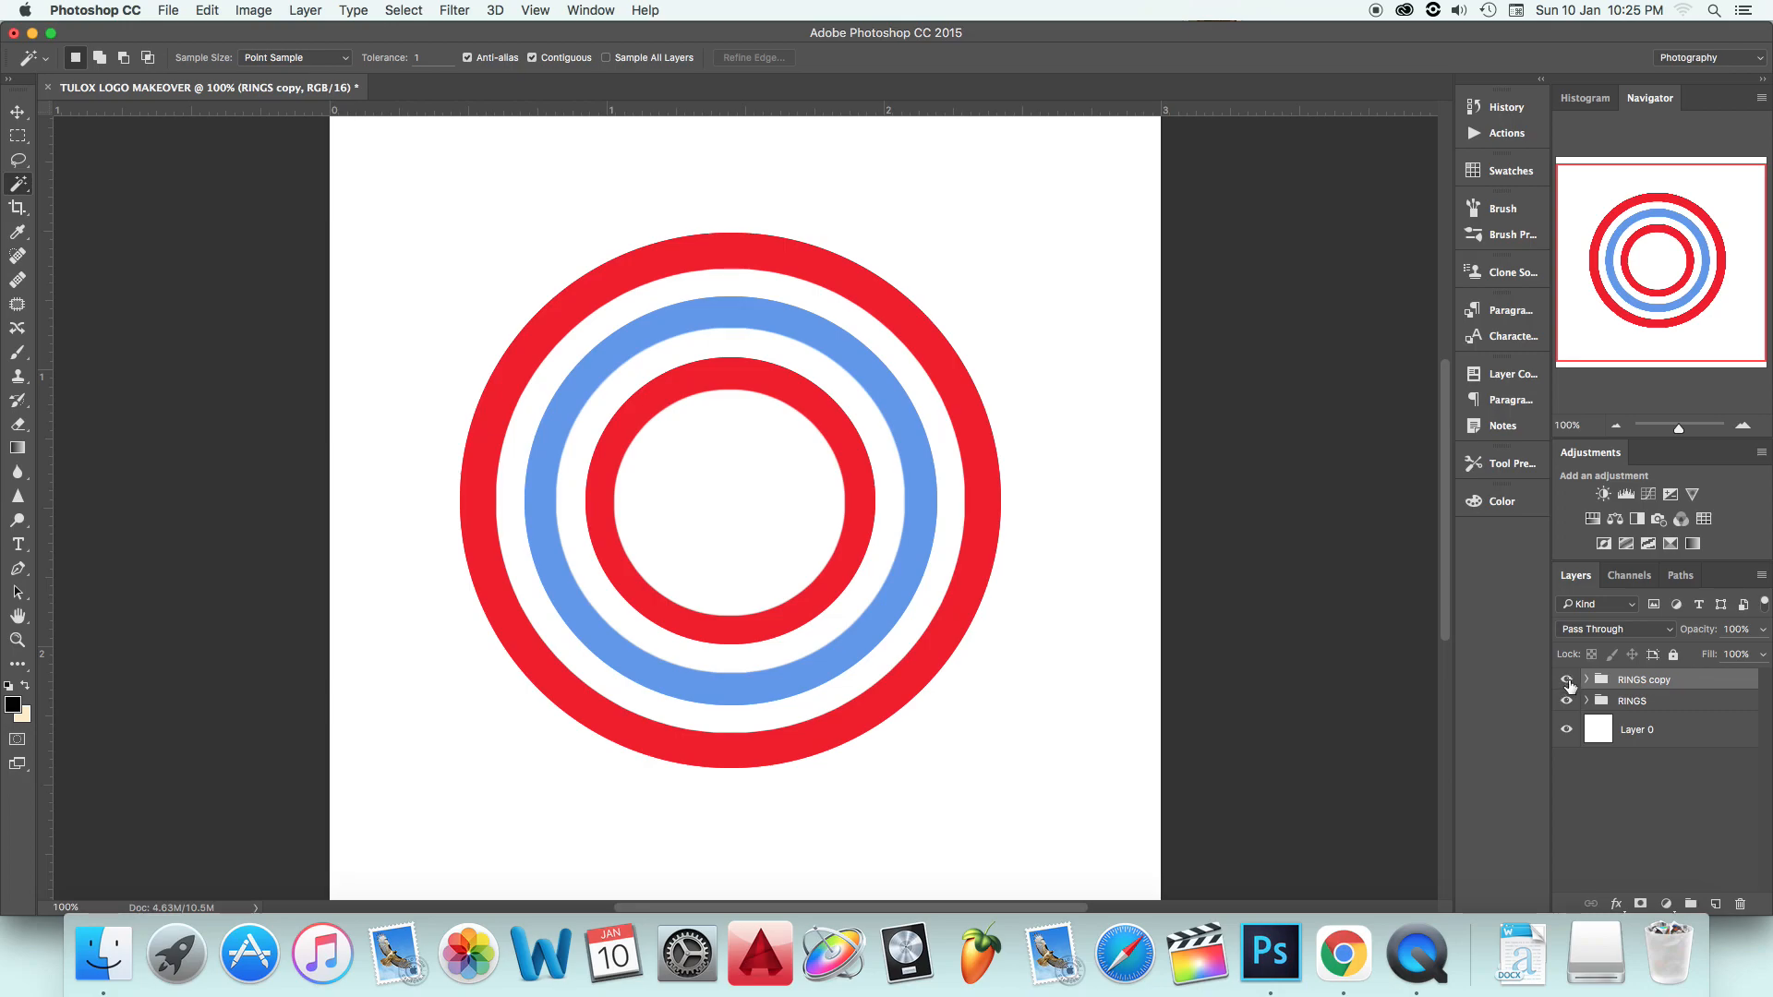
{"action": "right_click", "coordinate": [1634, 685]}
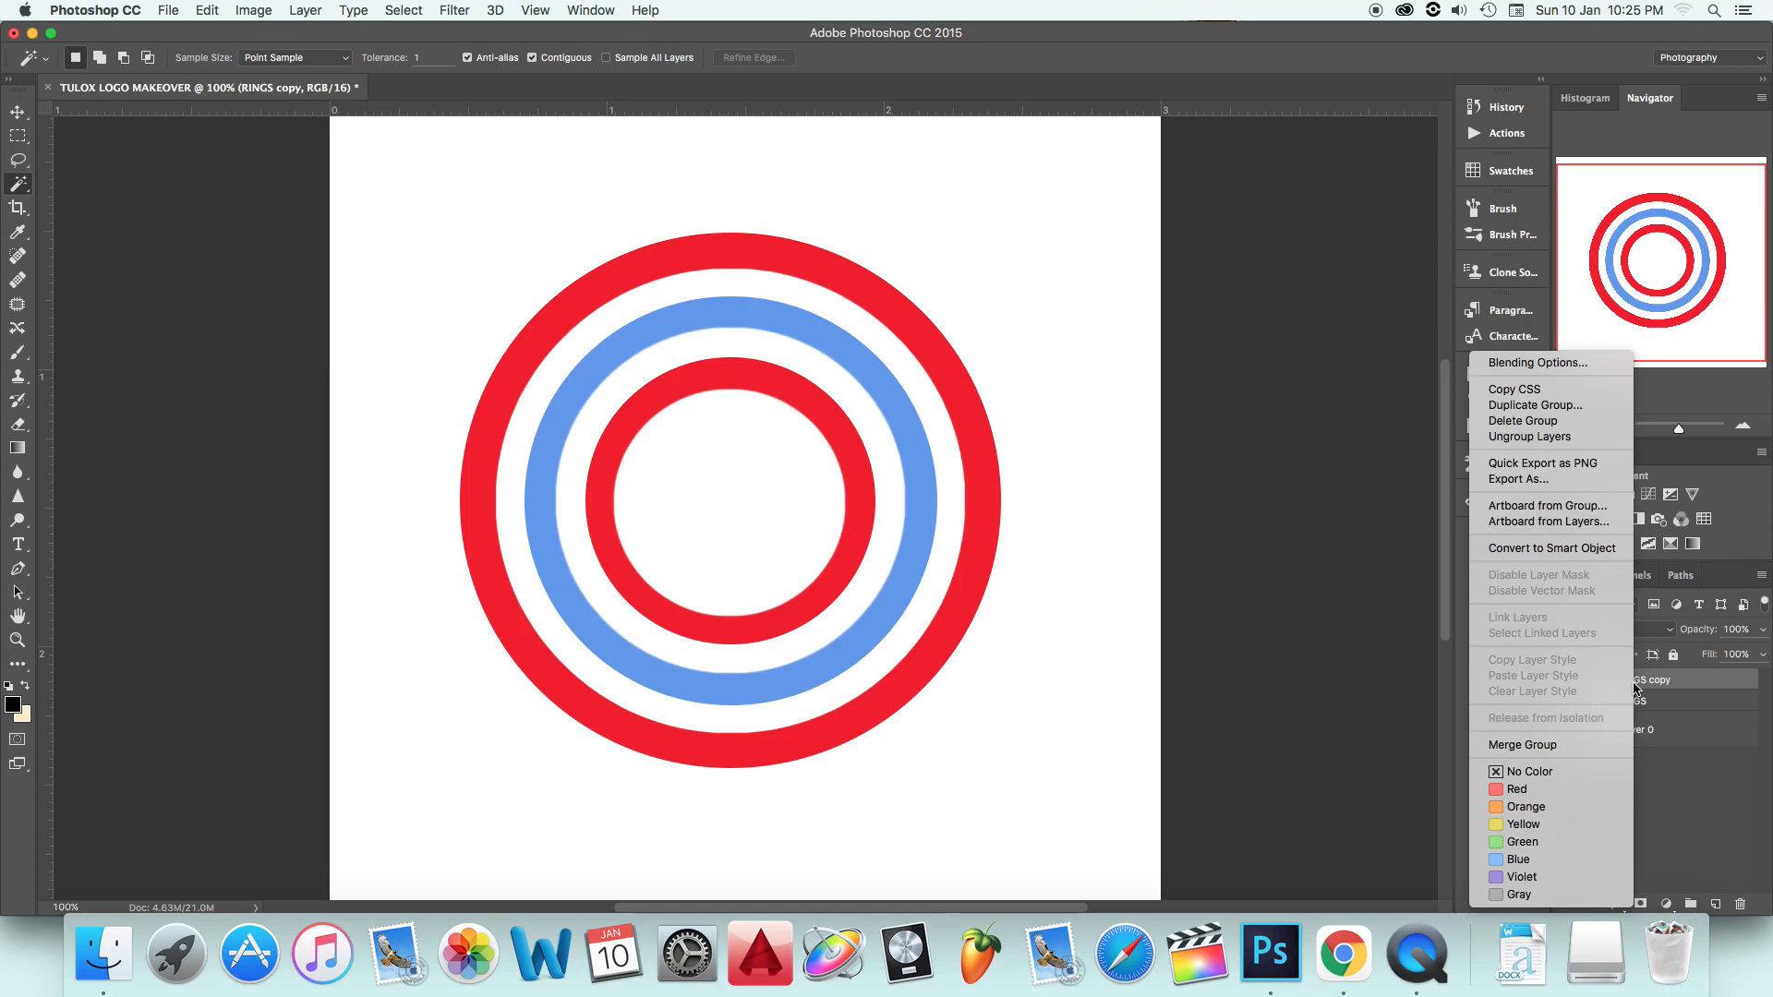
{"action": "left_click", "coordinate": [1546, 550]}
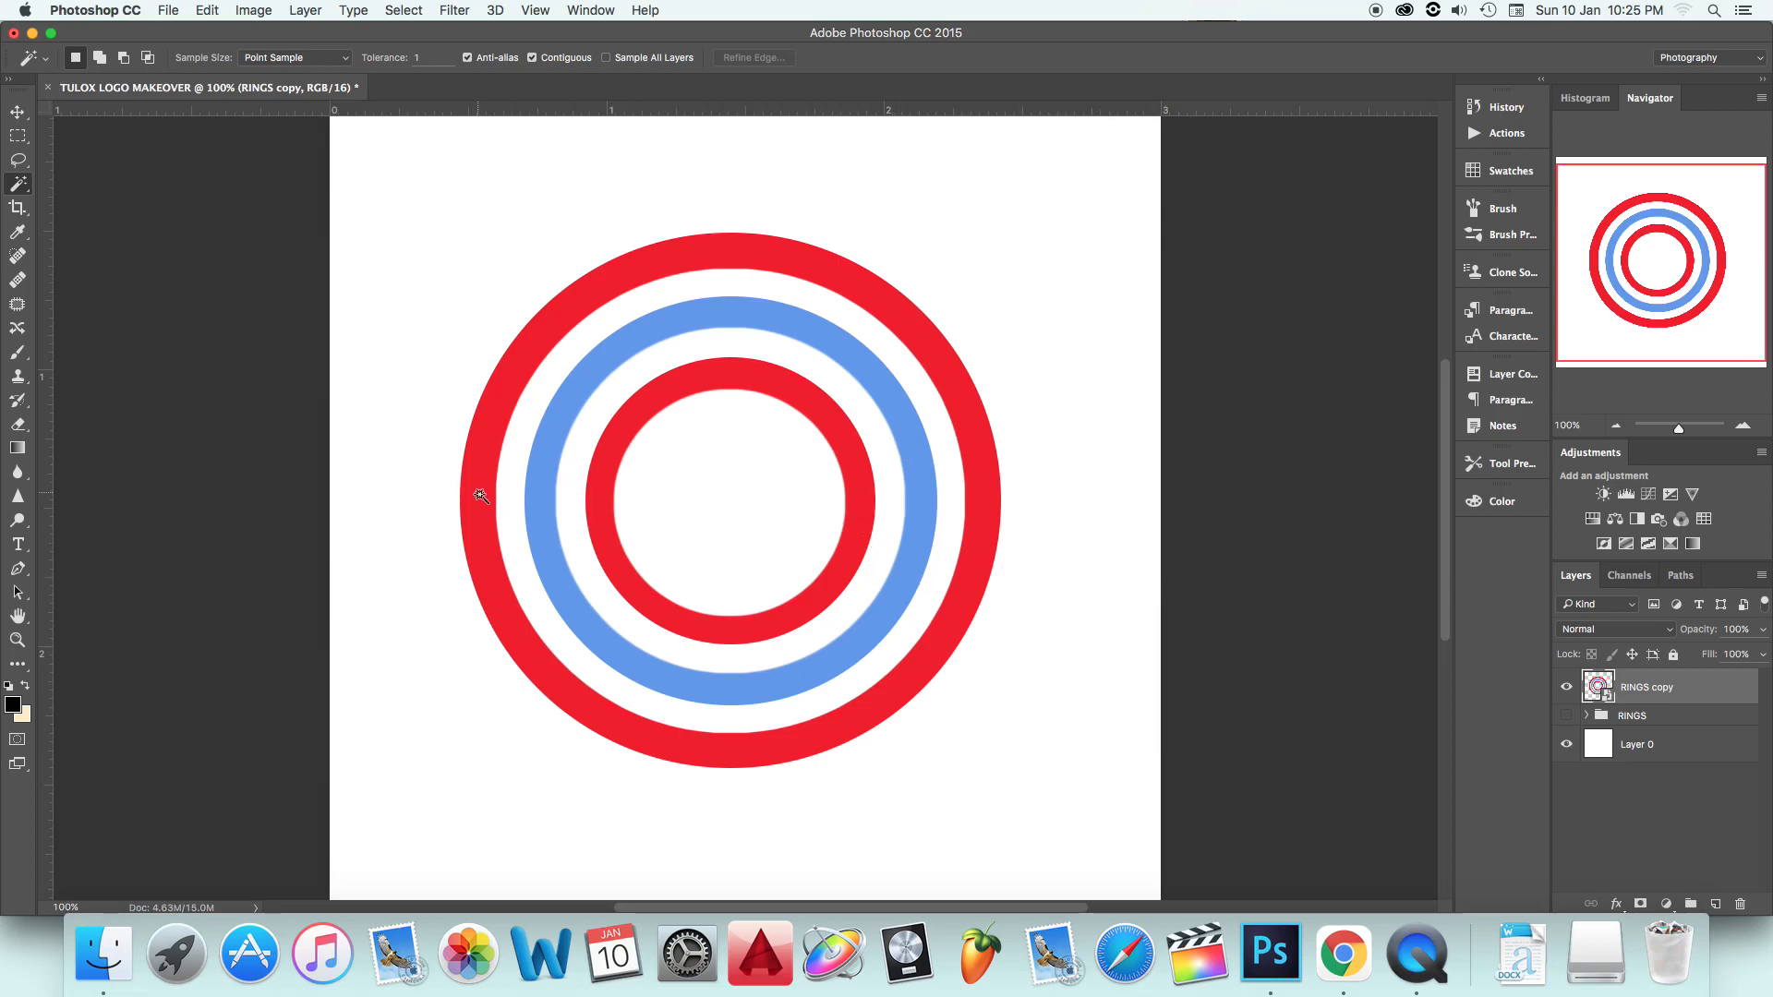
{"action": "left_click", "coordinate": [1565, 689]}
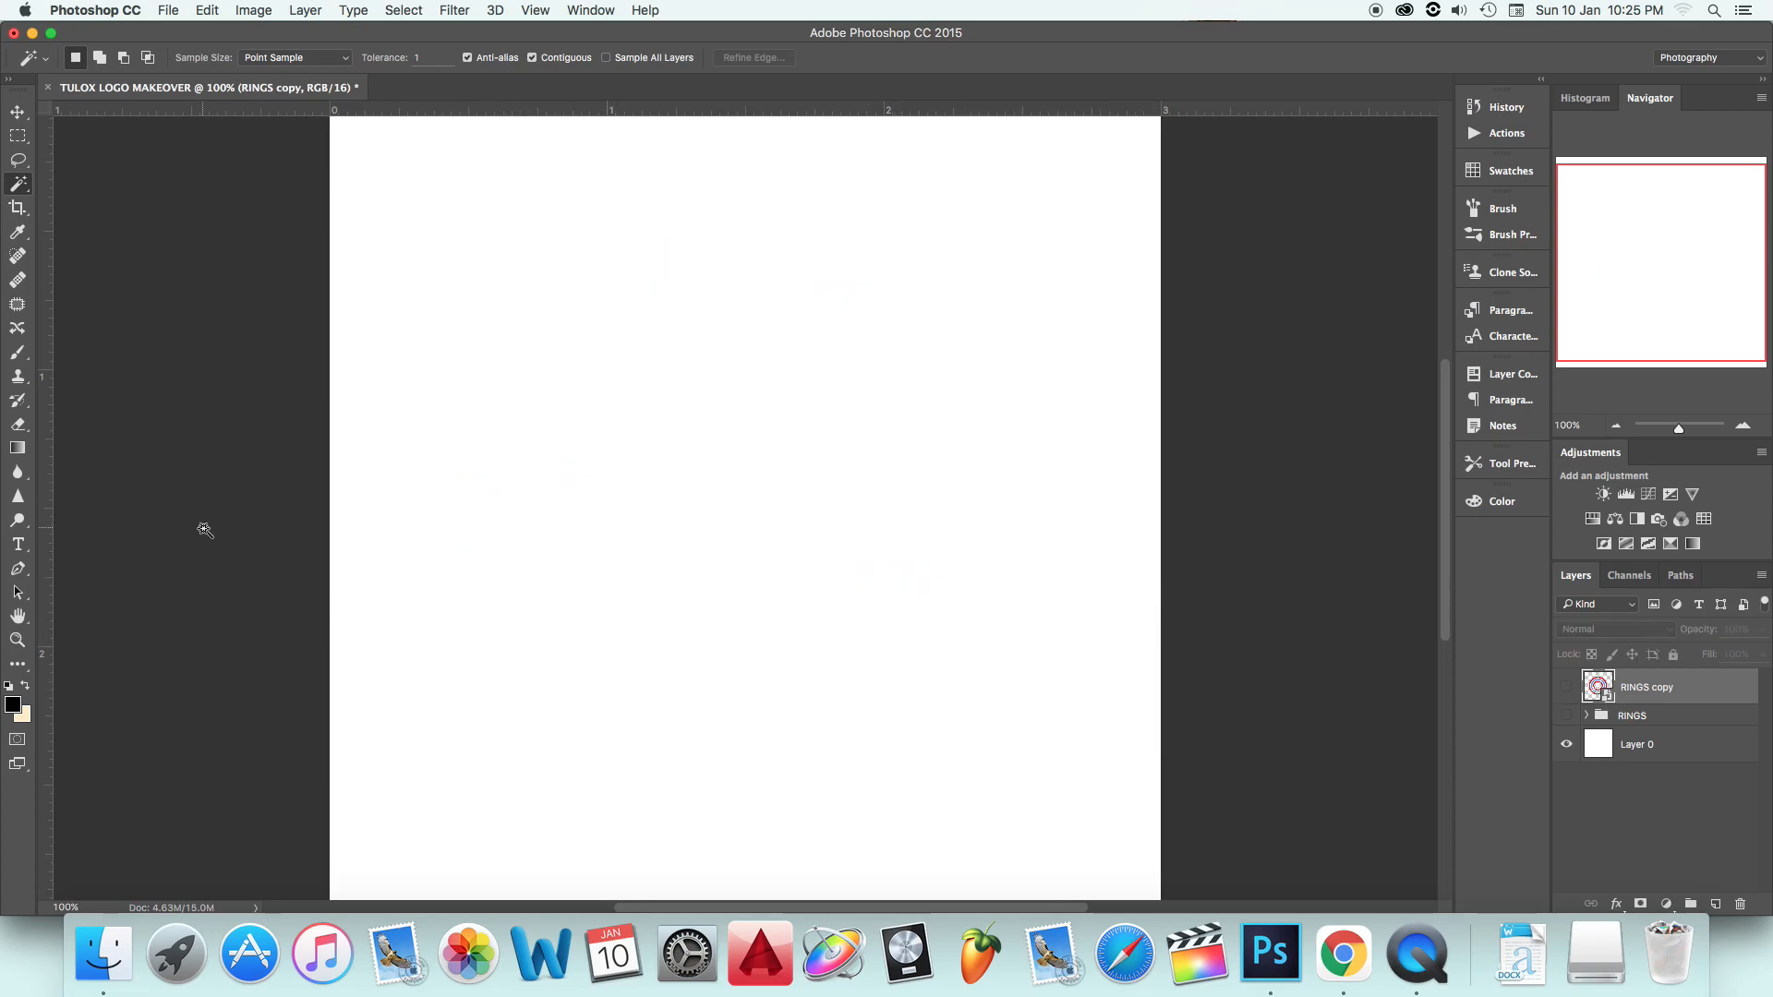
Step: Draw a wide ellipse shape about 573 by 353 px in the lower middle of the canvas
{"action": "key", "text": "u"}
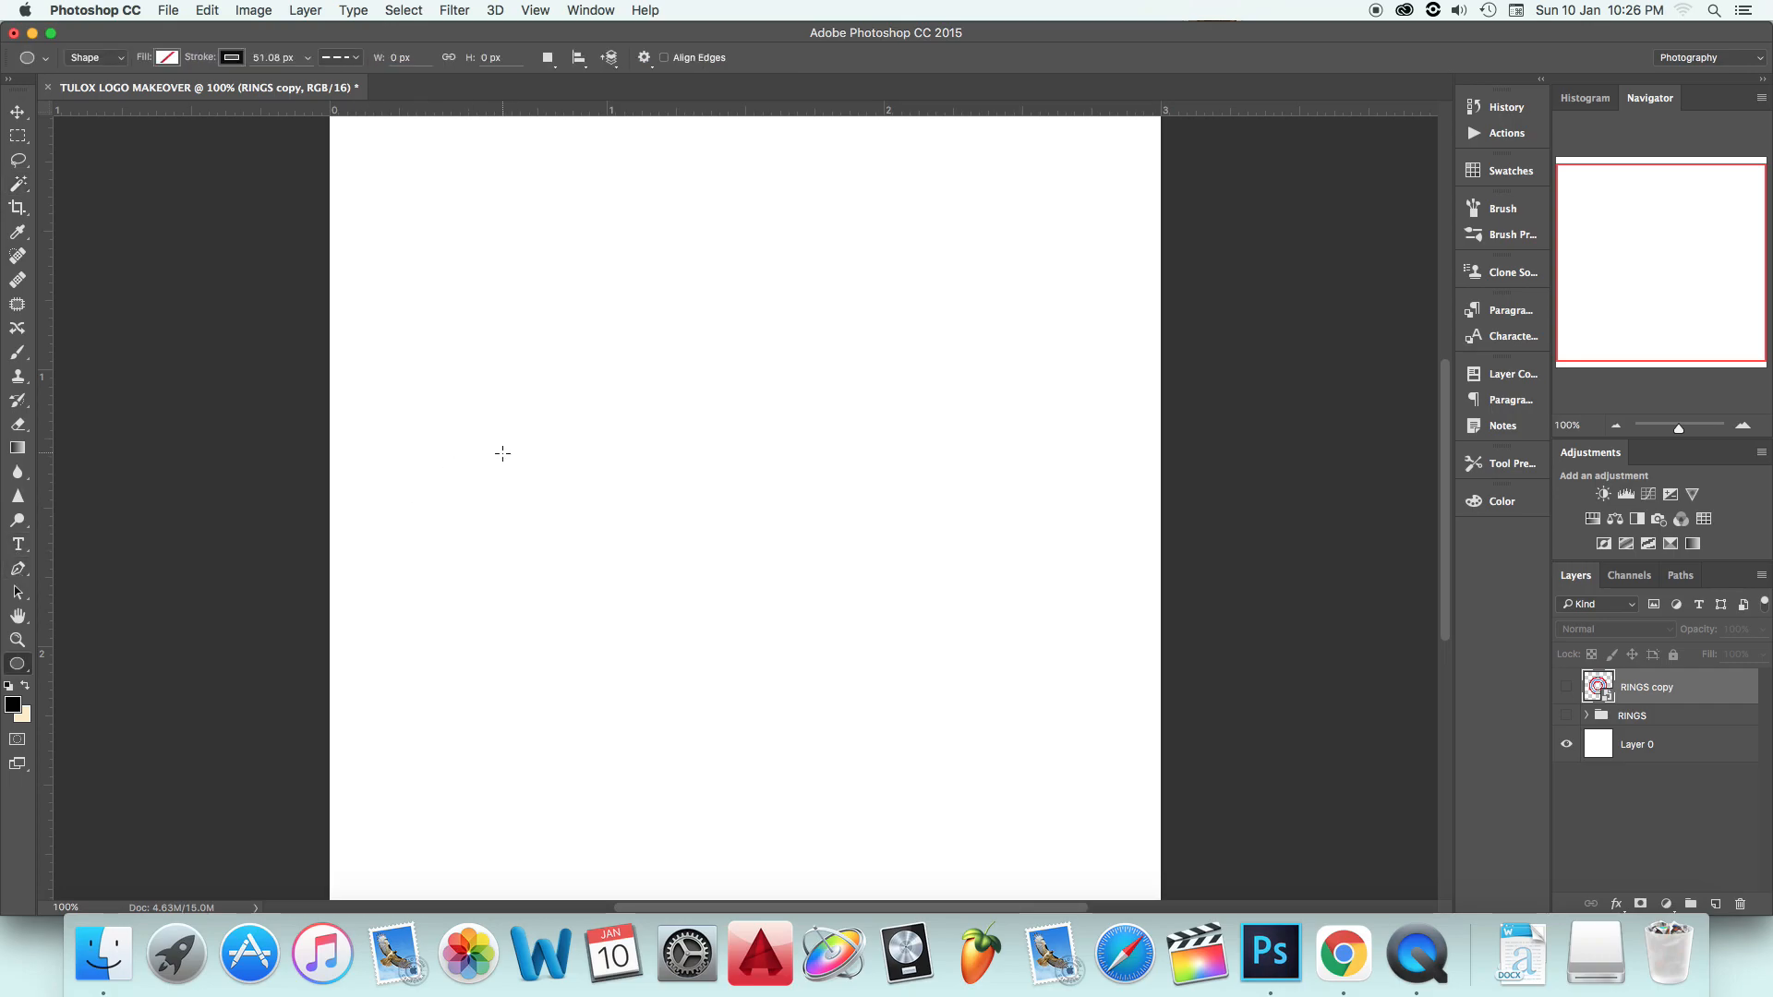
{"action": "left_click", "coordinate": [474, 462]}
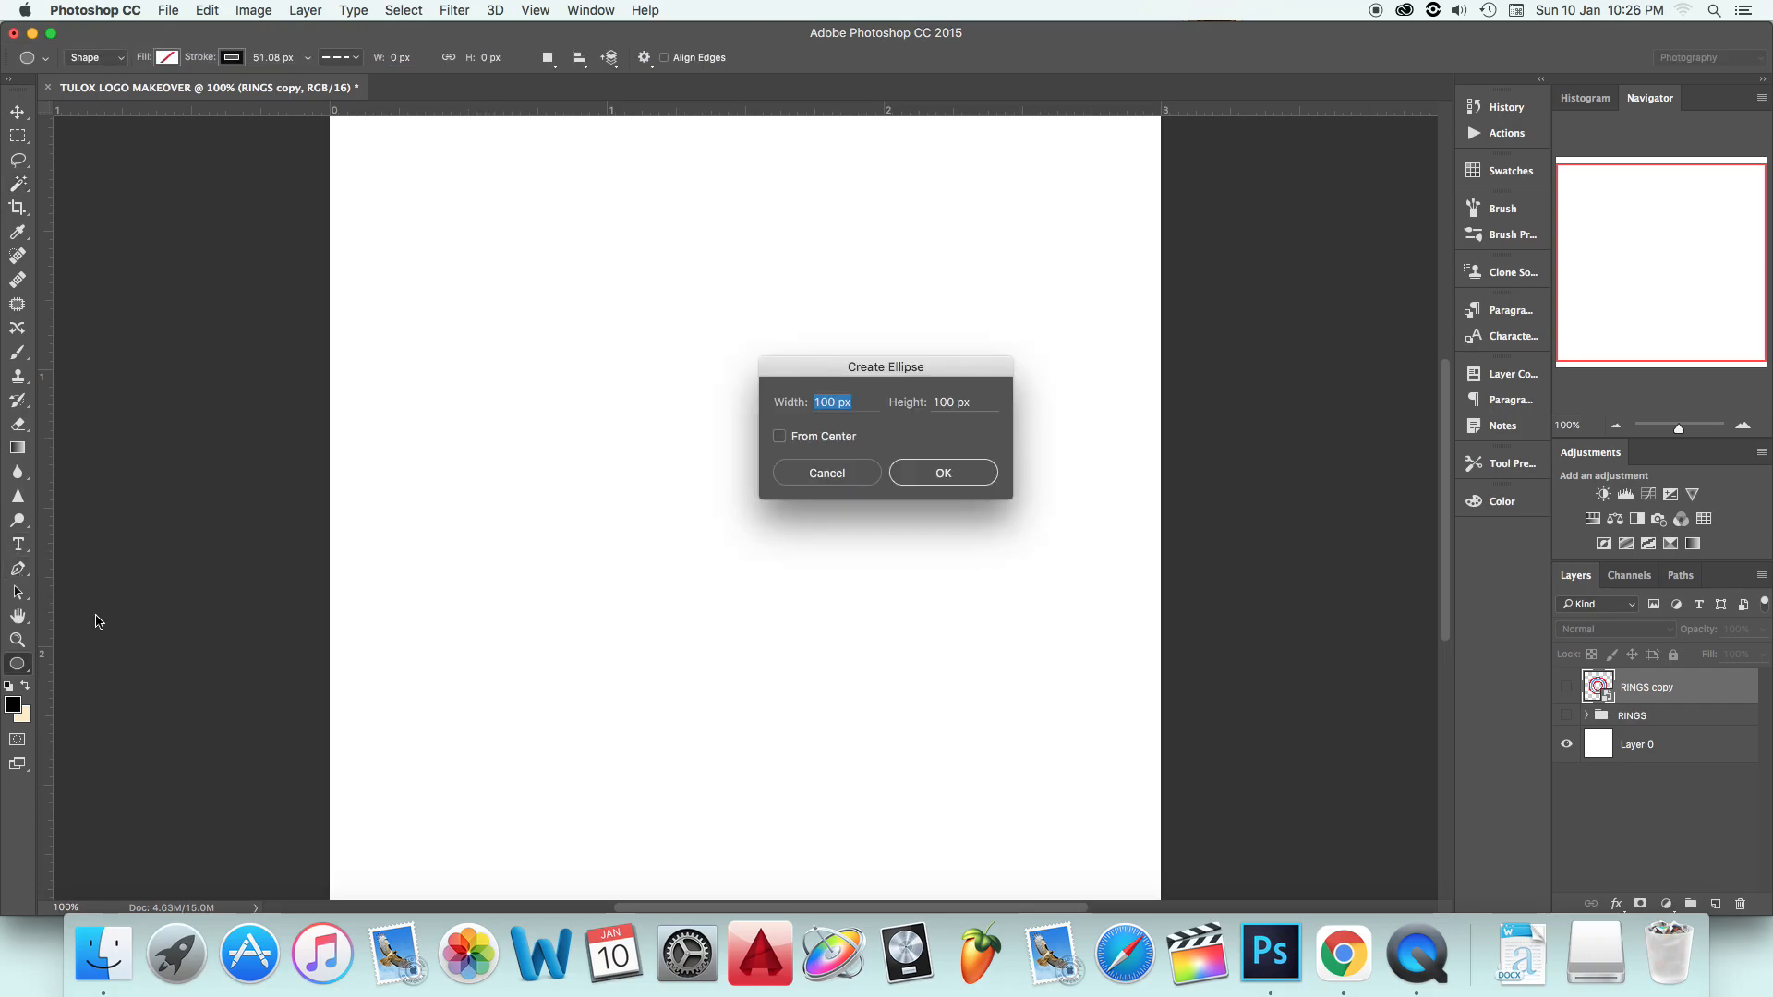
{"action": "key", "text": "Escape"}
{"action": "mouse_move", "coordinate": [506, 433]}
{"action": "left_mouse_down"}
{"action": "mouse_move", "coordinate": [743, 452]}
{"action": "mouse_move", "coordinate": [1005, 647]}
{"action": "mouse_move", "coordinate": [996, 750]}
{"action": "mouse_move", "coordinate": [1031, 762]}
{"action": "left_mouse_up"}
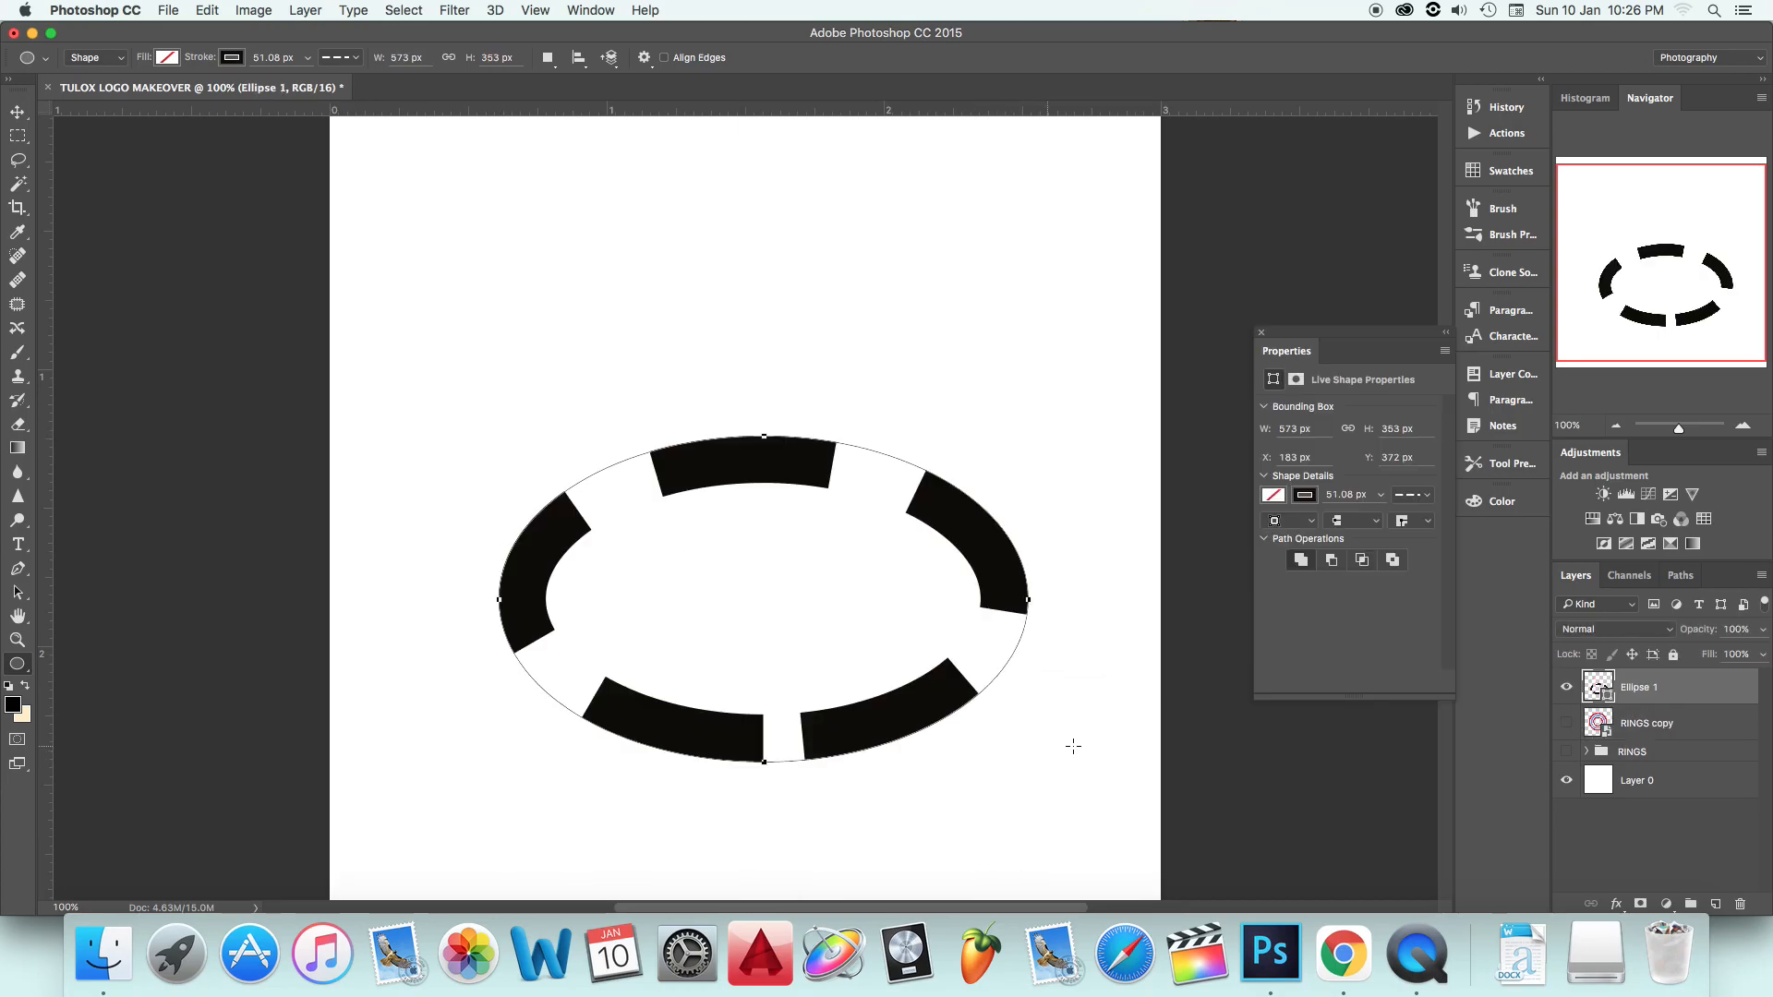
Step: Try to apply the cyan swatch colour to the ellipse's stroke
{"action": "left_click", "coordinate": [1282, 499]}
{"action": "left_click", "coordinate": [1277, 497]}
{"action": "left_click", "coordinate": [1304, 494]}
{"action": "left_click", "coordinate": [1285, 534]}
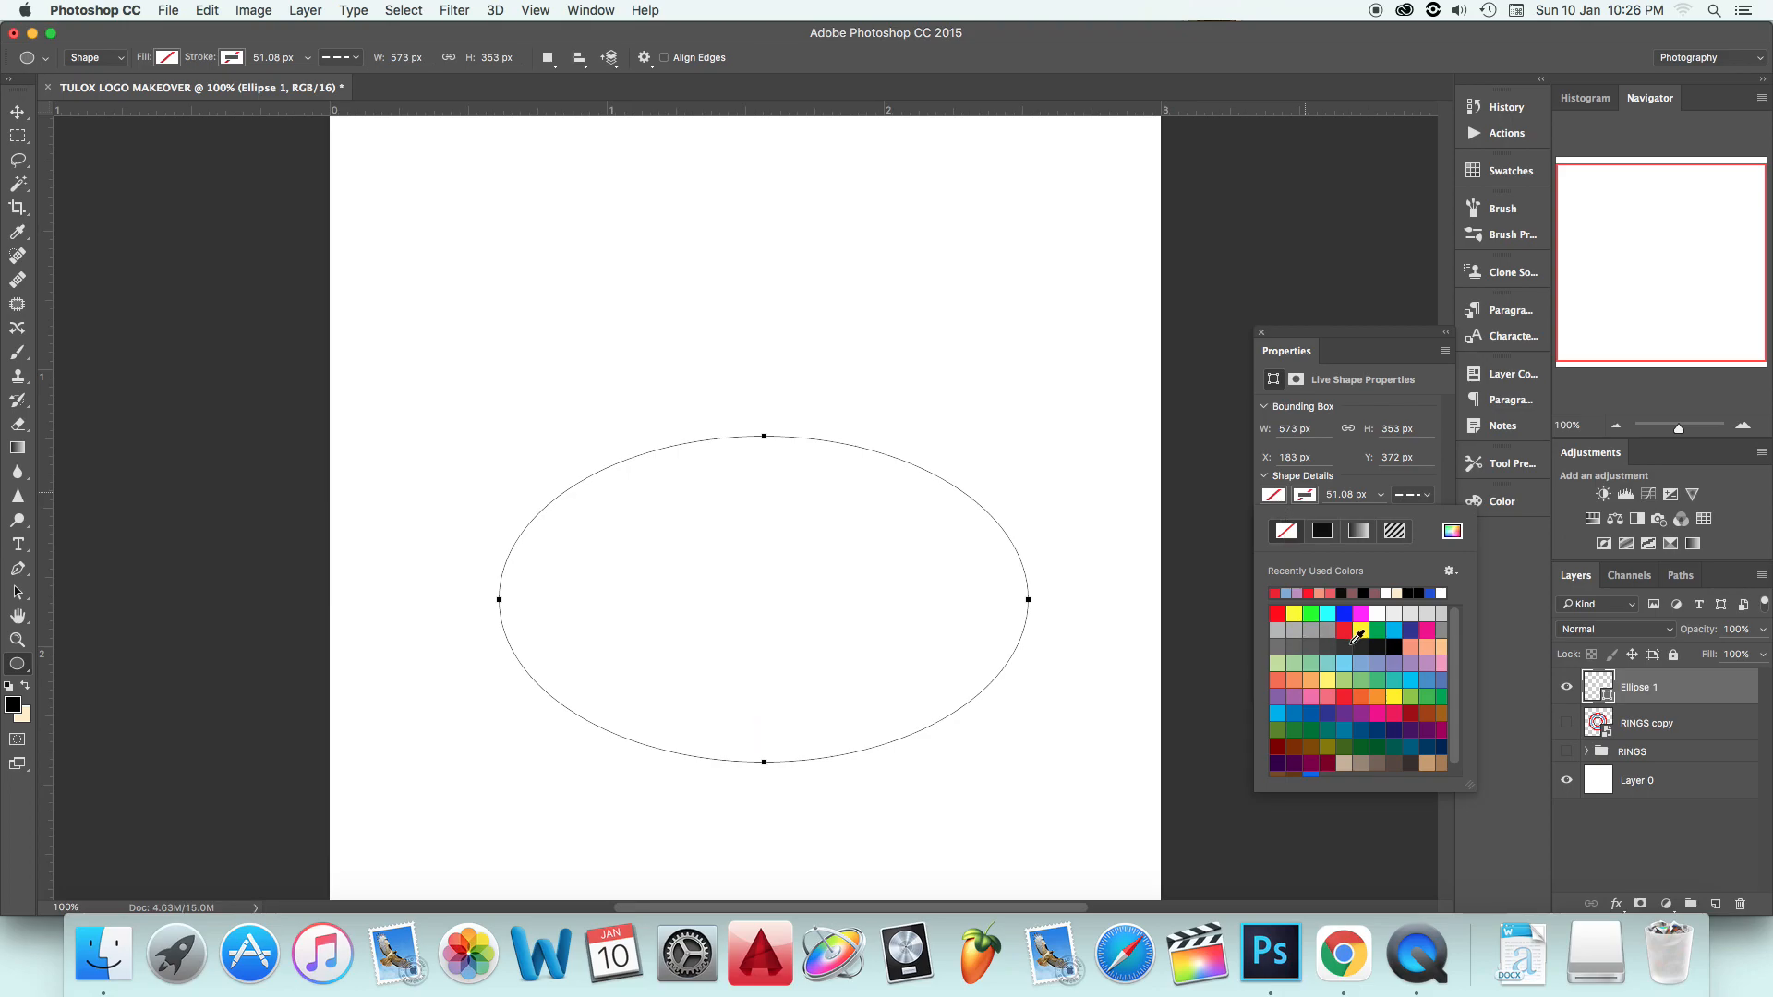
{"action": "left_click", "coordinate": [1392, 634]}
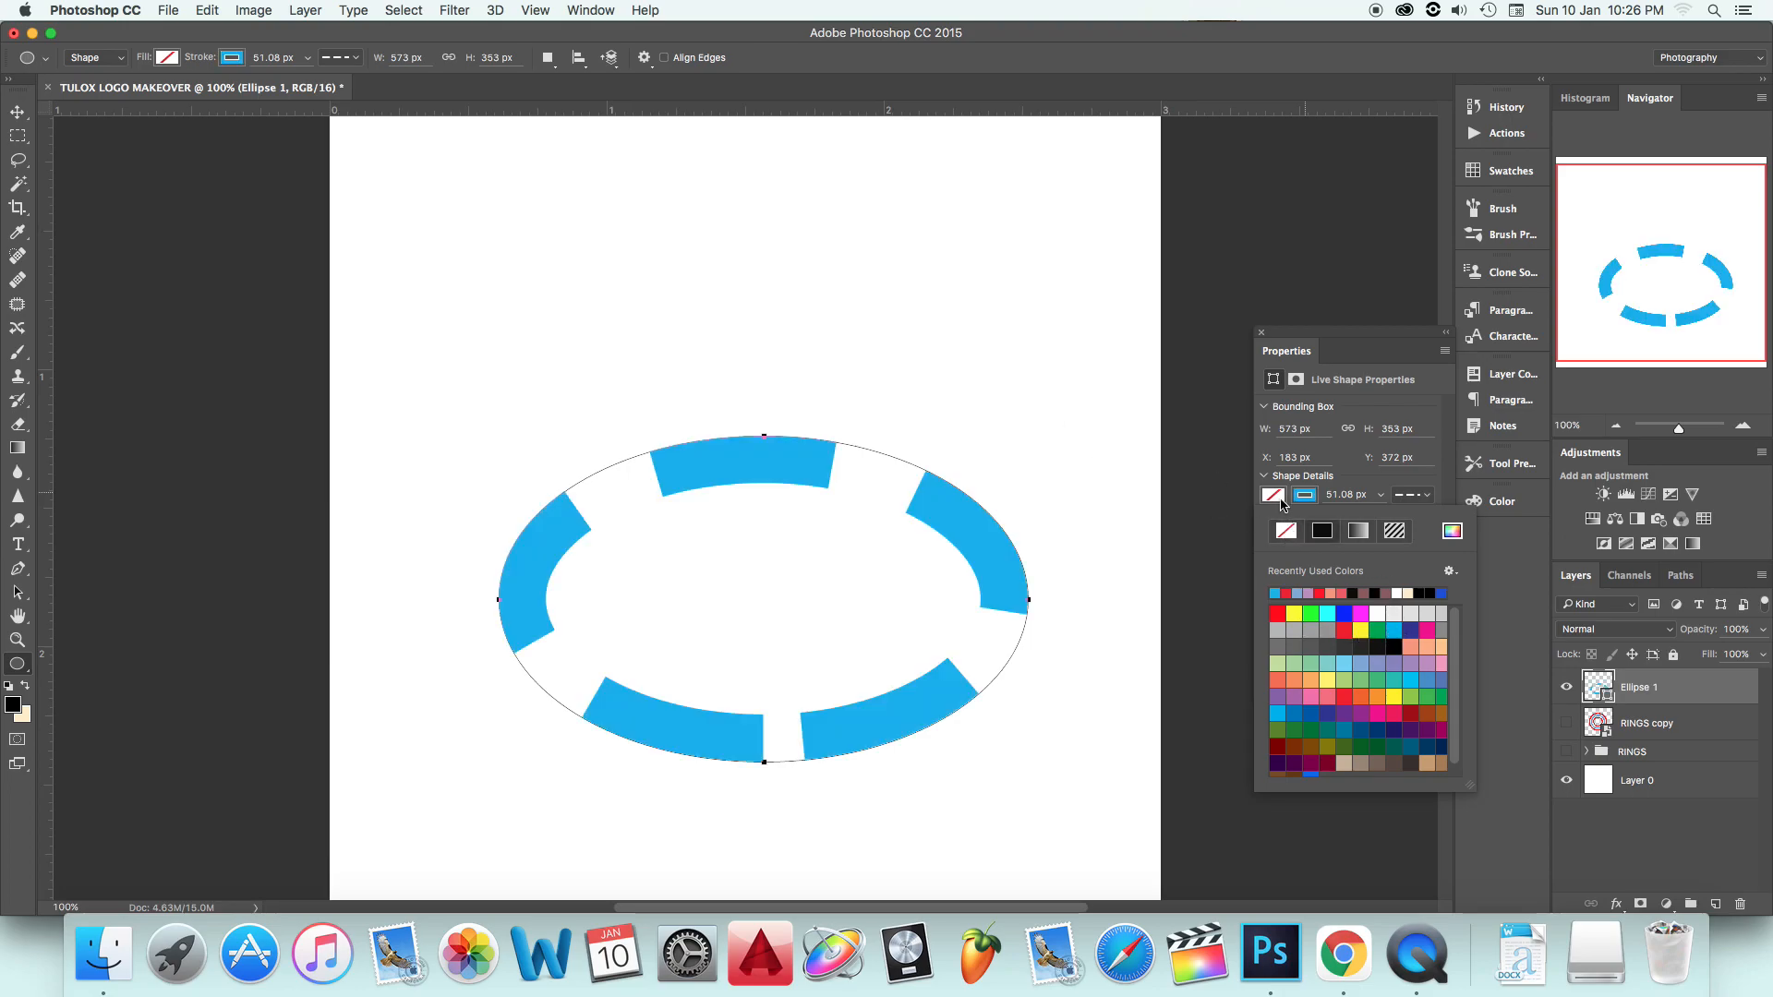
Step: Give the ellipse no stroke and a light blue fill, about #35b8ea, and move it up to the middle of the canvas
{"action": "left_click", "coordinate": [1286, 530]}
{"action": "left_click", "coordinate": [1277, 499]}
{"action": "left_click", "coordinate": [1280, 503]}
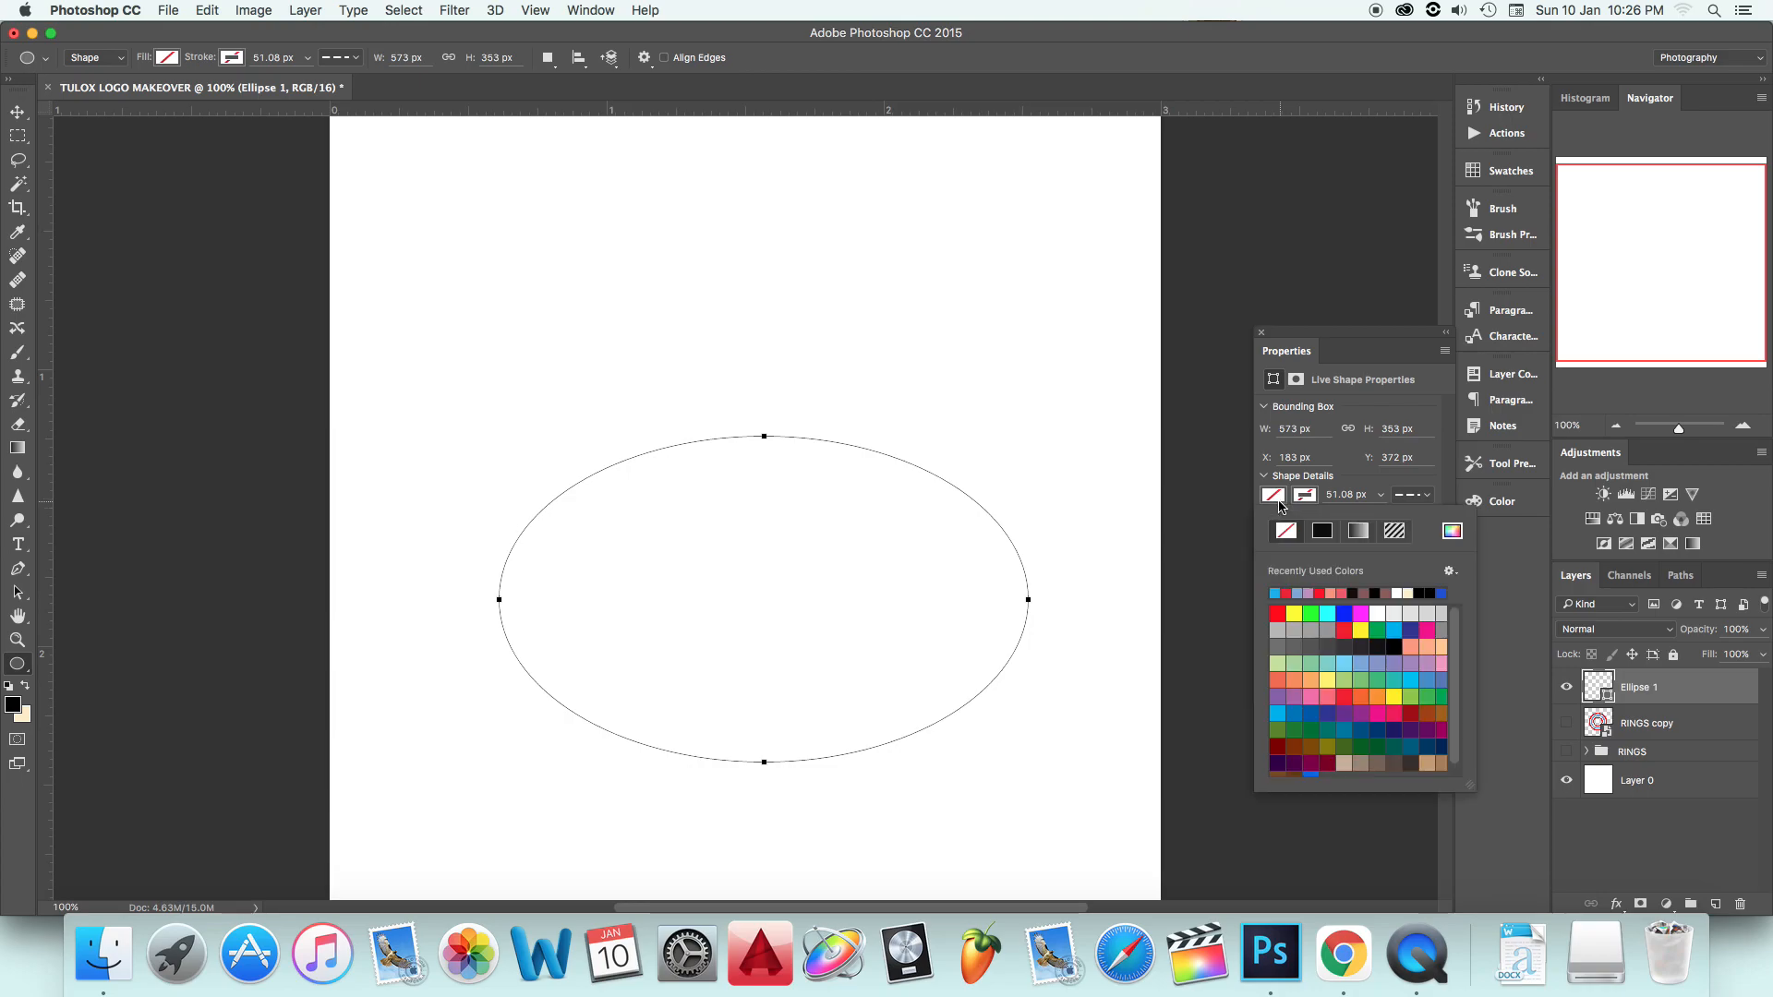
{"action": "left_click", "coordinate": [1393, 633]}
{"action": "left_click", "coordinate": [1452, 530]}
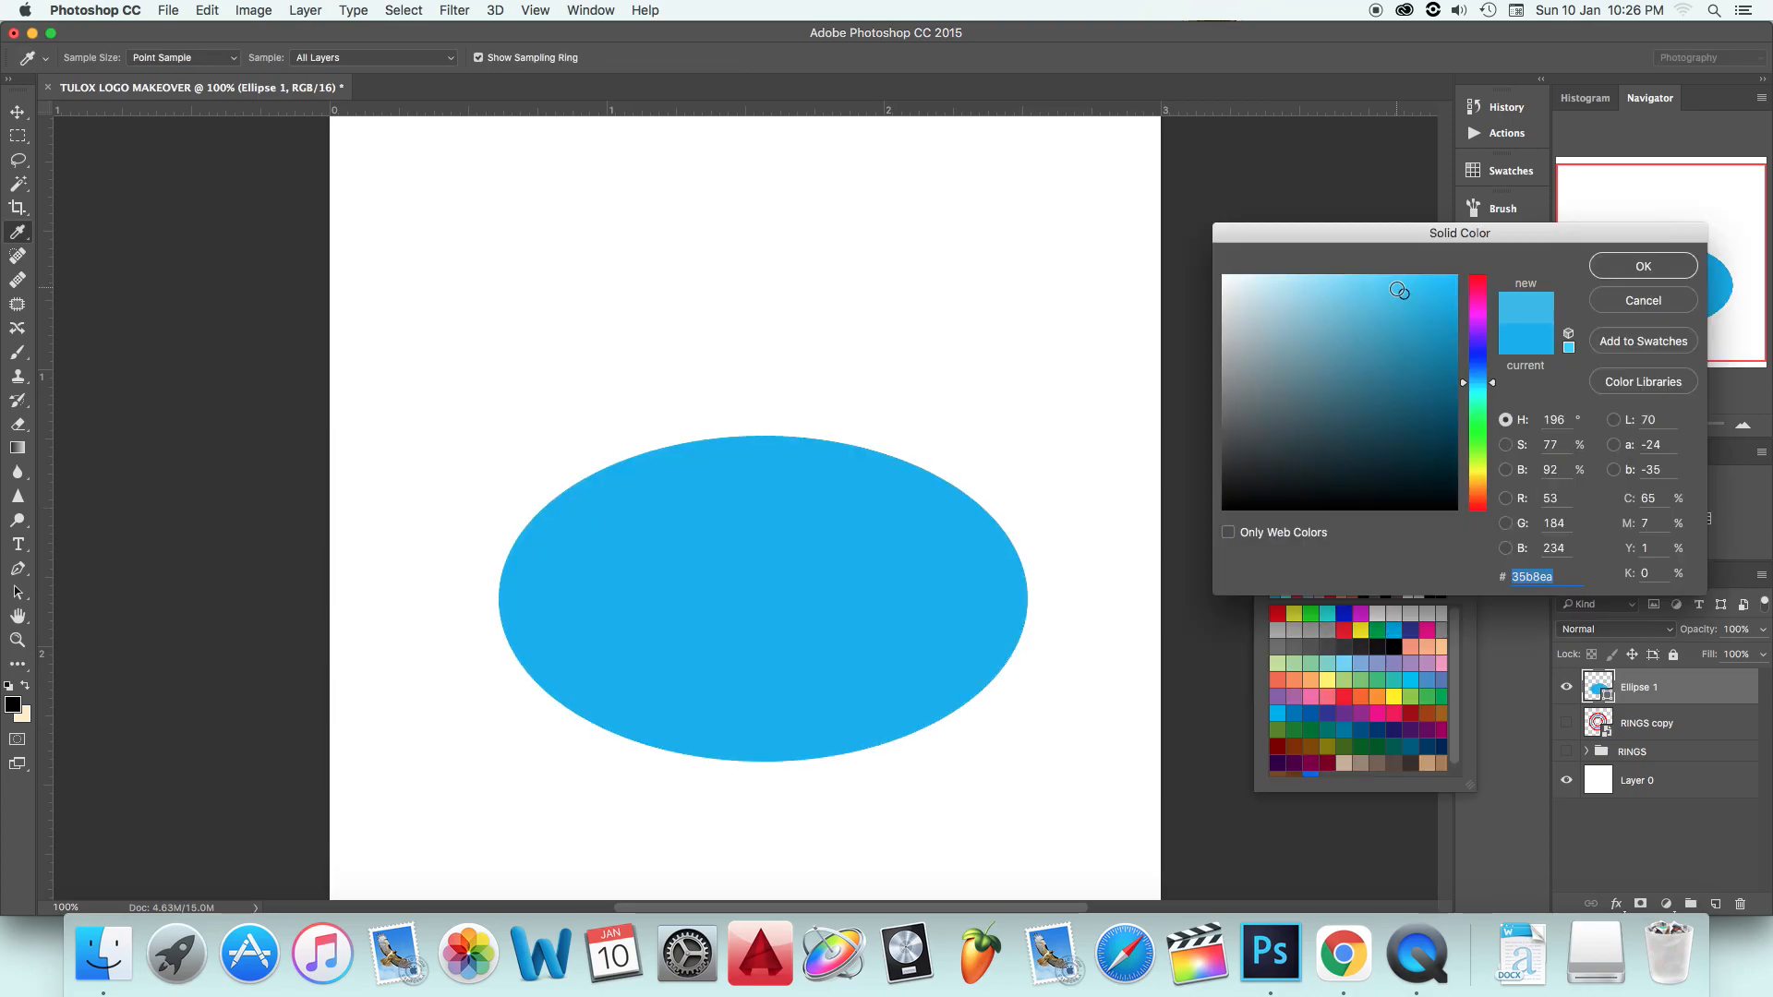
{"action": "left_click", "coordinate": [1636, 270]}
{"action": "key", "text": "v"}
{"action": "left_click_drag", "start_coordinate": [628, 532], "coordinate": [585, 408]}
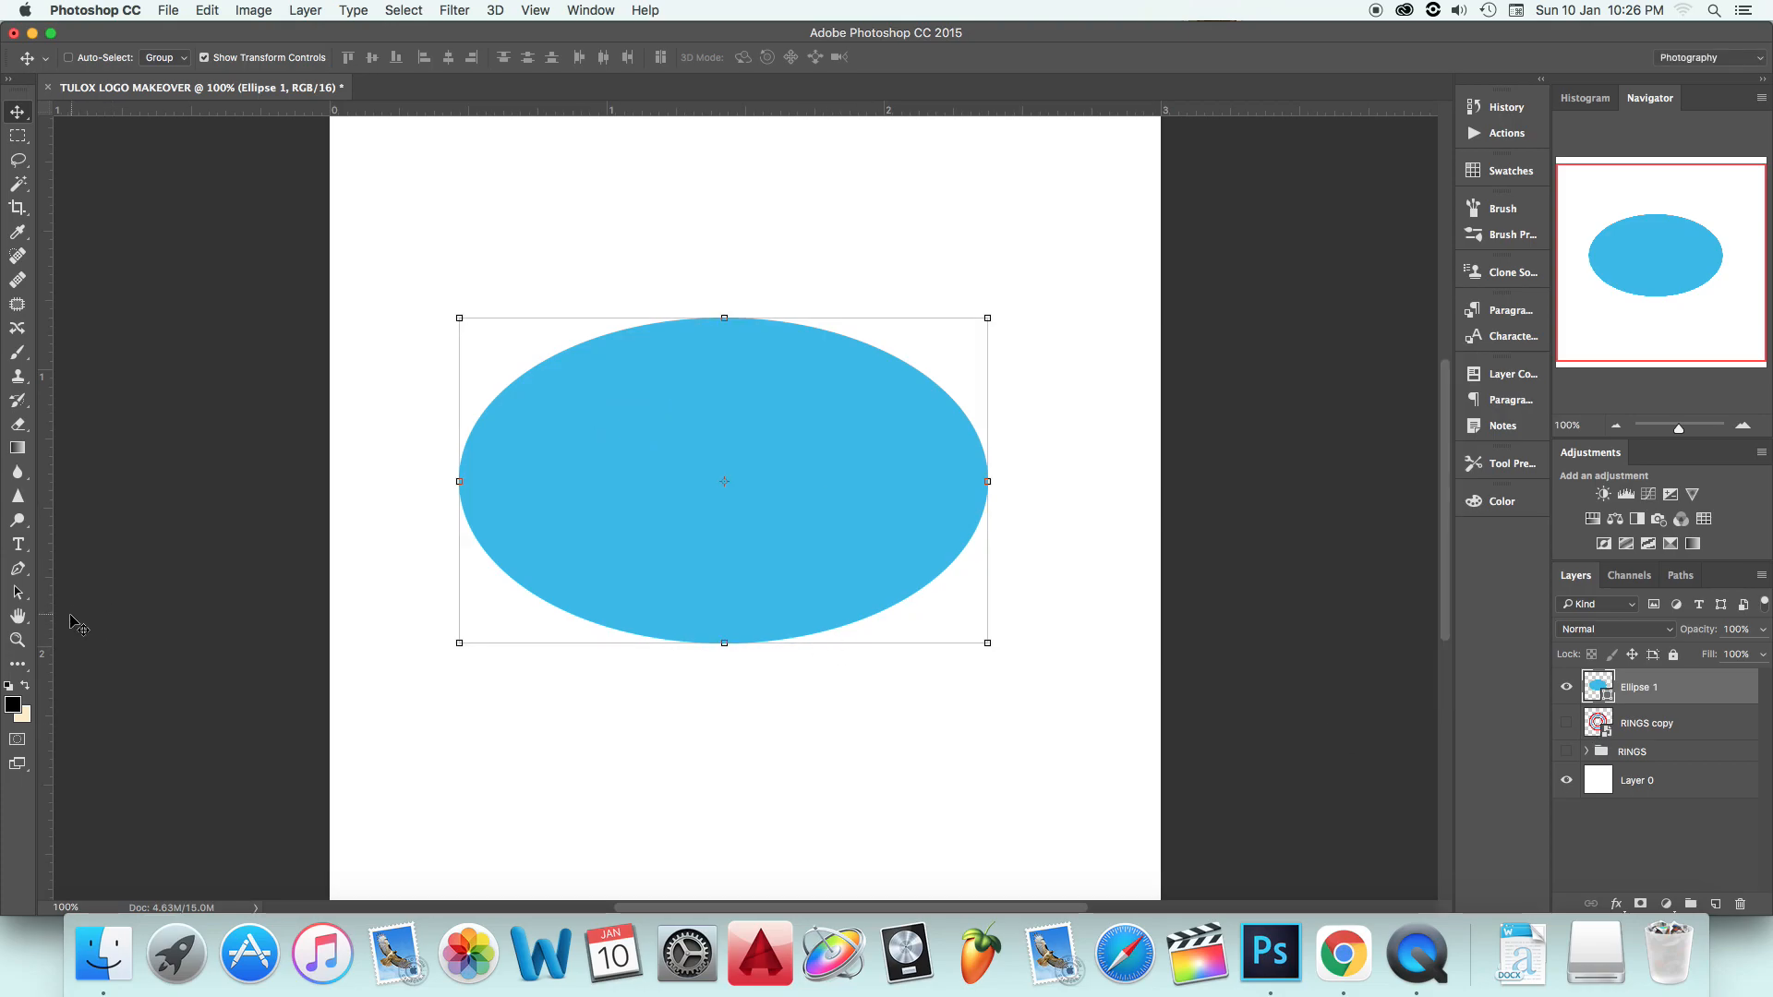
Step: Draw a curved, pointed speech-bubble tail off the ellipse's lower-right edge with the Pen tool
{"action": "left_click", "coordinate": [21, 573]}
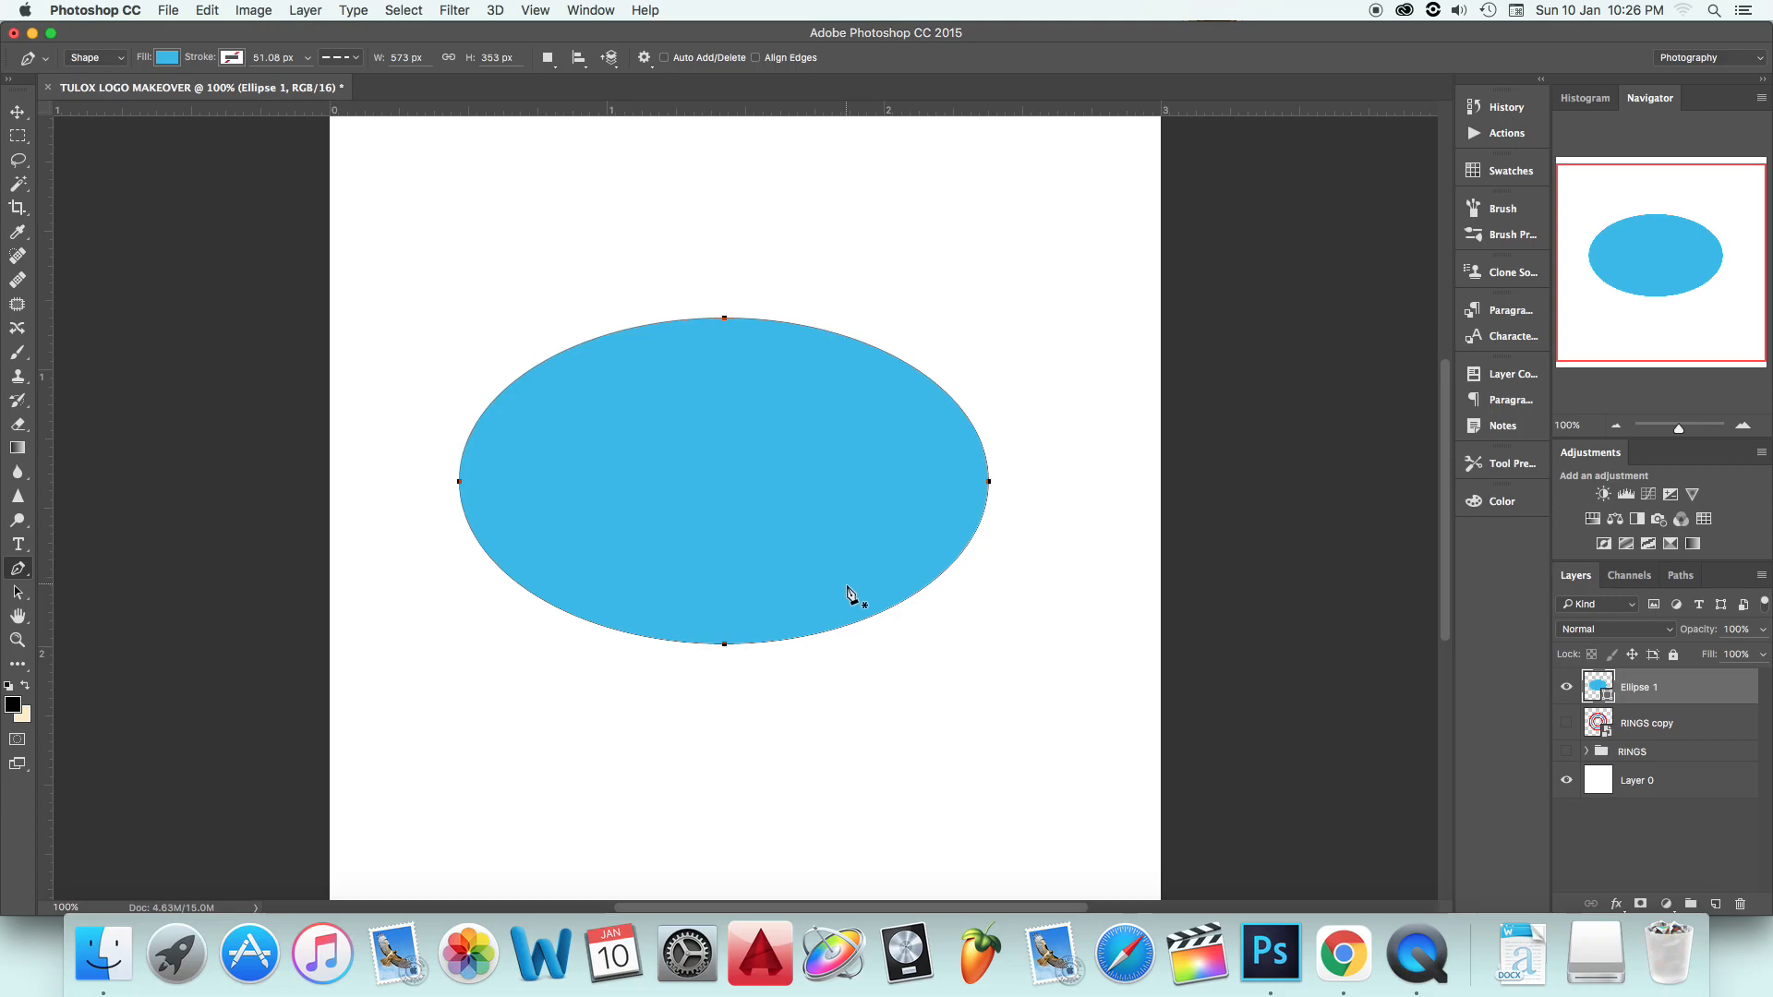
{"action": "left_click", "coordinate": [859, 621]}
{"action": "left_click", "coordinate": [986, 730]}
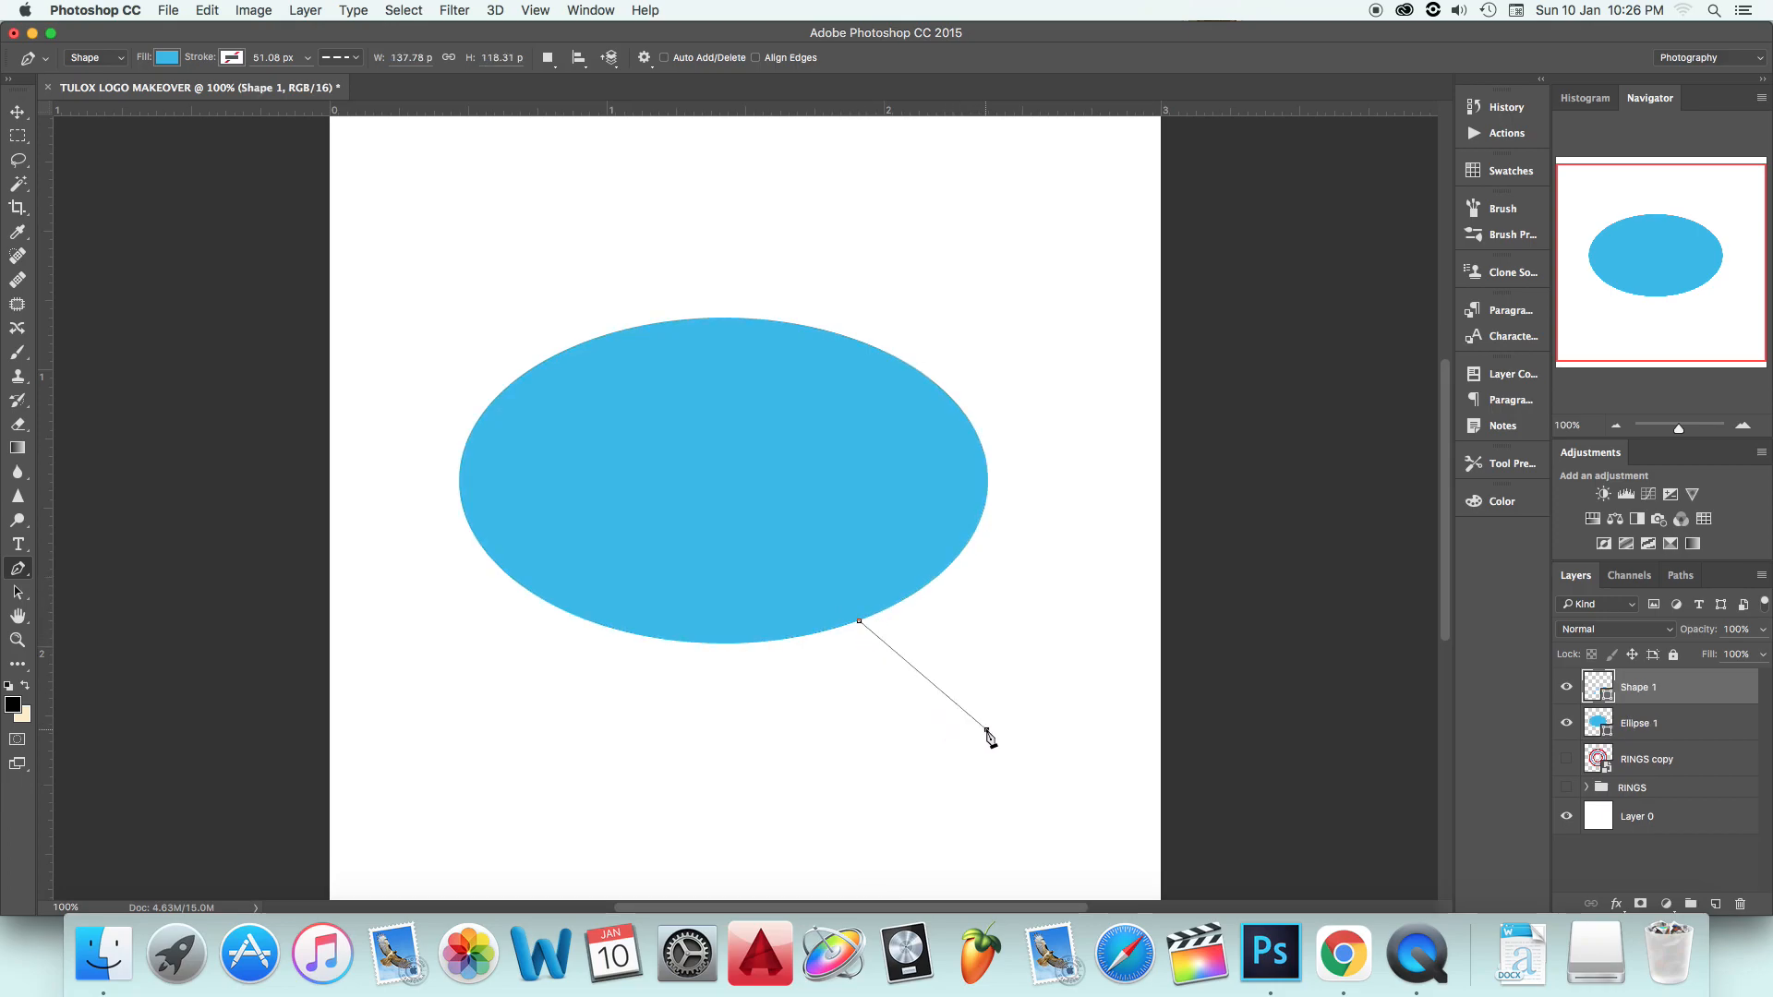
{"action": "key", "text": "super+z"}
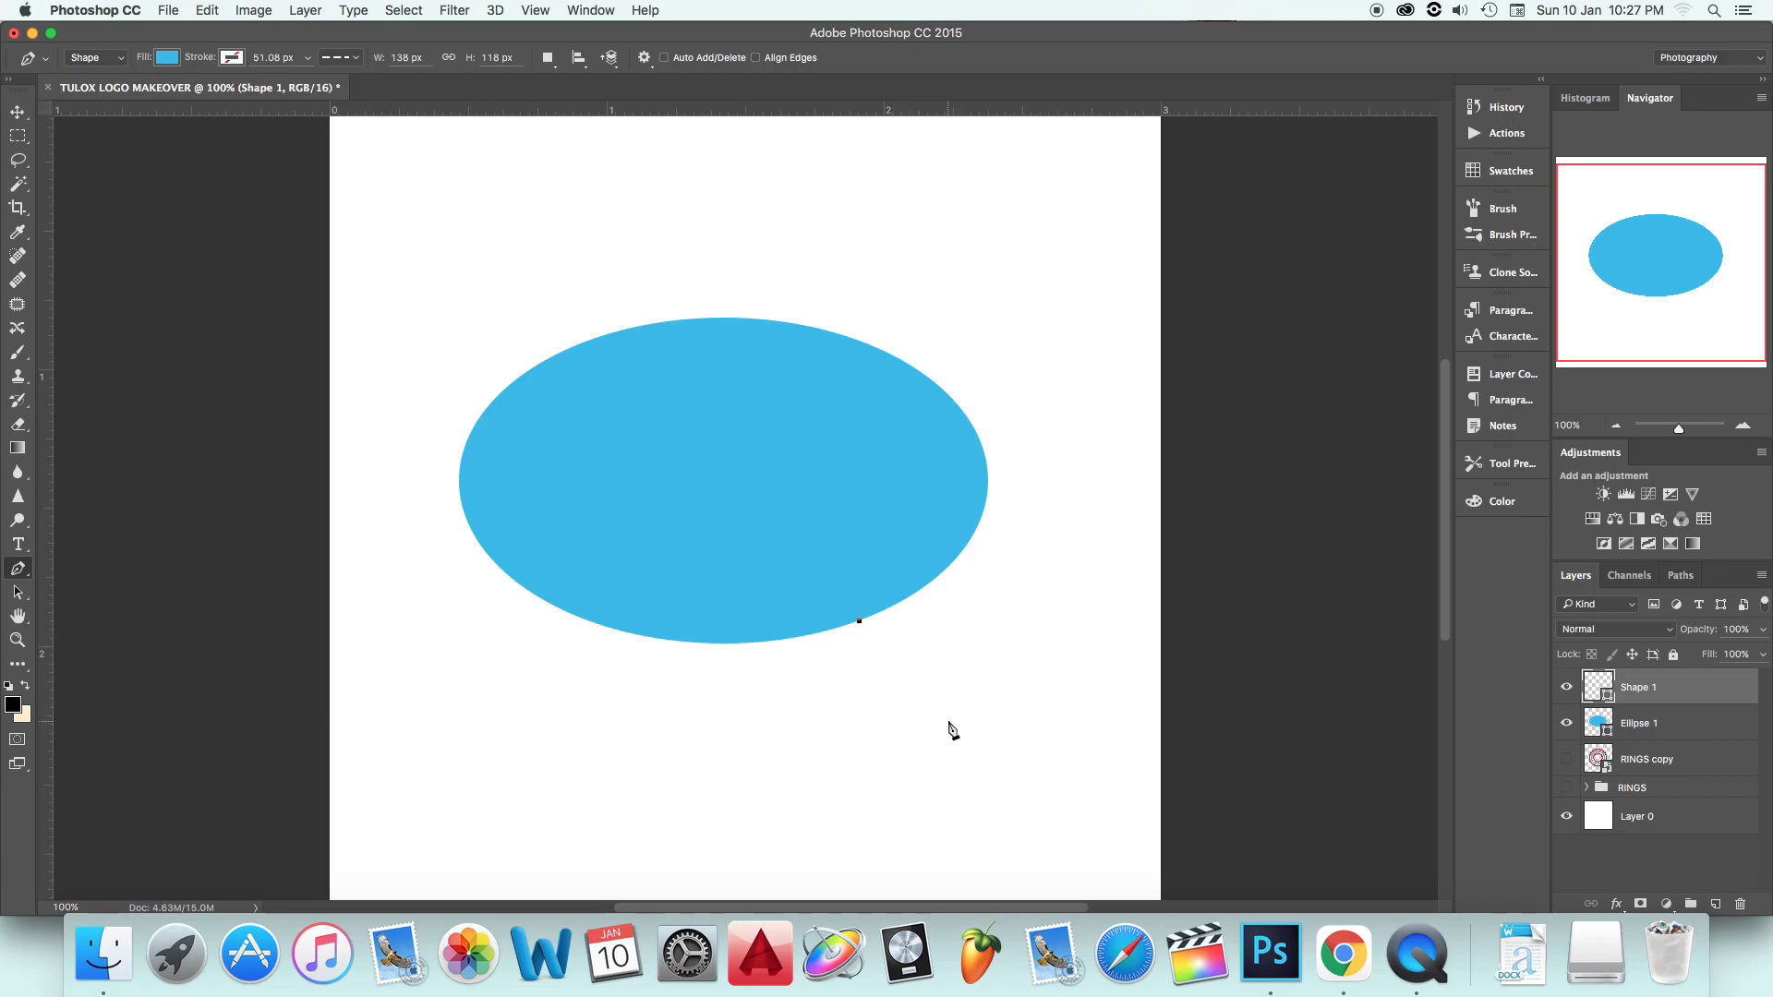
{"action": "left_click_drag", "start_coordinate": [972, 721], "coordinate": [1059, 721]}
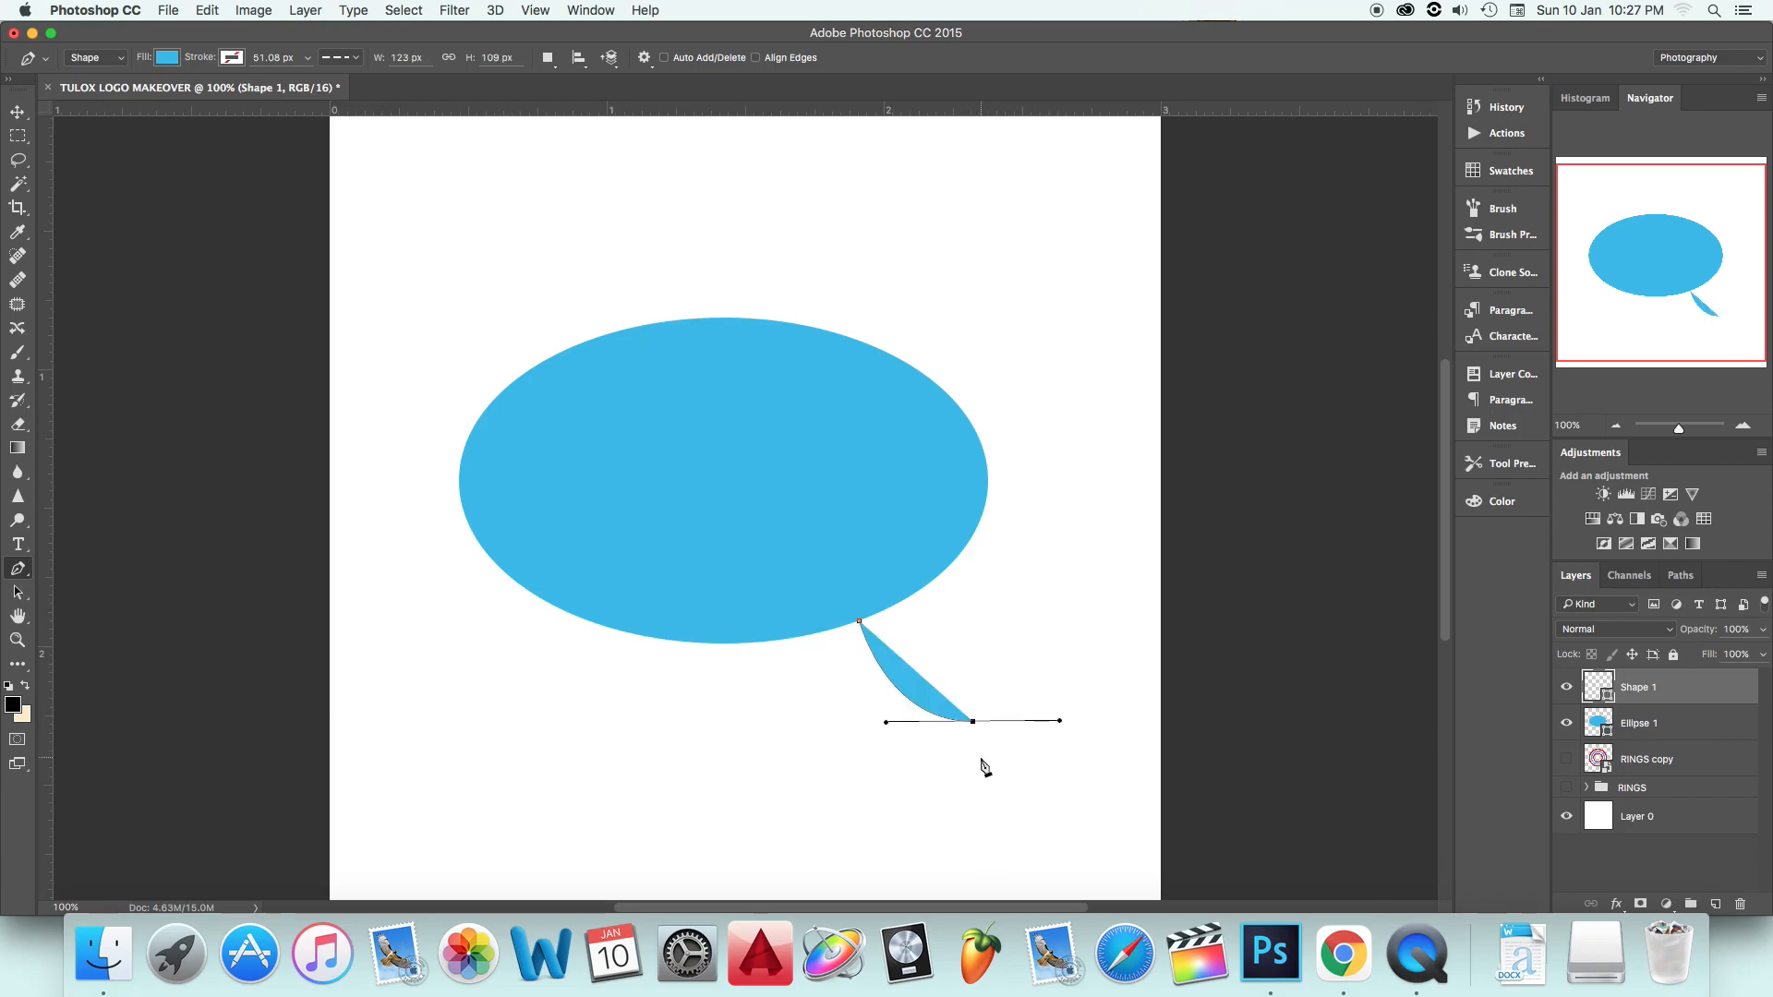
{"action": "left_click", "coordinate": [758, 641]}
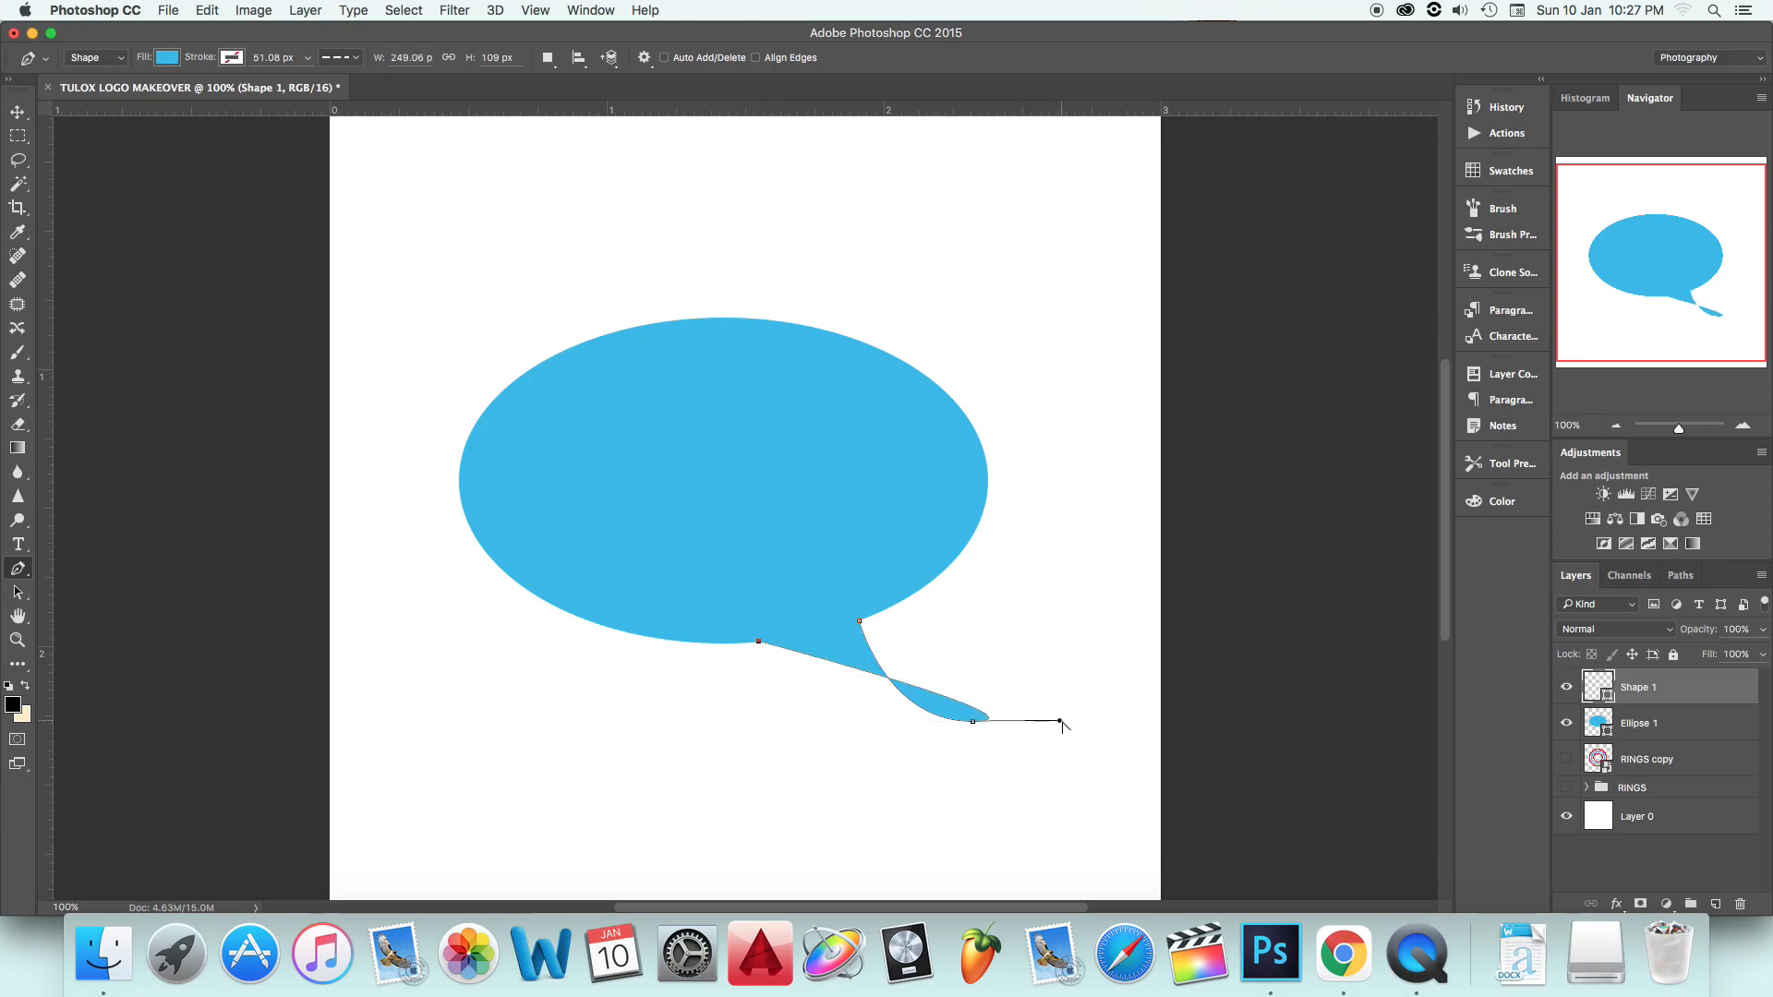
{"action": "left_click_drag", "start_coordinate": [1059, 721], "coordinate": [812, 781]}
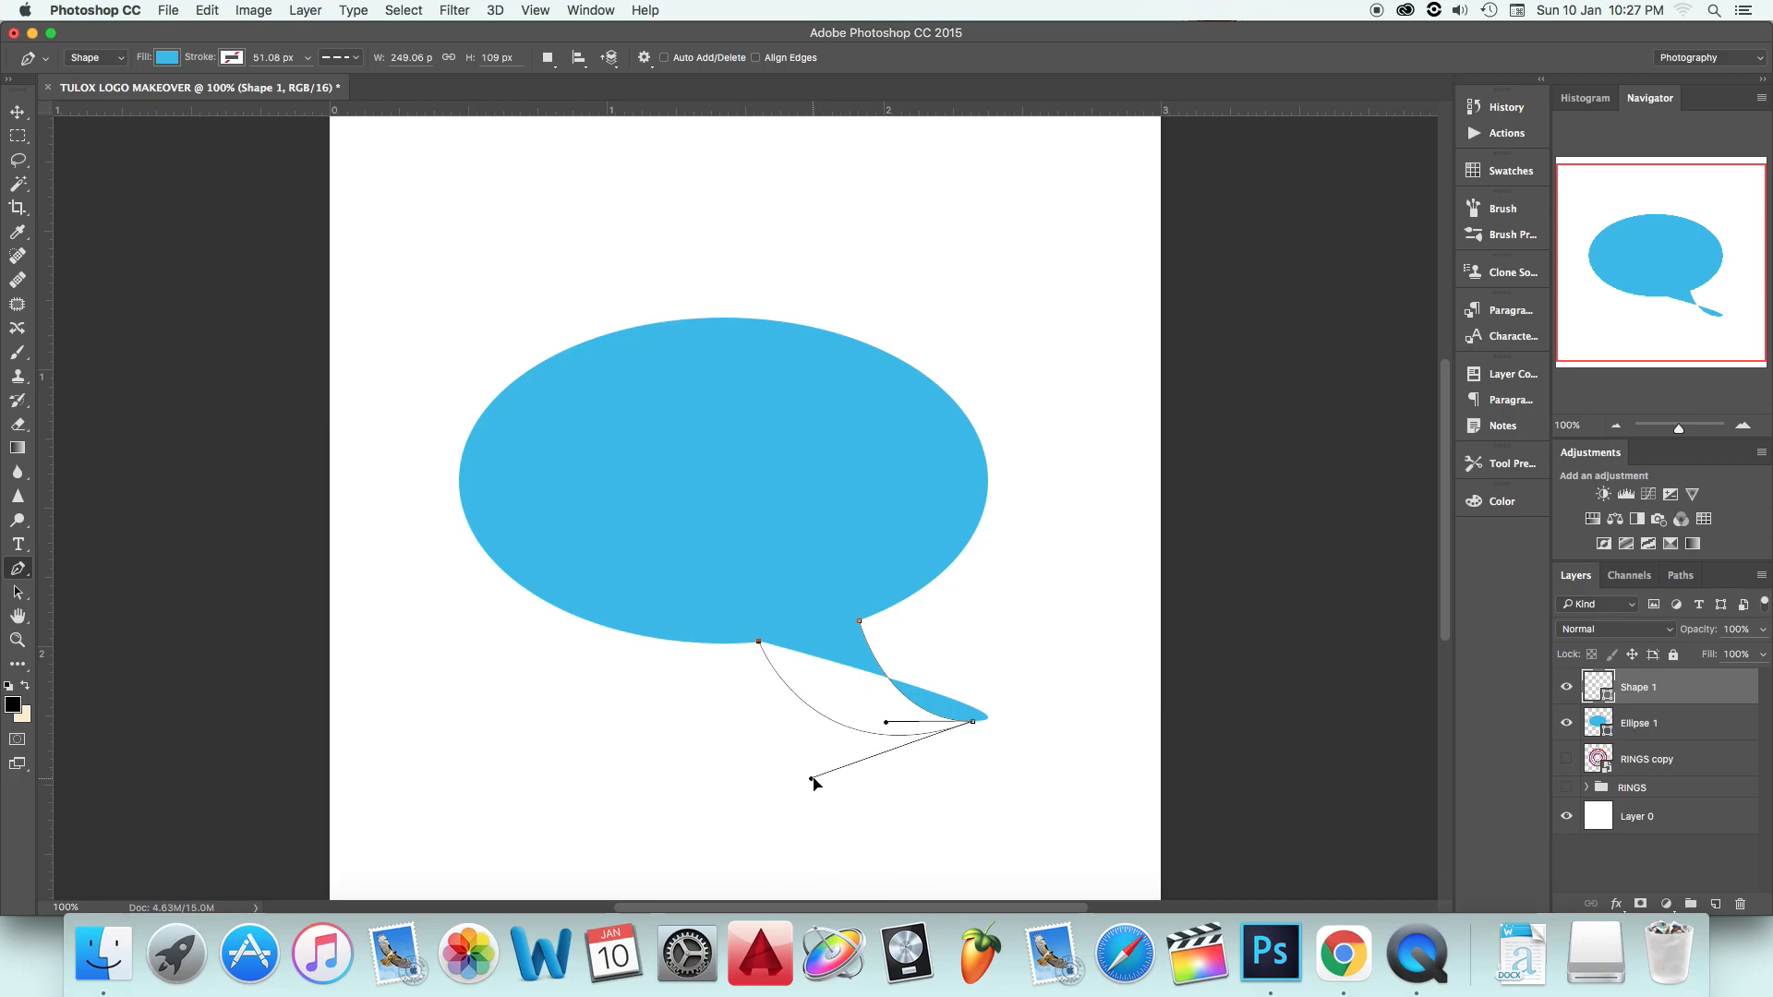
Step: Nudge the tail shape up and slightly left so that it overlaps the ellipse's lower edge
{"action": "key", "text": "v"}
{"action": "key", "text": "Up"}
{"action": "key", "text": "Up"}
{"action": "key", "text": "Up"}
{"action": "key", "text": "Up"}
{"action": "key", "text": "Up"}
{"action": "key", "text": "Up"}
{"action": "key", "text": "Up"}
{"action": "key", "text": "Up"}
{"action": "key", "text": "Up"}
{"action": "key", "text": "Up"}
{"action": "key", "text": "Up"}
{"action": "key", "text": "Up"}
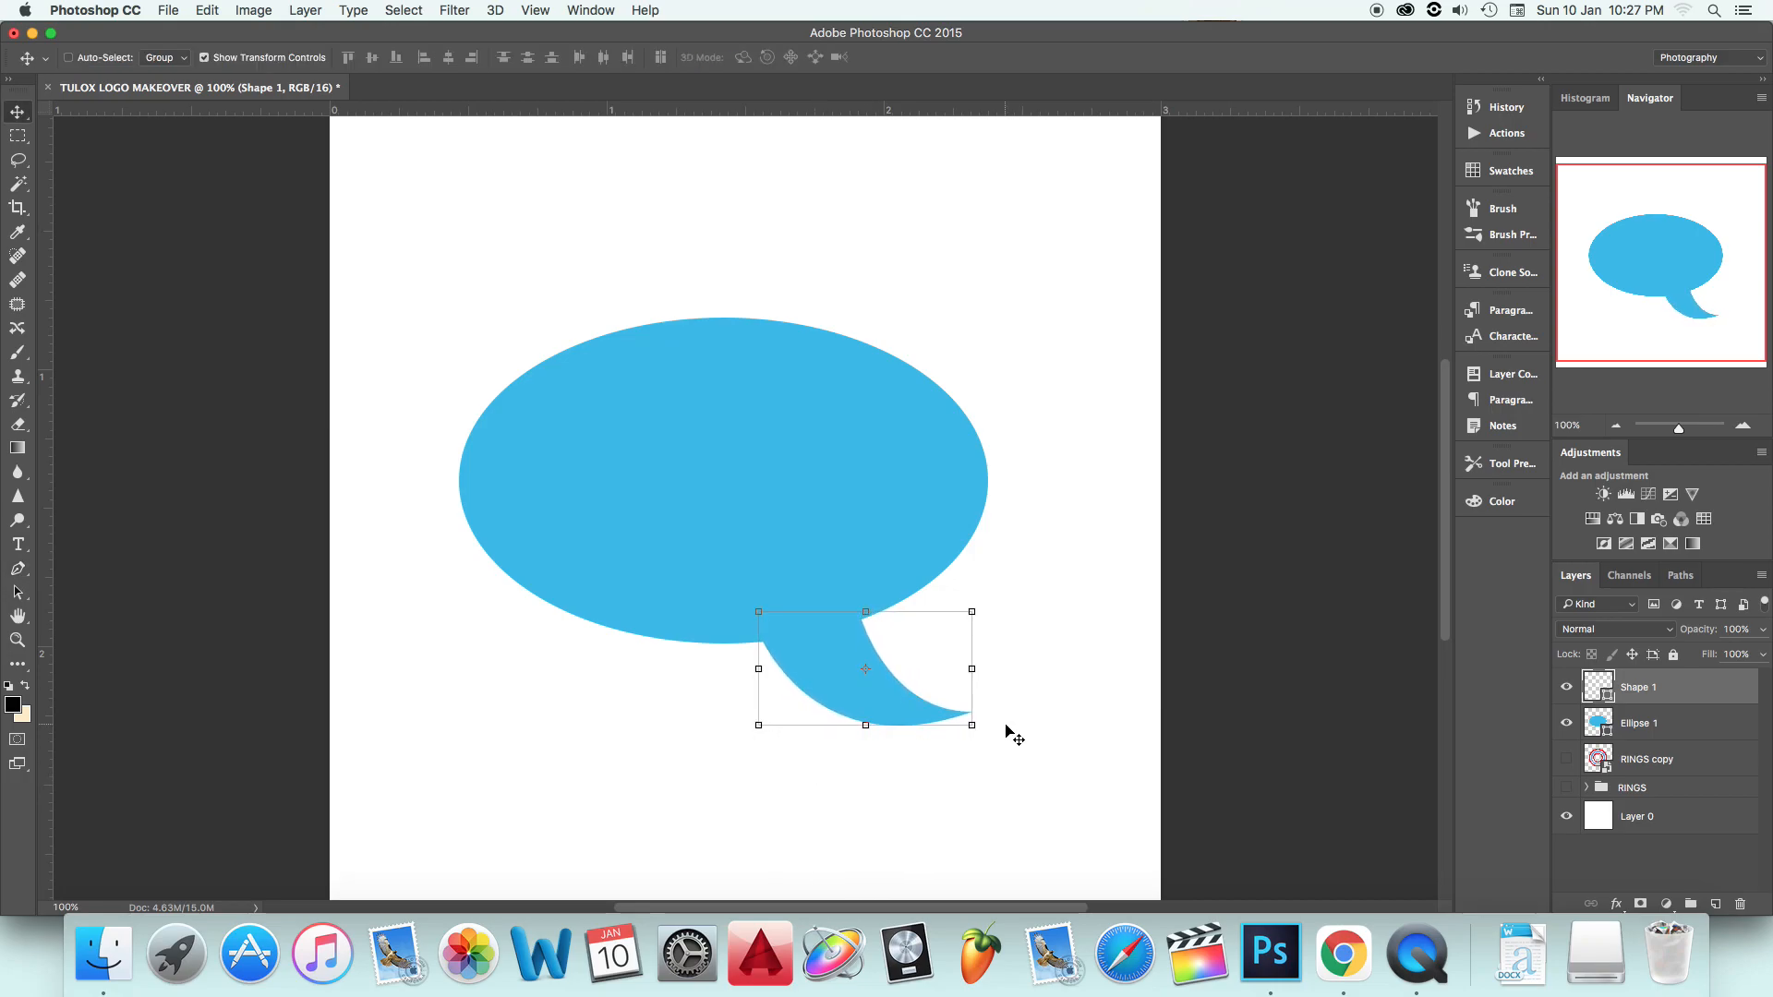
{"action": "key", "text": "Up"}
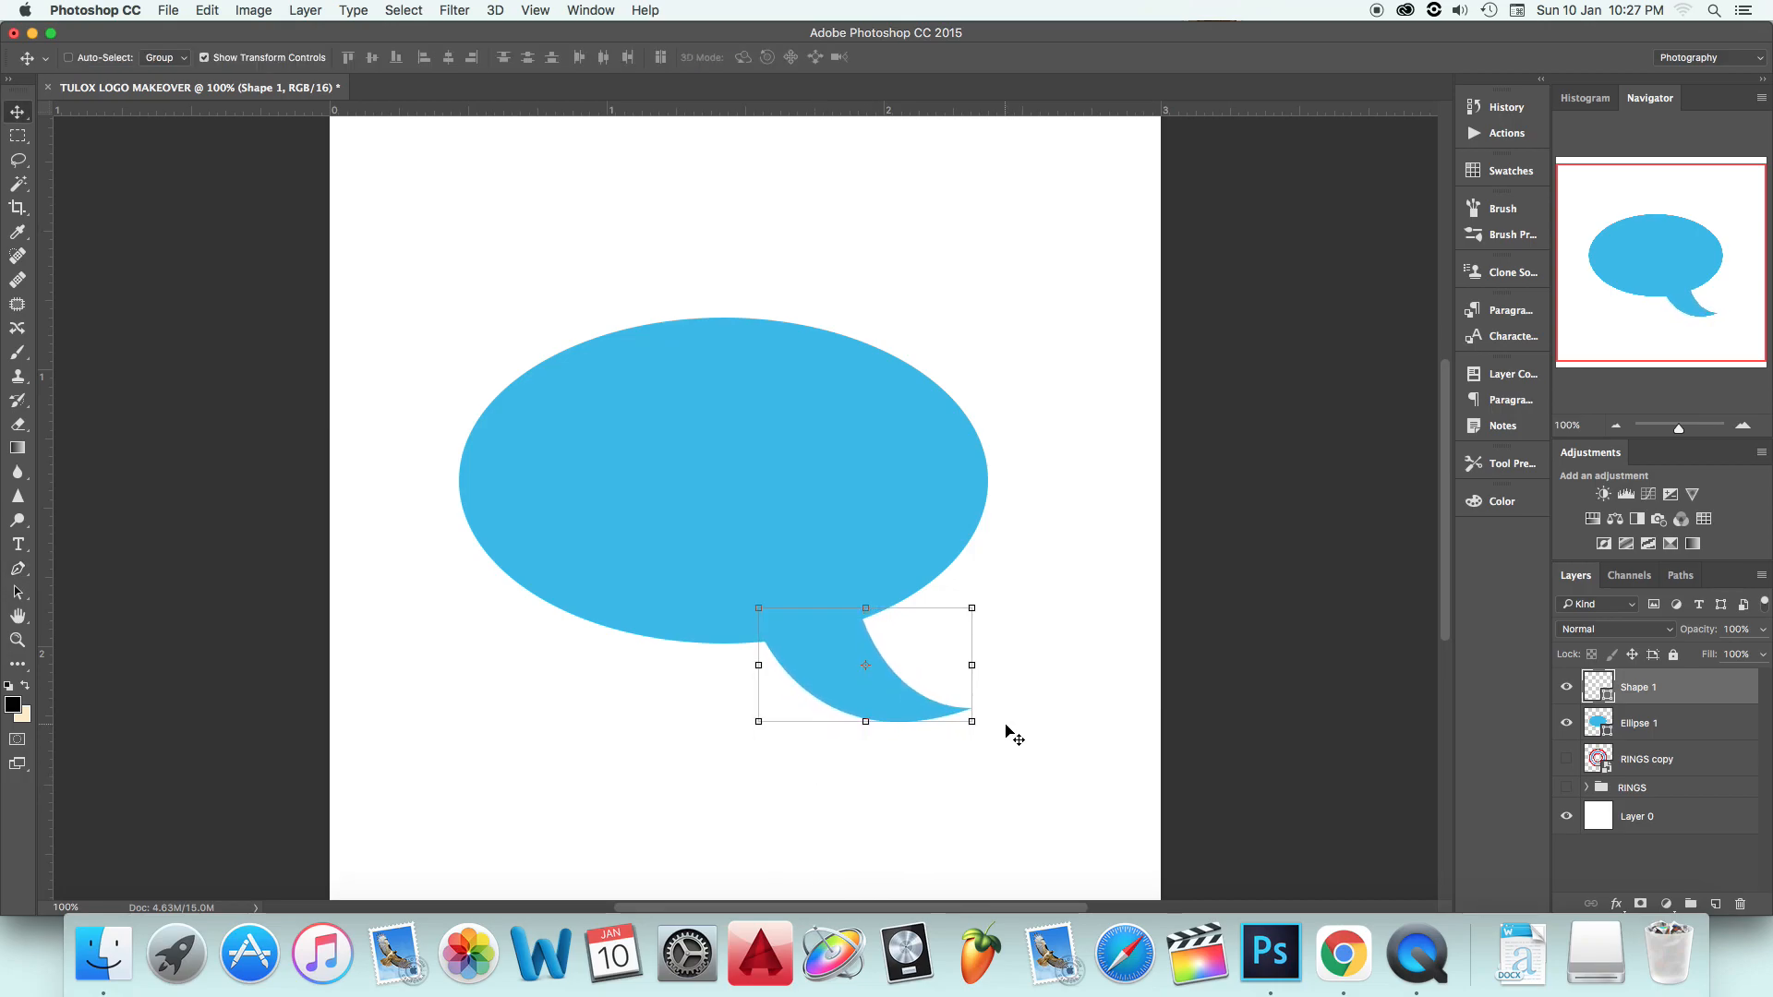
{"action": "key", "text": "Up"}
{"action": "key", "text": "Up"}
{"action": "key", "text": "Up"}
{"action": "key", "text": "Up"}
{"action": "key", "text": "Up"}
{"action": "key", "text": "Left"}
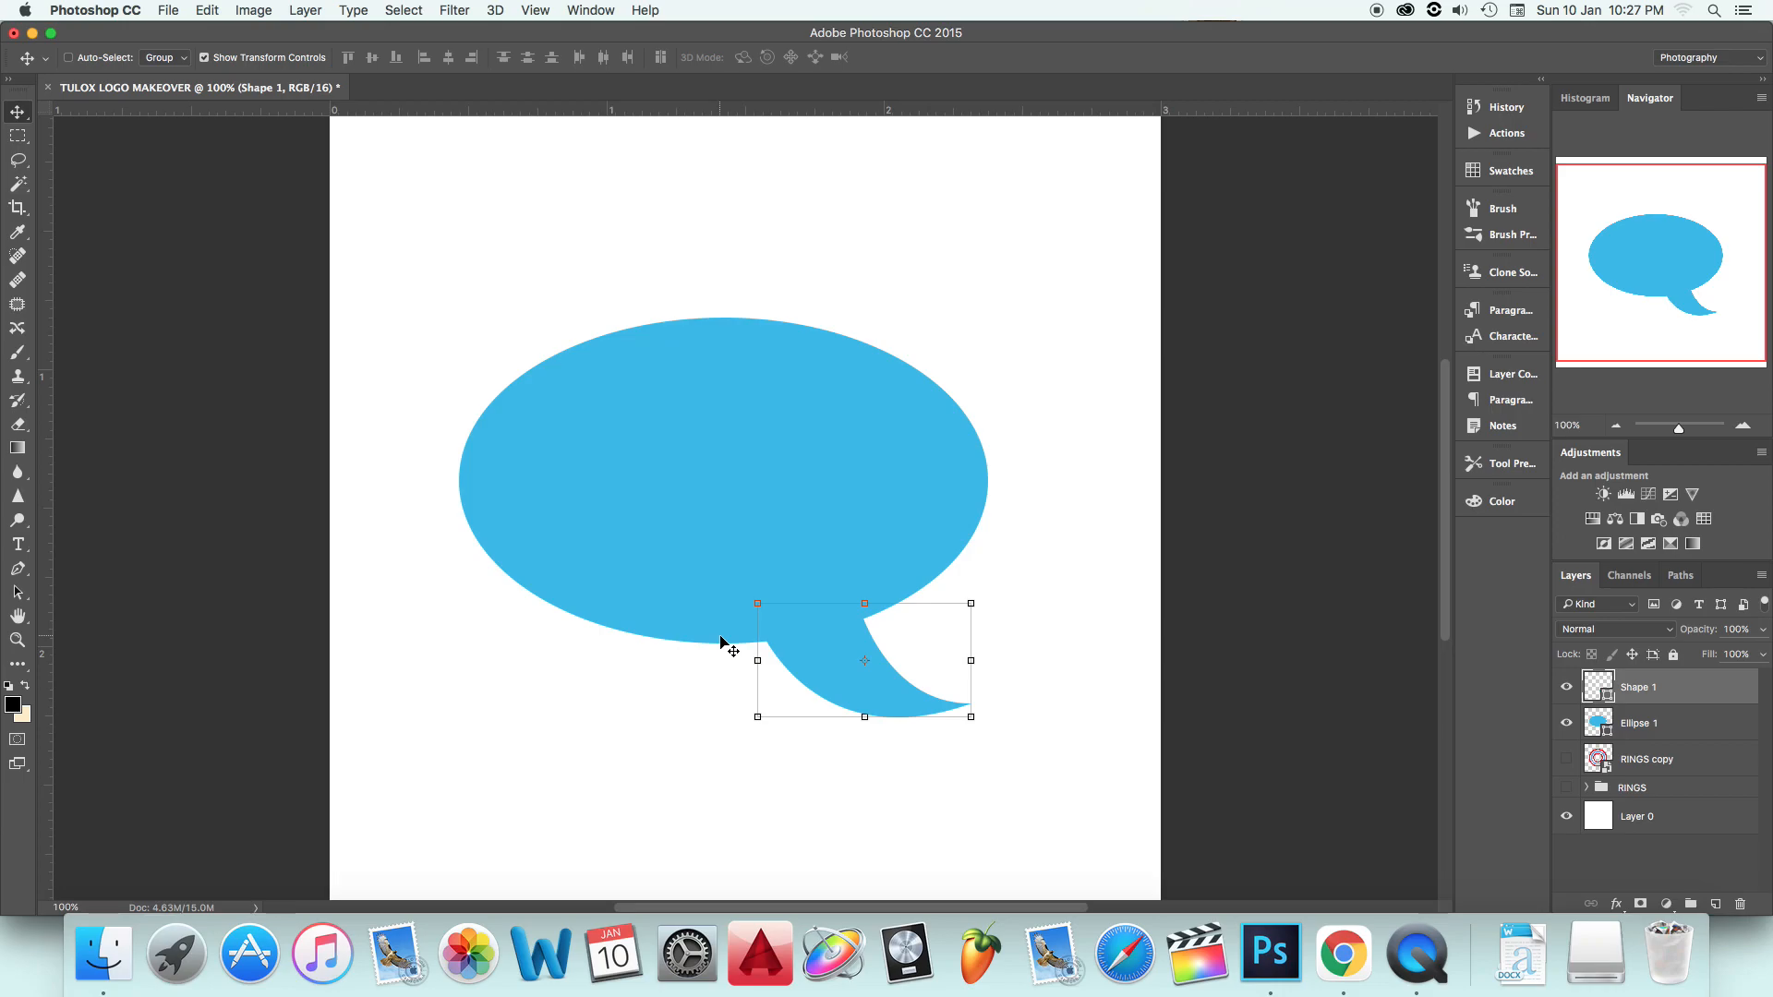
{"action": "key", "text": "Up"}
{"action": "key", "text": "Up"}
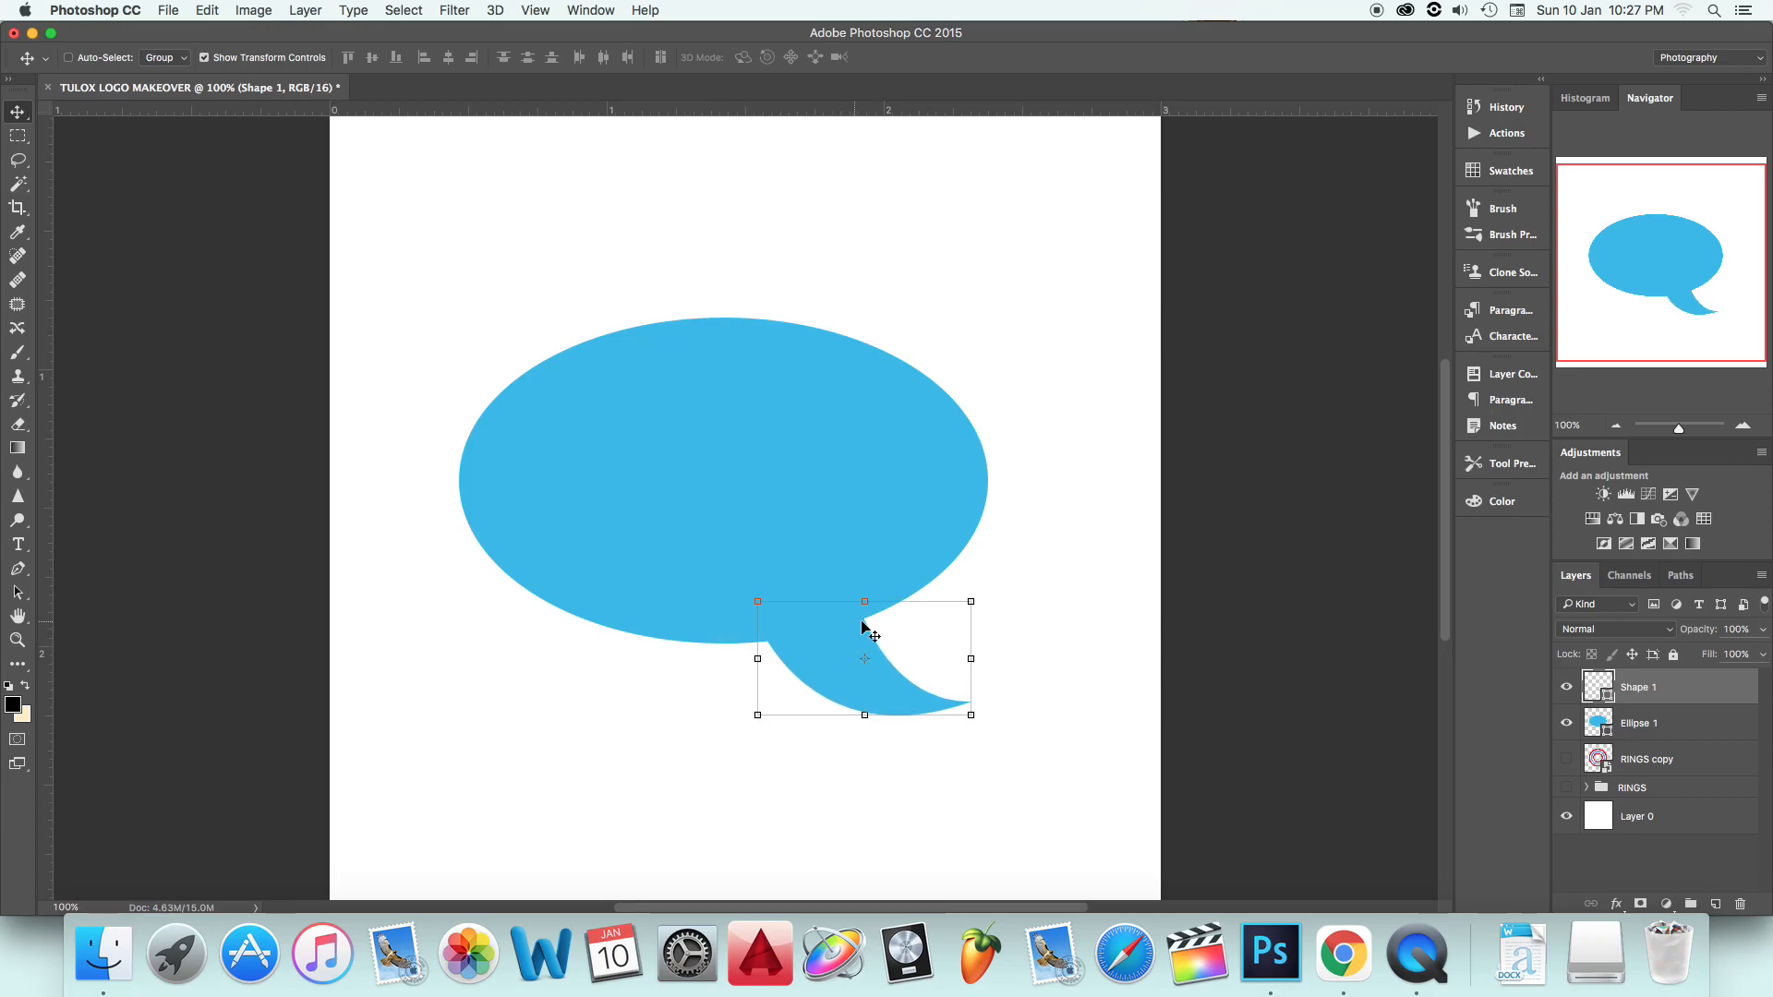
Step: Group the ellipse and tail layers and name the group CHAT ICON
{"action": "left_click", "coordinate": [1666, 727]}
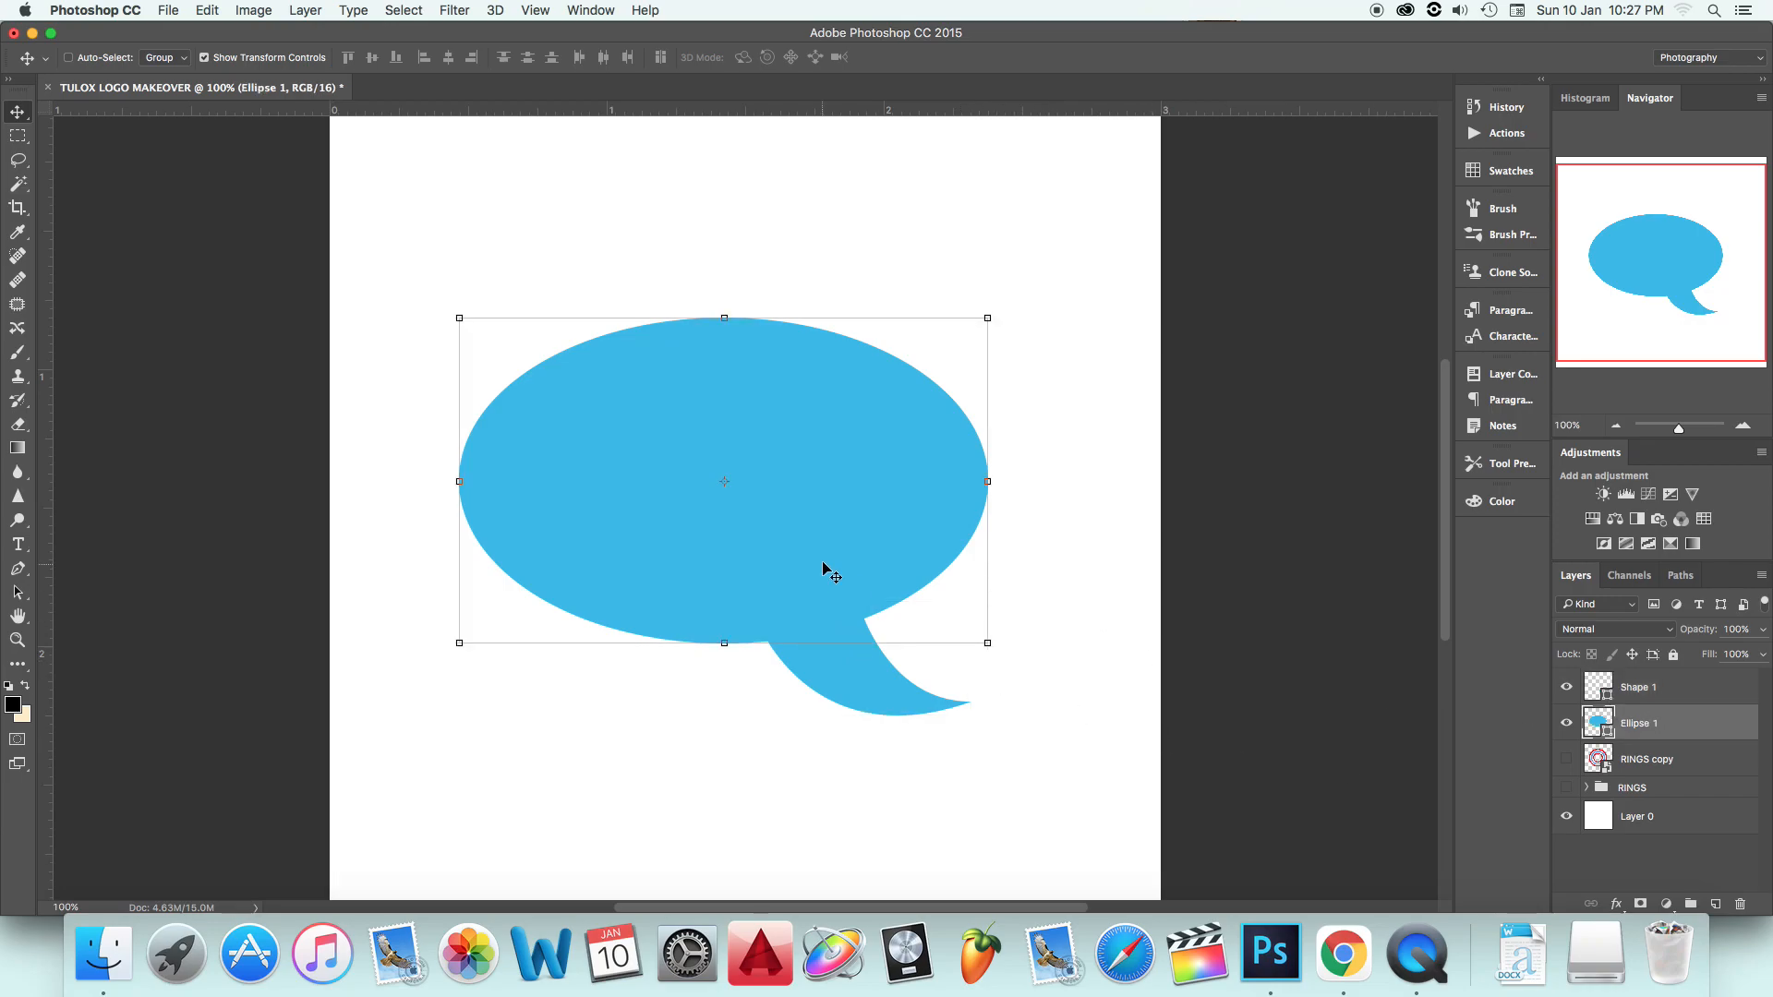
{"action": "left_click", "coordinate": [1662, 729], "text": "super"}
{"action": "left_click", "coordinate": [1652, 692], "text": "super"}
{"action": "left_click", "coordinate": [1651, 723], "text": "super"}
{"action": "right_click", "coordinate": [1650, 721]}
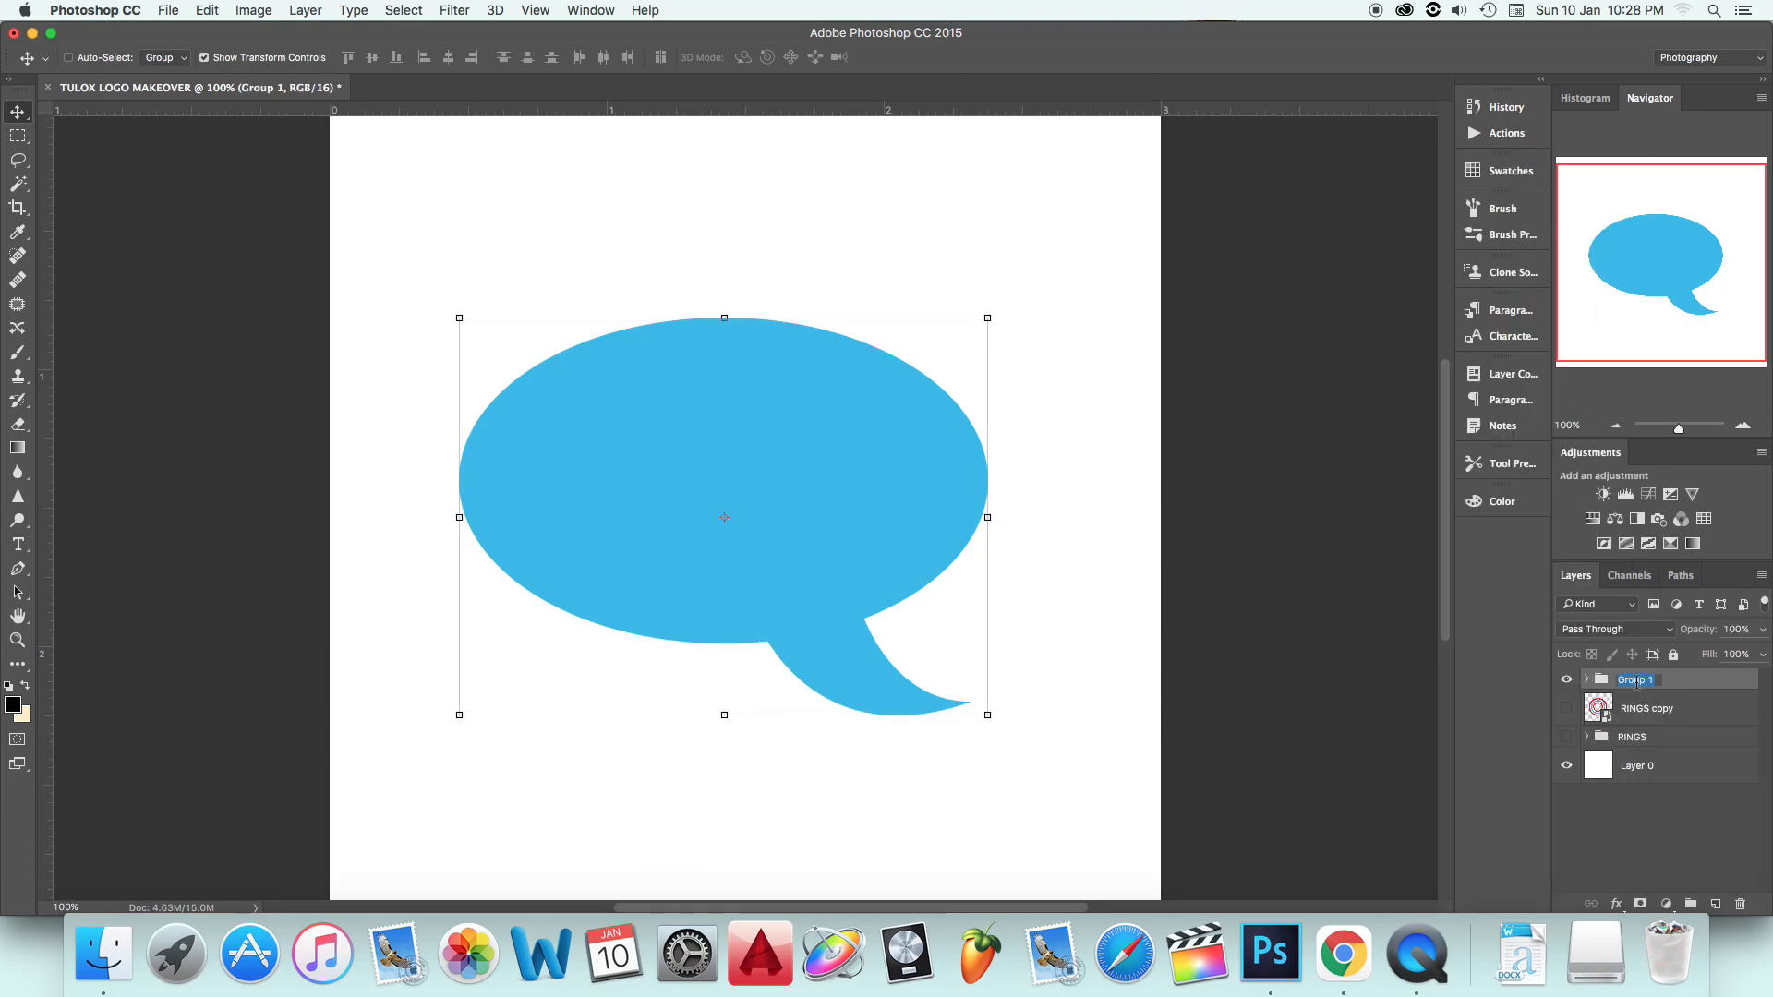
{"action": "type", "text": "CHAT ICON"}
{"action": "key", "text": "Return"}
Step: Convert a duplicate of the CHAT ICON group to a smart object and place the original group below RINGS copy
{"action": "right_click", "coordinate": [1623, 681]}
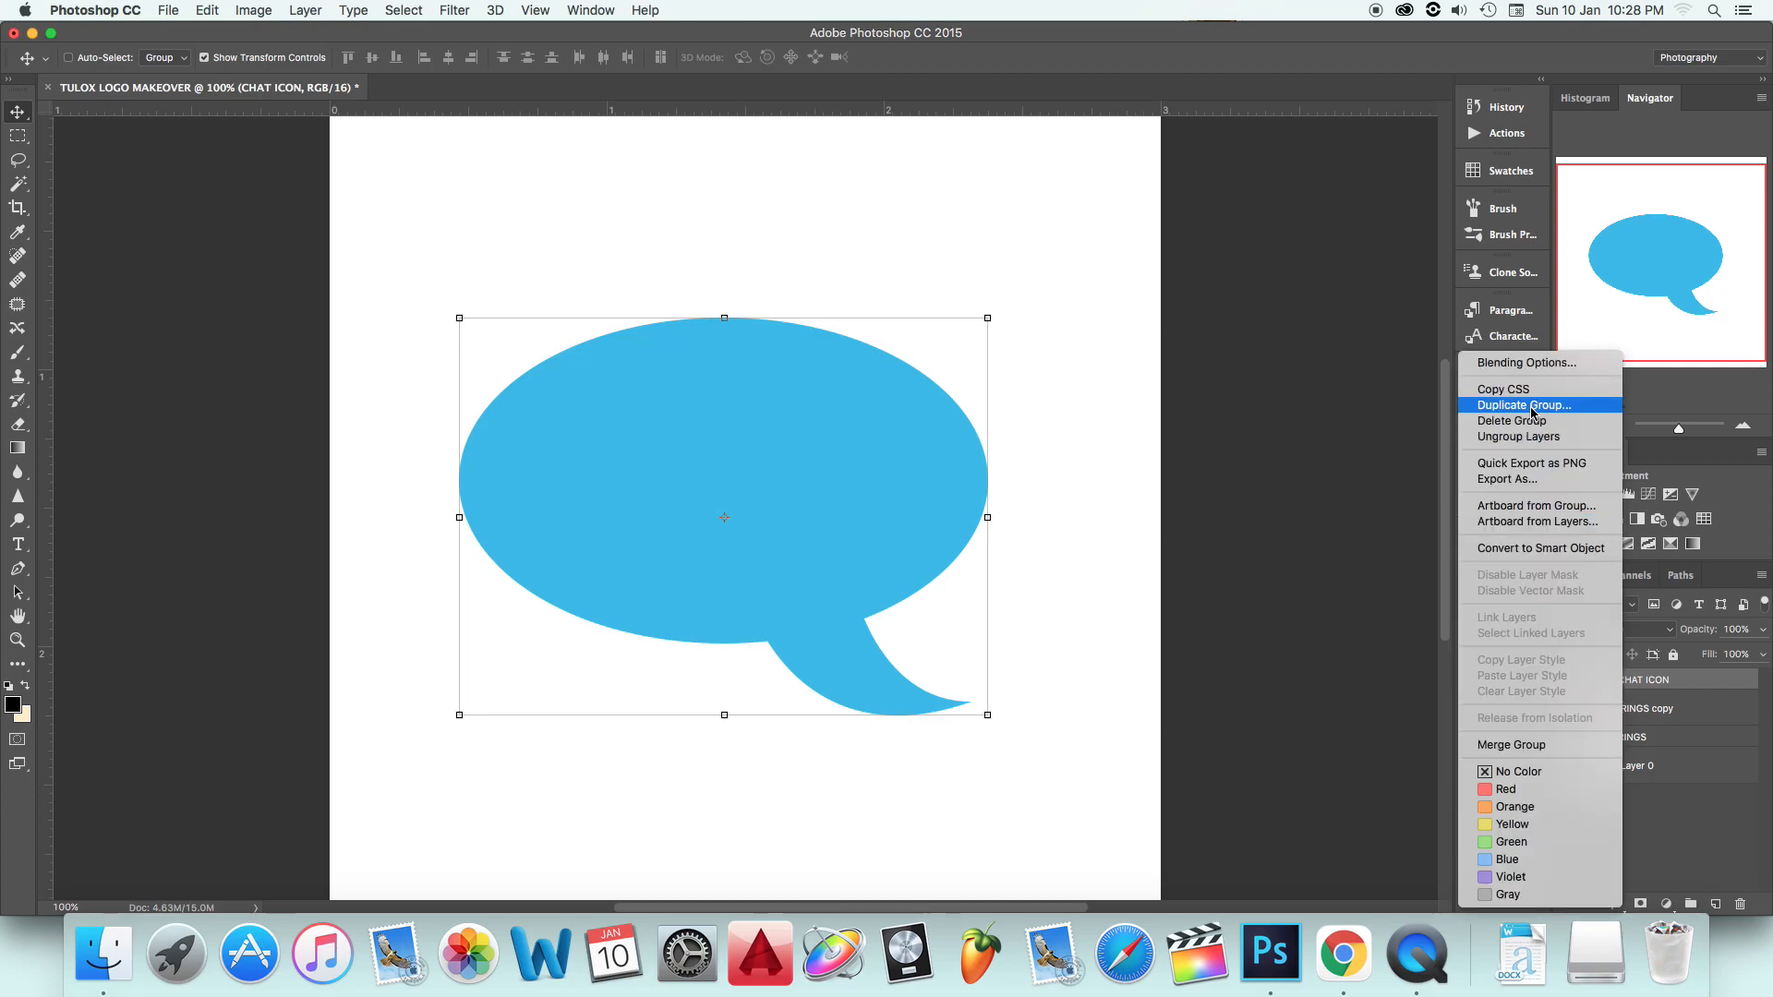
{"action": "left_click", "coordinate": [1526, 404]}
{"action": "right_click", "coordinate": [1651, 685]}
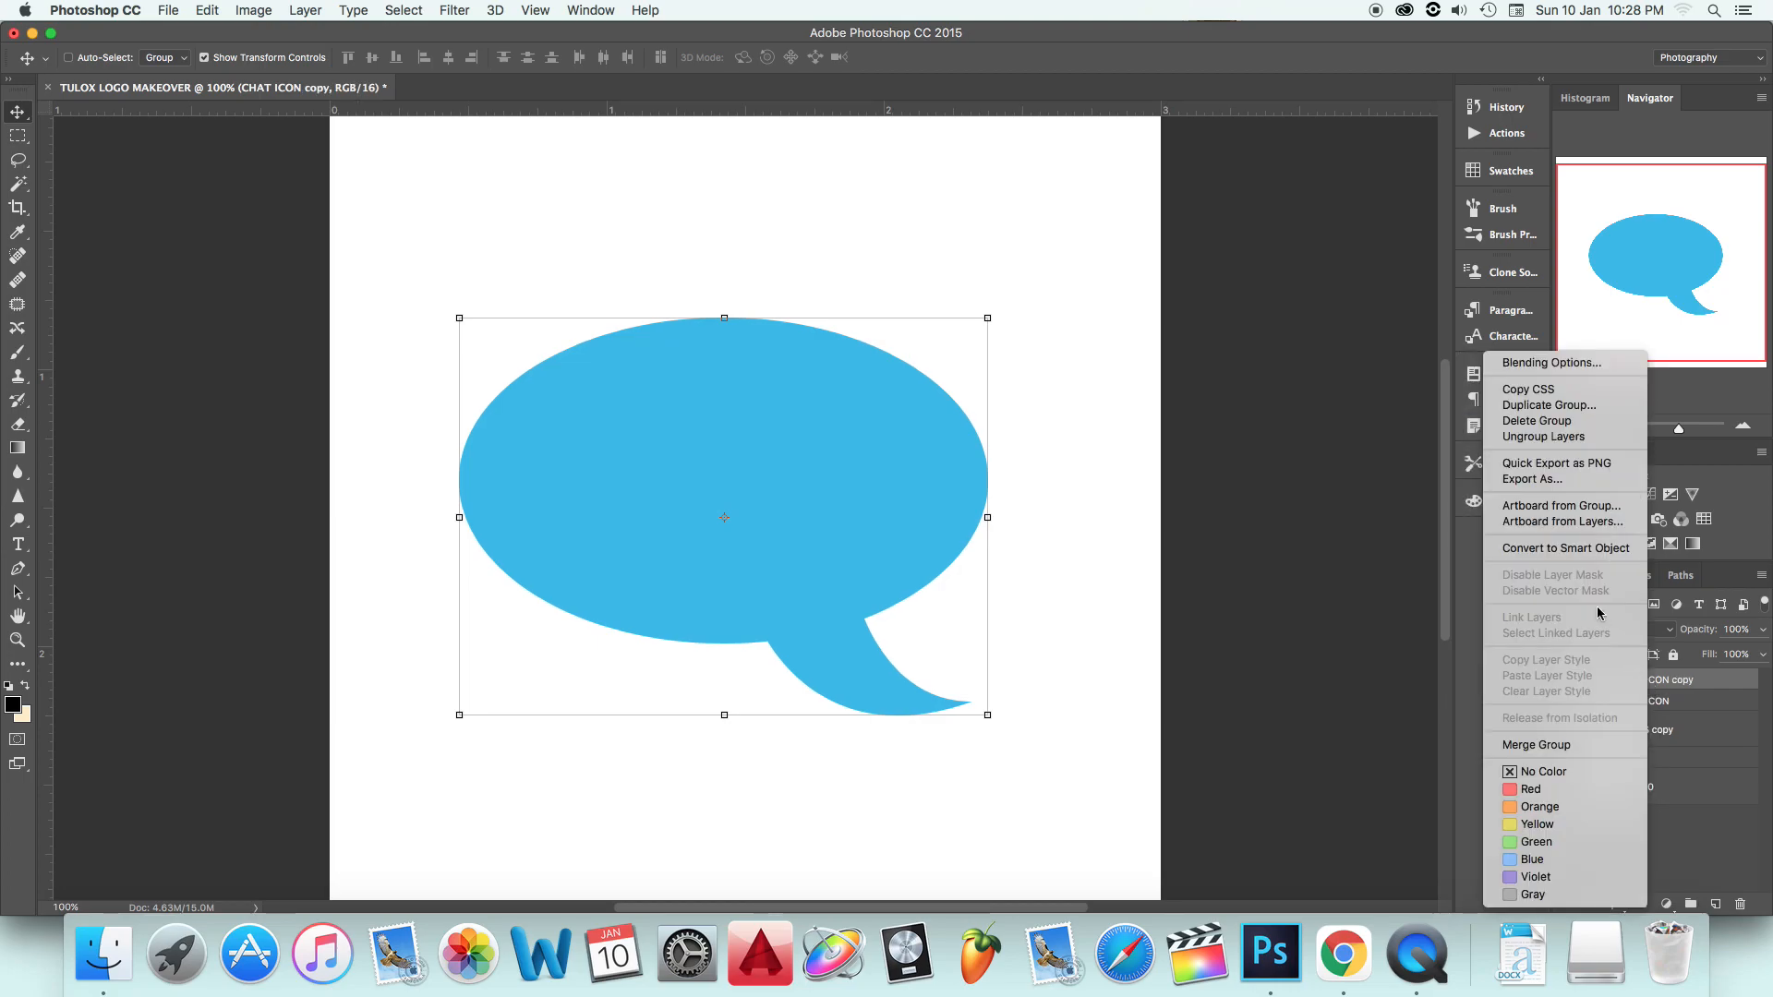
{"action": "left_click", "coordinate": [1607, 548]}
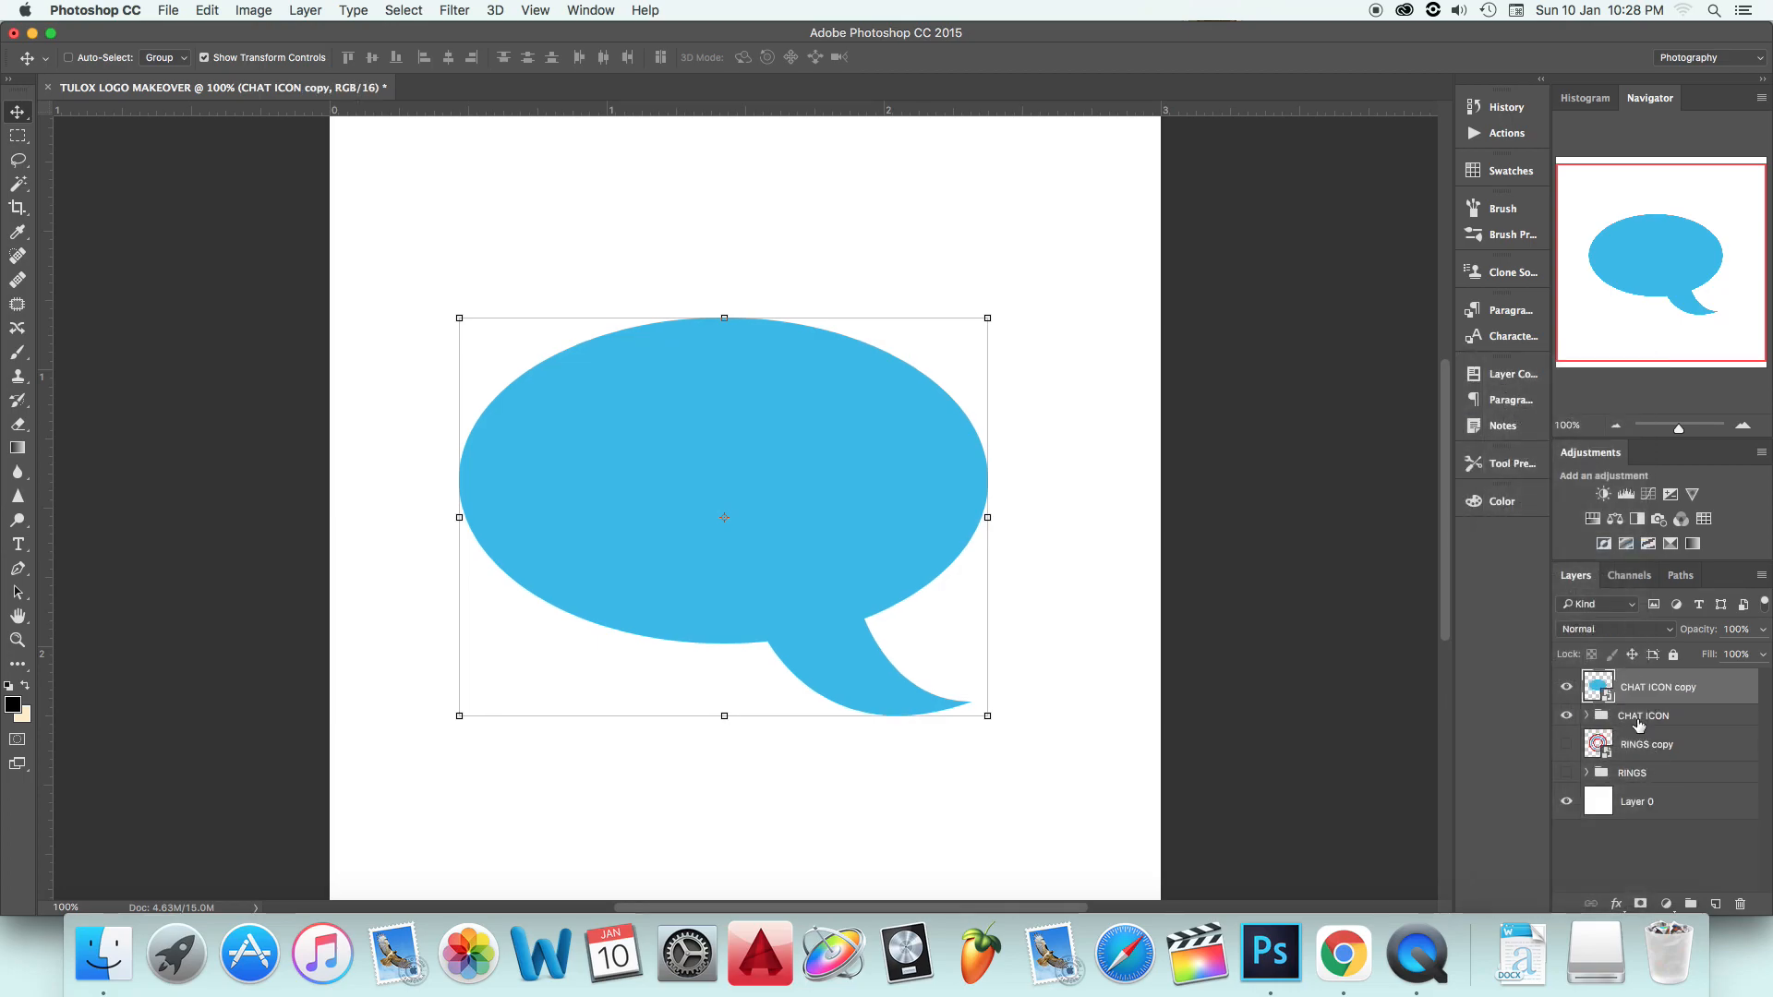
{"action": "left_click_drag", "start_coordinate": [1642, 720], "coordinate": [1643, 761]}
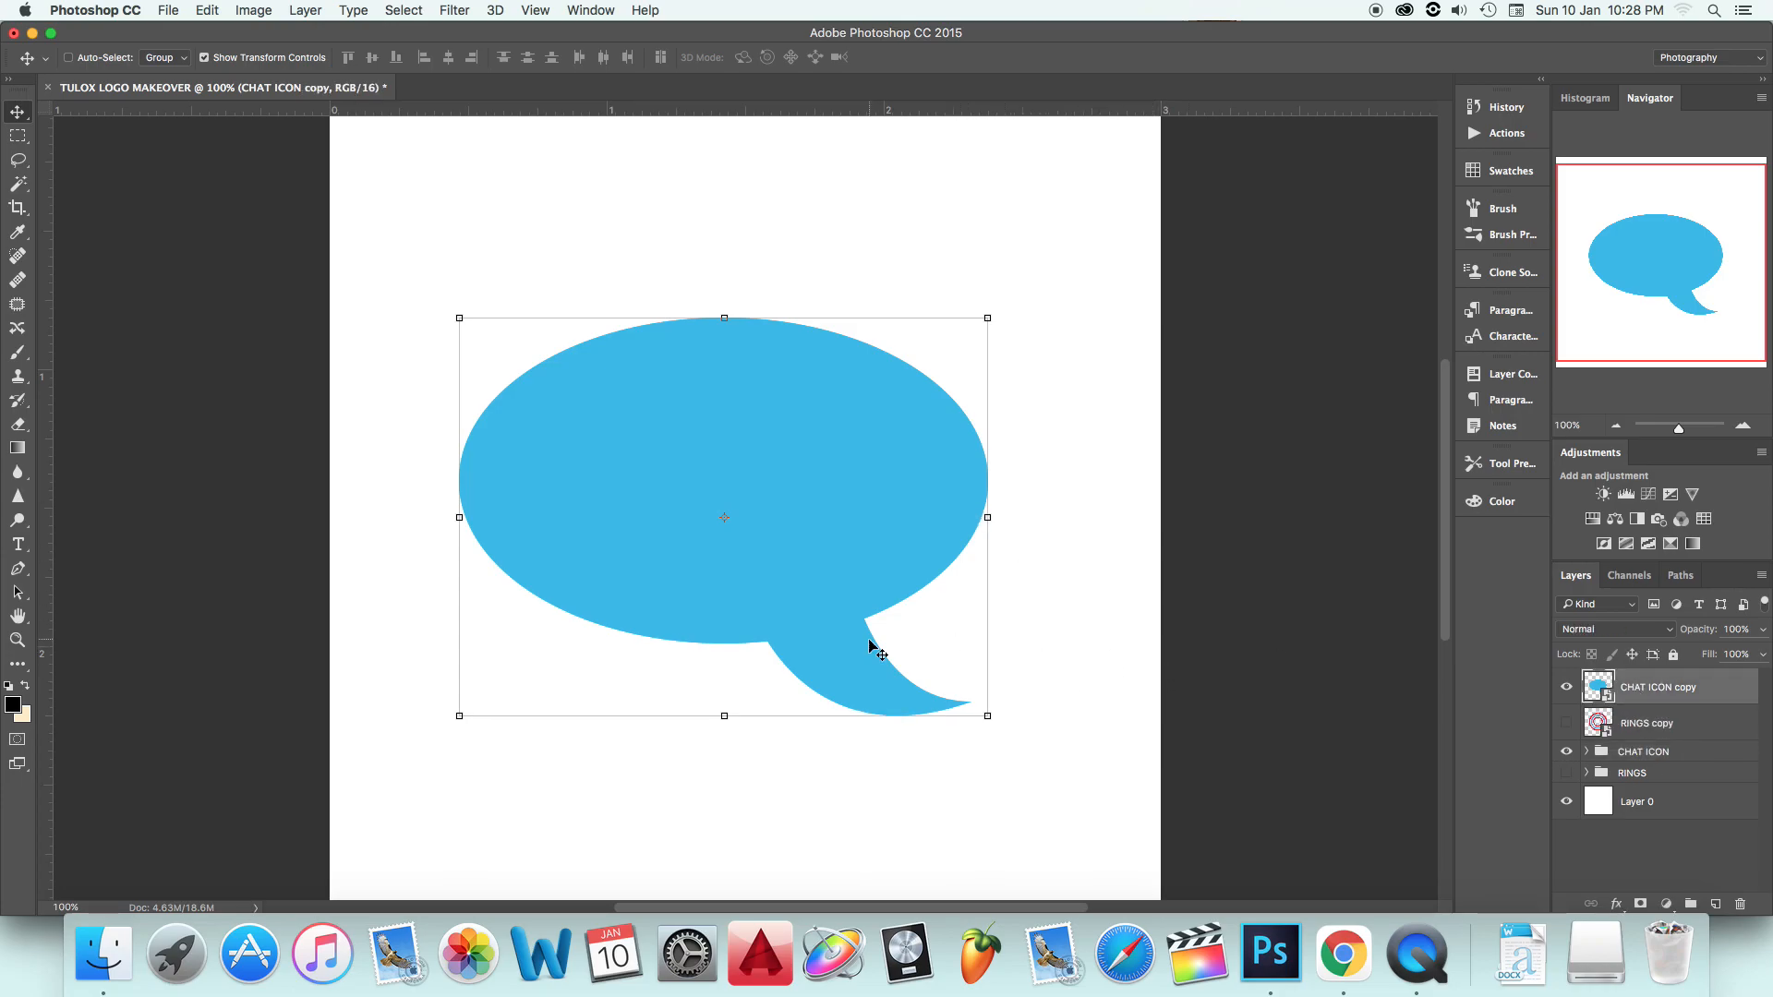
Step: Show the RINGS copy layer and scale the chat icon copy to about 41% over the rings' left side
{"action": "left_click", "coordinate": [1567, 723]}
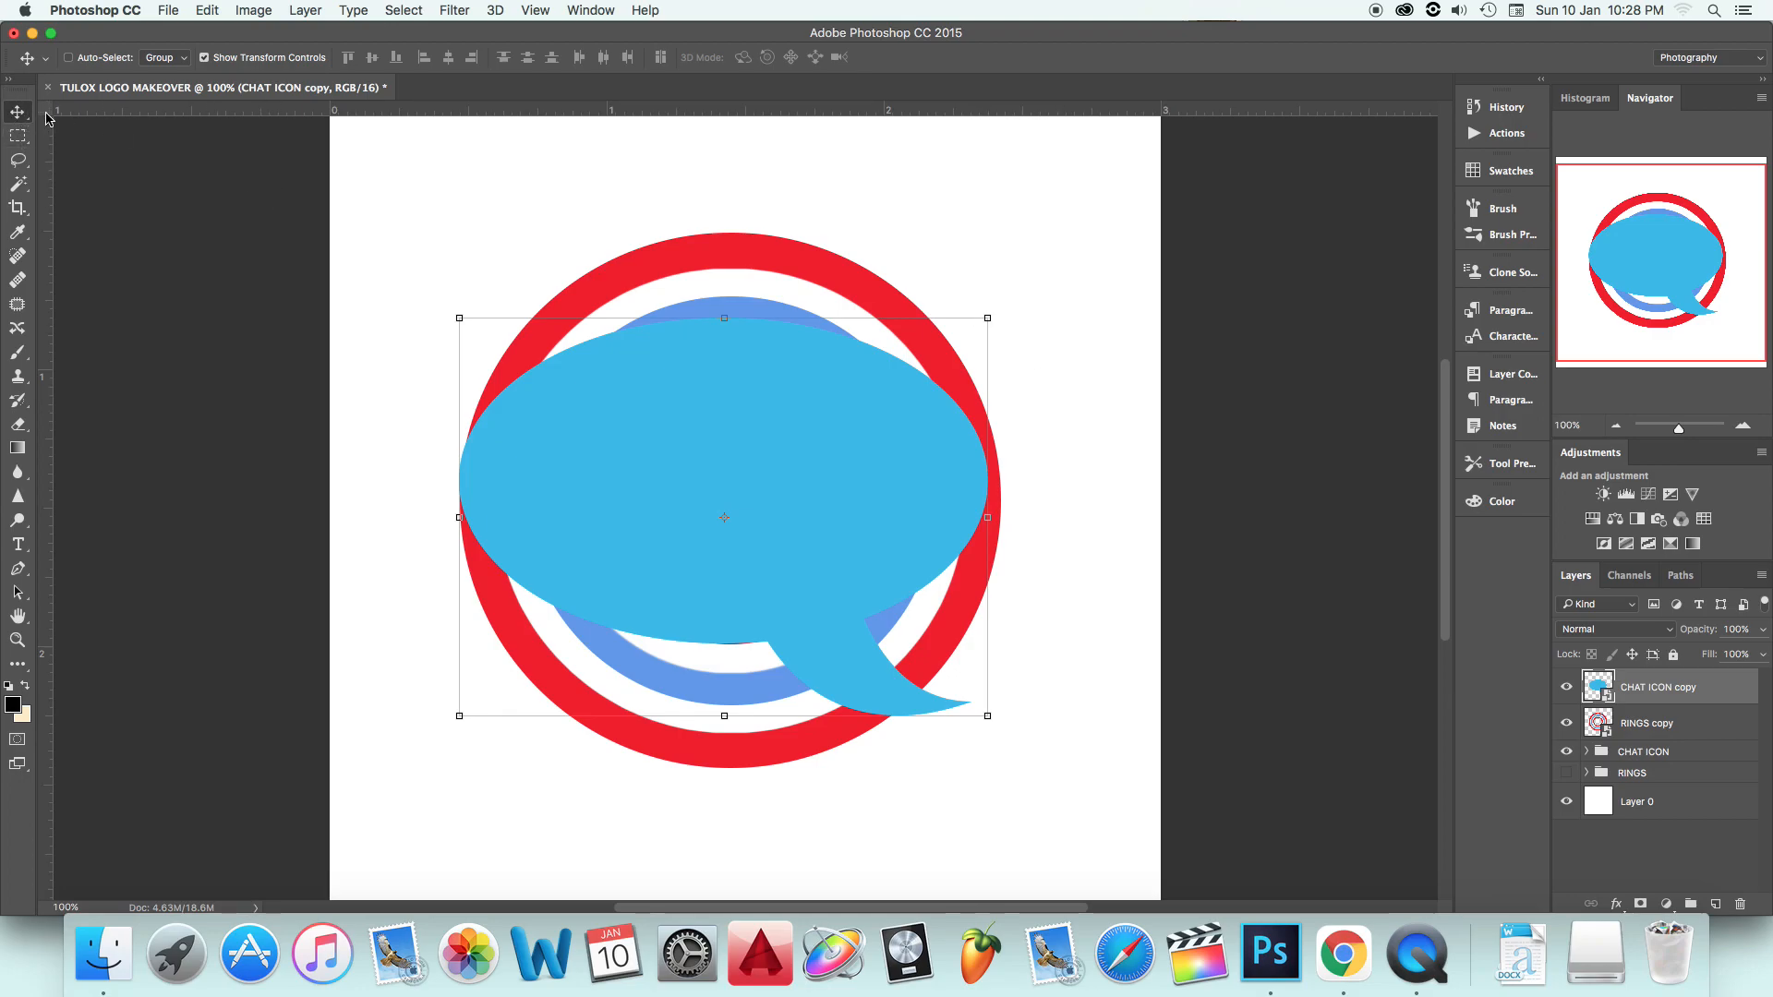
{"action": "left_click_drag", "start_coordinate": [987, 319], "coordinate": [644, 420]}
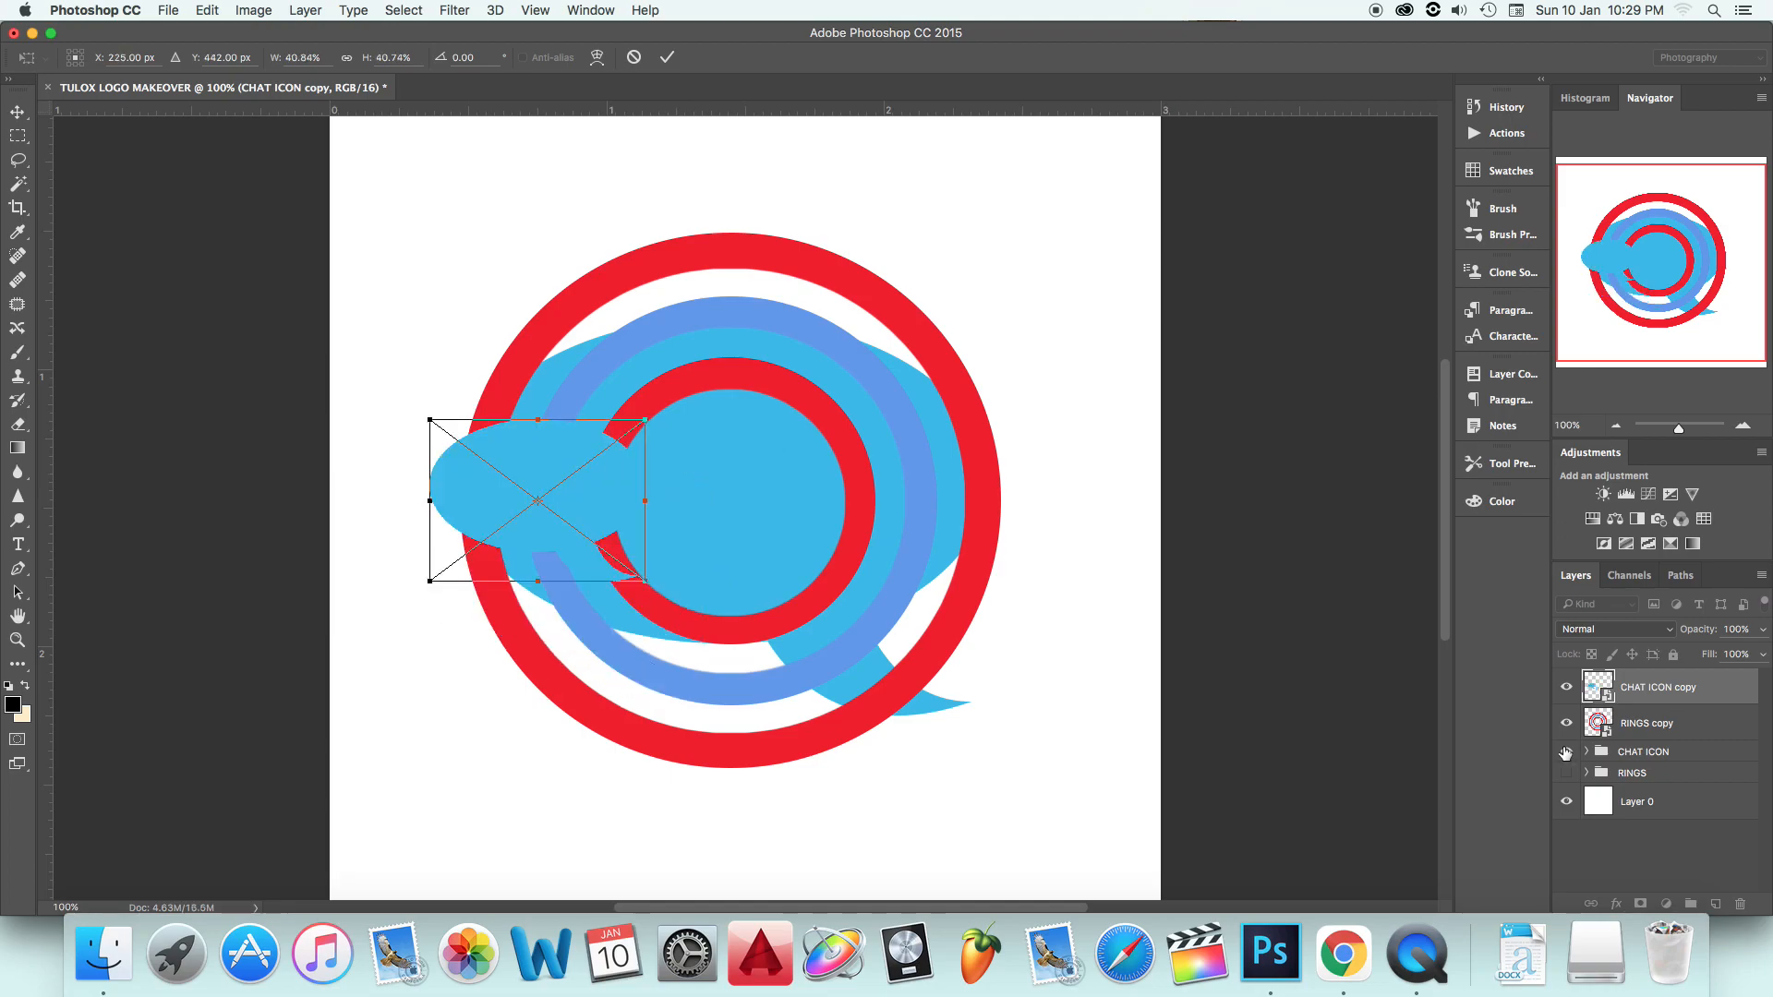
{"action": "left_click", "coordinate": [667, 57]}
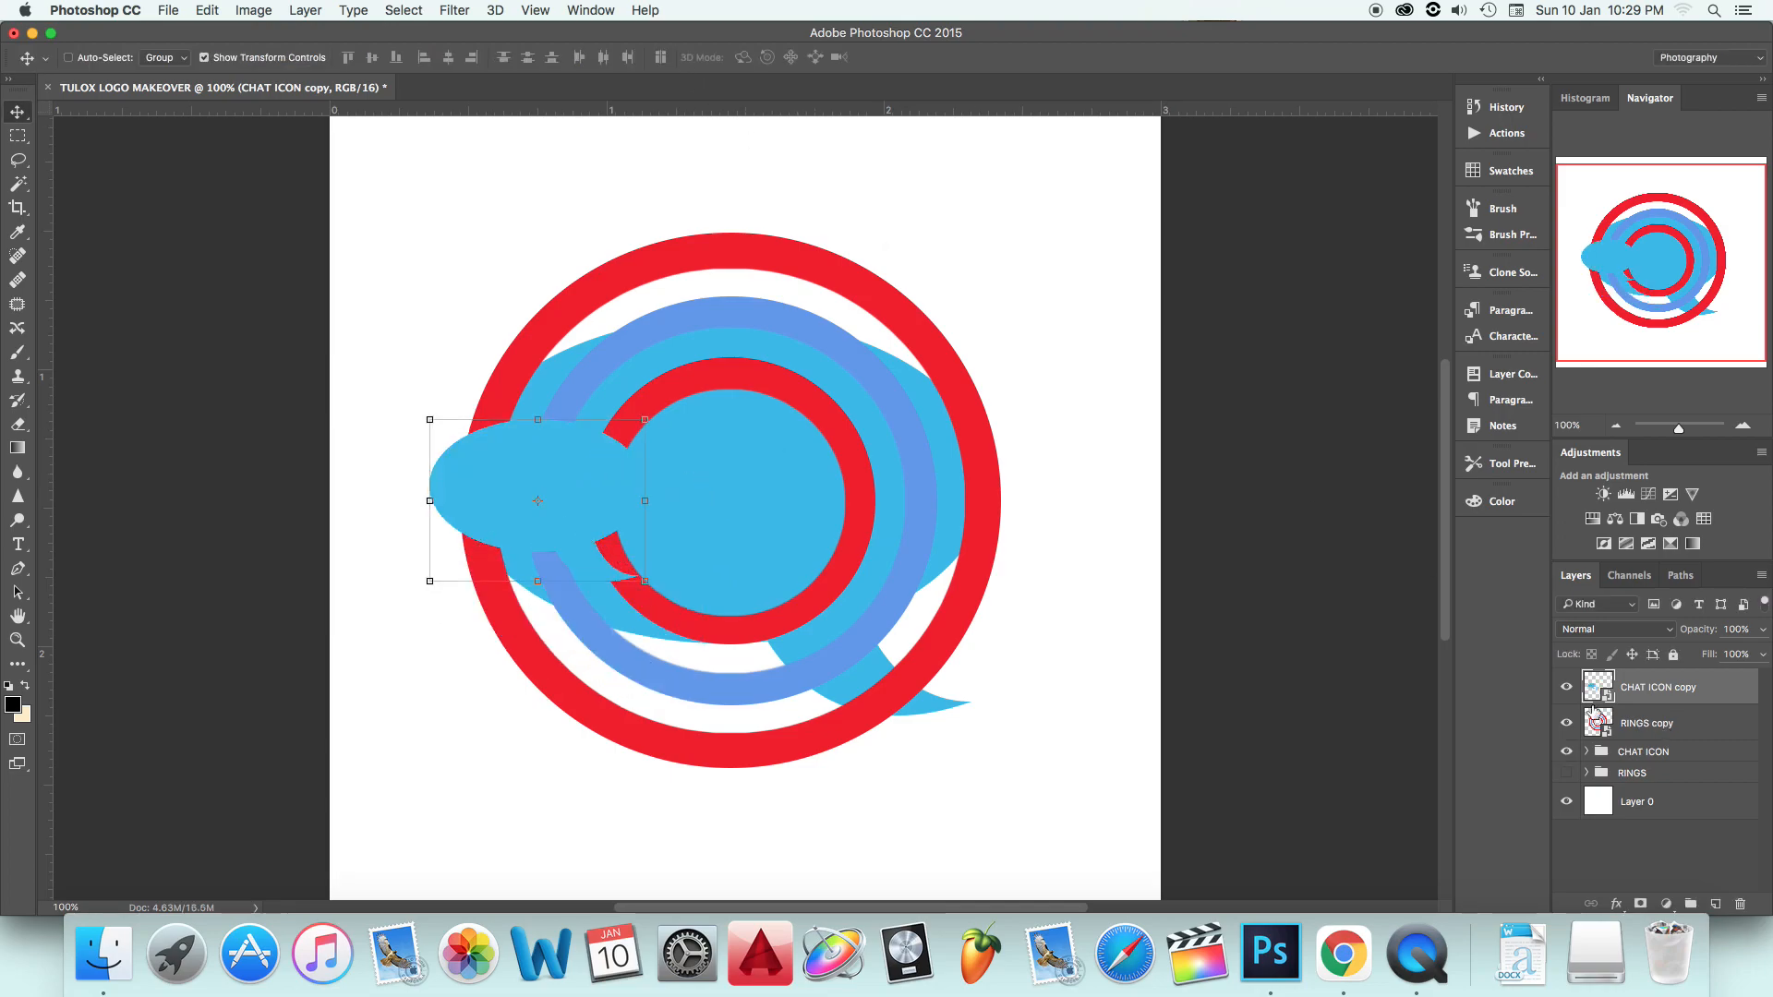
Step: Hide the original CHAT ICON group and scale the chat icon copy to about 38% over the rings' left side
{"action": "left_click", "coordinate": [1567, 751]}
{"action": "key", "text": "ctrl+t"}
{"action": "left_click_drag", "start_coordinate": [644, 420], "coordinate": [625, 433]}
{"action": "left_click_drag", "start_coordinate": [507, 488], "coordinate": [525, 496]}
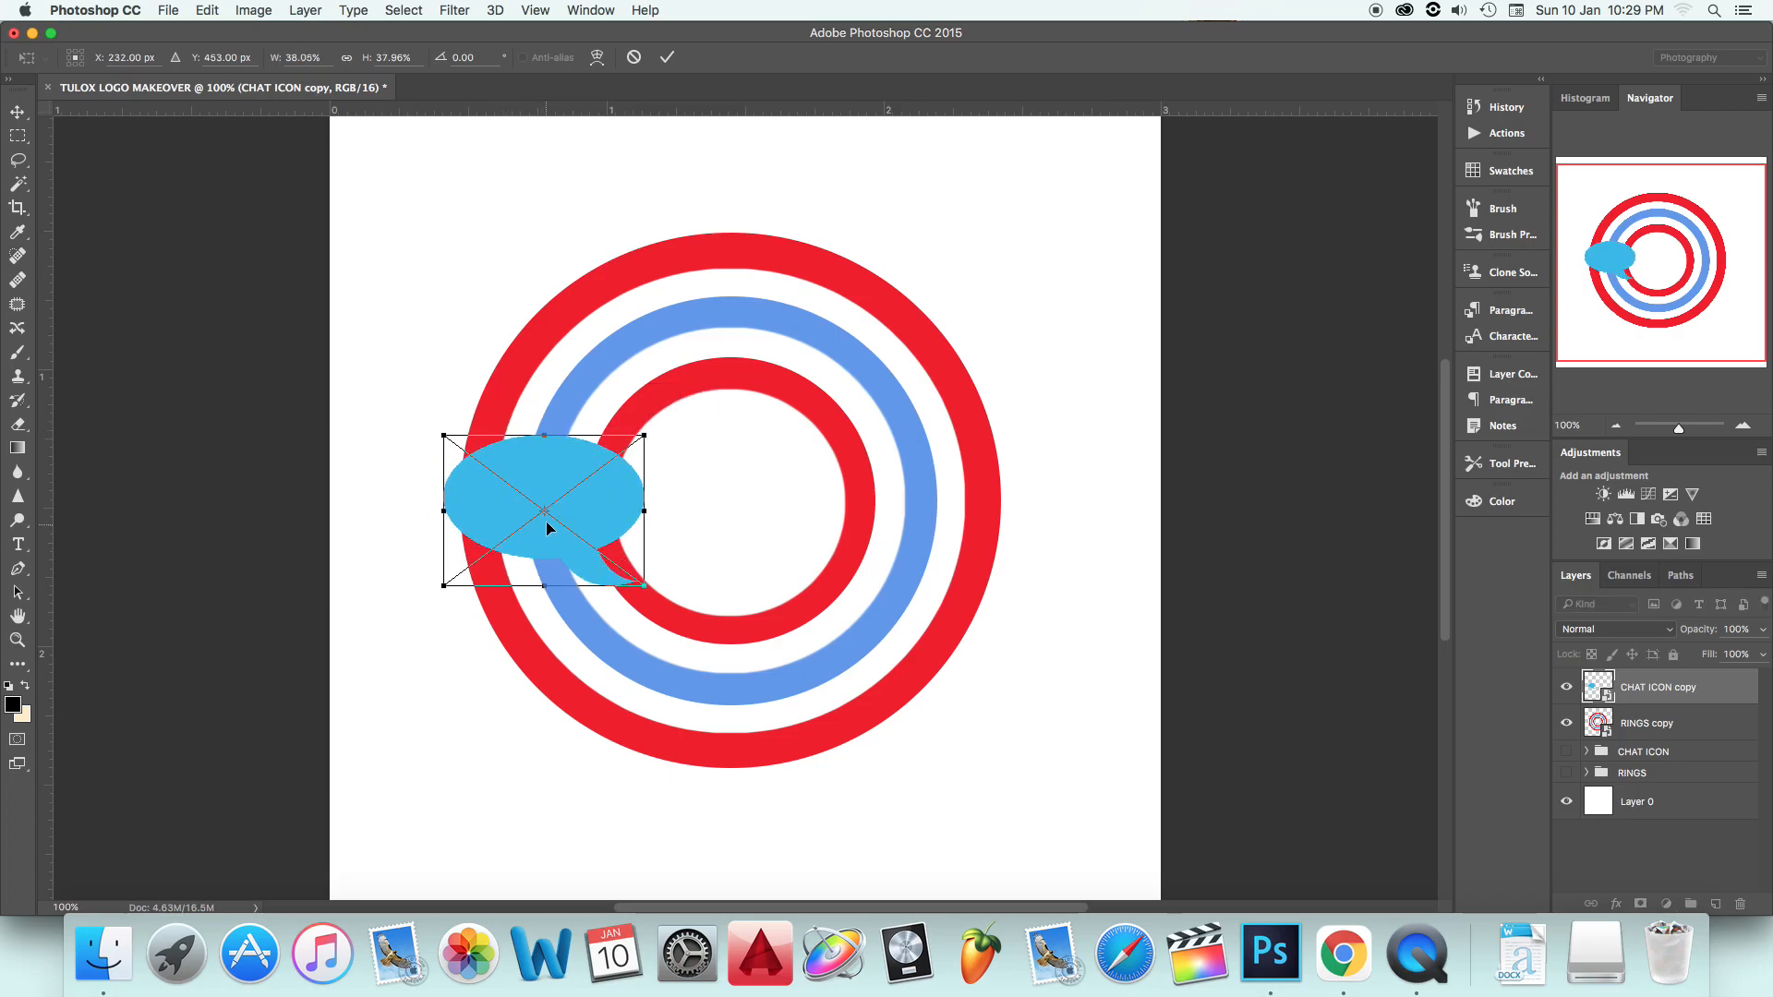
{"action": "key", "text": "Return"}
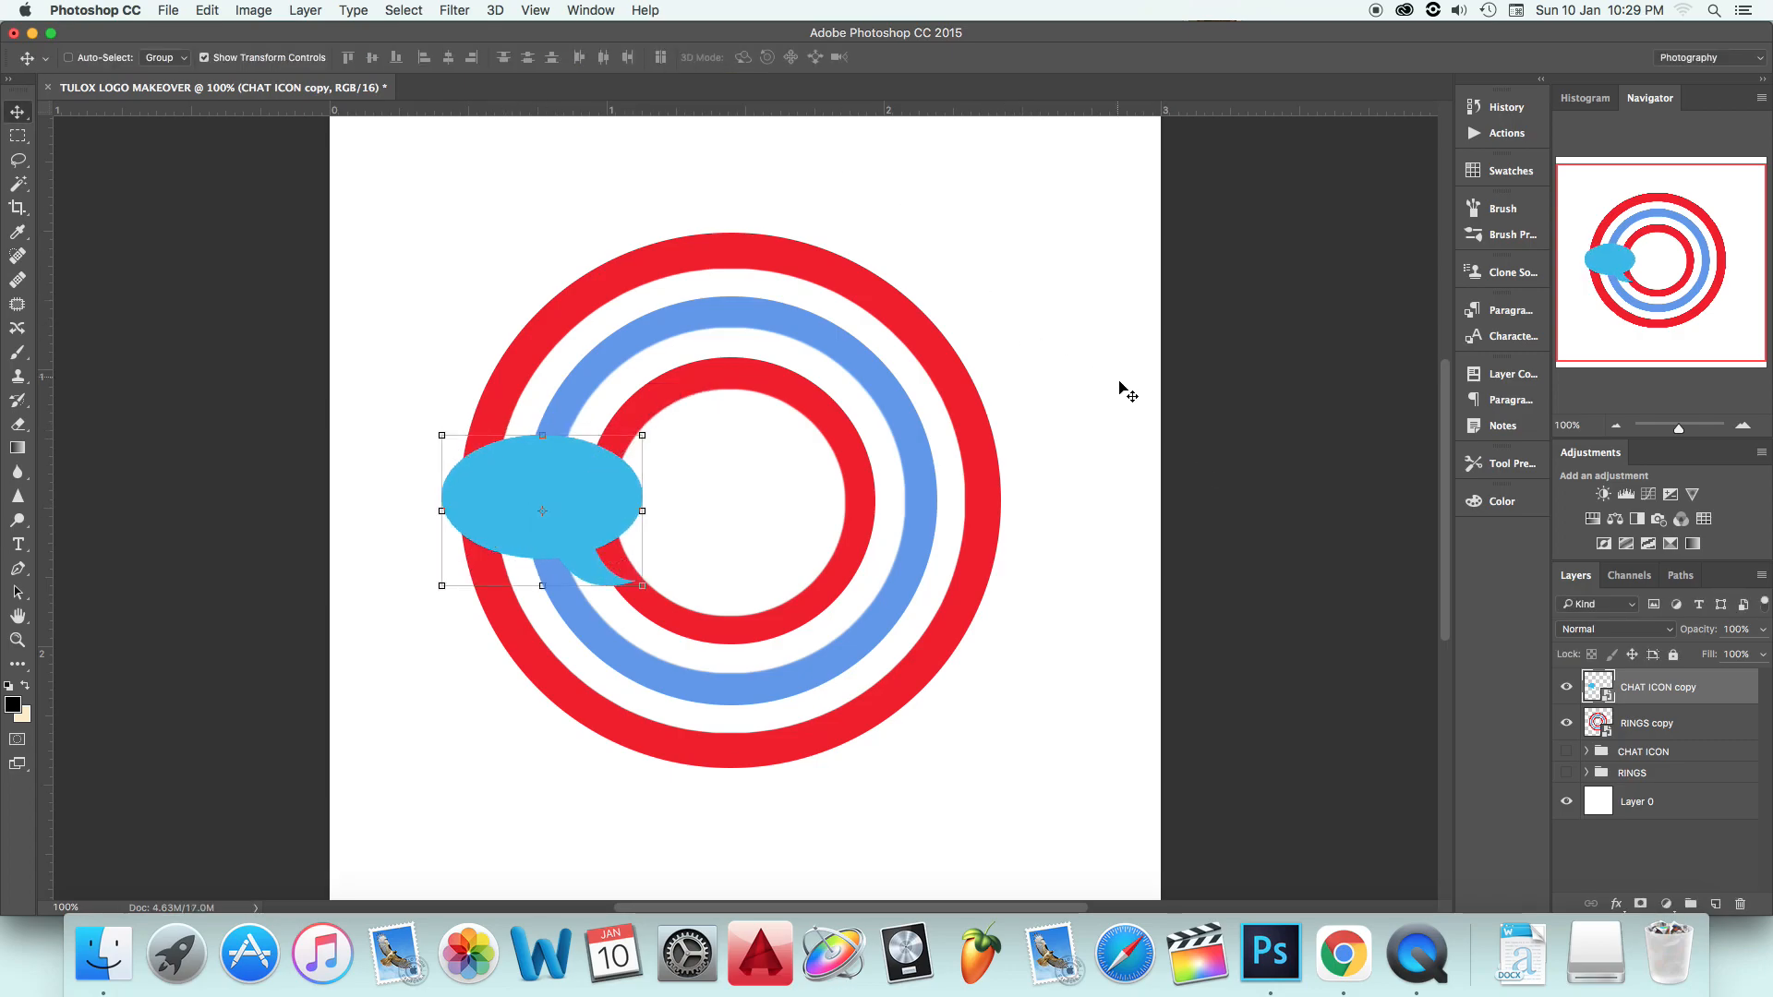
Step: Apply a light purple Color Overlay in Normal mode at 100% opacity to the RINGS copy layer
{"action": "right_click", "coordinate": [1645, 728]}
{"action": "left_click", "coordinate": [1407, 130]}
{"action": "double_click", "coordinate": [1632, 739]}
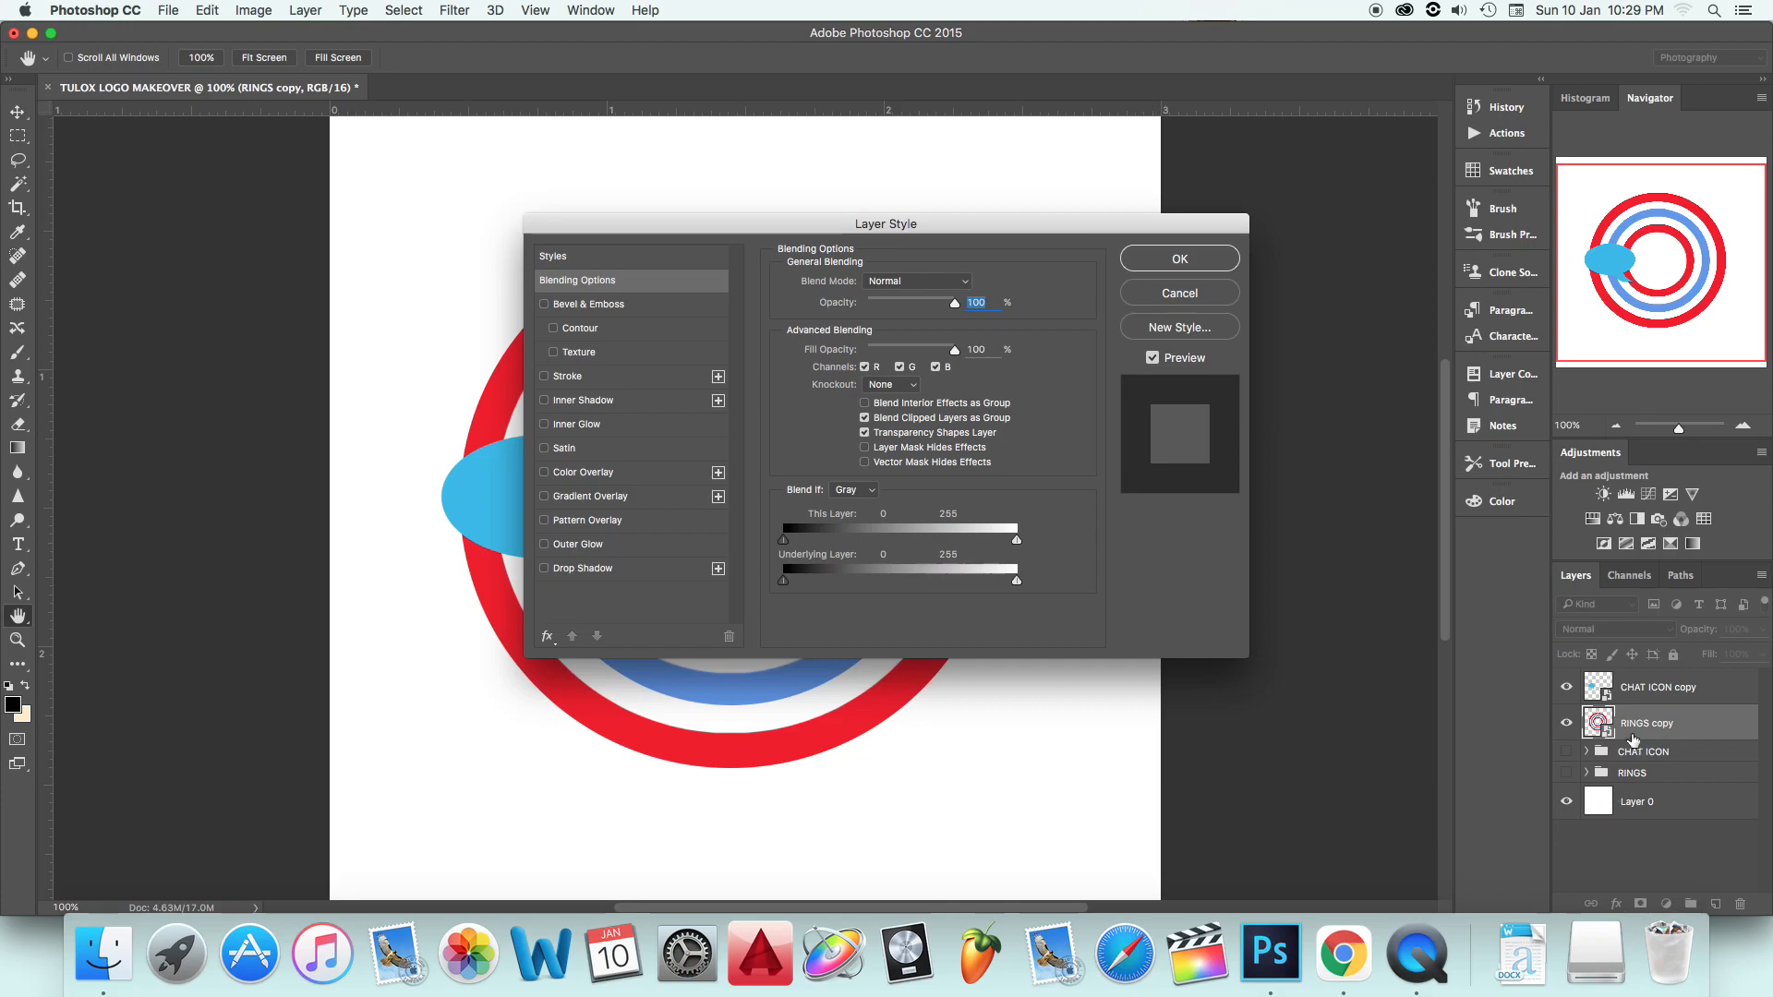
{"action": "left_click_drag", "start_coordinate": [662, 224], "coordinate": [1253, 257]}
{"action": "left_click", "coordinate": [1175, 504]}
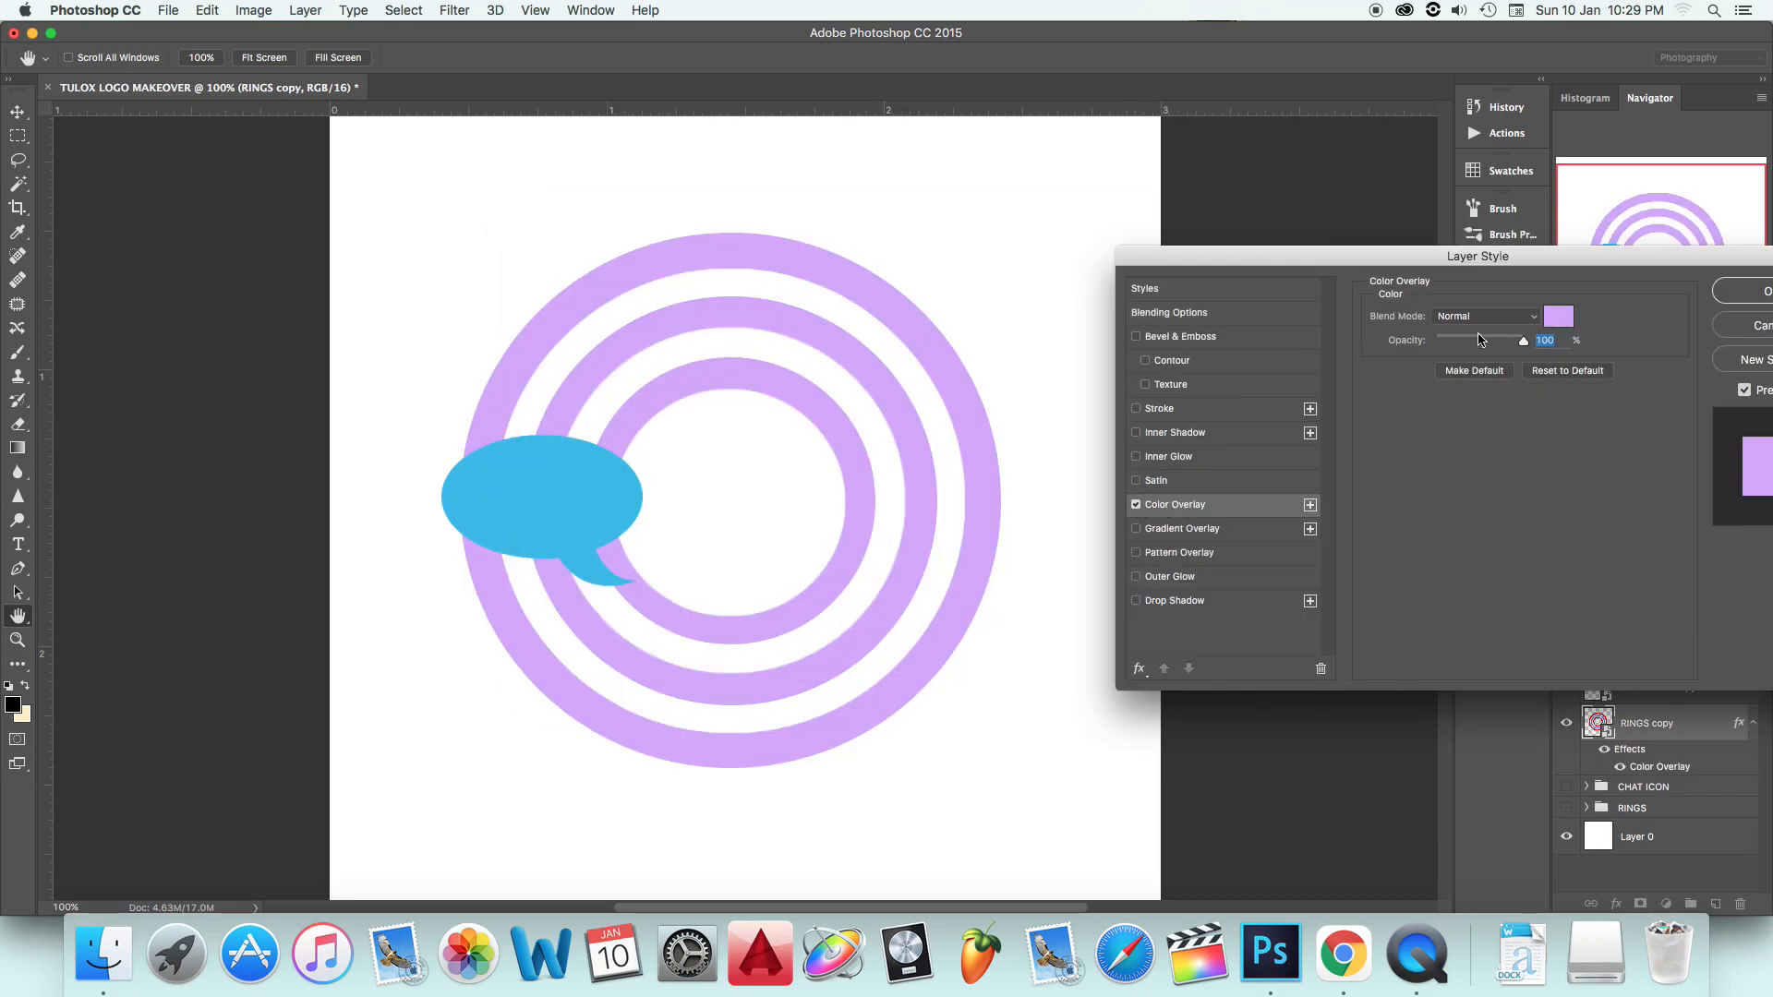
{"action": "left_click_drag", "start_coordinate": [1622, 261], "coordinate": [1443, 260]}
{"action": "left_click", "coordinate": [1624, 297]}
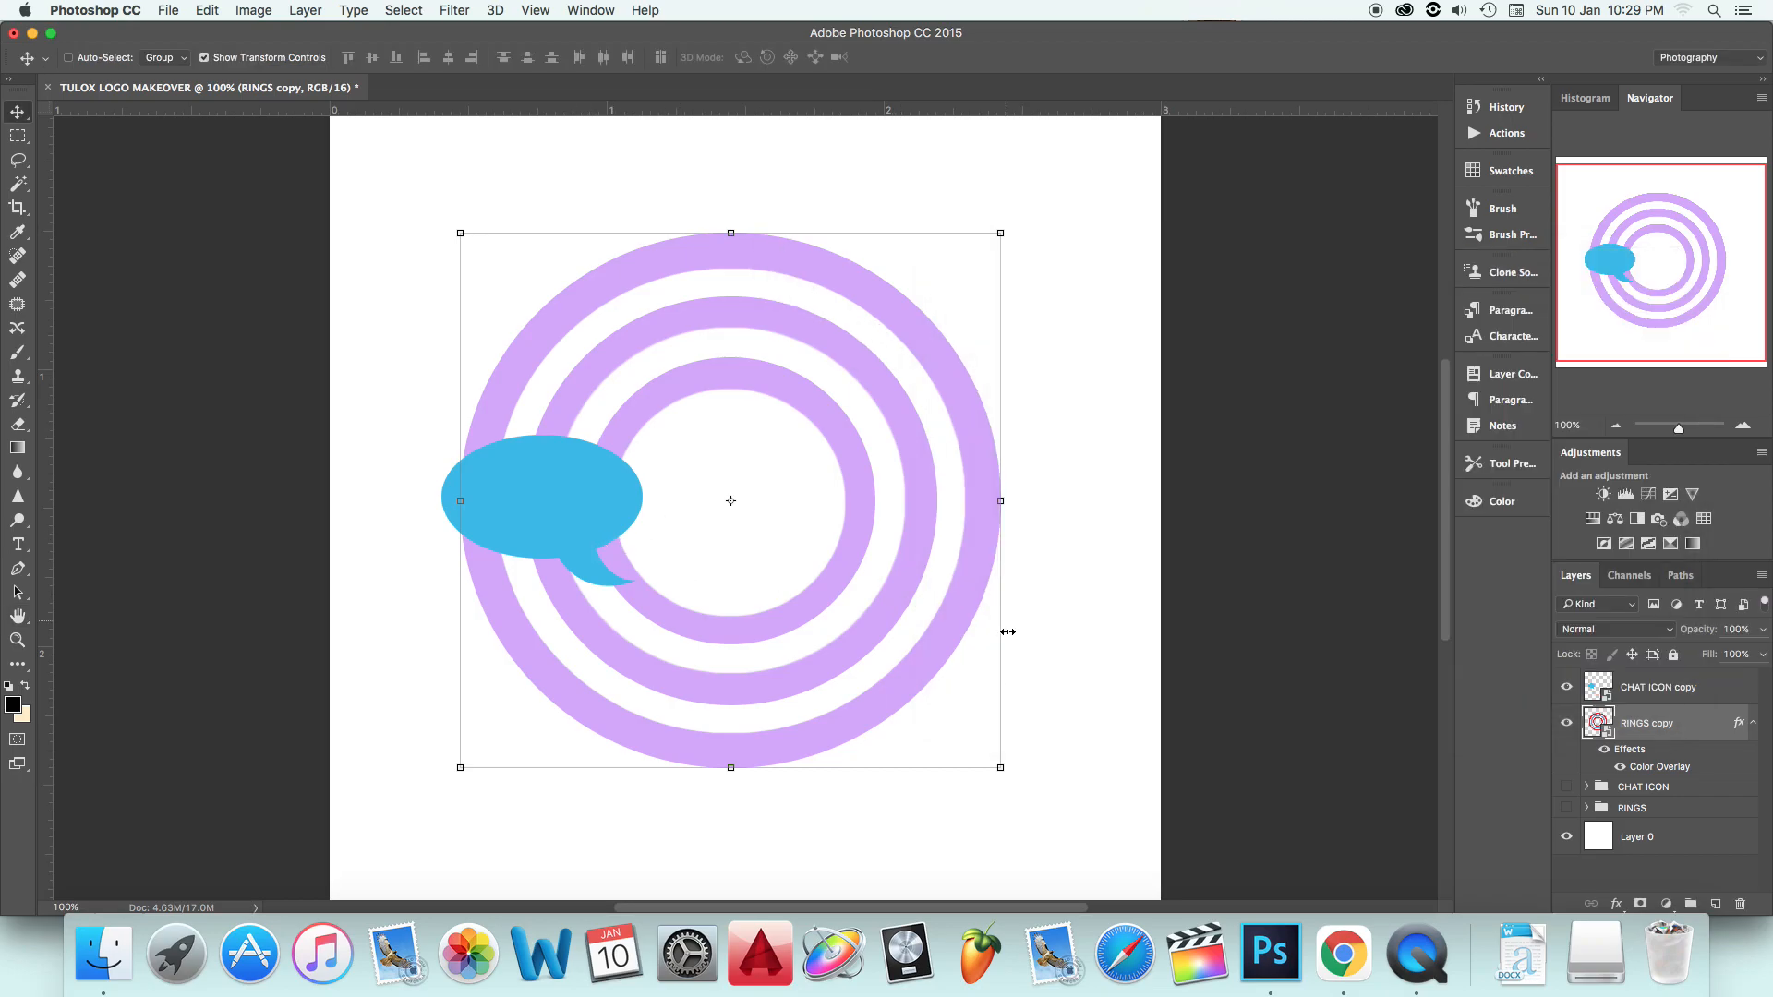
Step: Add the text TU above the CHAT ICON copy layer and place it inside the chat bubble
{"action": "left_click", "coordinate": [1643, 690]}
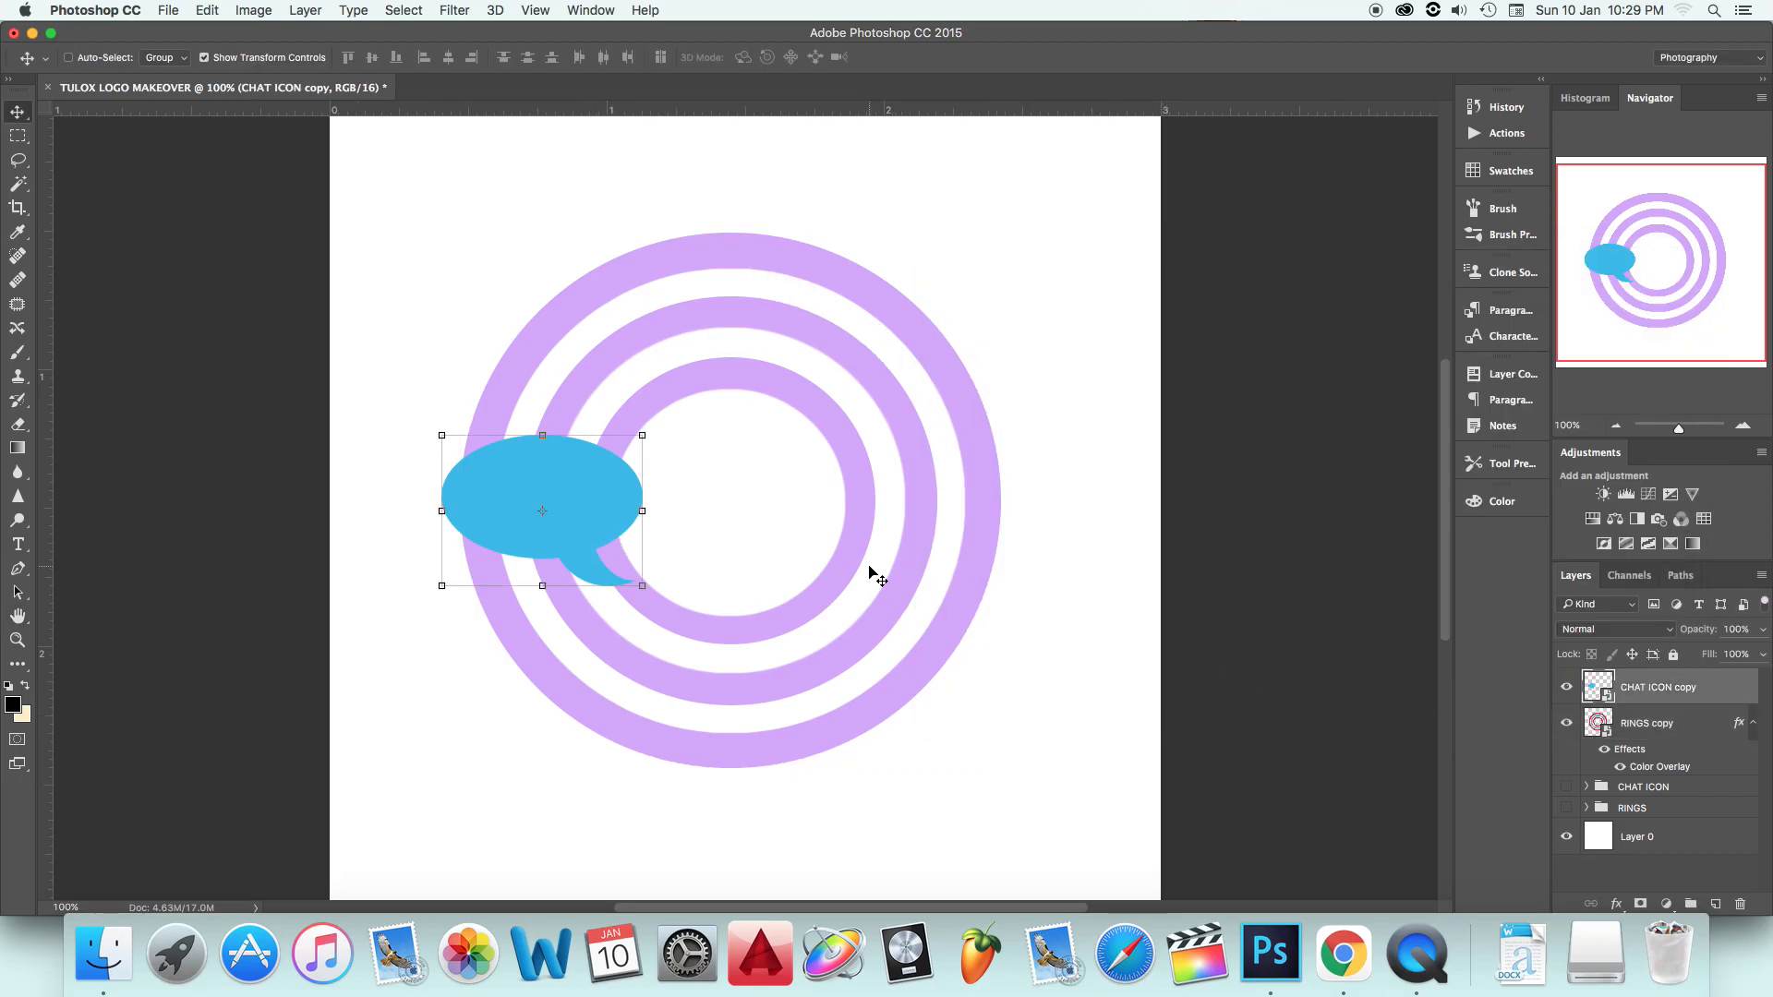
{"action": "left_click", "coordinate": [17, 544]}
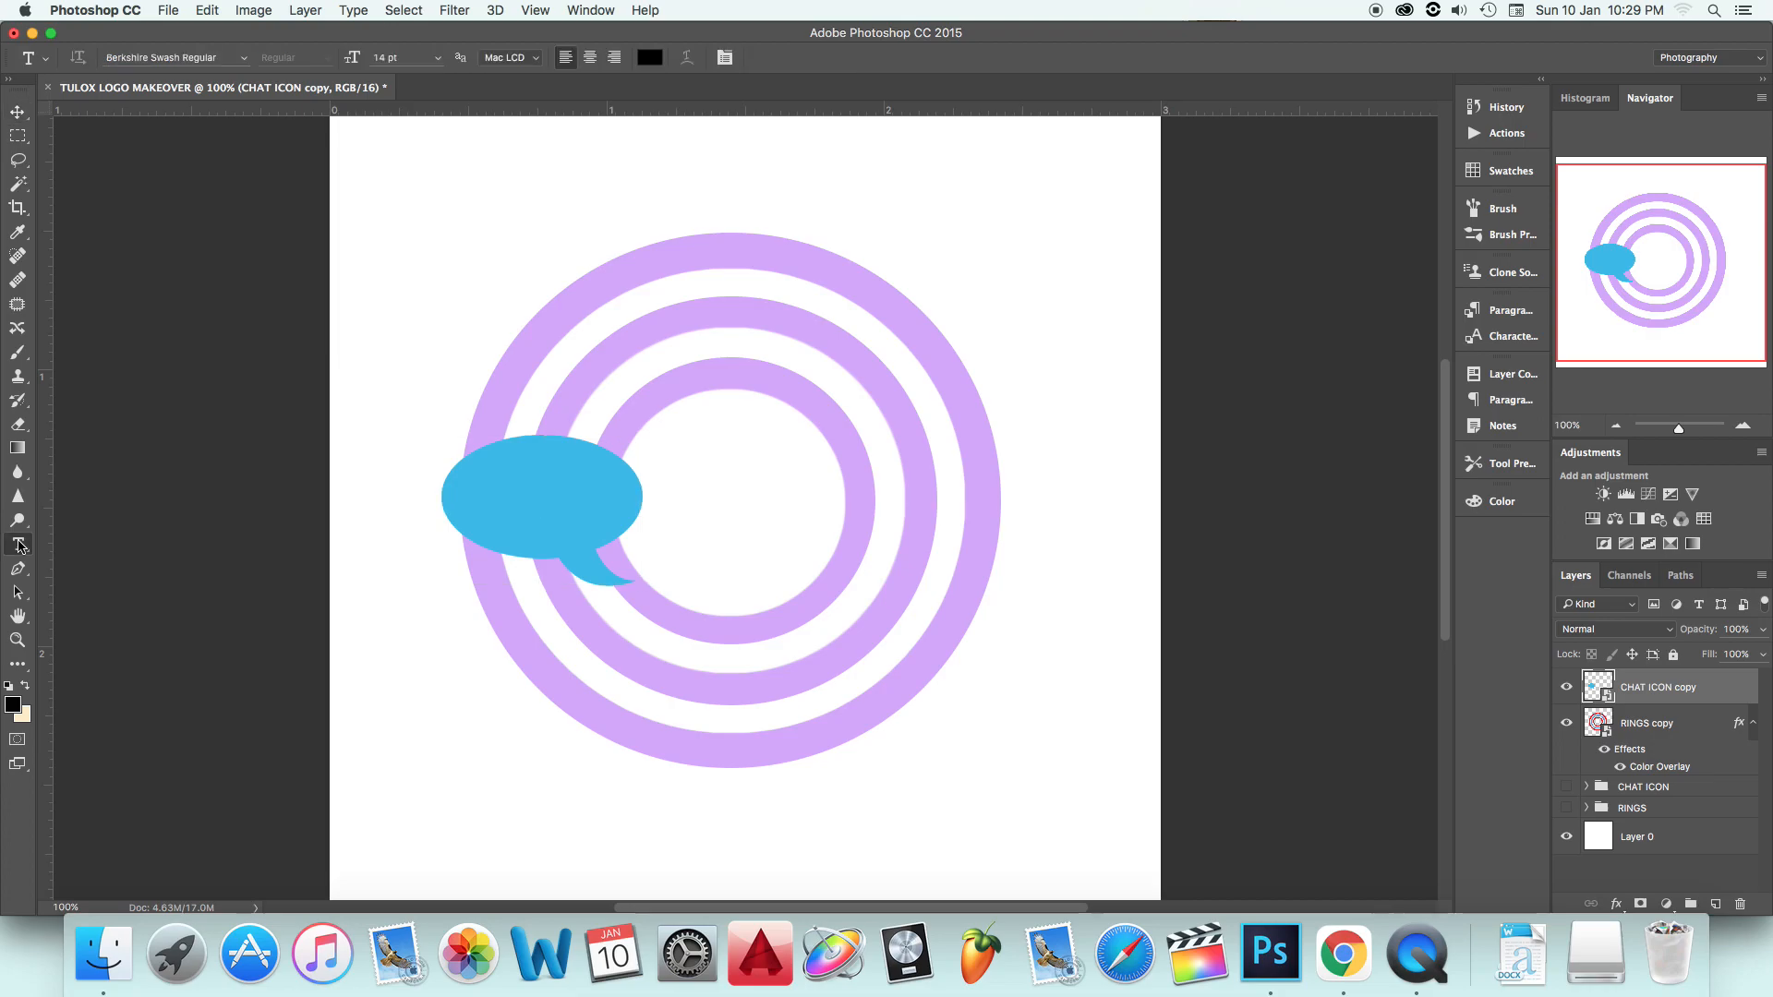
{"action": "left_click", "coordinate": [438, 719]}
{"action": "type", "text": "TU"}
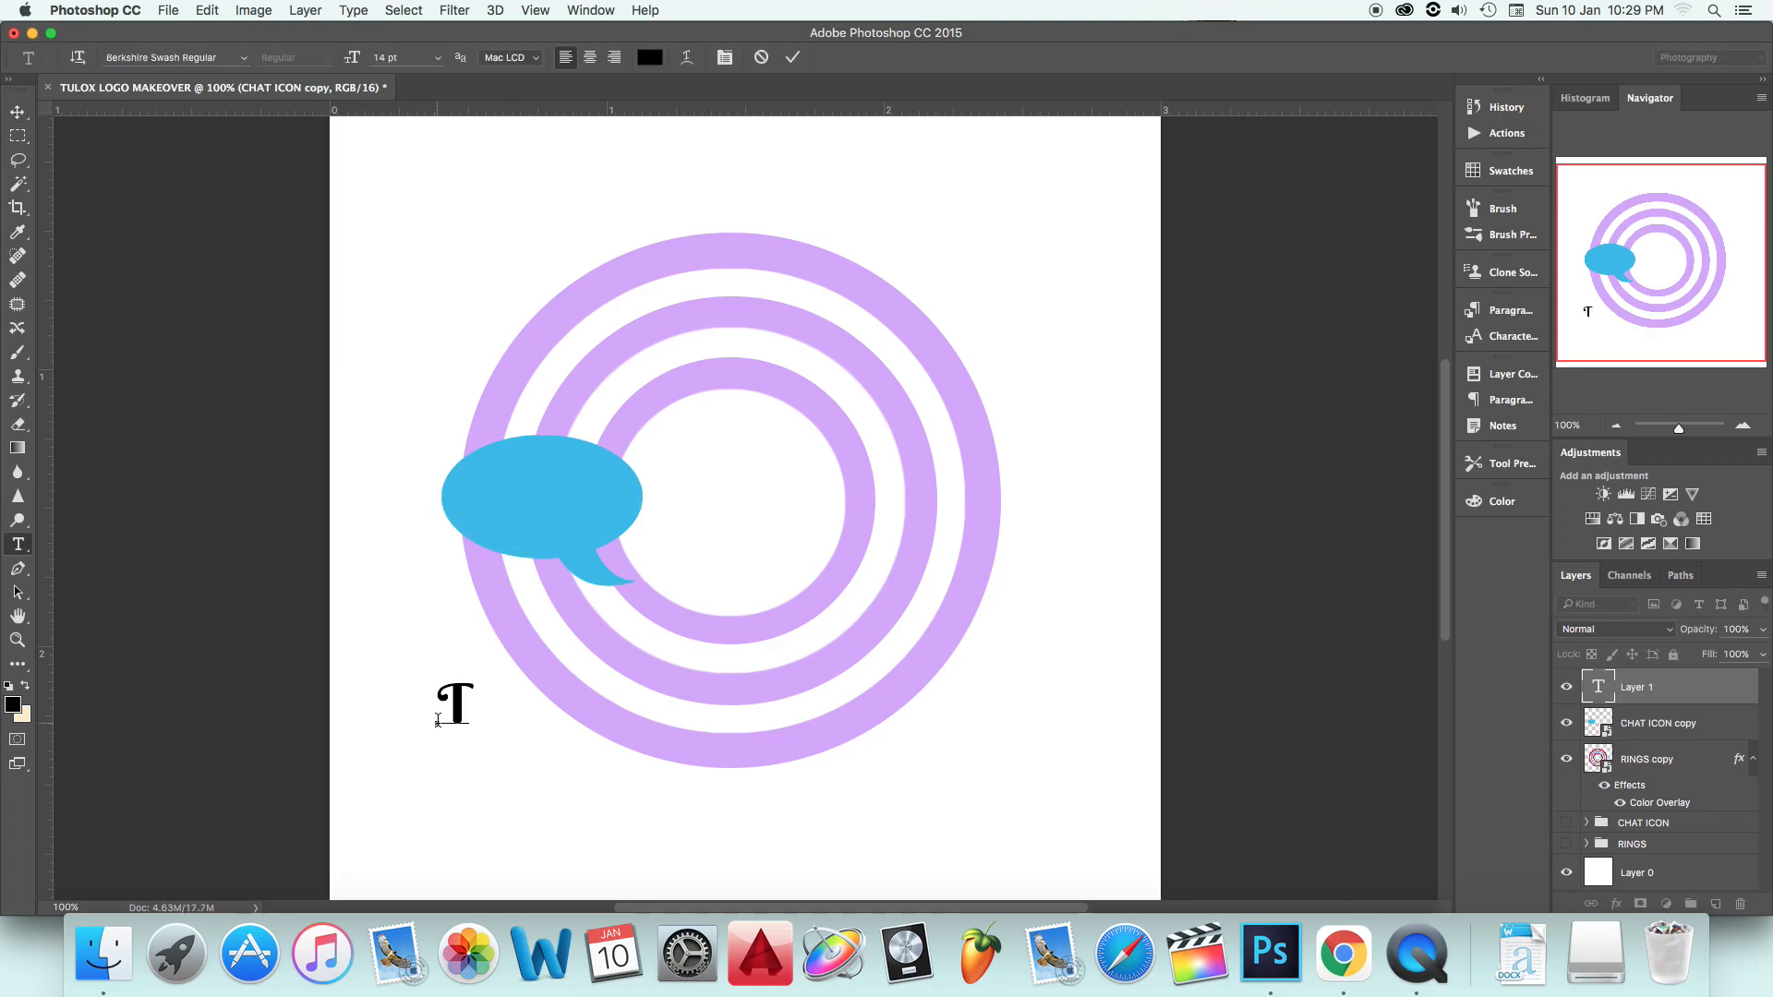
{"action": "left_click", "coordinate": [792, 57]}
{"action": "key", "text": "v"}
{"action": "left_click_drag", "start_coordinate": [466, 709], "coordinate": [524, 506]}
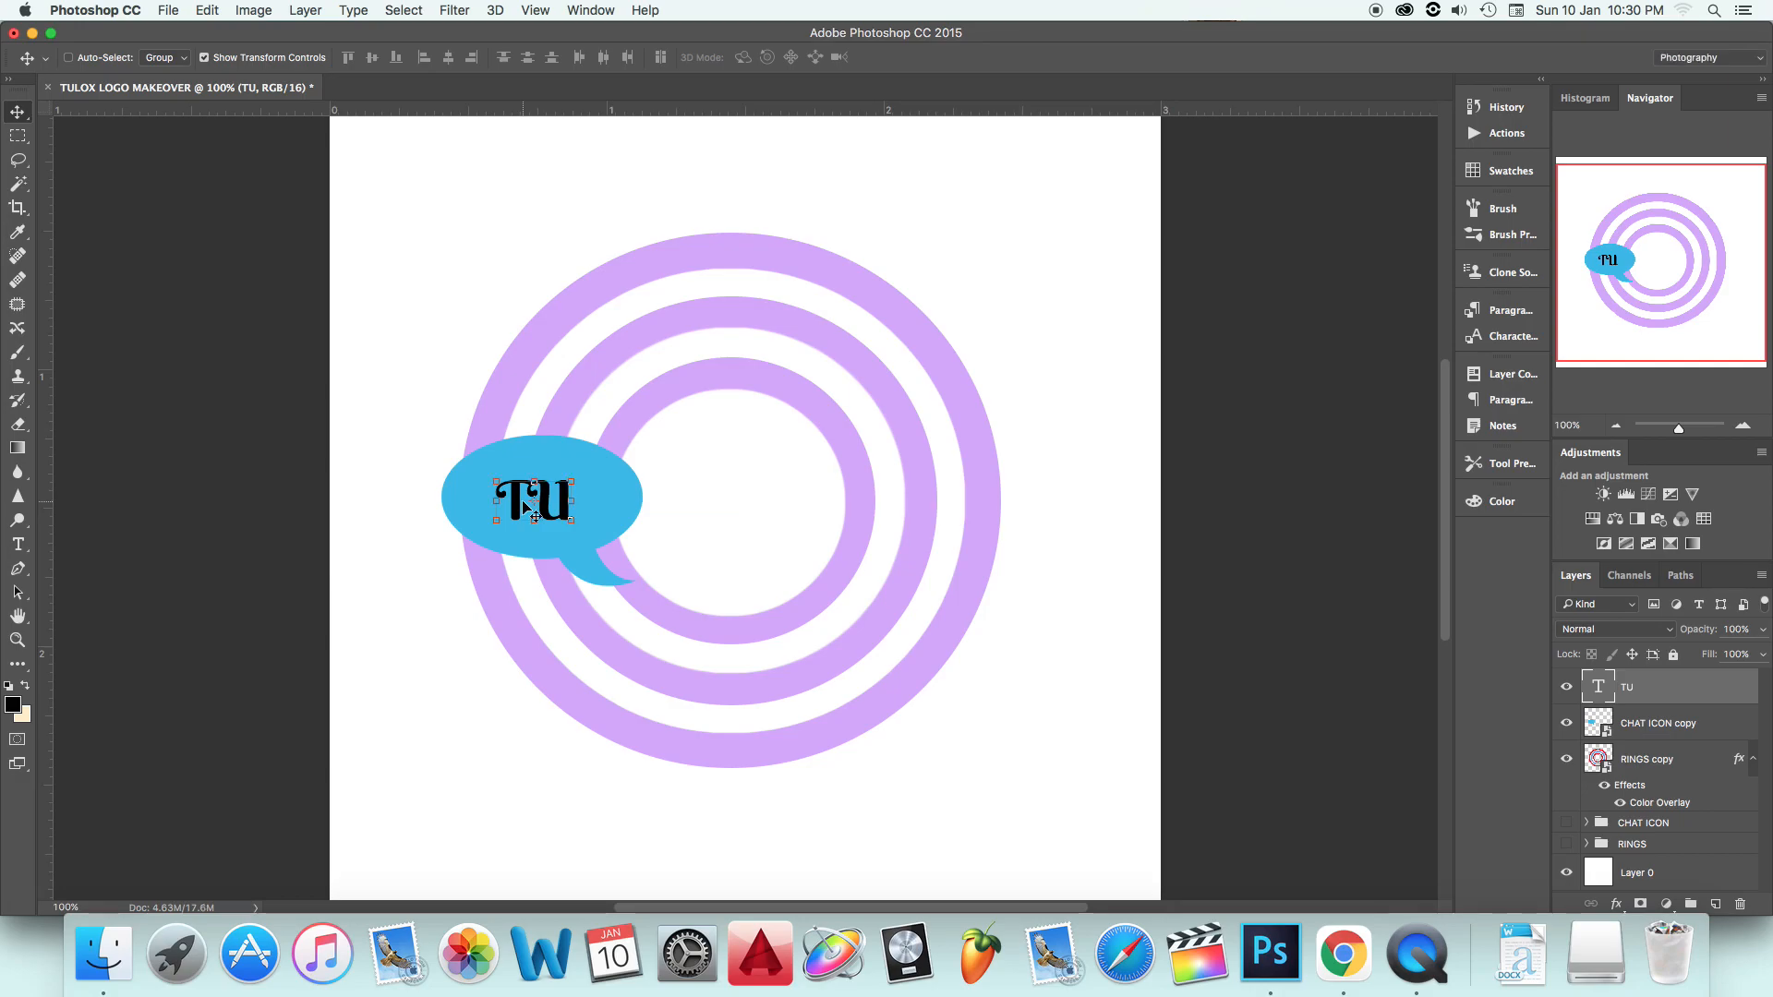
Step: Set the font of the TU text to Cooper Black Regular
{"action": "key", "text": "t"}
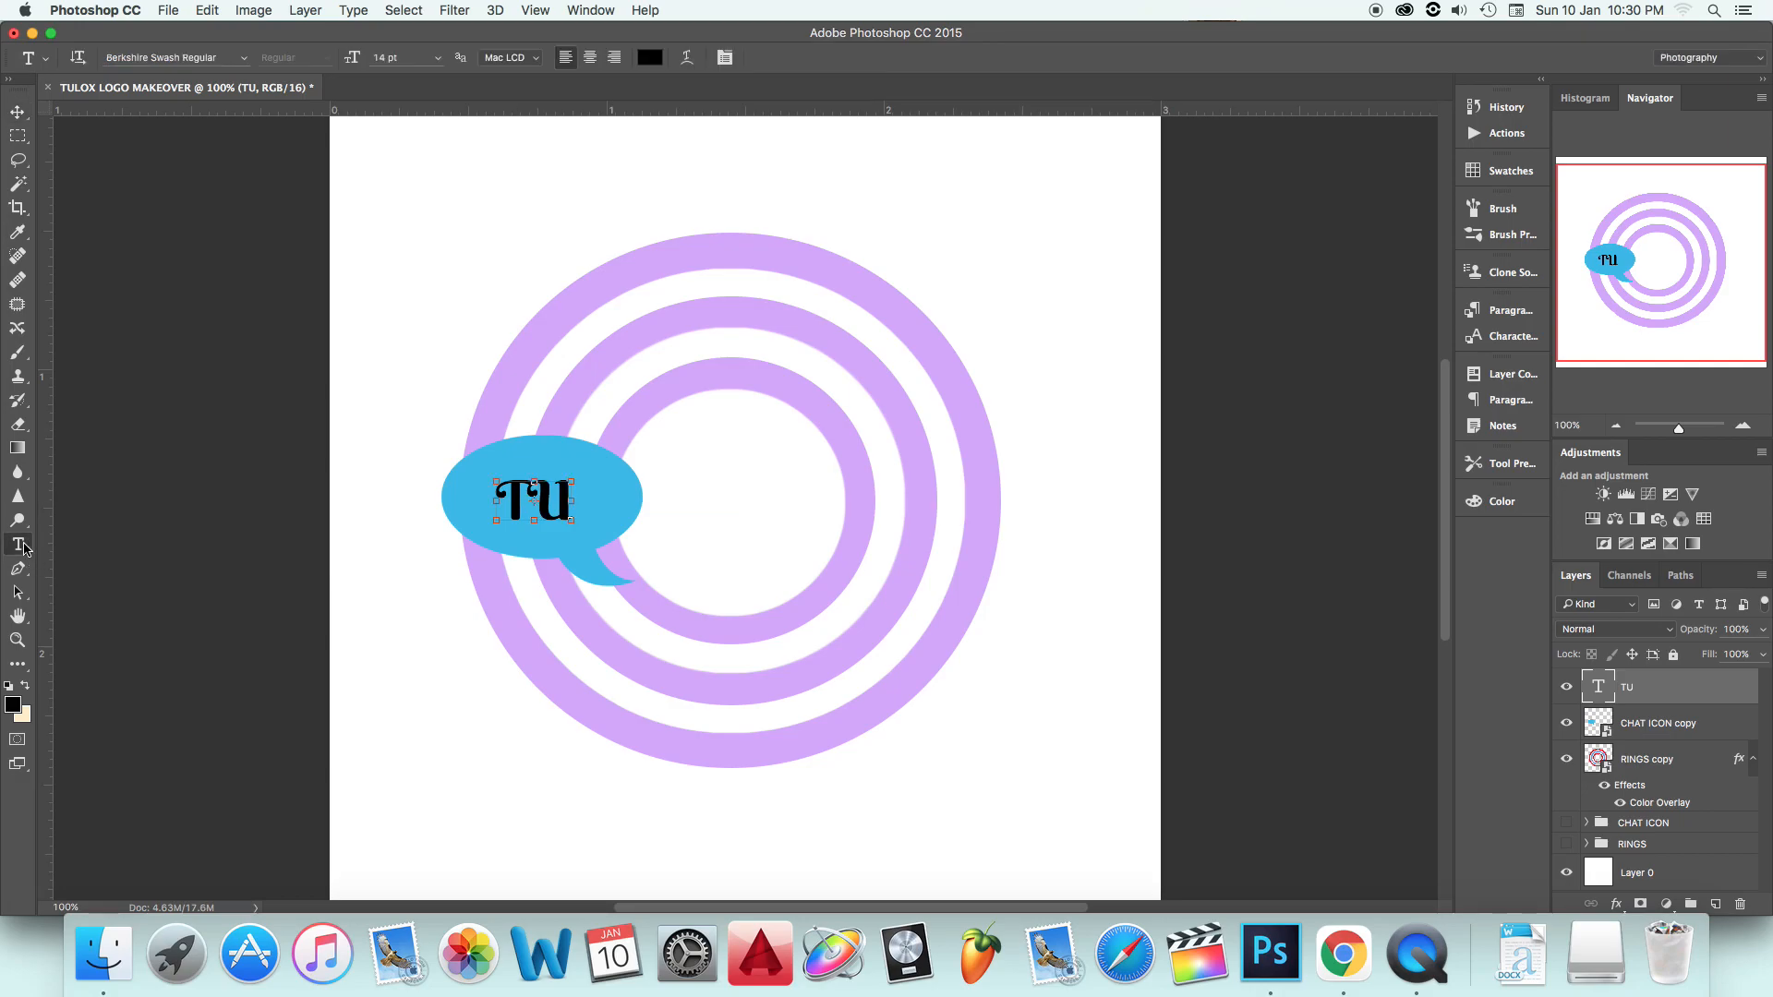
{"action": "double_click", "coordinate": [530, 492]}
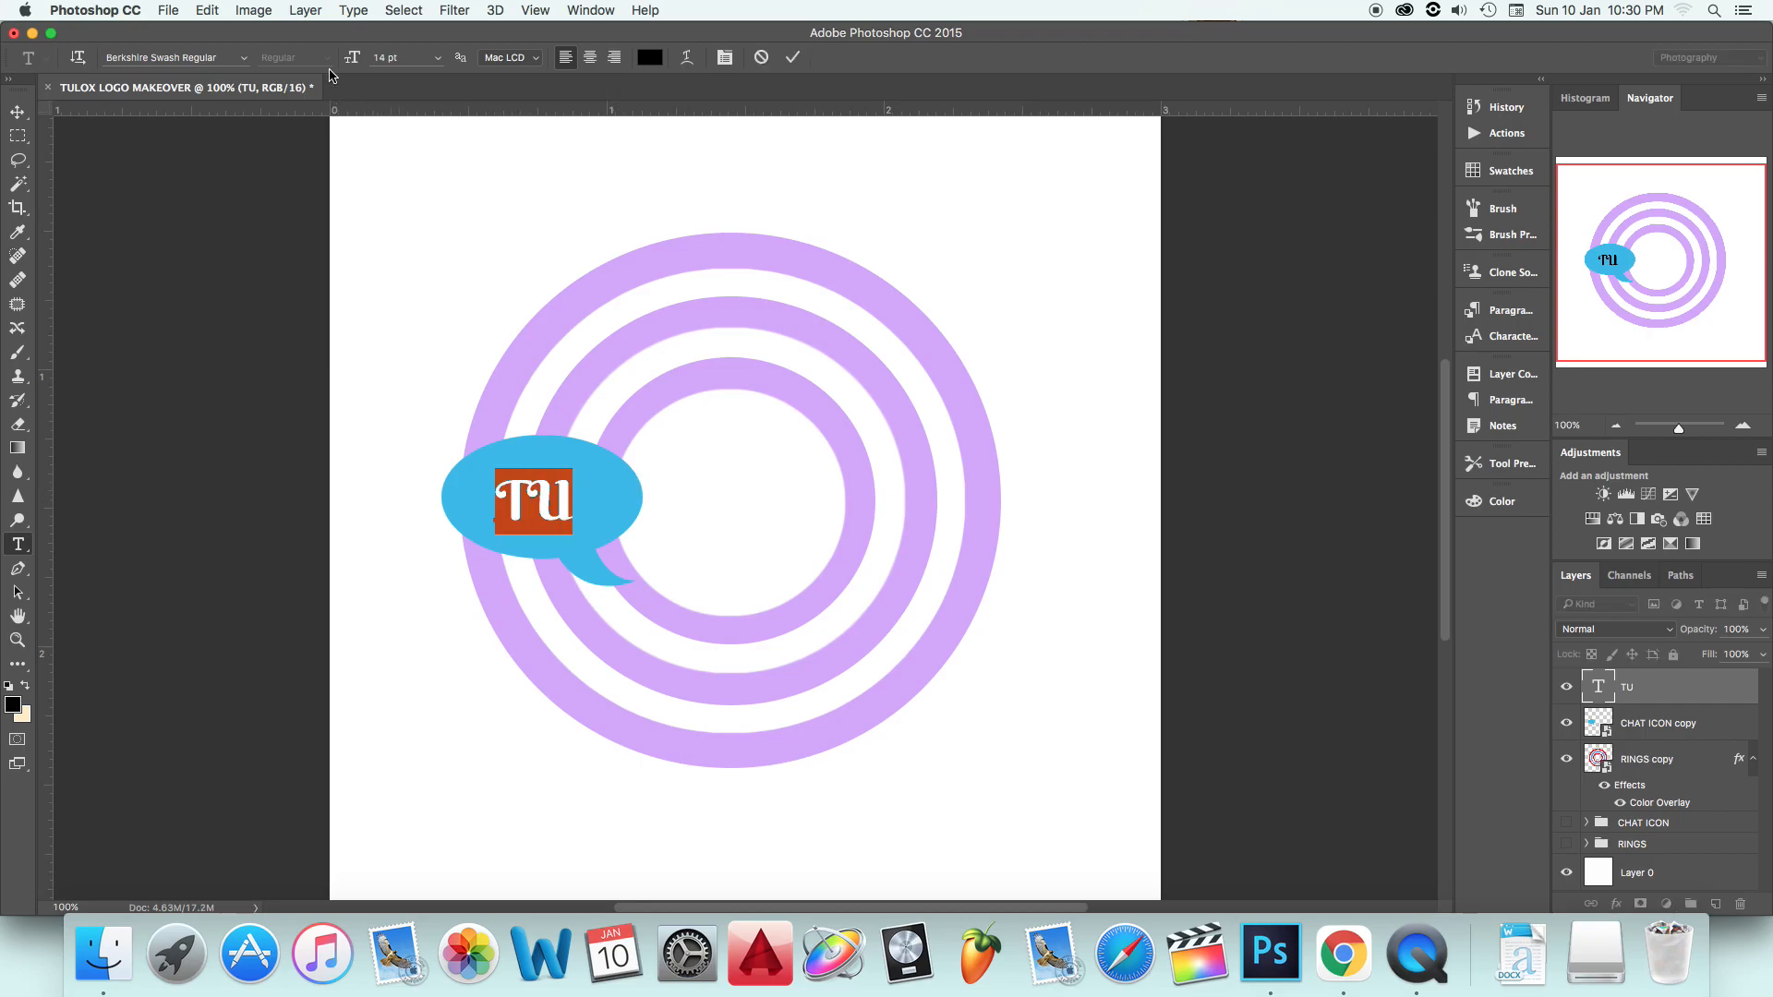
{"action": "left_click", "coordinate": [244, 58]}
{"action": "scroll", "coordinate": [414, 370], "scroll_direction": "up", "scroll_amount": 15}
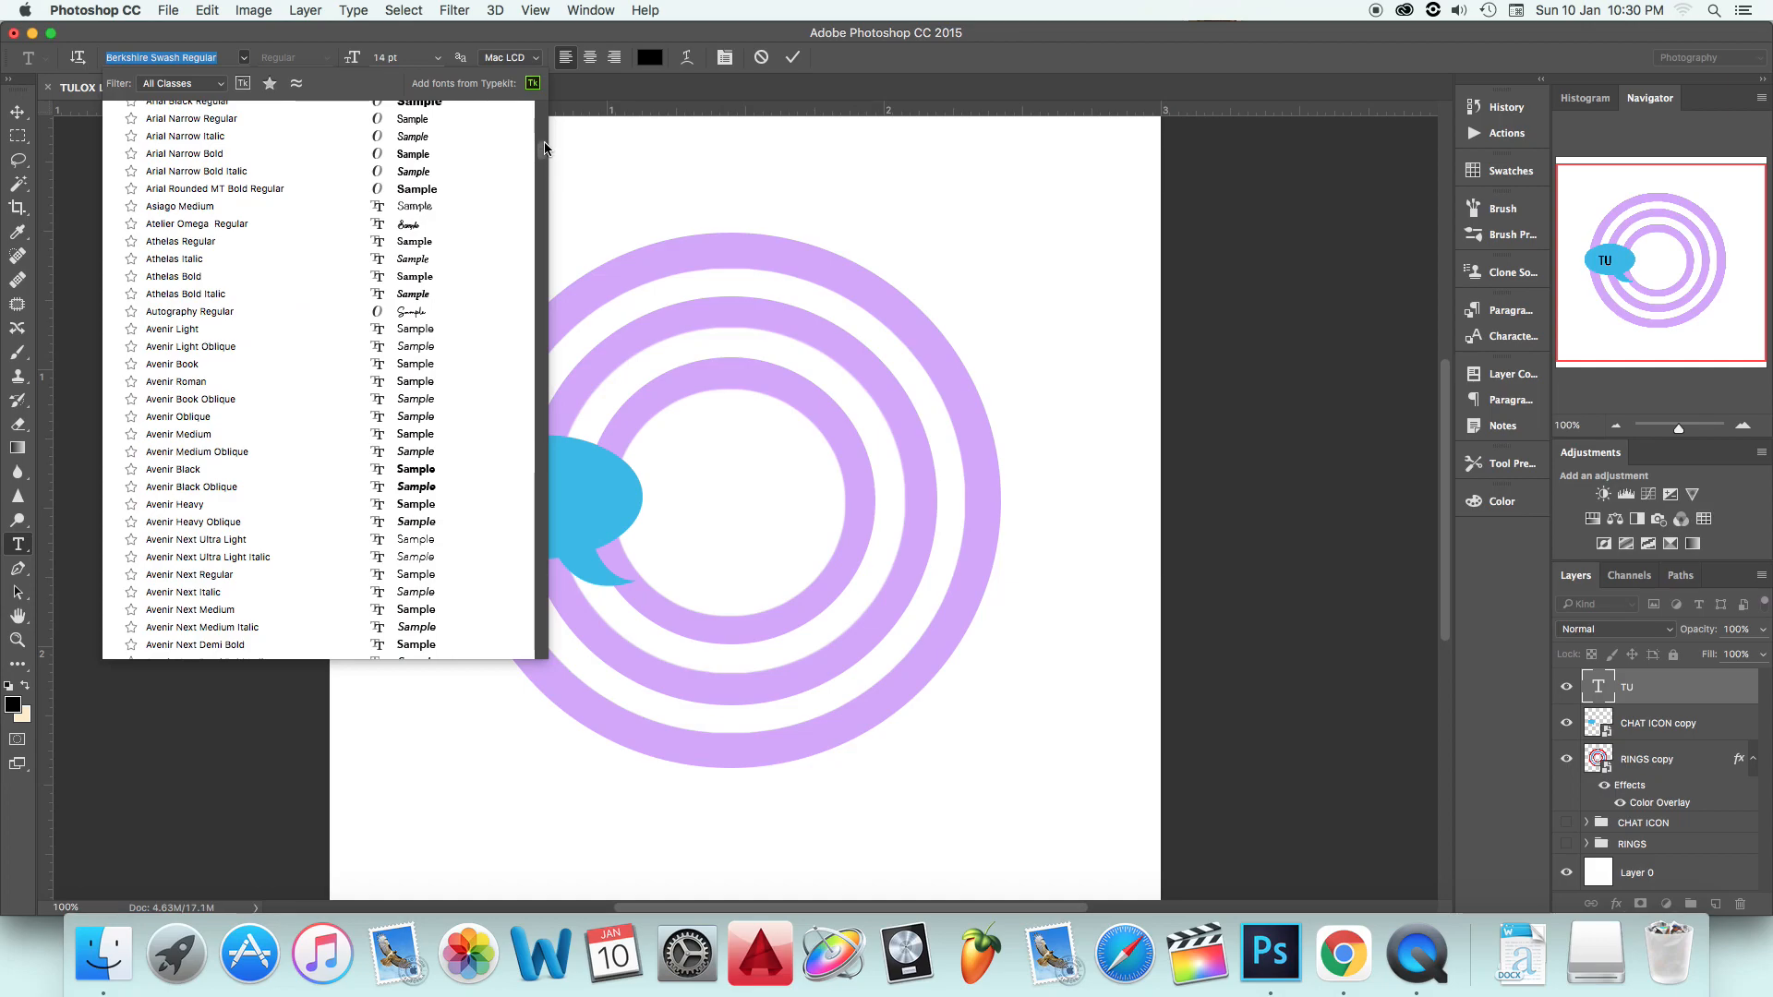
{"action": "scroll", "coordinate": [545, 140], "scroll_direction": "up", "scroll_amount": 5}
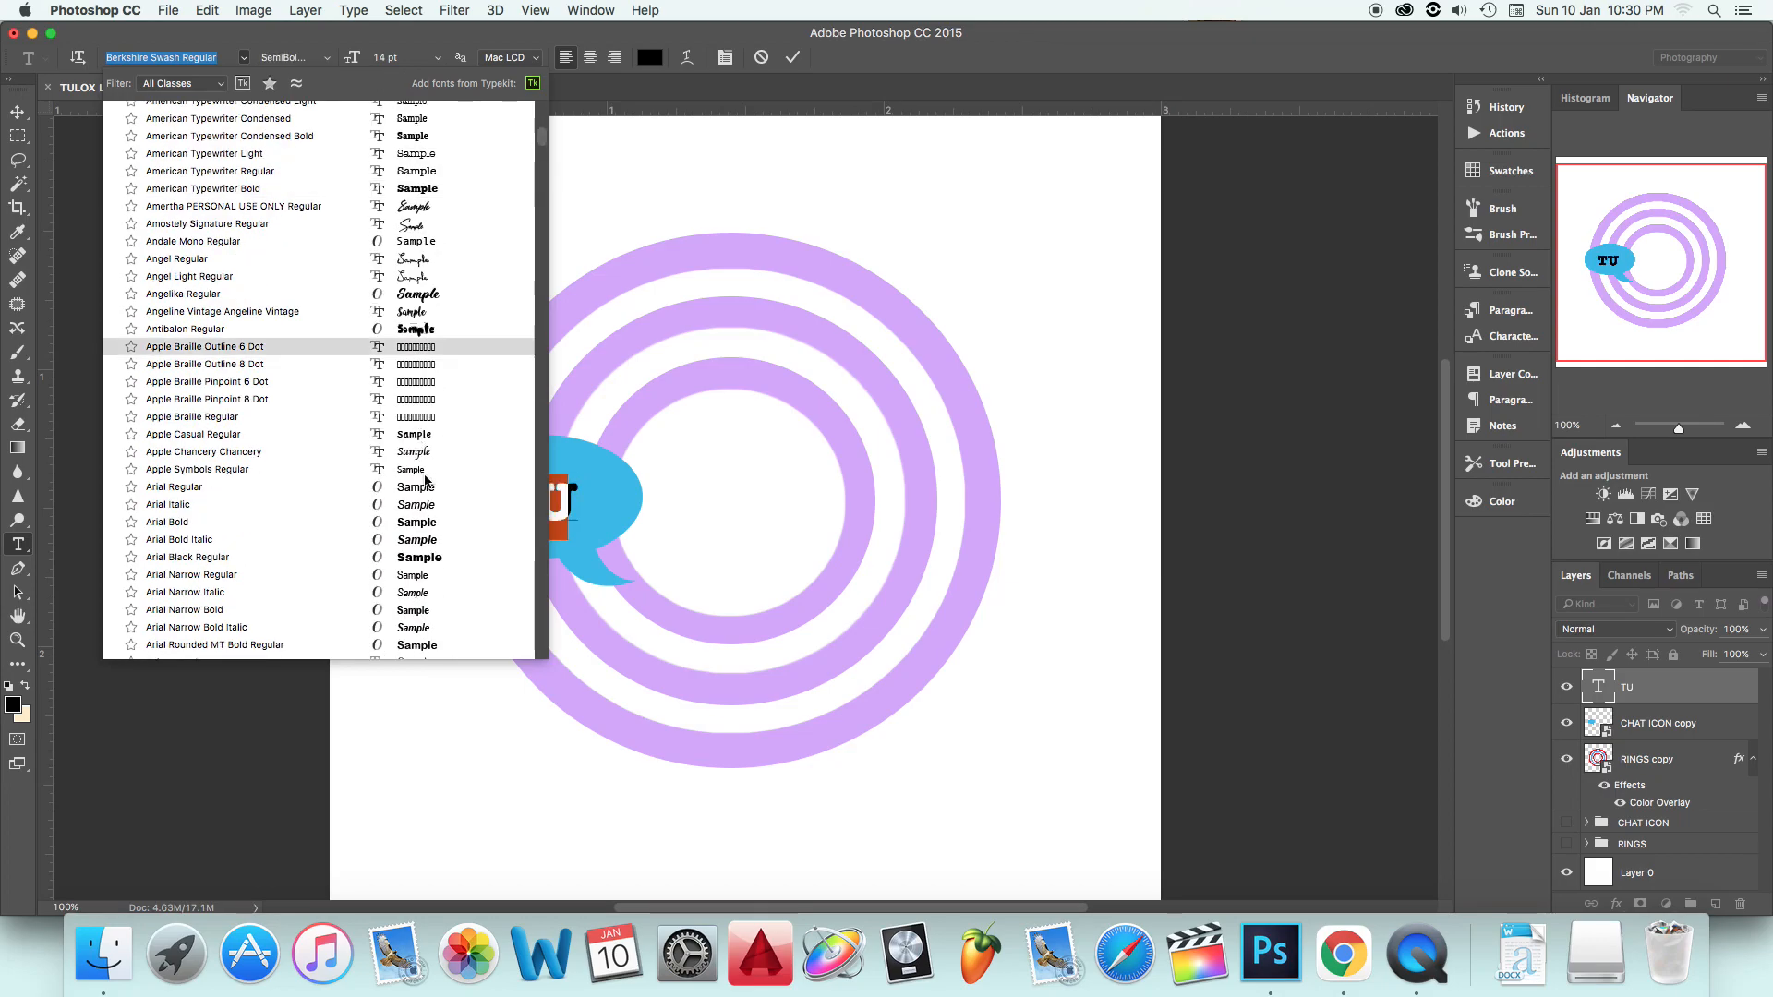
{"action": "left_click", "coordinate": [430, 564]}
{"action": "left_click", "coordinate": [244, 57]}
{"action": "scroll", "coordinate": [447, 148], "scroll_direction": "up", "scroll_amount": 10}
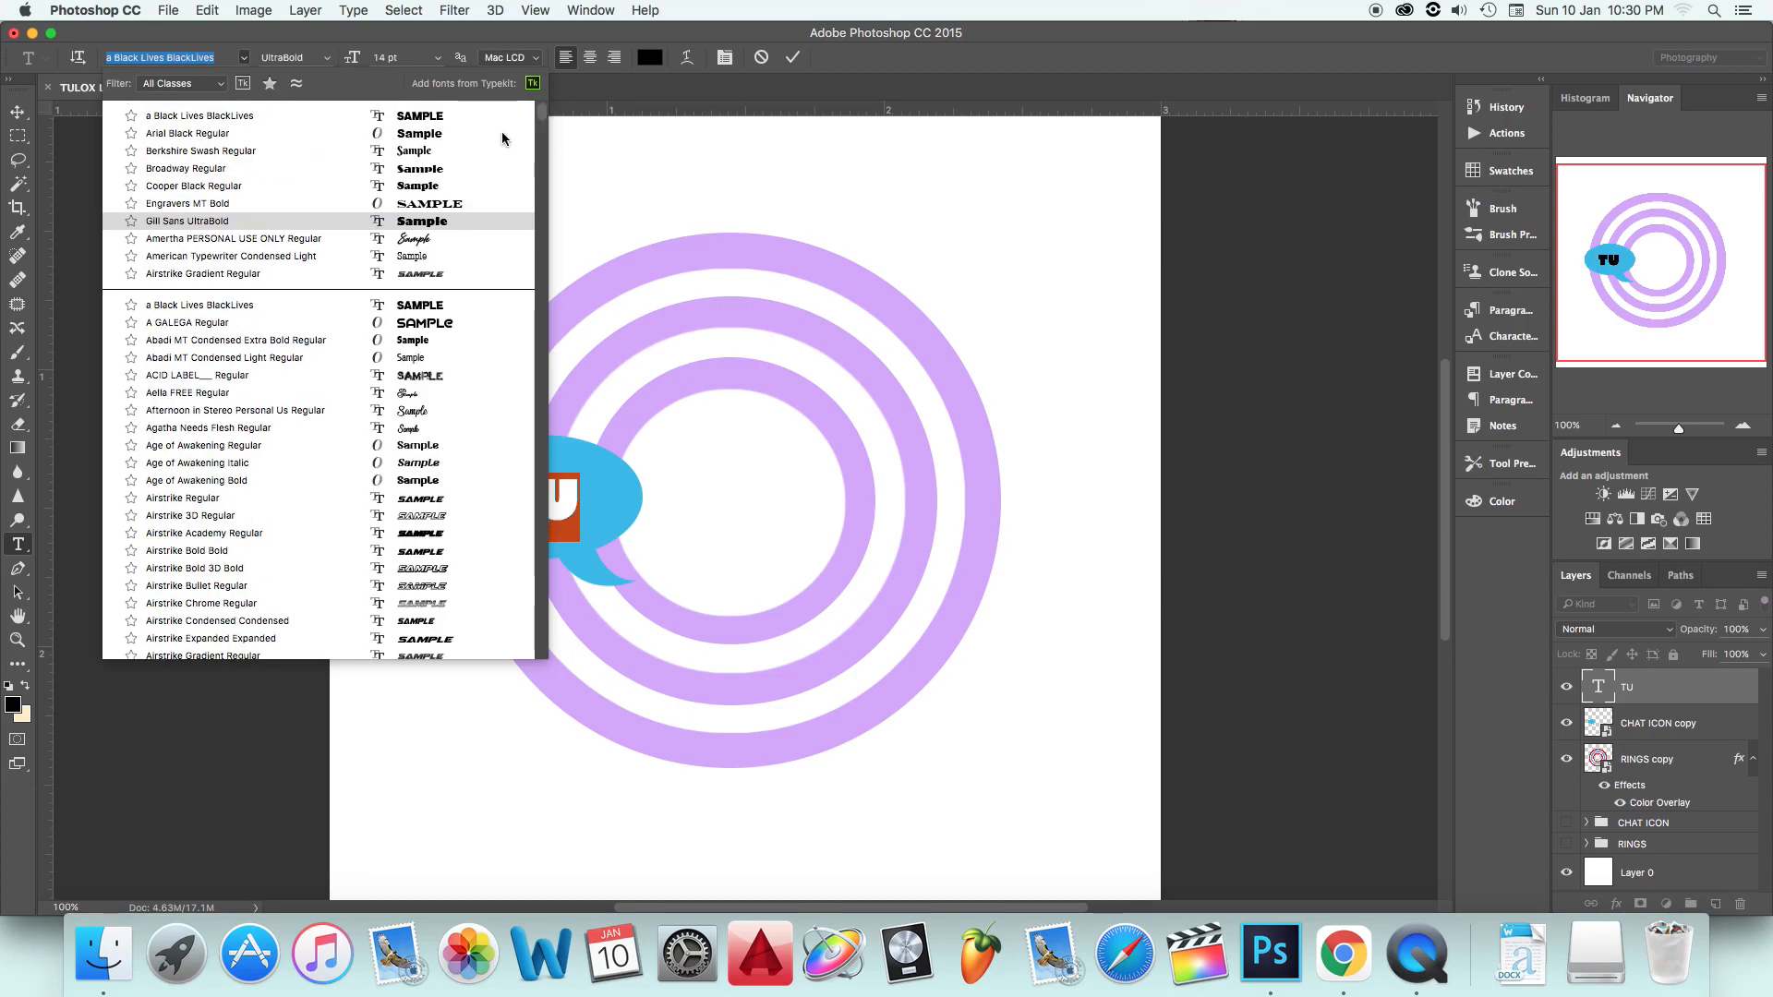
{"action": "left_click", "coordinate": [427, 185]}
{"action": "left_click", "coordinate": [757, 165]}
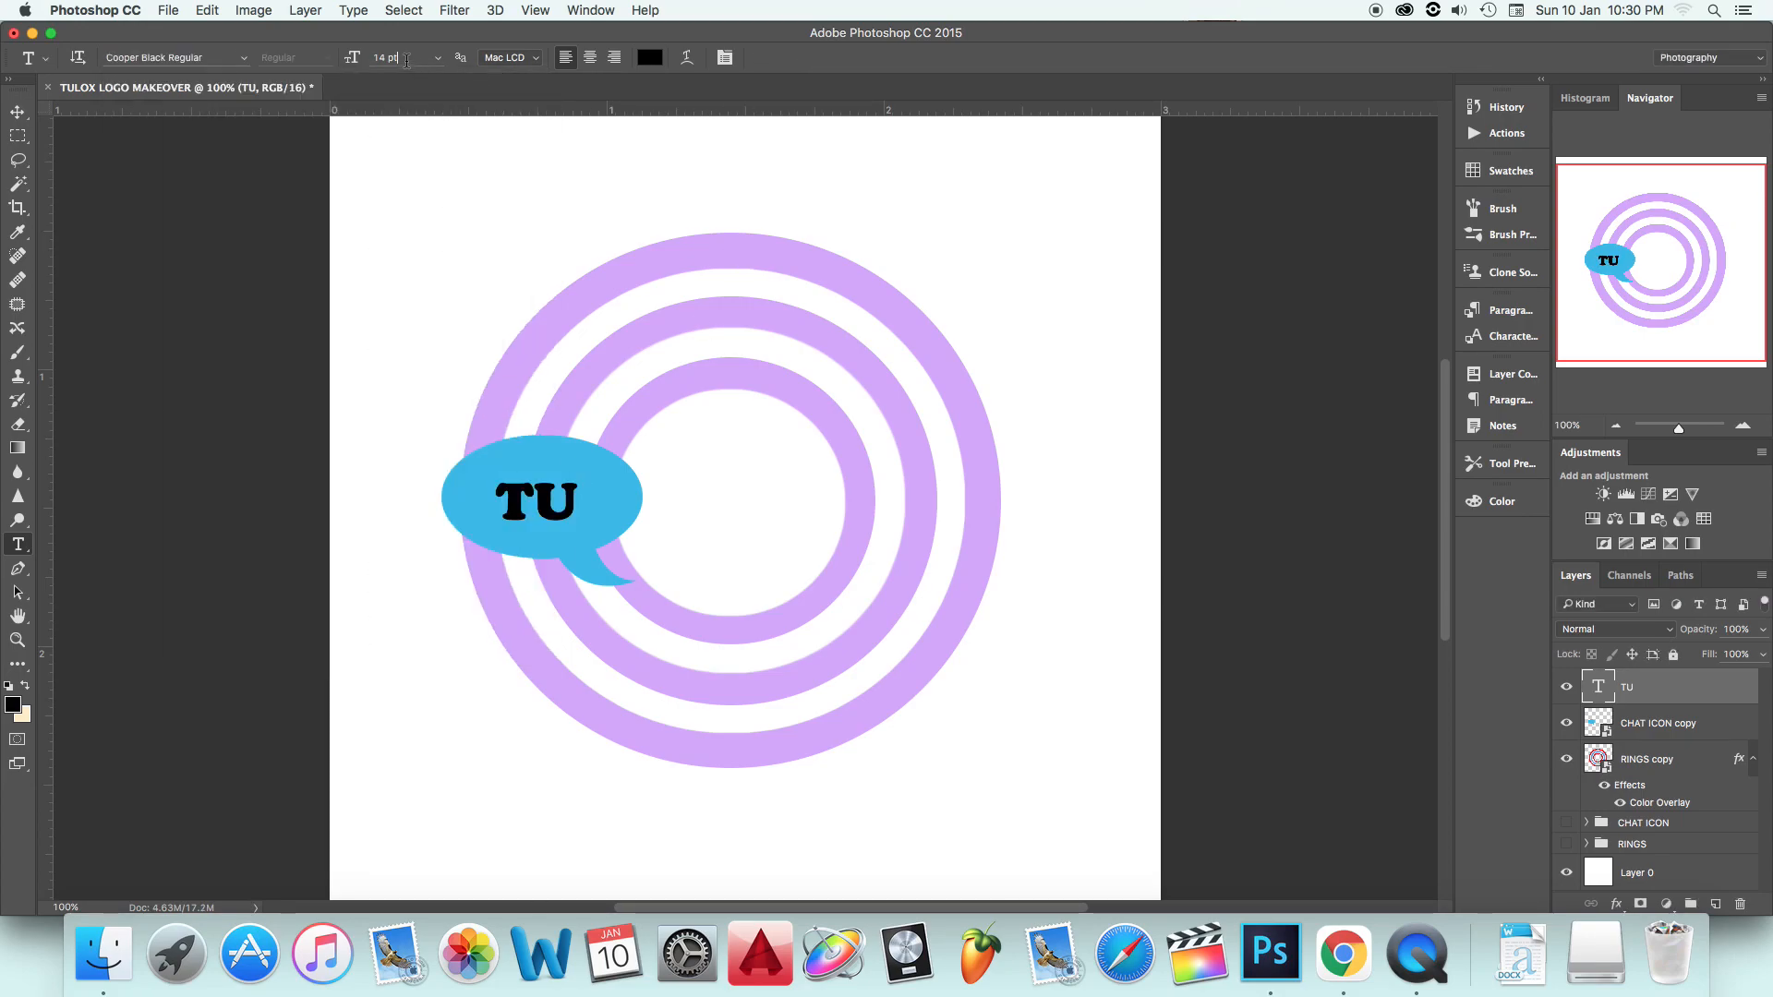
Step: Enlarge the TU text to 25 pt and centre it inside the chat bubble
{"action": "type", "text": "20"}
{"action": "key", "text": "Return"}
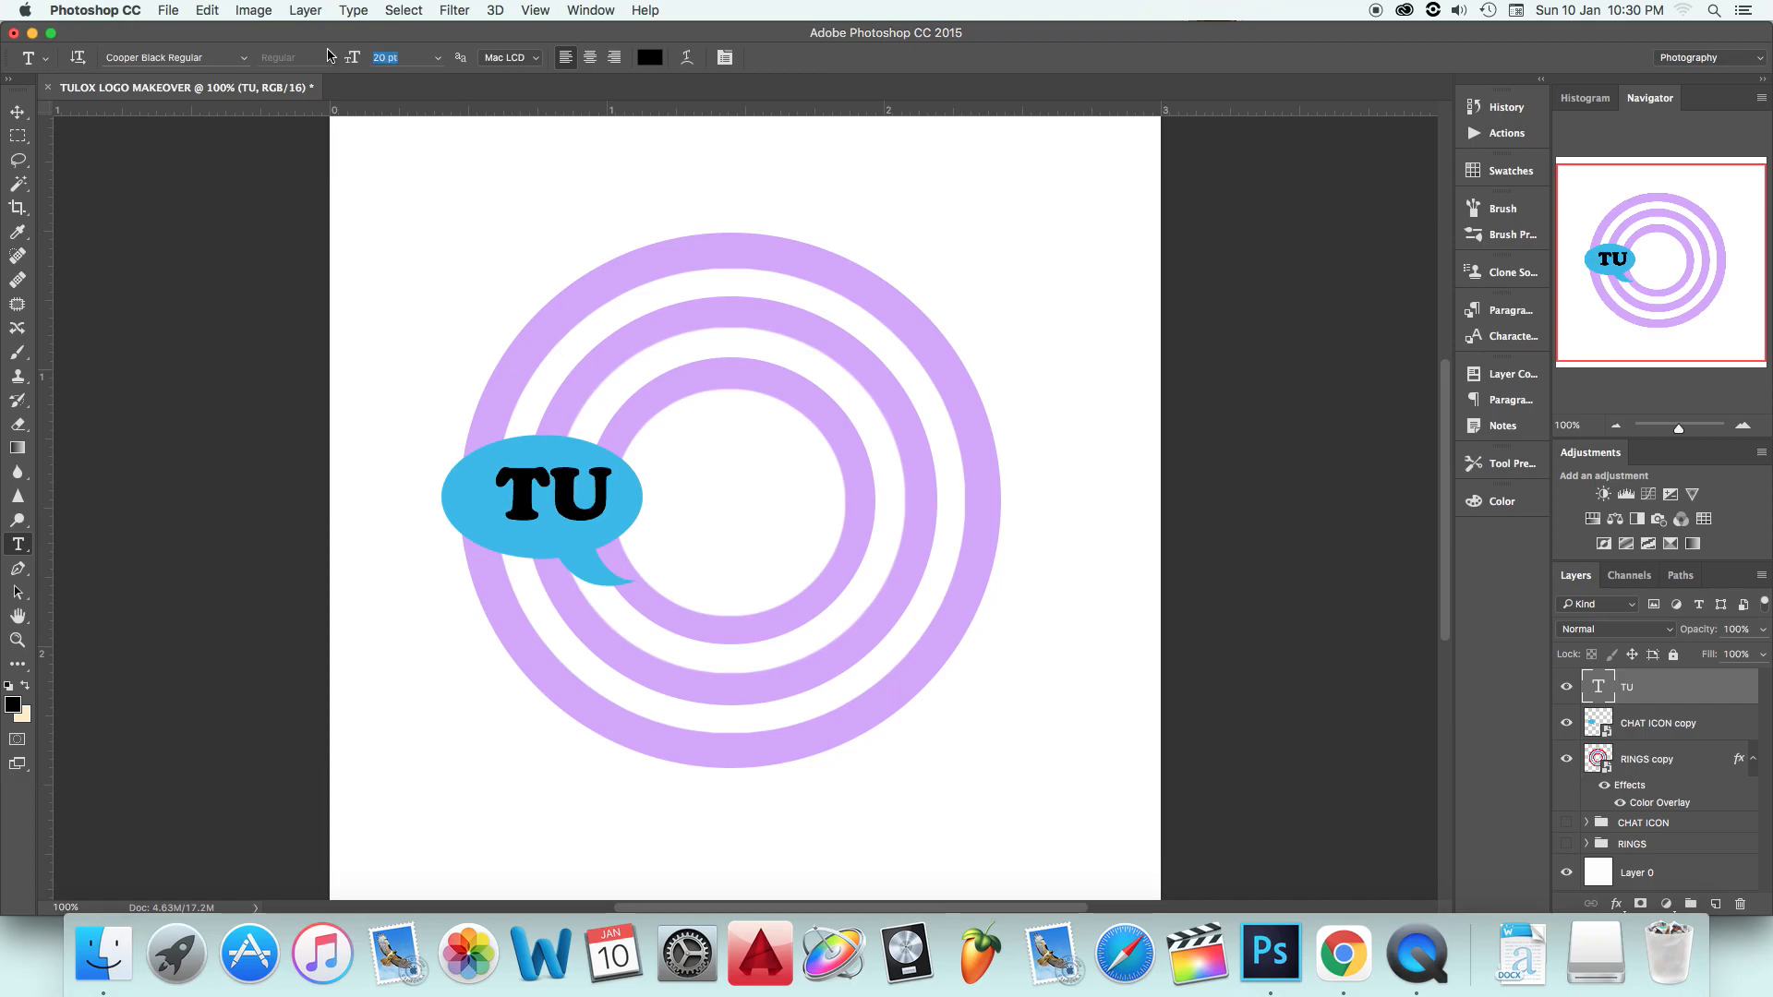
{"action": "key", "text": "v"}
{"action": "left_click_drag", "start_coordinate": [527, 473], "coordinate": [503, 483]}
{"action": "key", "text": "Left"}
{"action": "key", "text": "Left"}
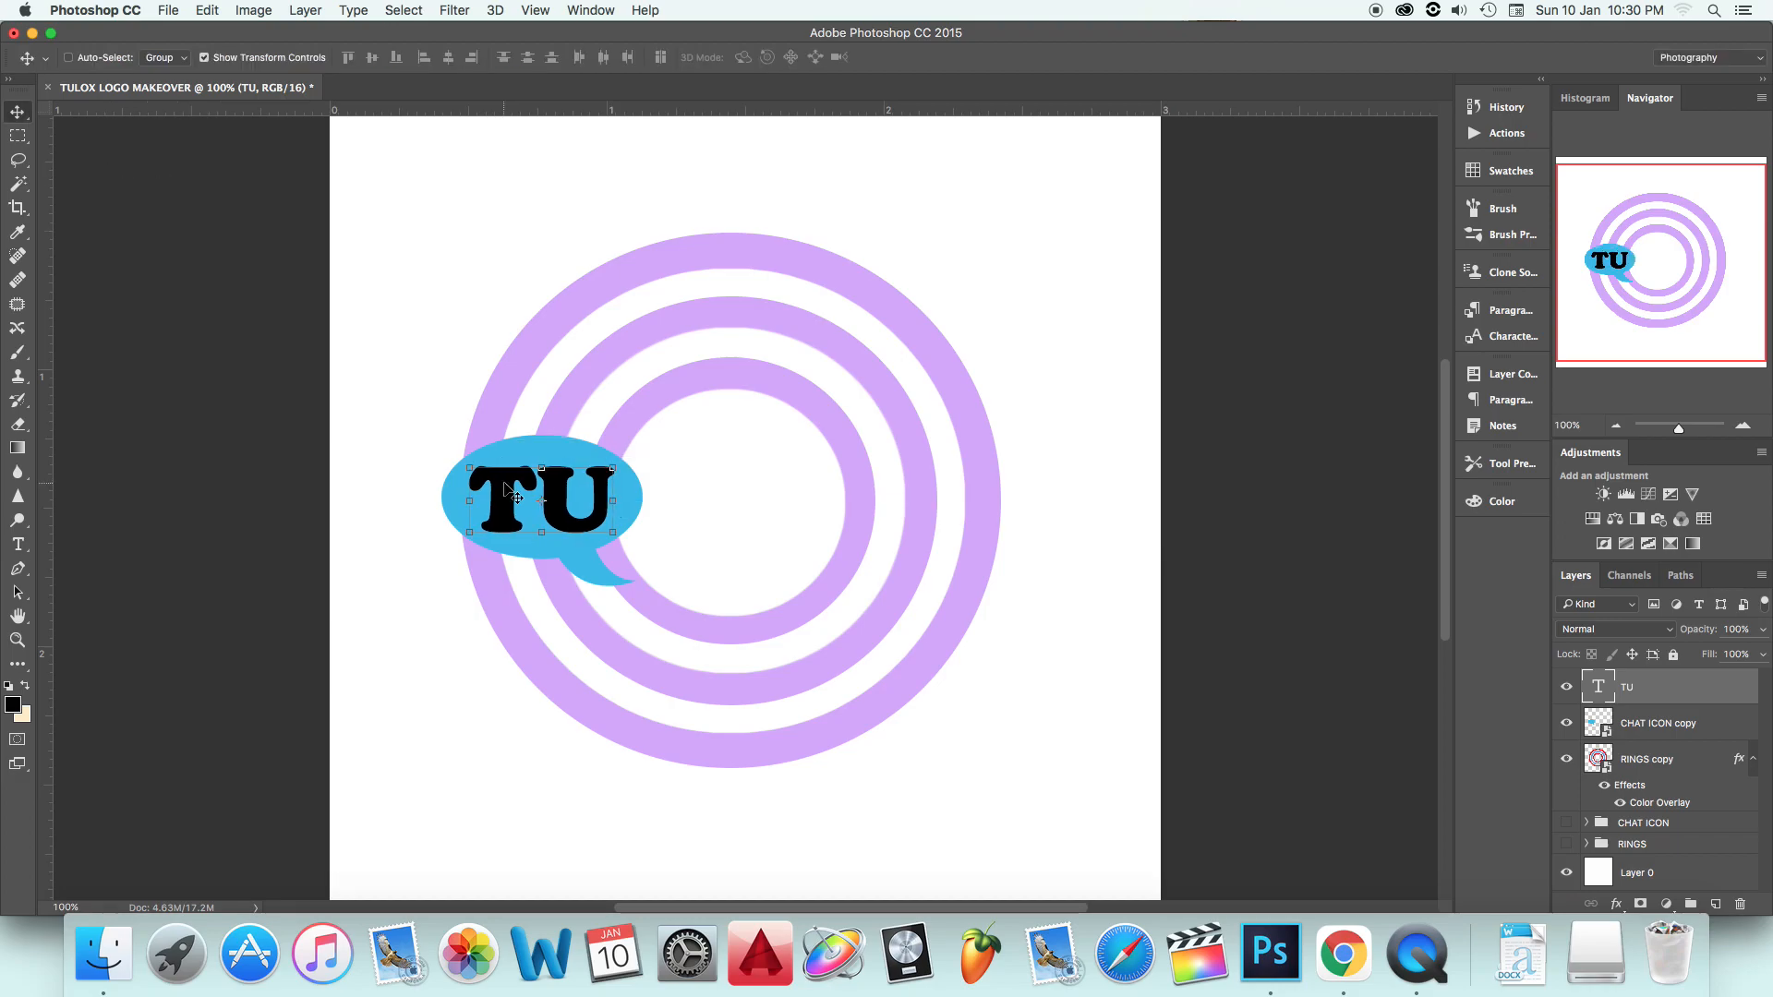
Step: Add the text SENSE in black Cooper Black Regular at 25 pt and place it beside the chat bubble, level with TU
{"action": "left_click", "coordinate": [18, 546]}
{"action": "left_click", "coordinate": [564, 811]}
{"action": "type", "text": "SE"}
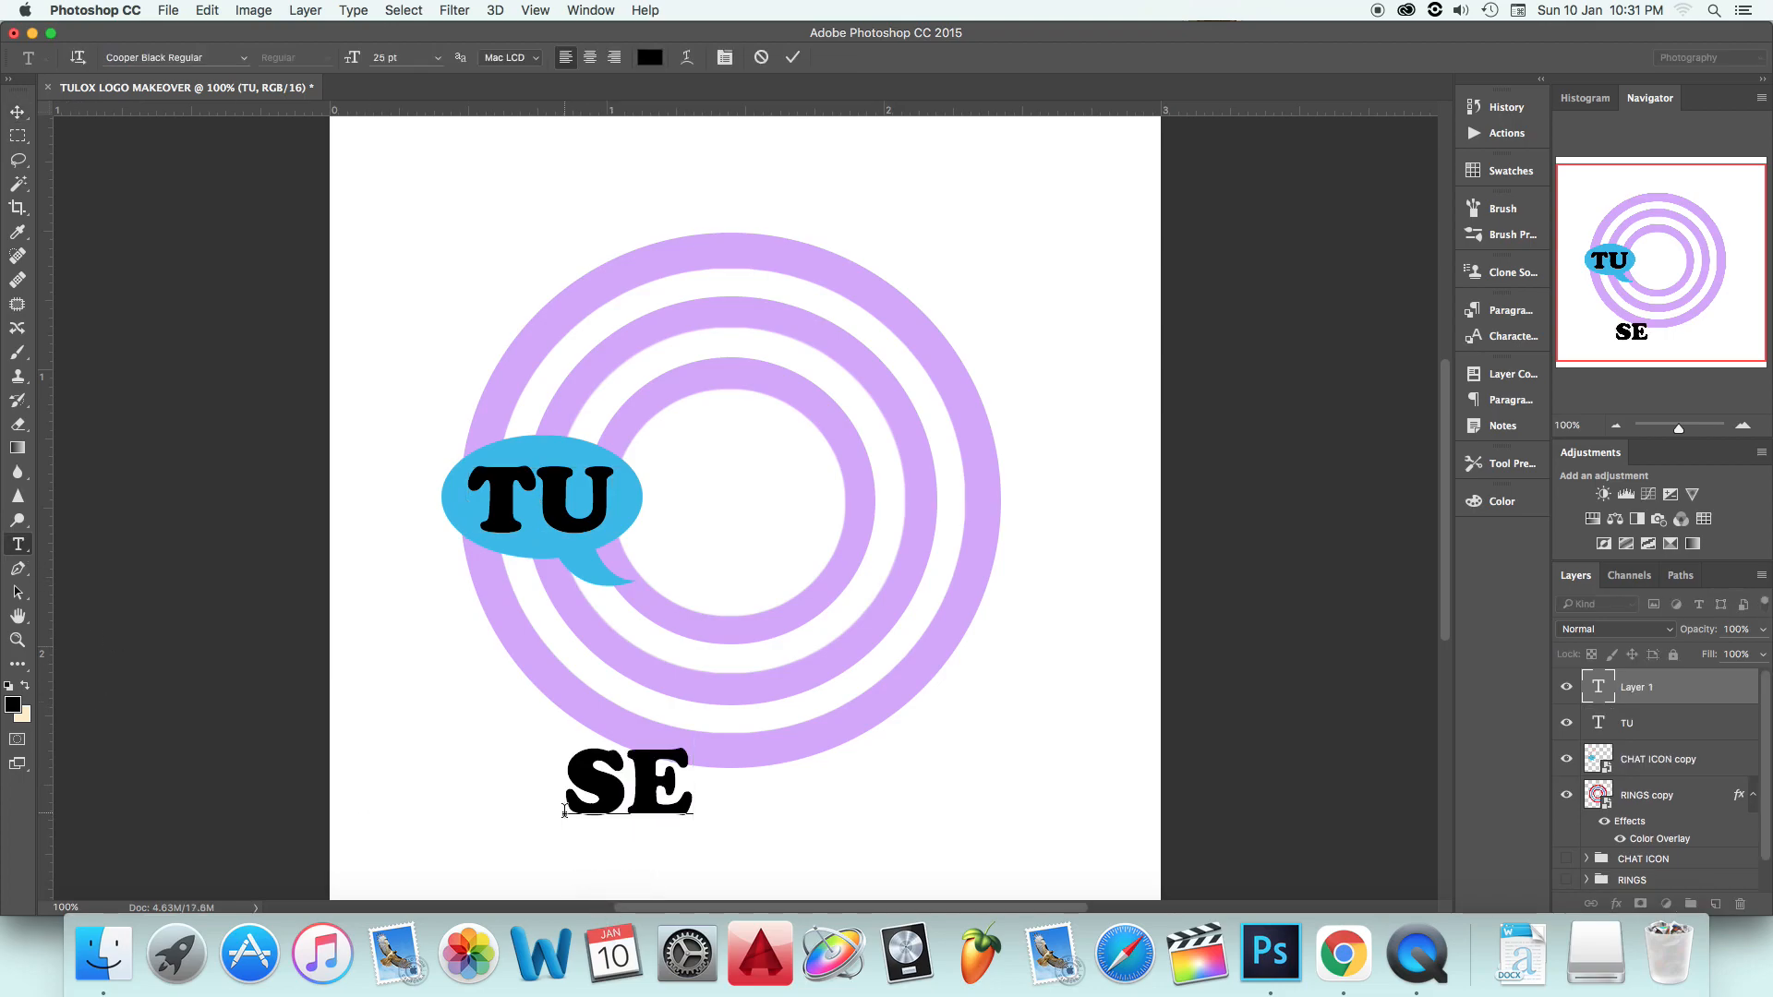
{"action": "type", "text": "NSE"}
{"action": "left_click", "coordinate": [17, 111]}
{"action": "left_click_drag", "start_coordinate": [629, 781], "coordinate": [718, 499]}
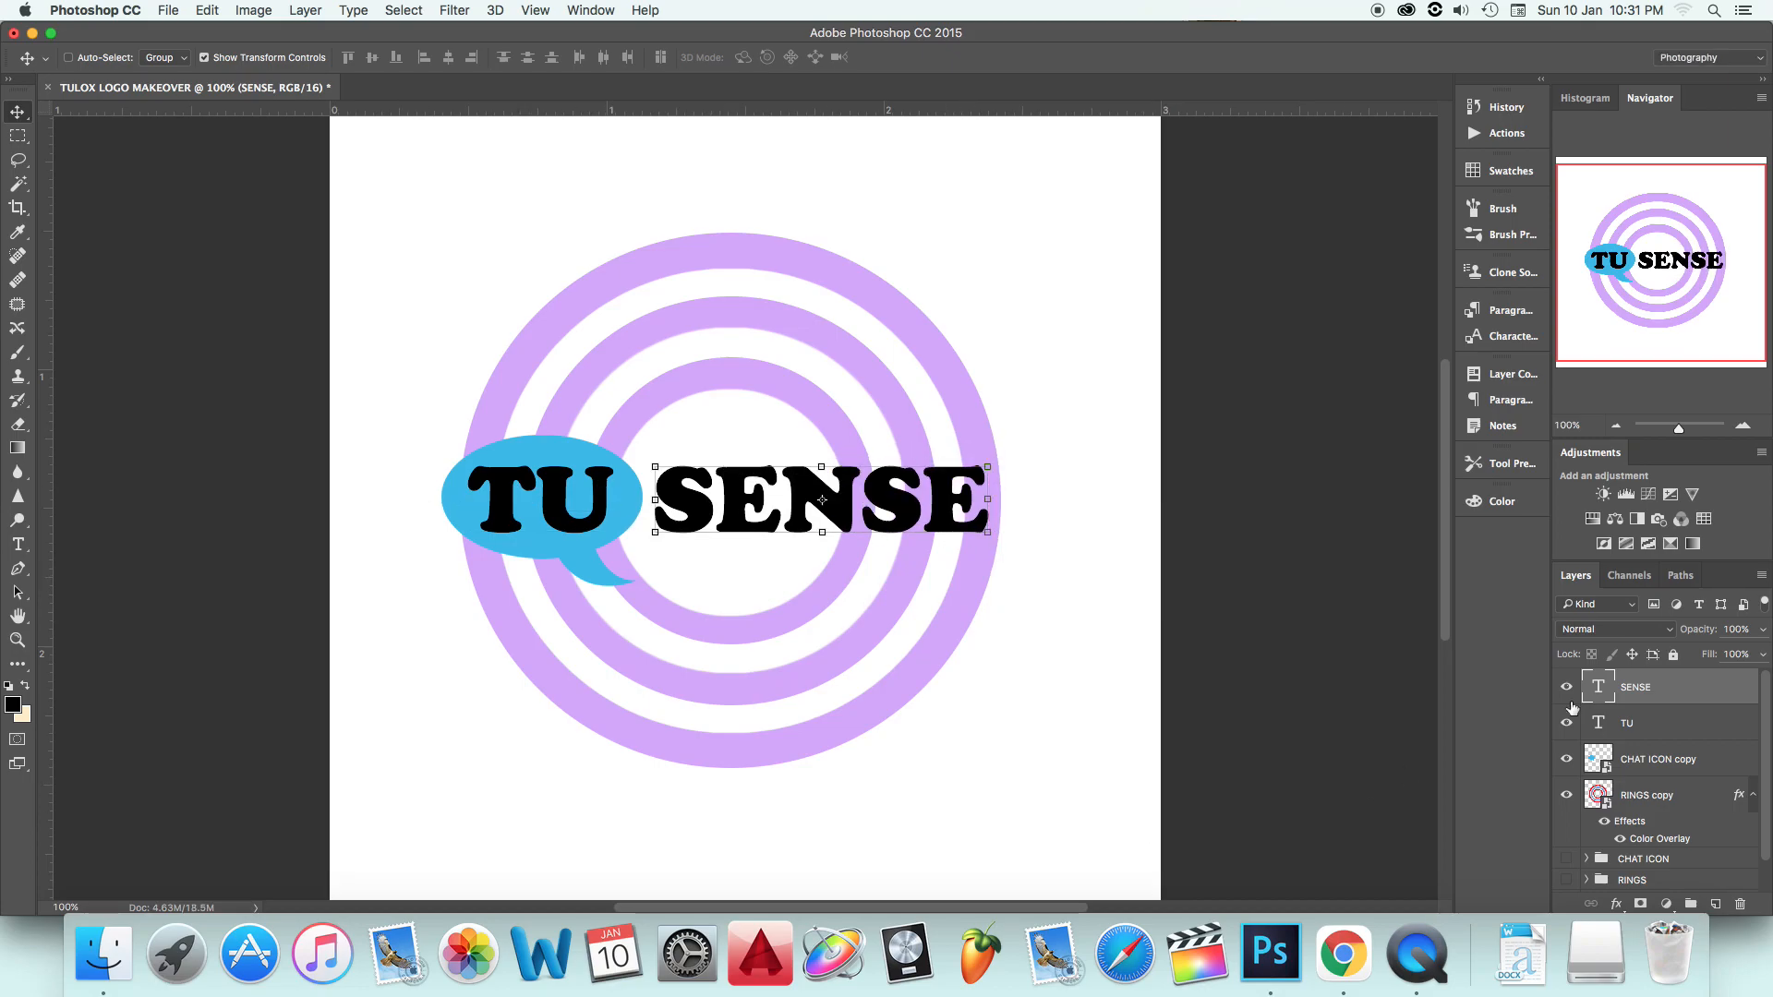
Step: Add the text Podclass as a new text layer near the rings' lower left edge
{"action": "key", "text": "t"}
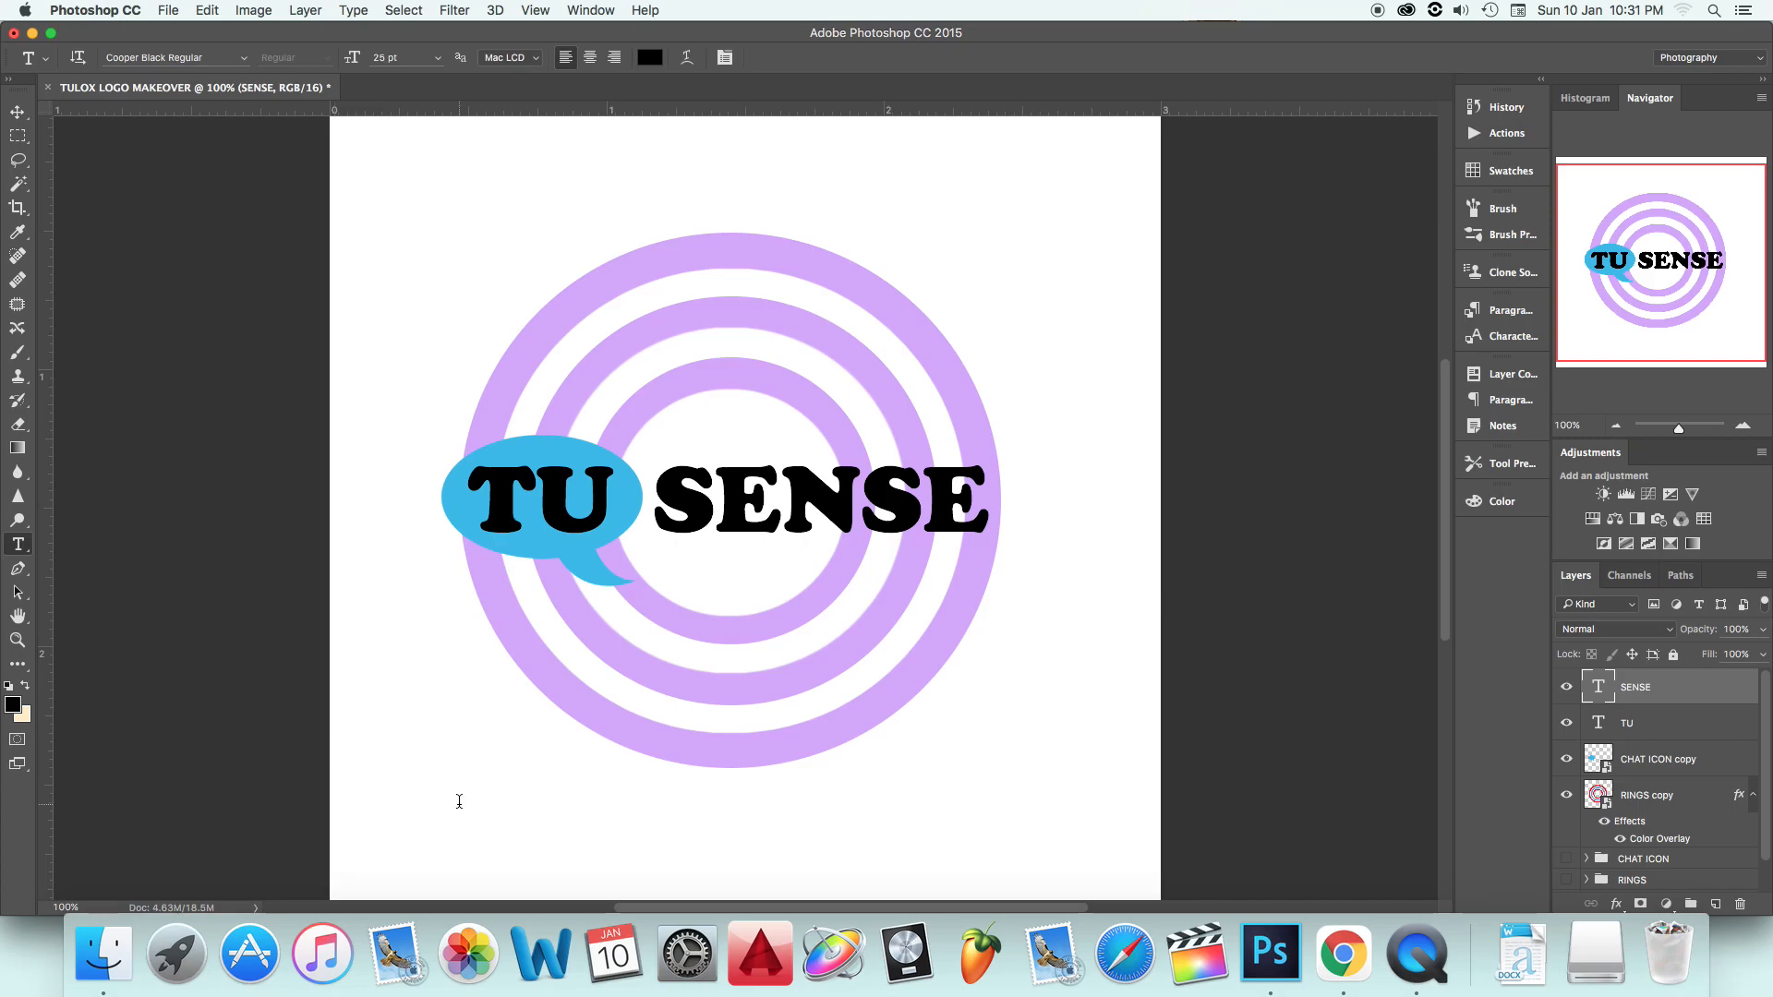
{"action": "left_click", "coordinate": [459, 801]}
{"action": "type", "text": "Po"}
{"action": "key", "text": "BackSpace"}
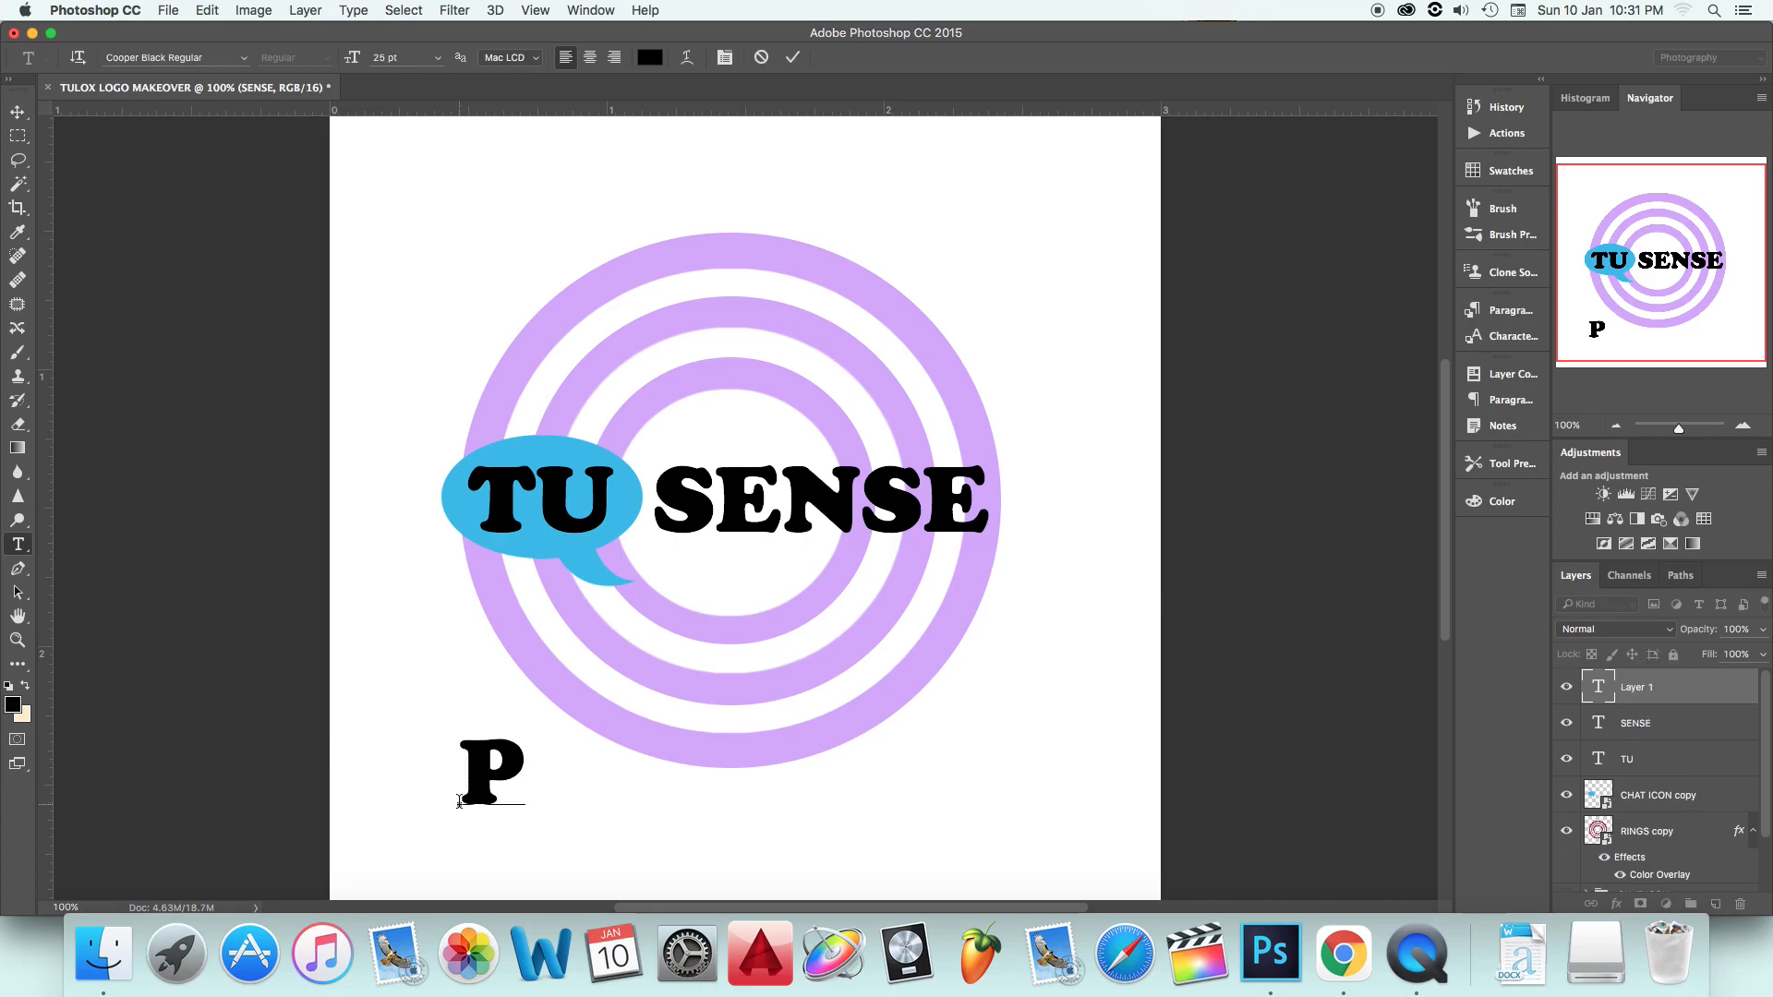
{"action": "type", "text": "odclss"}
{"action": "key", "text": "BackSpace"}
{"action": "key", "text": "BackSpace"}
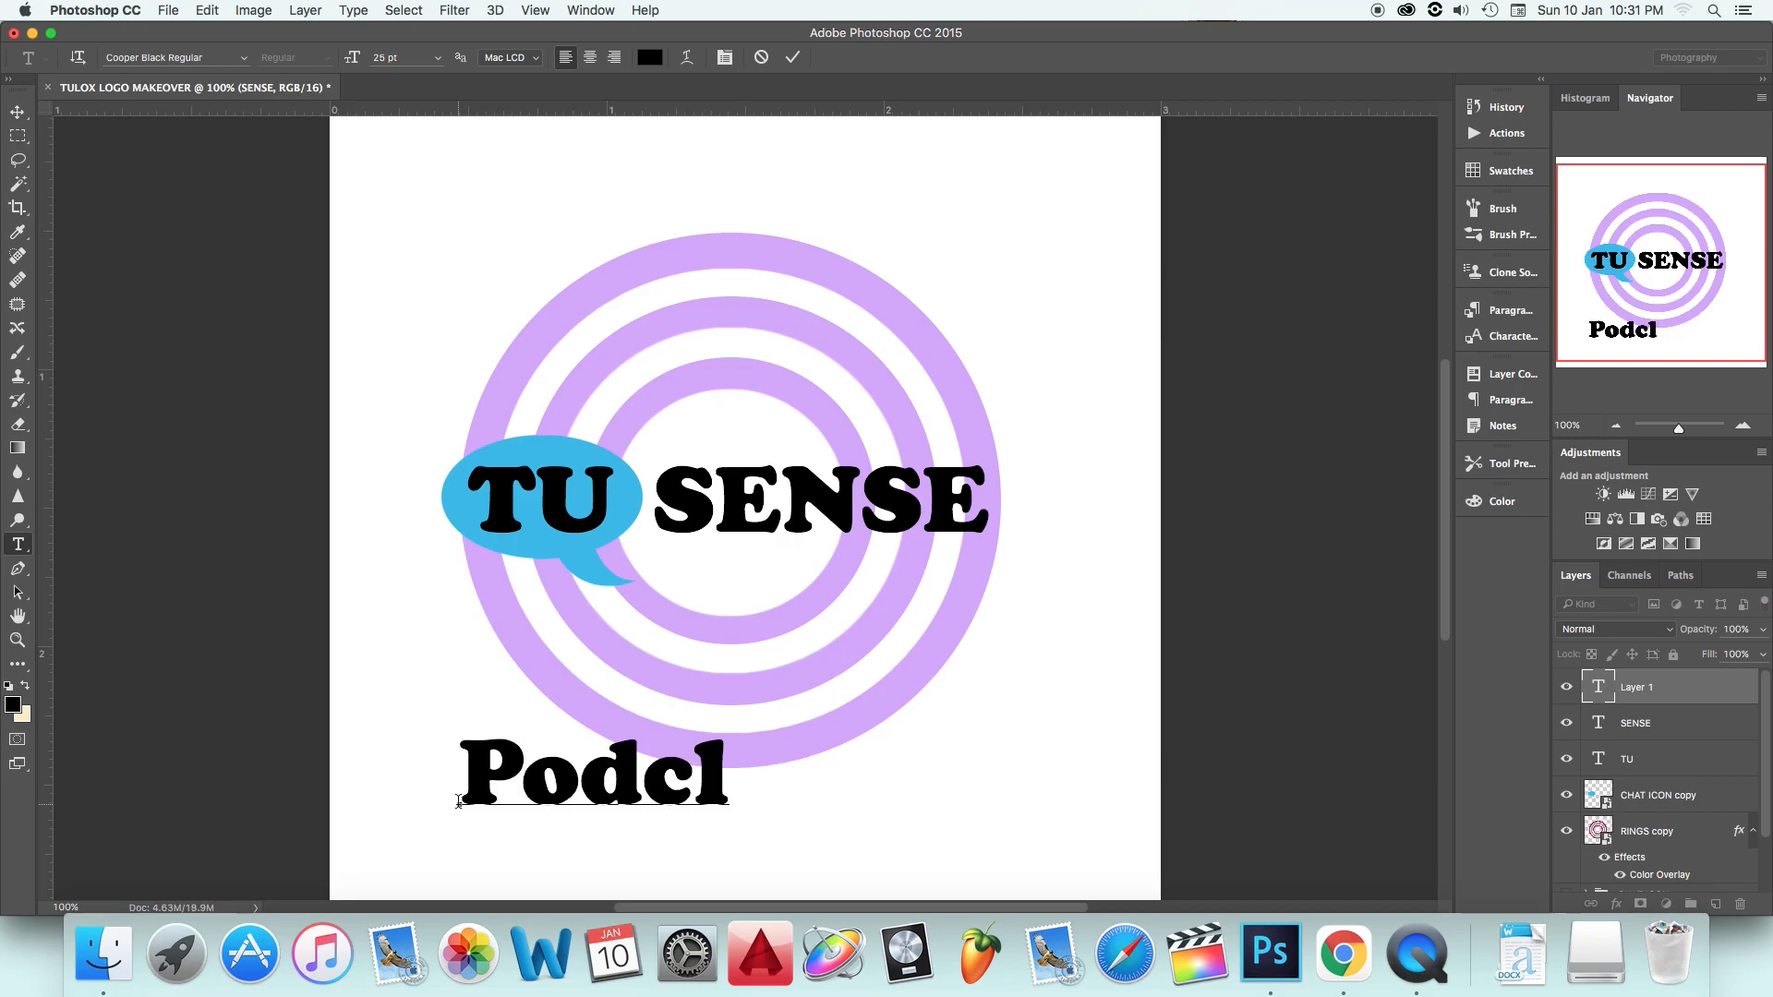
{"action": "type", "text": "ass"}
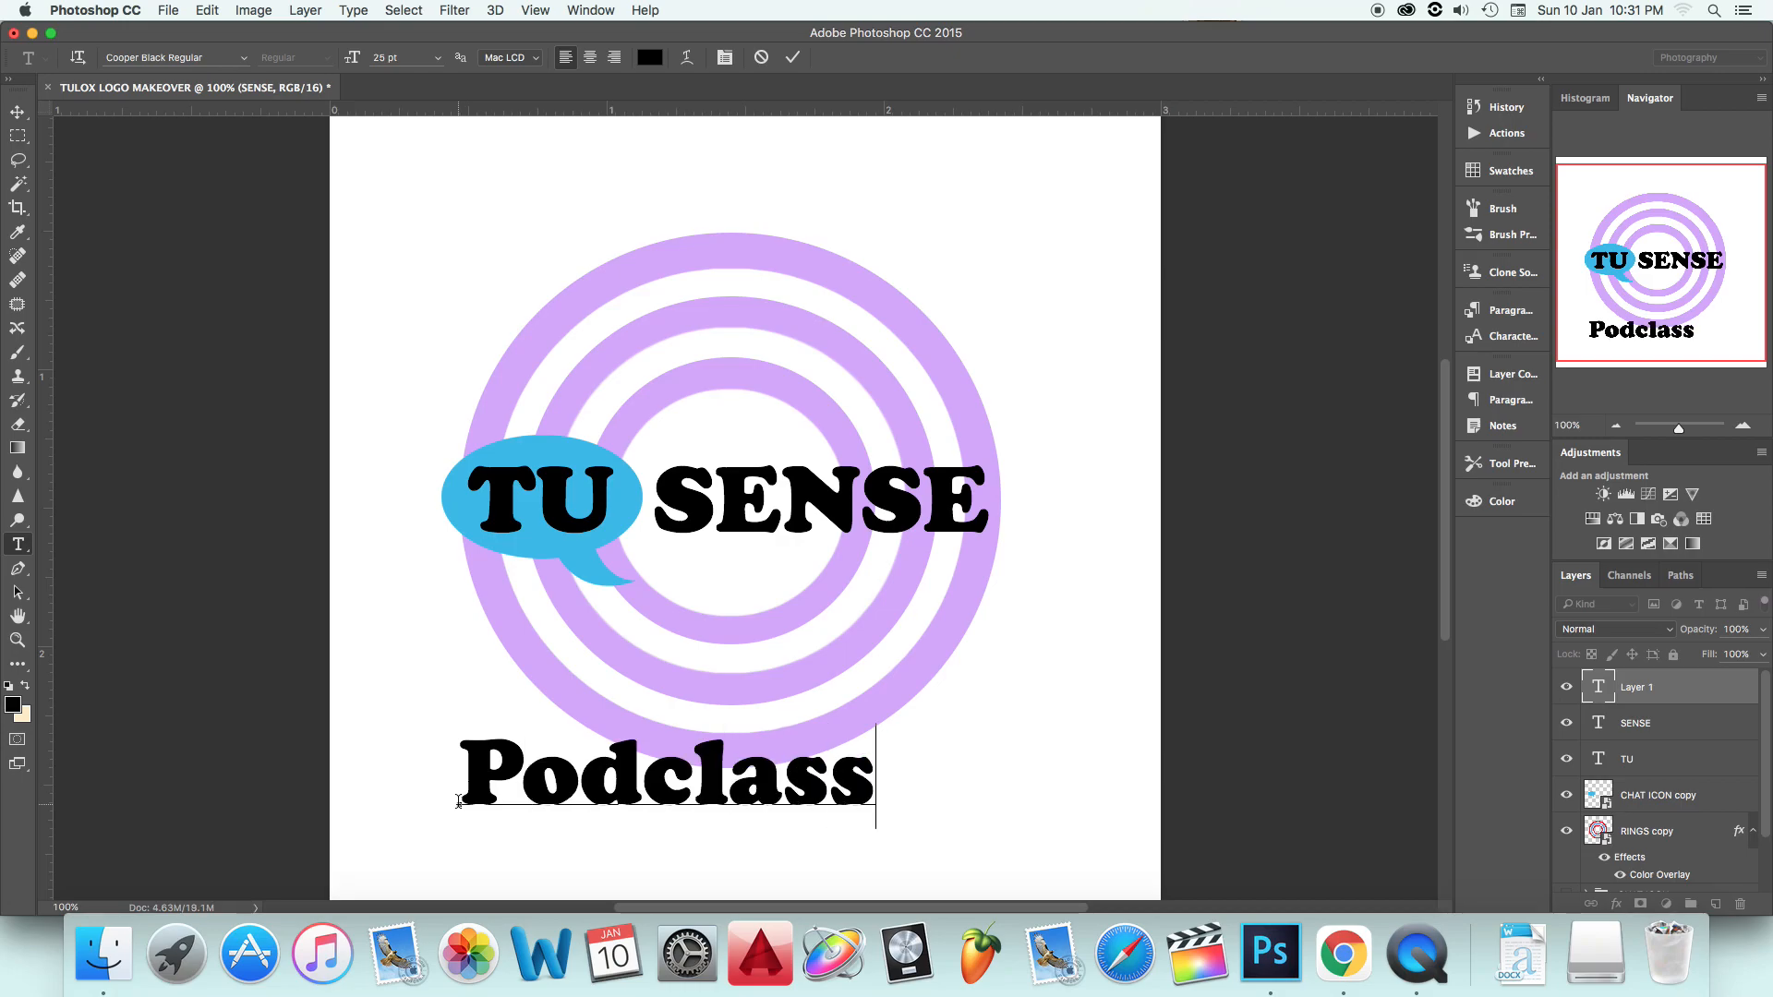
Step: Set the Podclass text to Berkshire Swash Regular and move it beneath SENSE
{"action": "key", "text": "super+a"}
{"action": "left_click", "coordinate": [244, 59]}
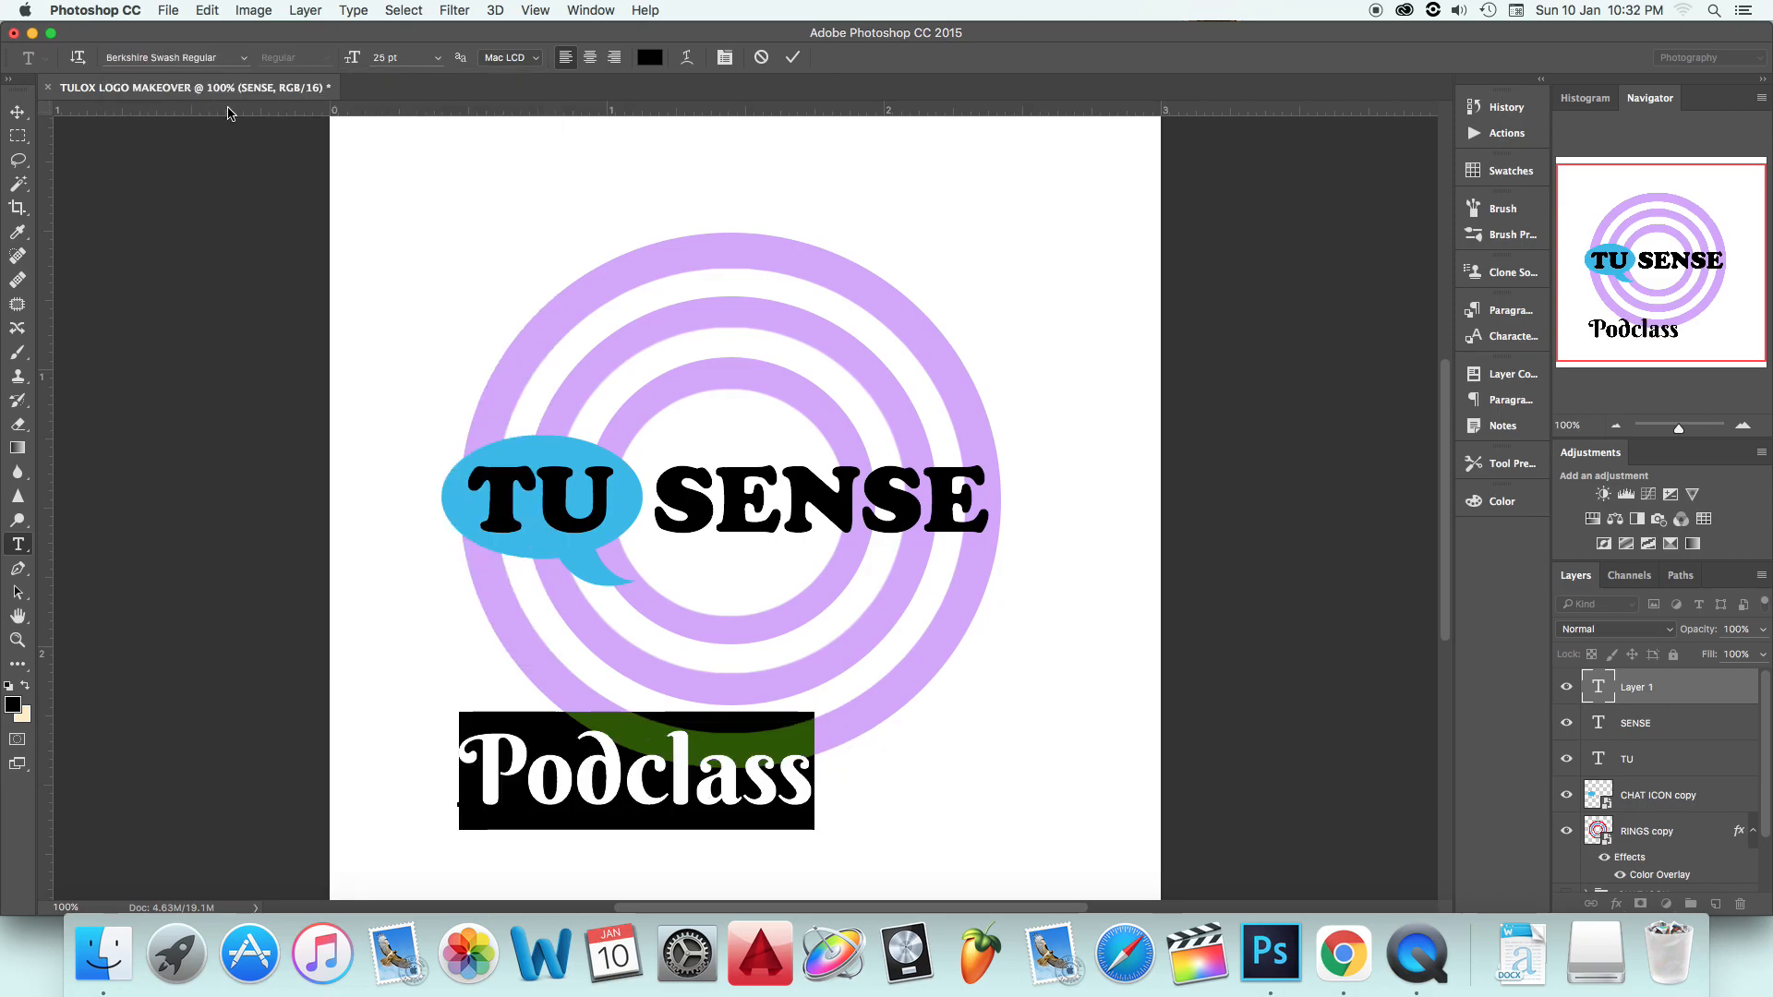
{"action": "left_click", "coordinate": [18, 111]}
{"action": "left_click_drag", "start_coordinate": [551, 782], "coordinate": [749, 573]}
Step: Reduce the Podclass text to 20 pt and centre it closely beneath SENSE
{"action": "left_click", "coordinate": [18, 544]}
{"action": "left_click_drag", "start_coordinate": [668, 578], "coordinate": [1058, 575]}
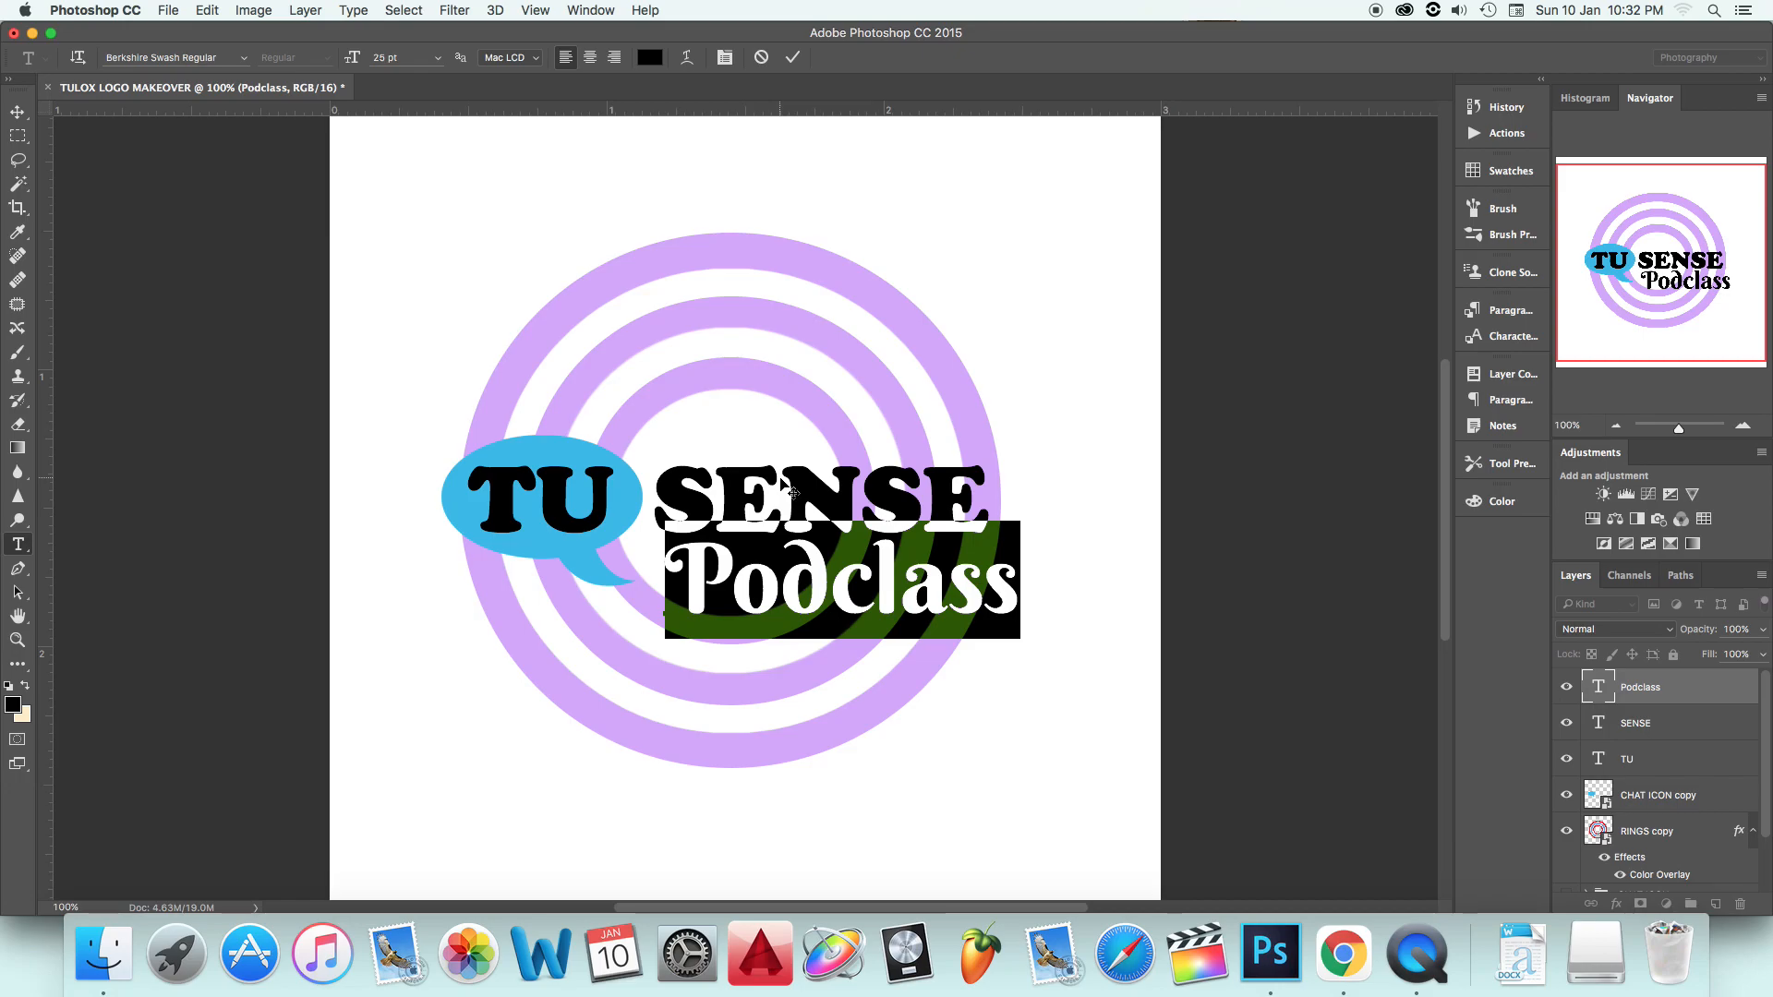
{"action": "left_click", "coordinate": [791, 59]}
{"action": "double_click", "coordinate": [1016, 555]}
{"action": "left_click_drag", "start_coordinate": [354, 57], "coordinate": [321, 58]}
{"action": "left_click", "coordinate": [792, 57]}
{"action": "left_click_drag", "start_coordinate": [667, 577], "coordinate": [965, 596]}
{"action": "key", "text": "Down"}
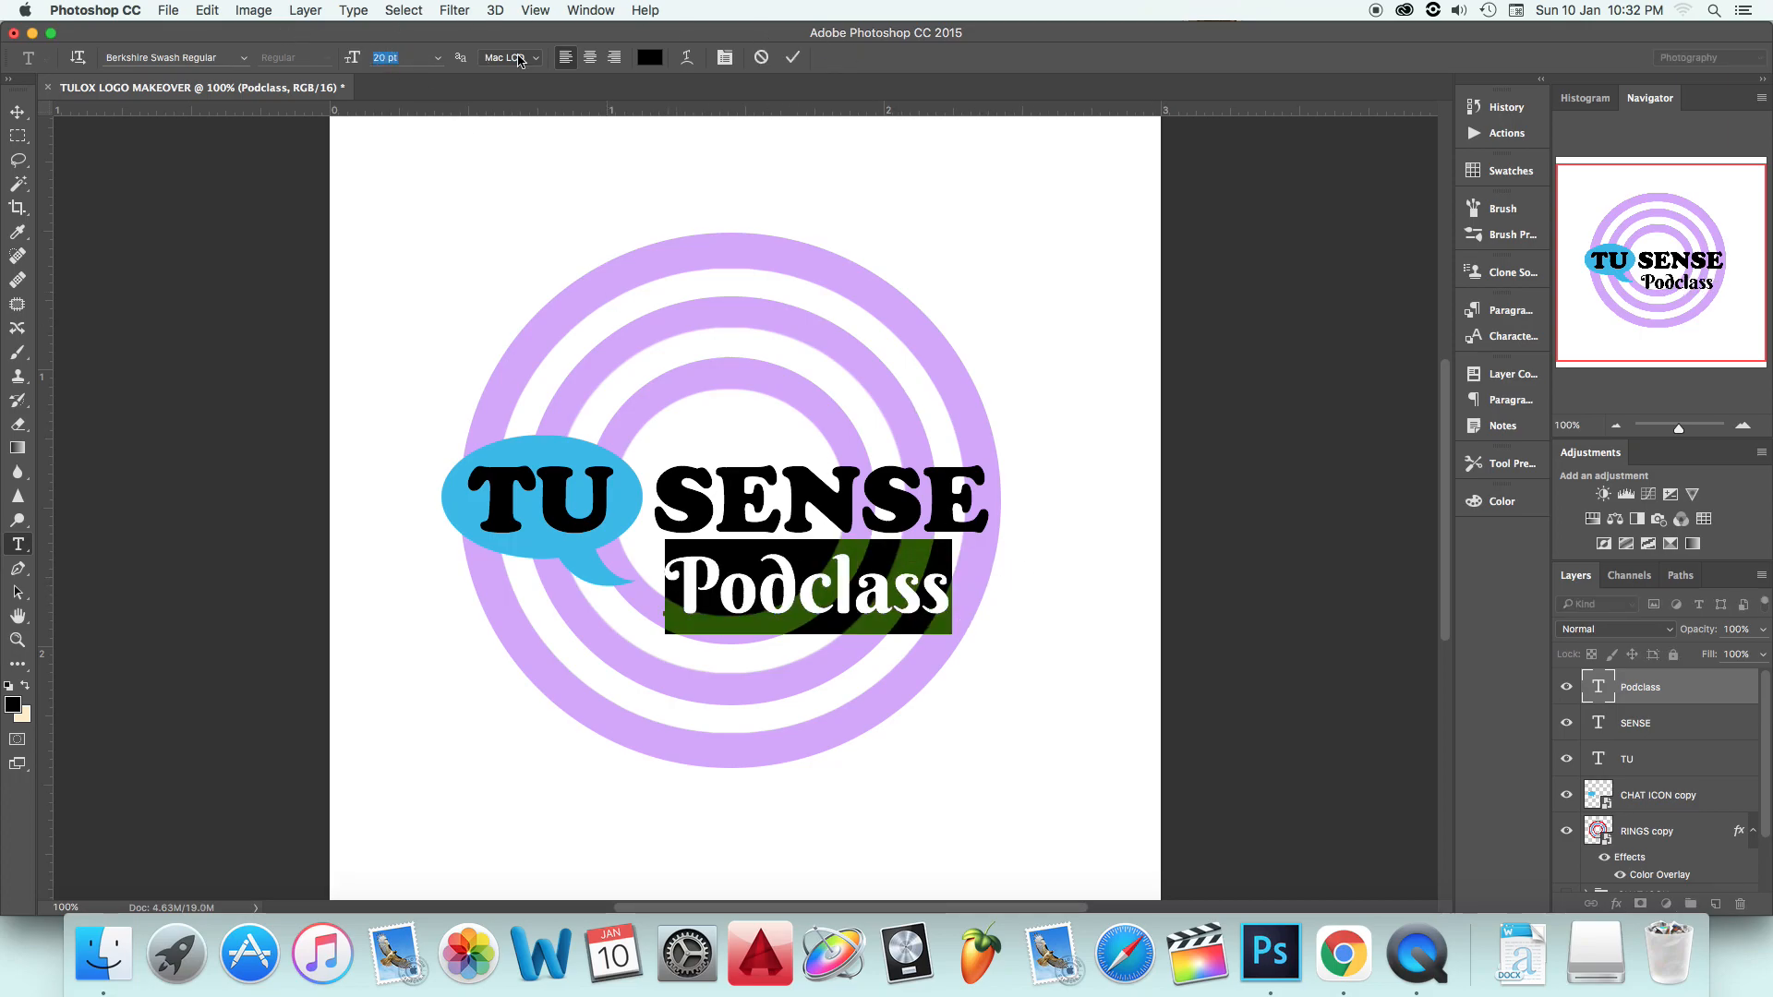
{"action": "left_click", "coordinate": [792, 57]}
{"action": "left_click", "coordinate": [18, 112]}
{"action": "left_click_drag", "start_coordinate": [738, 584], "coordinate": [753, 565]}
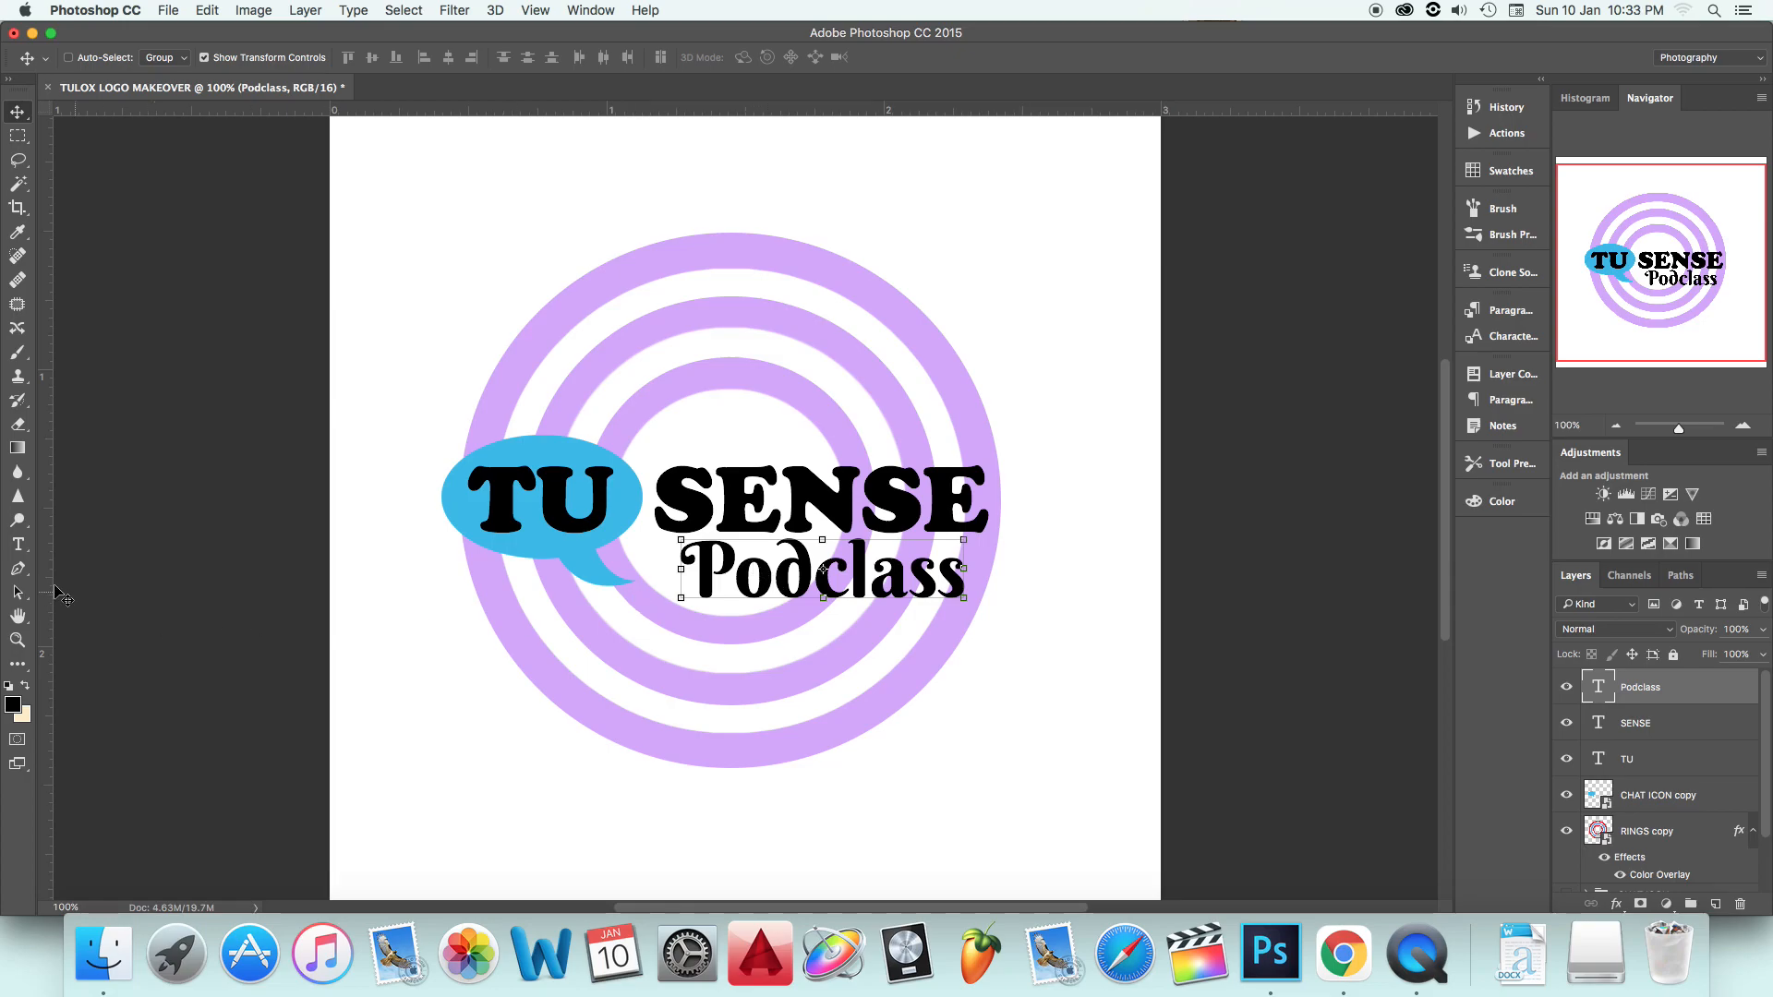
Step: Enlarge the Podclass text to 22 pt and shift it slightly left and down beneath SENSE
{"action": "left_click", "coordinate": [19, 544]}
{"action": "left_click", "coordinate": [344, 57]}
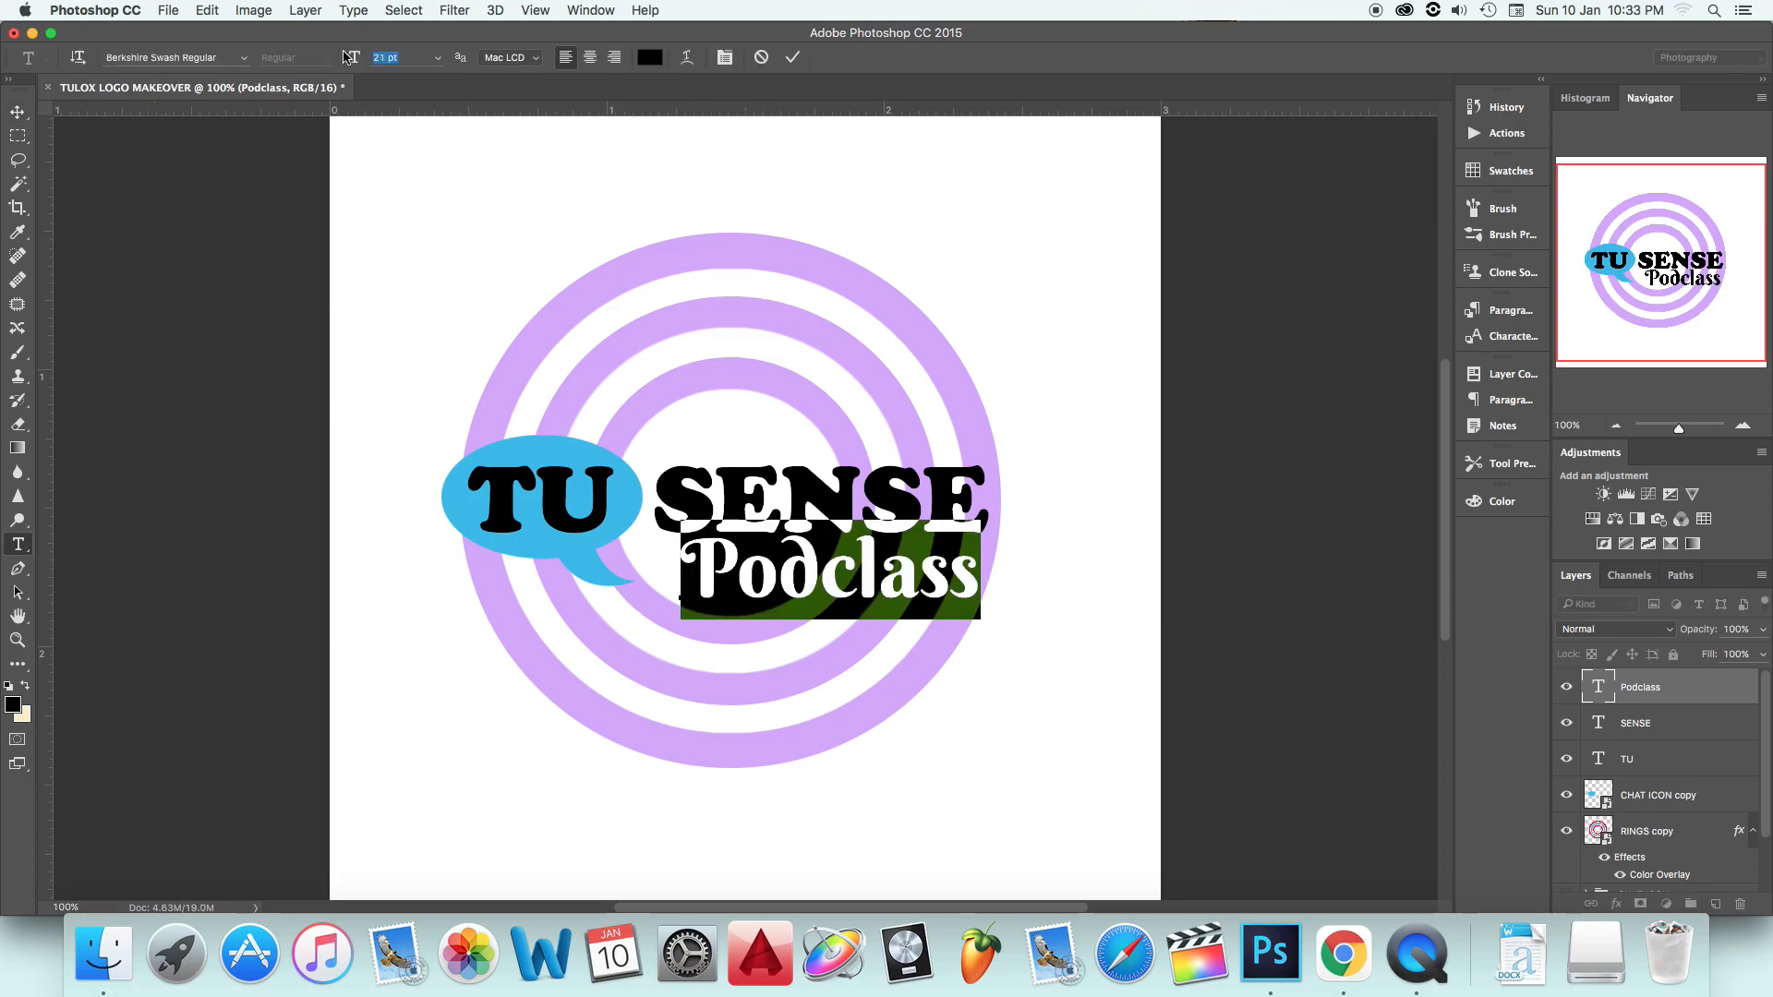
{"action": "key", "text": "Up"}
{"action": "left_click", "coordinate": [793, 57]}
{"action": "key", "text": "v"}
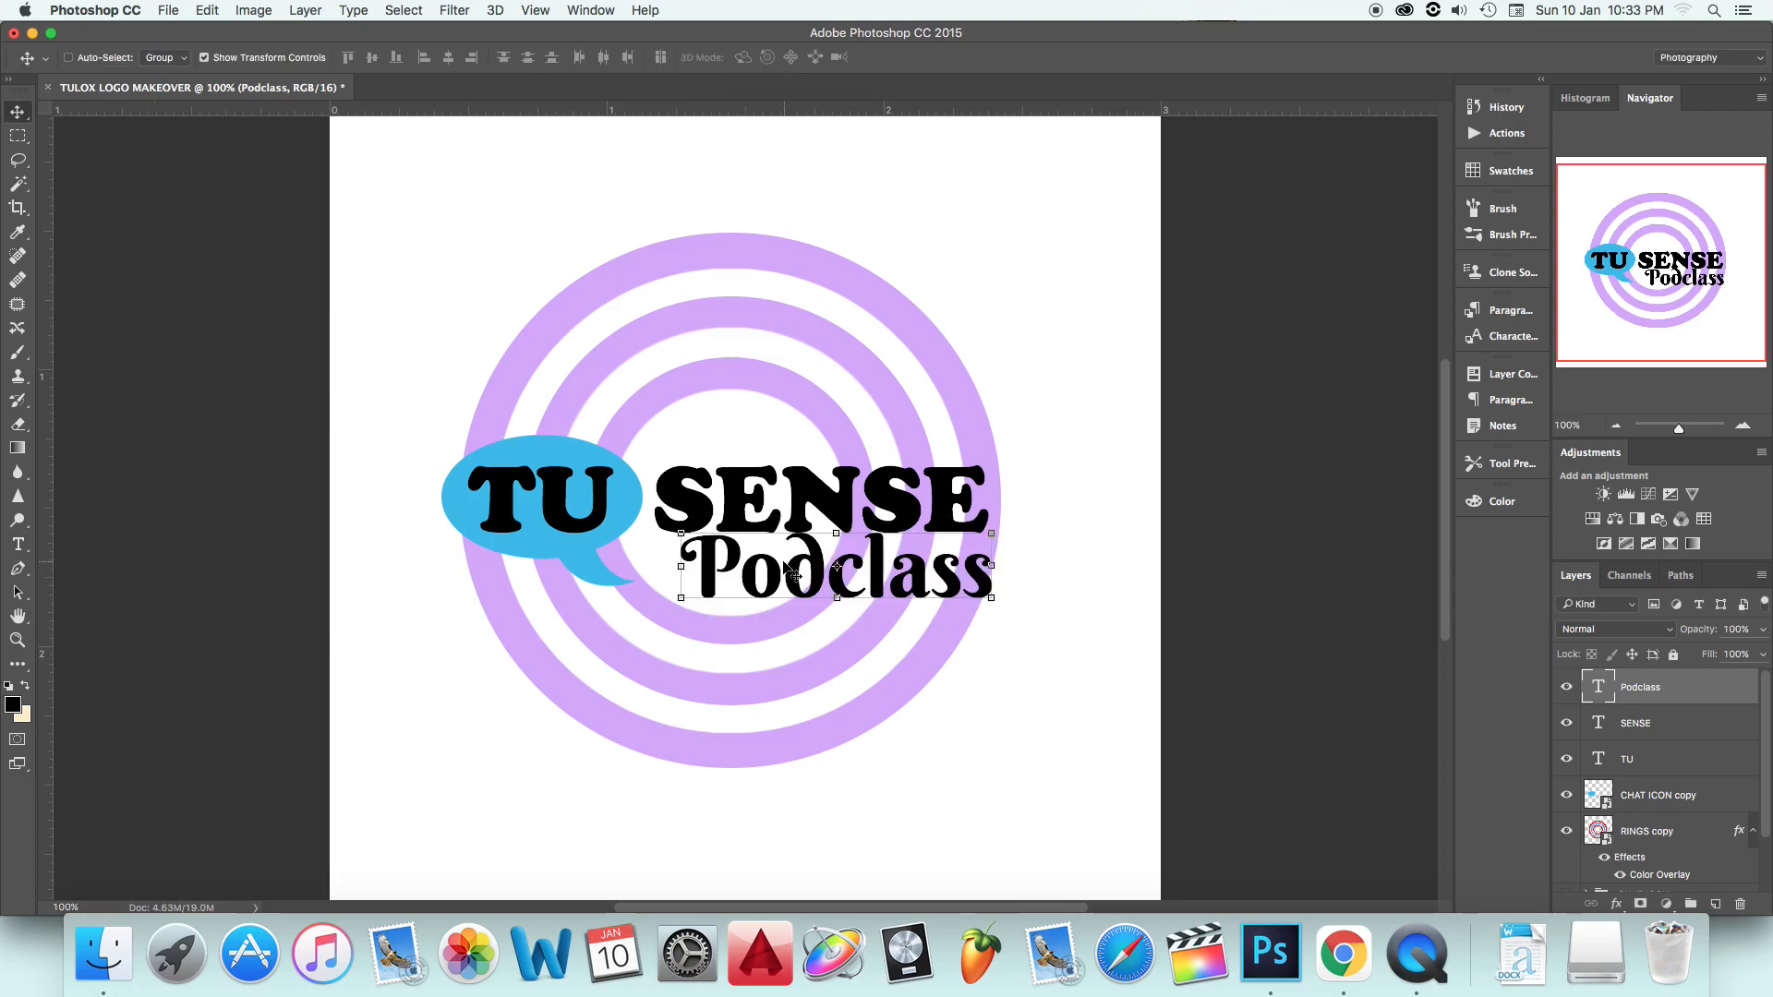
{"action": "left_click_drag", "start_coordinate": [809, 593], "coordinate": [792, 597]}
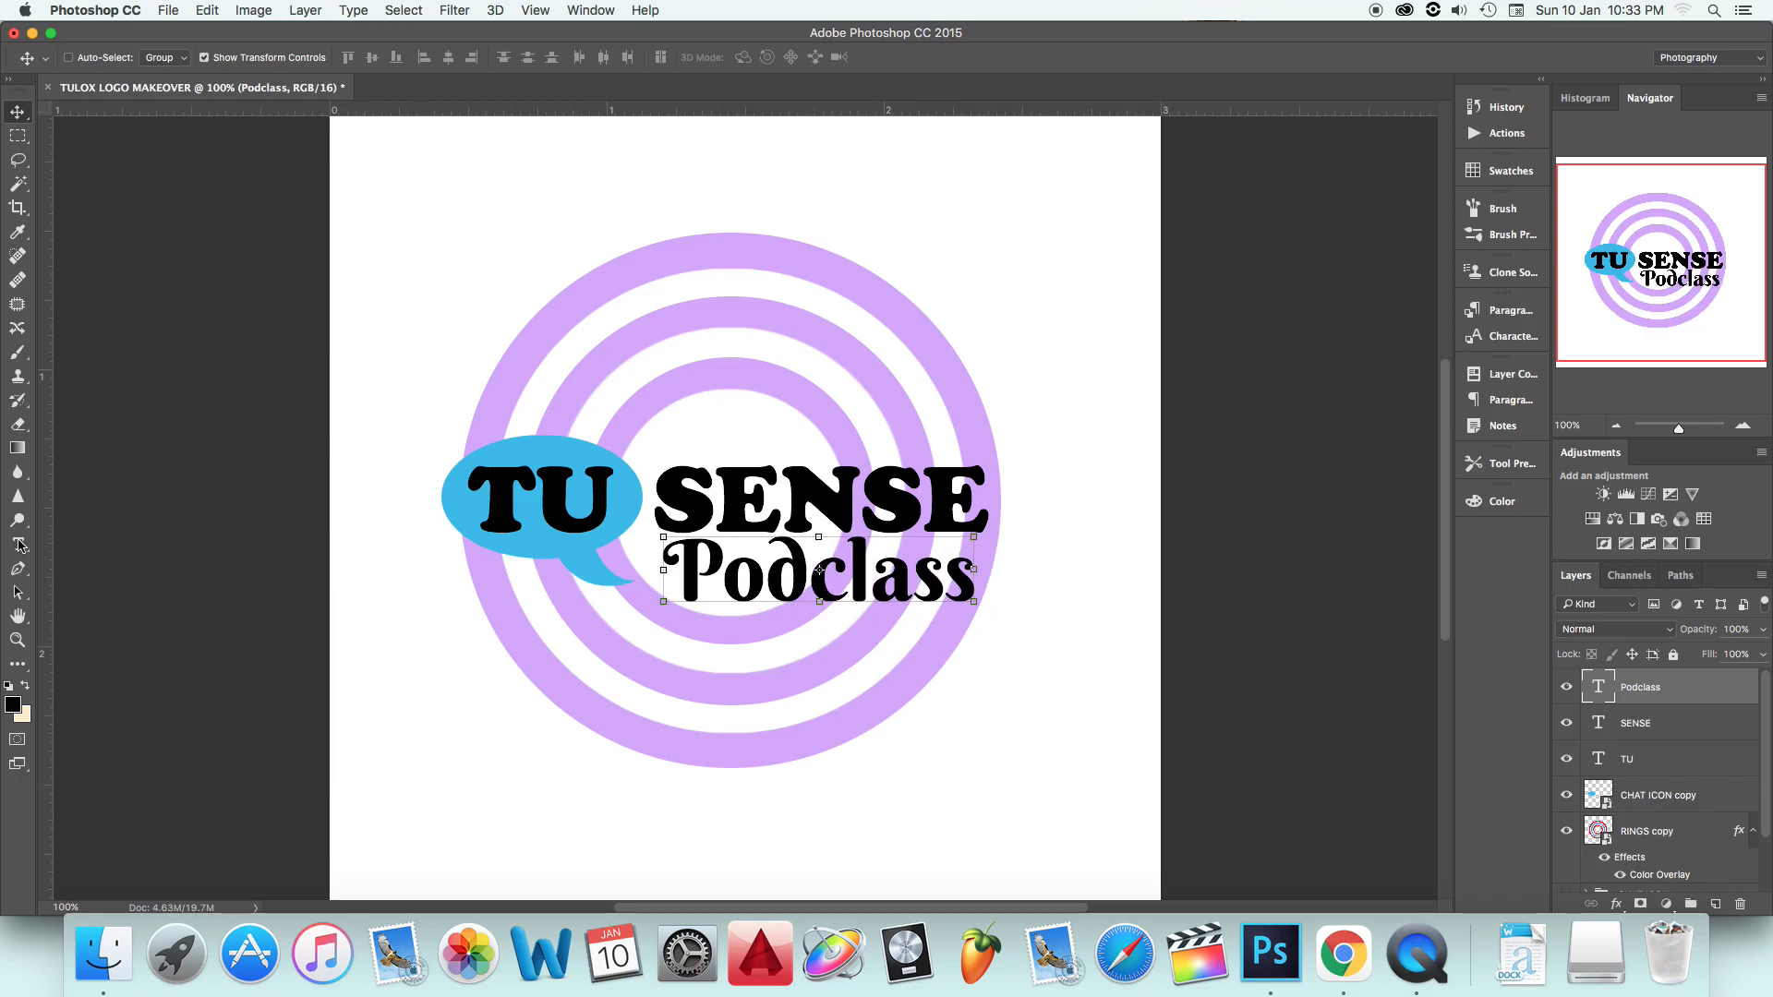
Step: Try a capital C in place of the lowercase c in Podclass, with smaller font sizes for that letter
{"action": "left_click", "coordinate": [19, 545]}
{"action": "left_click_drag", "start_coordinate": [847, 582], "coordinate": [813, 574]}
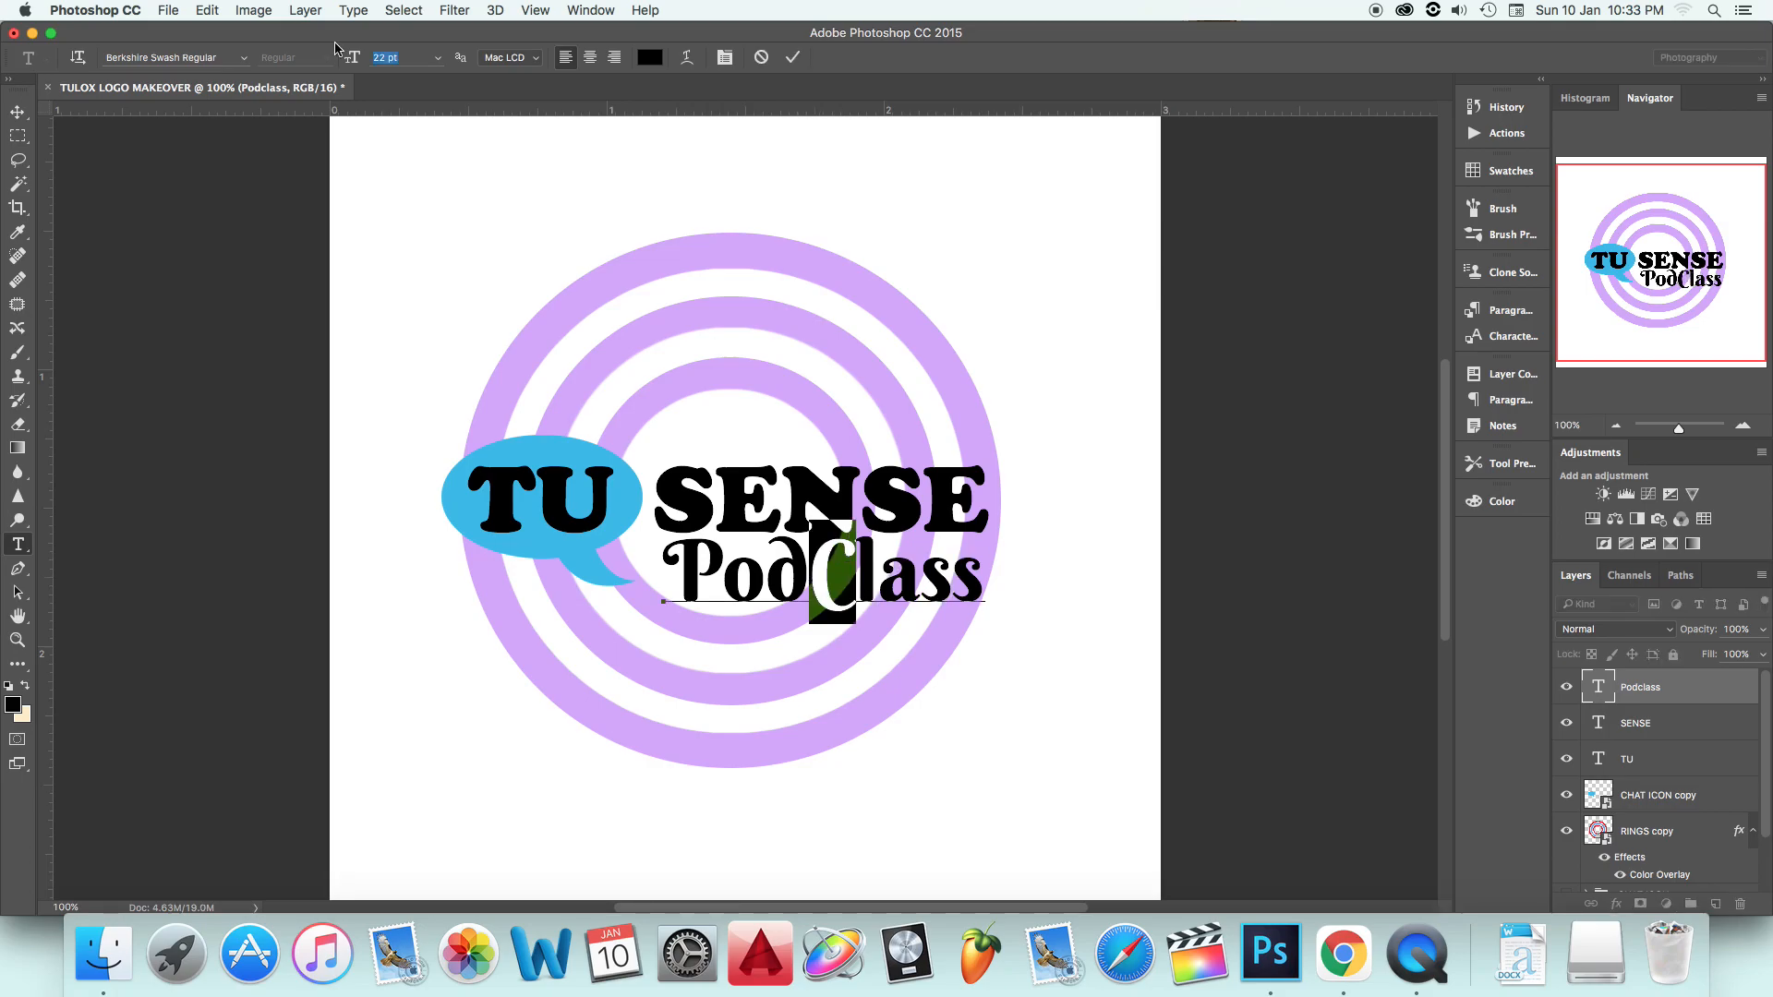
{"action": "key", "text": "Down"}
{"action": "key", "text": "Down"}
{"action": "key", "text": "Down"}
{"action": "key", "text": "Down"}
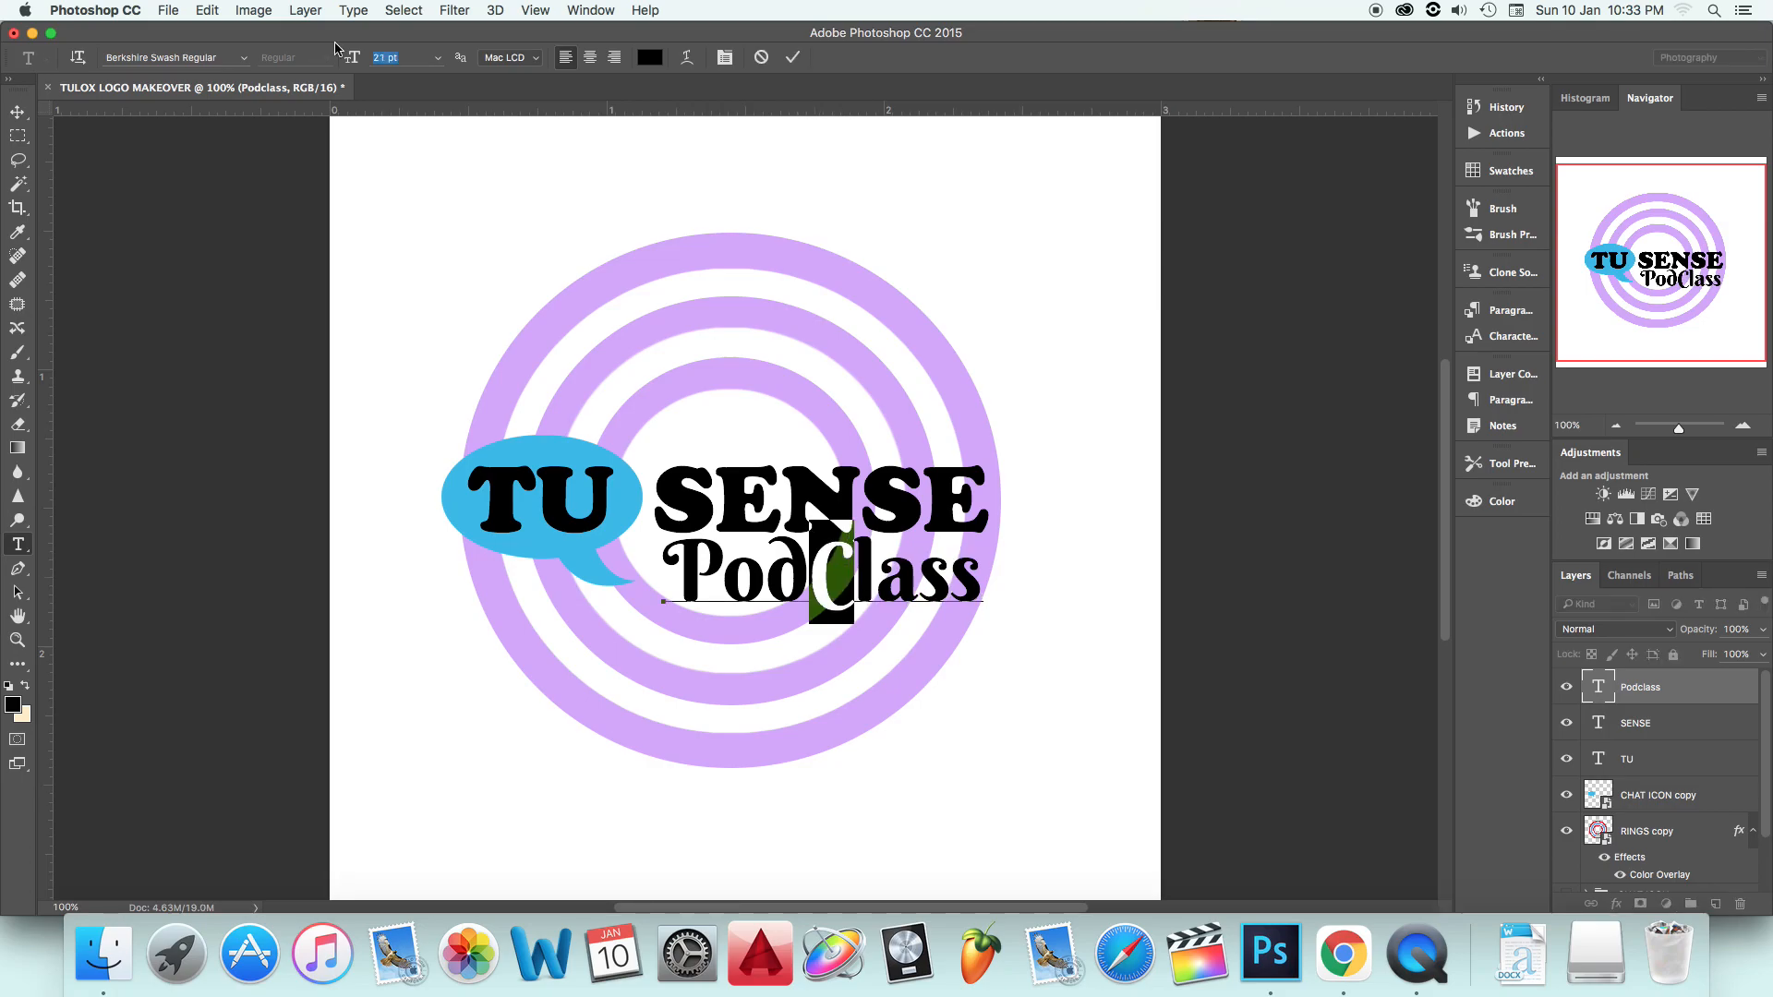
{"action": "key", "text": "super+z"}
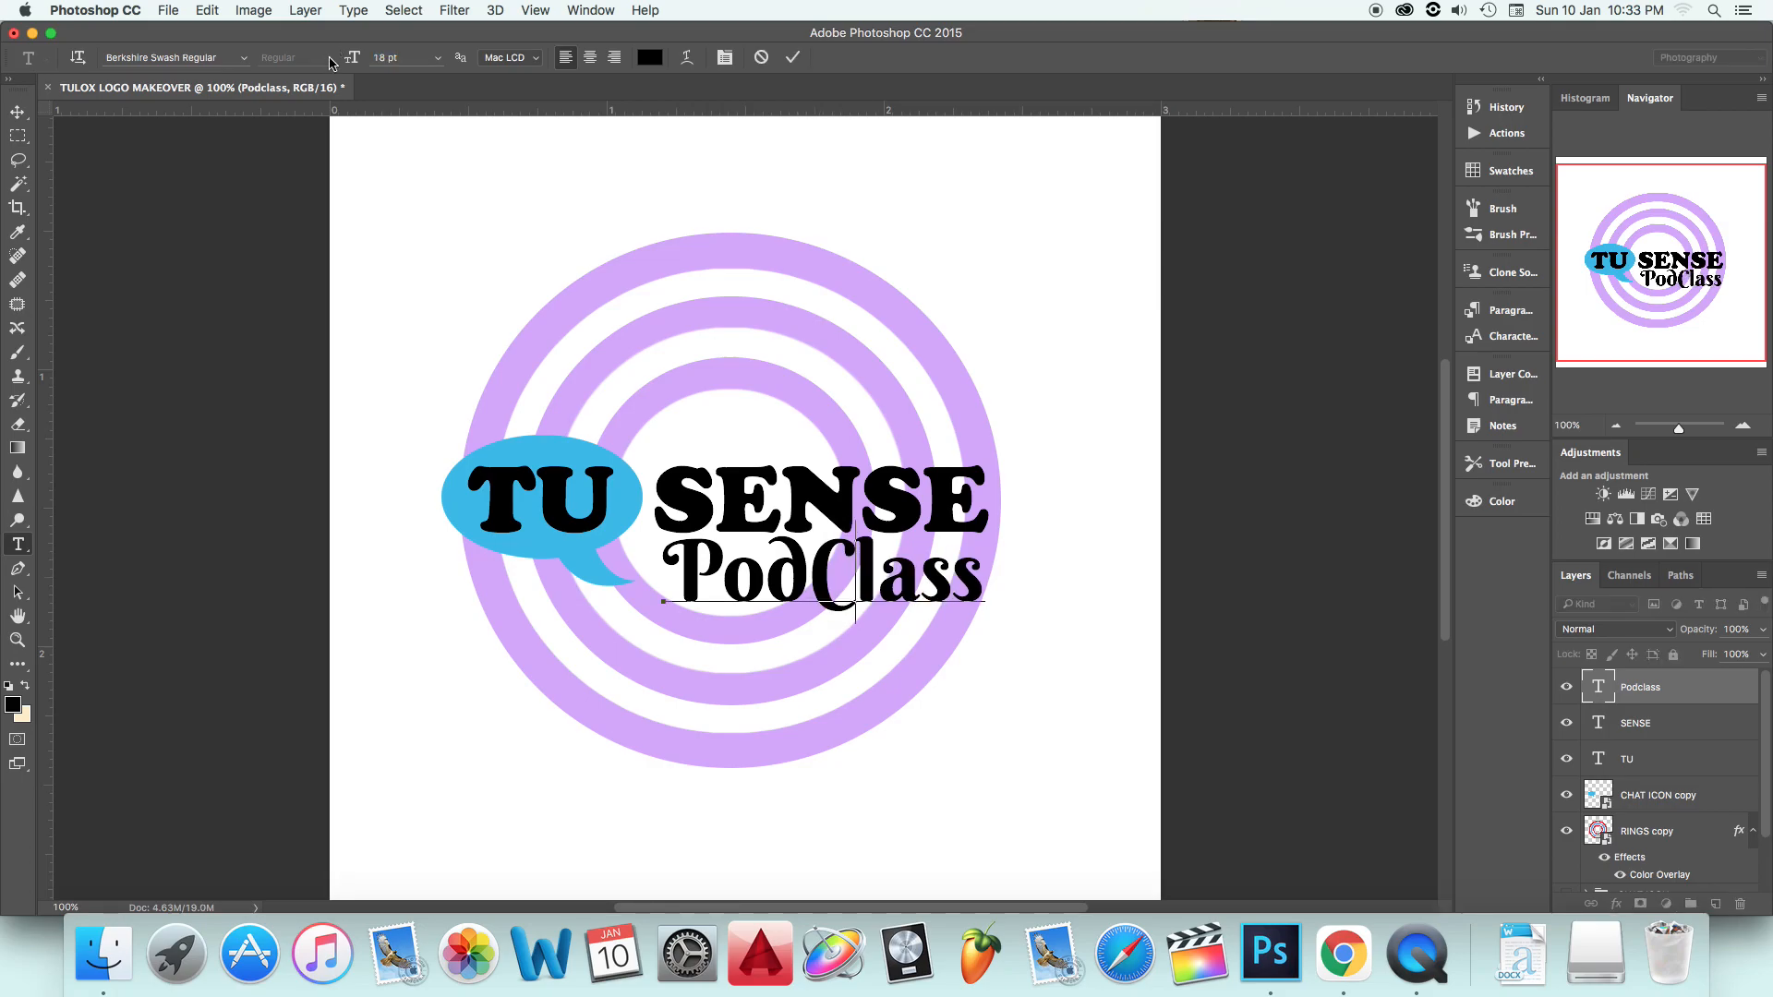
Step: Replace the C inside the Podclass text with a gap and add a separate C text at 15 pt
{"action": "left_click_drag", "start_coordinate": [850, 584], "coordinate": [812, 574]}
{"action": "key", "text": "BackSpace"}
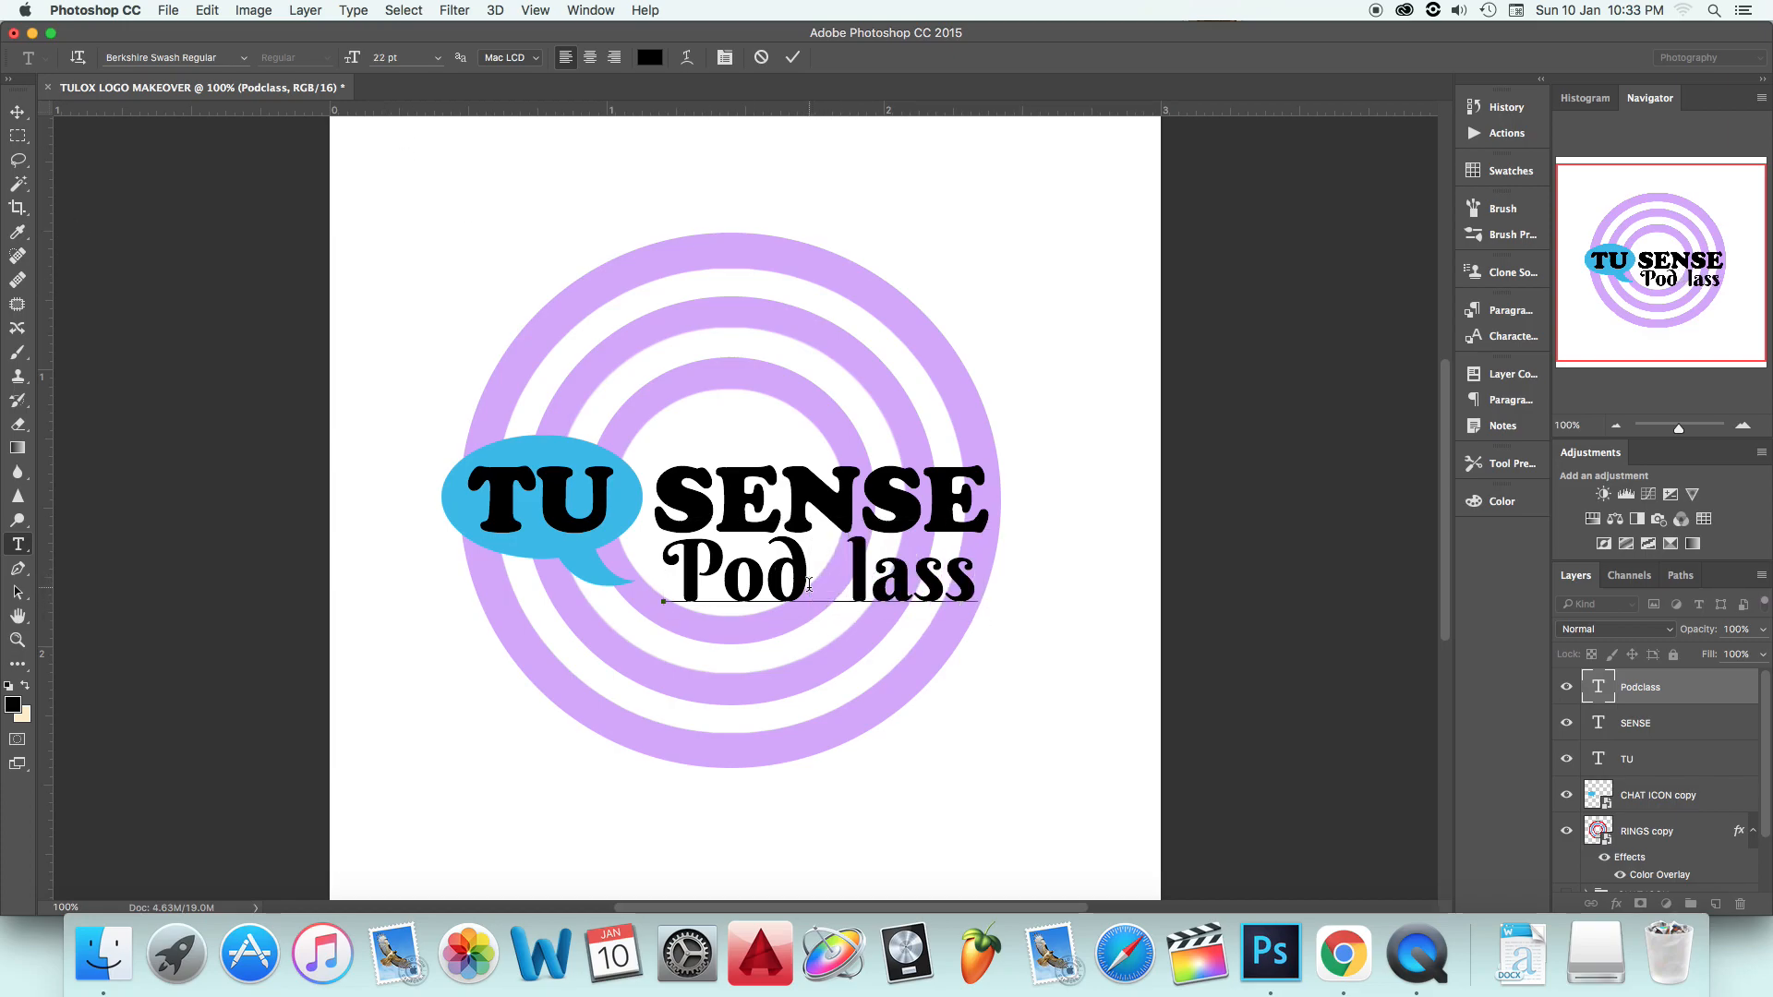
{"action": "key", "text": "super+Return"}
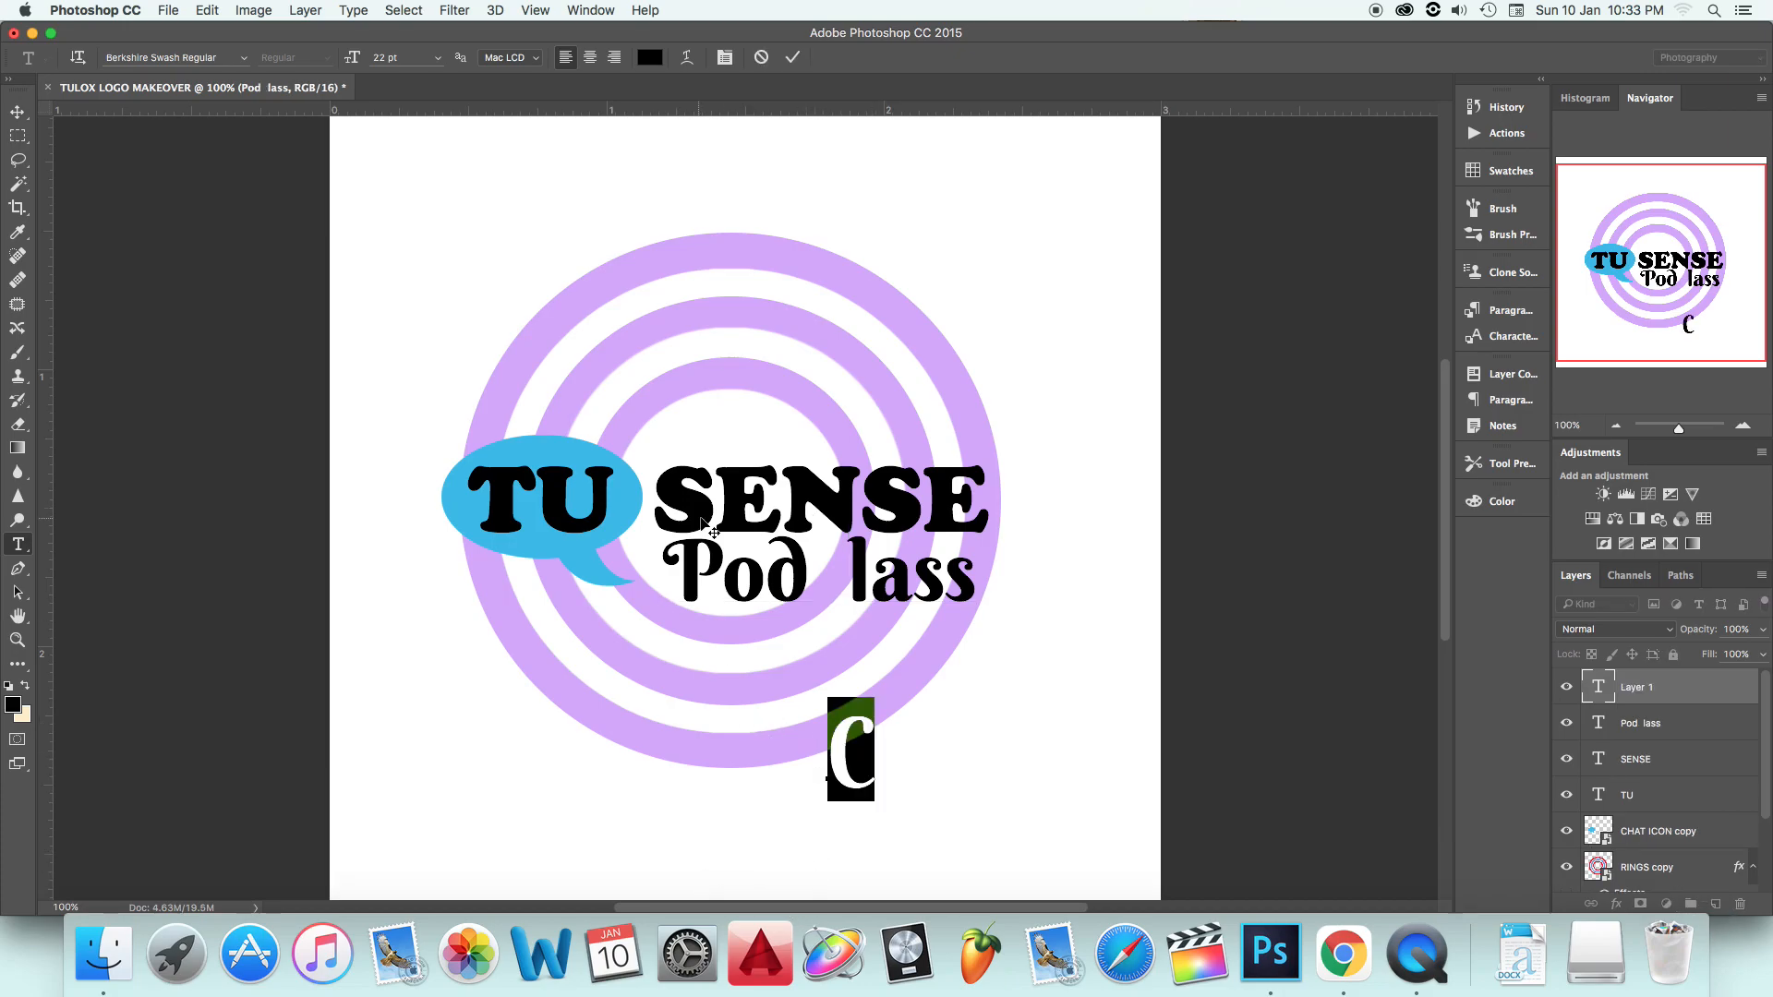
{"action": "left_click", "coordinate": [400, 57]}
{"action": "left_click", "coordinate": [792, 57]}
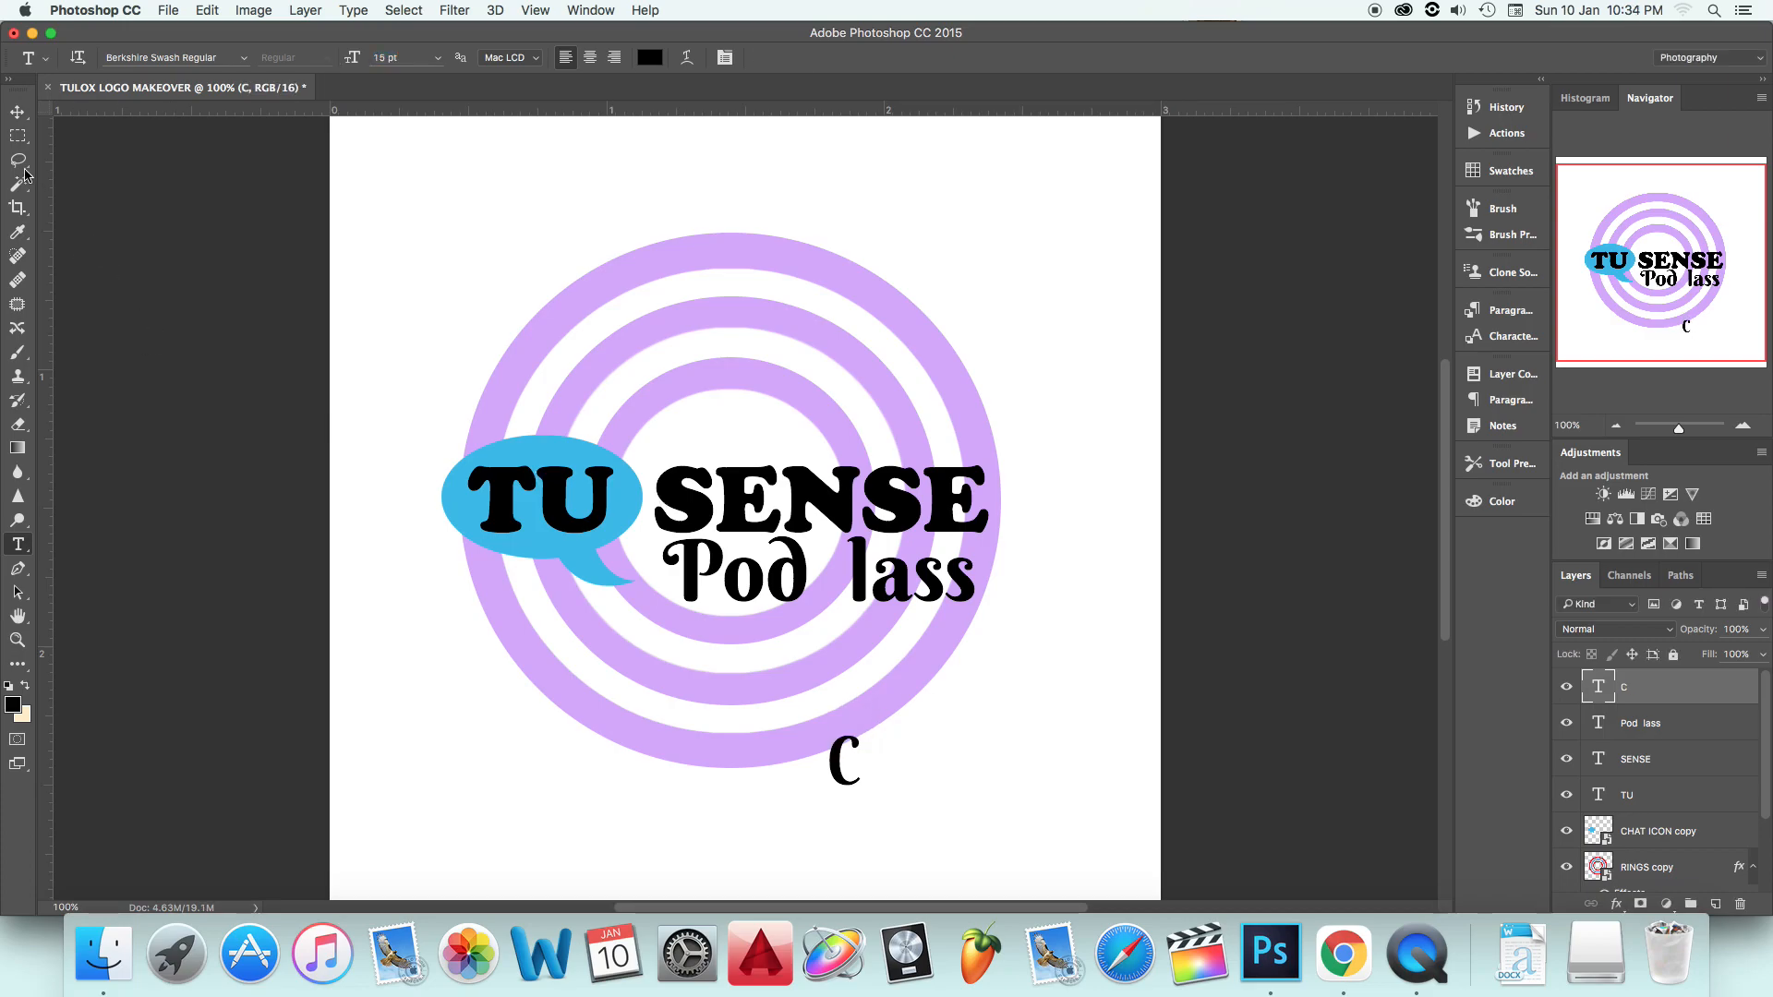
Step: Move the separate C into the gap between Pod and lass and scale it to about 125% width and 134% height
{"action": "left_click", "coordinate": [16, 115]}
{"action": "left_click_drag", "start_coordinate": [843, 754], "coordinate": [812, 576]}
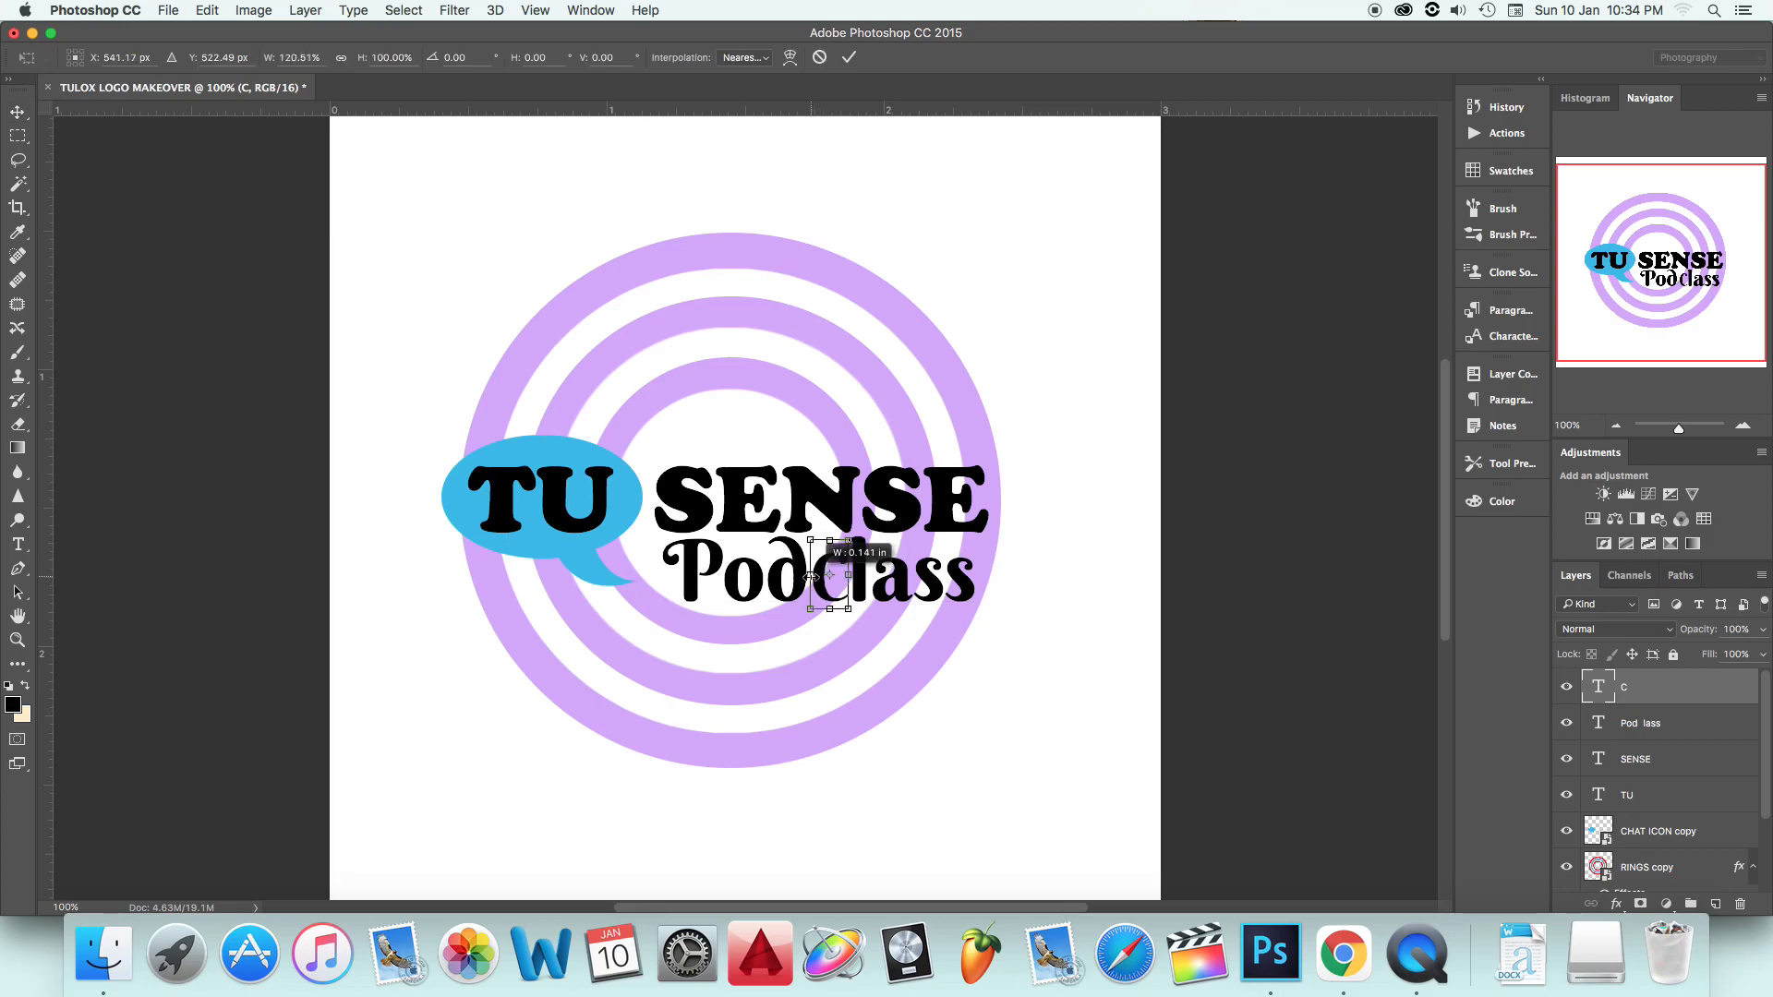
{"action": "left_click_drag", "start_coordinate": [809, 577], "coordinate": [808, 577]}
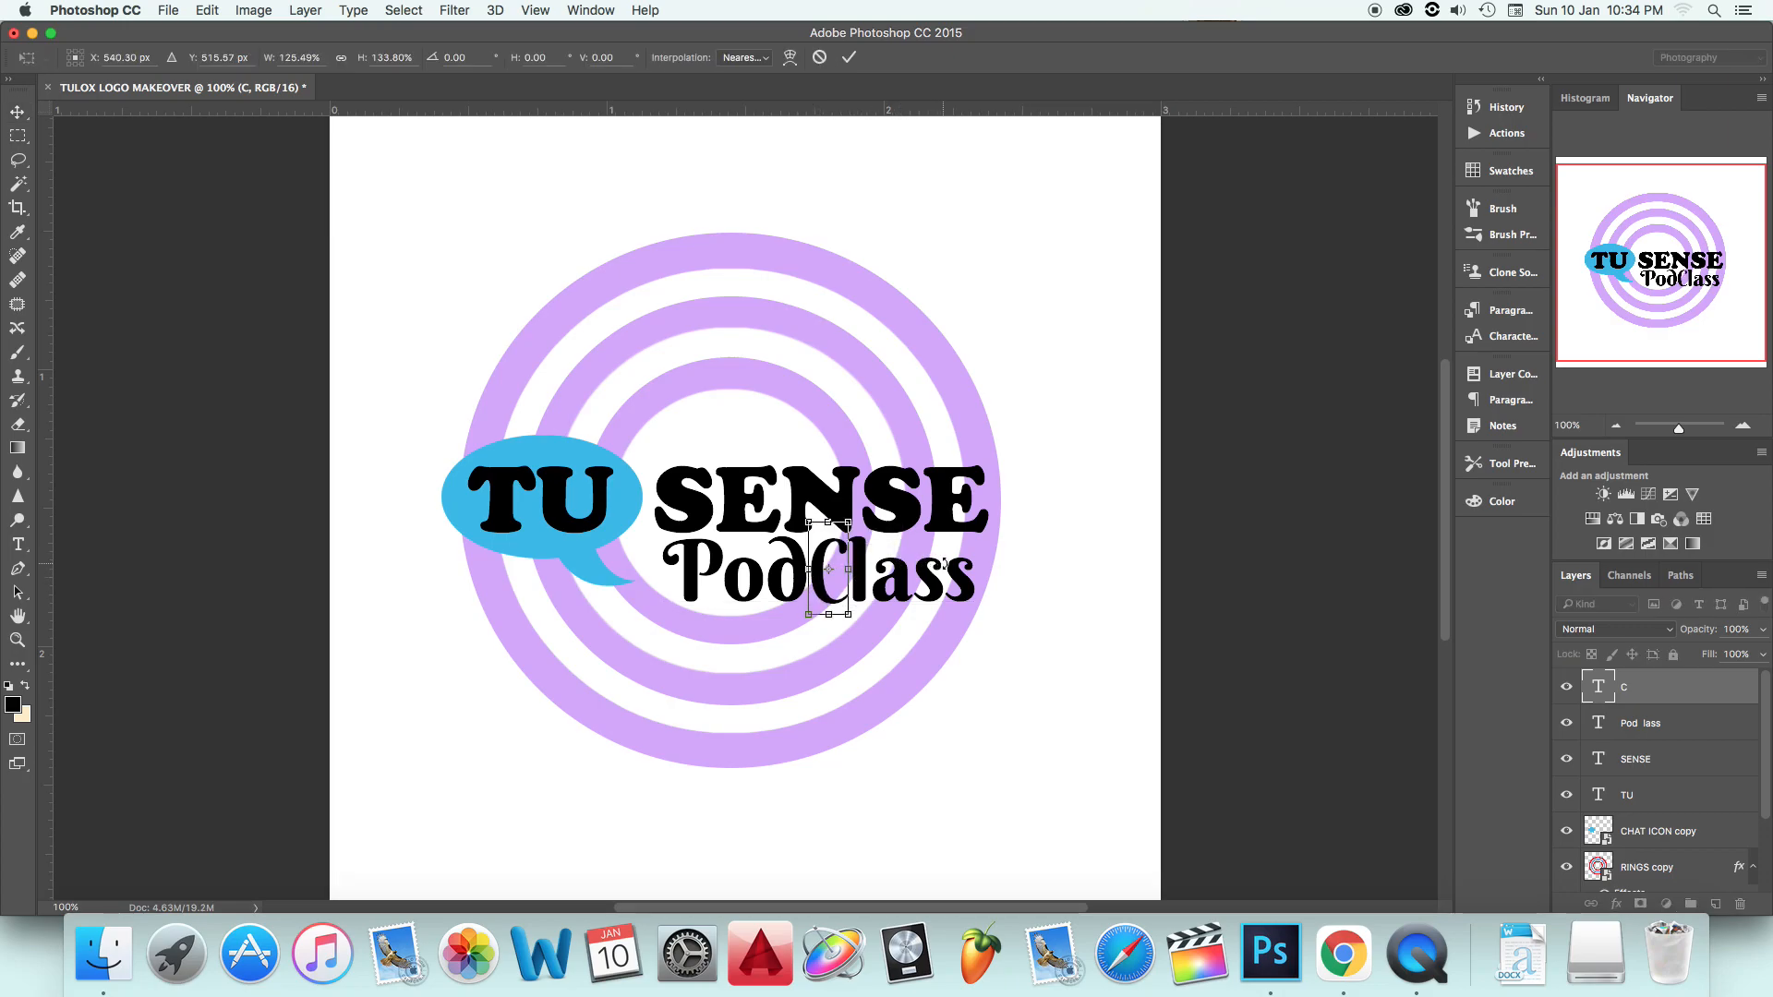
{"action": "left_click", "coordinate": [848, 58]}
{"action": "left_click", "coordinate": [17, 109]}
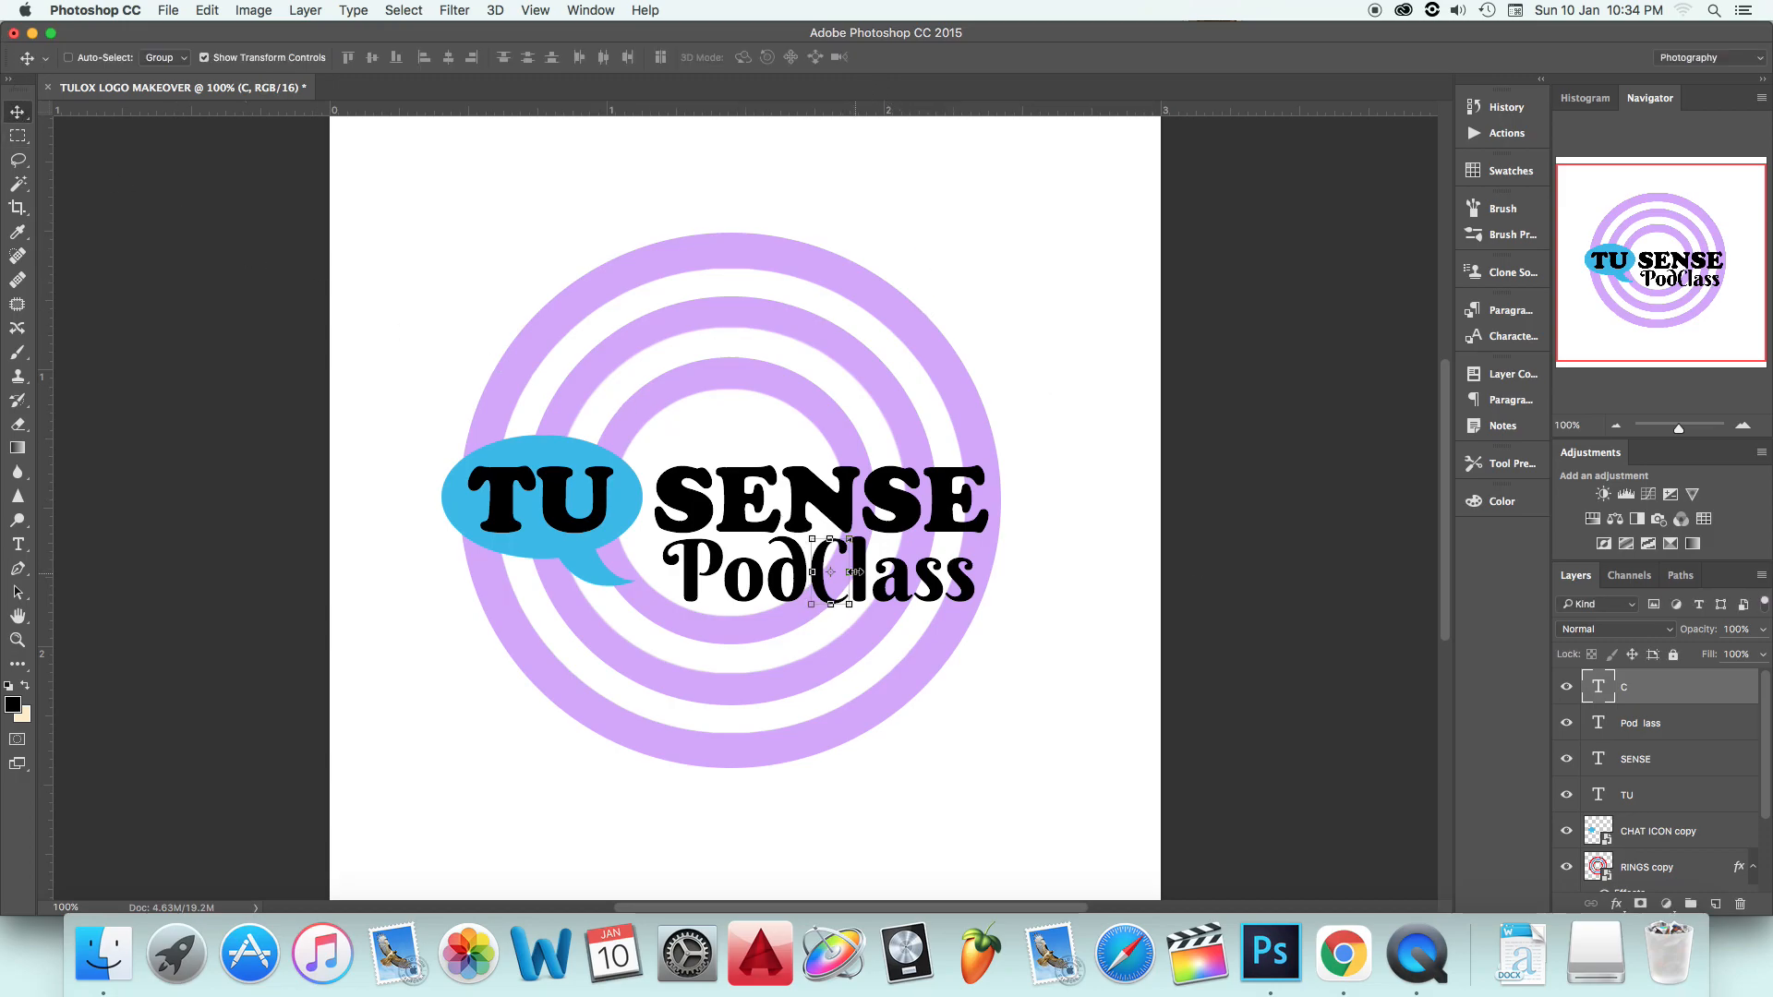
{"action": "left_click_drag", "start_coordinate": [830, 539], "coordinate": [830, 538]}
{"action": "key", "text": "Return"}
Step: Place horizontal guides along the baseline and top of the PodClass lettering and nudge the C up to line up
{"action": "left_click_drag", "start_coordinate": [747, 111], "coordinate": [836, 603]}
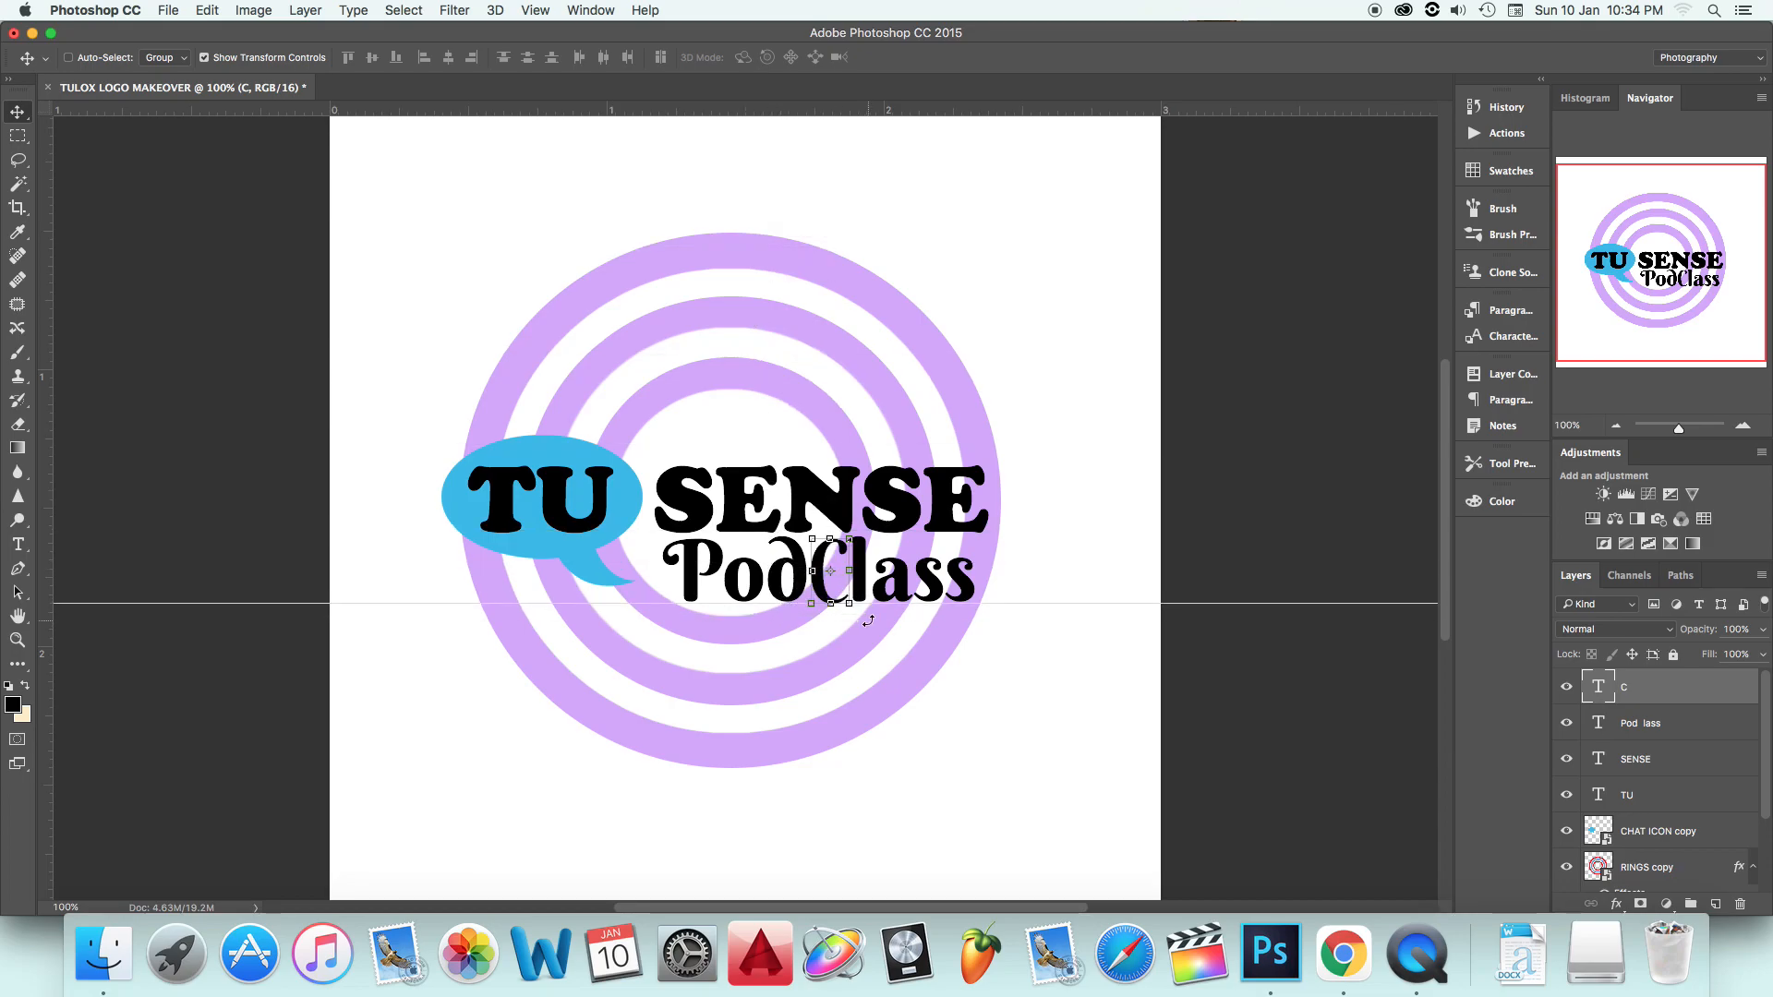
{"action": "key", "text": "Up"}
{"action": "left_click_drag", "start_coordinate": [757, 111], "coordinate": [757, 536]}
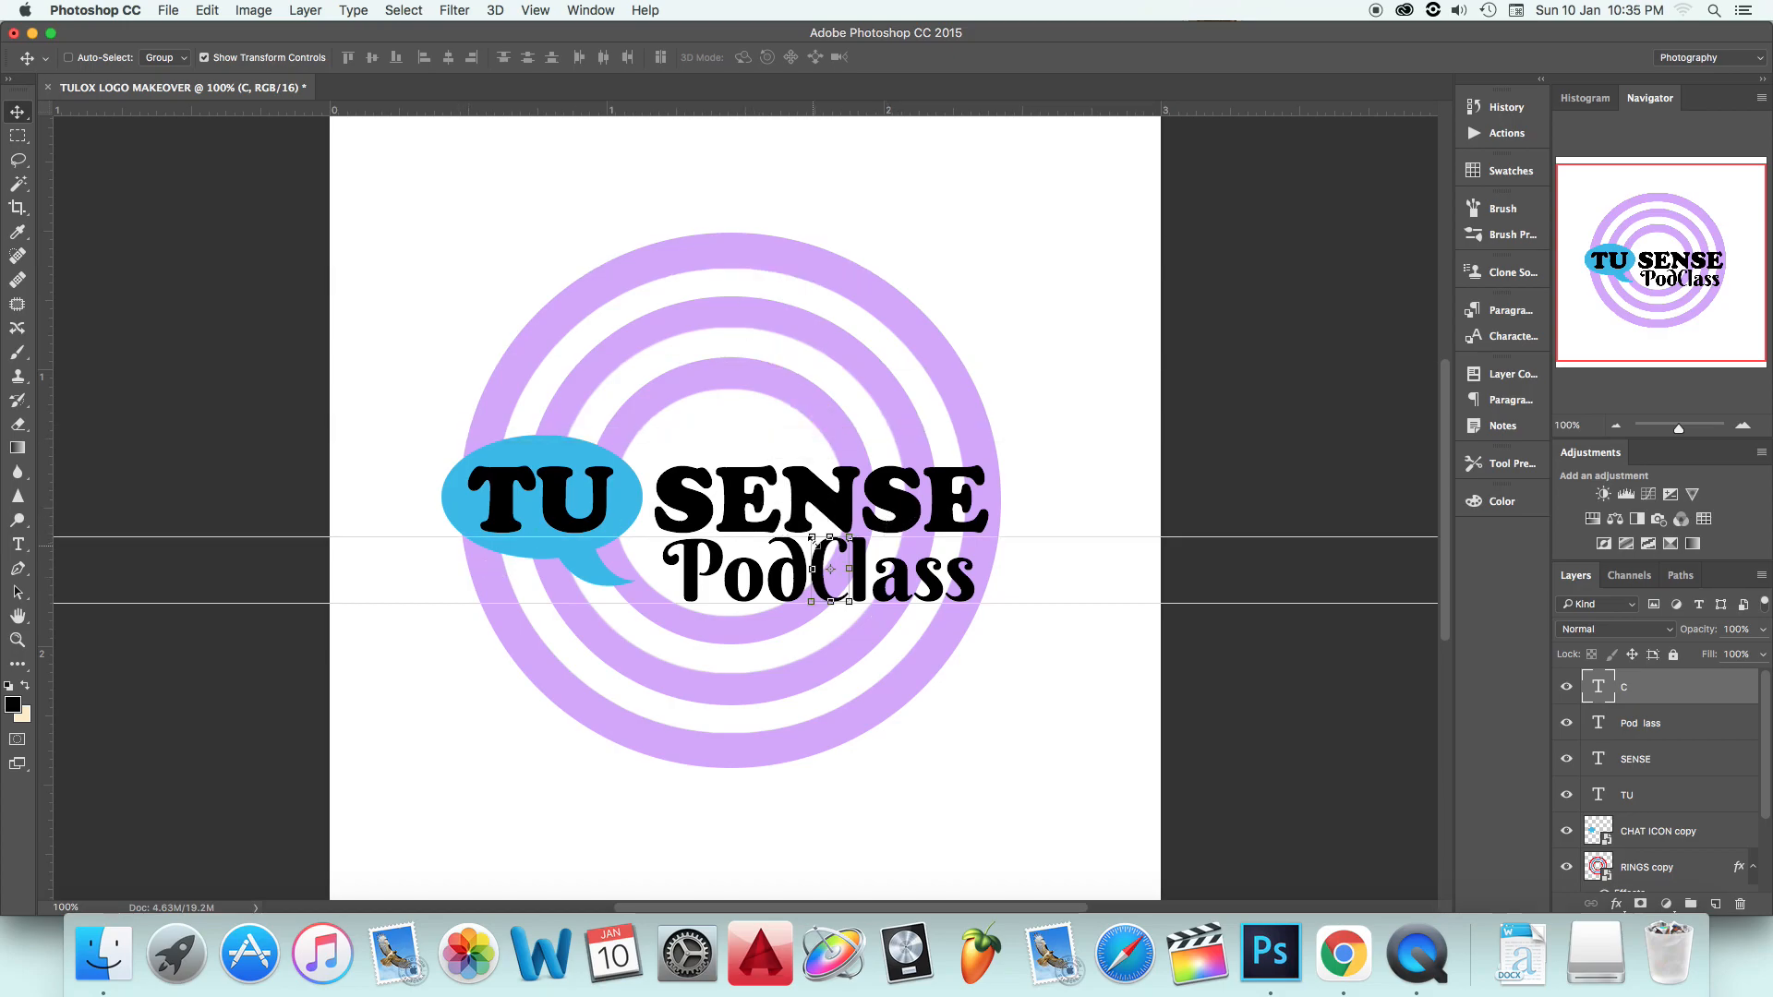
{"action": "key", "text": "m"}
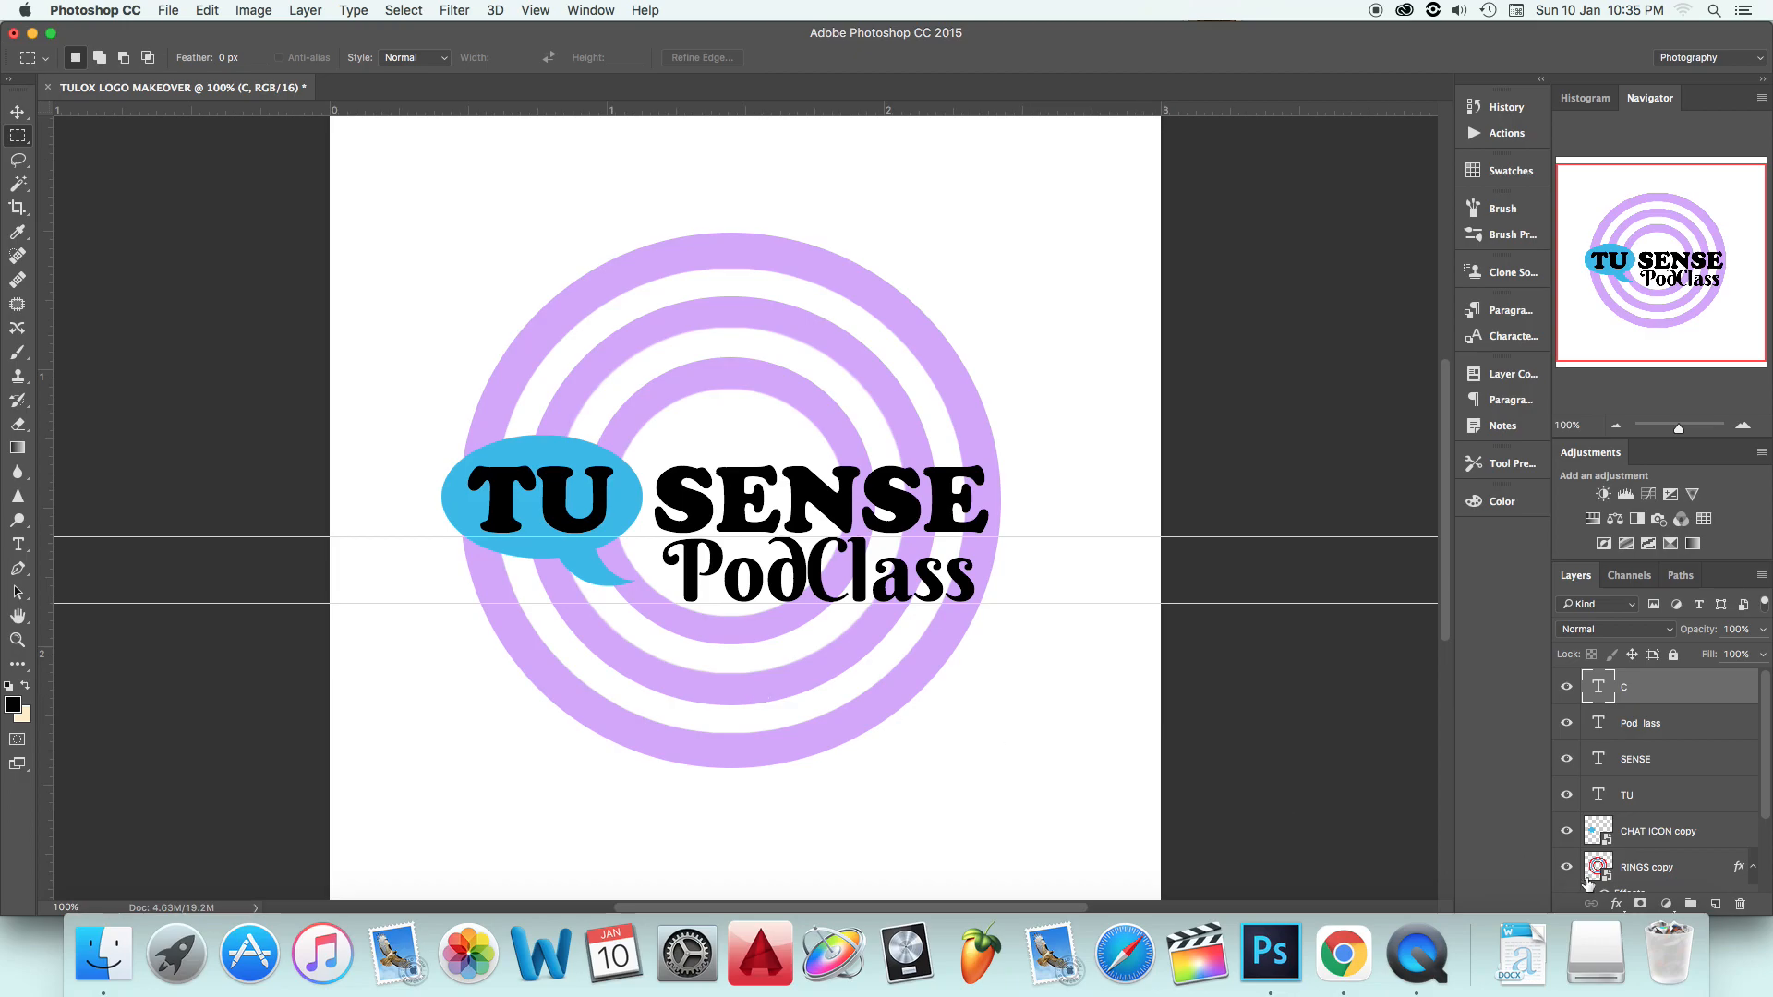
Step: Nudge the Pod lass text a few pixels left so that Pod sits closer to the C
{"action": "left_click", "coordinate": [1651, 728]}
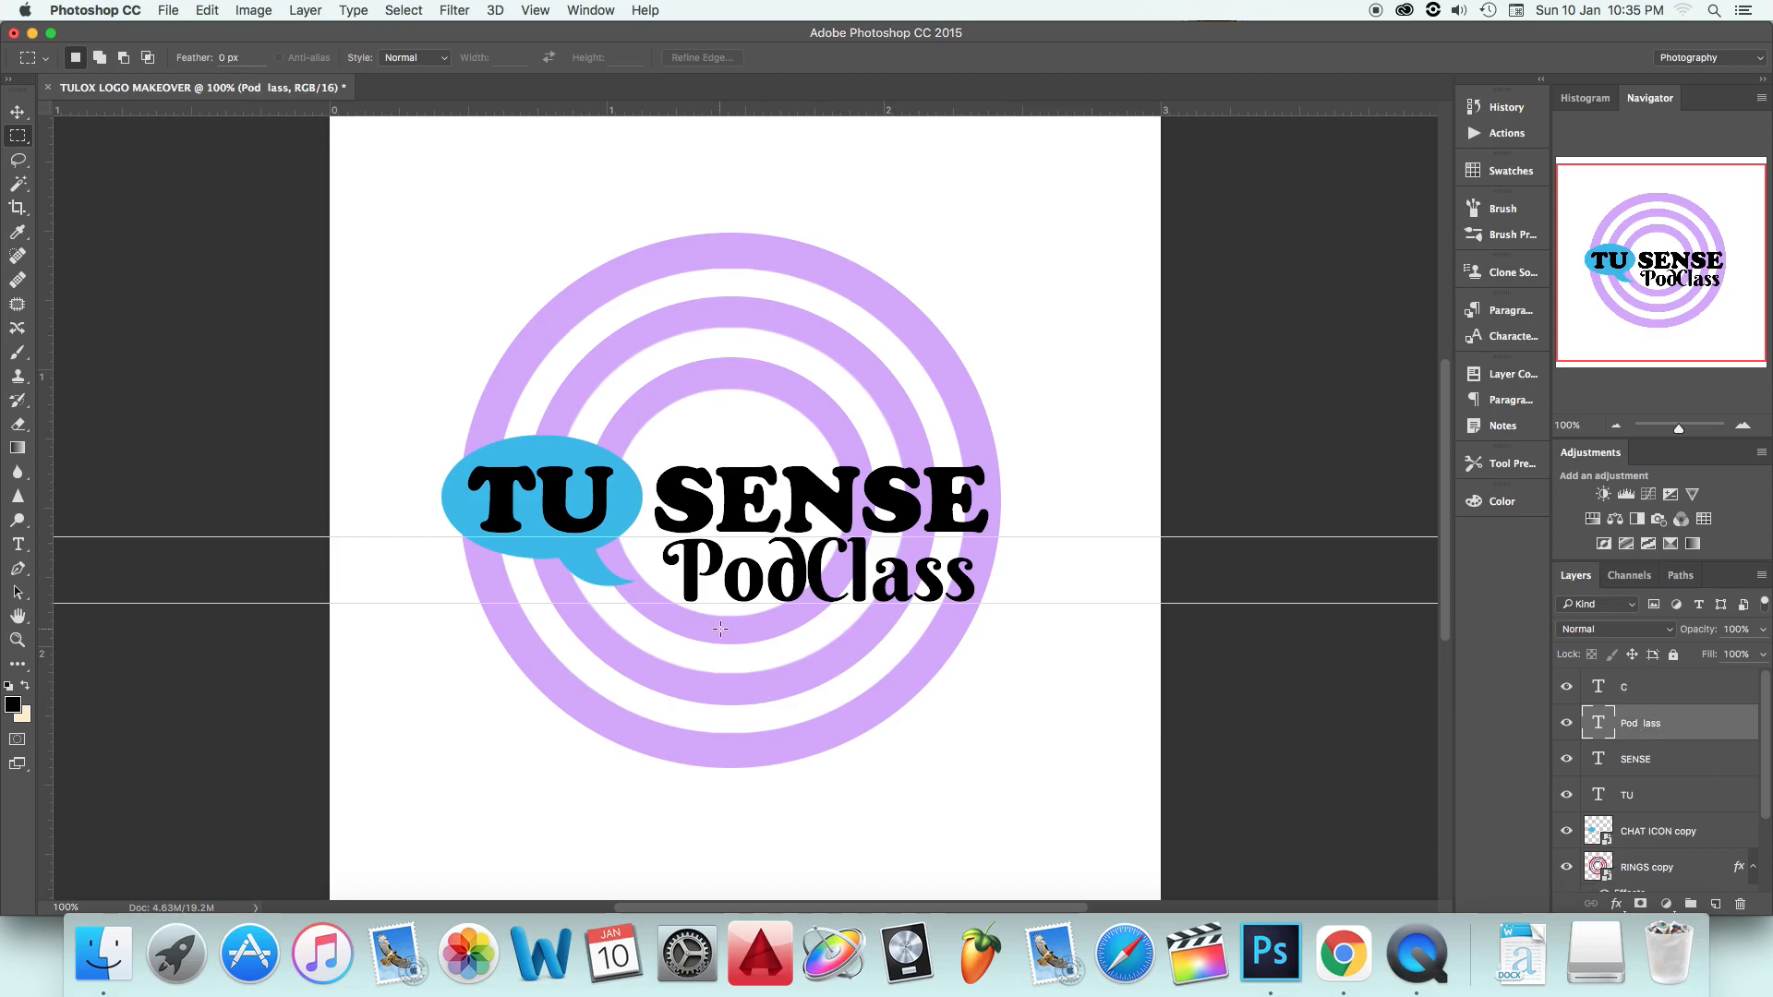
{"action": "key", "text": "t"}
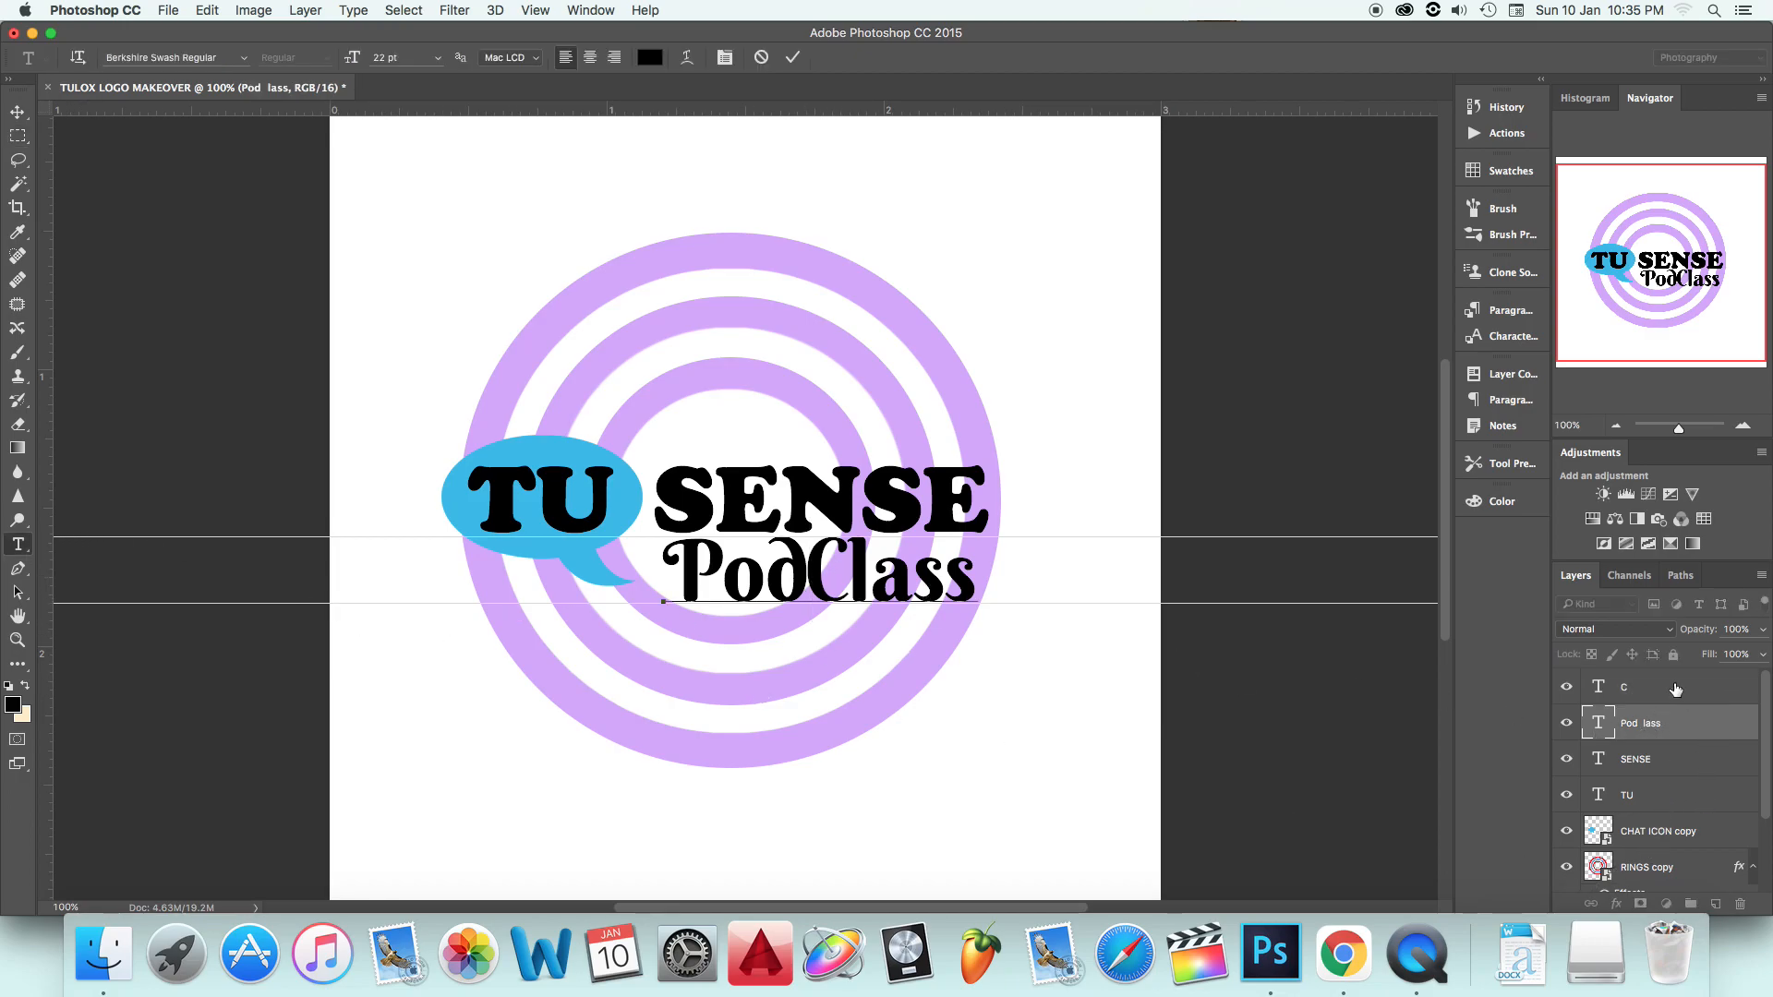
{"action": "left_click", "coordinate": [19, 112]}
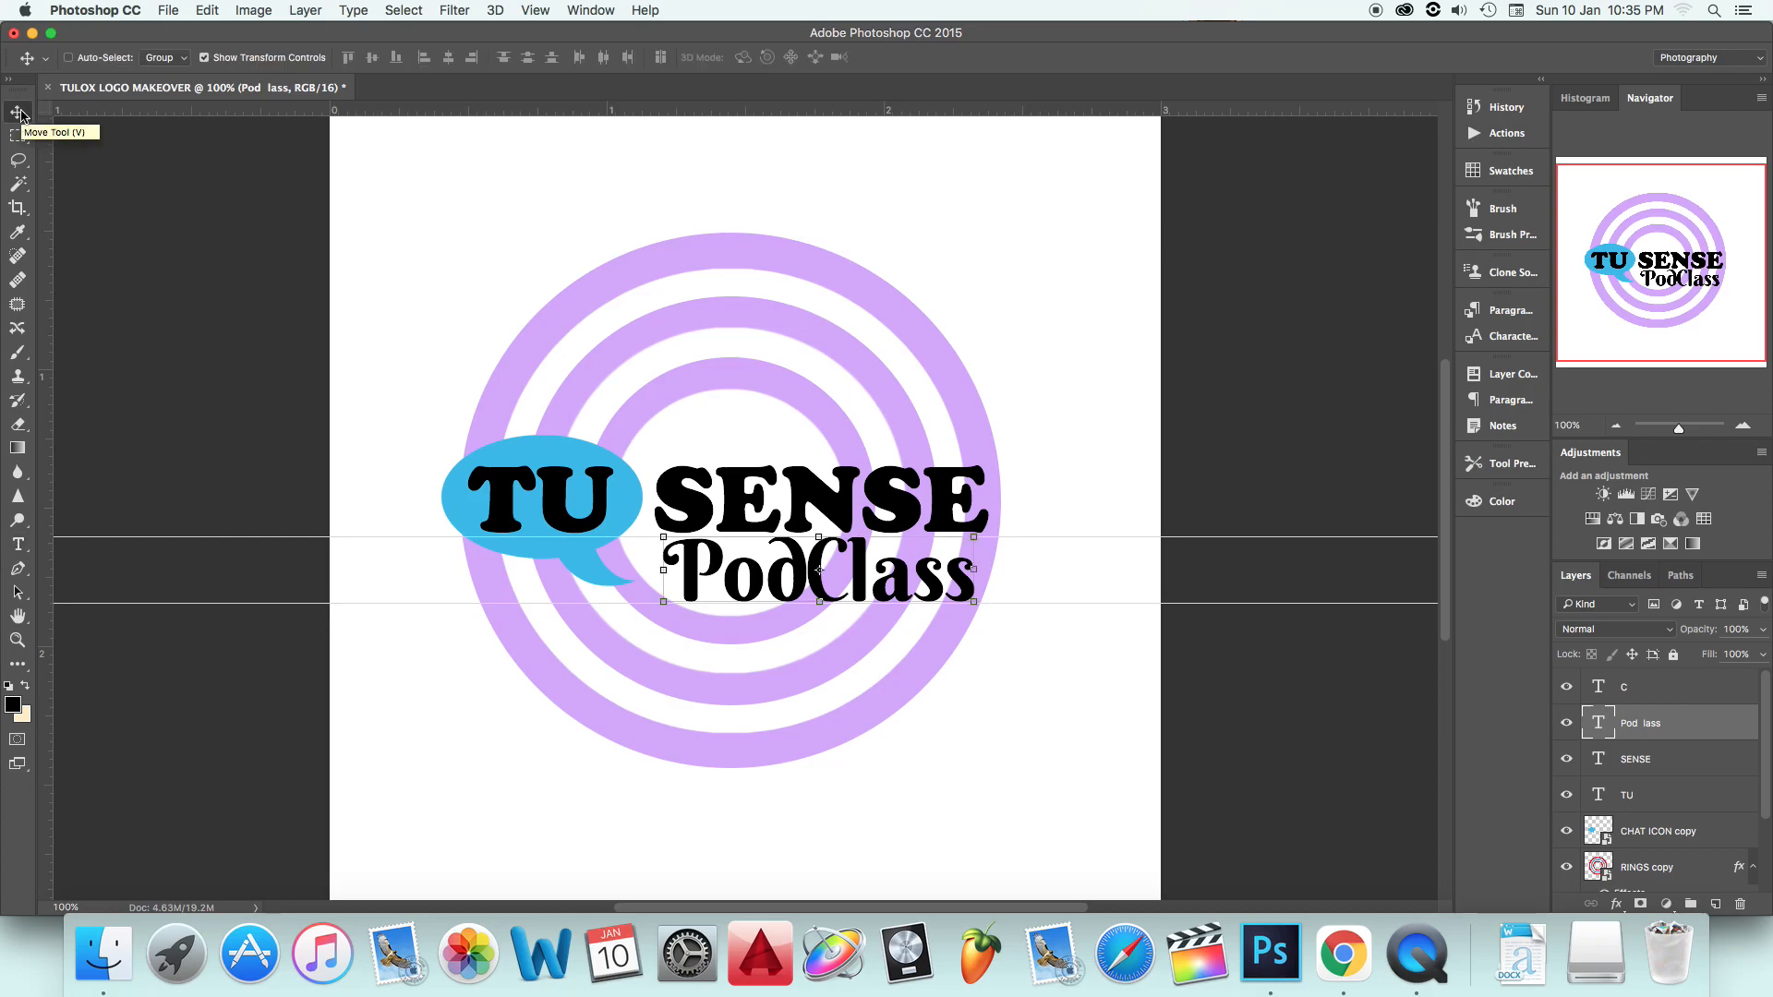
{"action": "key", "text": "Left"}
{"action": "key", "text": "Left"}
{"action": "key", "text": "Left"}
{"action": "key", "text": "Left"}
{"action": "key", "text": "Left"}
{"action": "key", "text": "Left"}
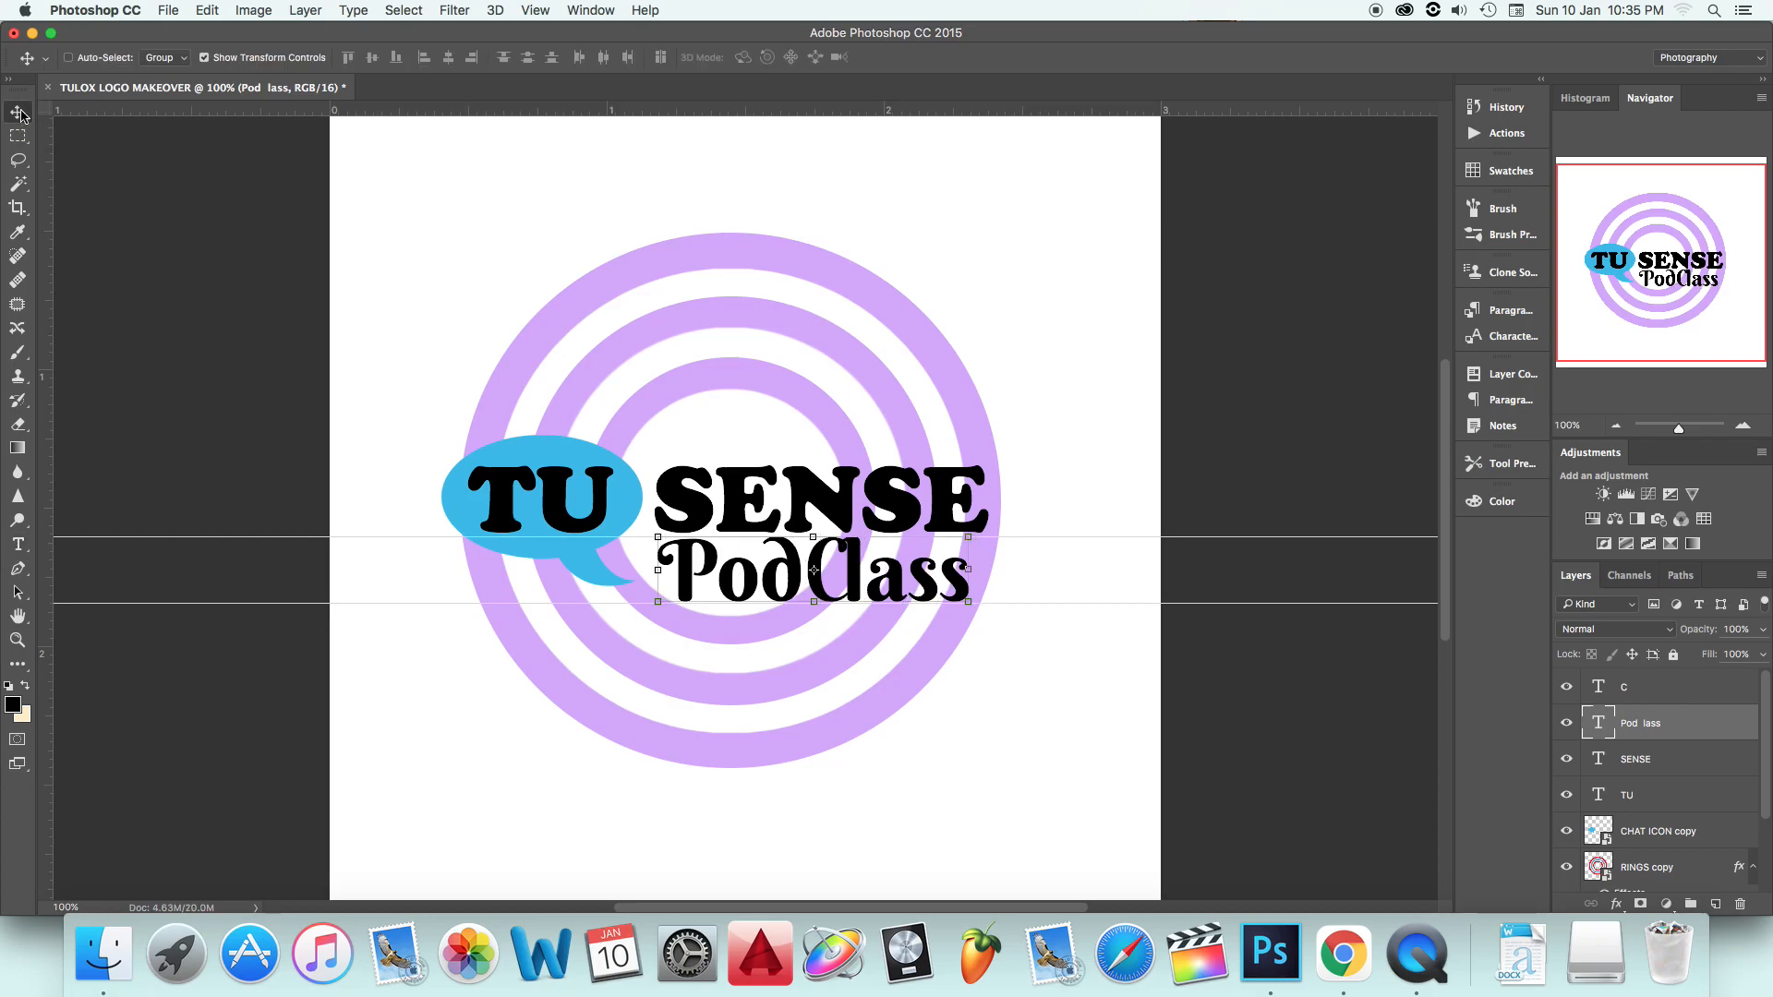
Step: Take the letters lass out of the Pod lass text and paste them as a separate text layer
{"action": "left_click", "coordinate": [18, 544]}
{"action": "left_click", "coordinate": [807, 570]}
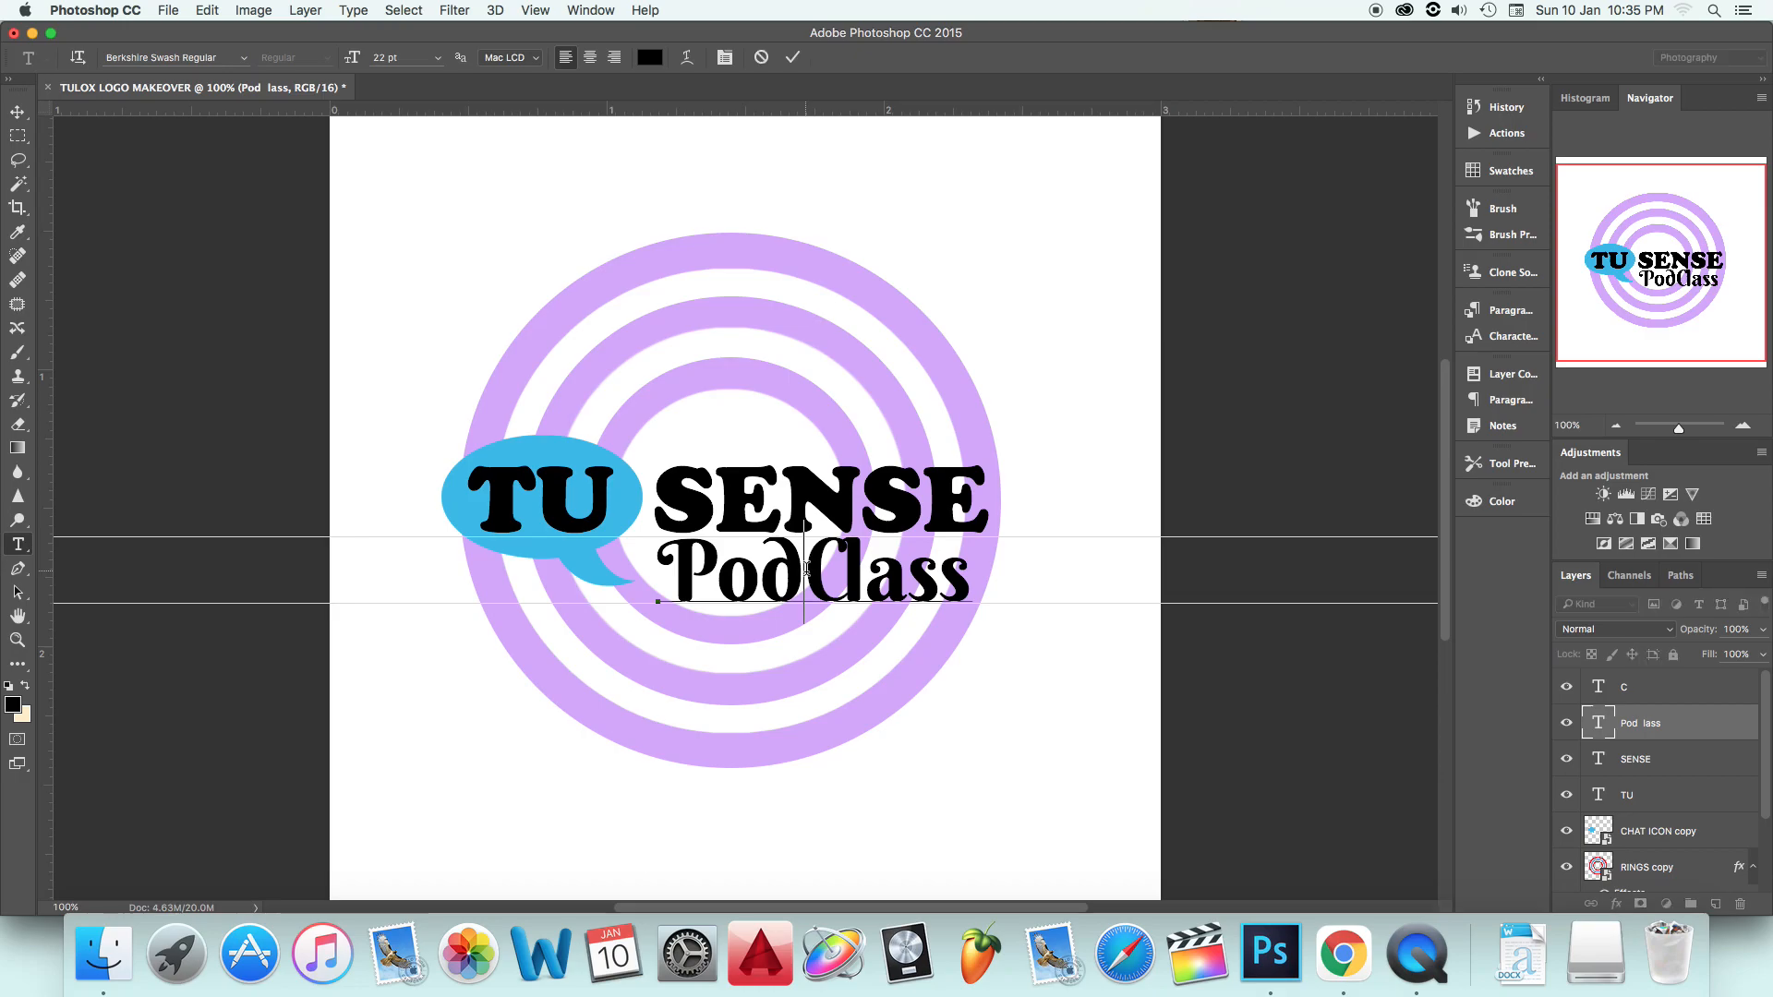
{"action": "left_click_drag", "start_coordinate": [864, 572], "coordinate": [992, 574]}
{"action": "key", "text": "cmd+c"}
{"action": "key", "text": "BackSpace"}
{"action": "left_click", "coordinate": [1641, 723]}
{"action": "left_click", "coordinate": [911, 679]}
{"action": "key", "text": "cmd+v"}
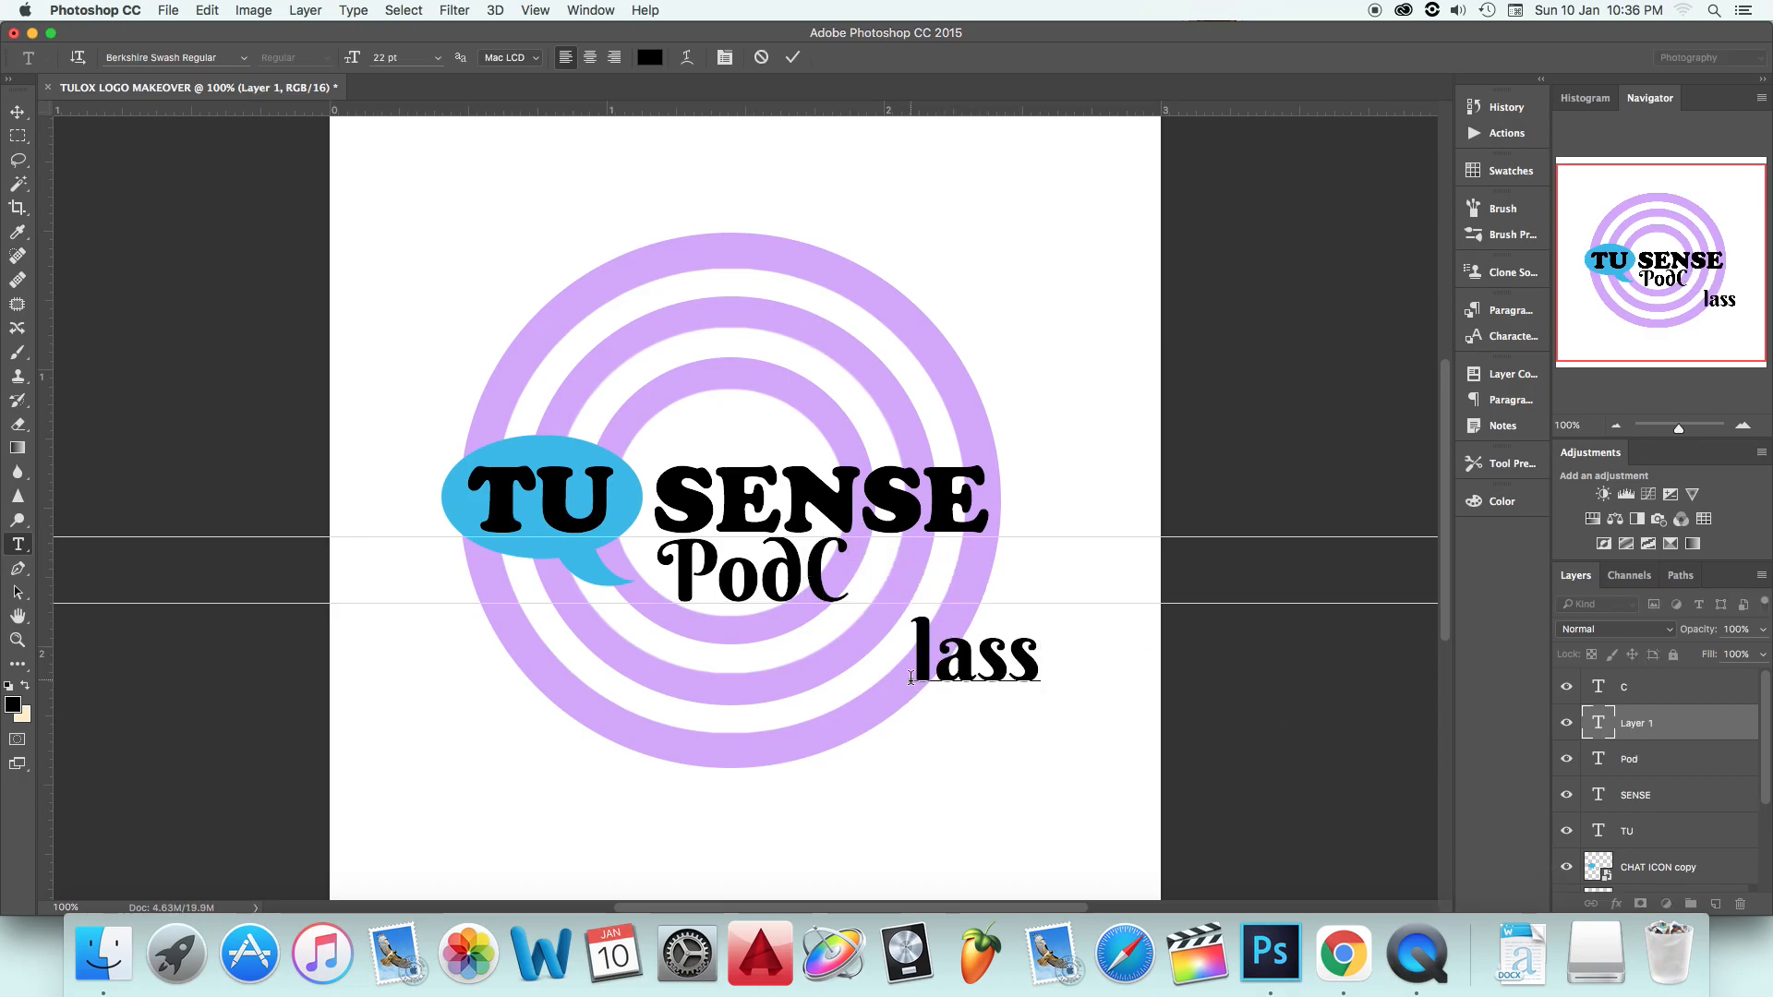
{"action": "key", "text": "cmd+Return"}
Step: Move the lass text right after the C and align it with the guides
{"action": "key", "text": "v"}
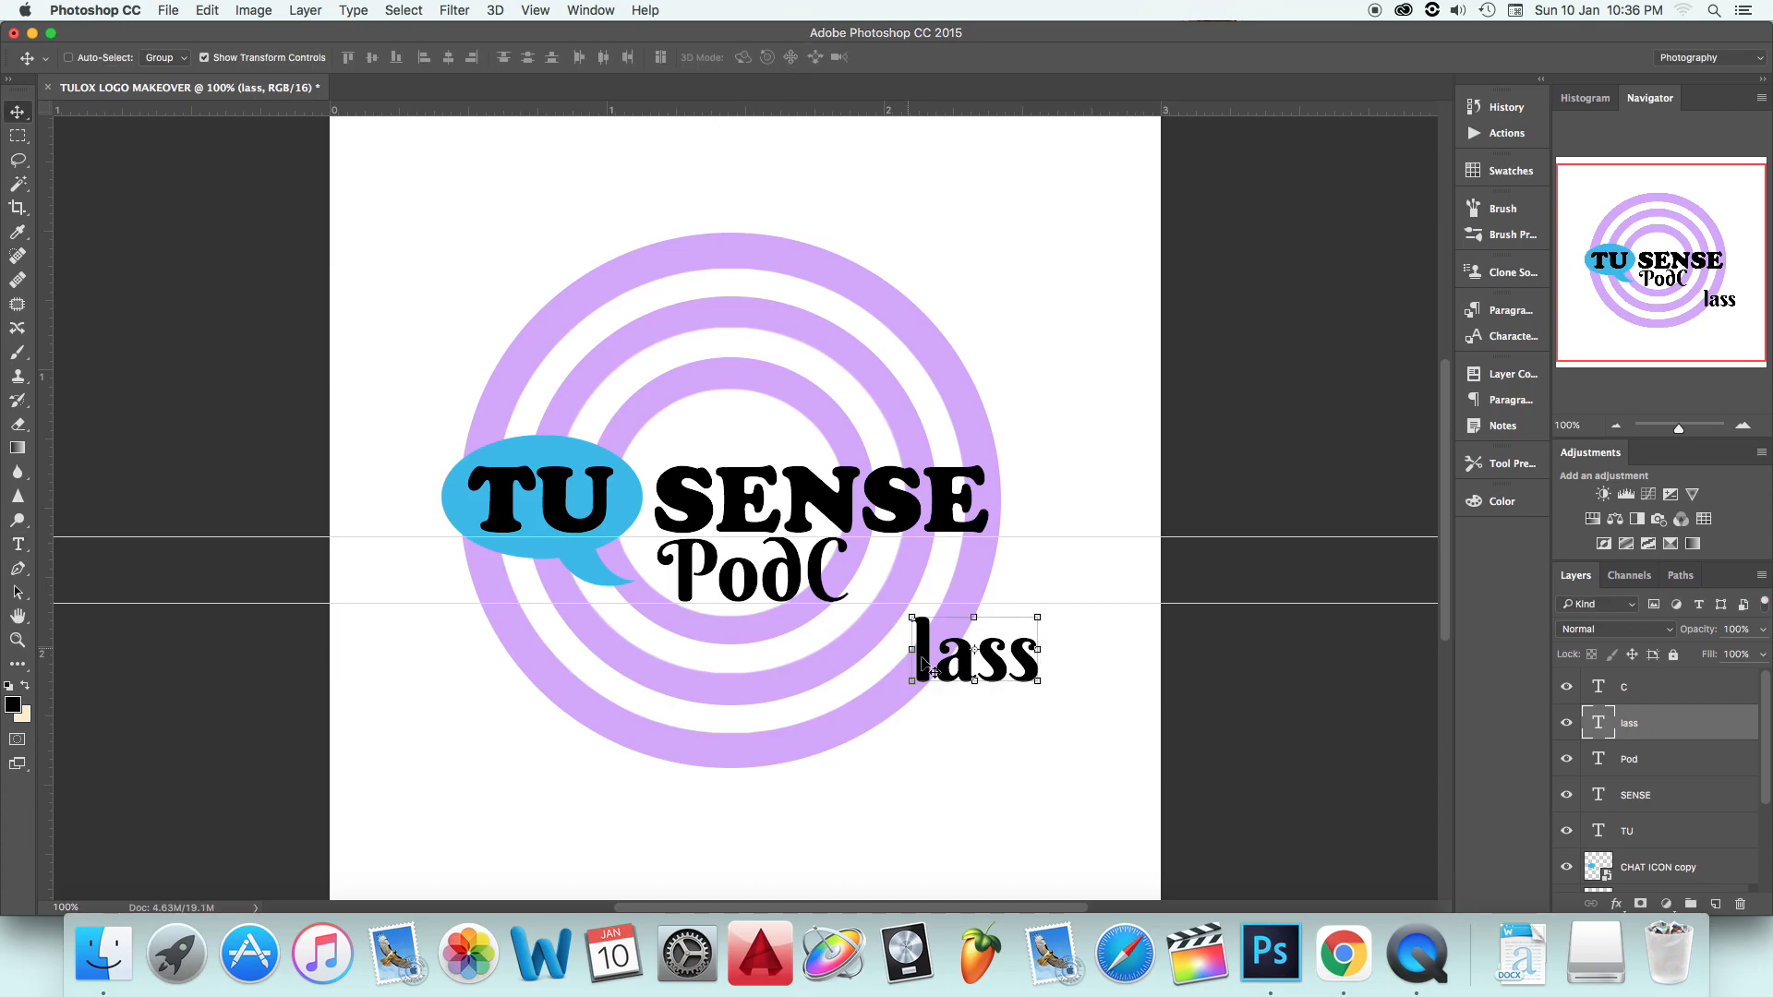
{"action": "left_click_drag", "start_coordinate": [970, 651], "coordinate": [903, 573]}
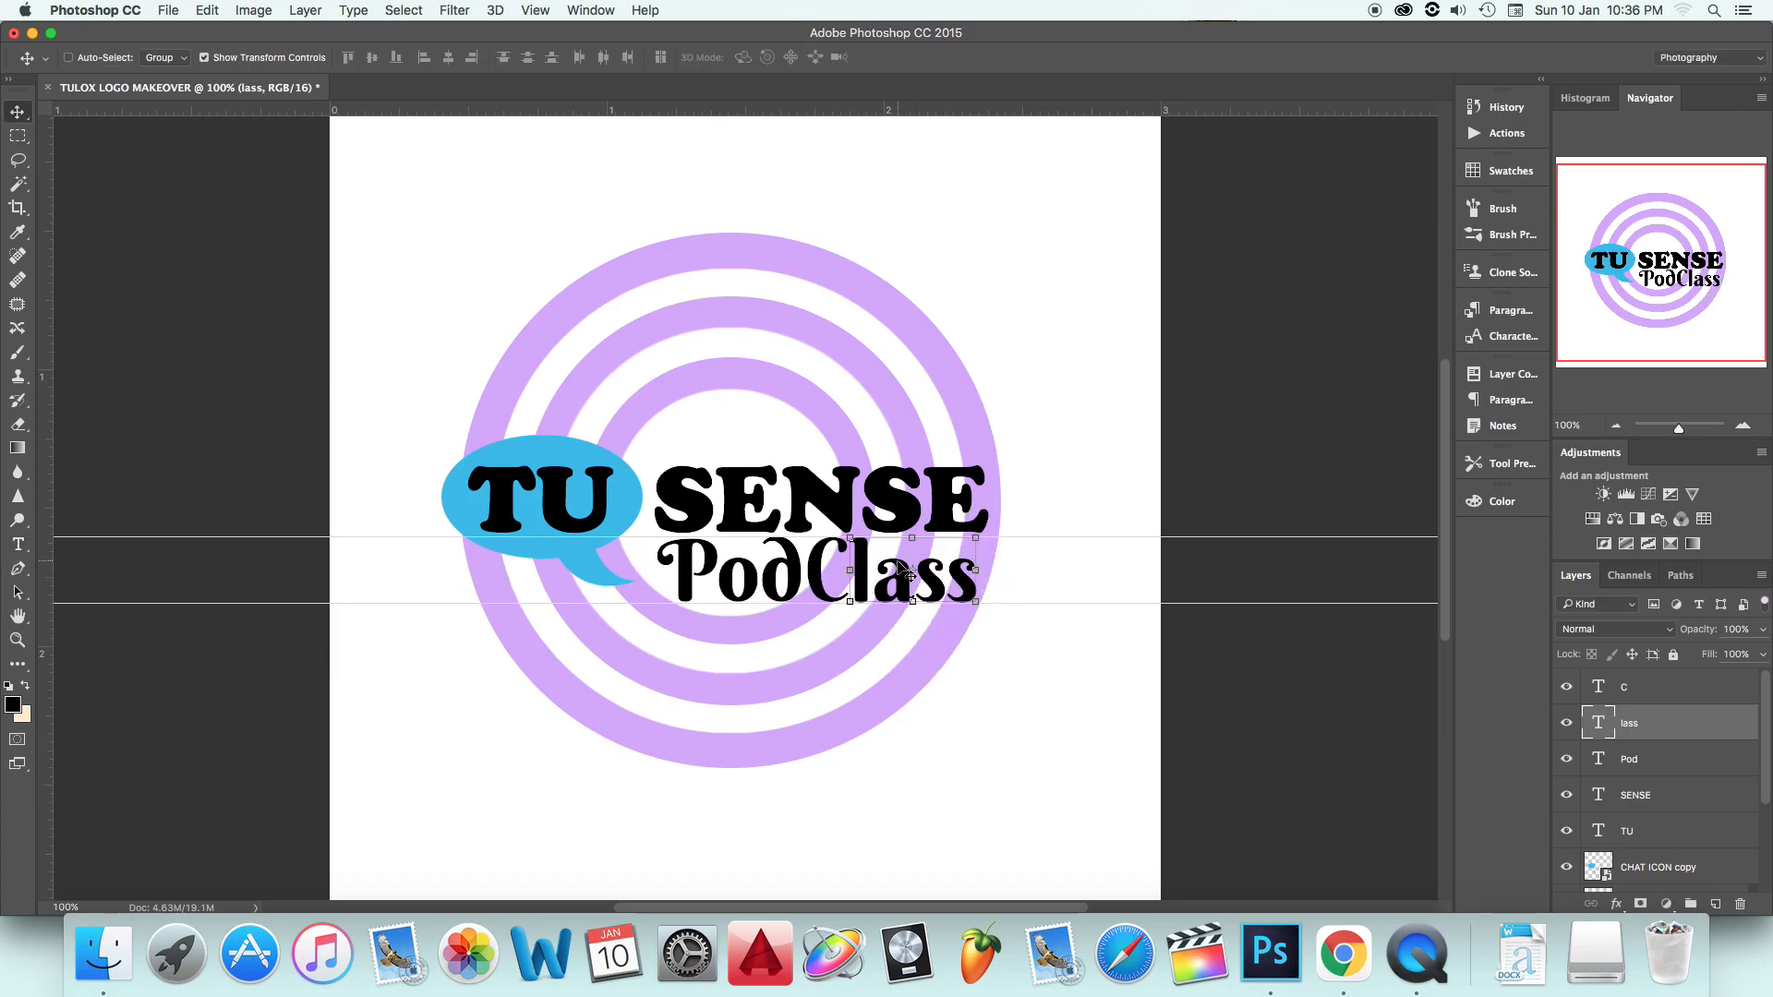
{"action": "key", "text": "Right"}
{"action": "key", "text": "Up"}
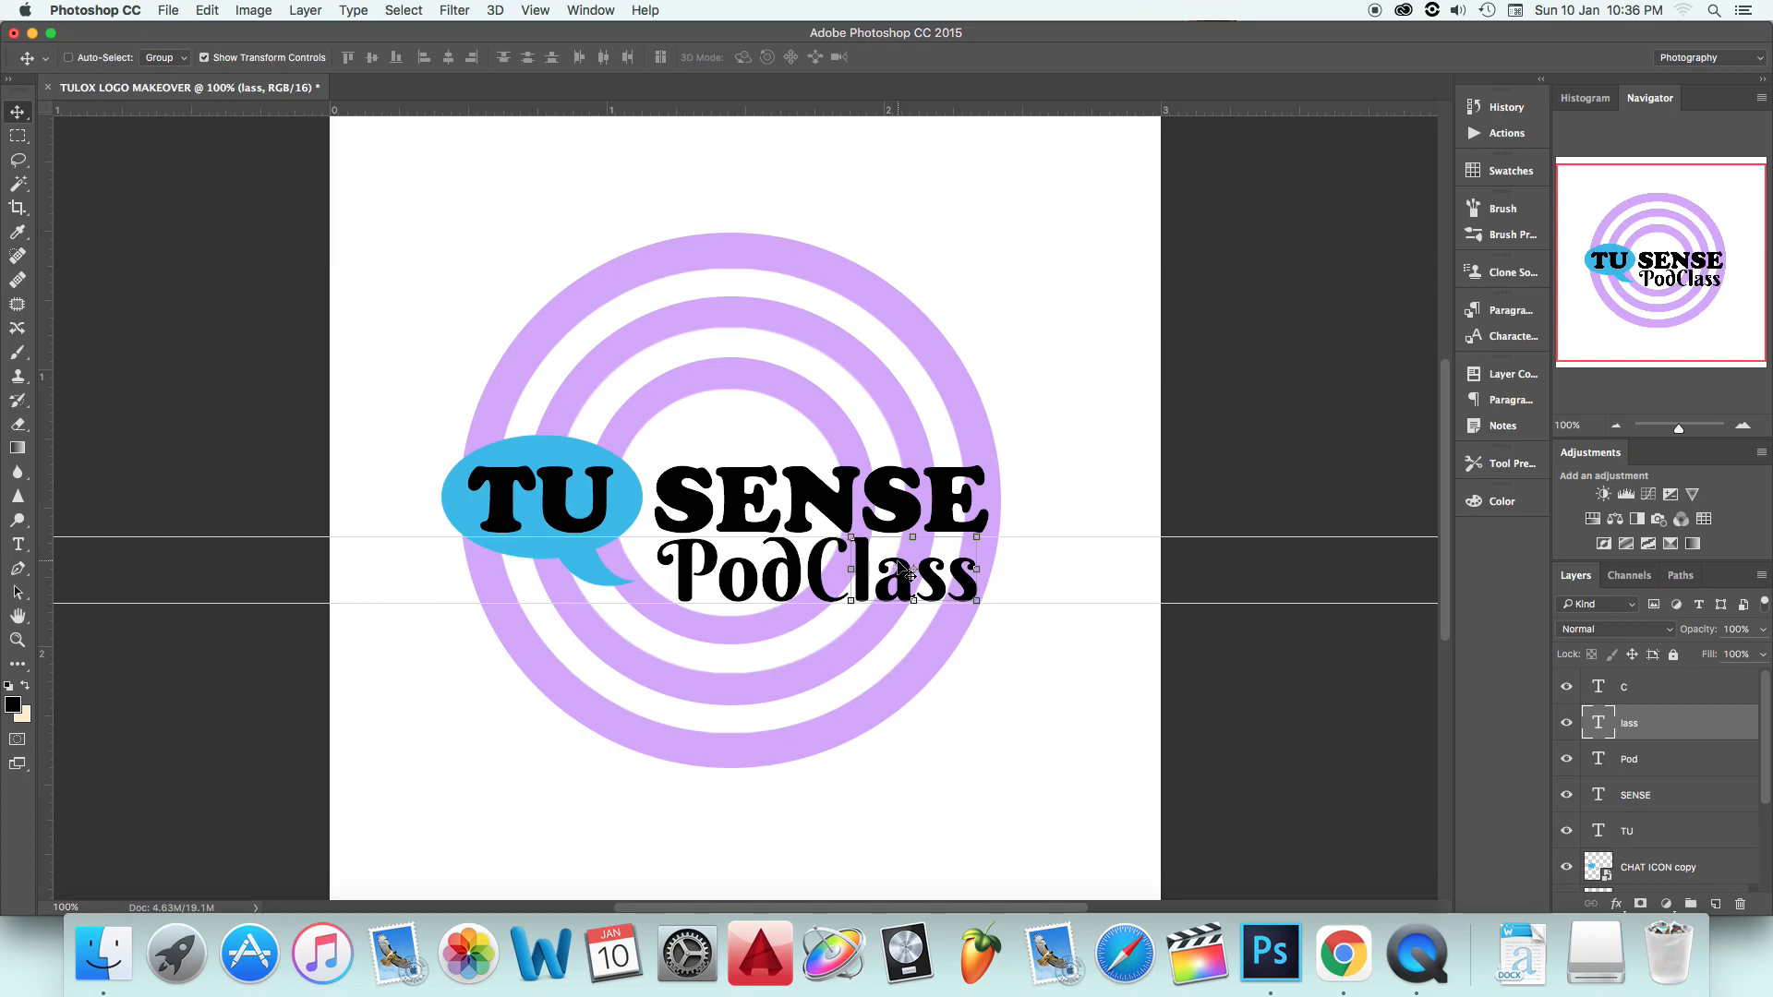
{"action": "key", "text": "Right"}
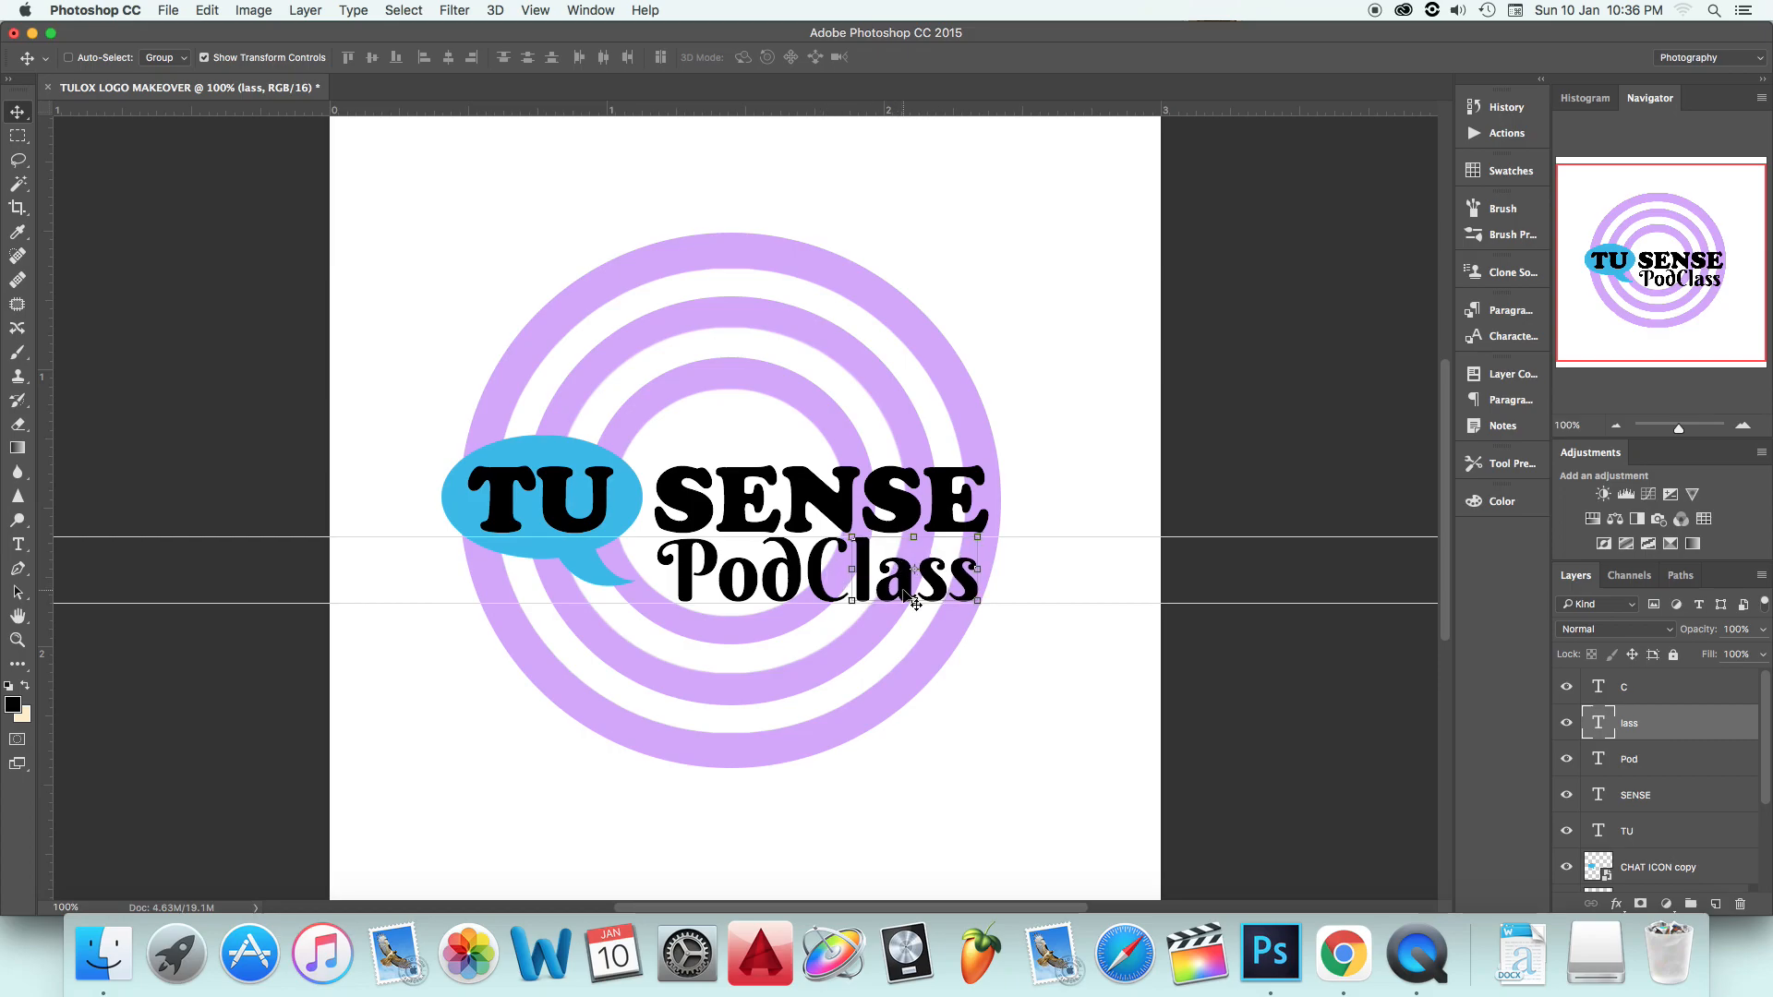
Step: Group the C, lass, Pod and SENSE text layers under the name Podclass
{"action": "left_click", "coordinate": [26, 136]}
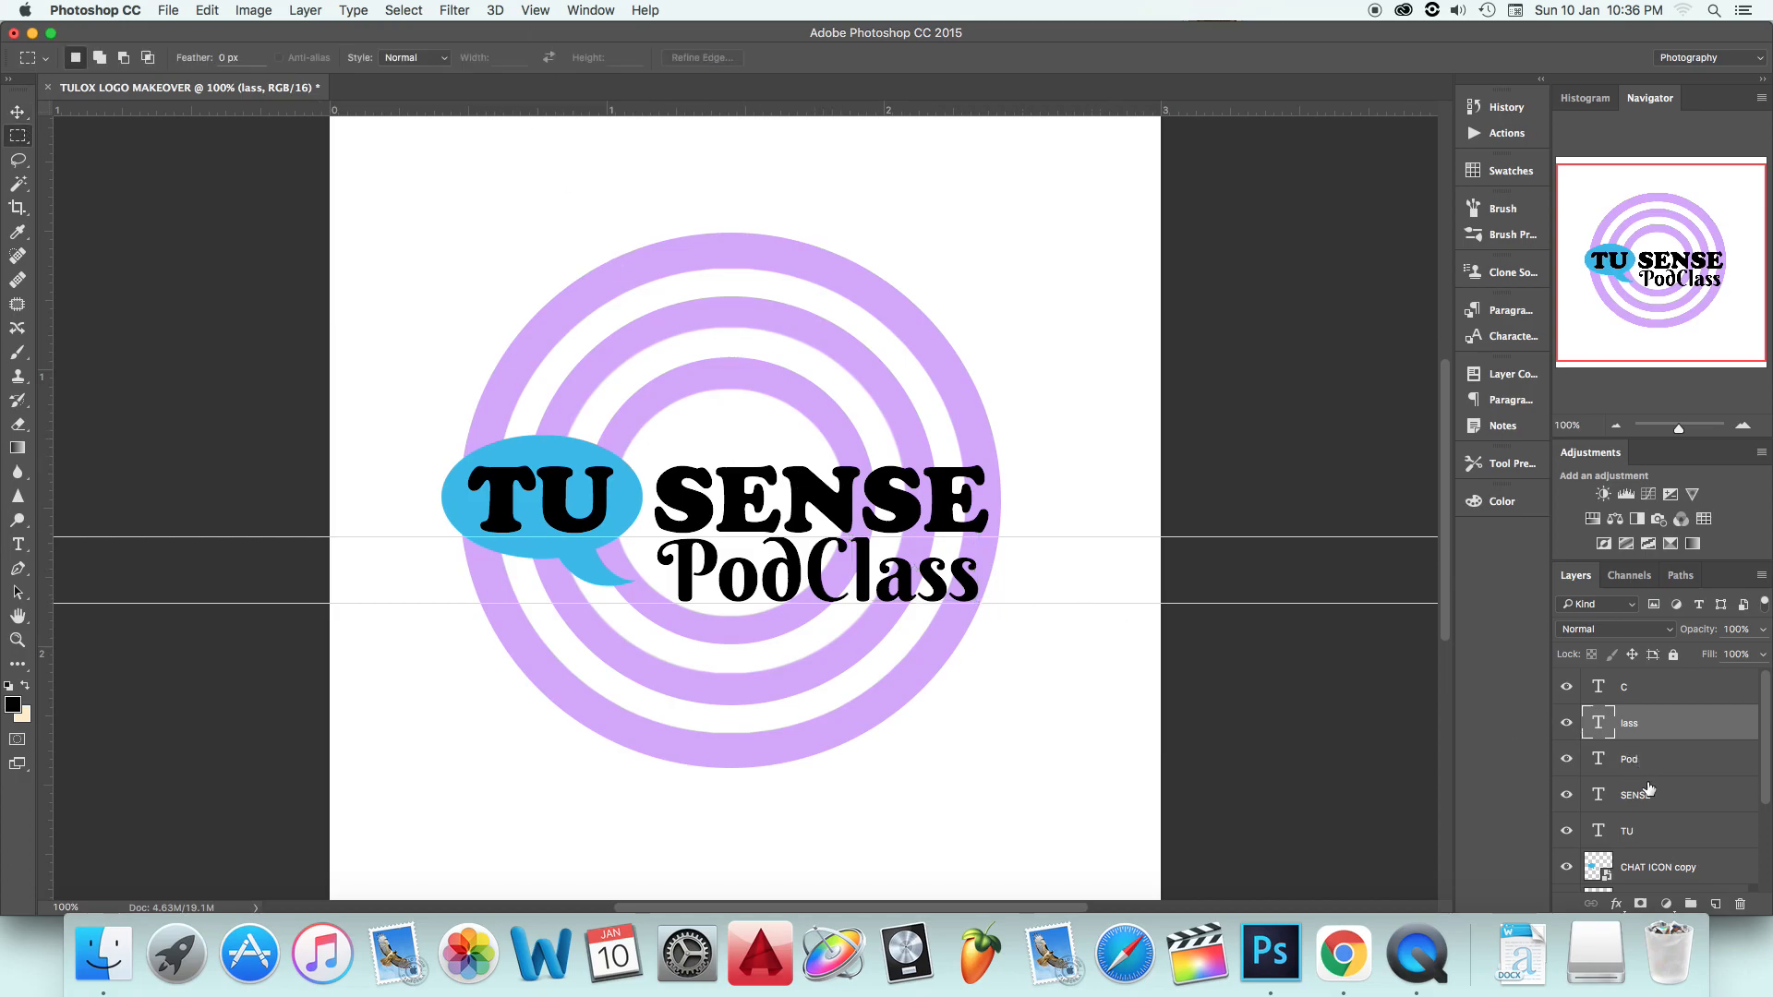
{"action": "left_click", "coordinate": [1638, 832]}
{"action": "left_click", "coordinate": [1636, 796]}
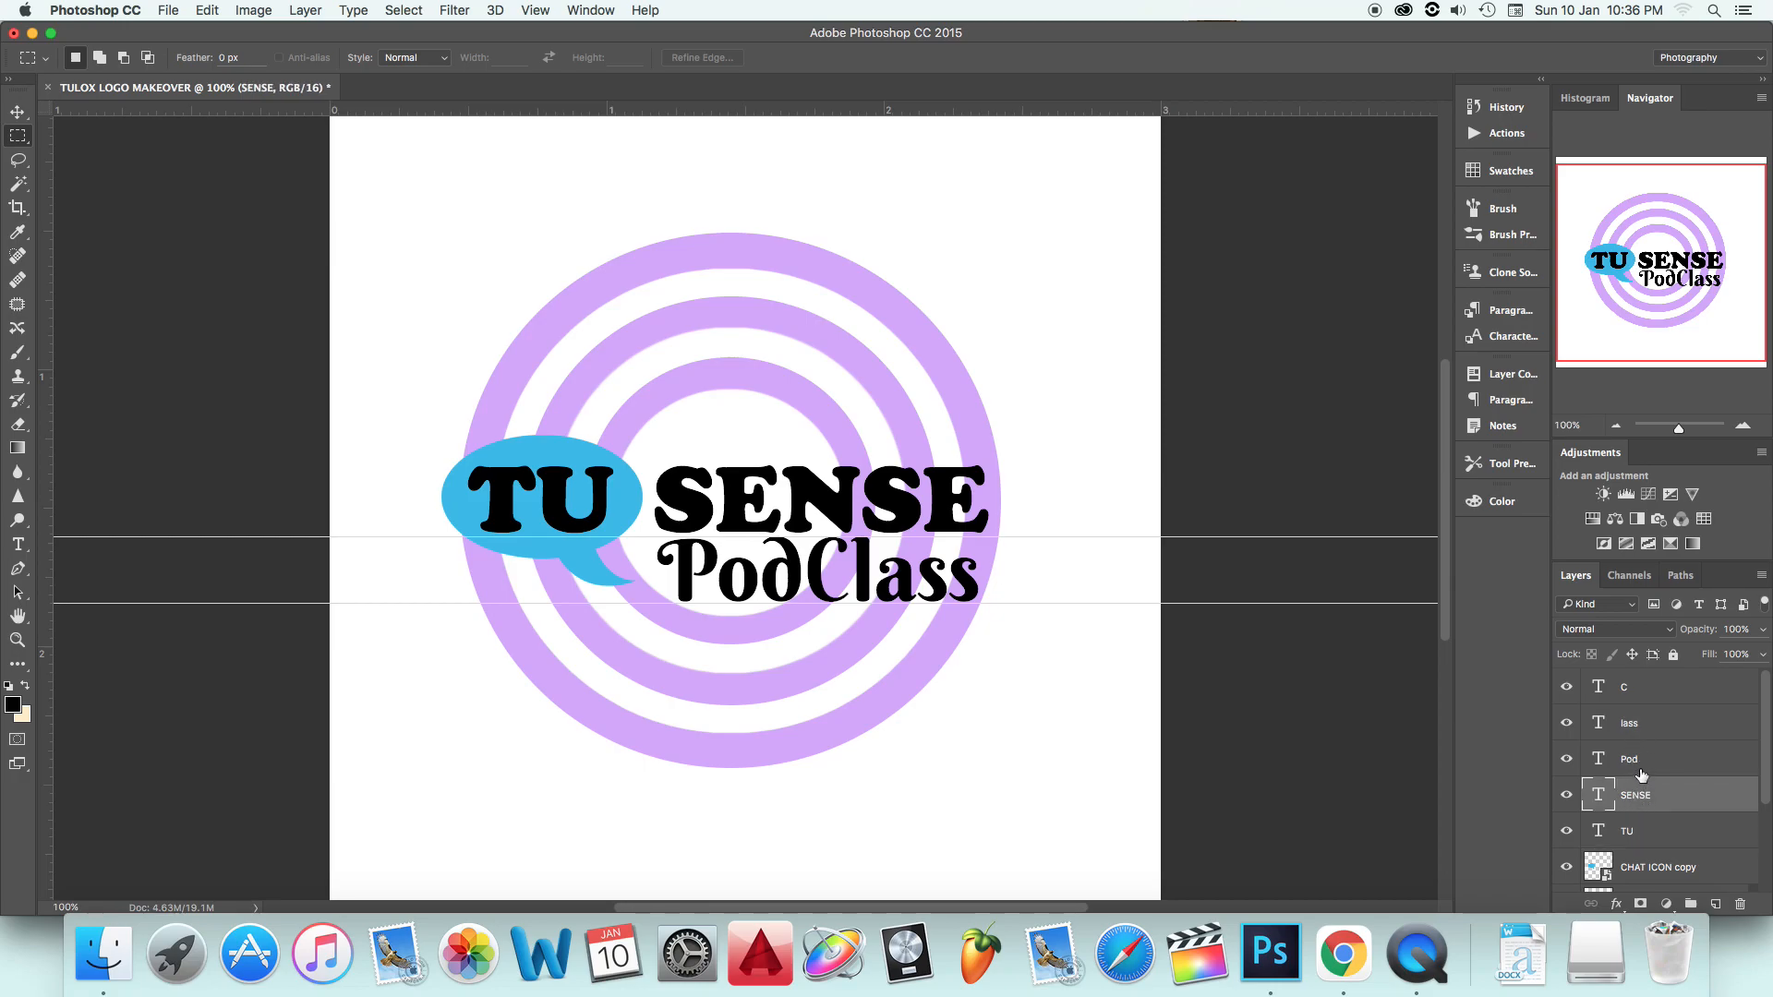
{"action": "left_click", "coordinate": [1636, 760], "text": "shift"}
{"action": "left_click", "coordinate": [1631, 724], "text": "shift"}
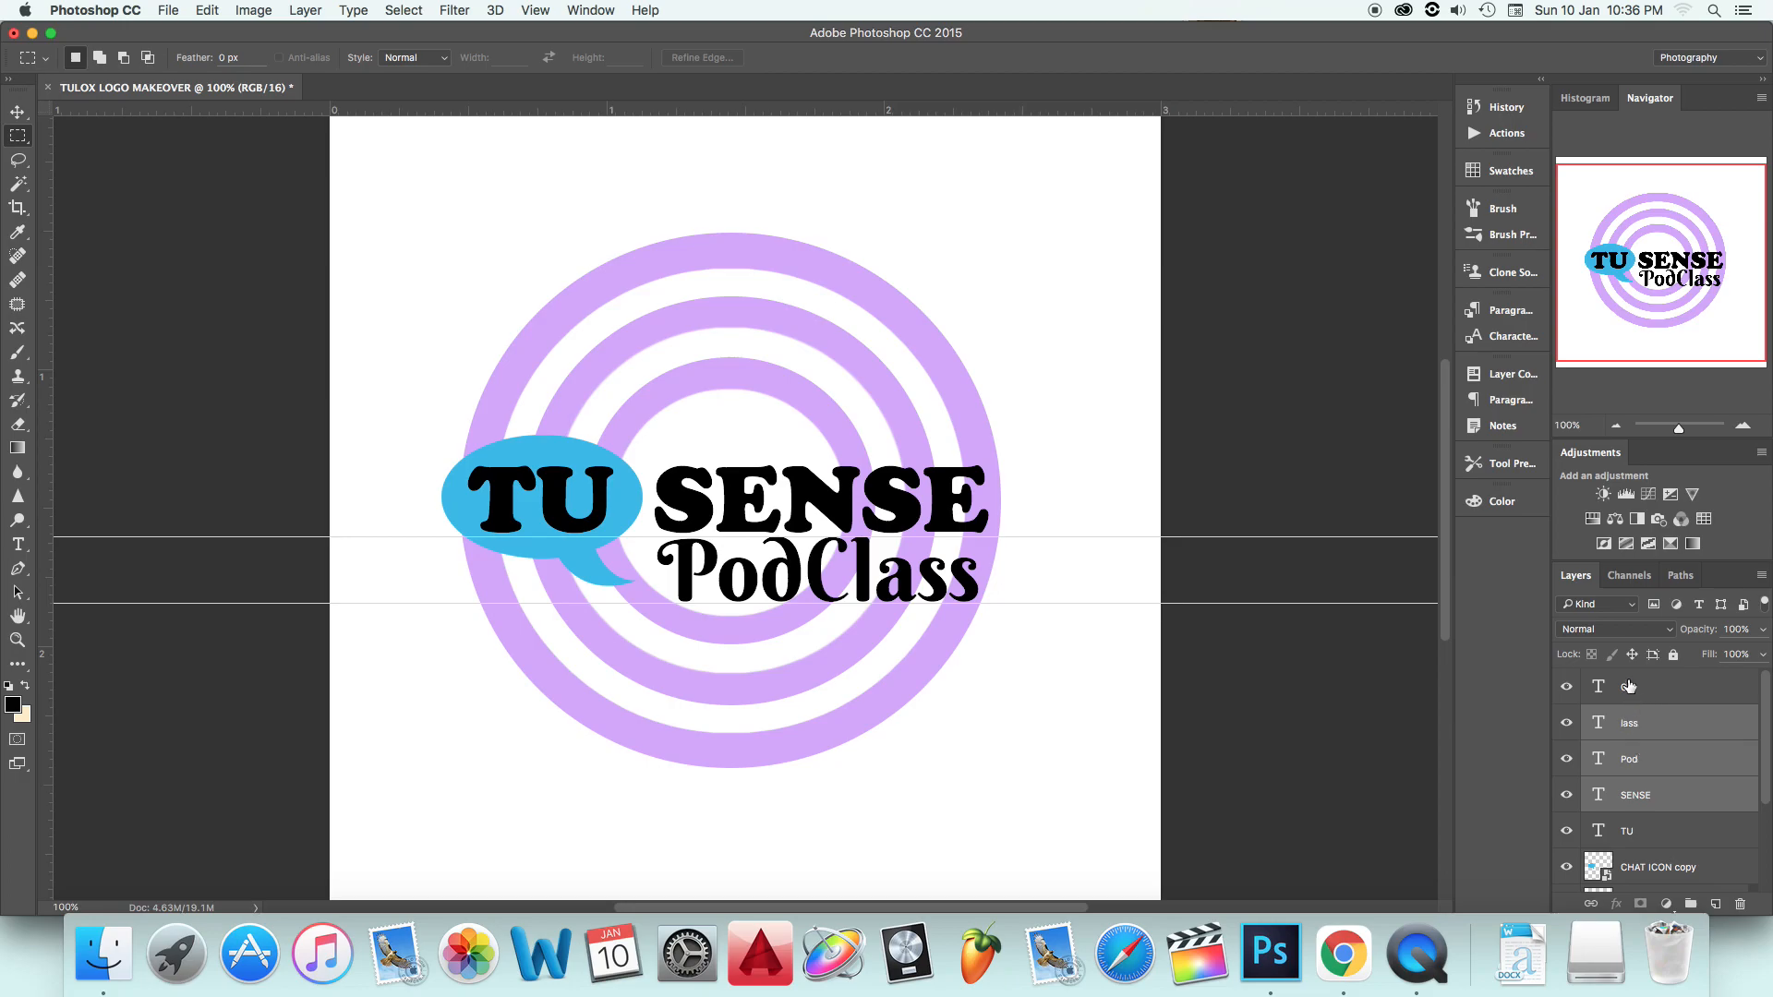
{"action": "left_click", "coordinate": [1629, 686], "text": "shift"}
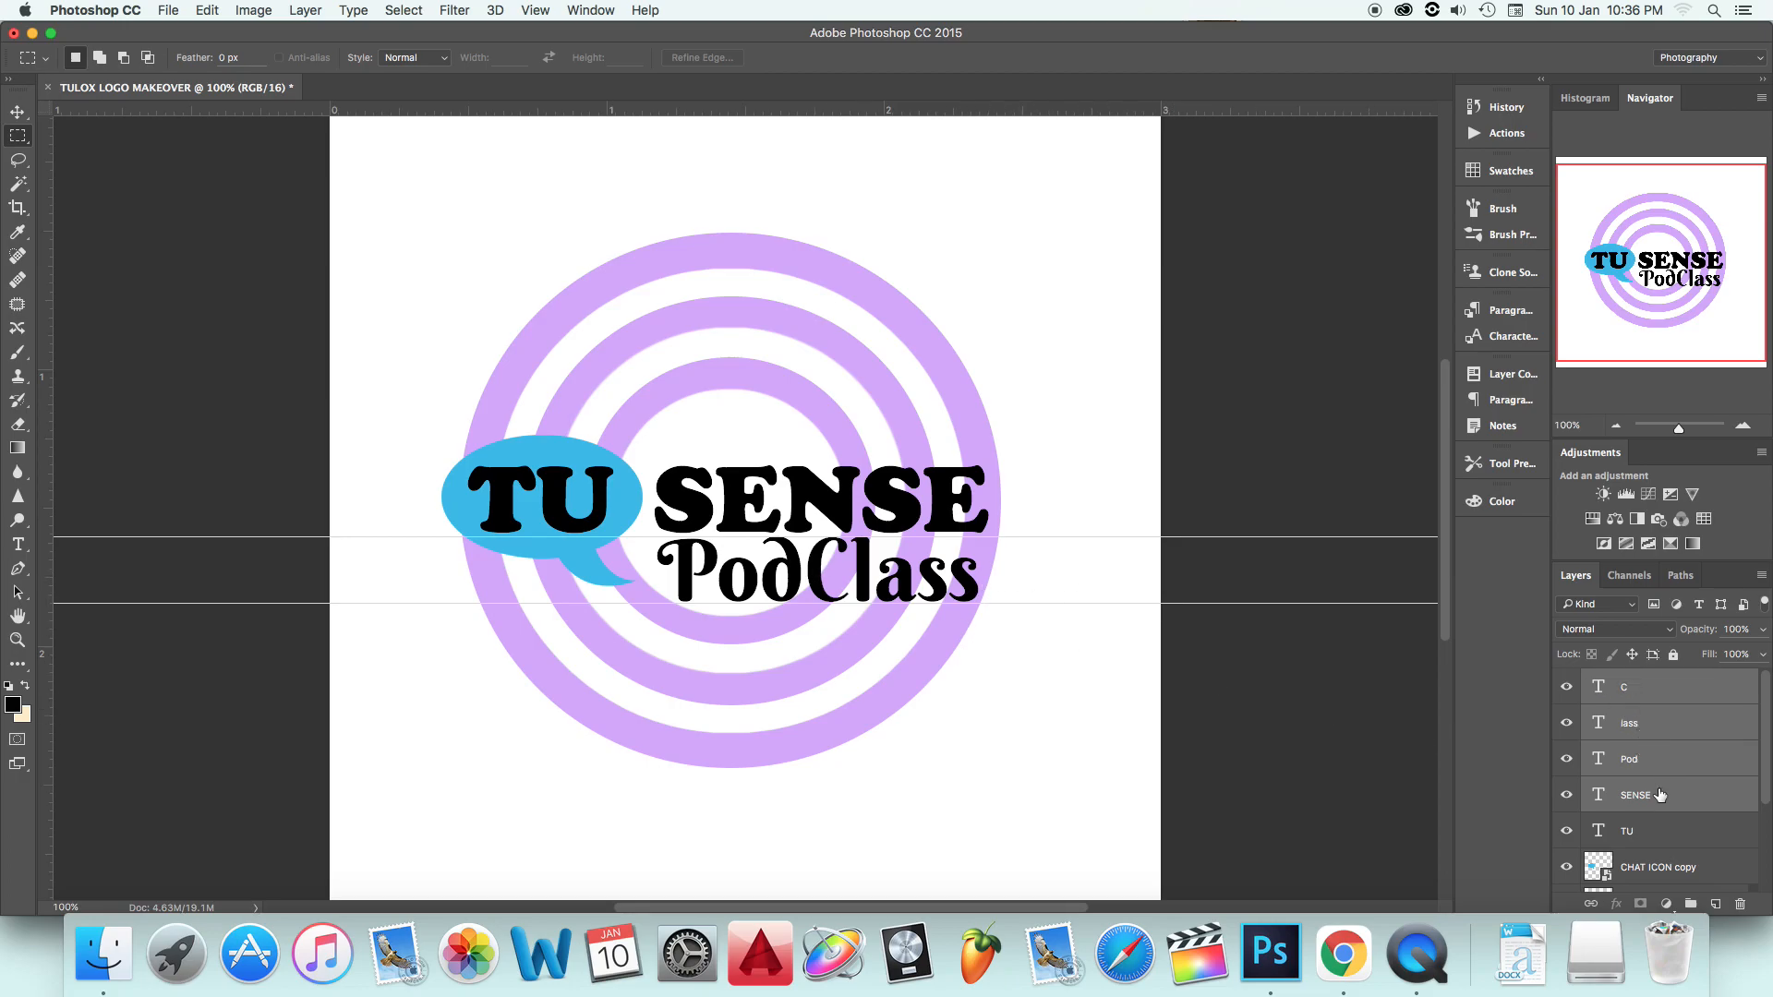
{"action": "left_click", "coordinate": [1692, 908]}
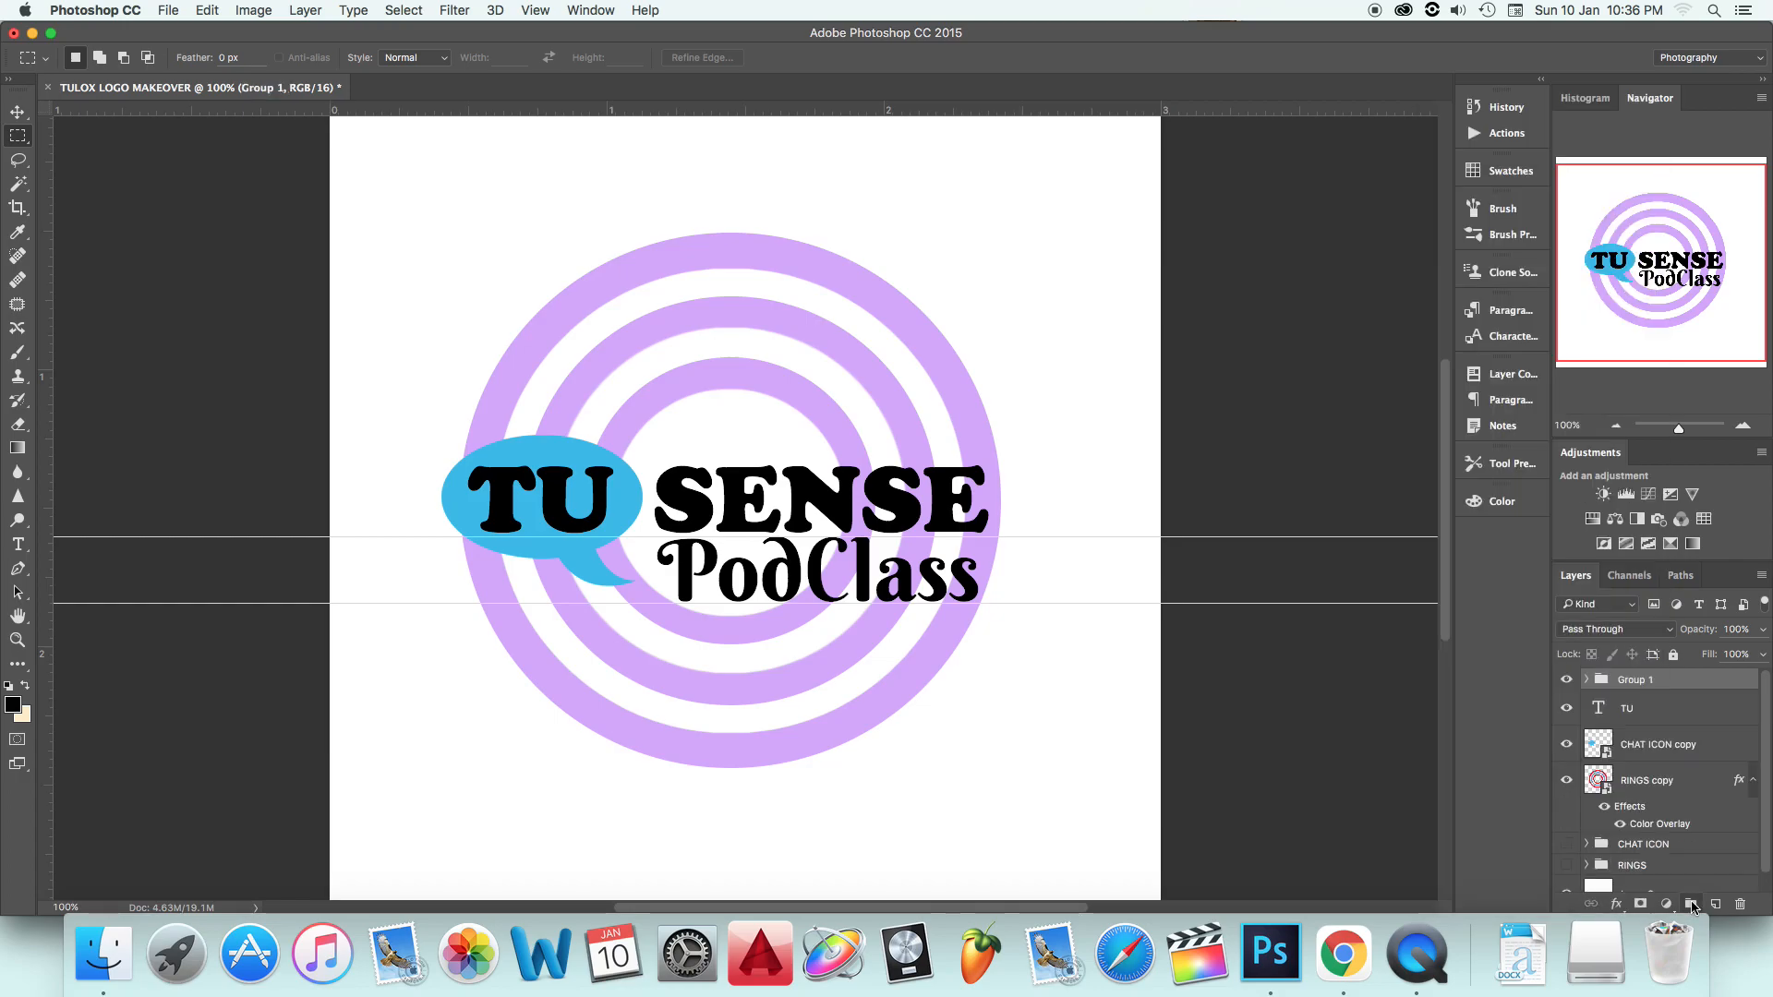
{"action": "type", "text": "Podclass"}
{"action": "key", "text": "Return"}
Step: Duplicate the Podclass group, hide the original and try converting the copy to a smart object
{"action": "right_click", "coordinate": [1655, 679]}
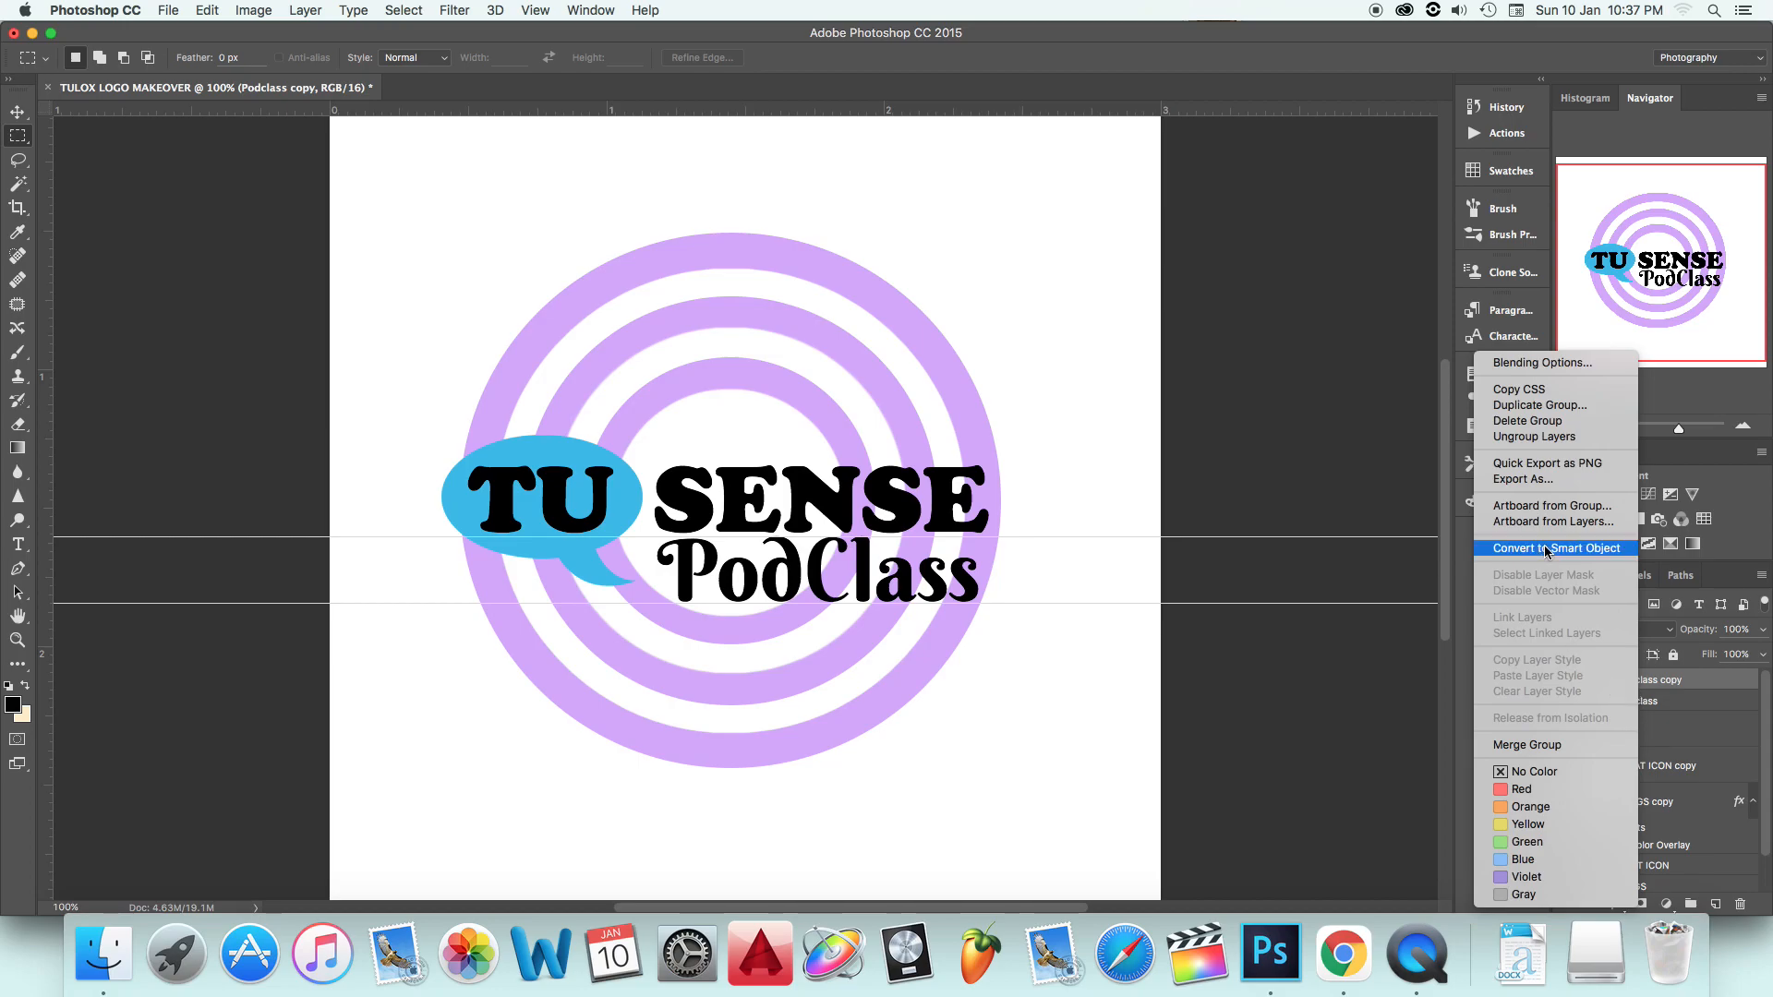
{"action": "left_click", "coordinate": [1543, 548]}
{"action": "left_click", "coordinate": [17, 112]}
{"action": "left_click", "coordinate": [1566, 716]}
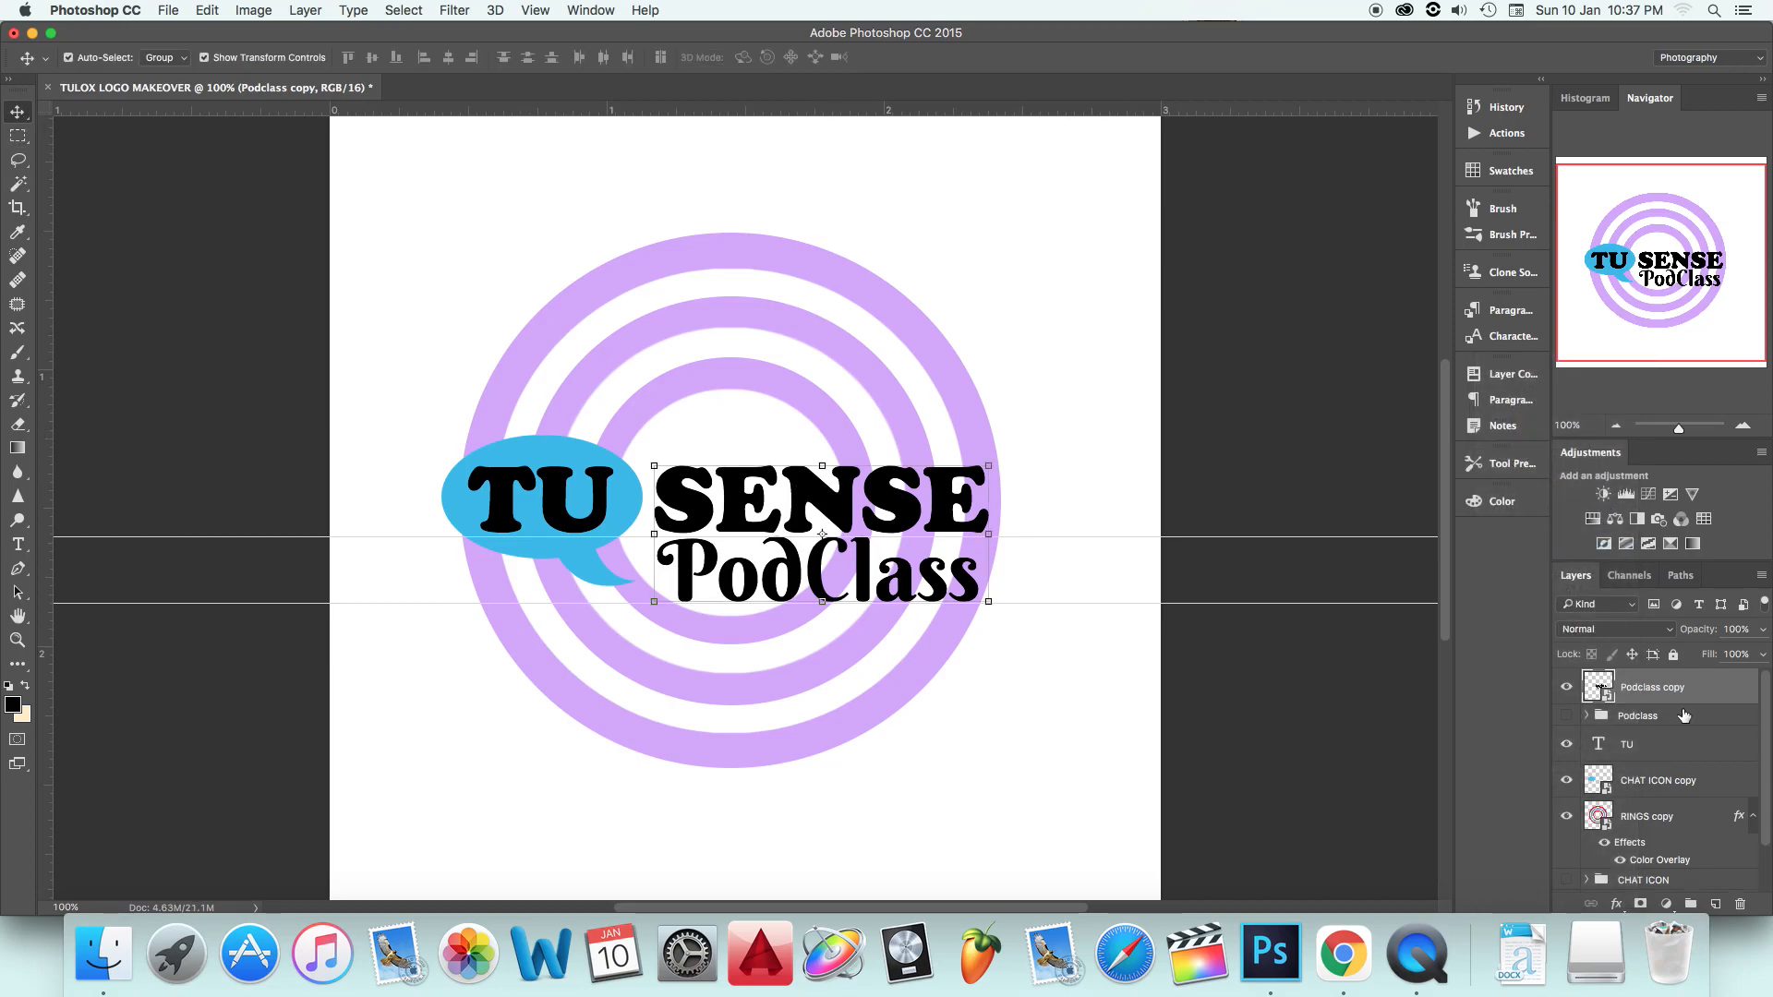
{"action": "key", "text": "super+z"}
Step: Try to take SENSE out of the Podclass copy group before converting the group to a smart object
{"action": "left_click", "coordinate": [1587, 681]}
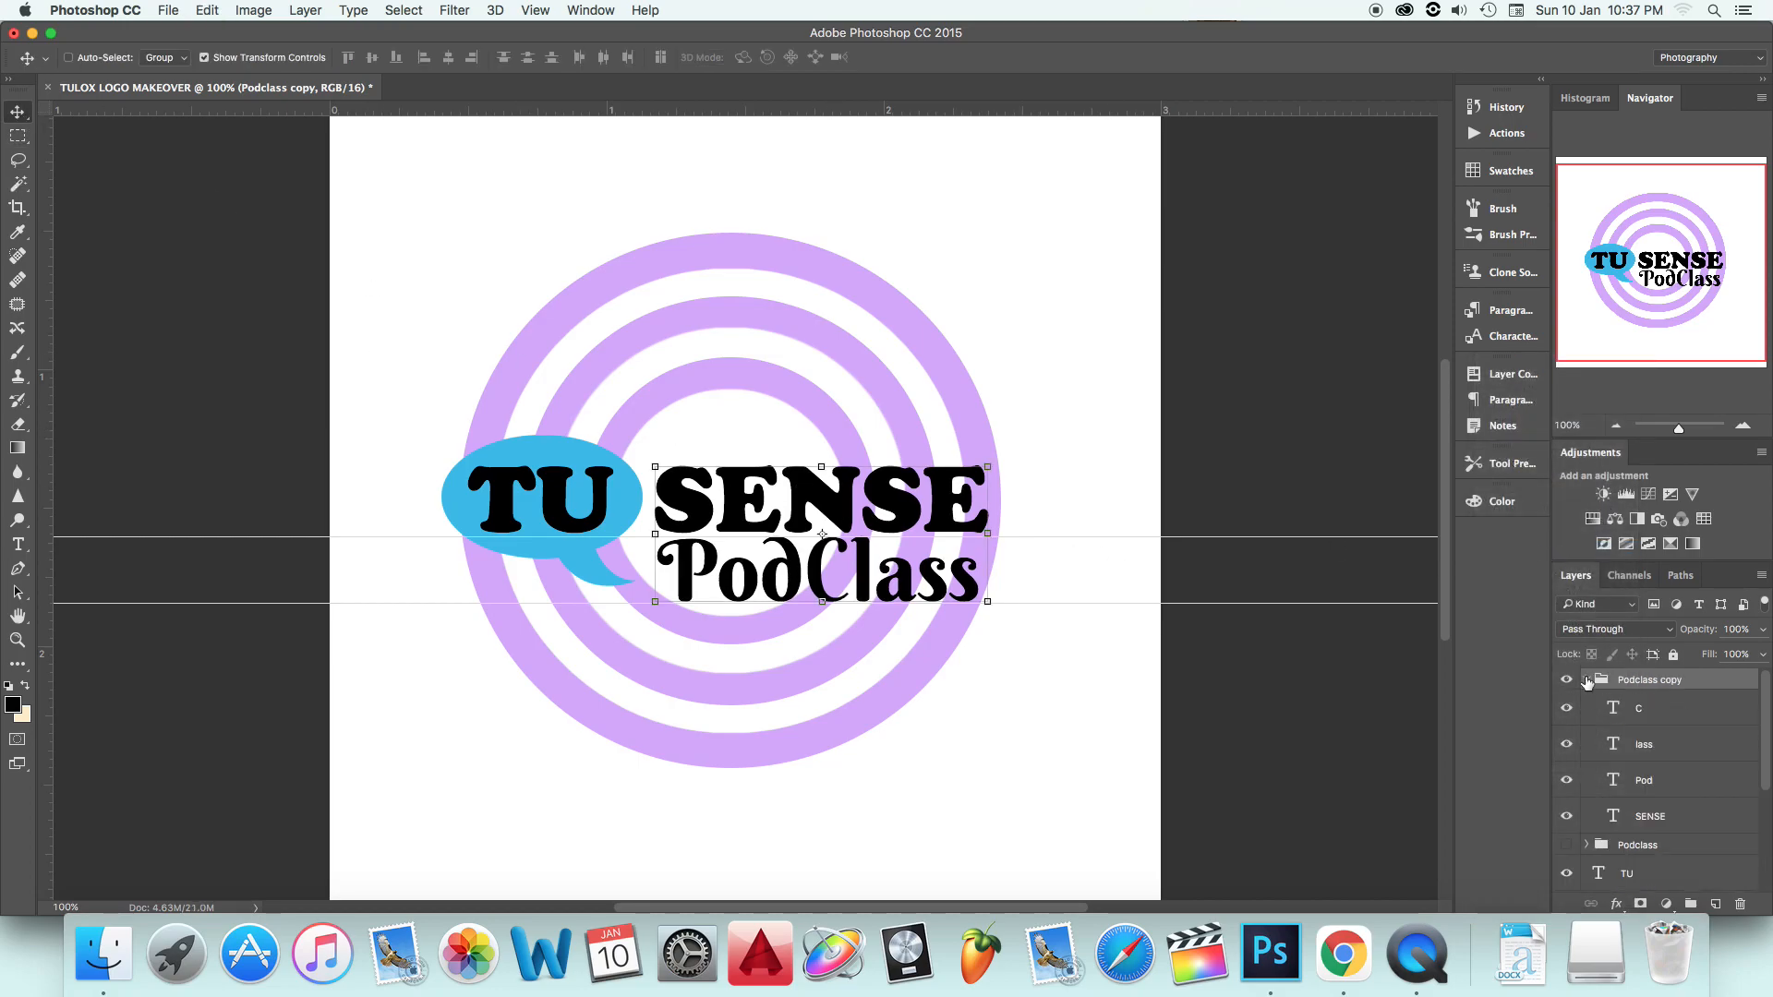
{"action": "left_click", "coordinate": [1651, 816]}
{"action": "left_click_drag", "start_coordinate": [1648, 822], "coordinate": [1647, 849]}
{"action": "left_click", "coordinate": [1586, 681]}
{"action": "right_click", "coordinate": [1632, 681]}
{"action": "left_click", "coordinate": [1528, 540]}
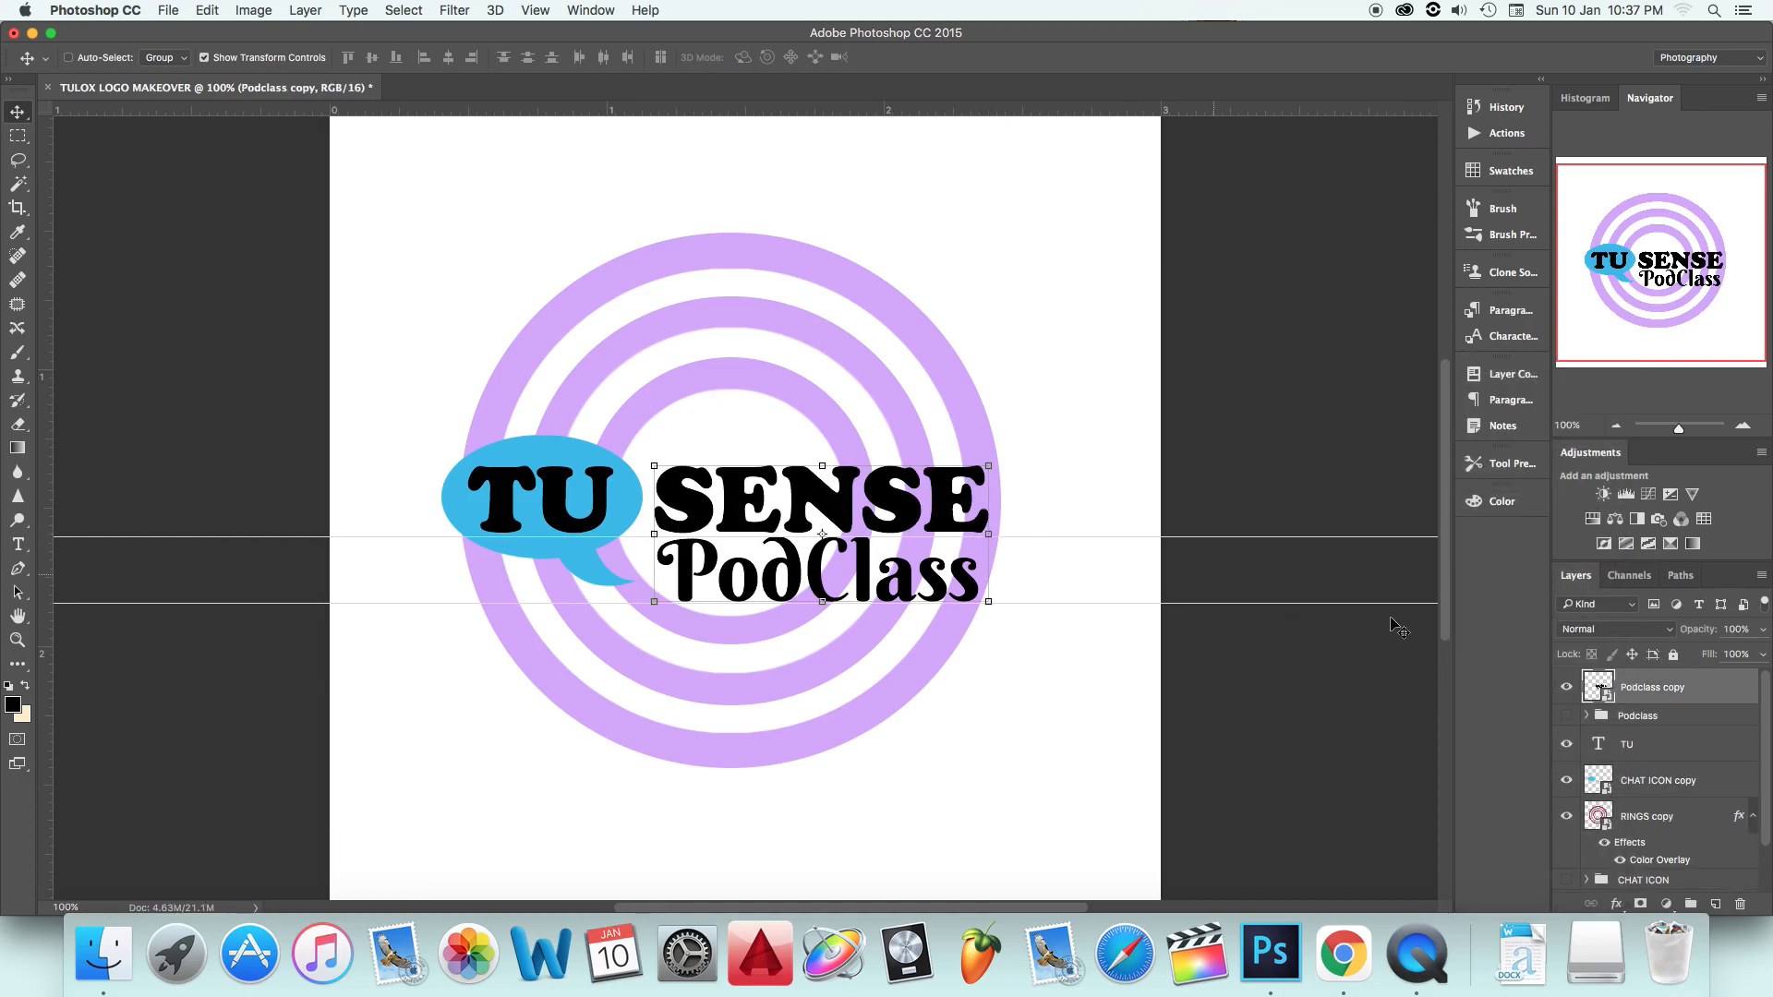
{"action": "key", "text": "super+z"}
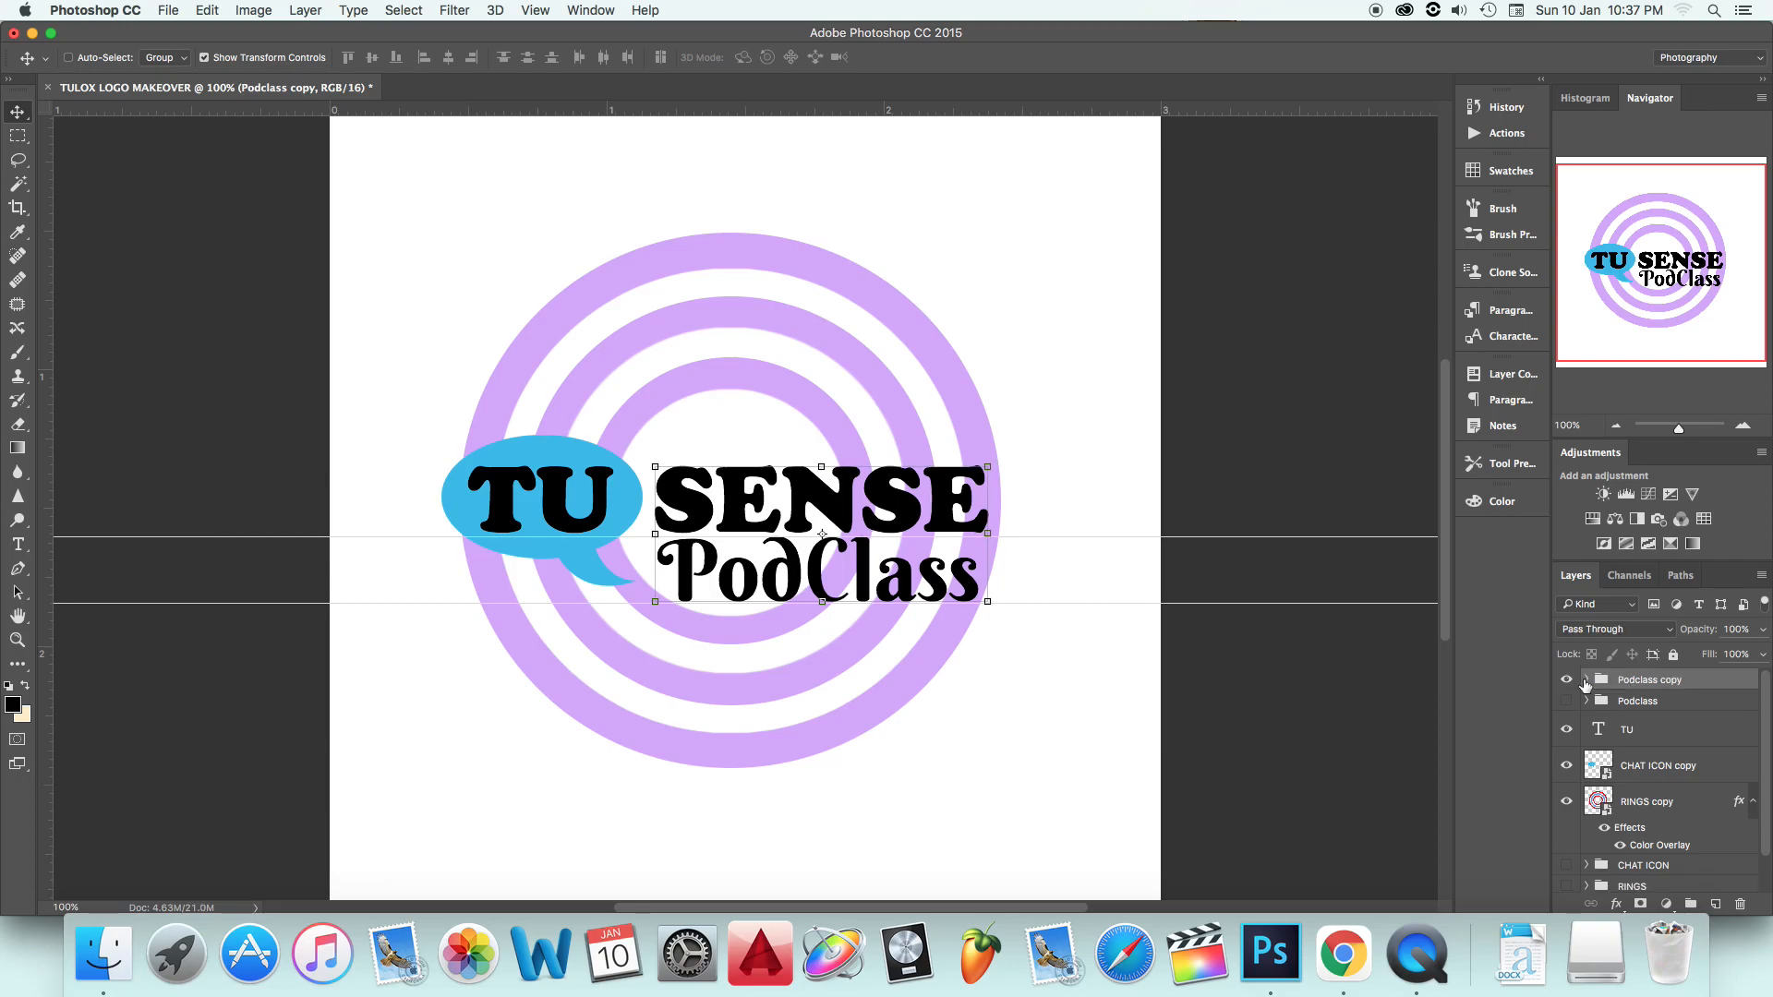
Step: Move the SENSE layer out of the Podclass copy group to just above TU and convert the group to a smart object
{"action": "left_click", "coordinate": [1586, 681]}
{"action": "scroll", "coordinate": [1651, 803], "scroll_direction": "down", "scroll_amount": 1}
{"action": "left_click_drag", "start_coordinate": [1651, 799], "coordinate": [1660, 837]}
{"action": "scroll", "coordinate": [1674, 843], "scroll_direction": "up", "scroll_amount": 1}
{"action": "left_click", "coordinate": [1586, 681]}
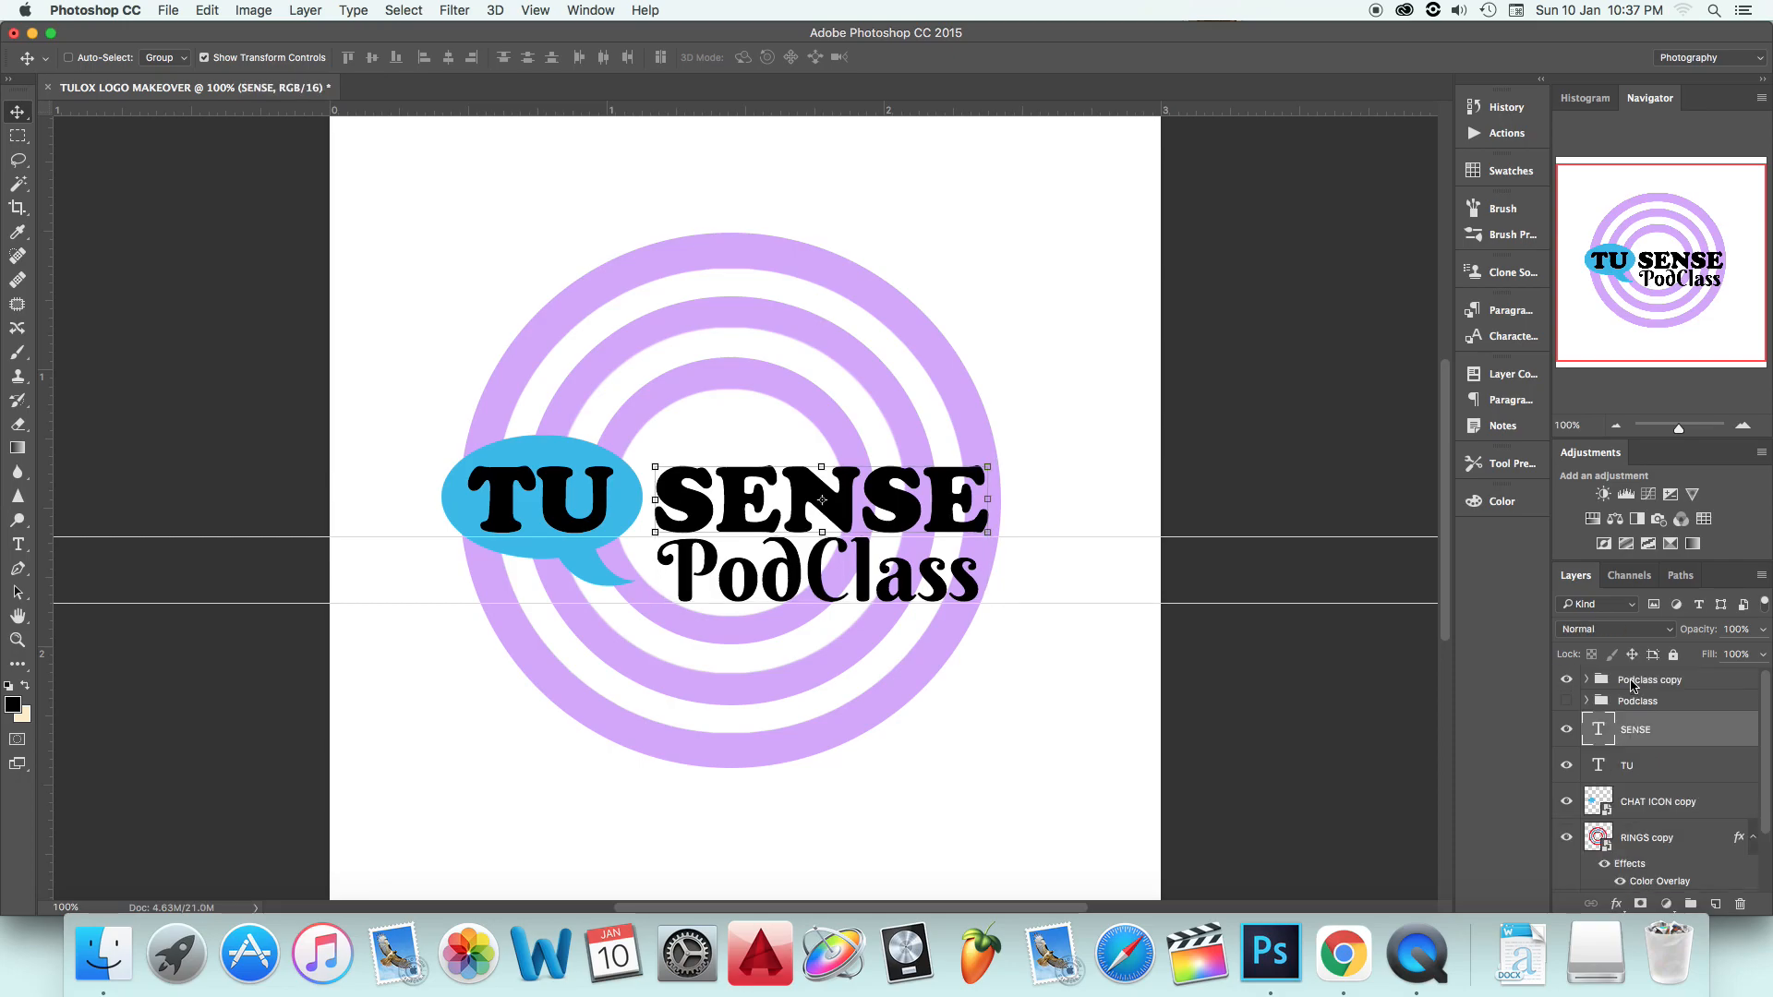
{"action": "right_click", "coordinate": [1635, 682]}
{"action": "left_click", "coordinate": [1528, 540]}
Step: Scale the PodClass smart object down to about 90% and nudge it slightly down beneath SENSE
{"action": "left_click", "coordinate": [979, 535]}
{"action": "left_click_drag", "start_coordinate": [972, 538], "coordinate": [963, 540]}
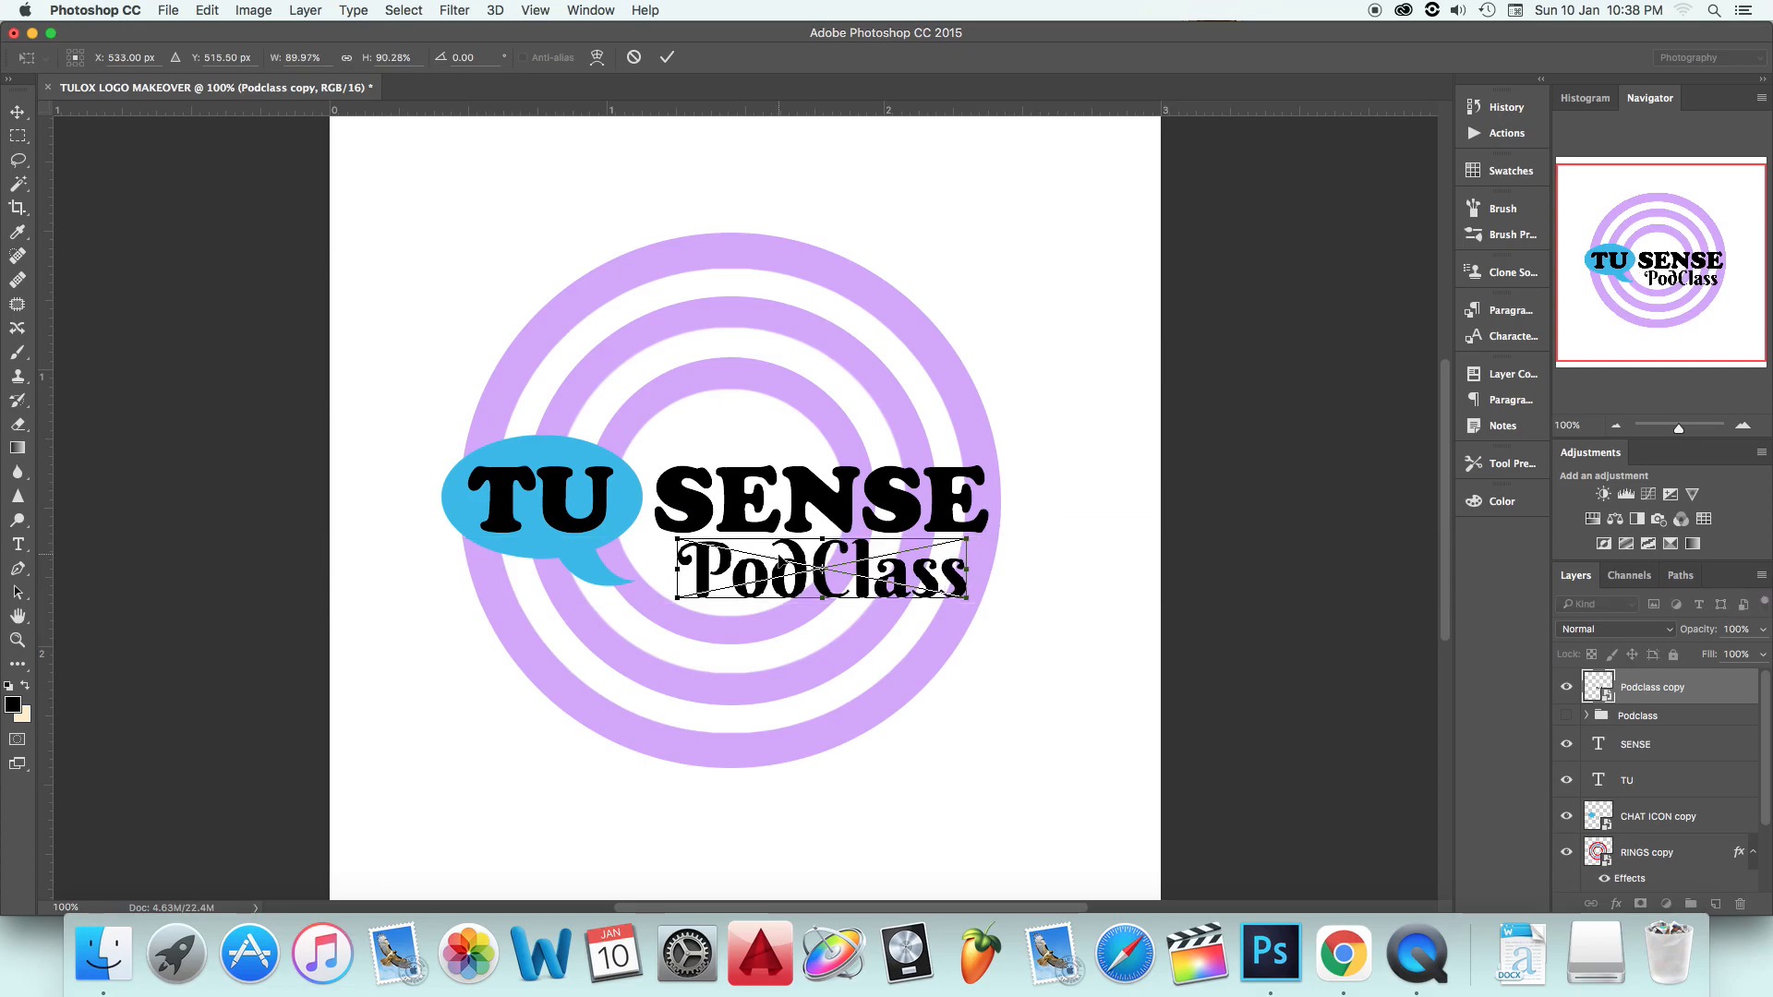
{"action": "key", "text": "super+plus"}
{"action": "key", "text": "Down"}
{"action": "key", "text": "Down"}
{"action": "key", "text": "Down"}
{"action": "key", "text": "super+minus"}
{"action": "key", "text": "super+minus"}
{"action": "key", "text": "Return"}
Step: Examine the edges of the SENSE and PodClass lettering and the spacing between them up close
{"action": "left_click_drag", "start_coordinate": [1676, 428], "coordinate": [1681, 429]}
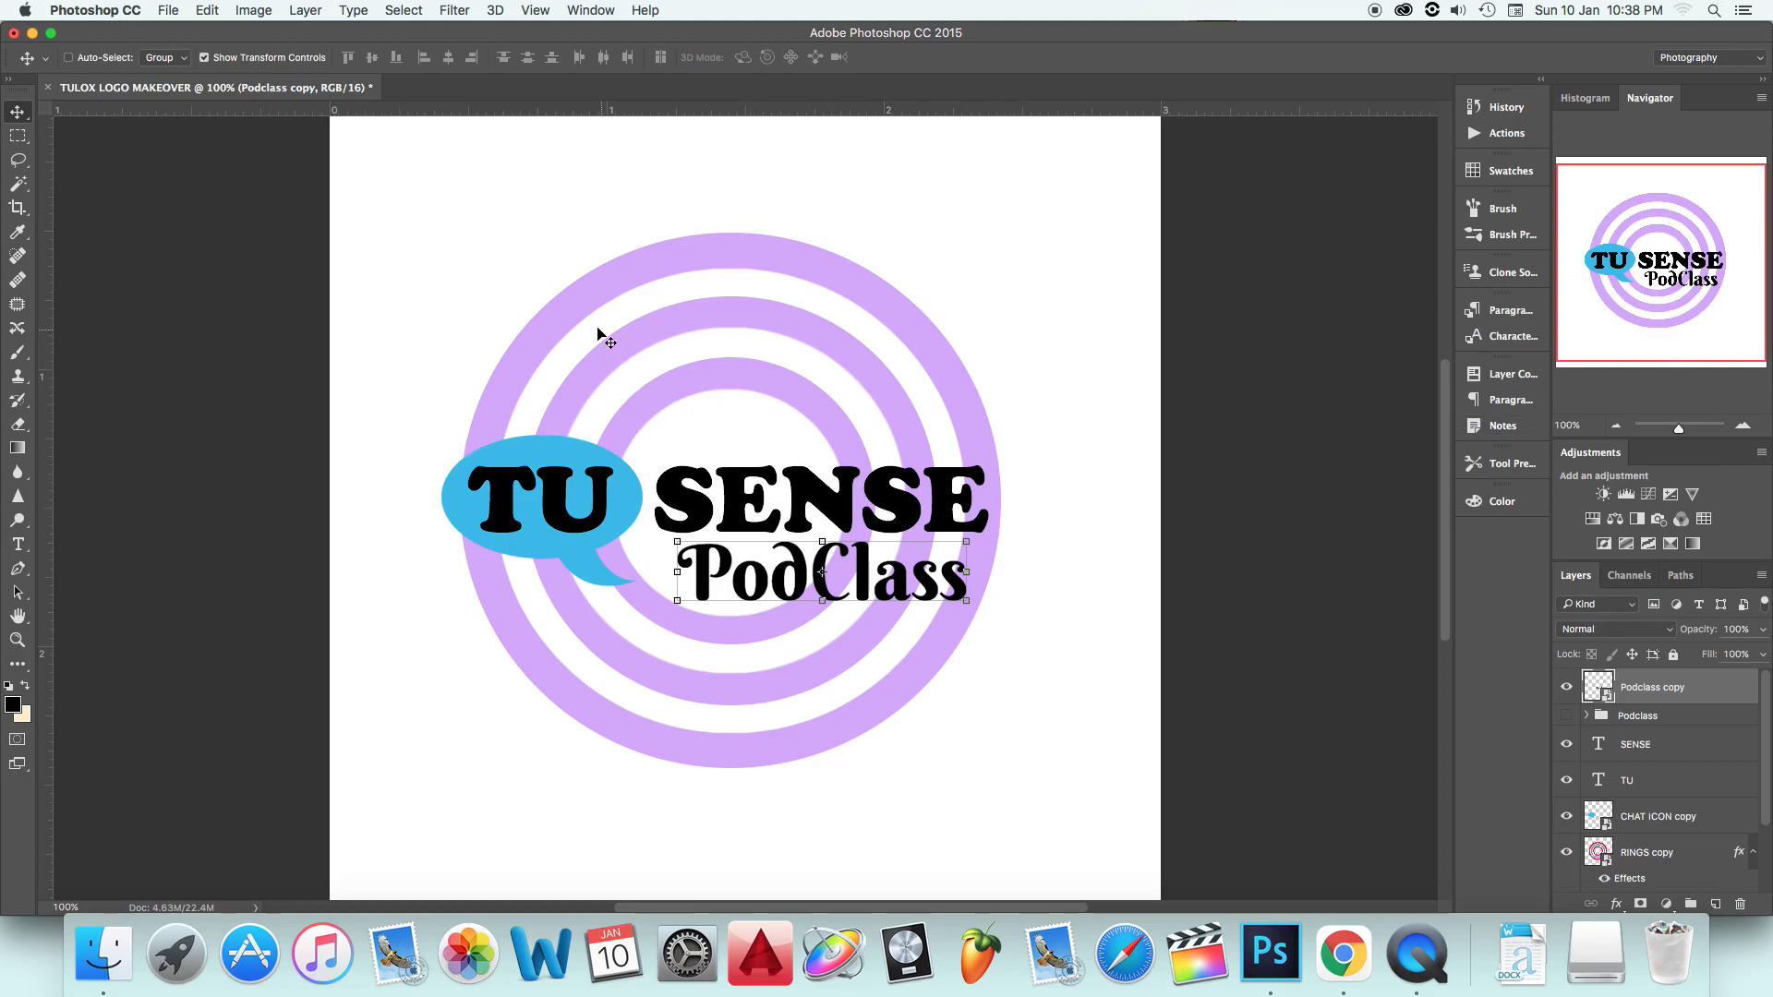
{"action": "key", "text": "super+plus"}
{"action": "key", "text": "super+plus"}
{"action": "key", "text": "super+plus"}
{"action": "key", "text": "super+plus"}
{"action": "key", "text": "super+plus"}
{"action": "key", "text": "super+plus"}
{"action": "key", "text": "super+plus"}
{"action": "key", "text": "super+plus"}
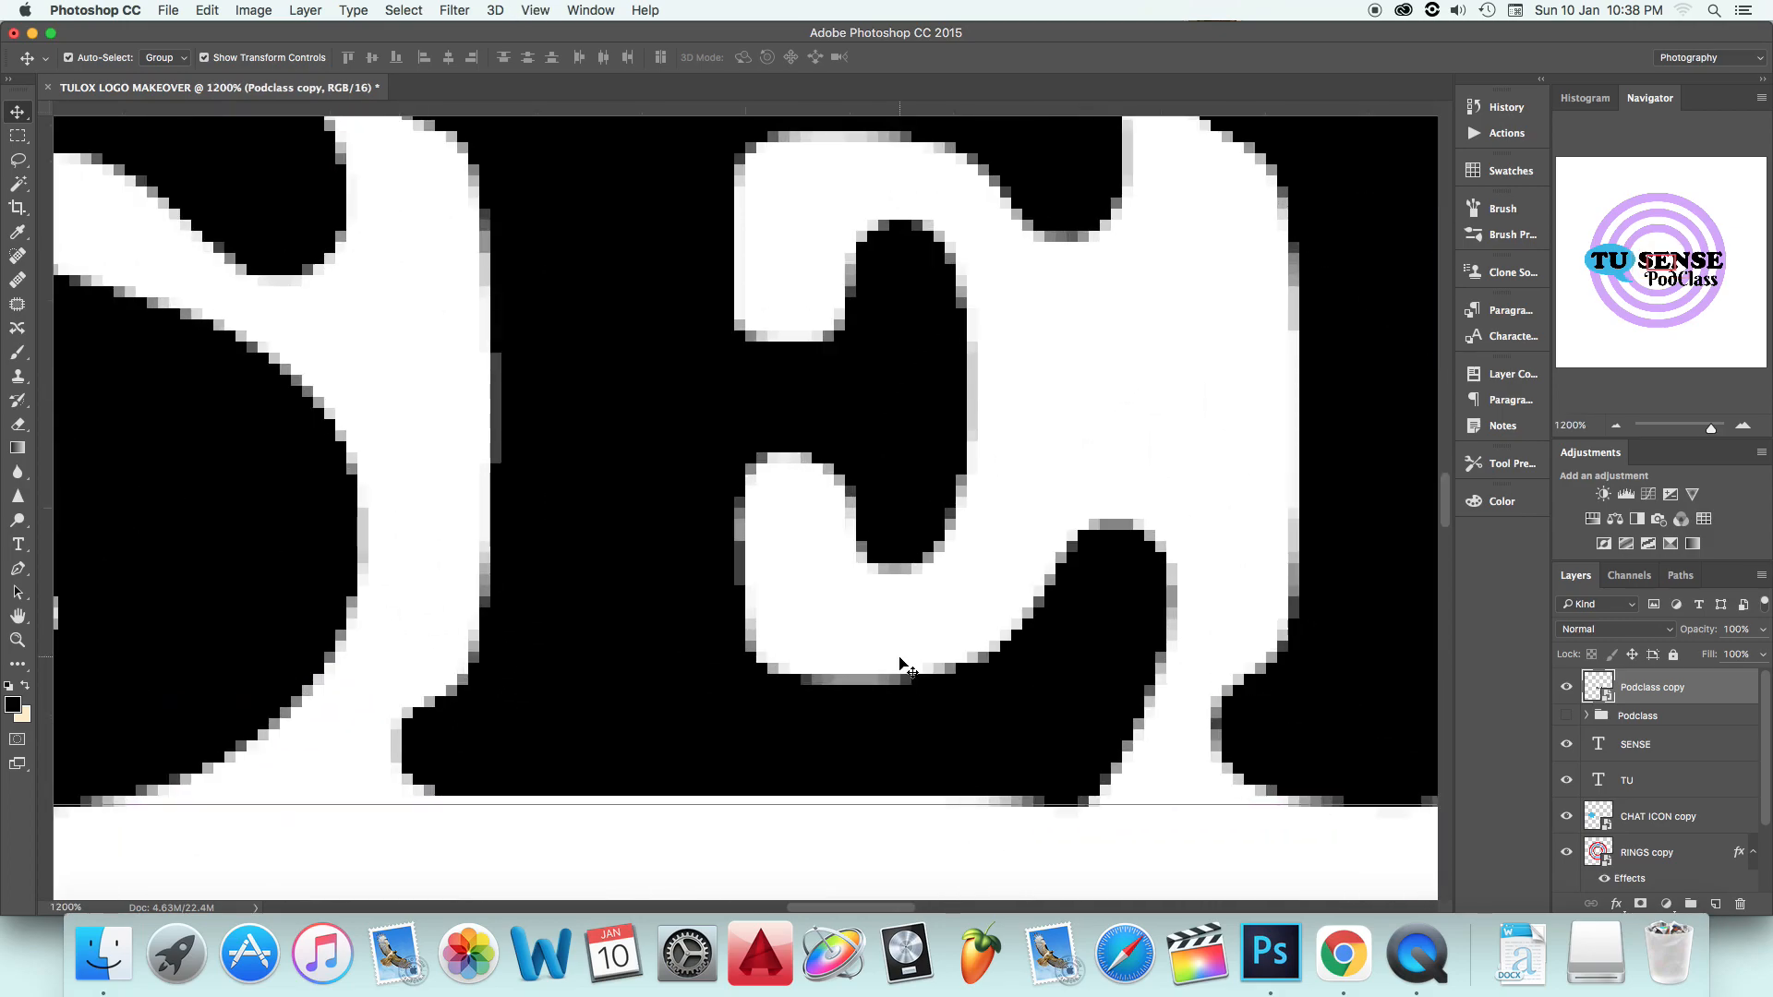
{"action": "key", "text": "super+minus"}
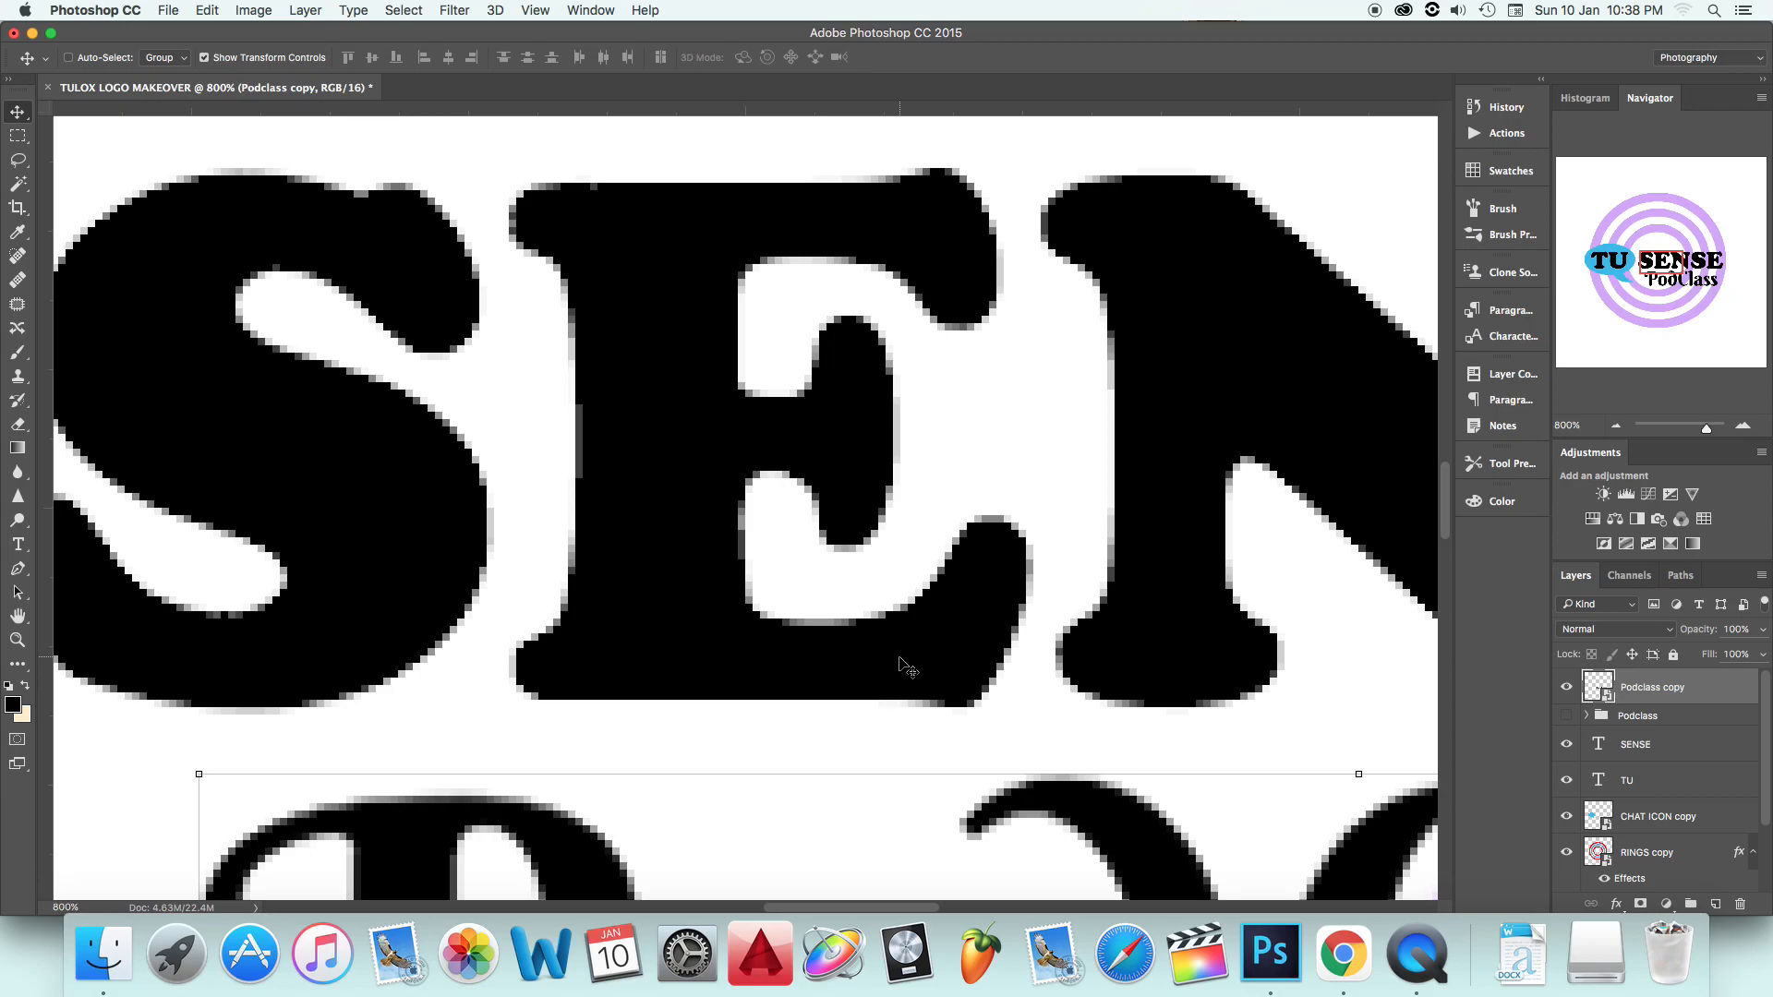
{"action": "key", "text": "super+minus"}
{"action": "key", "text": "super+minus"}
{"action": "key", "text": "super+minus"}
{"action": "key", "text": "super+minus"}
{"action": "key", "text": "super+minus"}
{"action": "key", "text": "super+minus"}
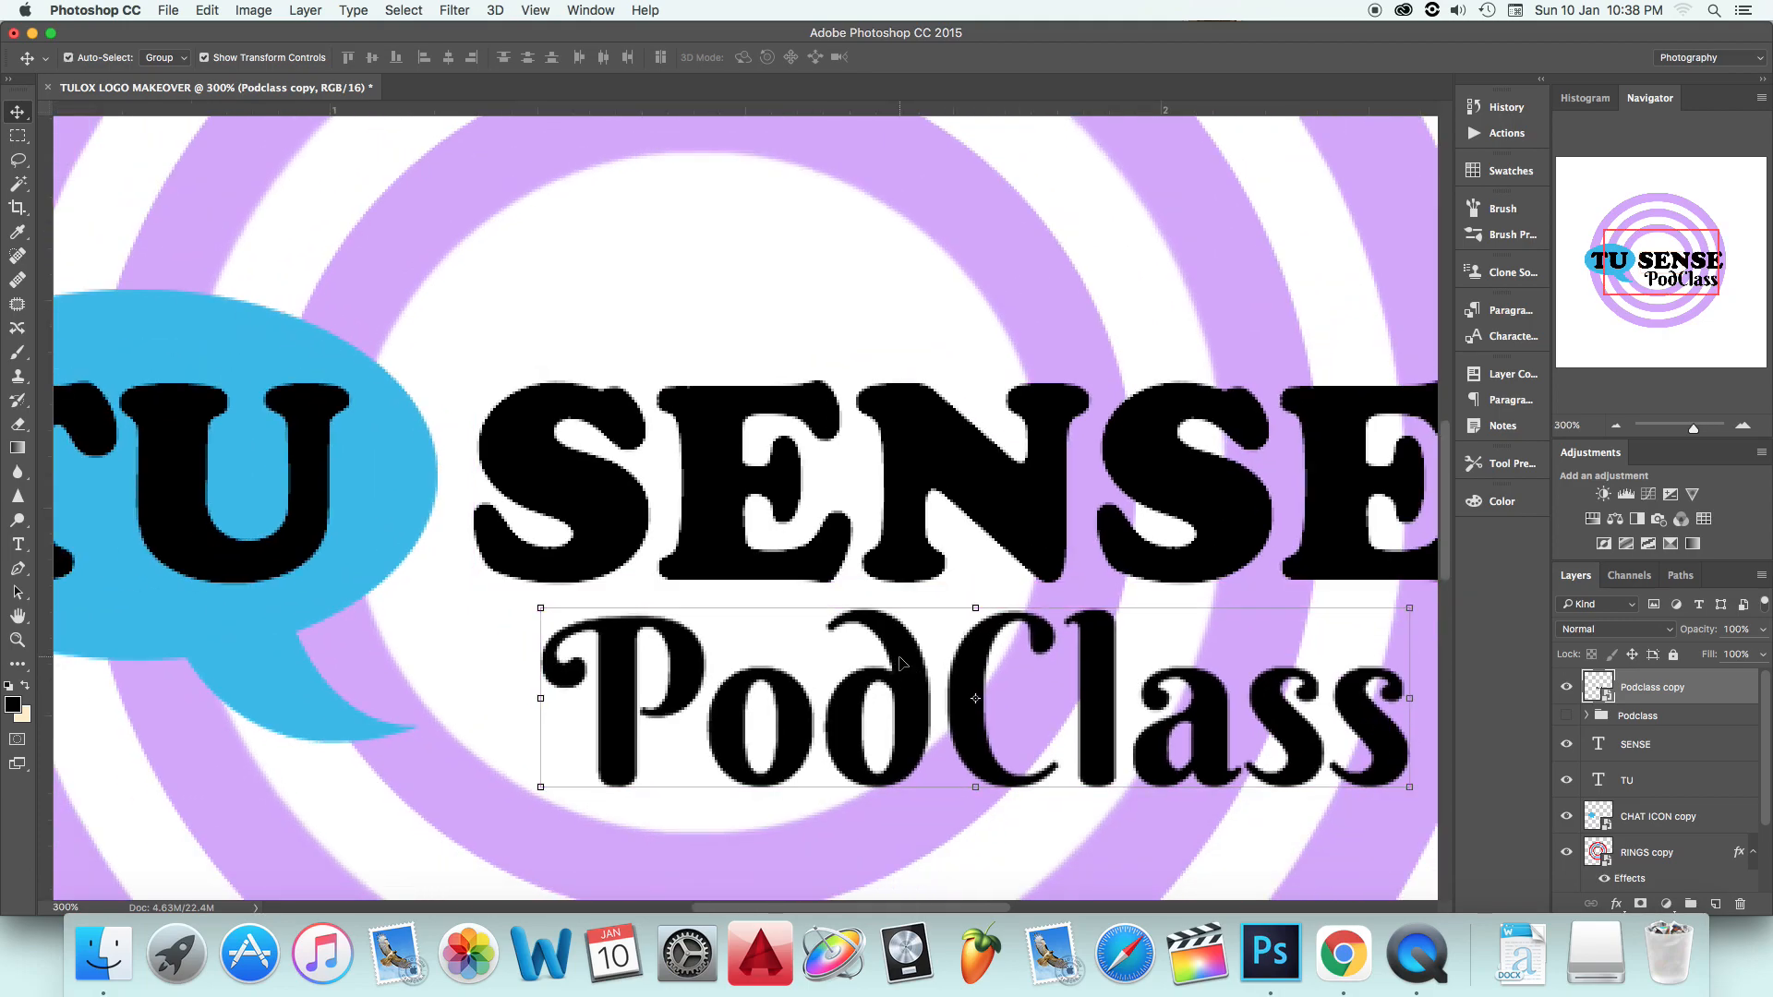
Step: Scale the PodClass smart object down to about 79% width and 81% height and nudge it to the right beneath SENSE
{"action": "key", "text": "super+minus"}
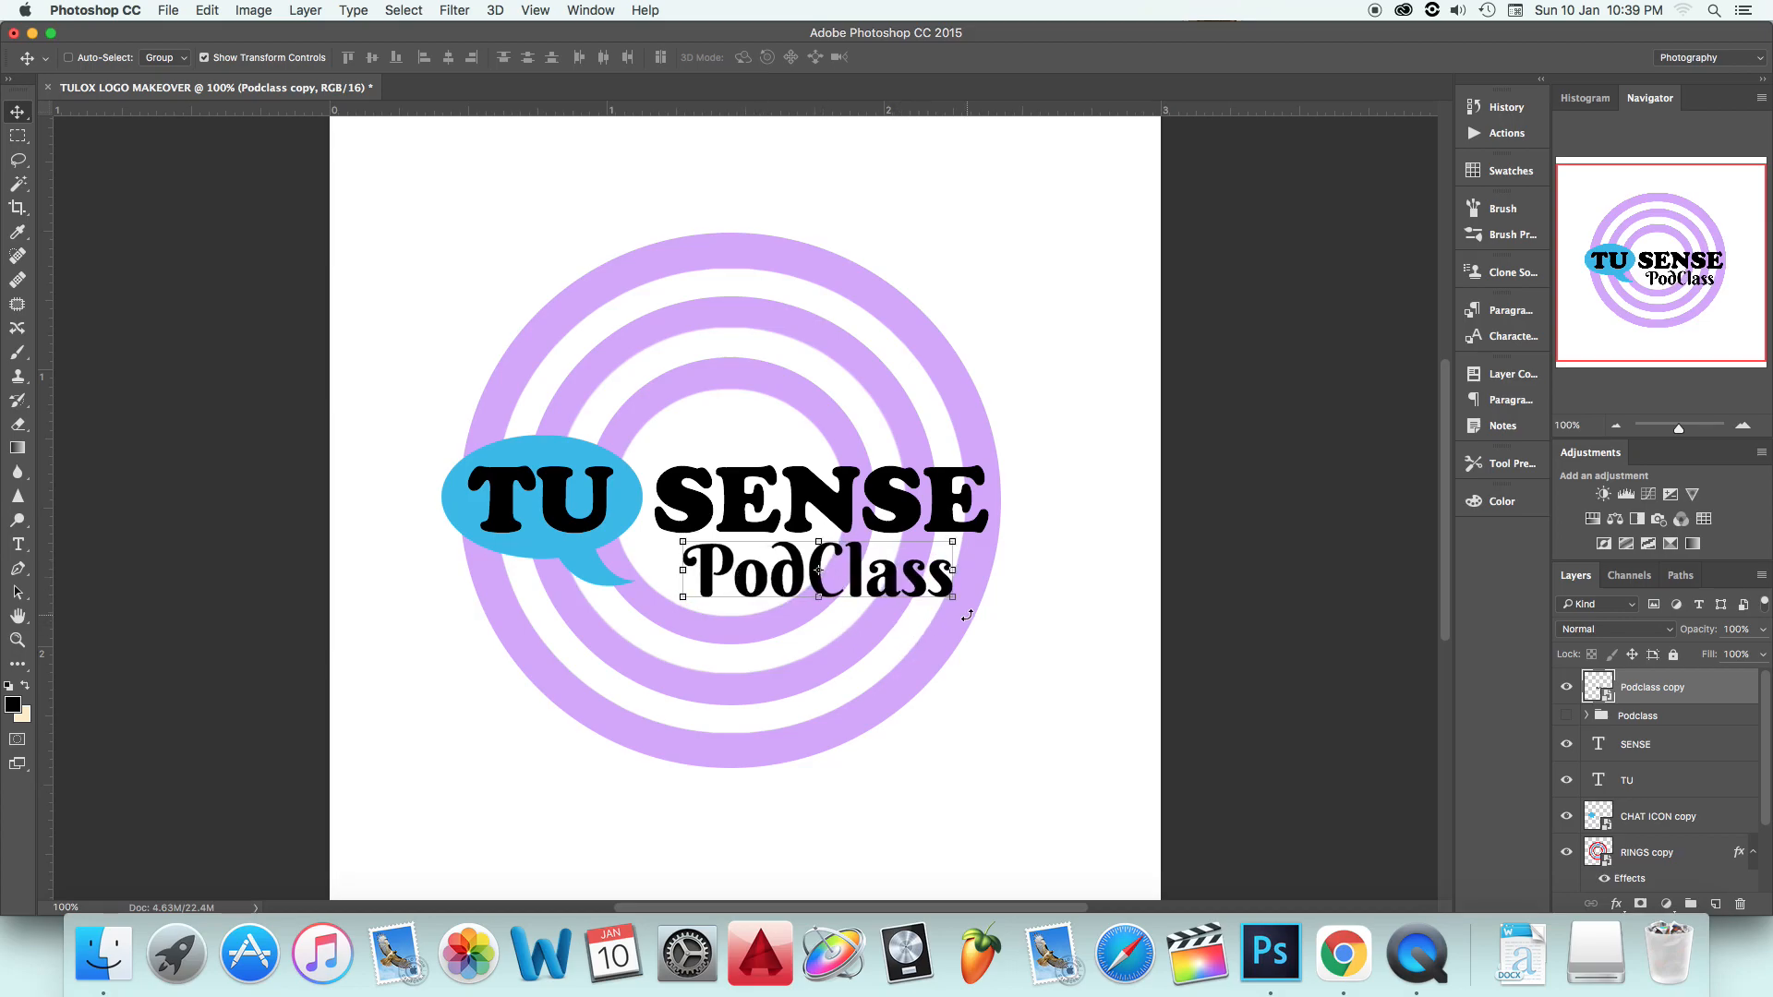
{"action": "left_click_drag", "start_coordinate": [951, 594], "coordinate": [935, 589]}
{"action": "key", "text": "Right"}
{"action": "key", "text": "Right"}
{"action": "key", "text": "Right"}
{"action": "key", "text": "Right"}
{"action": "key", "text": "Right"}
{"action": "key", "text": "Right"}
{"action": "key", "text": "Right"}
{"action": "key", "text": "Right"}
{"action": "key", "text": "Right"}
{"action": "key", "text": "Up"}
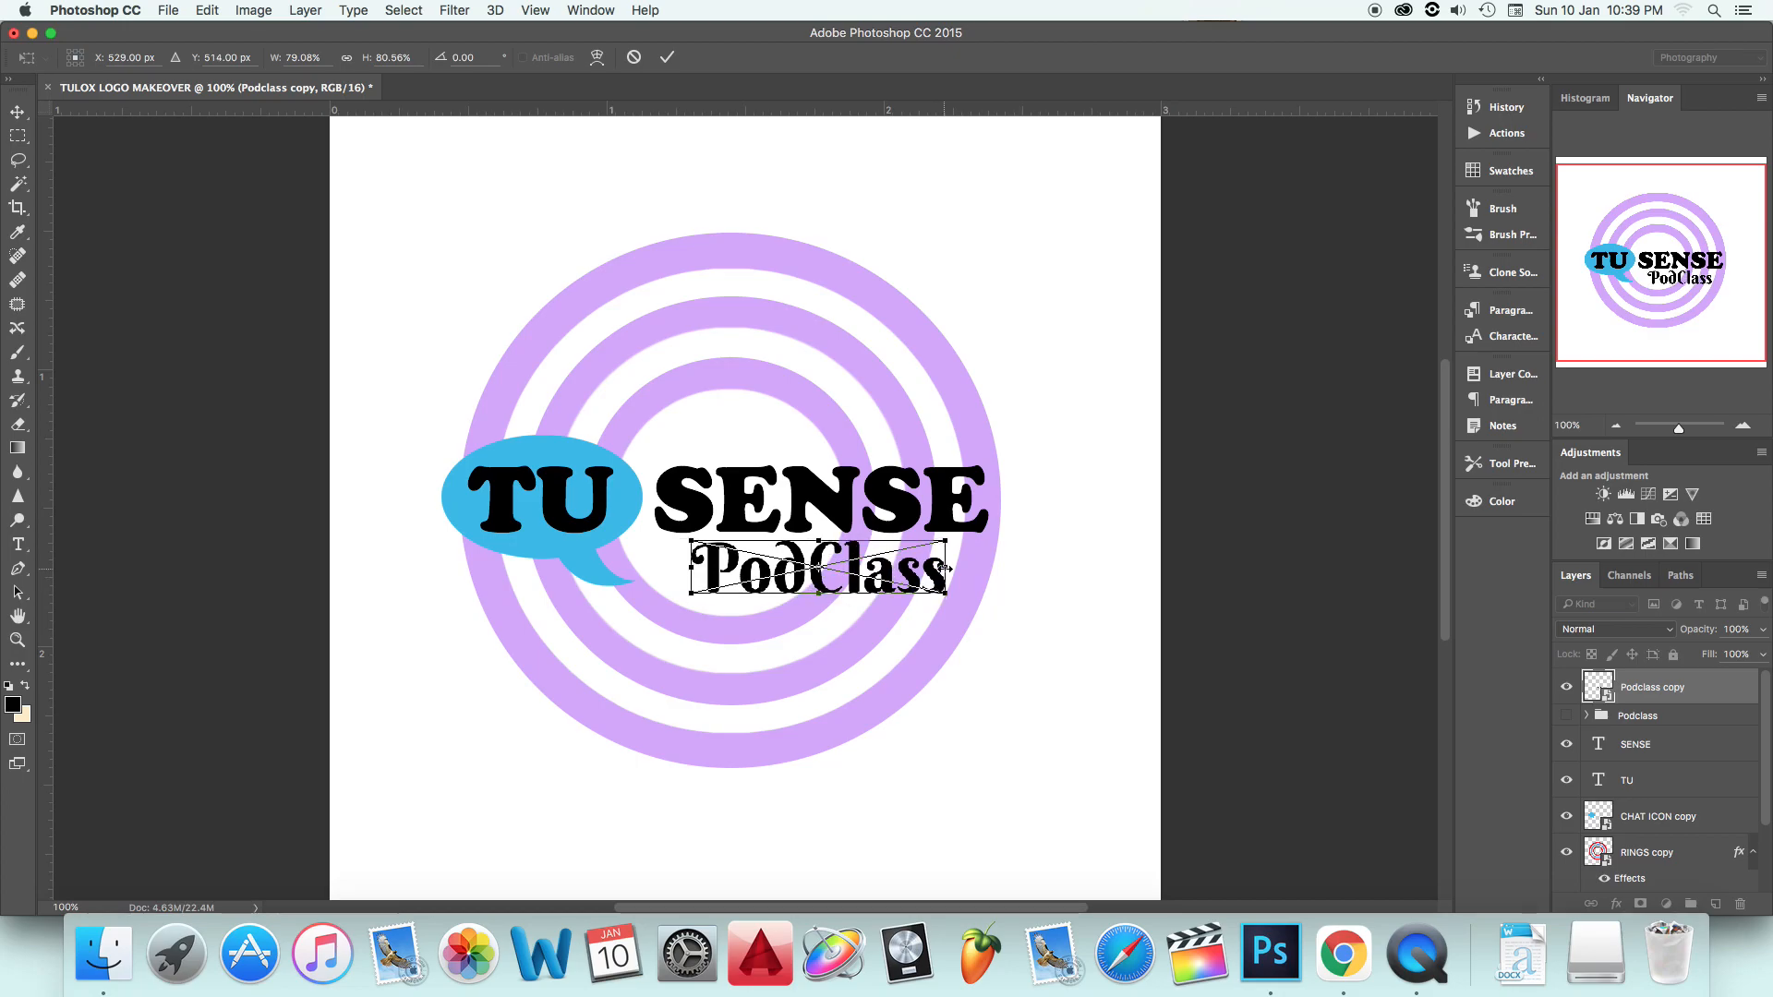
Step: Stretch the PodClass lettering slightly wider, shift it a little left to sit evenly beneath SENSE, and apply the transform
{"action": "left_click_drag", "start_coordinate": [944, 567], "coordinate": [972, 564]}
{"action": "left_click_drag", "start_coordinate": [763, 565], "coordinate": [751, 567]}
{"action": "key", "text": "Return"}
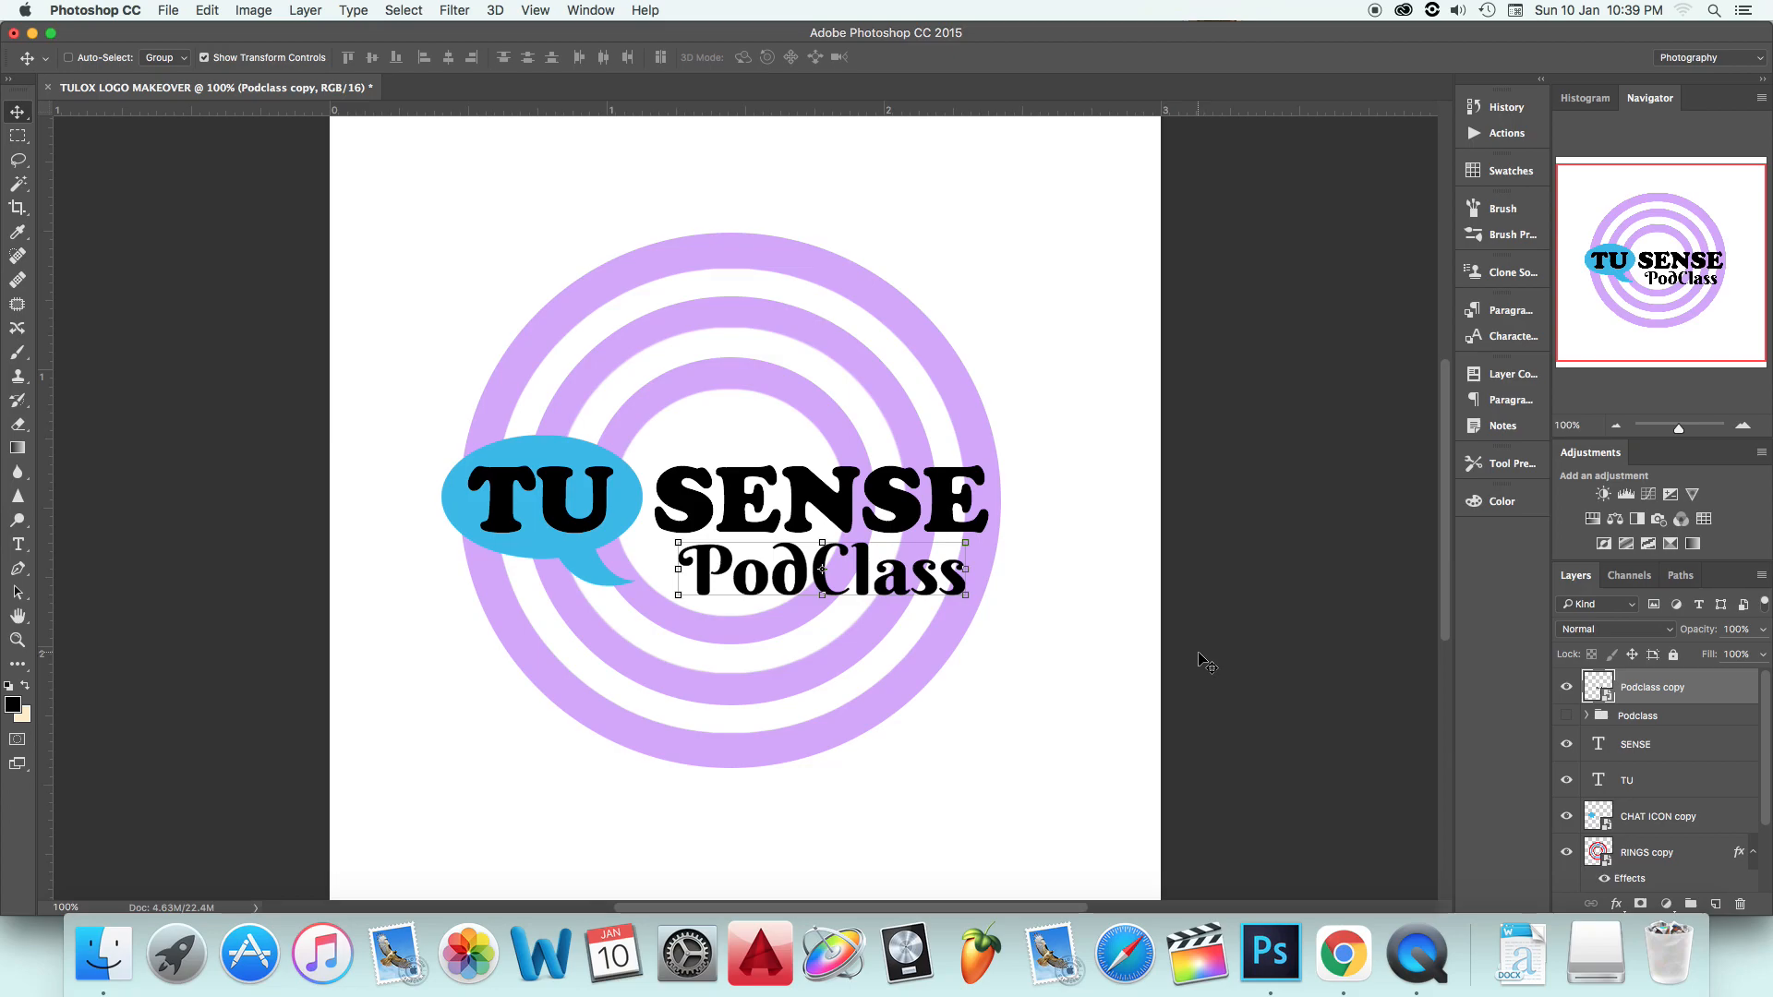
Step: Add the text "My" in Berkshire Swash Regular at 22 pt near the lower edge of the rings
{"action": "mouse_move", "coordinate": [1448, 573]}
{"action": "left_mouse_down"}
{"action": "mouse_move", "coordinate": [1447, 534]}
{"action": "mouse_move", "coordinate": [1447, 590]}
{"action": "mouse_move", "coordinate": [1447, 570]}
{"action": "left_mouse_up"}
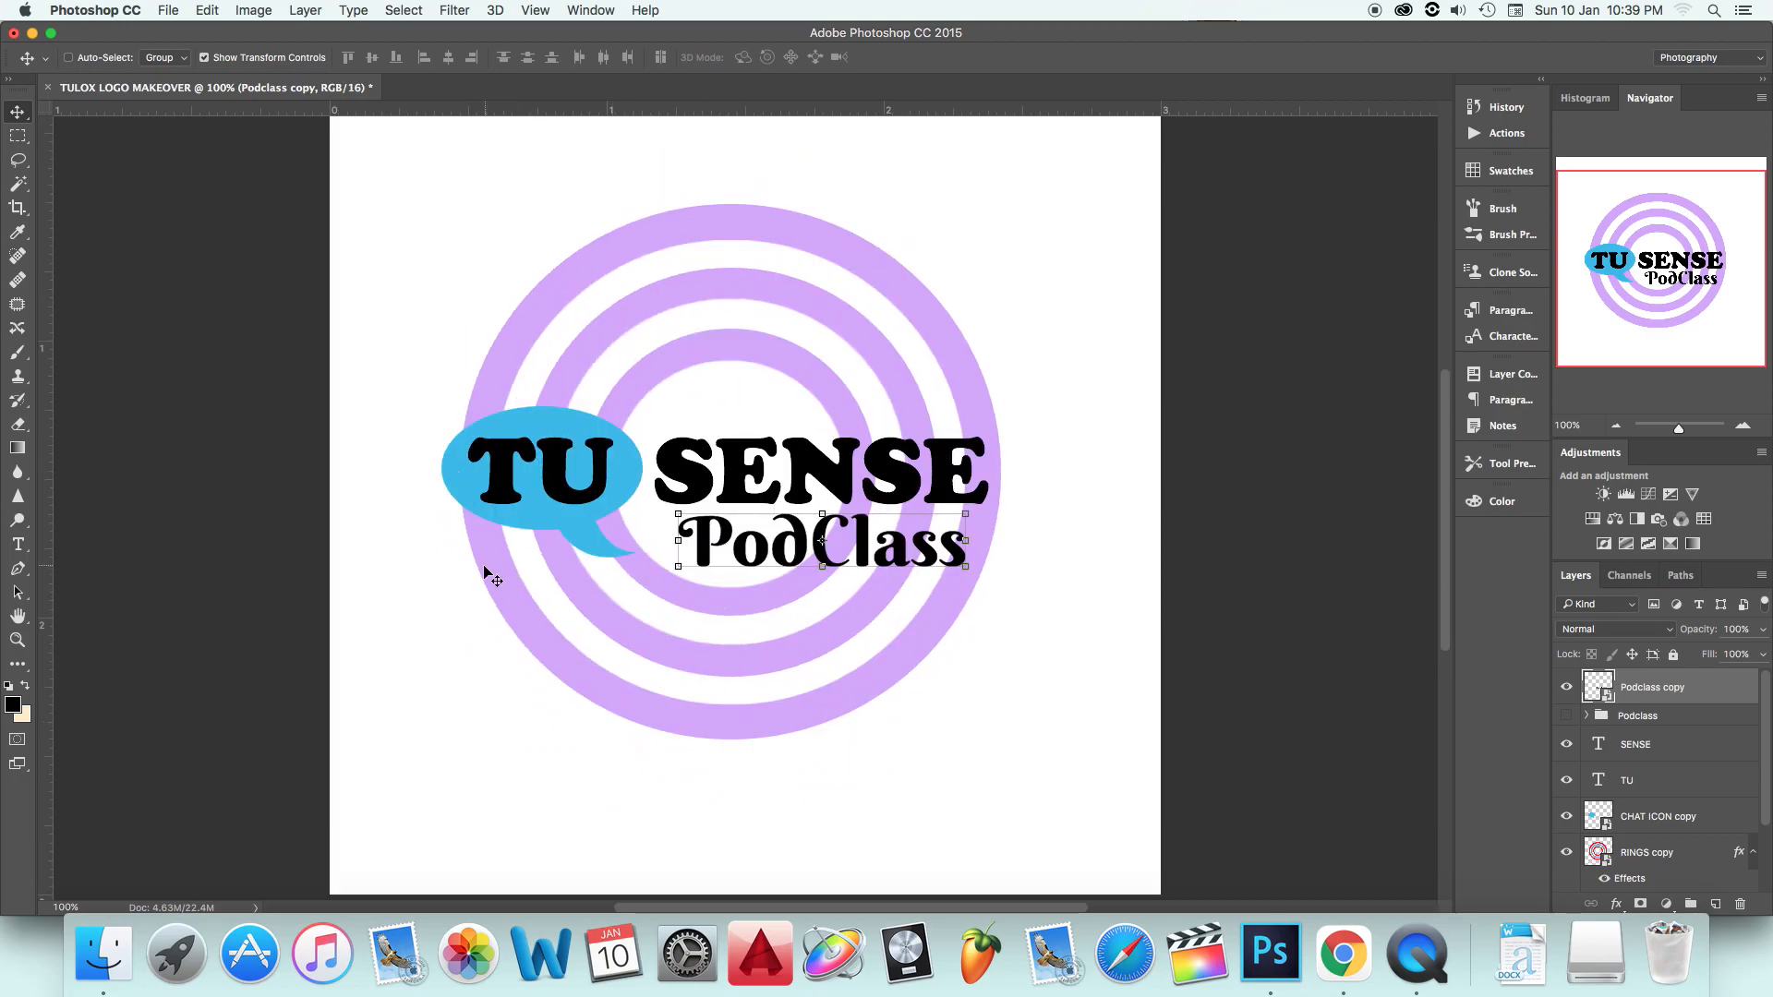
{"action": "left_click", "coordinate": [17, 545]}
{"action": "left_click", "coordinate": [522, 781]}
{"action": "type", "text": "My"}
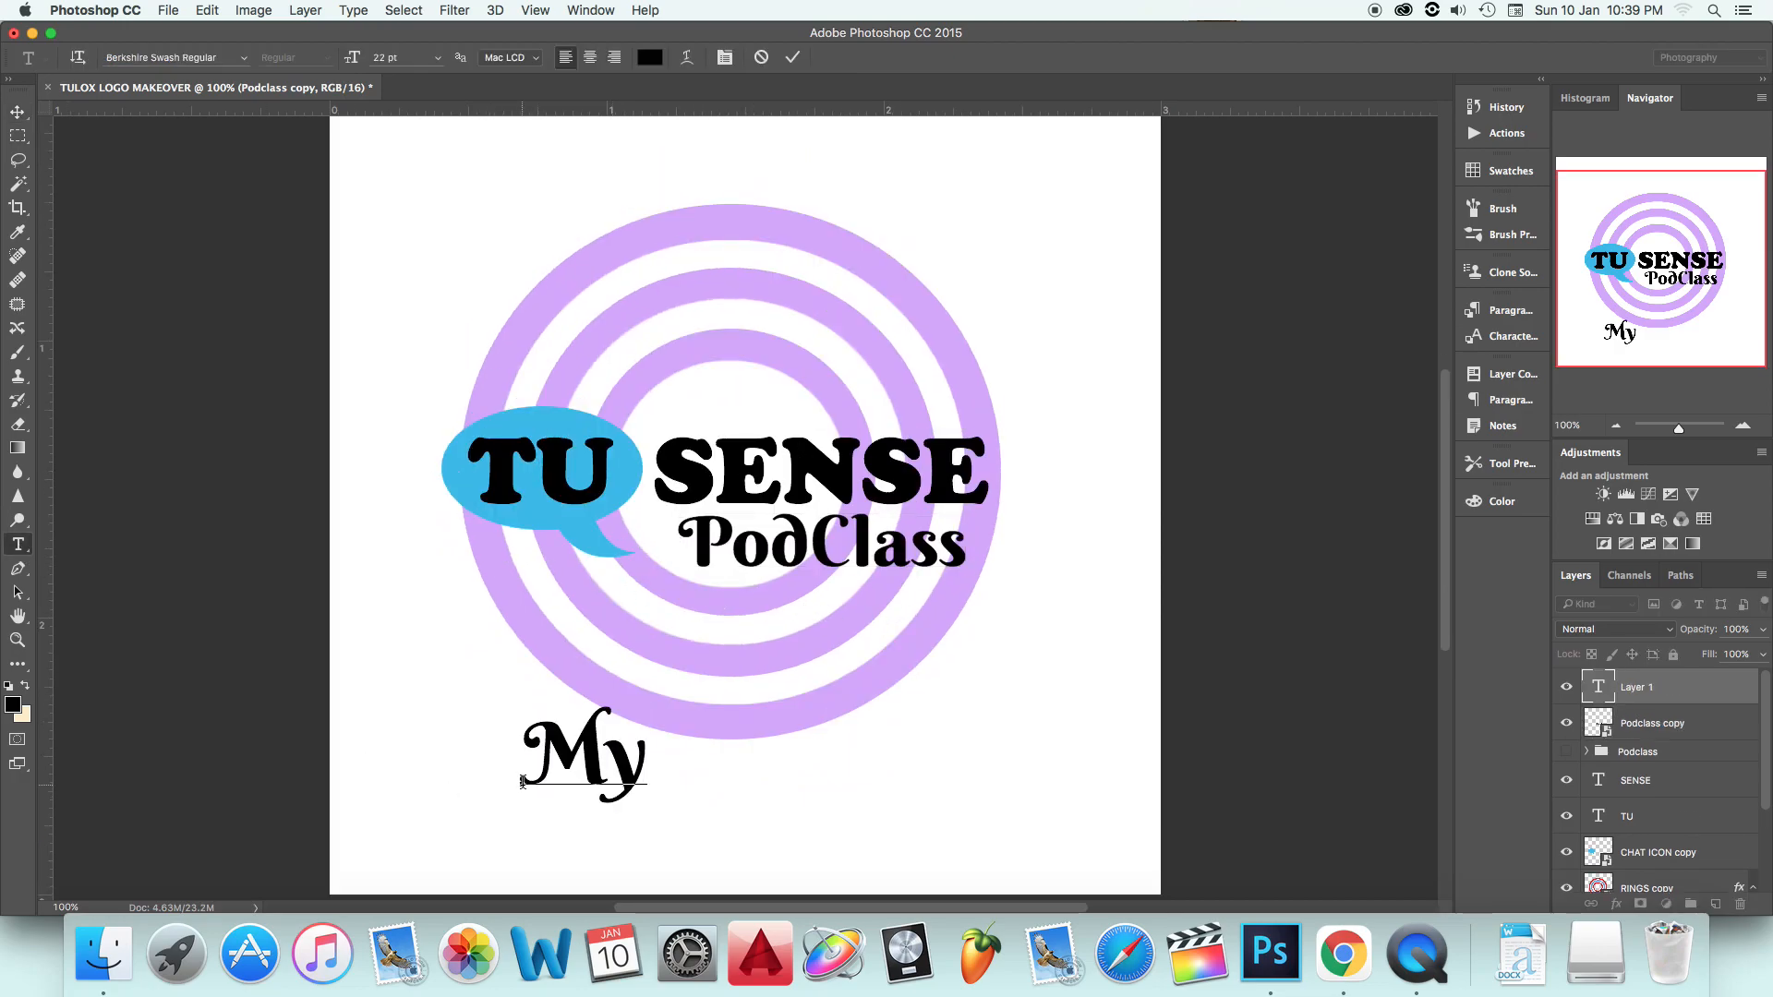
{"action": "key", "text": "super+Return"}
Step: Move the "My" text to the blank area left of the chat bubble and hide its layer
{"action": "left_click", "coordinate": [18, 112]}
{"action": "left_click_drag", "start_coordinate": [567, 736], "coordinate": [391, 453]}
{"action": "left_click", "coordinate": [1566, 689]}
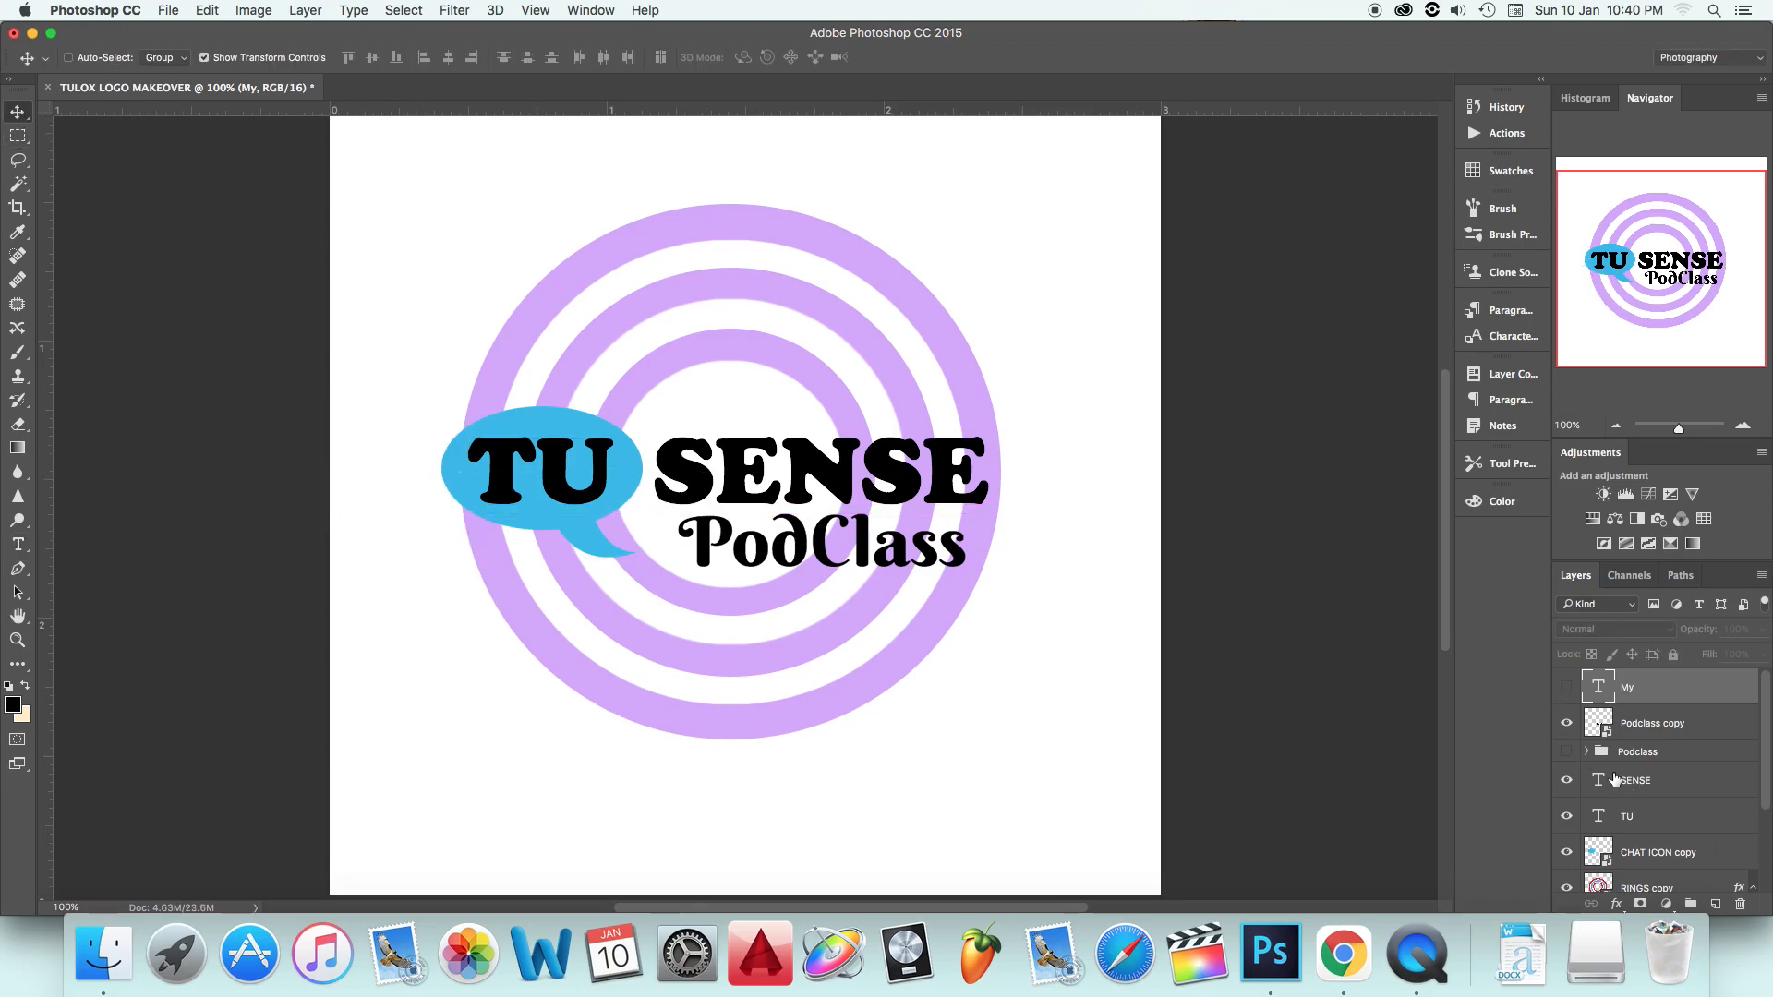
Step: Select the blue chat bubble shape on the CHAT ICON copy layer with the Magic Wand
{"action": "scroll", "coordinate": [1766, 821], "scroll_direction": "down", "scroll_amount": 2}
{"action": "left_click", "coordinate": [1652, 787]}
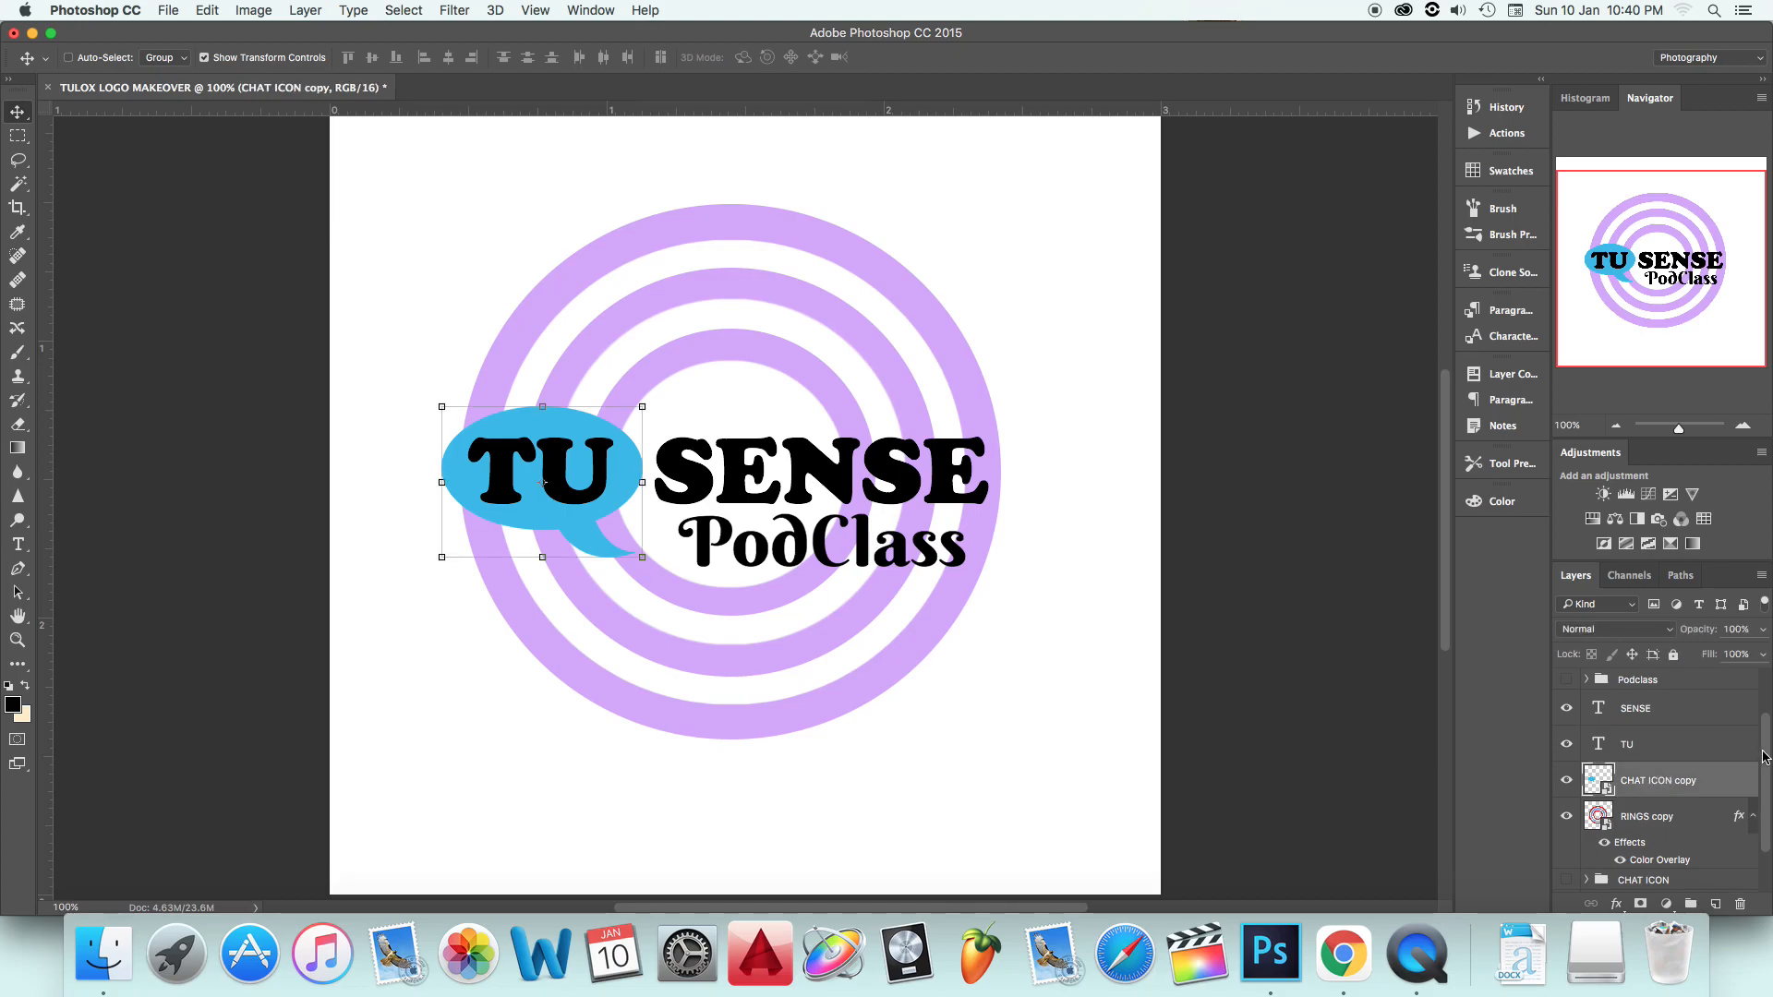
{"action": "left_click_drag", "start_coordinate": [1653, 560], "coordinate": [1657, 394]}
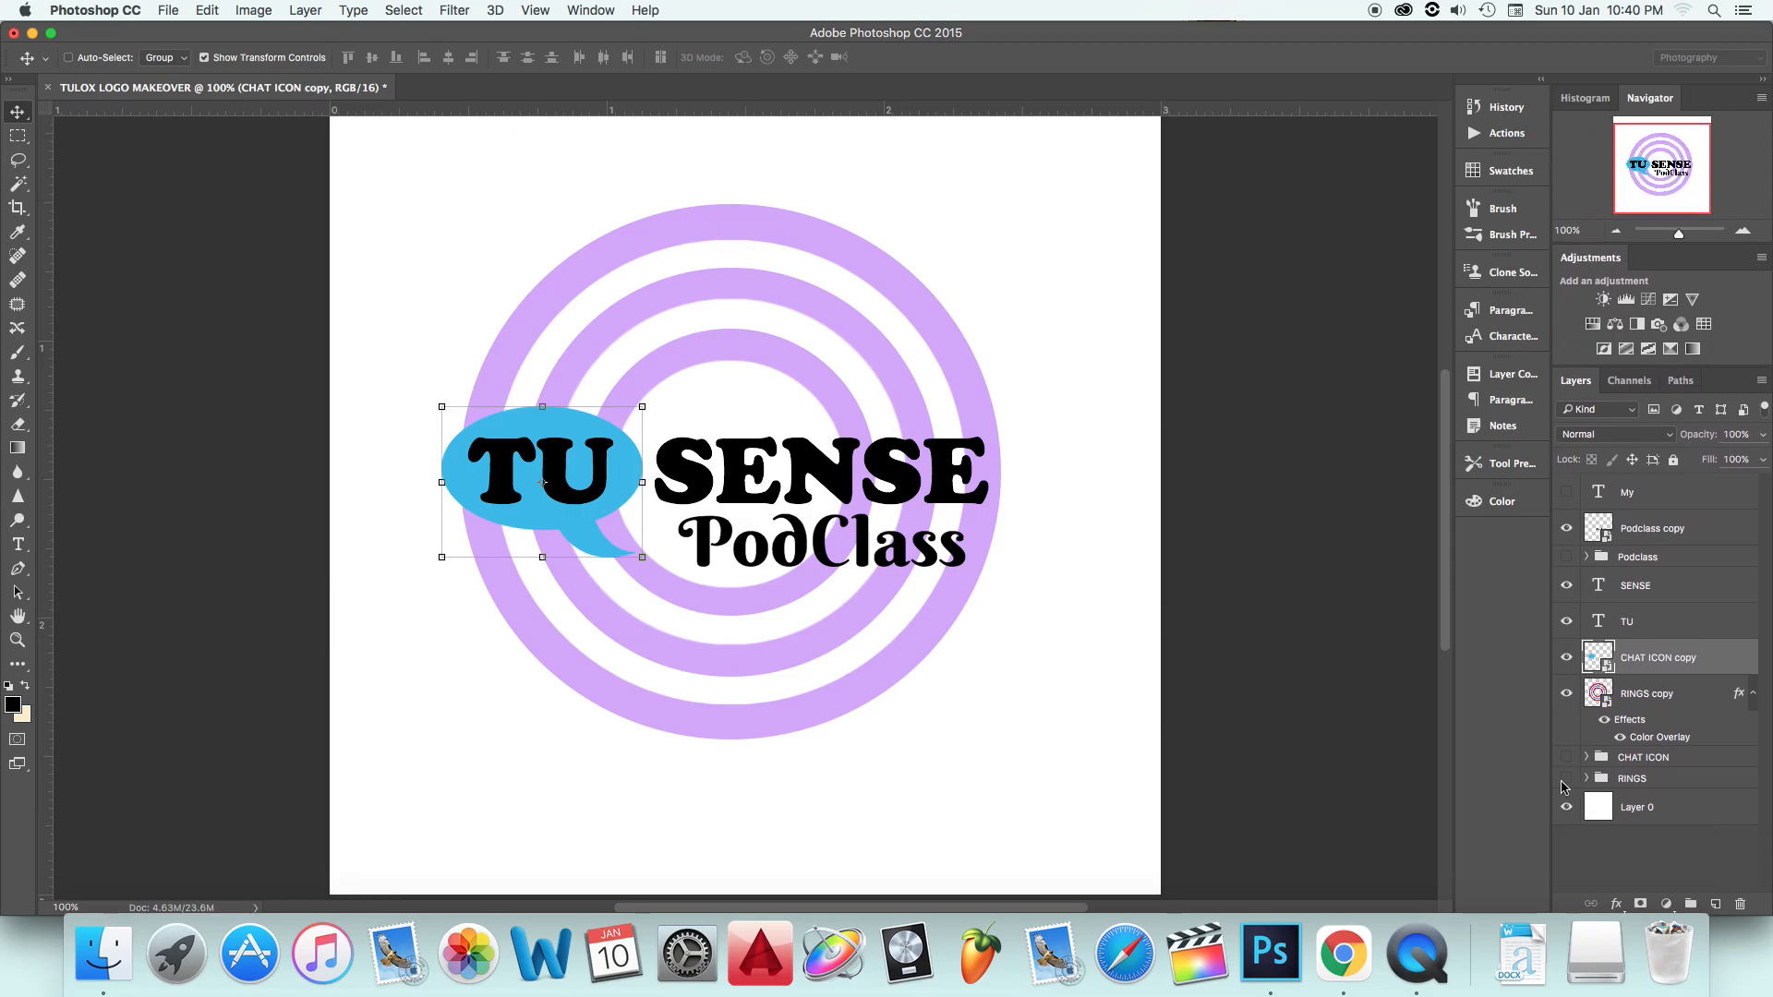
{"action": "left_click", "coordinate": [19, 183]}
{"action": "right_click", "coordinate": [25, 192]}
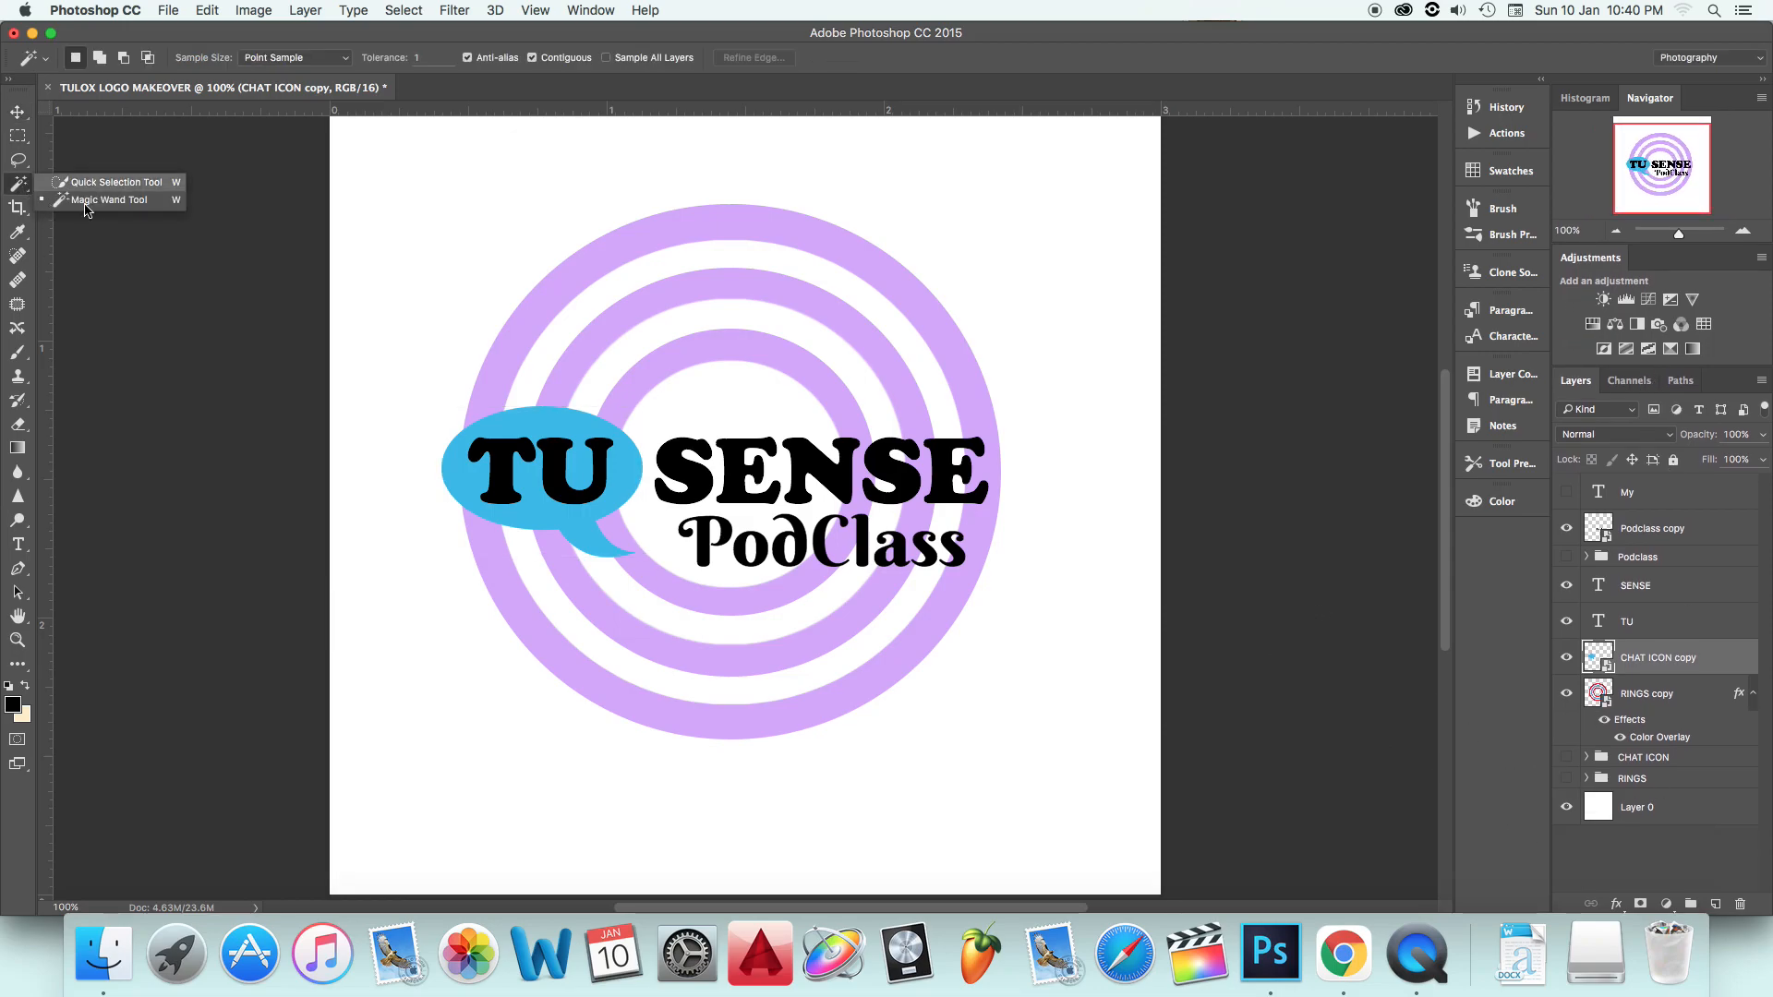
{"action": "left_click", "coordinate": [126, 201]}
{"action": "left_click", "coordinate": [558, 423]}
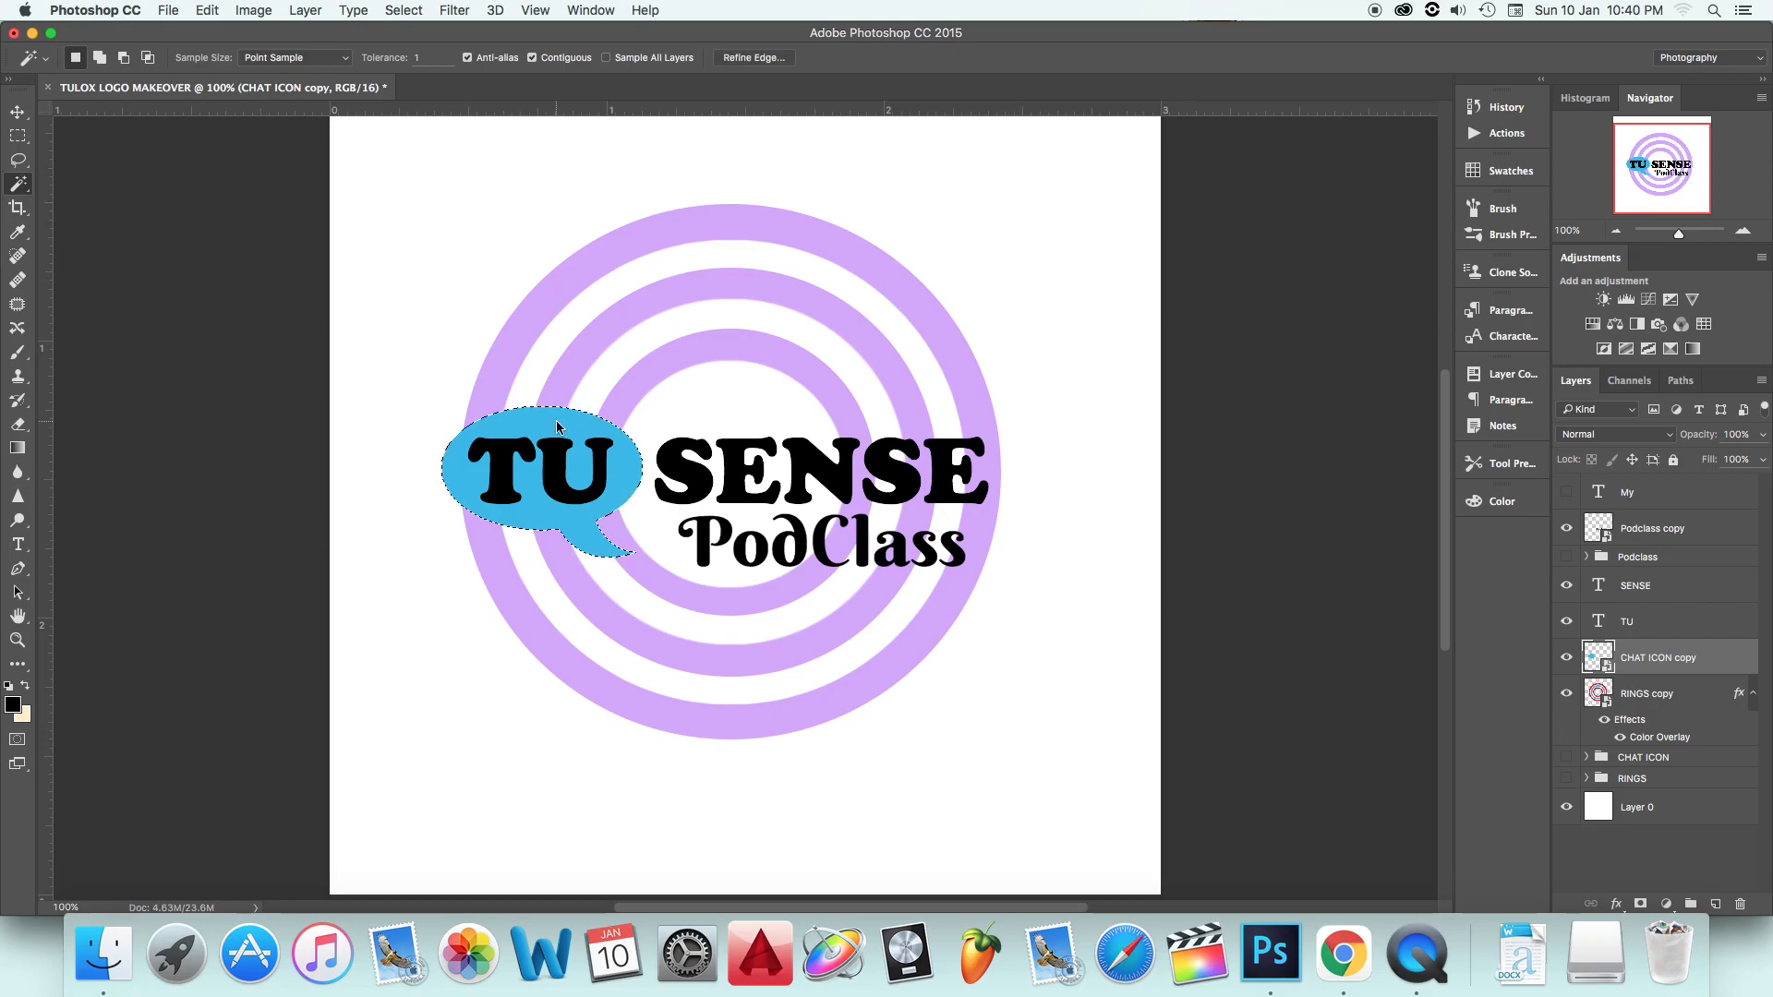
Step: Expand the chat bubble selection by 10 pixels
{"action": "left_click", "coordinate": [402, 10]}
{"action": "mouse_move", "coordinate": [517, 259]}
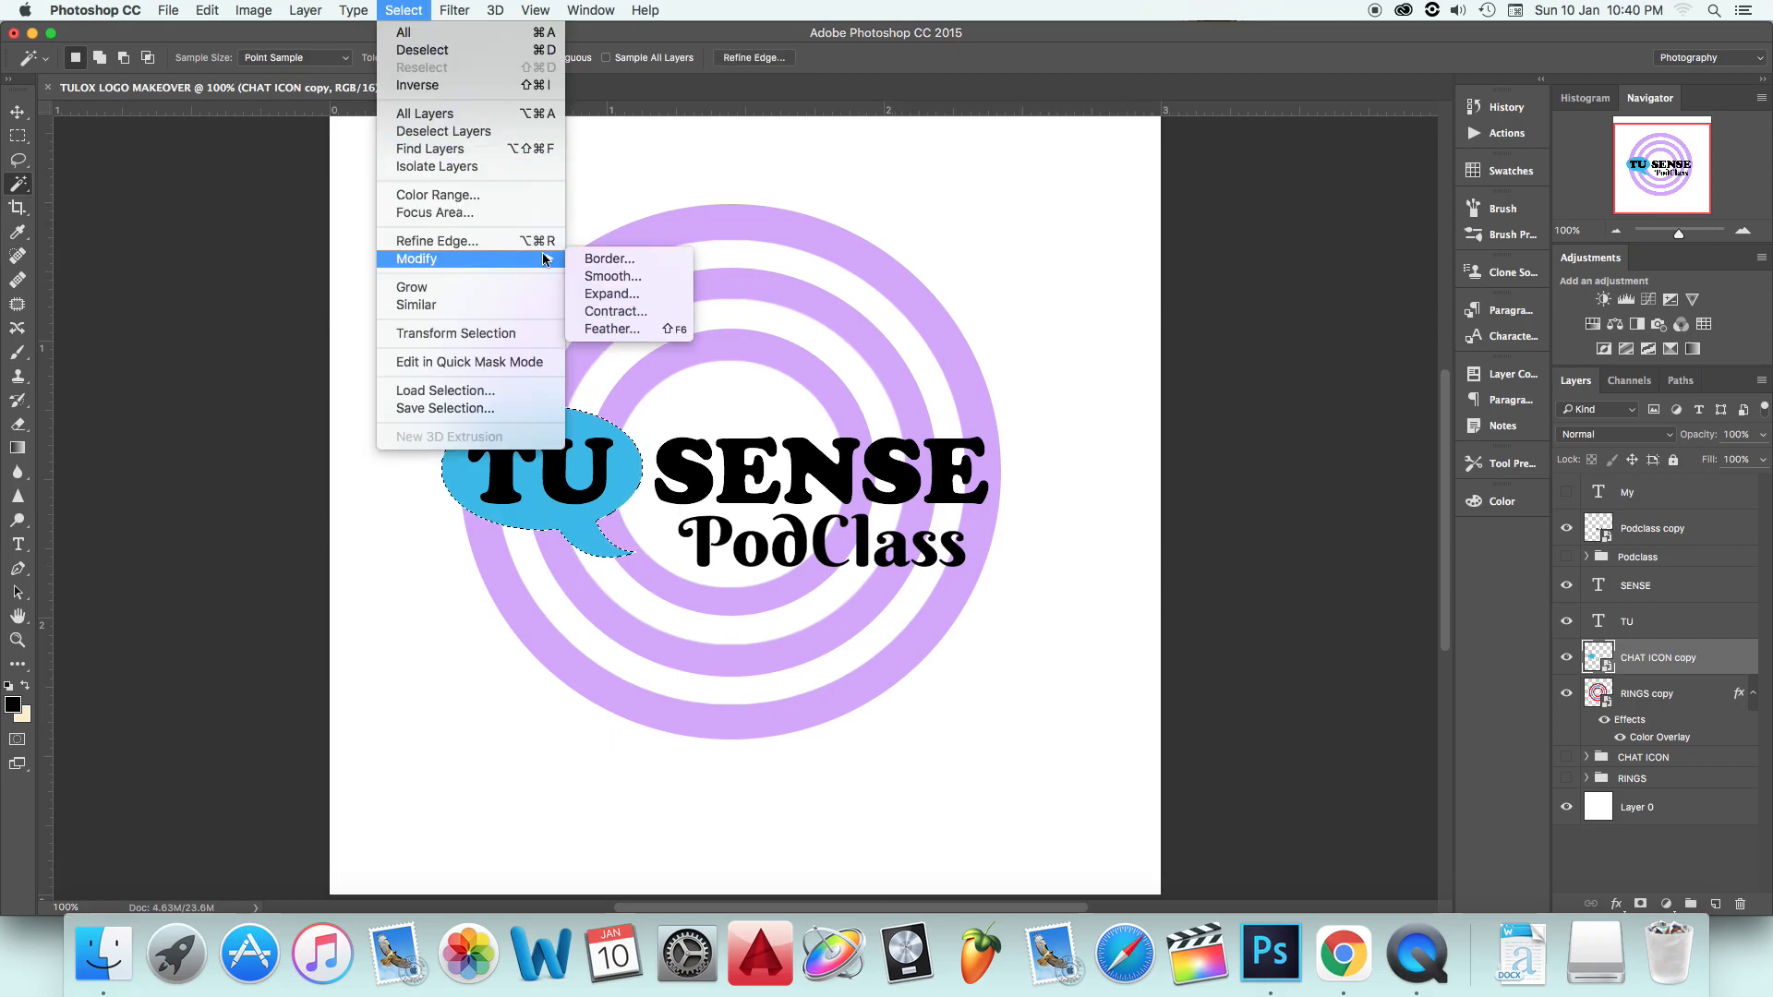
{"action": "left_click", "coordinate": [625, 296]}
{"action": "double_click", "coordinate": [841, 435]}
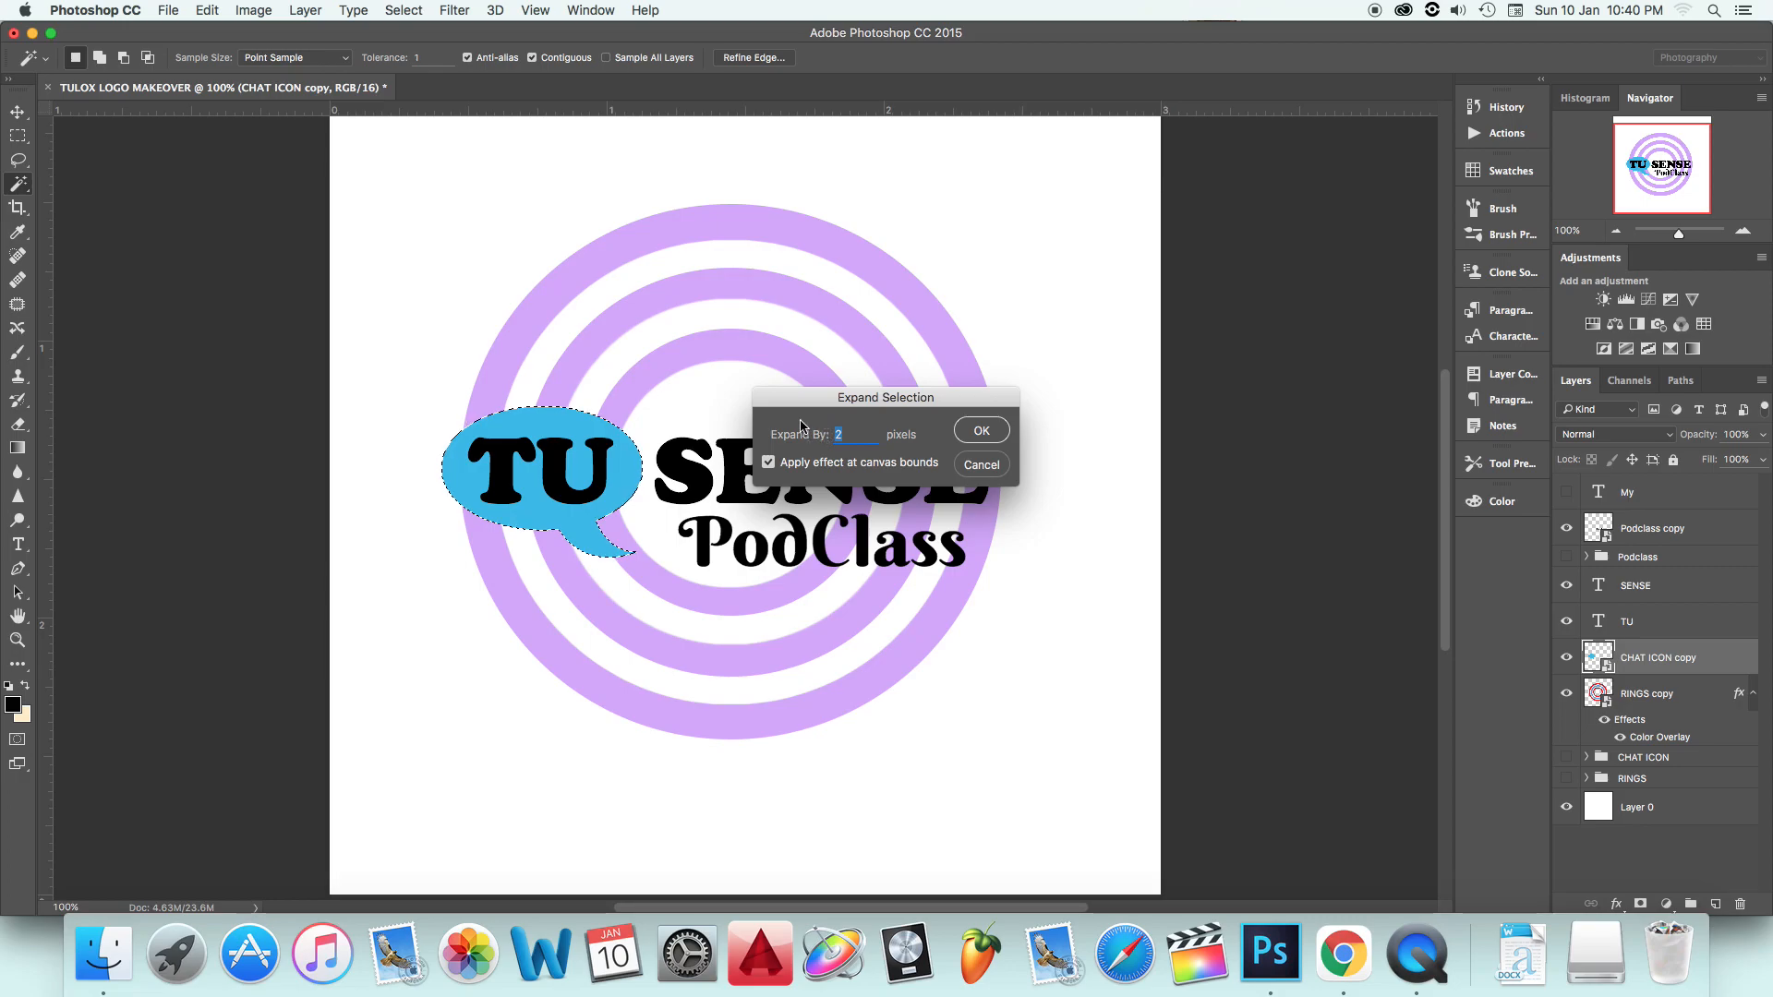
{"action": "type", "text": "10"}
{"action": "left_click", "coordinate": [965, 429]}
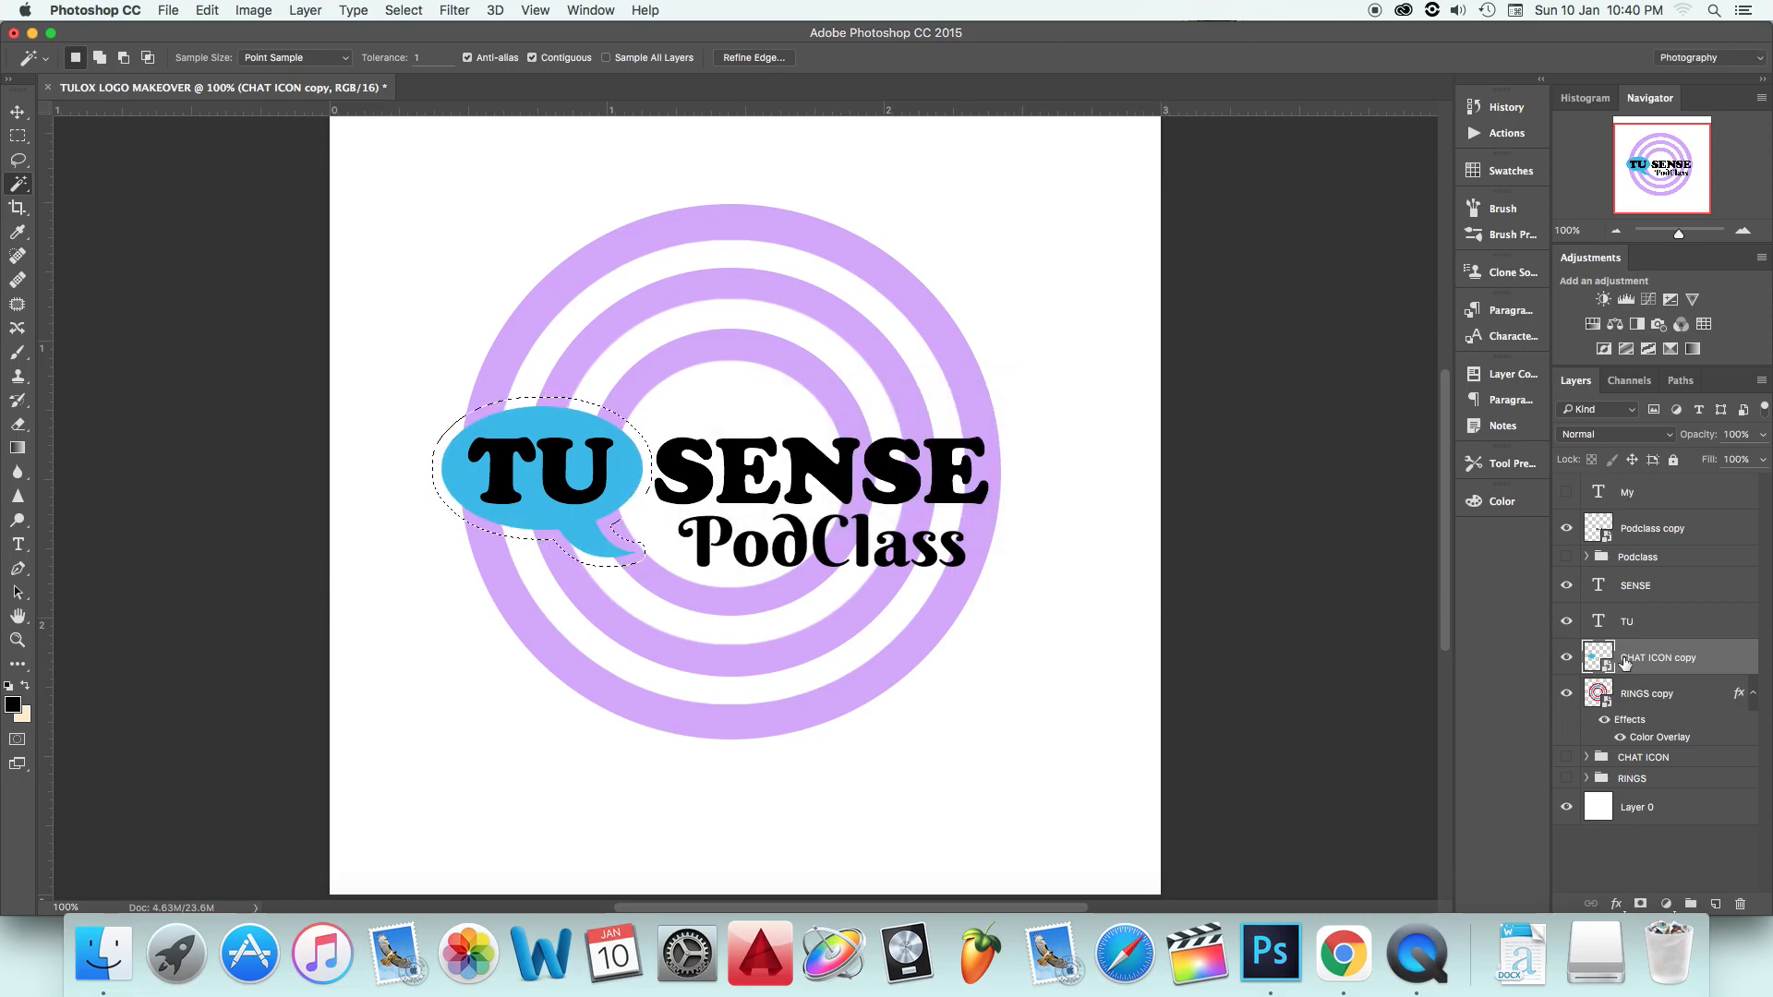
Step: Refine the bubble selection's edge with Smooth 7, Feather 1.7 px, Contrast 31% and Shift Edge 1%
{"action": "left_click", "coordinate": [753, 58]}
{"action": "key", "text": "super+equal"}
{"action": "key", "text": "super+equal"}
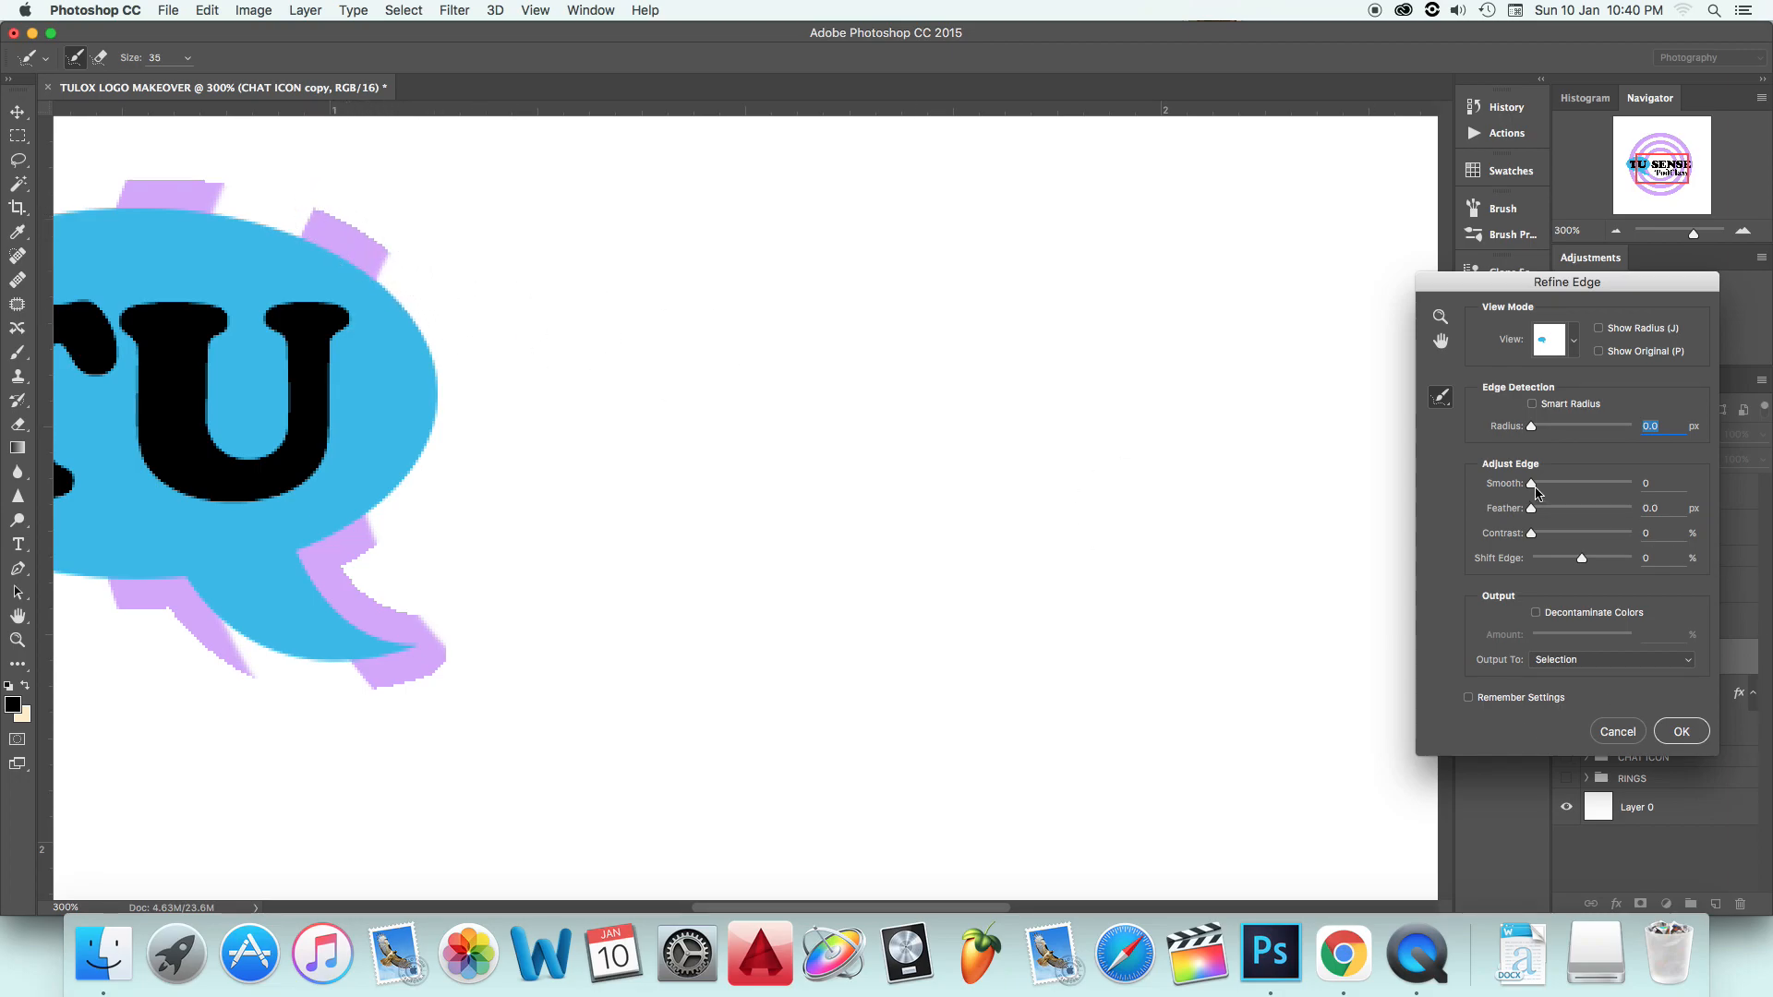
{"action": "left_click_drag", "start_coordinate": [1532, 486], "coordinate": [1540, 510]}
{"action": "left_click_drag", "start_coordinate": [1659, 483], "coordinate": [1617, 478]}
{"action": "type", "text": "7"}
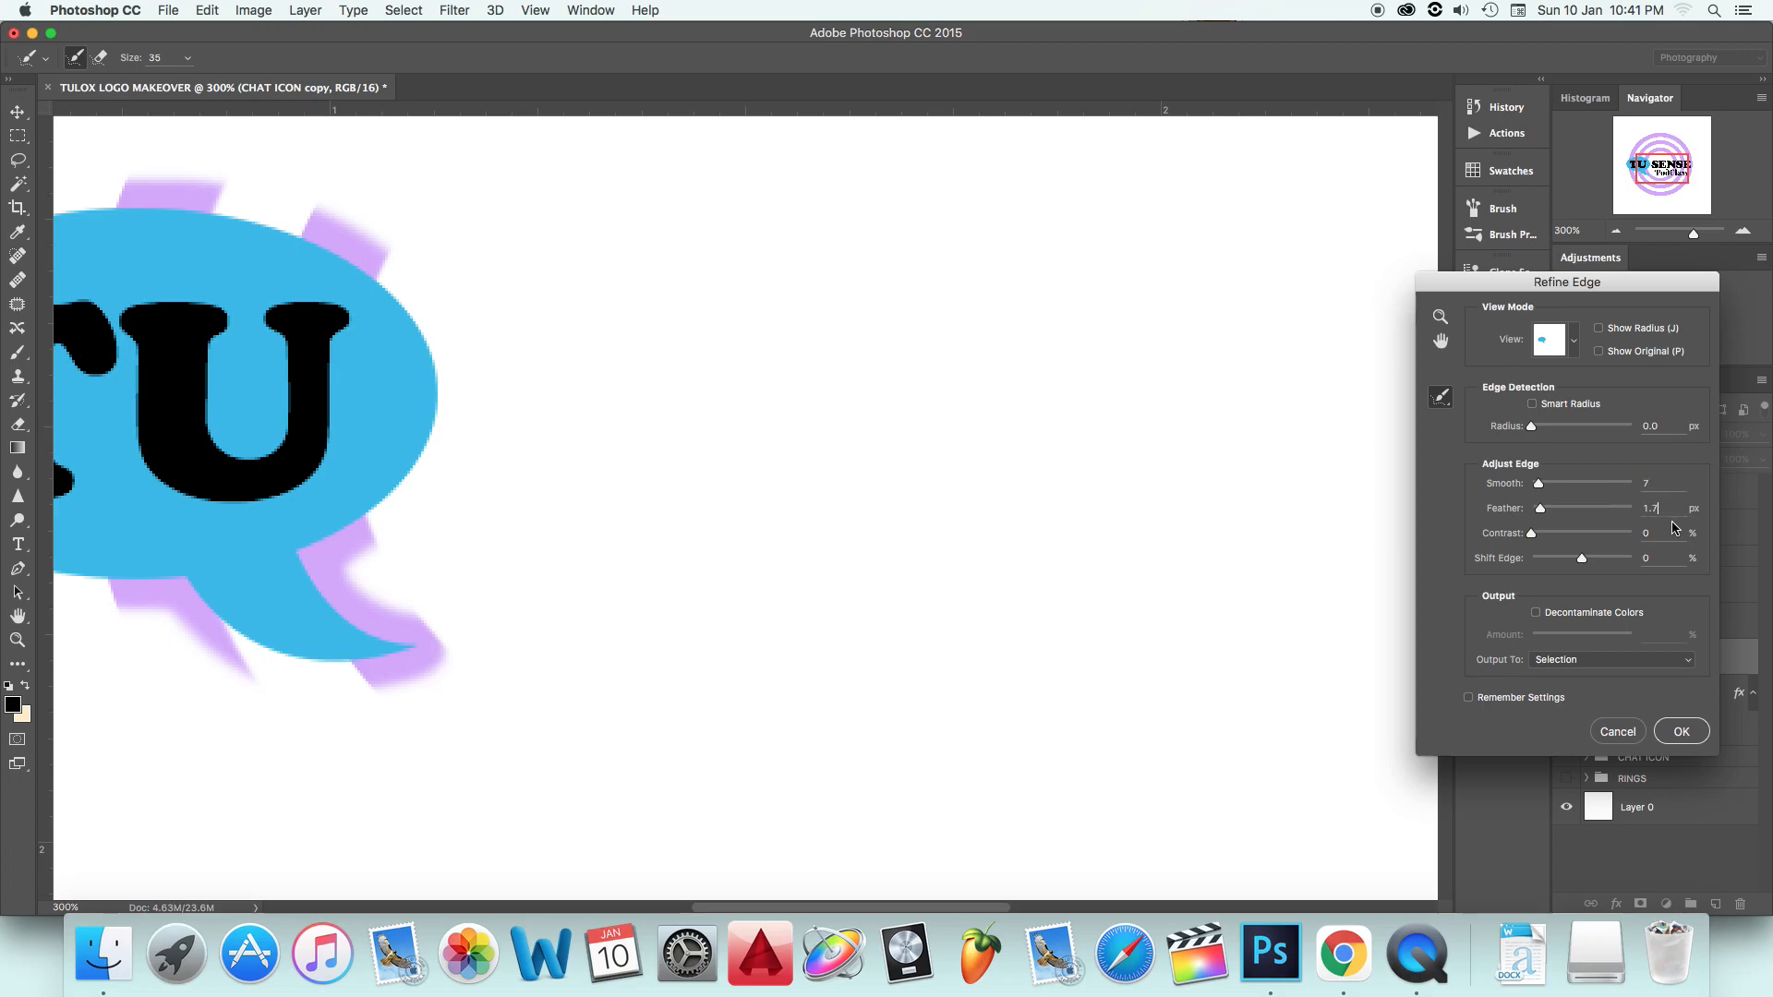
{"action": "type", "text": "31"}
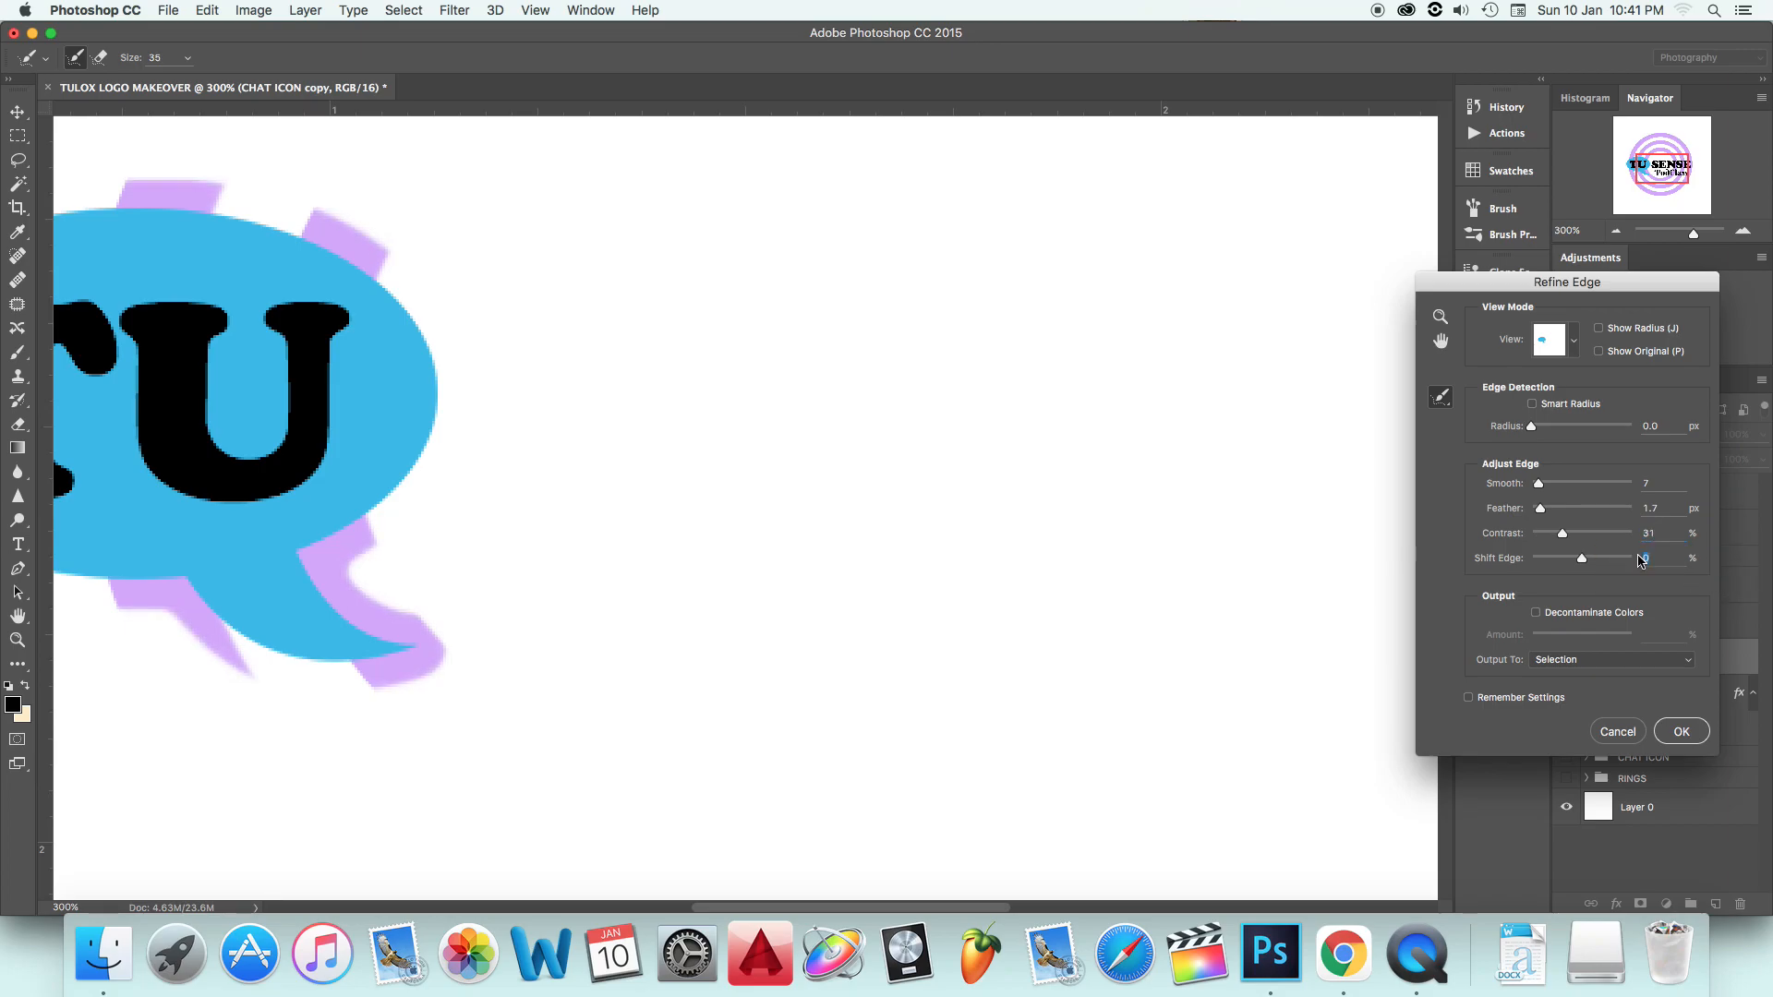
{"action": "type", "text": "1"}
{"action": "left_click", "coordinate": [1680, 731]}
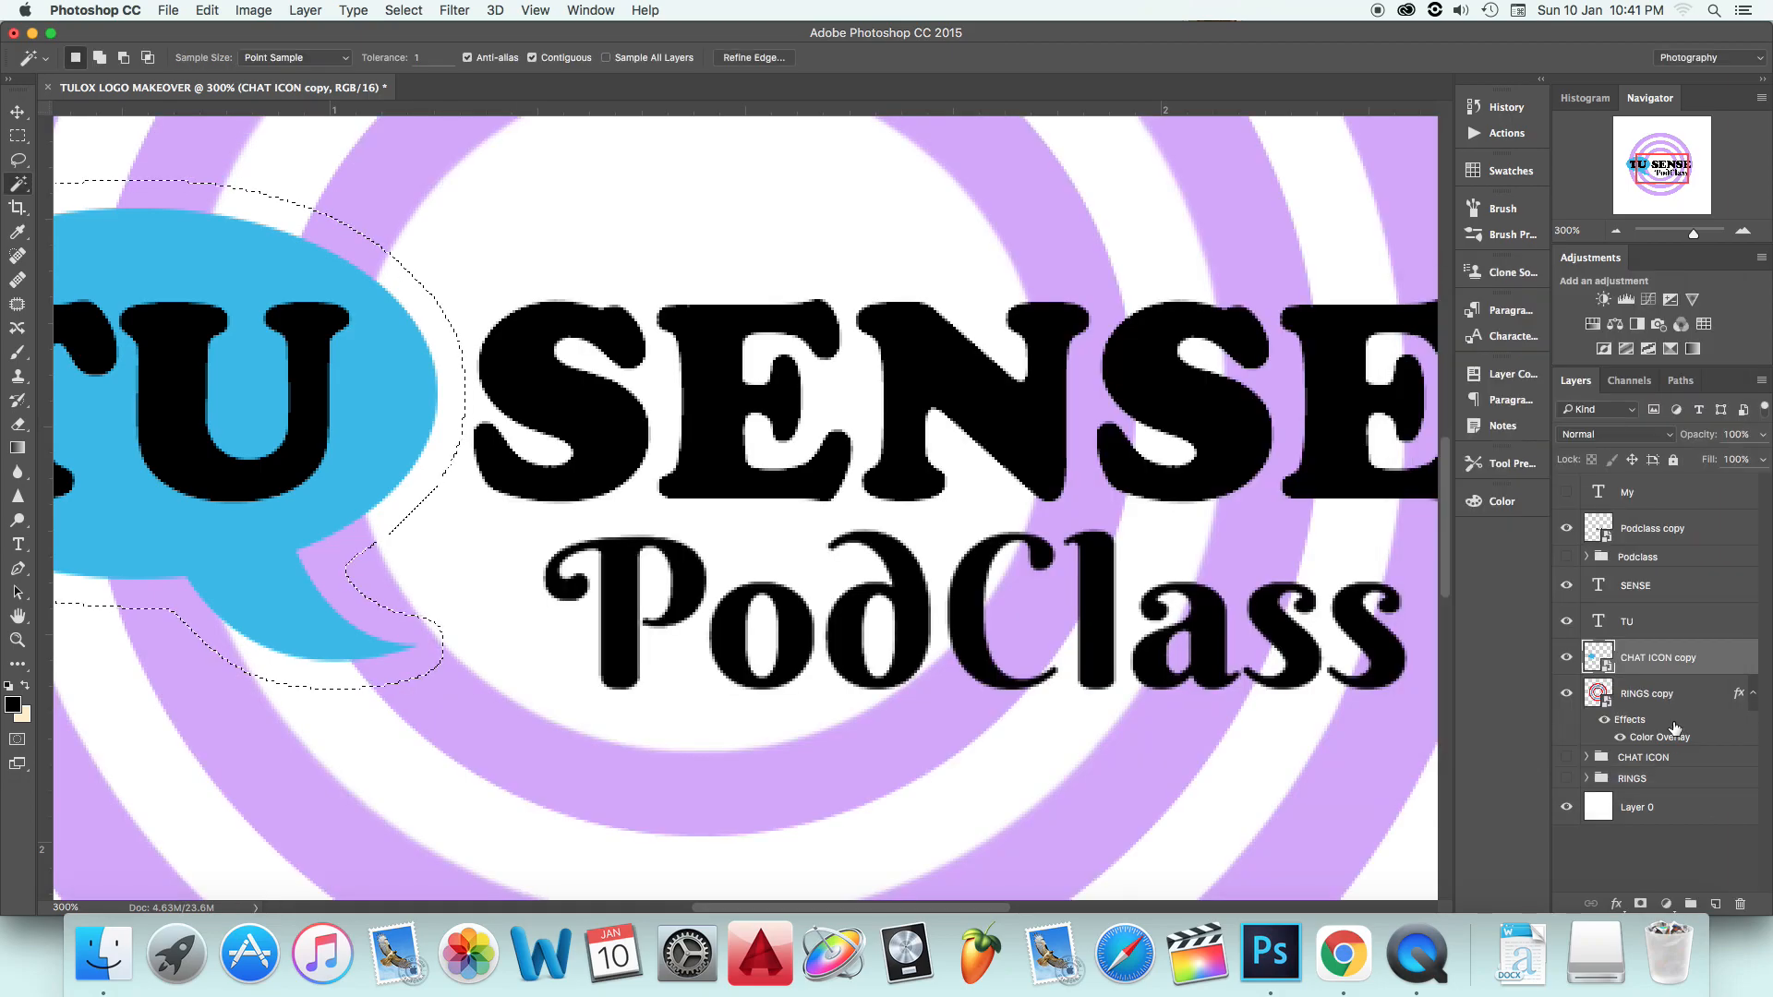
Step: Duplicate the RINGS copy layer and hide the original
{"action": "key", "text": "super+minus"}
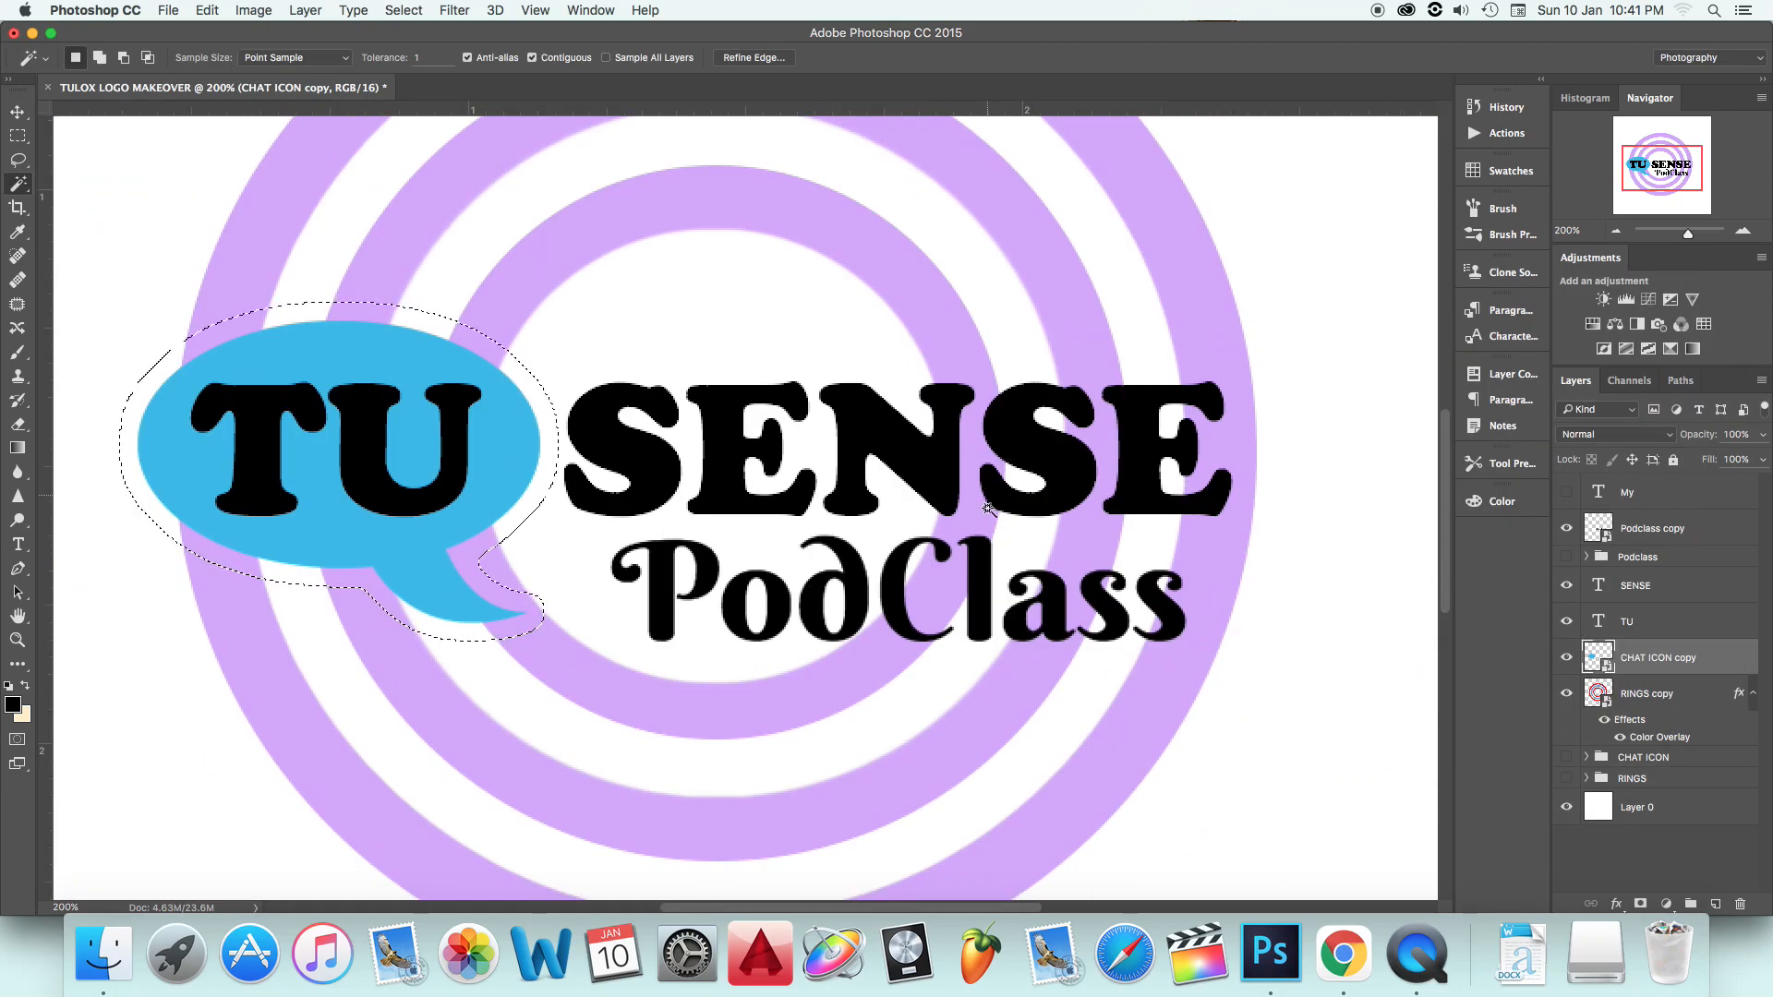
{"action": "key", "text": "super+minus"}
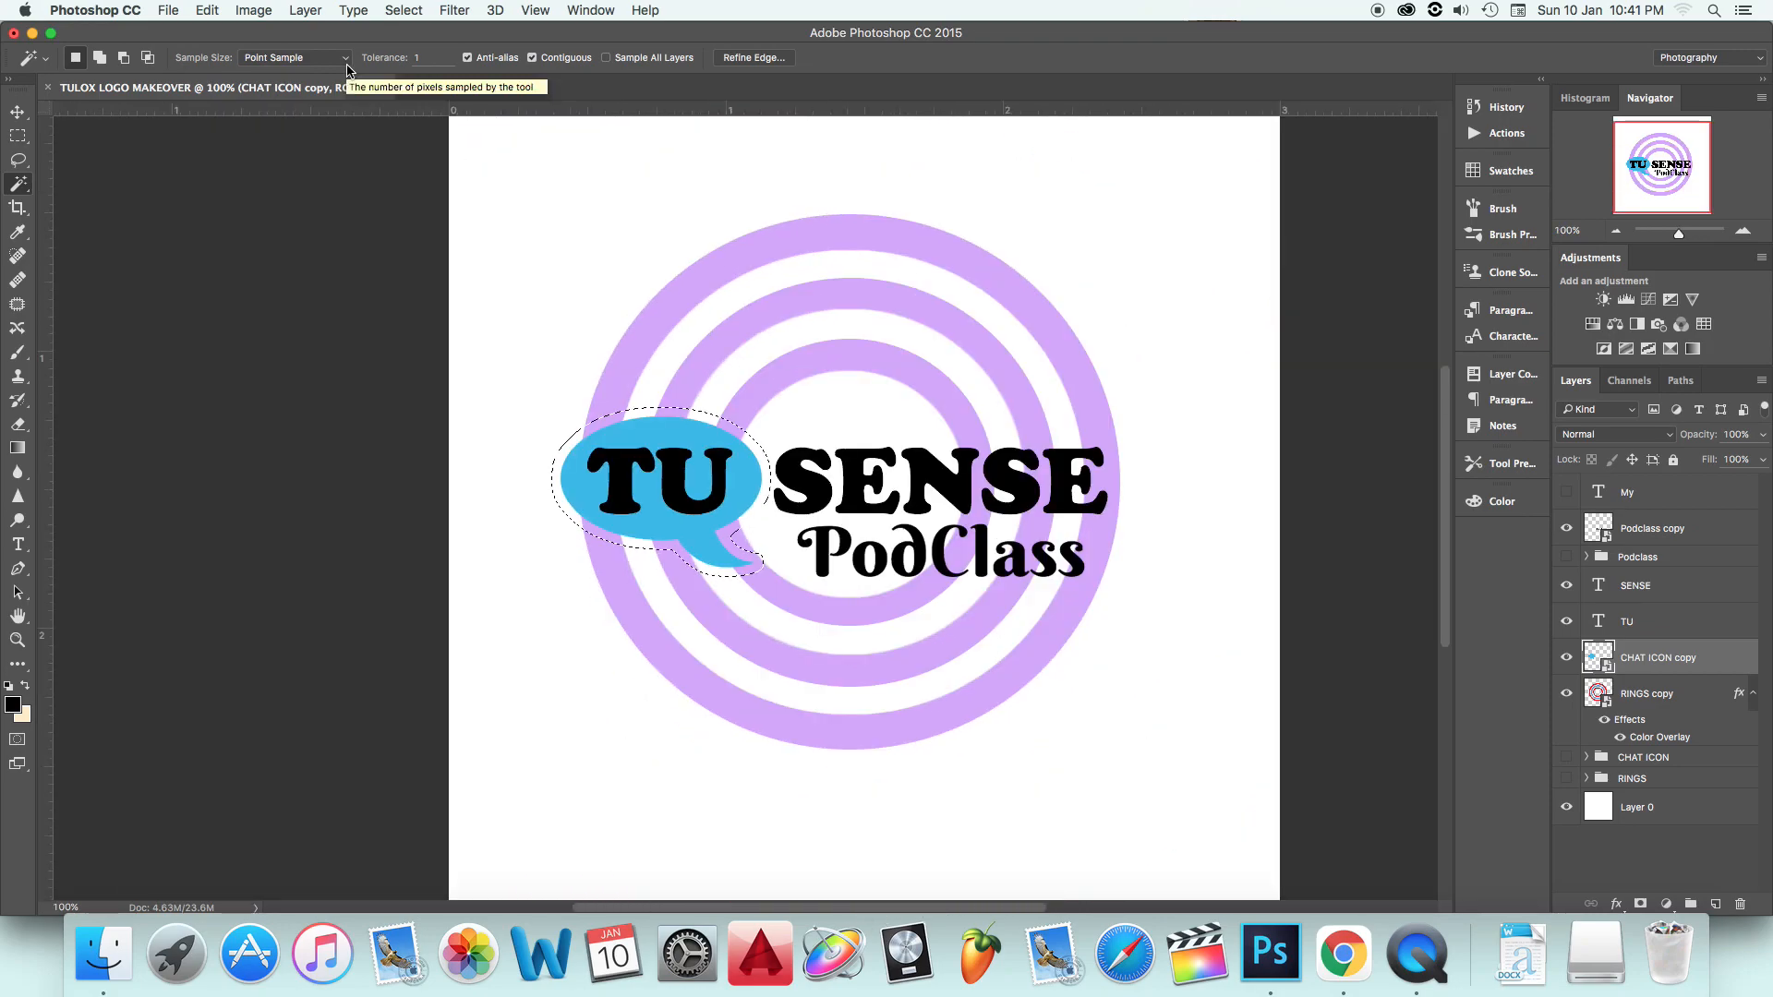
{"action": "left_click", "coordinate": [207, 12]}
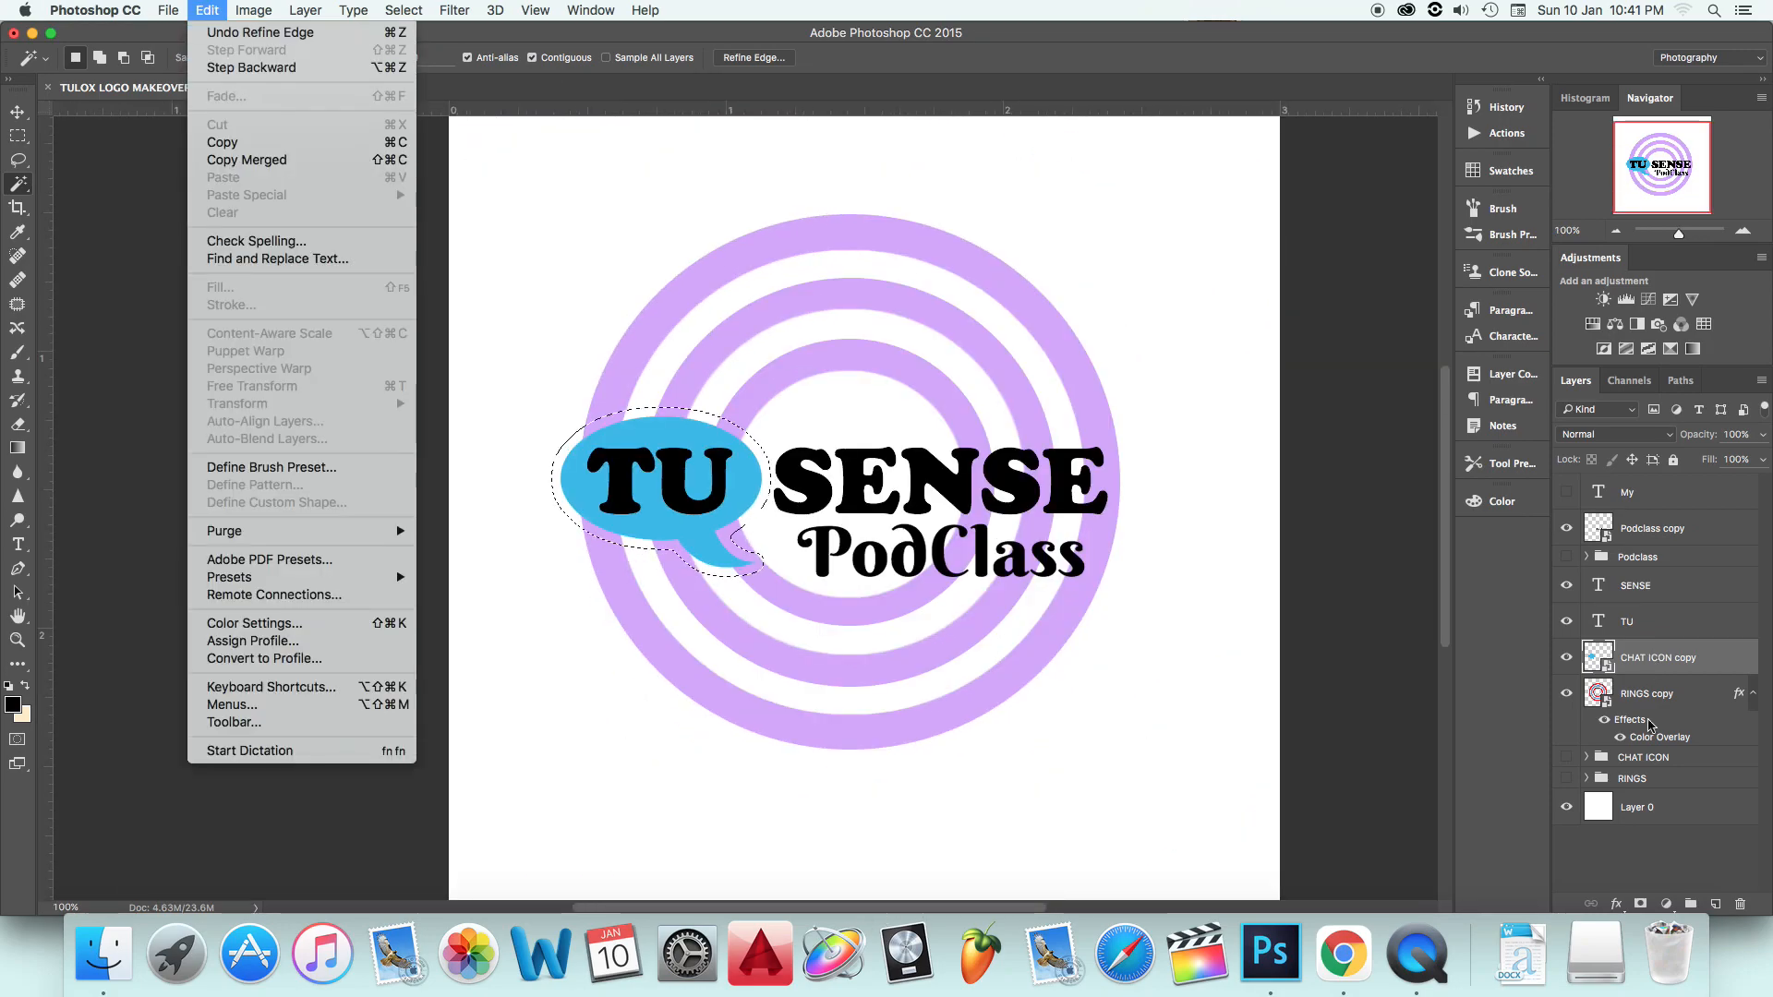
{"action": "right_click", "coordinate": [1653, 694]}
{"action": "left_click", "coordinate": [1472, 163]}
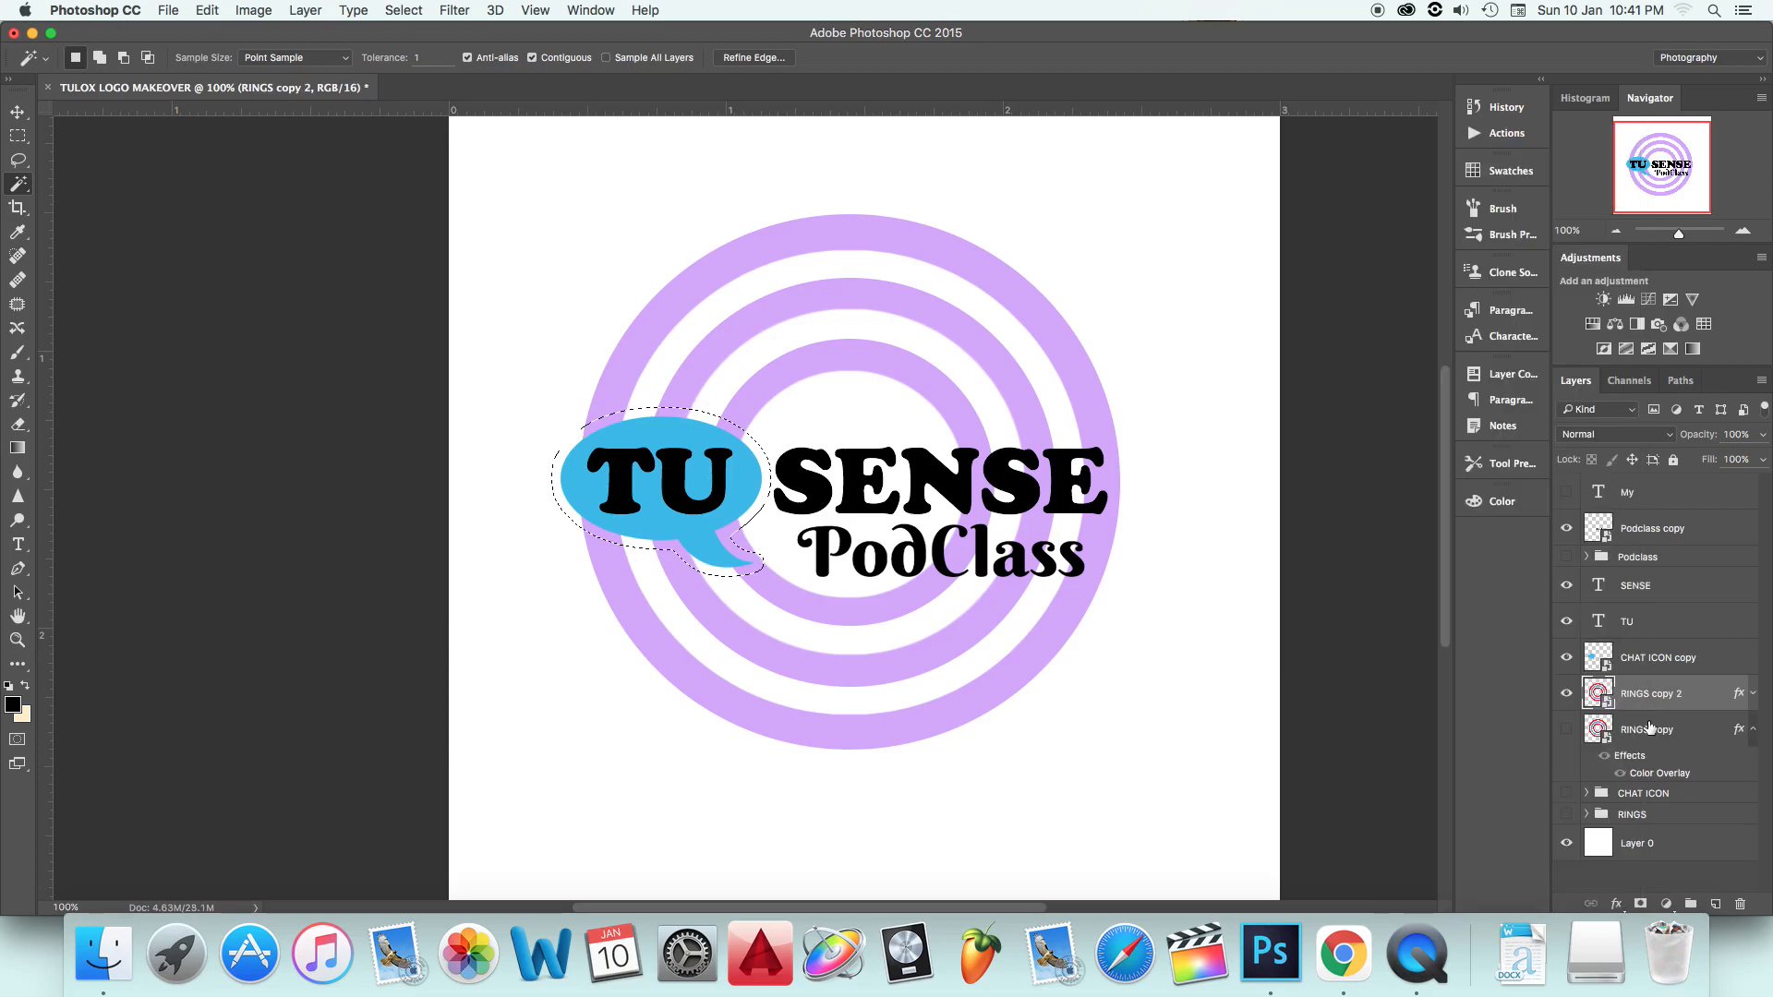
Step: Rasterize the duplicated rings layer and clear the selected area around the chat bubble from it
{"action": "right_click", "coordinate": [1673, 696]}
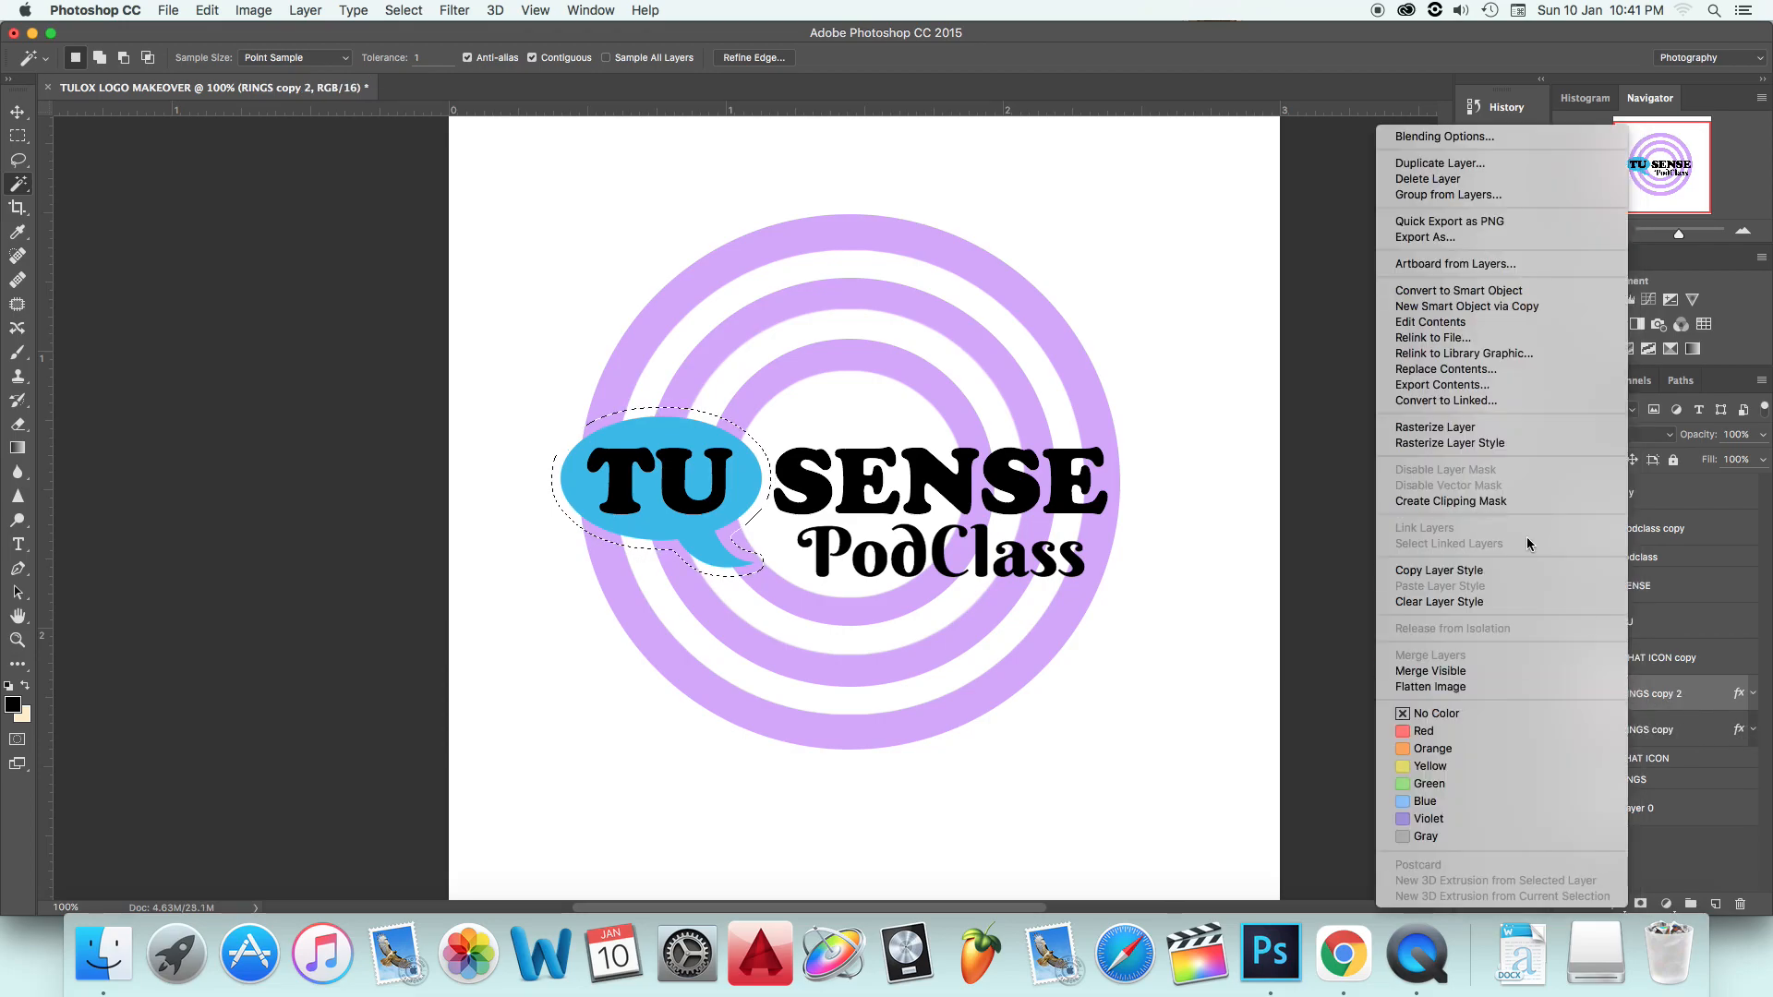
{"action": "left_click", "coordinate": [1470, 442]}
{"action": "left_click", "coordinate": [207, 12]}
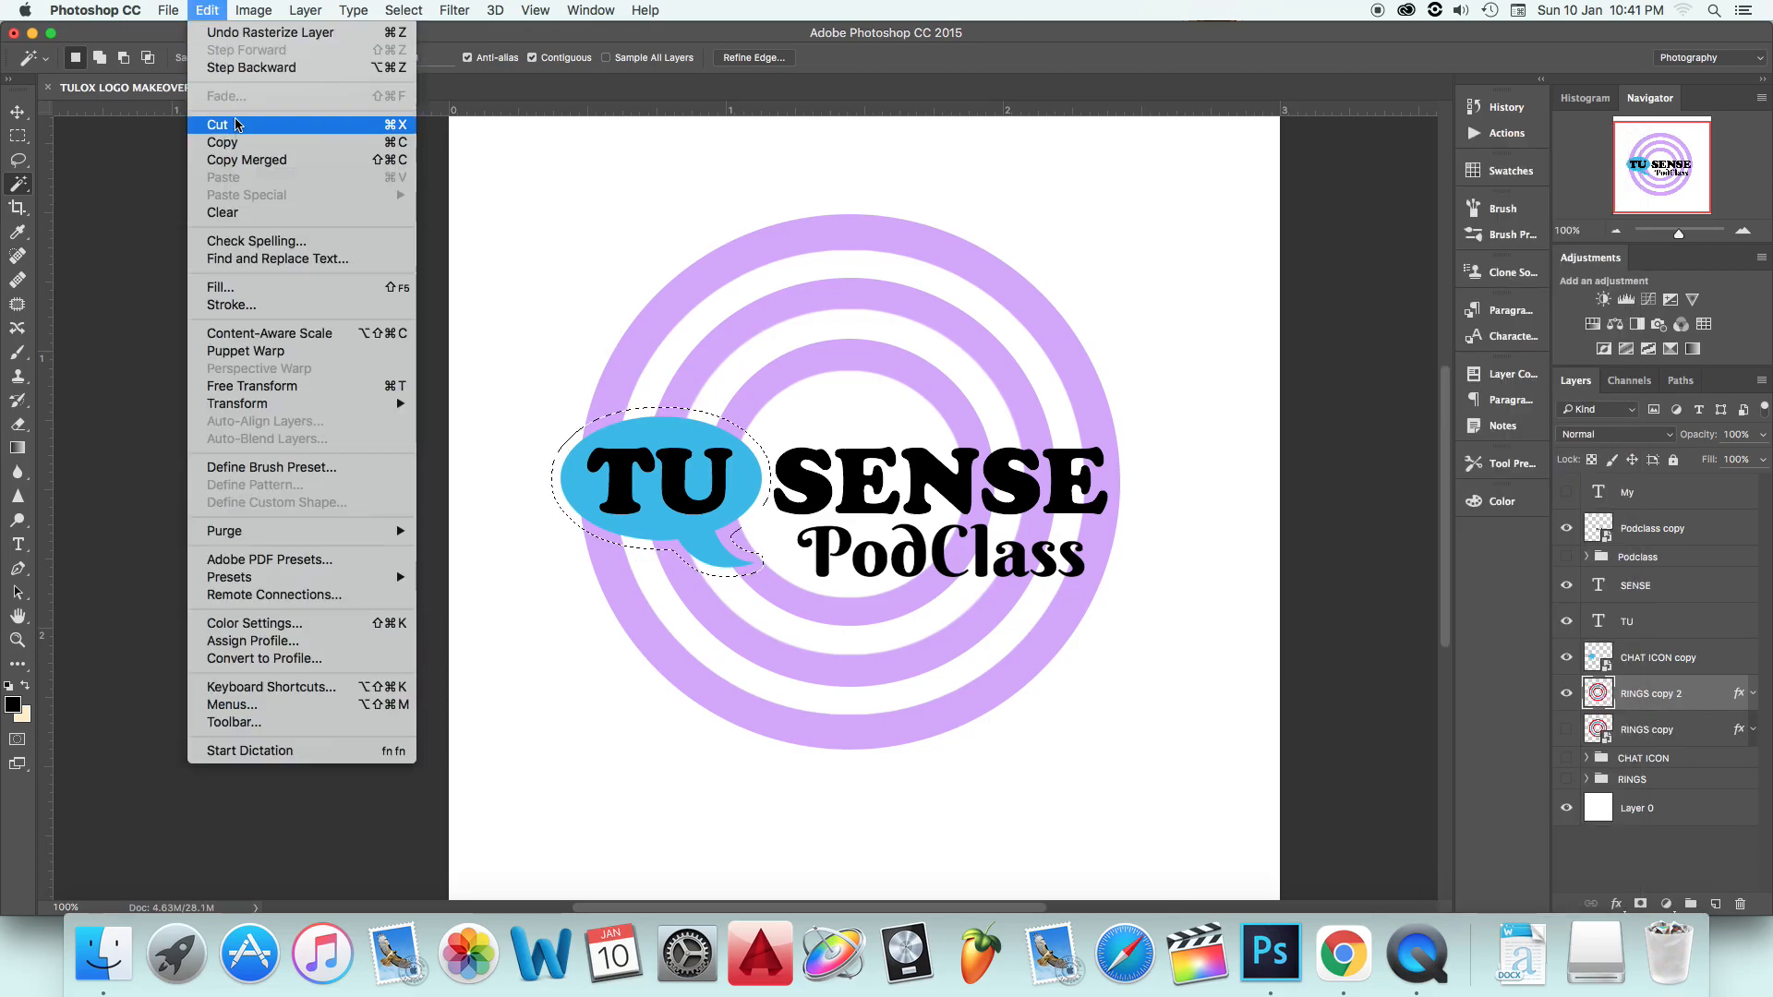
{"action": "left_click", "coordinate": [222, 212]}
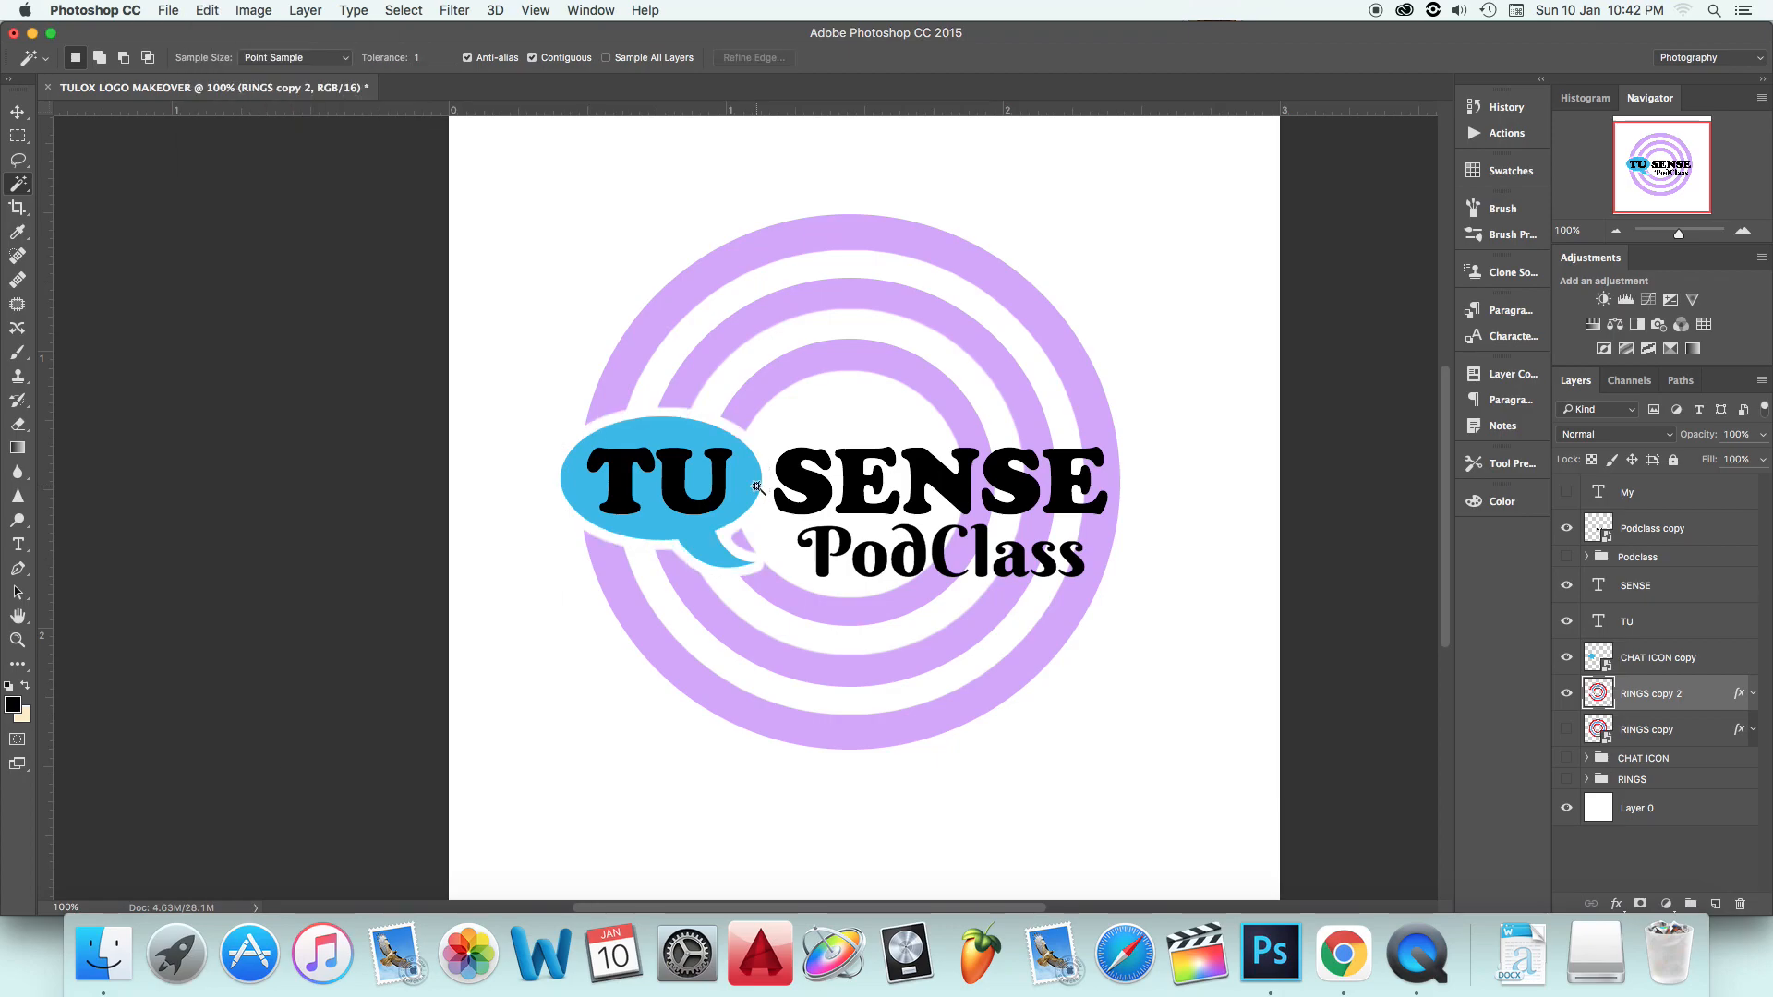
Step: Try to select the letters of the SENSE layer one by one with the Magic Wand
{"action": "left_click", "coordinate": [1636, 588]}
{"action": "left_click", "coordinate": [794, 461]}
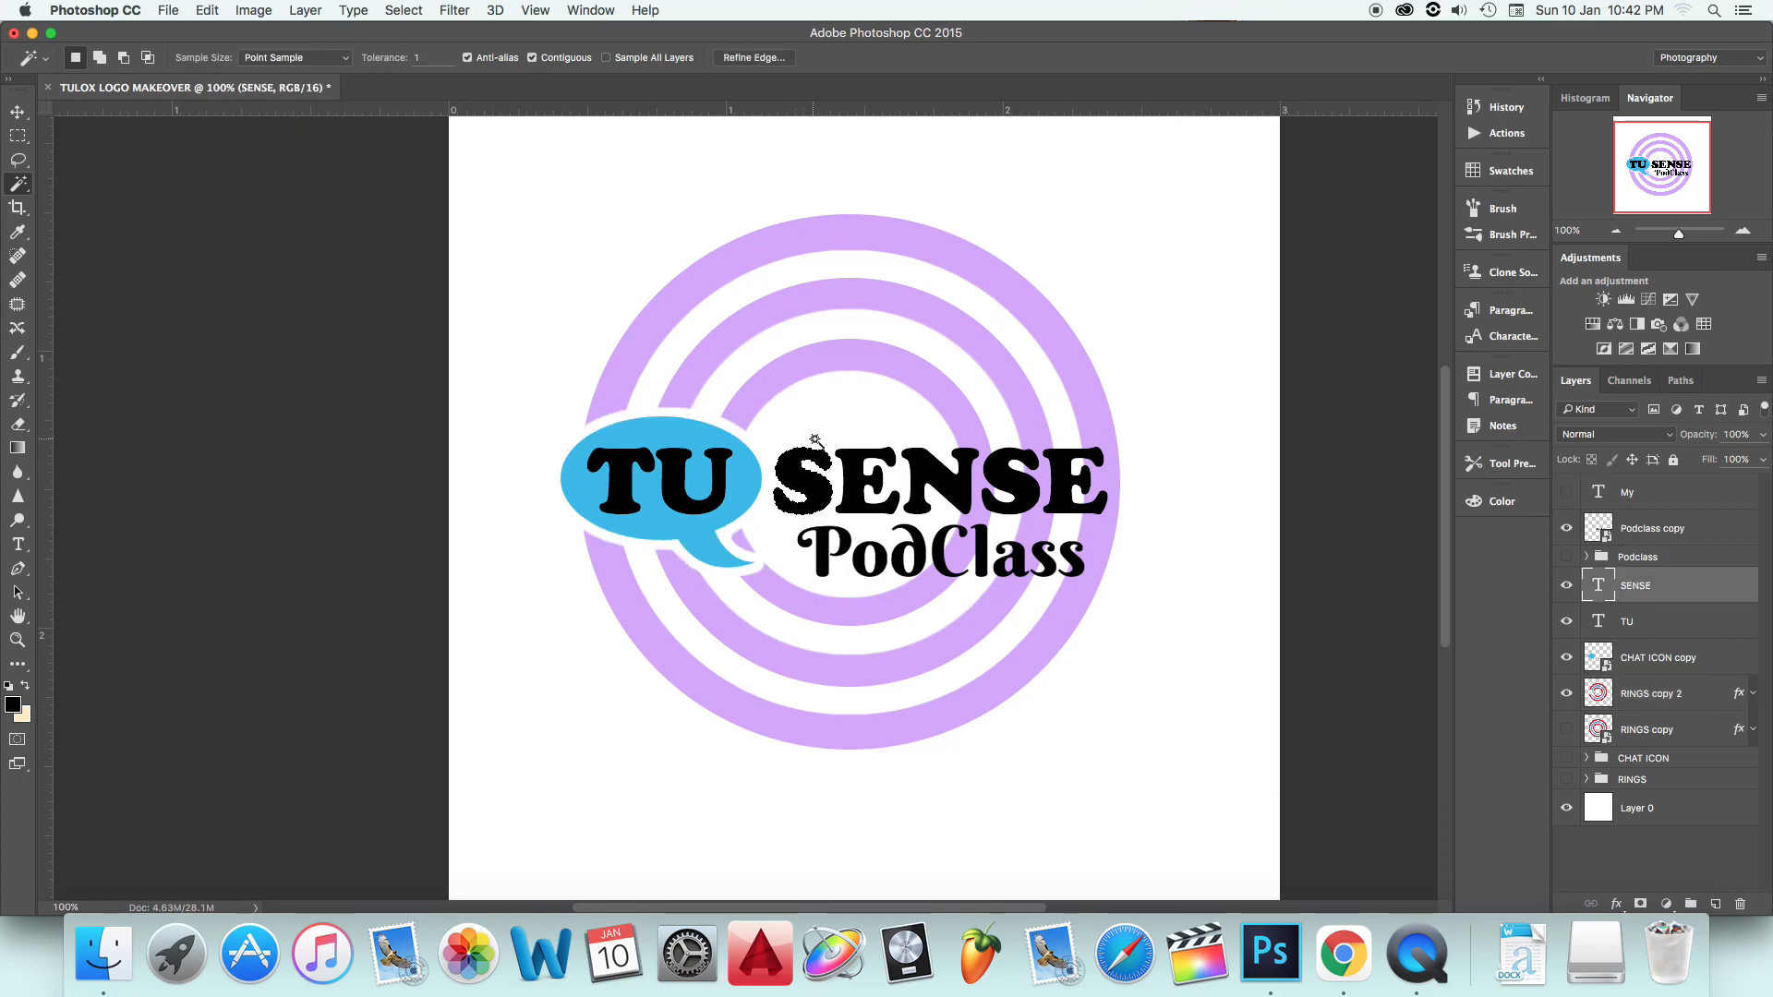
{"action": "left_click", "coordinate": [858, 466], "text": "shift"}
{"action": "left_click", "coordinate": [919, 469], "text": "shift"}
{"action": "left_click", "coordinate": [1002, 472], "text": "shift"}
{"action": "left_click", "coordinate": [1059, 472], "text": "shift"}
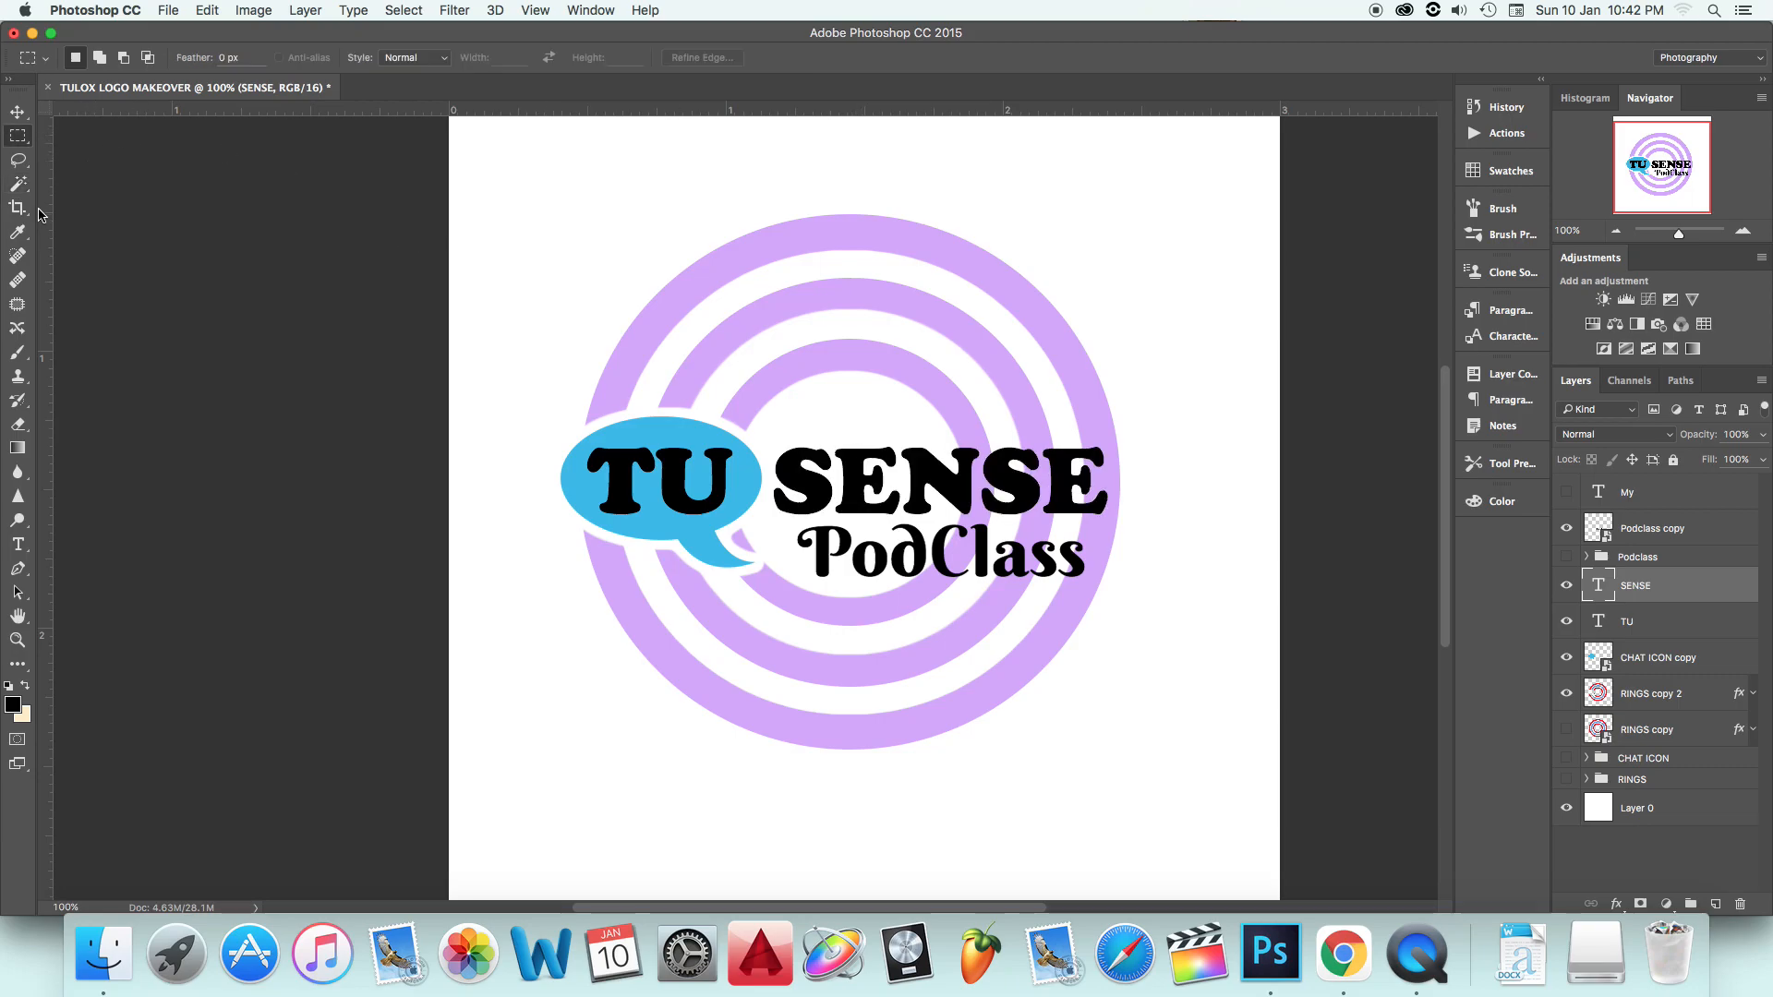
Step: Select the empty area around the SENSE letters with the Magic Wand and invert the selection to the lettering
{"action": "left_click", "coordinate": [18, 186]}
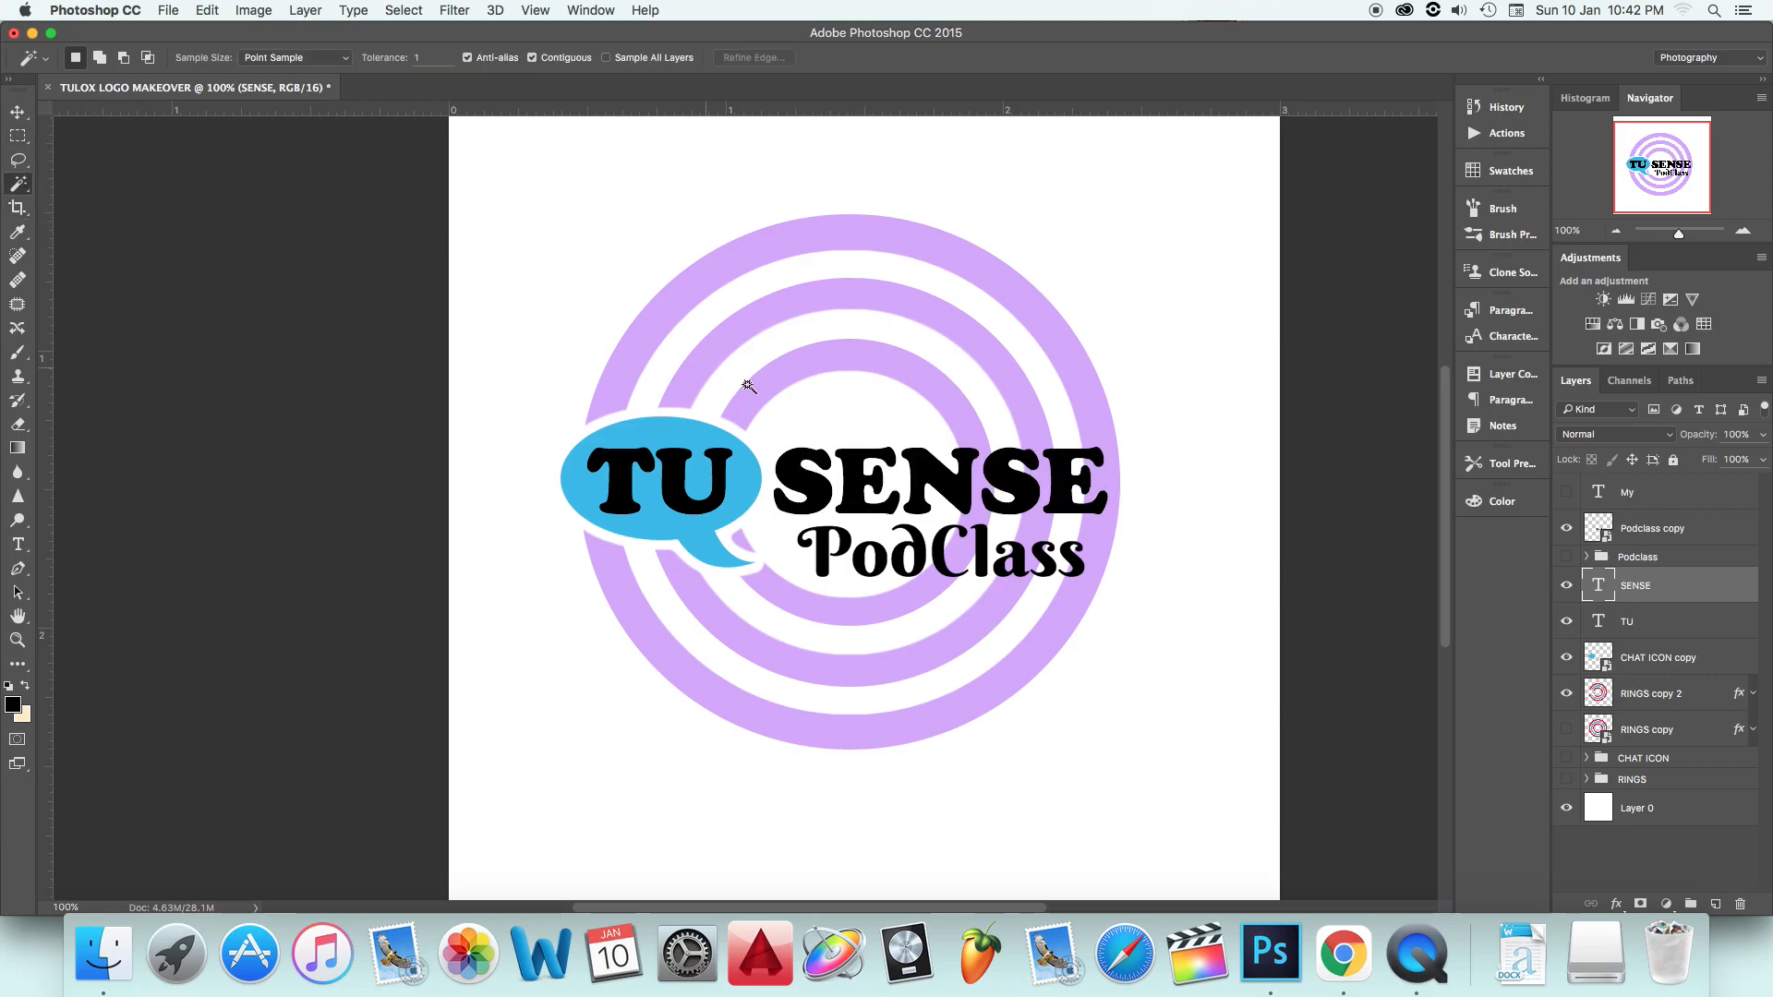
{"action": "left_click", "coordinate": [864, 431]}
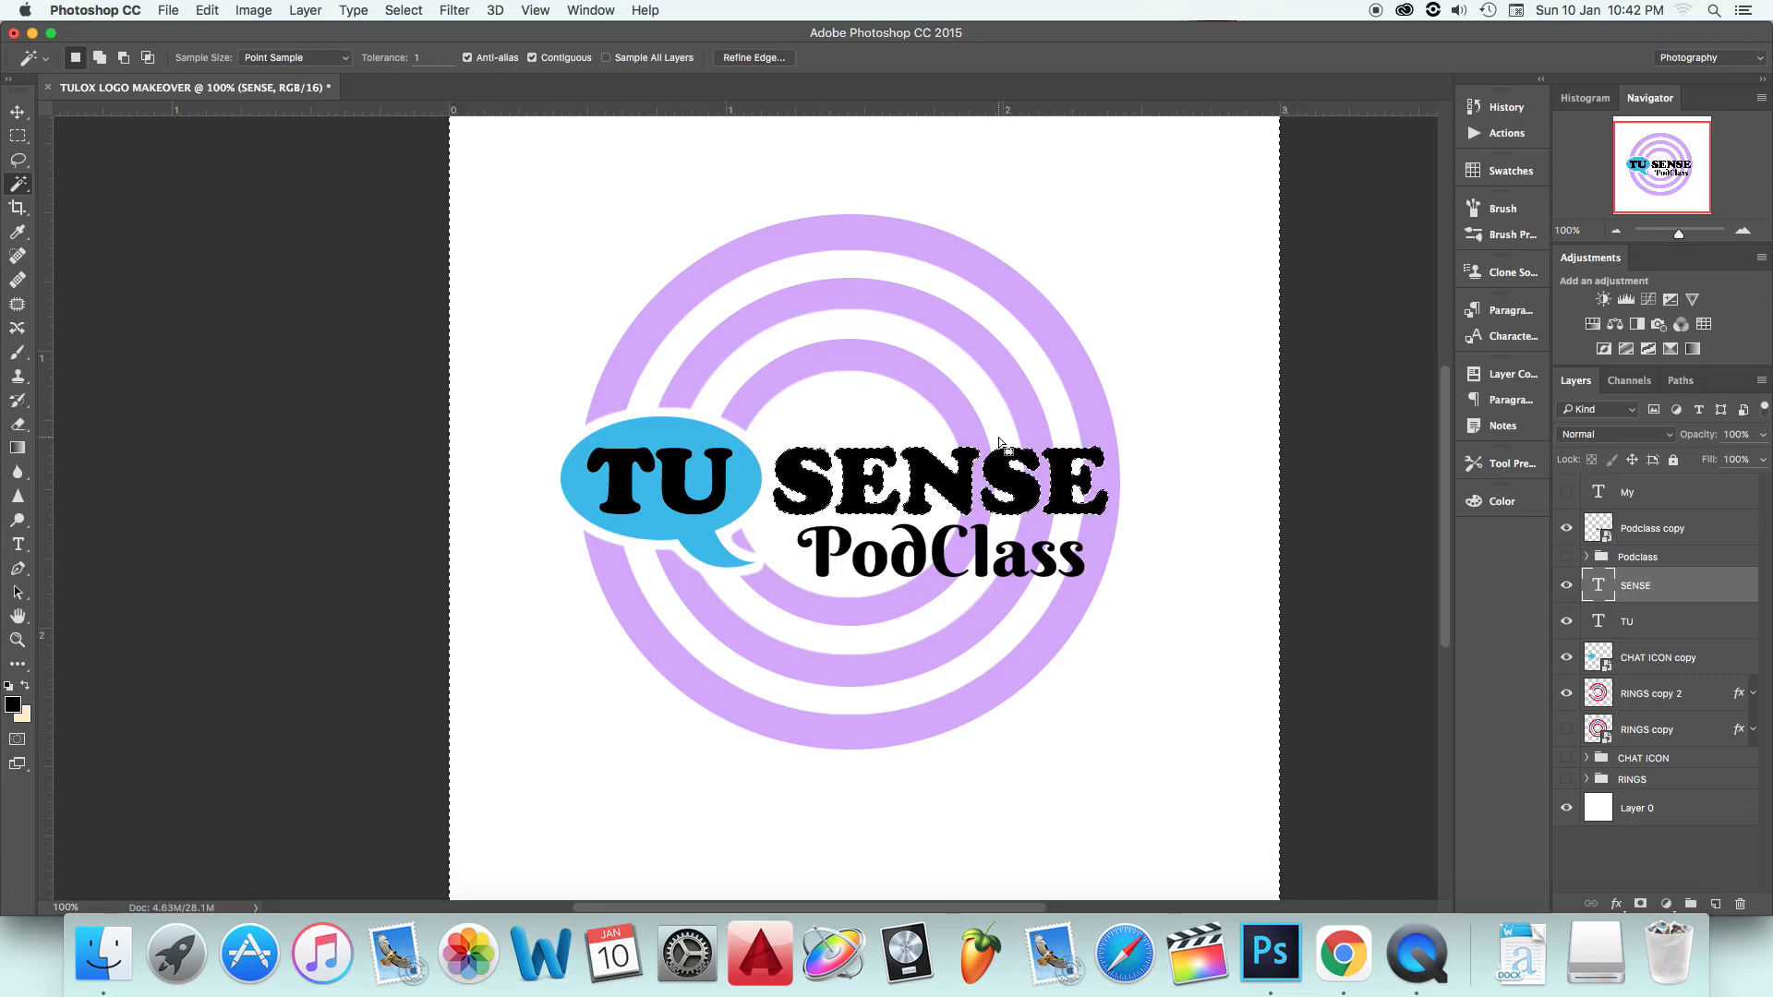
{"action": "left_click", "coordinate": [404, 10]}
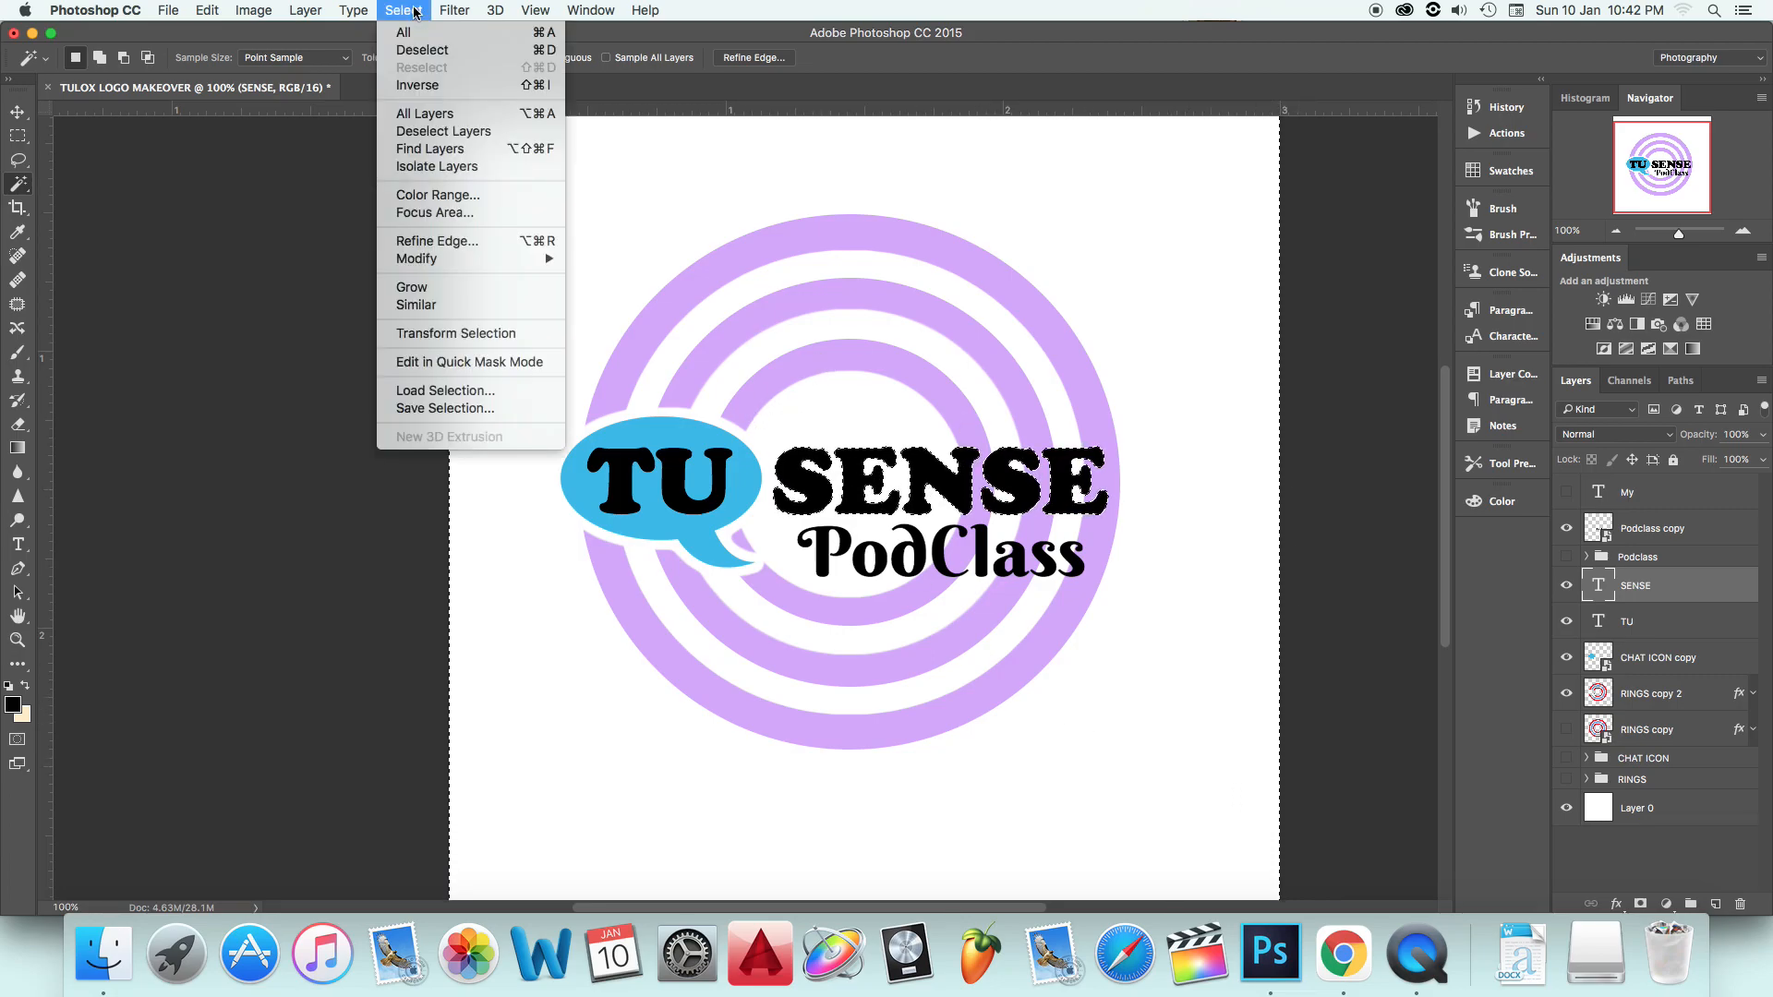
{"action": "left_click", "coordinate": [412, 89]}
{"action": "key", "text": "super+plus"}
{"action": "key", "text": "super+minus"}
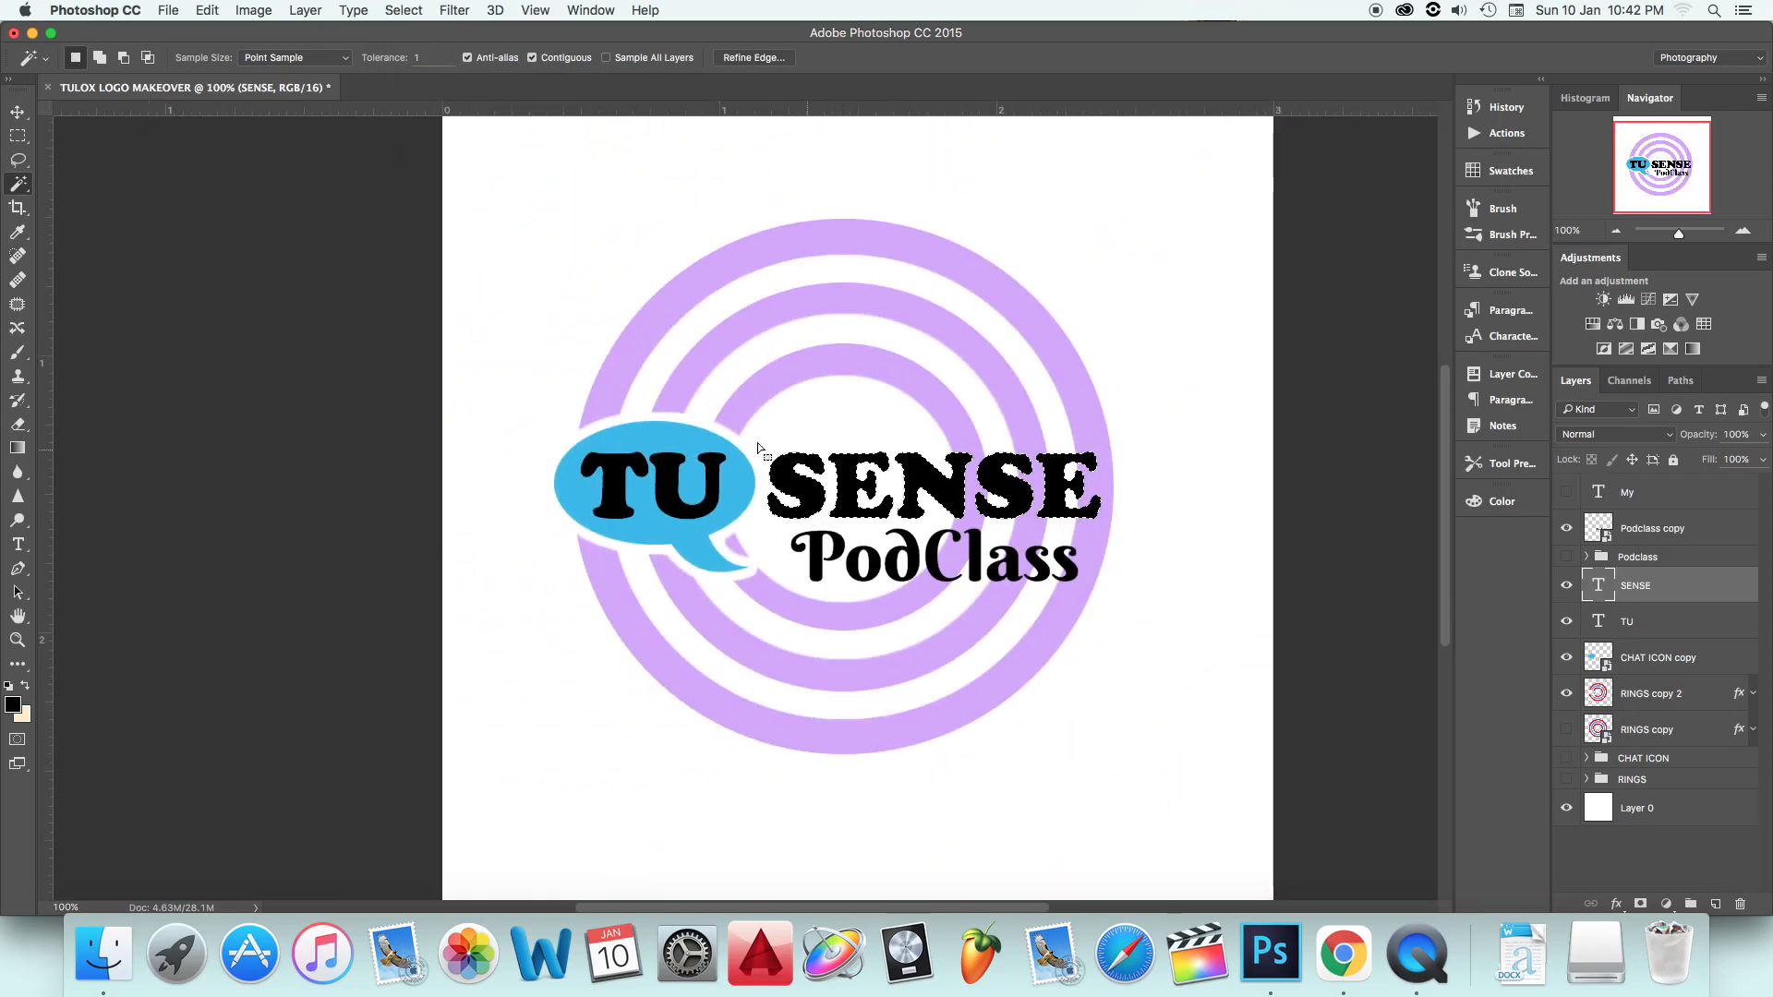
Step: Smooth the SENSE lettering selection and expand it by 10 pixels
{"action": "left_click", "coordinate": [399, 10]}
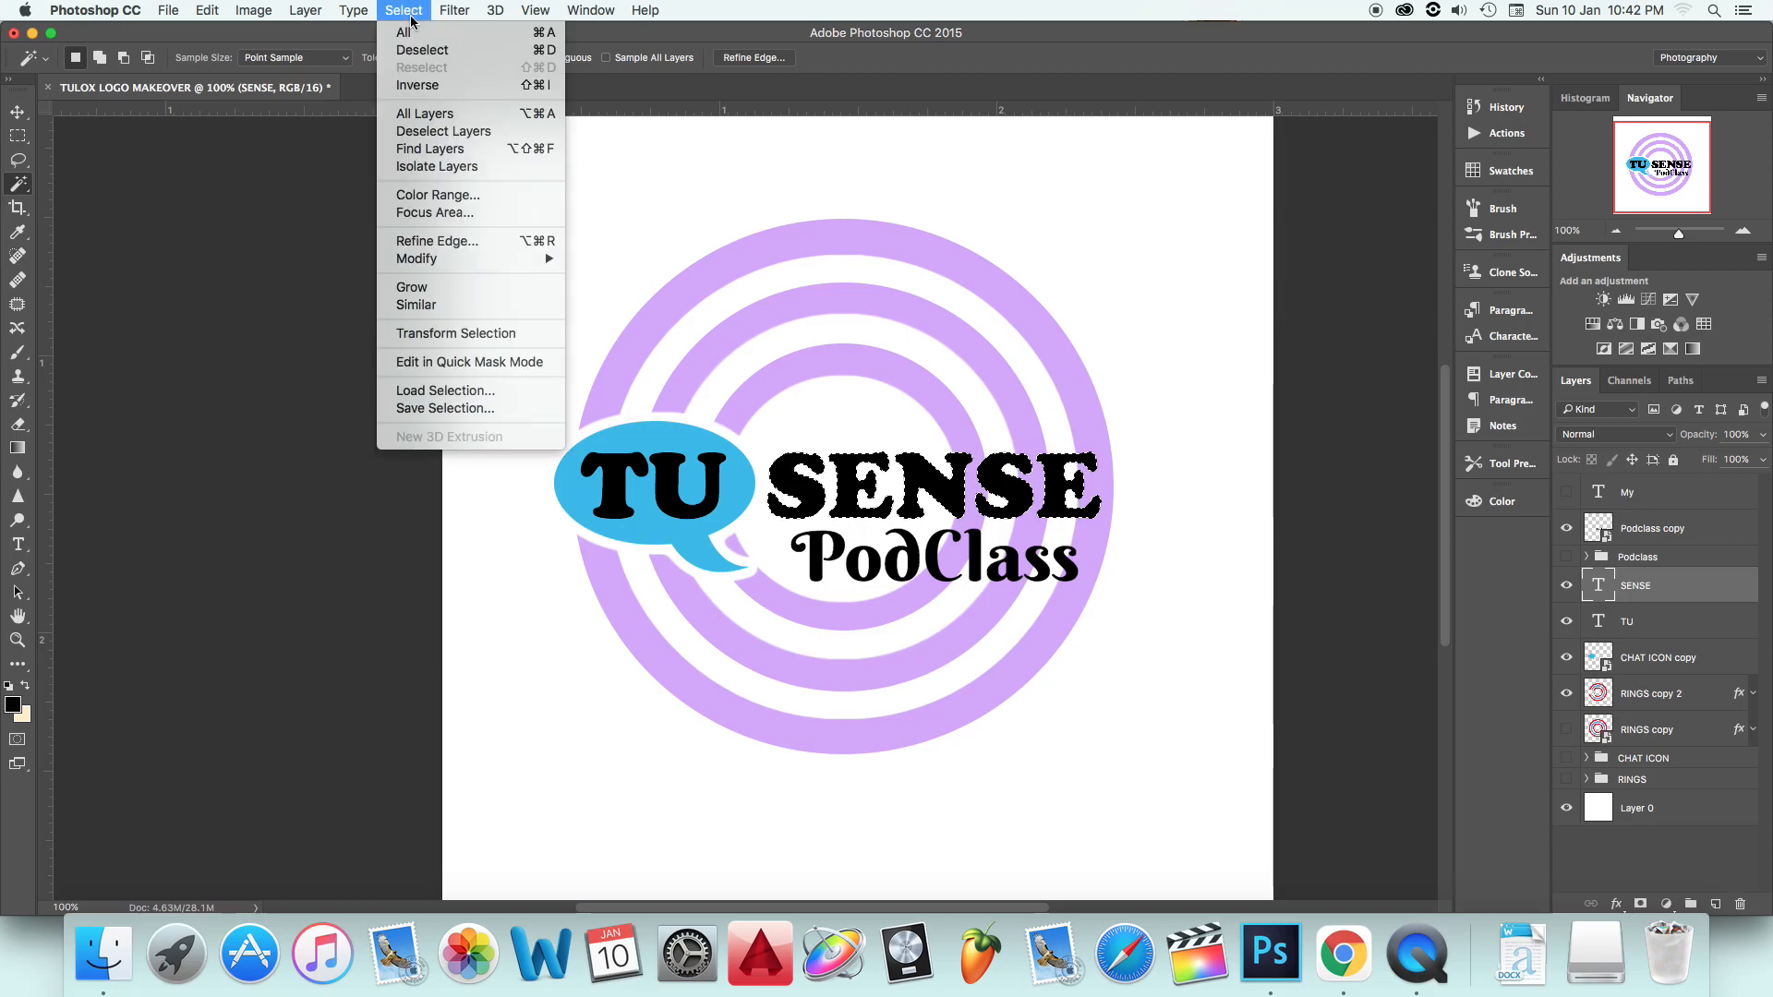
{"action": "mouse_move", "coordinate": [526, 261]}
{"action": "left_click", "coordinate": [596, 275]}
{"action": "key", "text": "Return"}
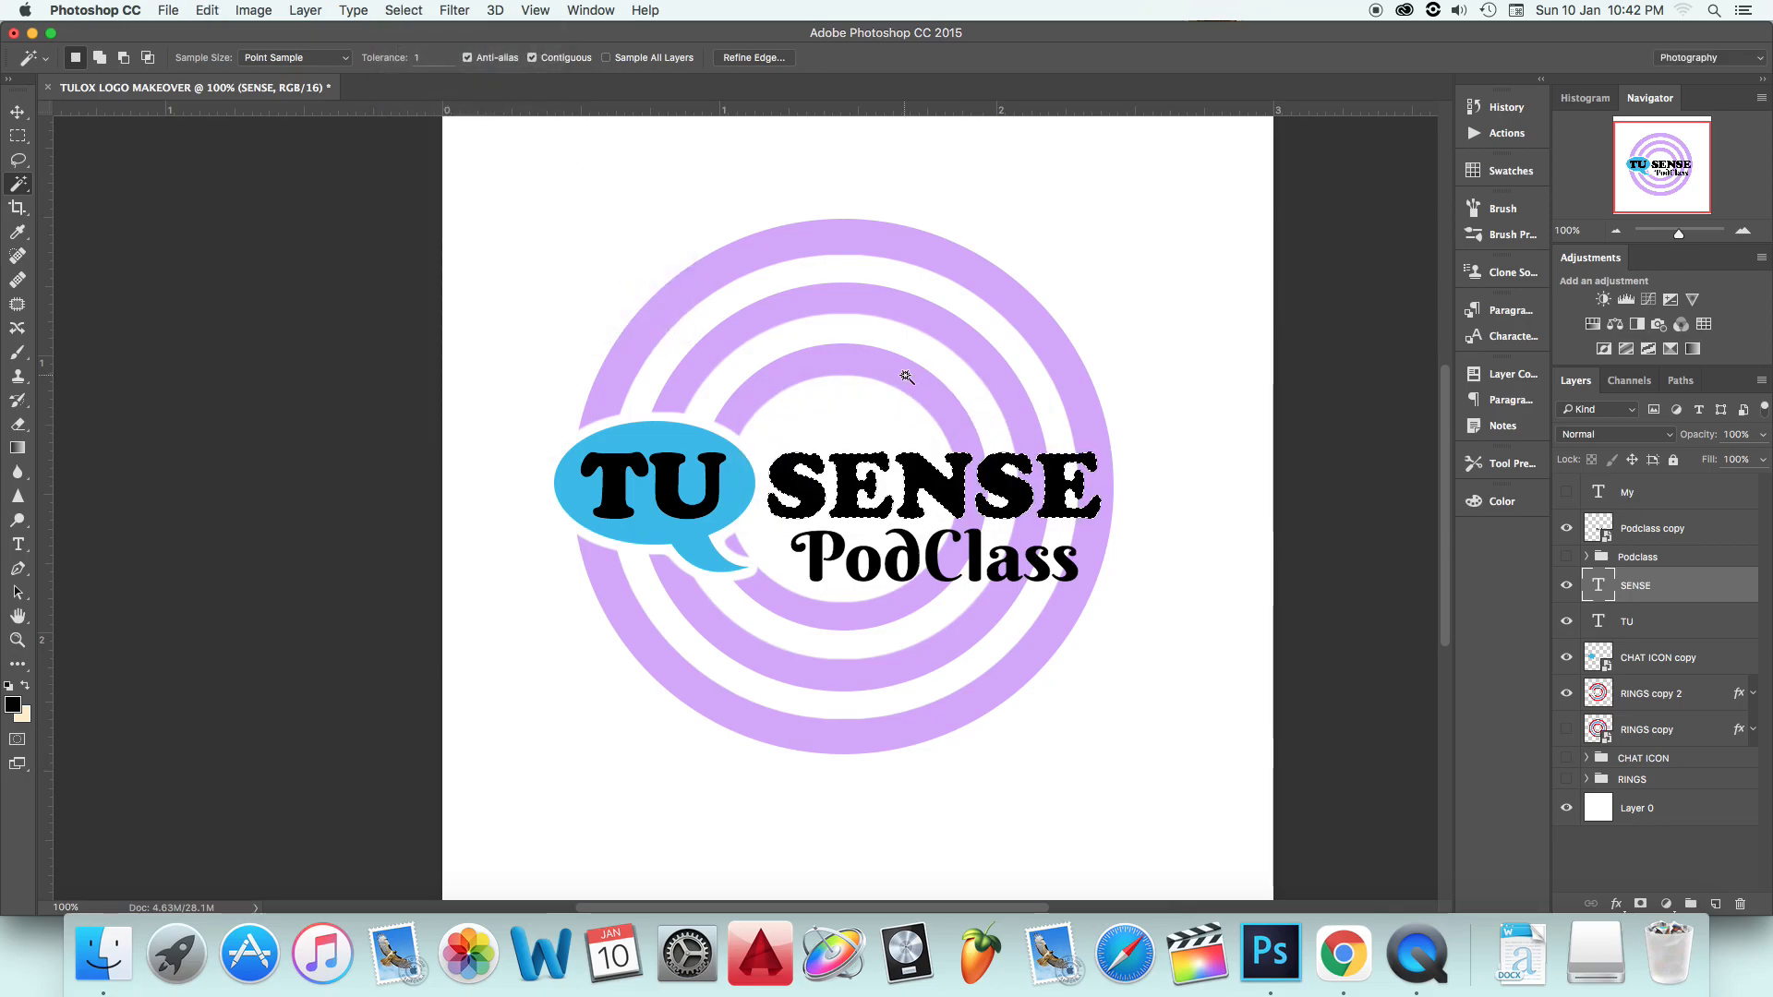
{"action": "left_click", "coordinate": [404, 10]}
{"action": "mouse_move", "coordinate": [481, 259]}
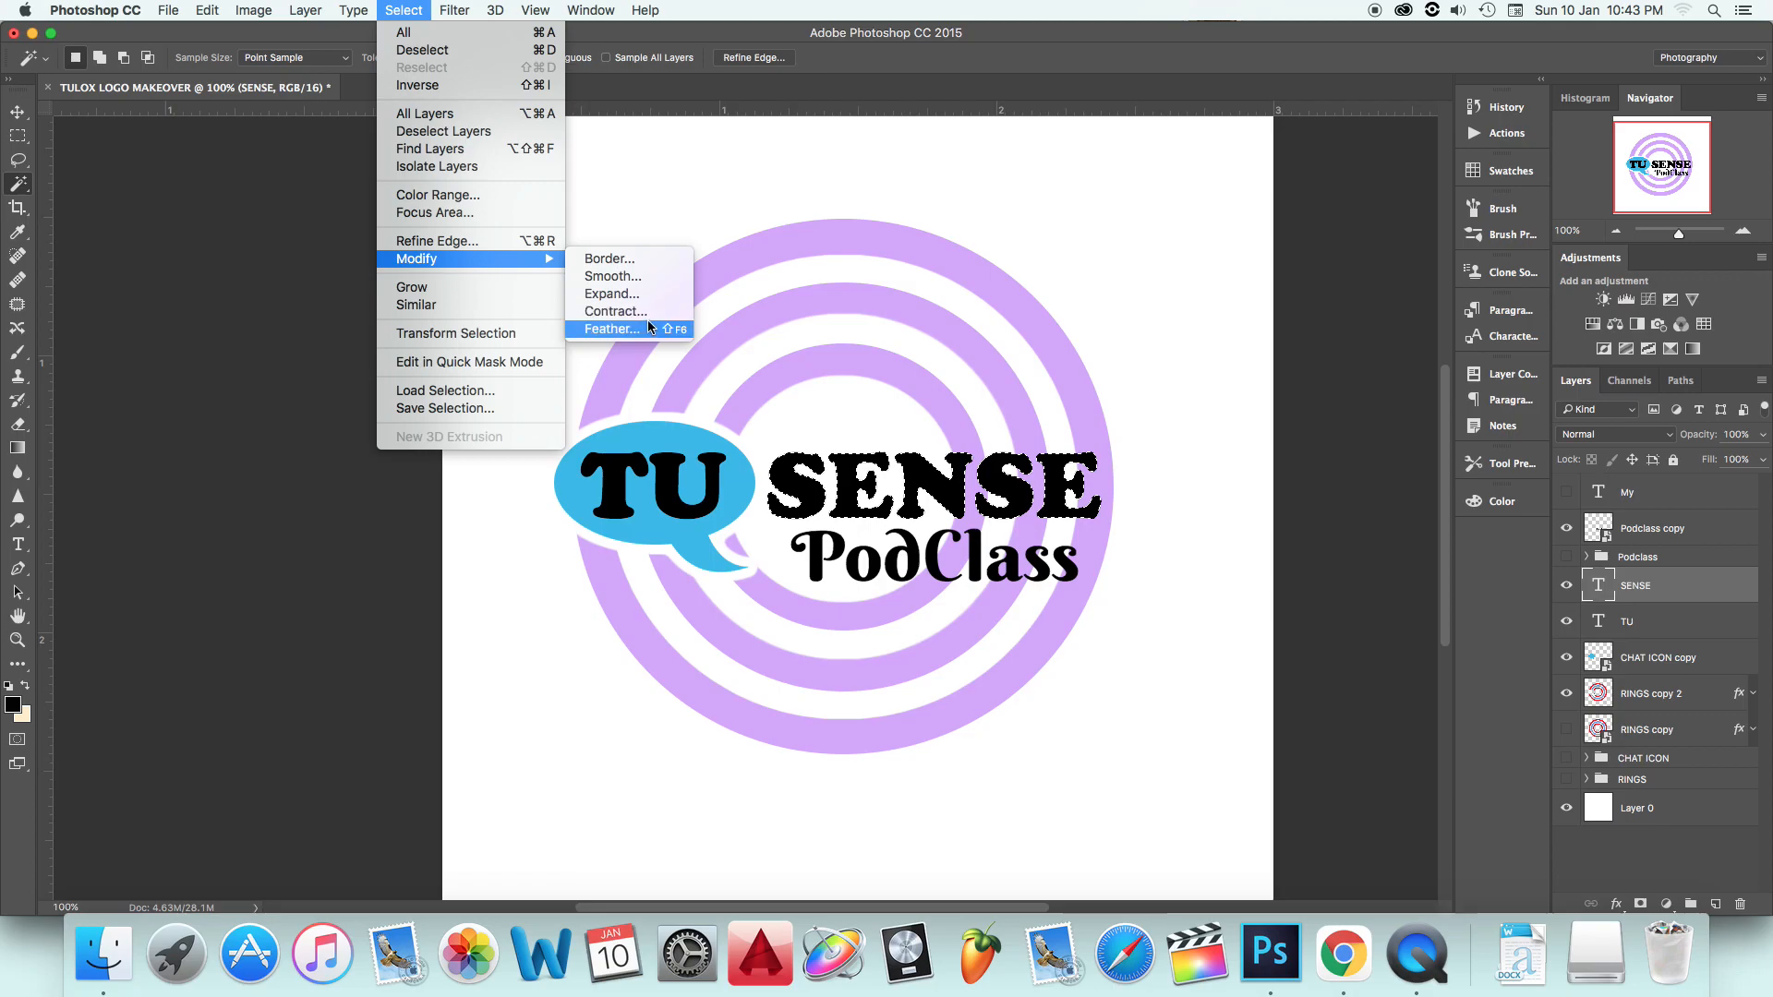
{"action": "left_click", "coordinate": [626, 294]}
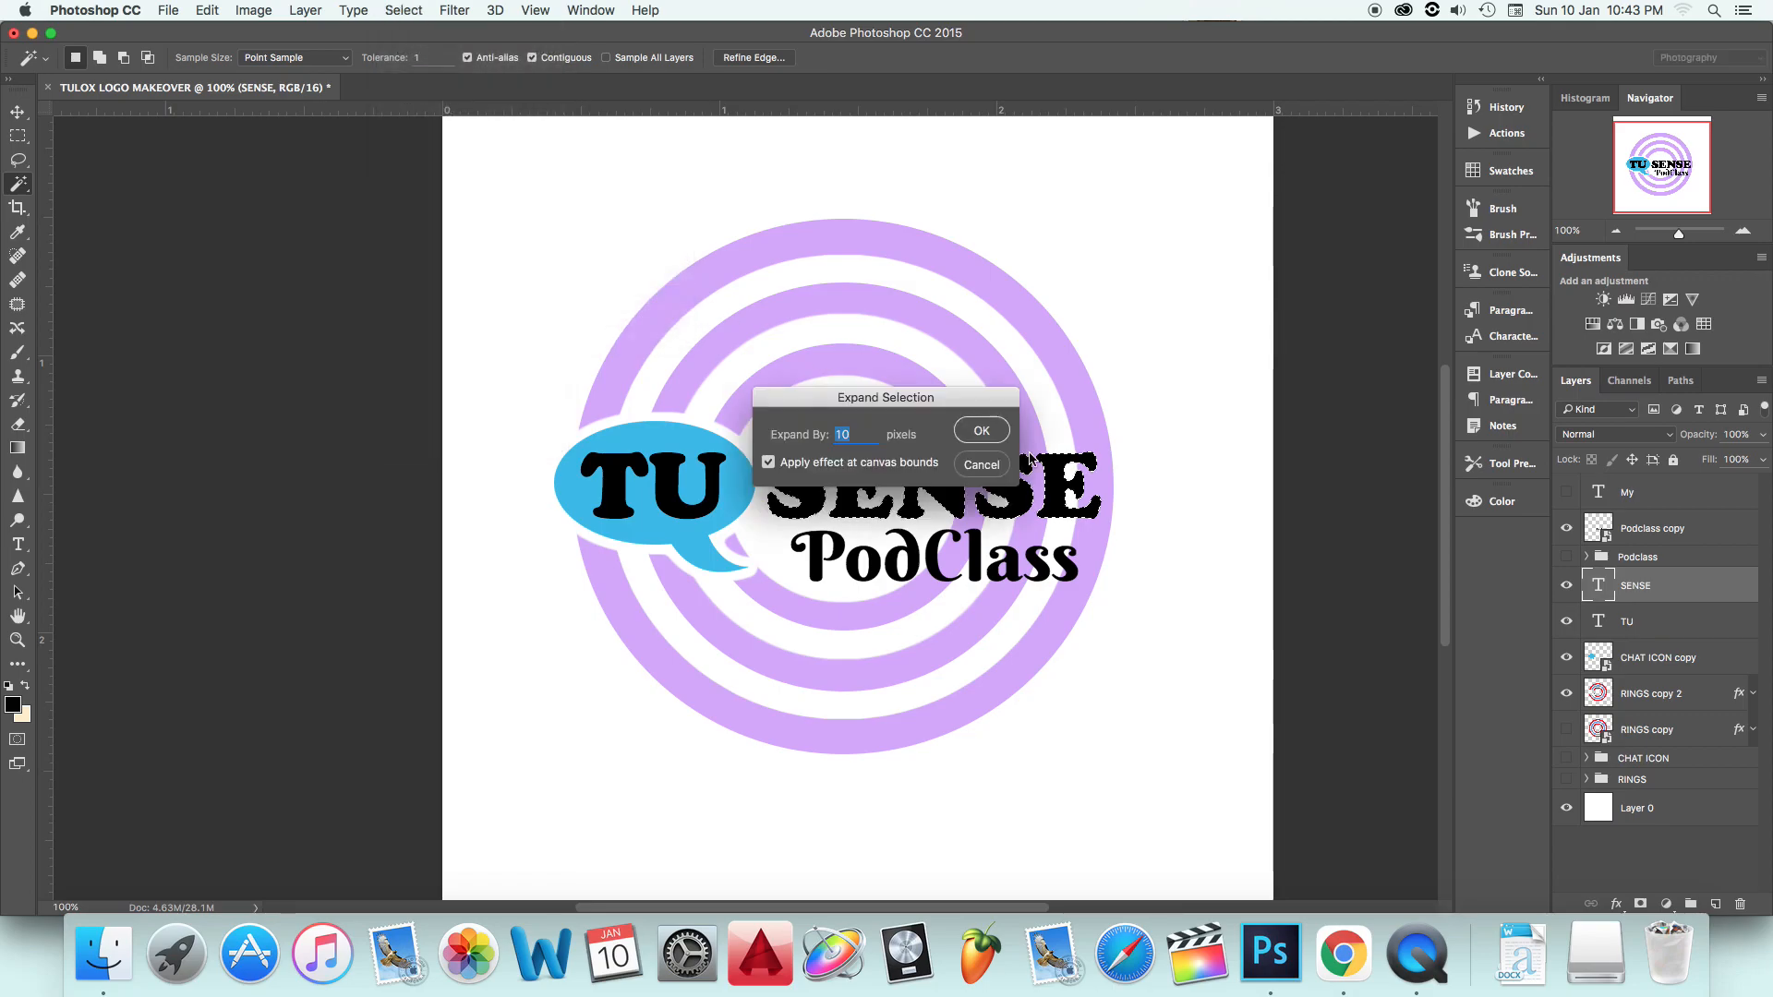
{"action": "left_click", "coordinate": [977, 432]}
Step: Refine the edge of the SENSE selection with Smooth 7, Feather 1.7 px, Contrast 31% and Shift Edge -11%
{"action": "left_click", "coordinate": [720, 58]}
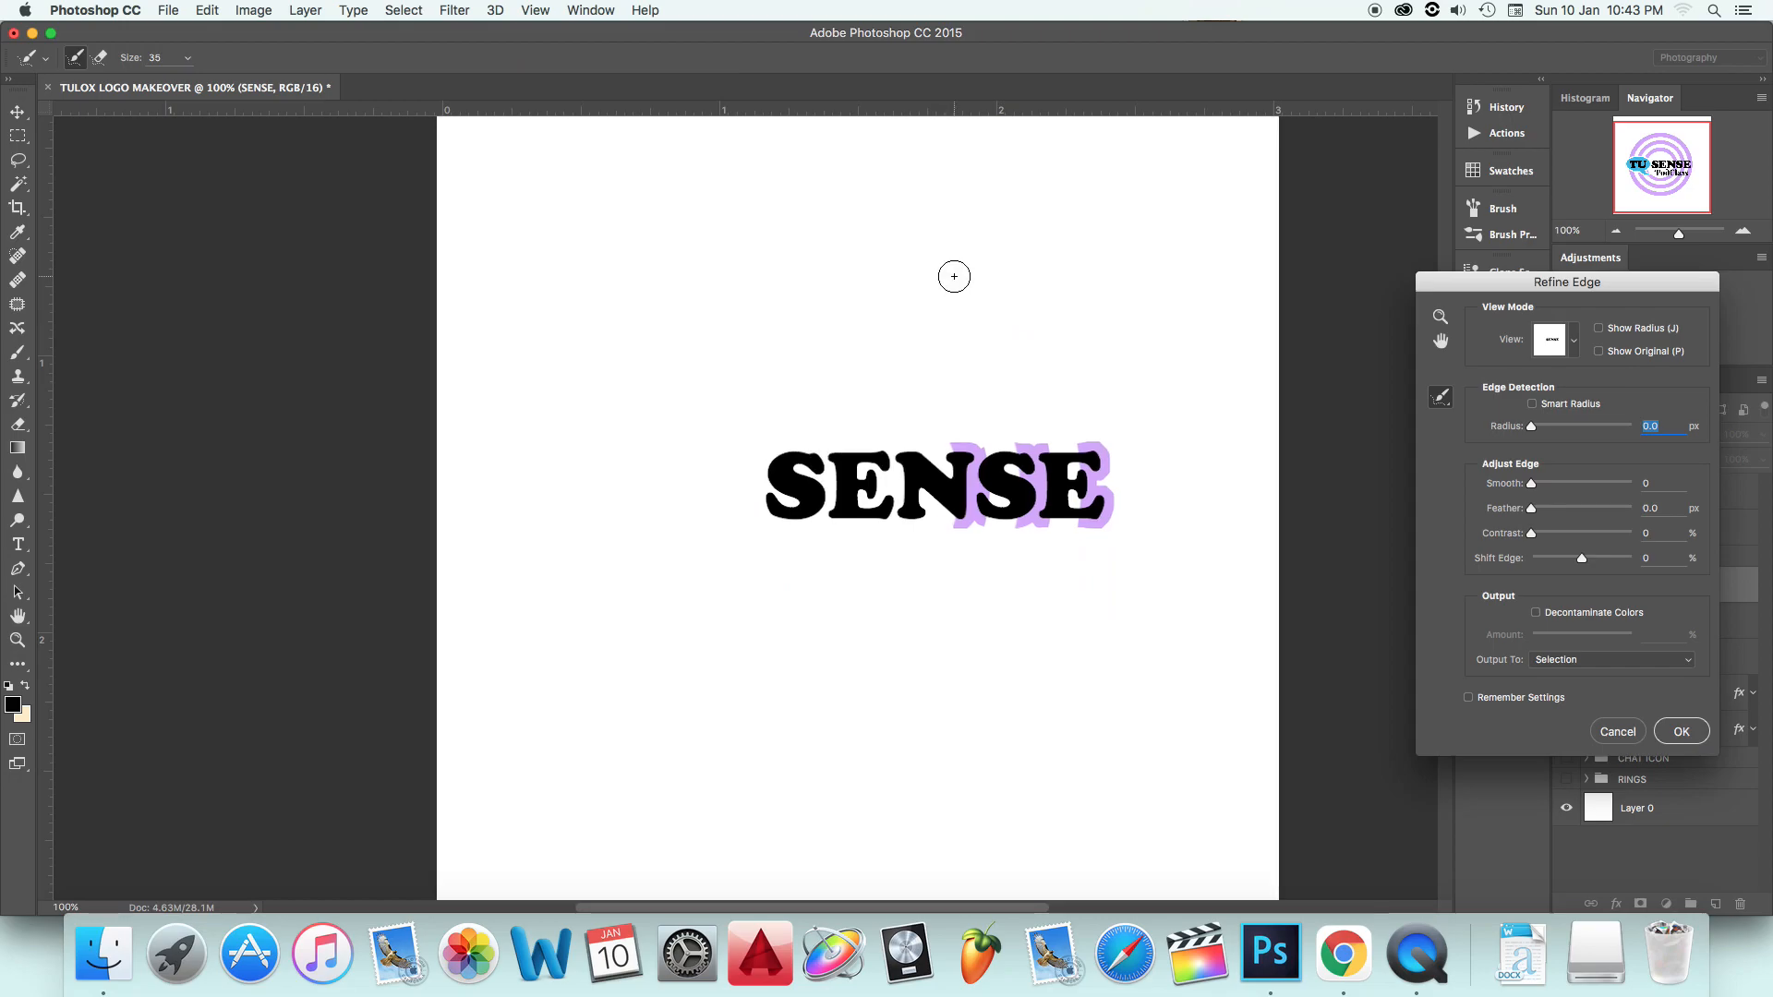
{"action": "key", "text": "super+equal"}
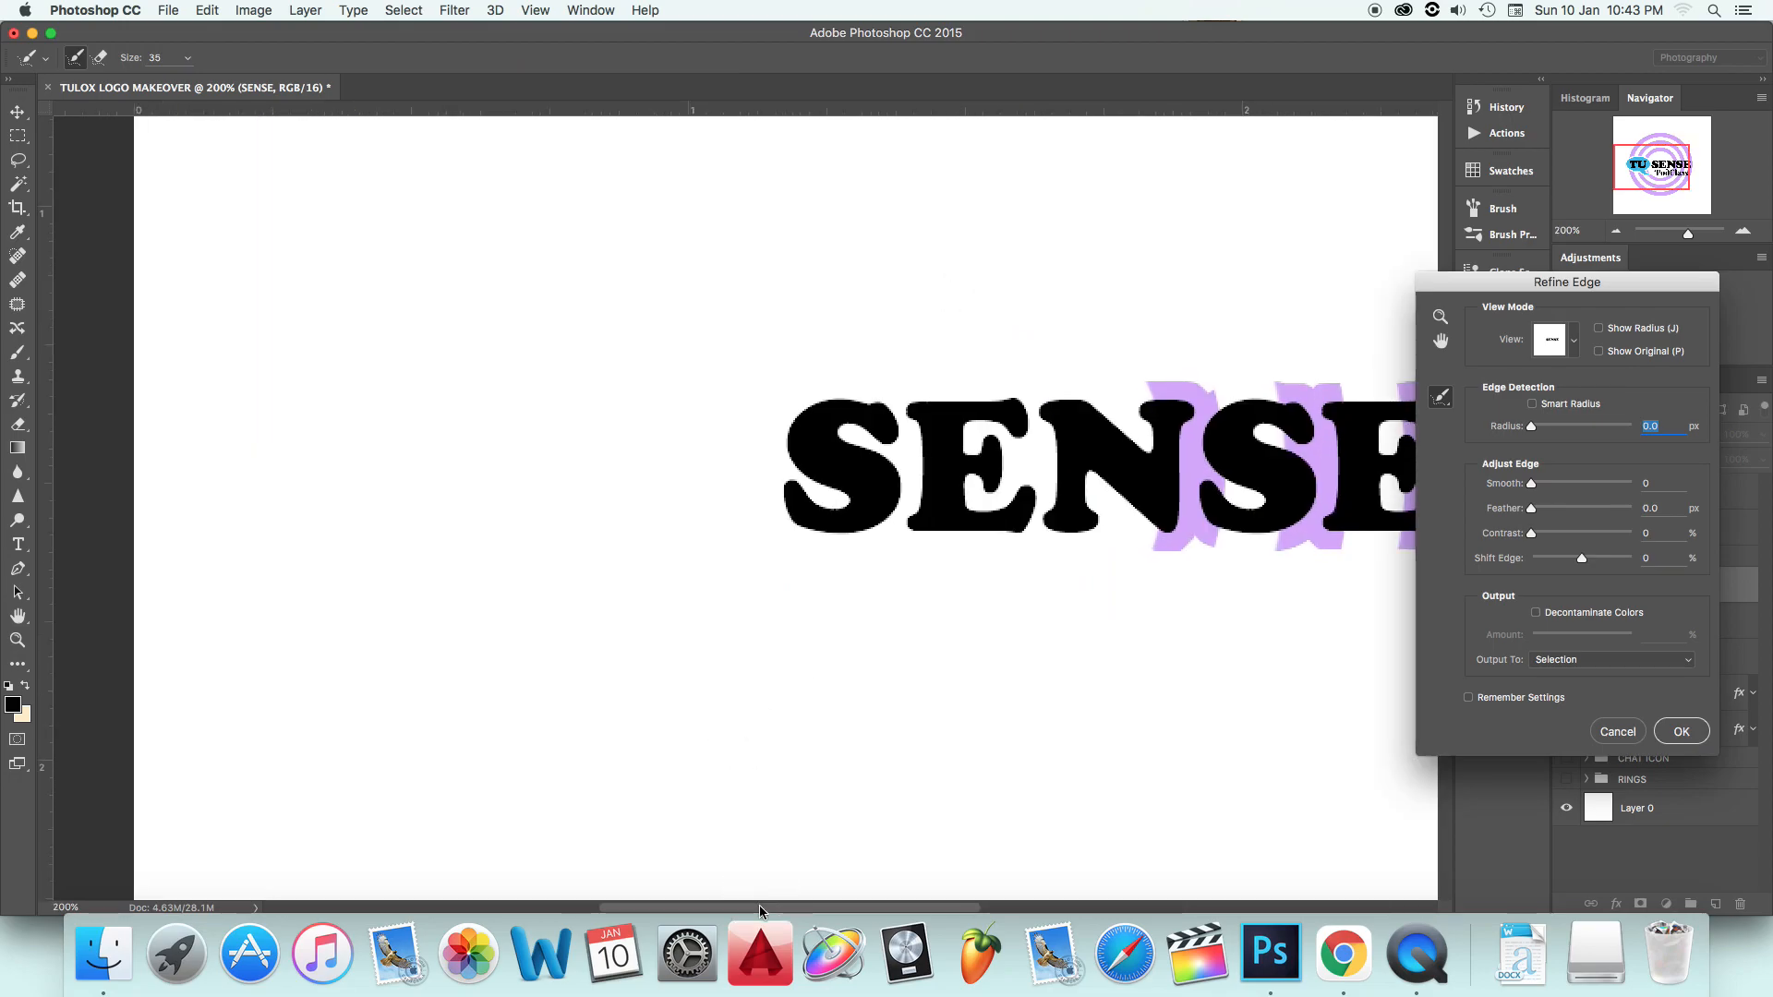
{"action": "left_click_drag", "start_coordinate": [765, 909], "coordinate": [875, 909]}
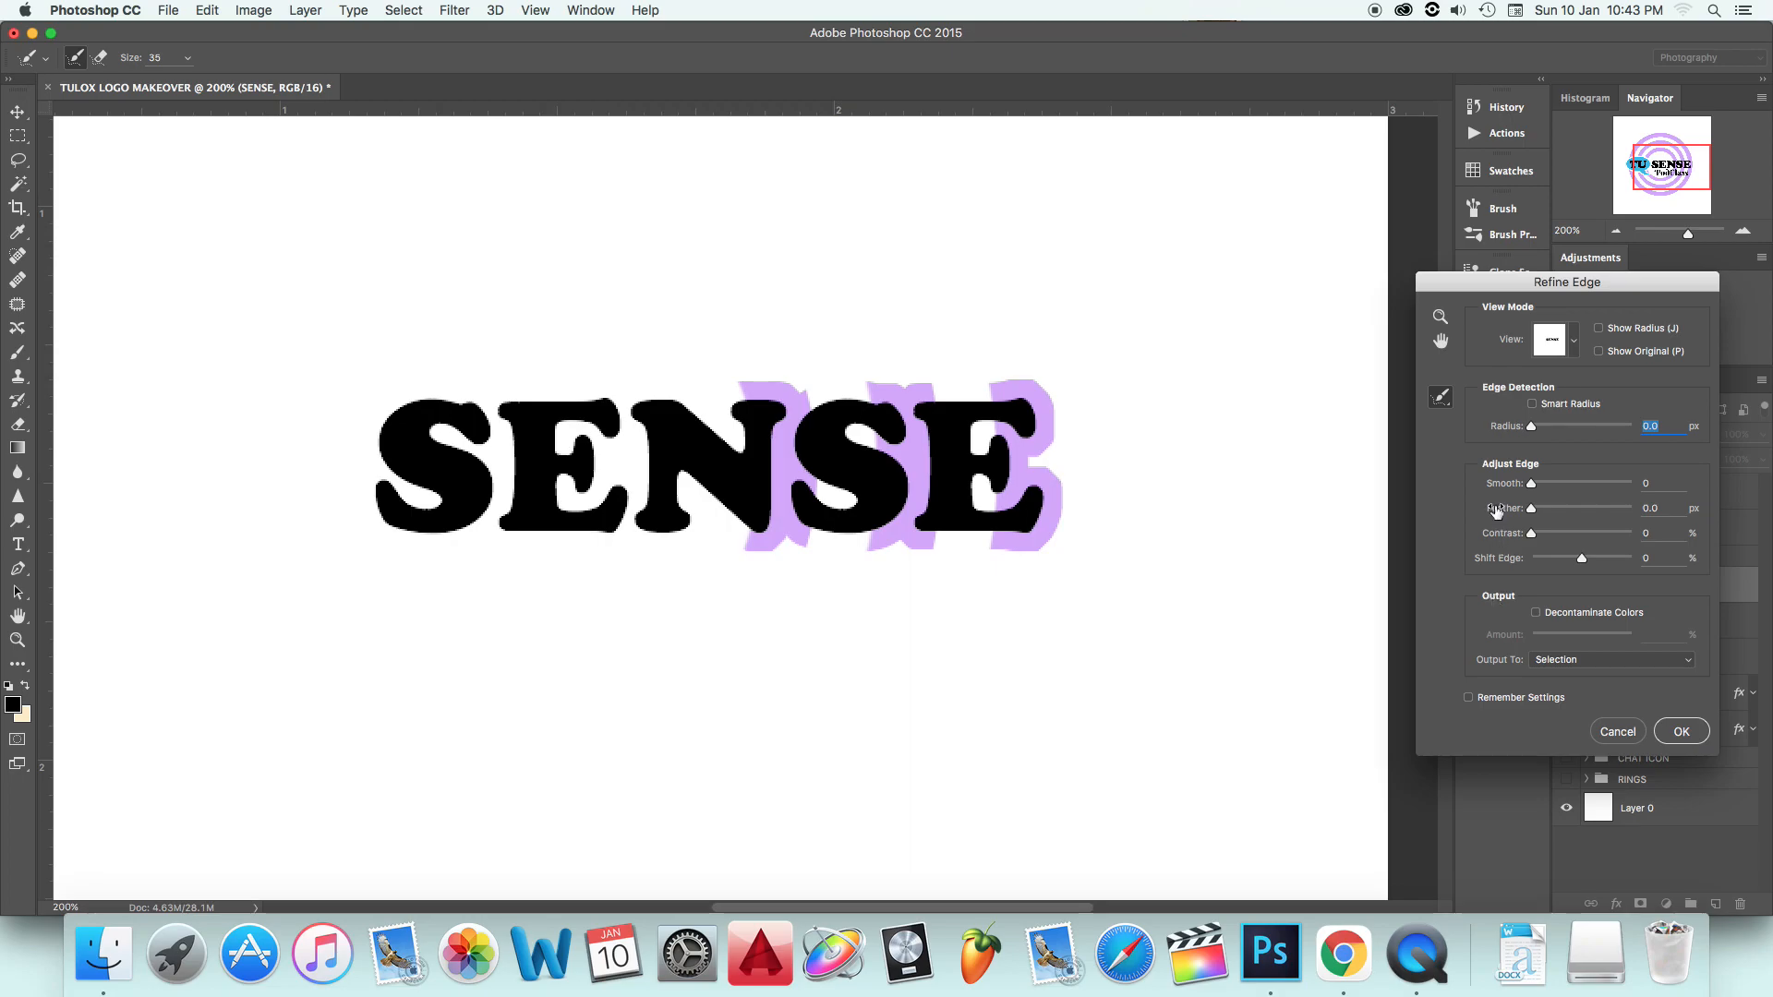
{"action": "type", "text": "7"}
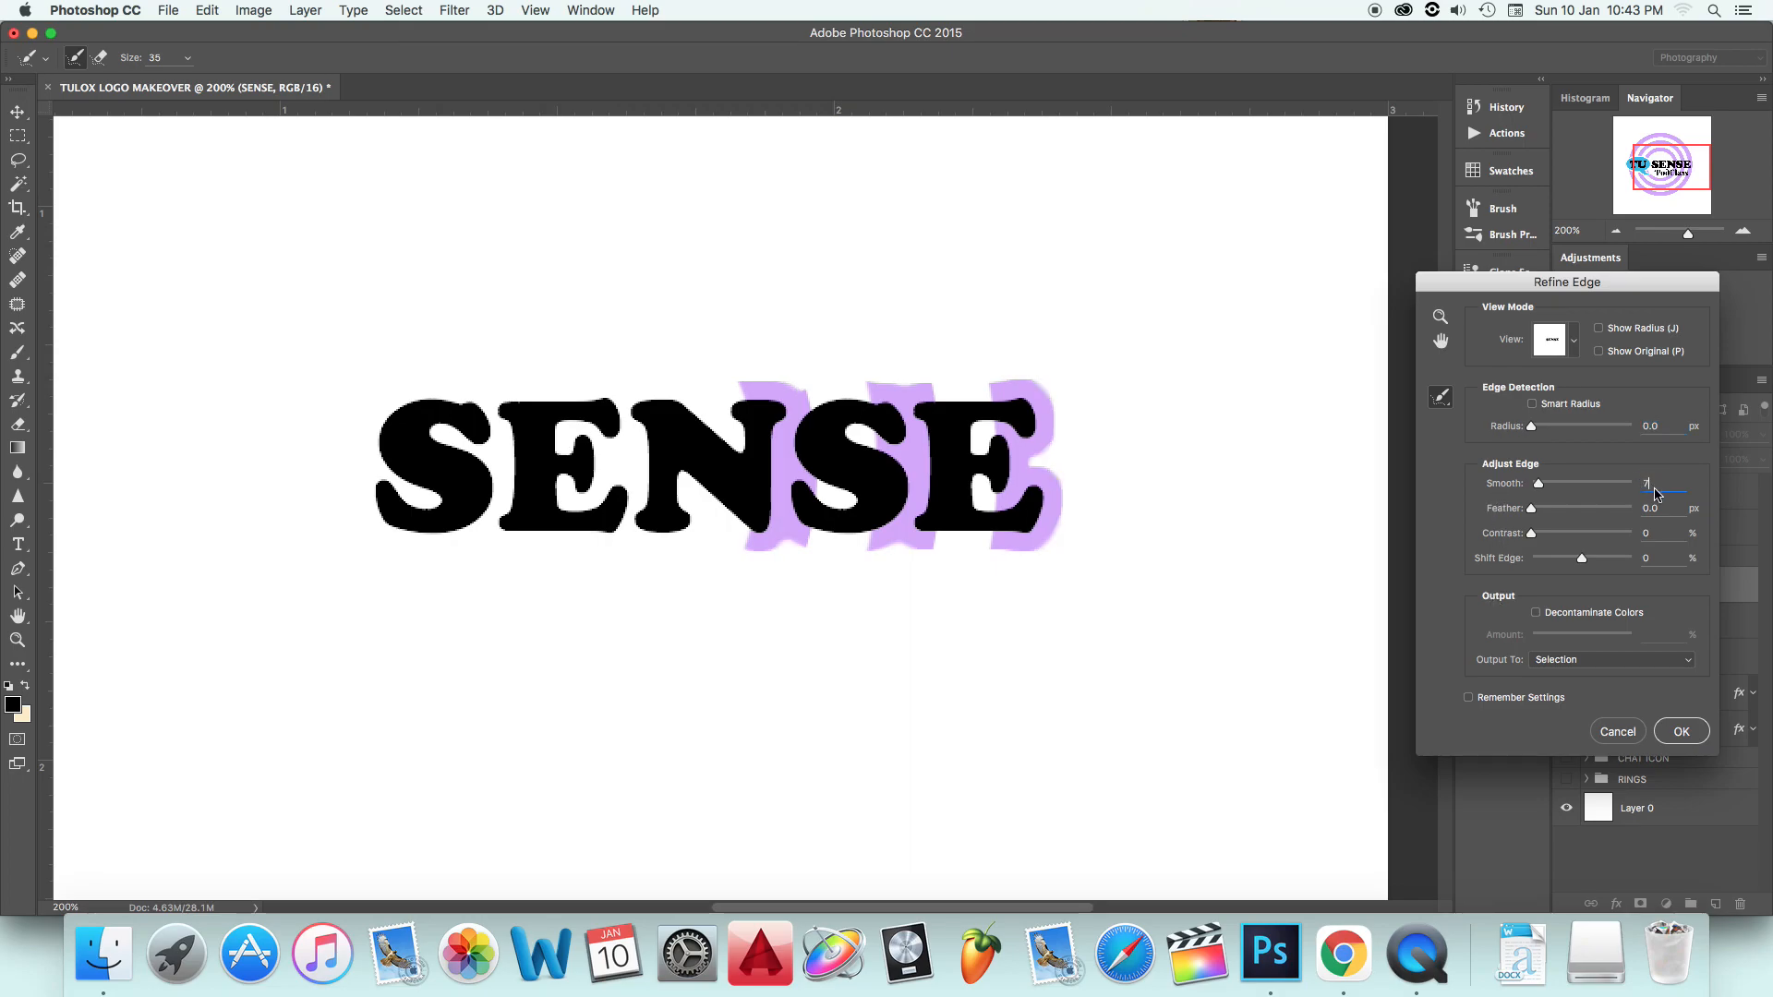
{"action": "type", "text": "1.7"}
{"action": "left_click_drag", "start_coordinate": [1658, 535], "coordinate": [1611, 534]}
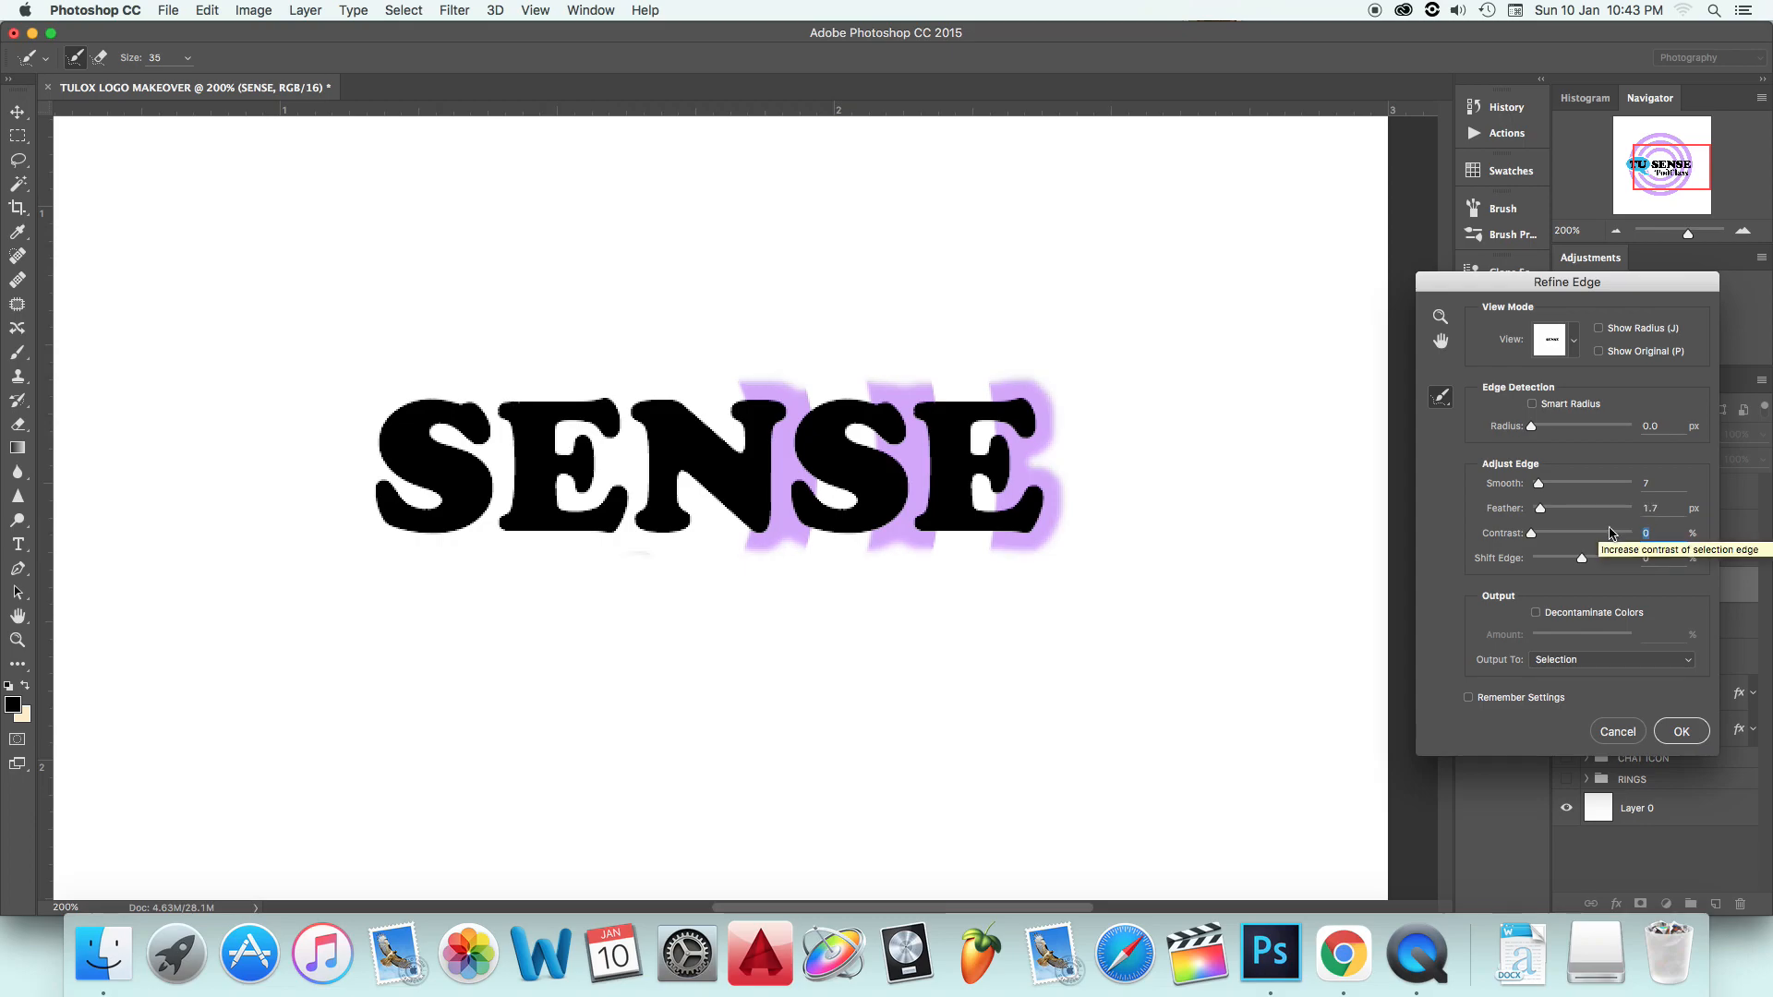
{"action": "key", "text": "Tab"}
{"action": "type", "text": "-11"}
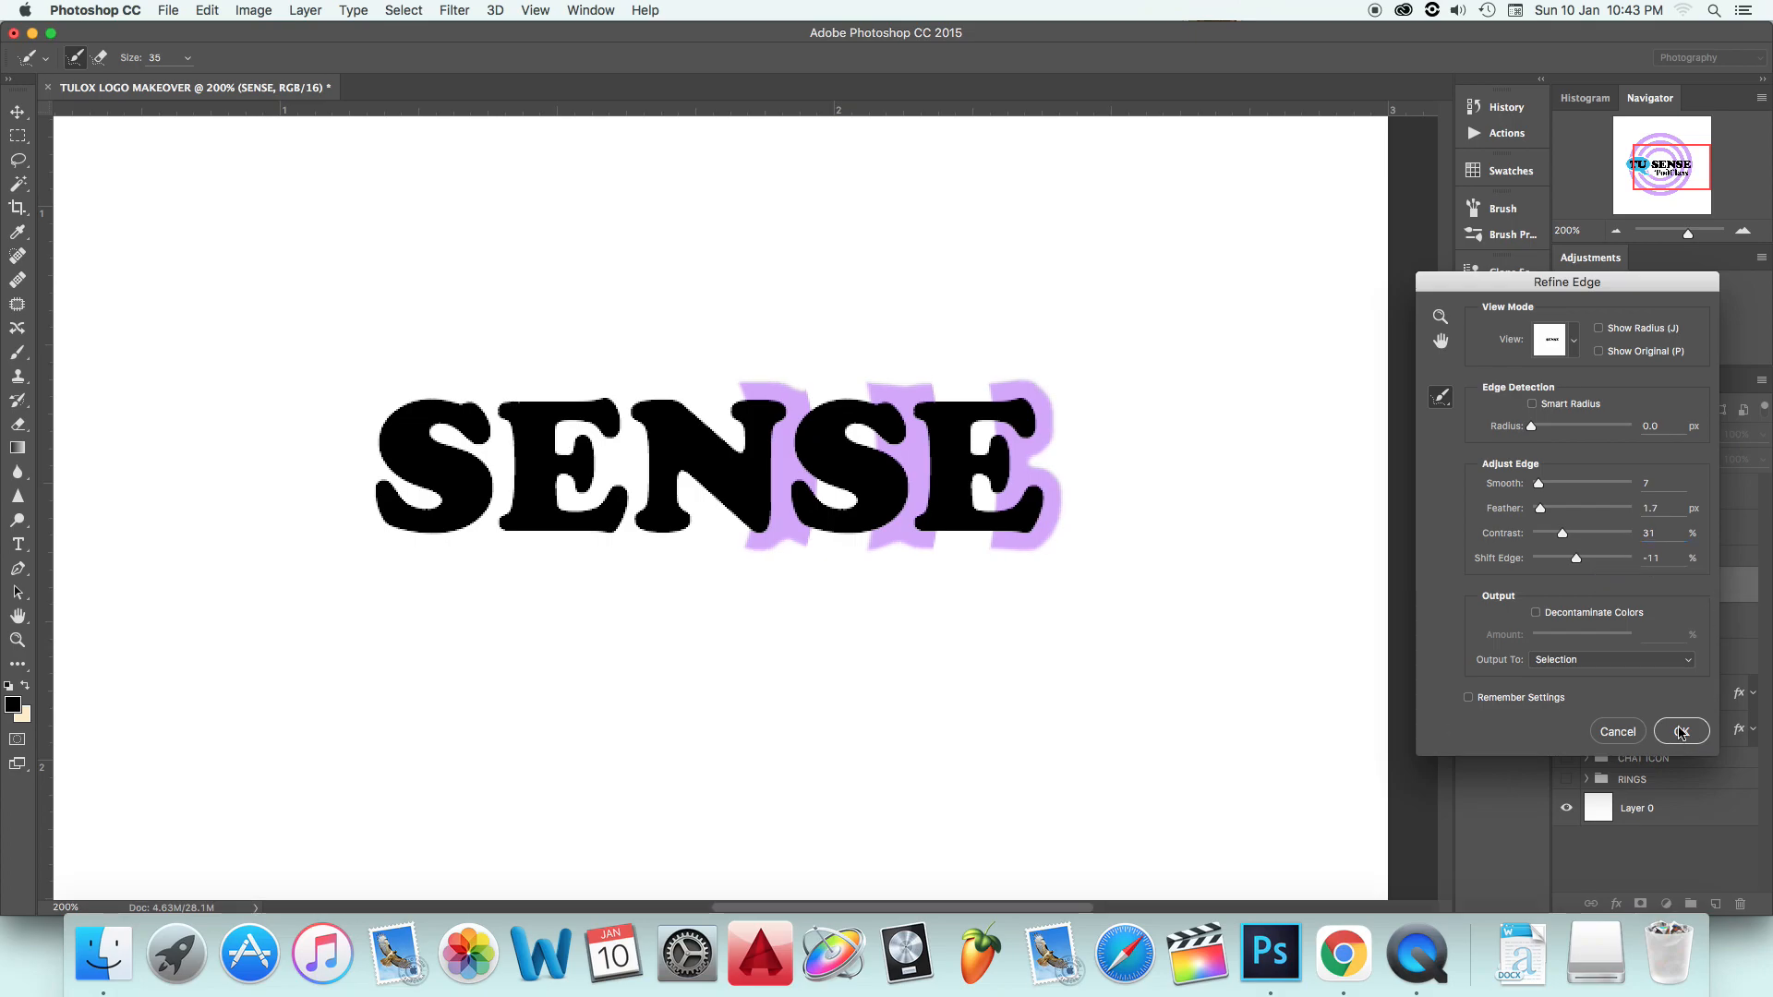
{"action": "key", "text": "super+minus"}
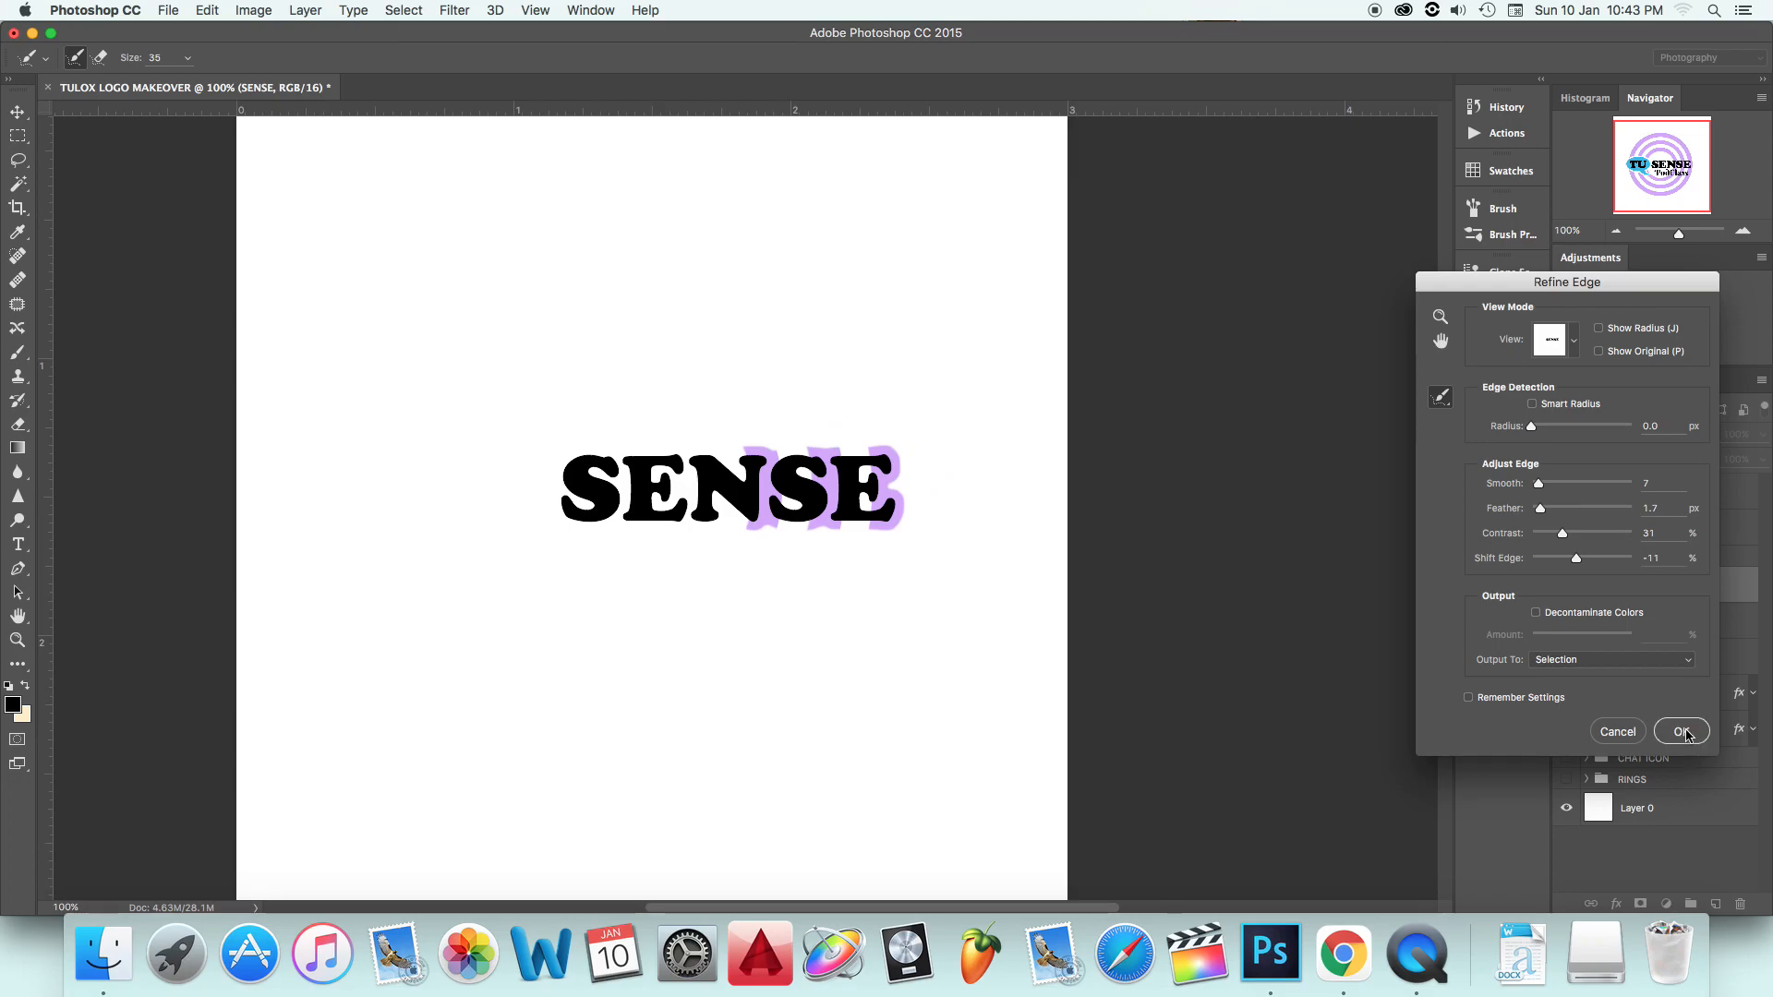
{"action": "left_click", "coordinate": [1683, 731]}
Step: Cut the refined SENSE selection out of the RINGS copy 2 layer to leave a gap around the lettering
{"action": "left_click", "coordinate": [207, 10]}
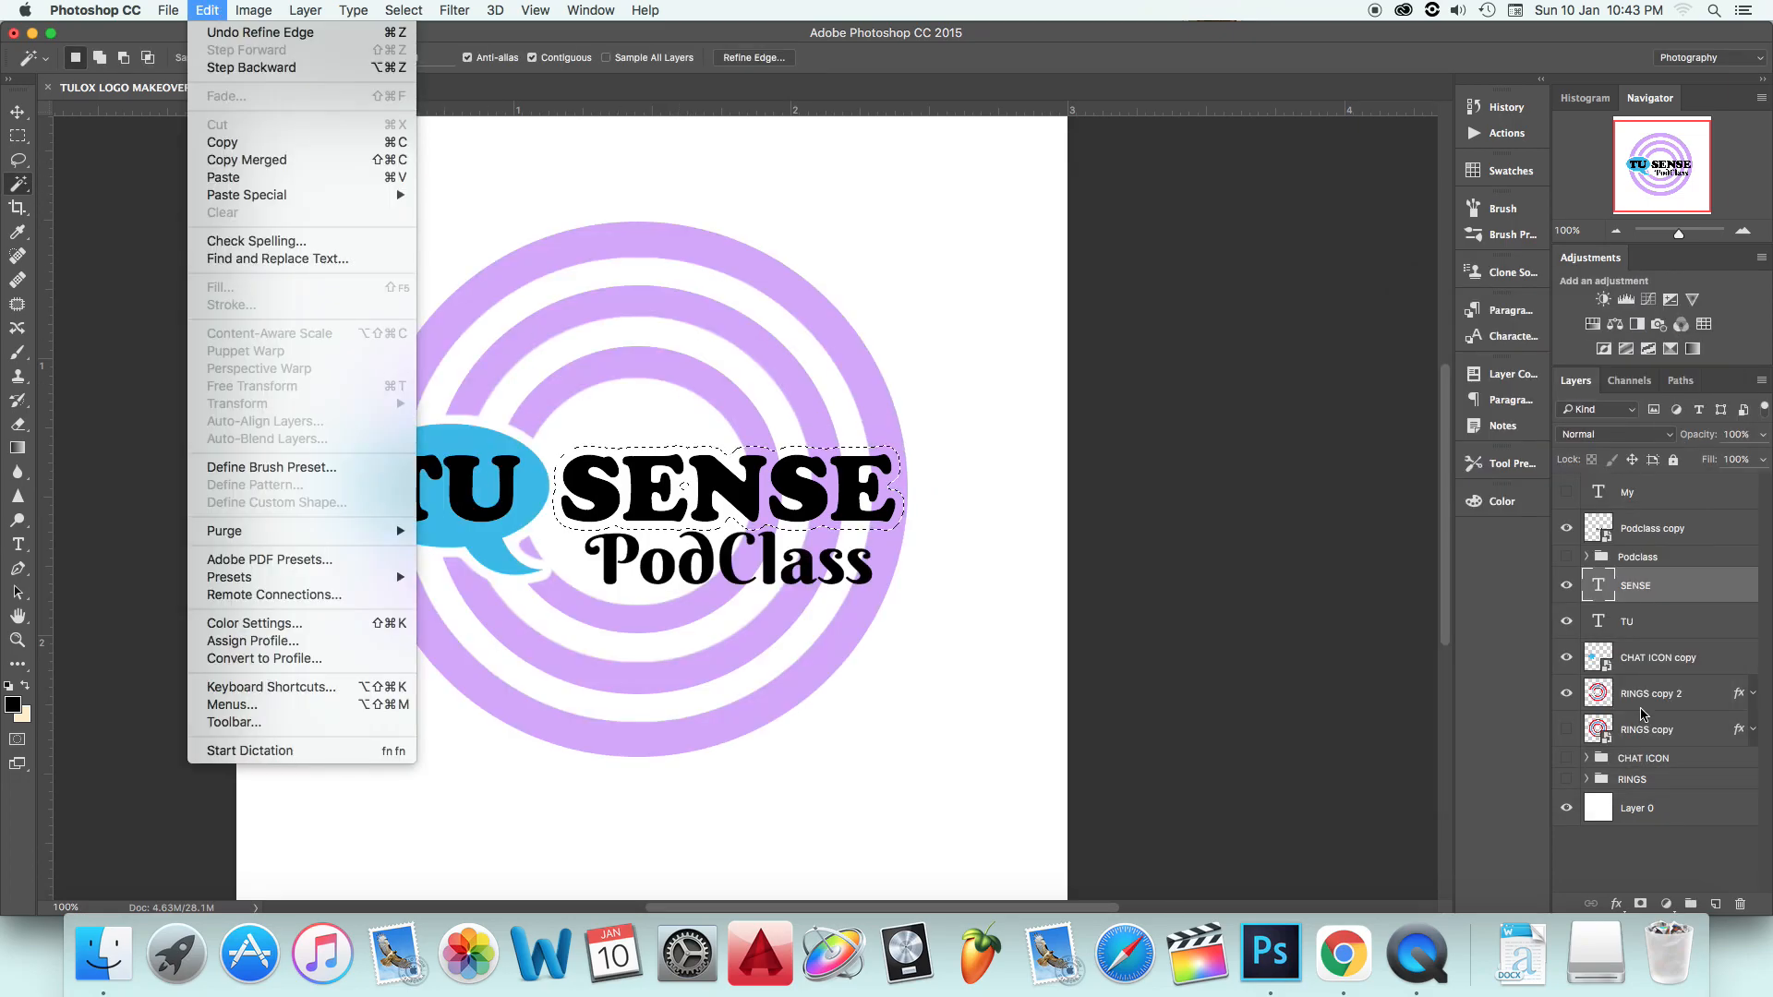
{"action": "left_click", "coordinate": [1642, 702]}
{"action": "left_click", "coordinate": [1641, 694]}
{"action": "left_click", "coordinate": [207, 10]}
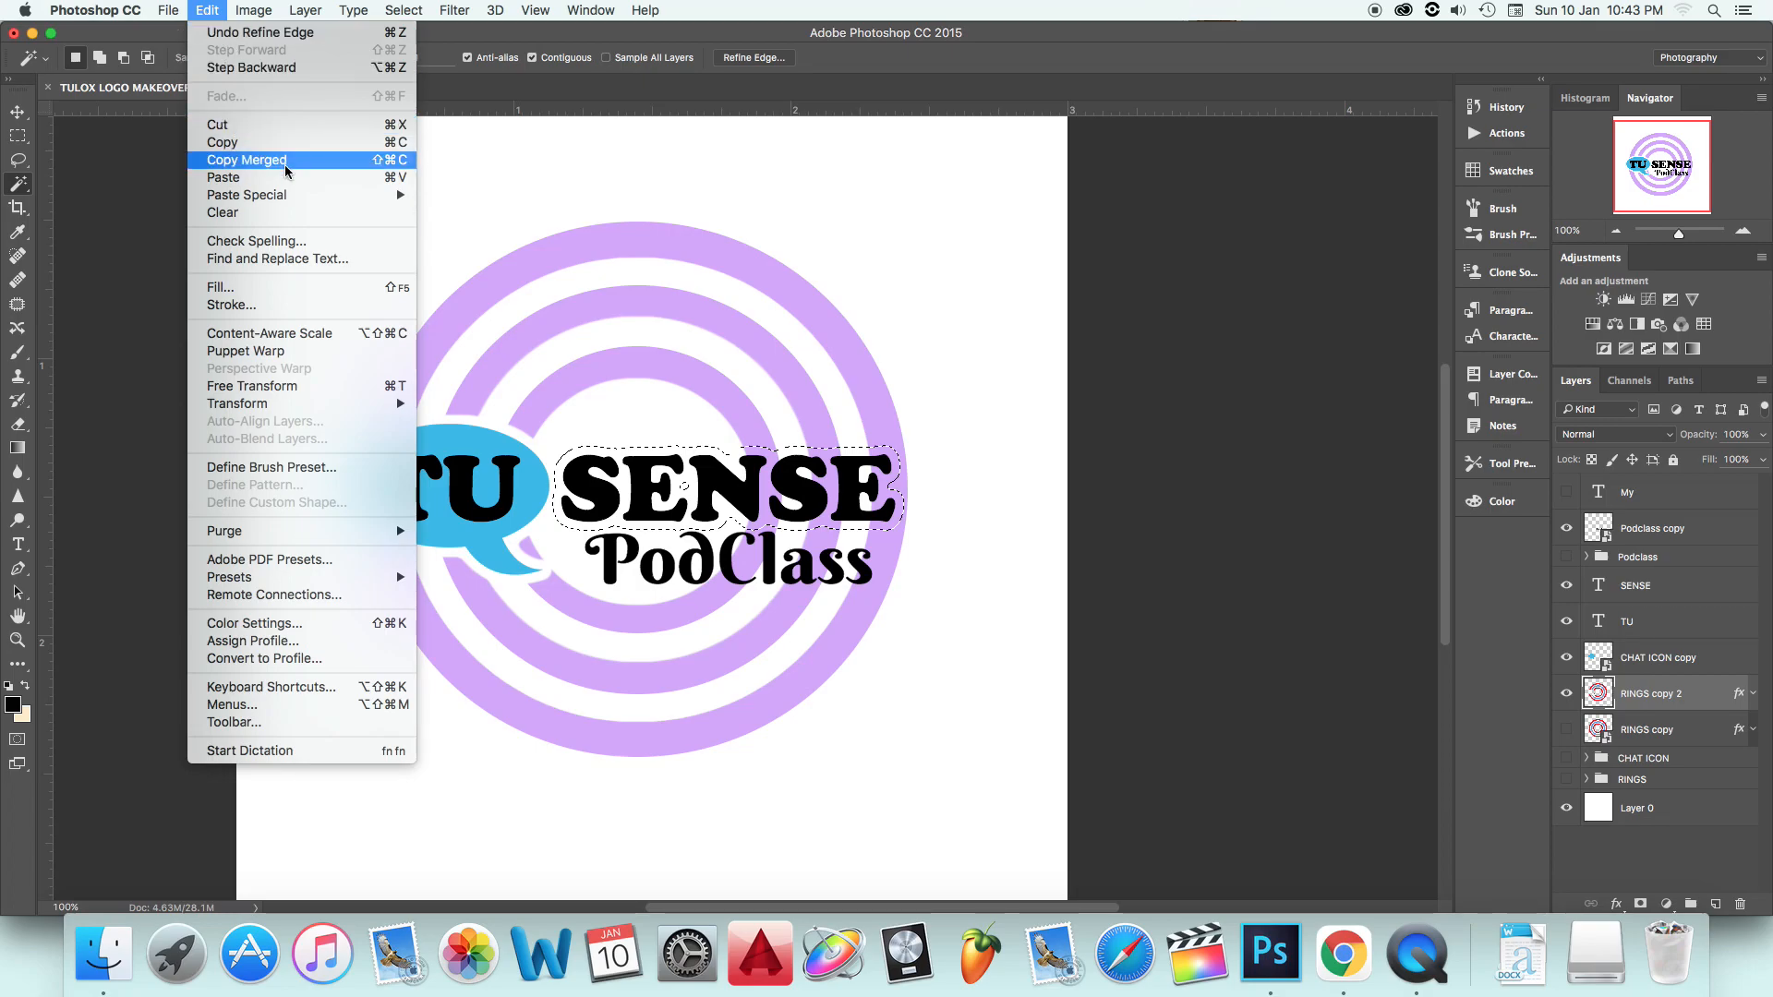
{"action": "left_click", "coordinate": [218, 125]}
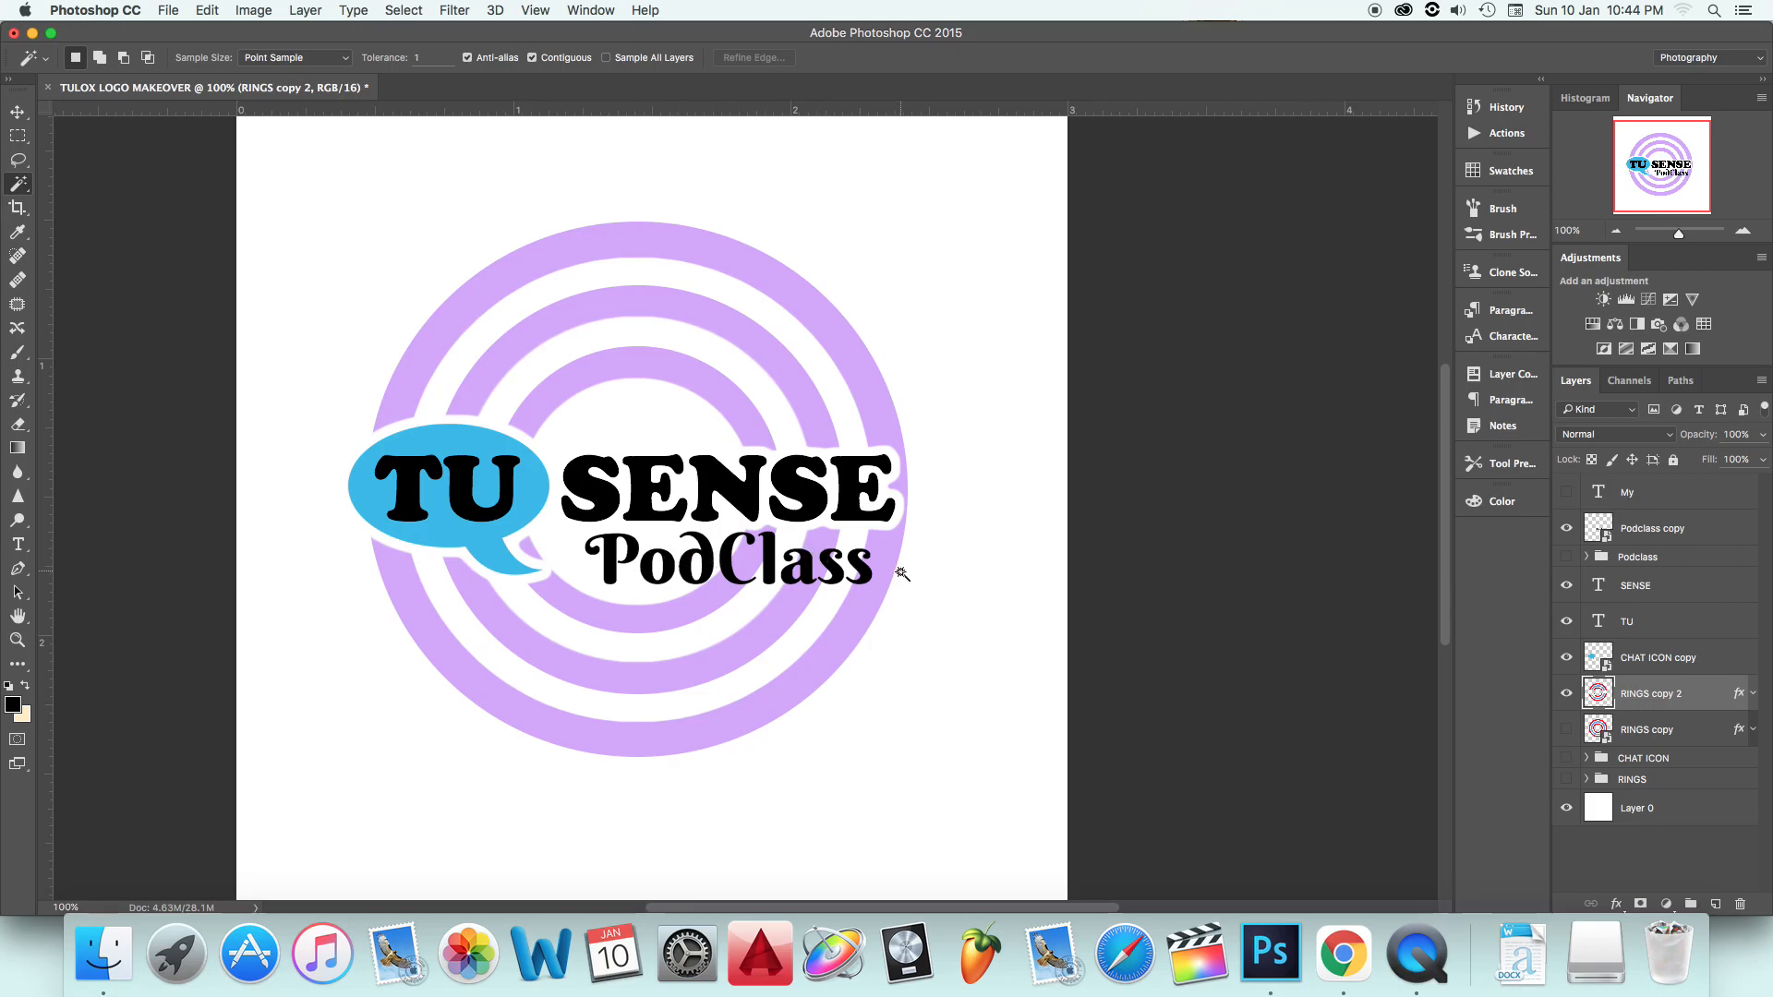
Step: Select the PodClass lettering on its layer by inverting a Magic Wand selection of the empty area, and expand the selection
{"action": "left_click", "coordinate": [1593, 558]}
{"action": "left_click", "coordinate": [1606, 545]}
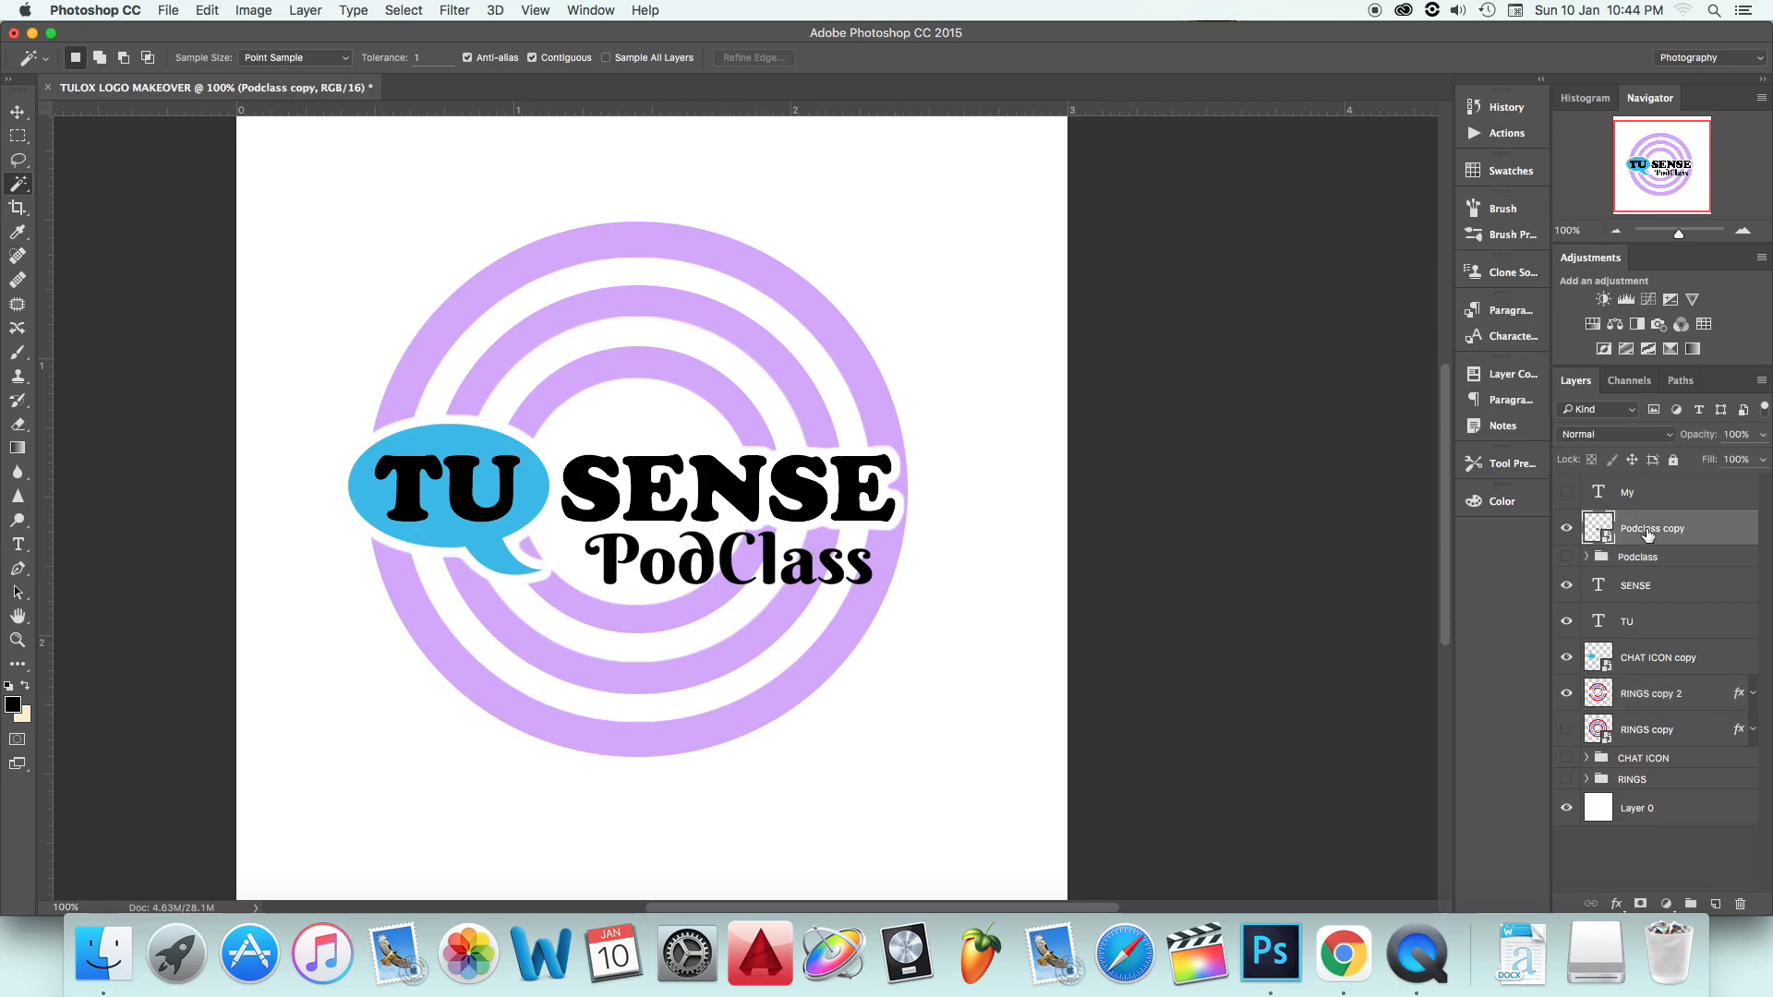
{"action": "left_click", "coordinate": [654, 540]}
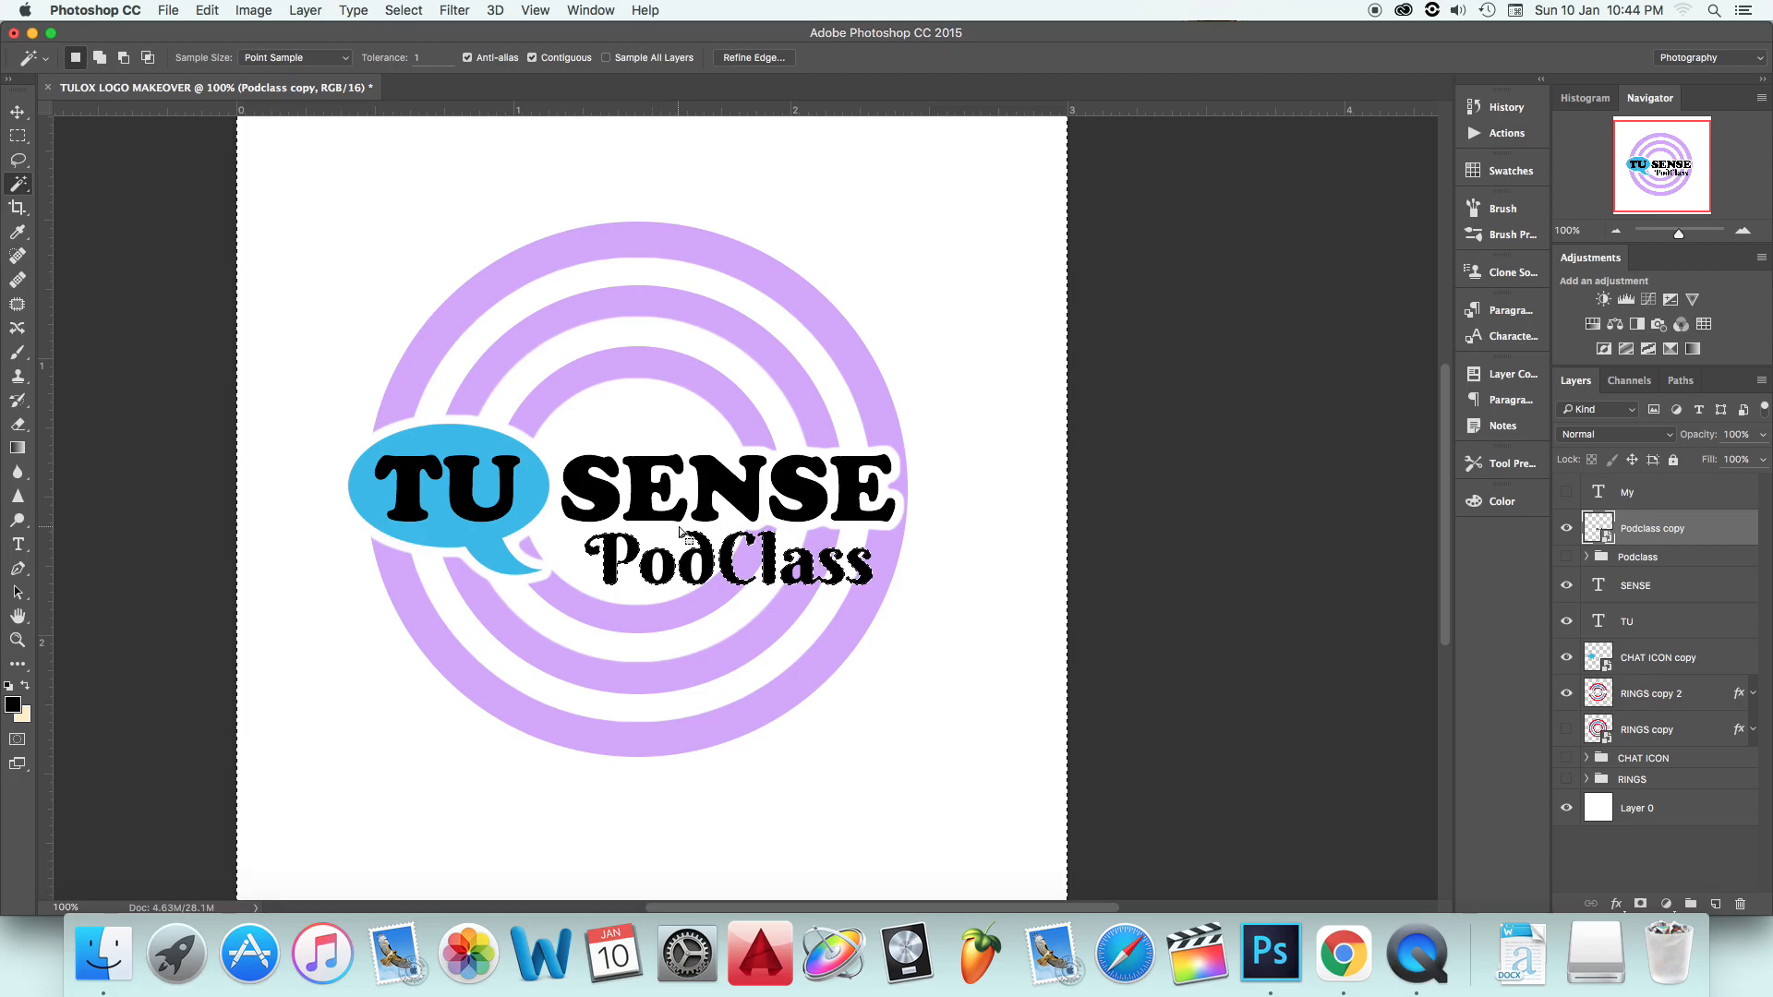
{"action": "key", "text": "super+equal"}
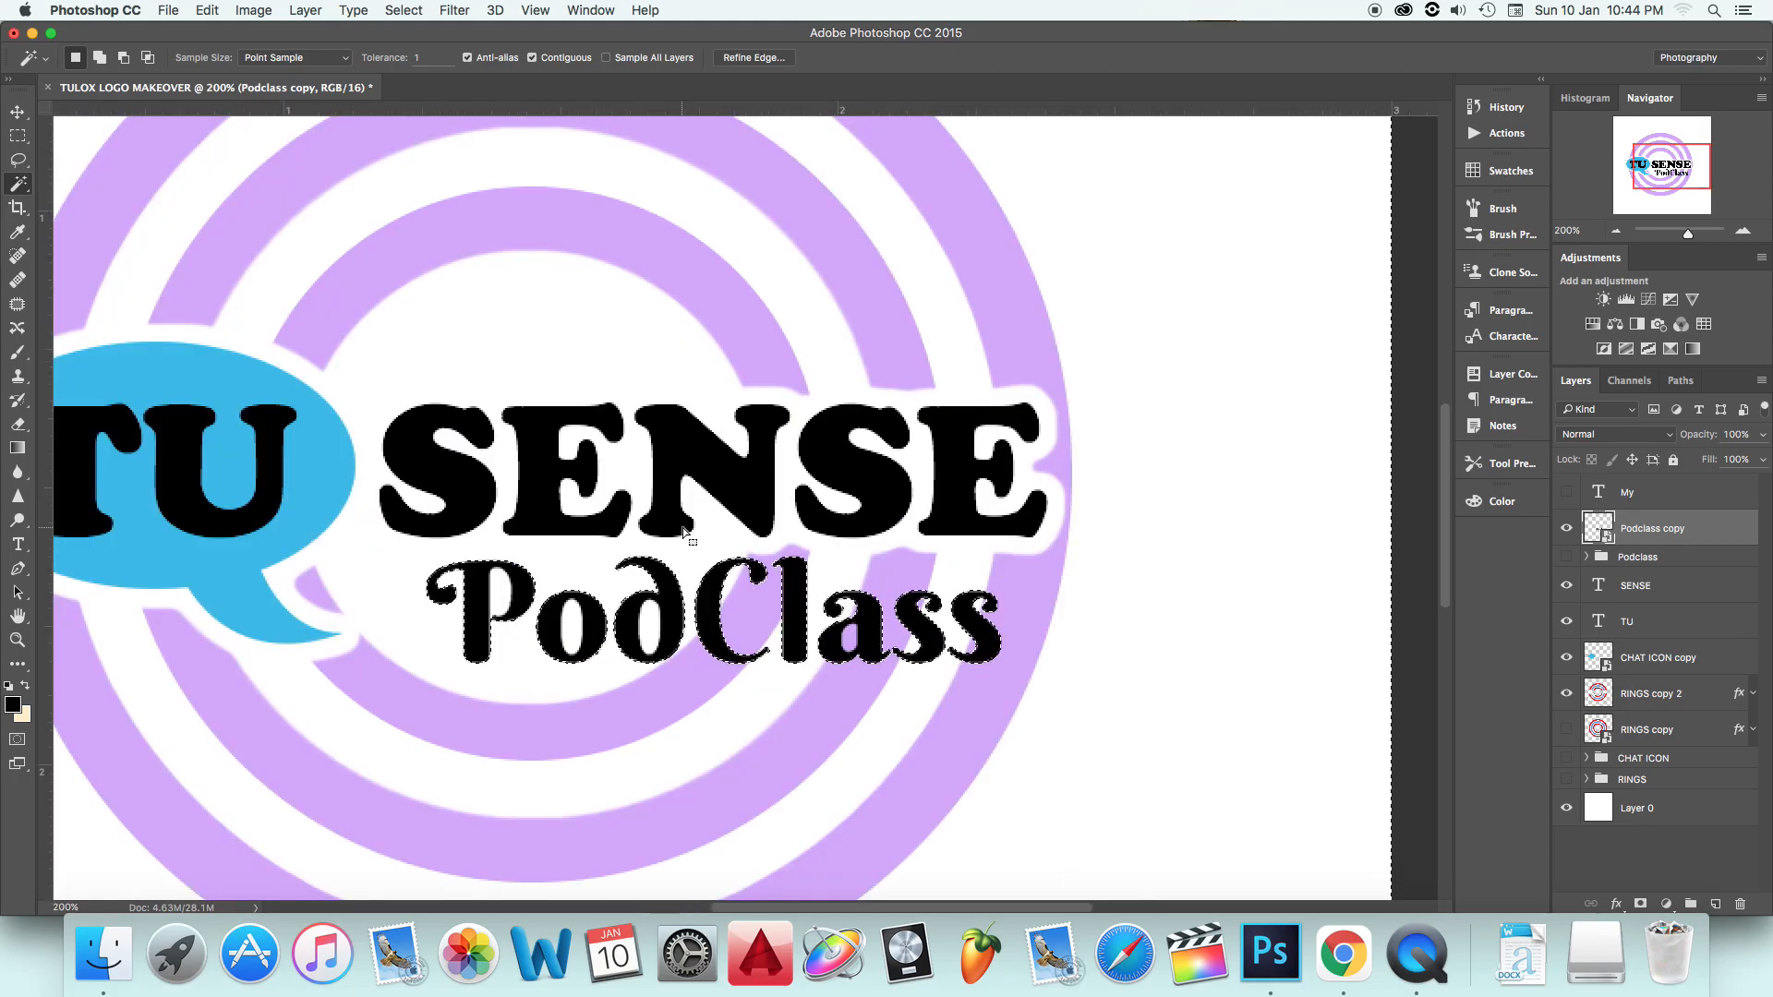
{"action": "key", "text": "super+minus"}
{"action": "left_click", "coordinate": [404, 10]}
{"action": "left_click", "coordinate": [426, 90]}
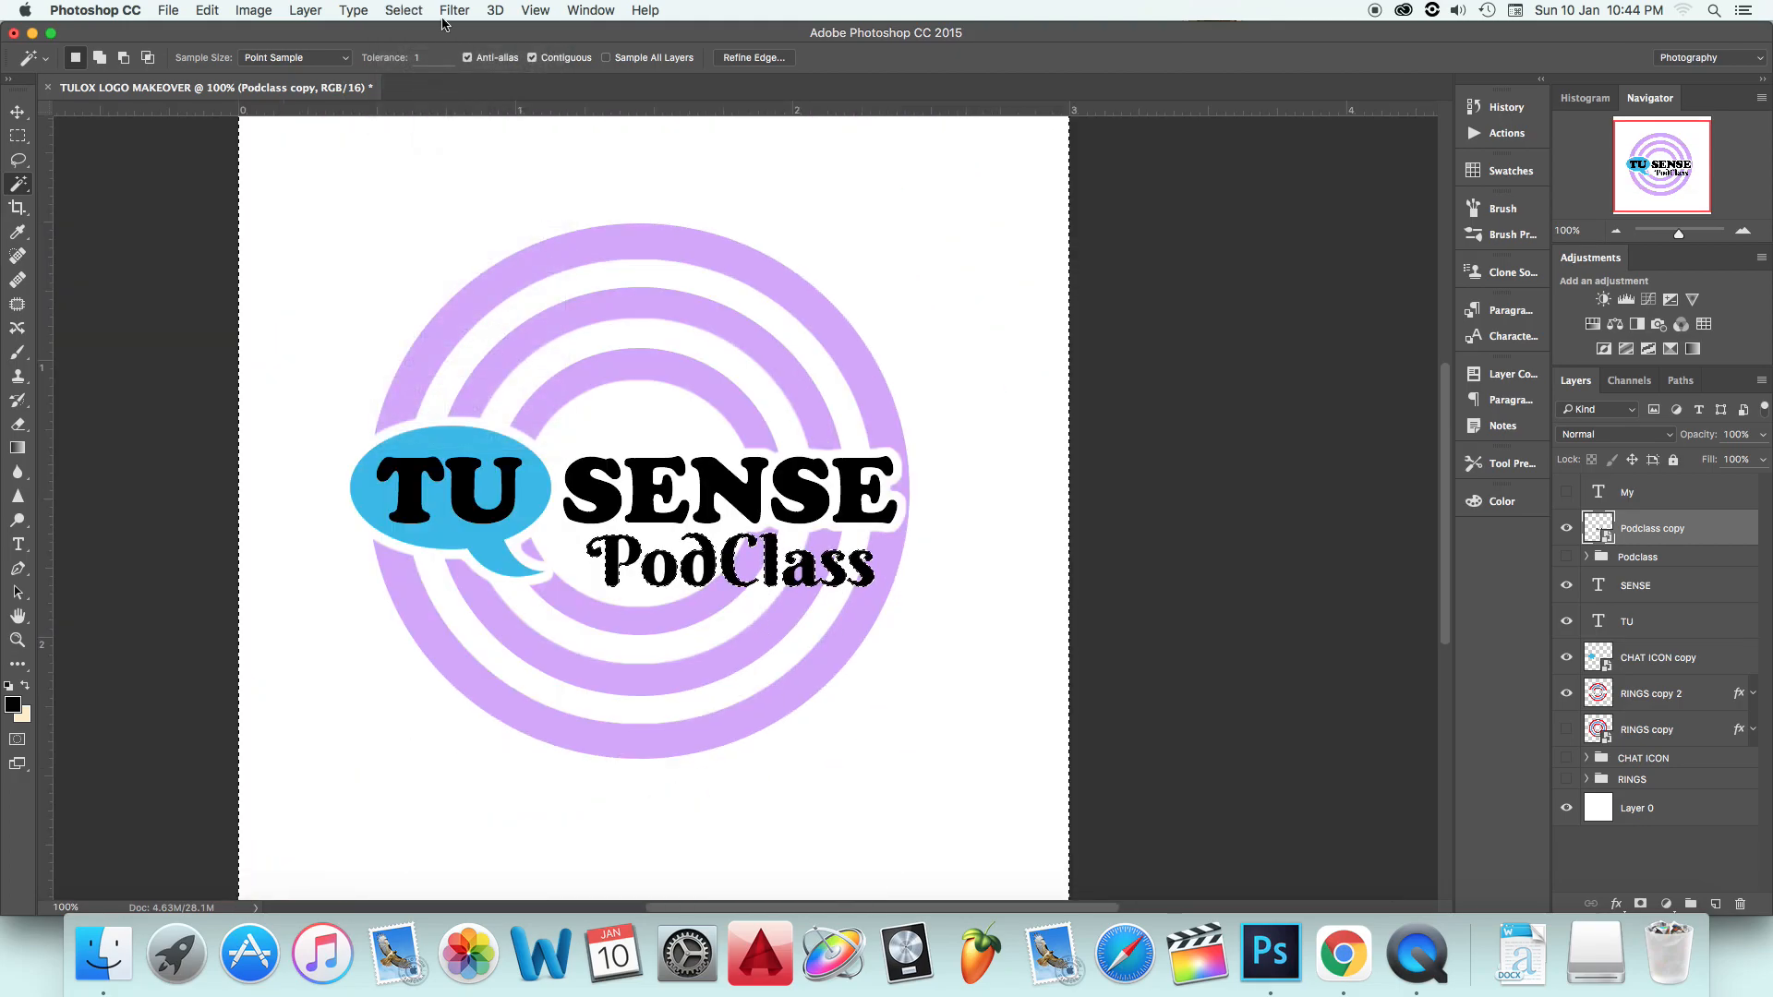
{"action": "left_click", "coordinate": [404, 10]}
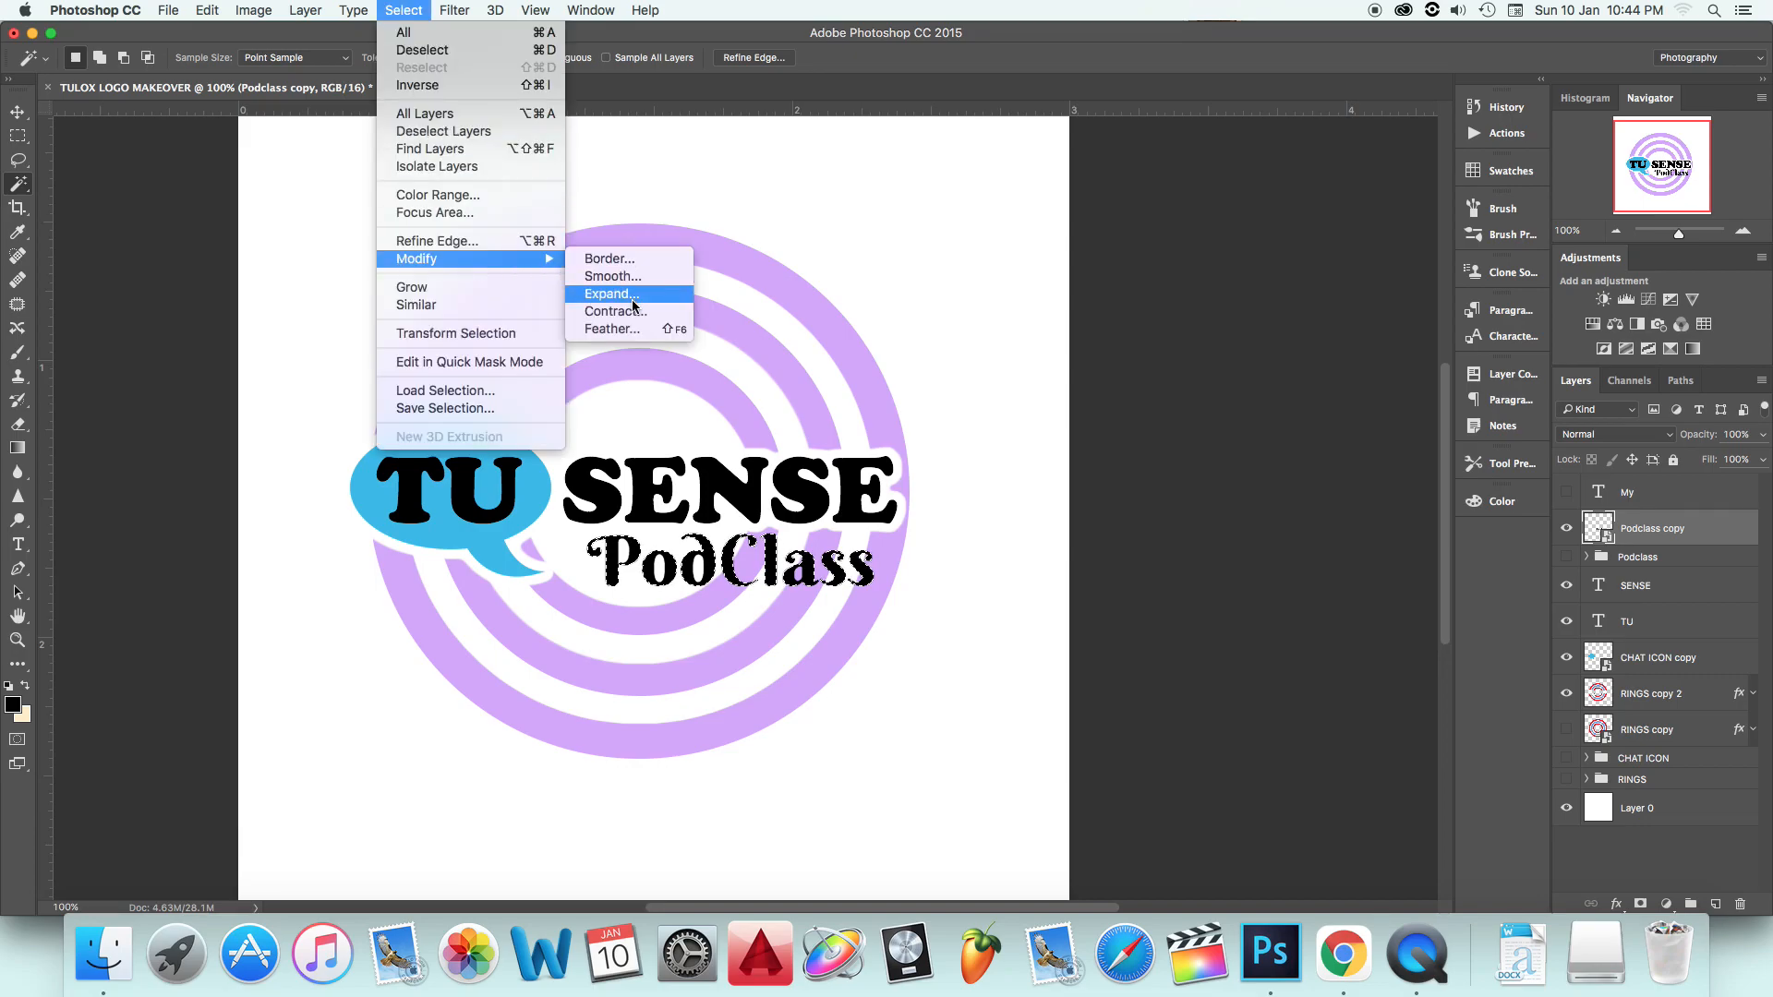
{"action": "left_click", "coordinate": [634, 293]}
{"action": "left_click", "coordinate": [984, 432]}
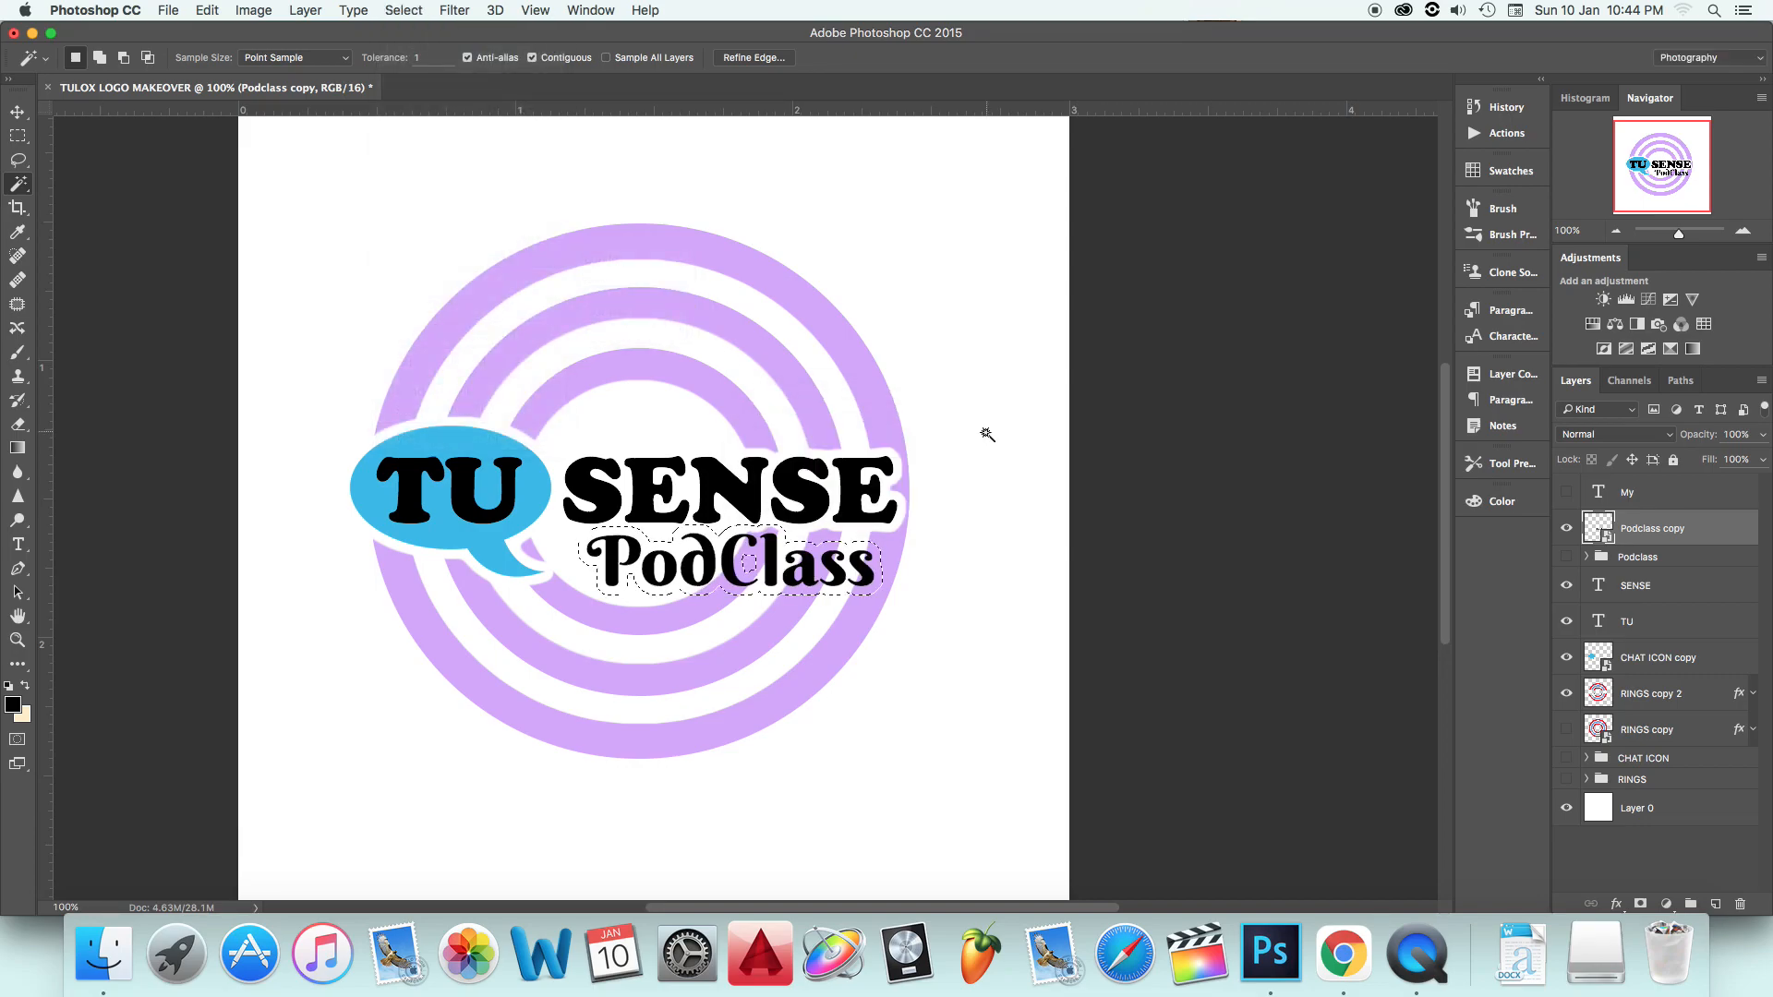
Step: Refine the edge of the expanded PodClass selection with a Smooth value of 7
{"action": "left_click", "coordinate": [753, 57]}
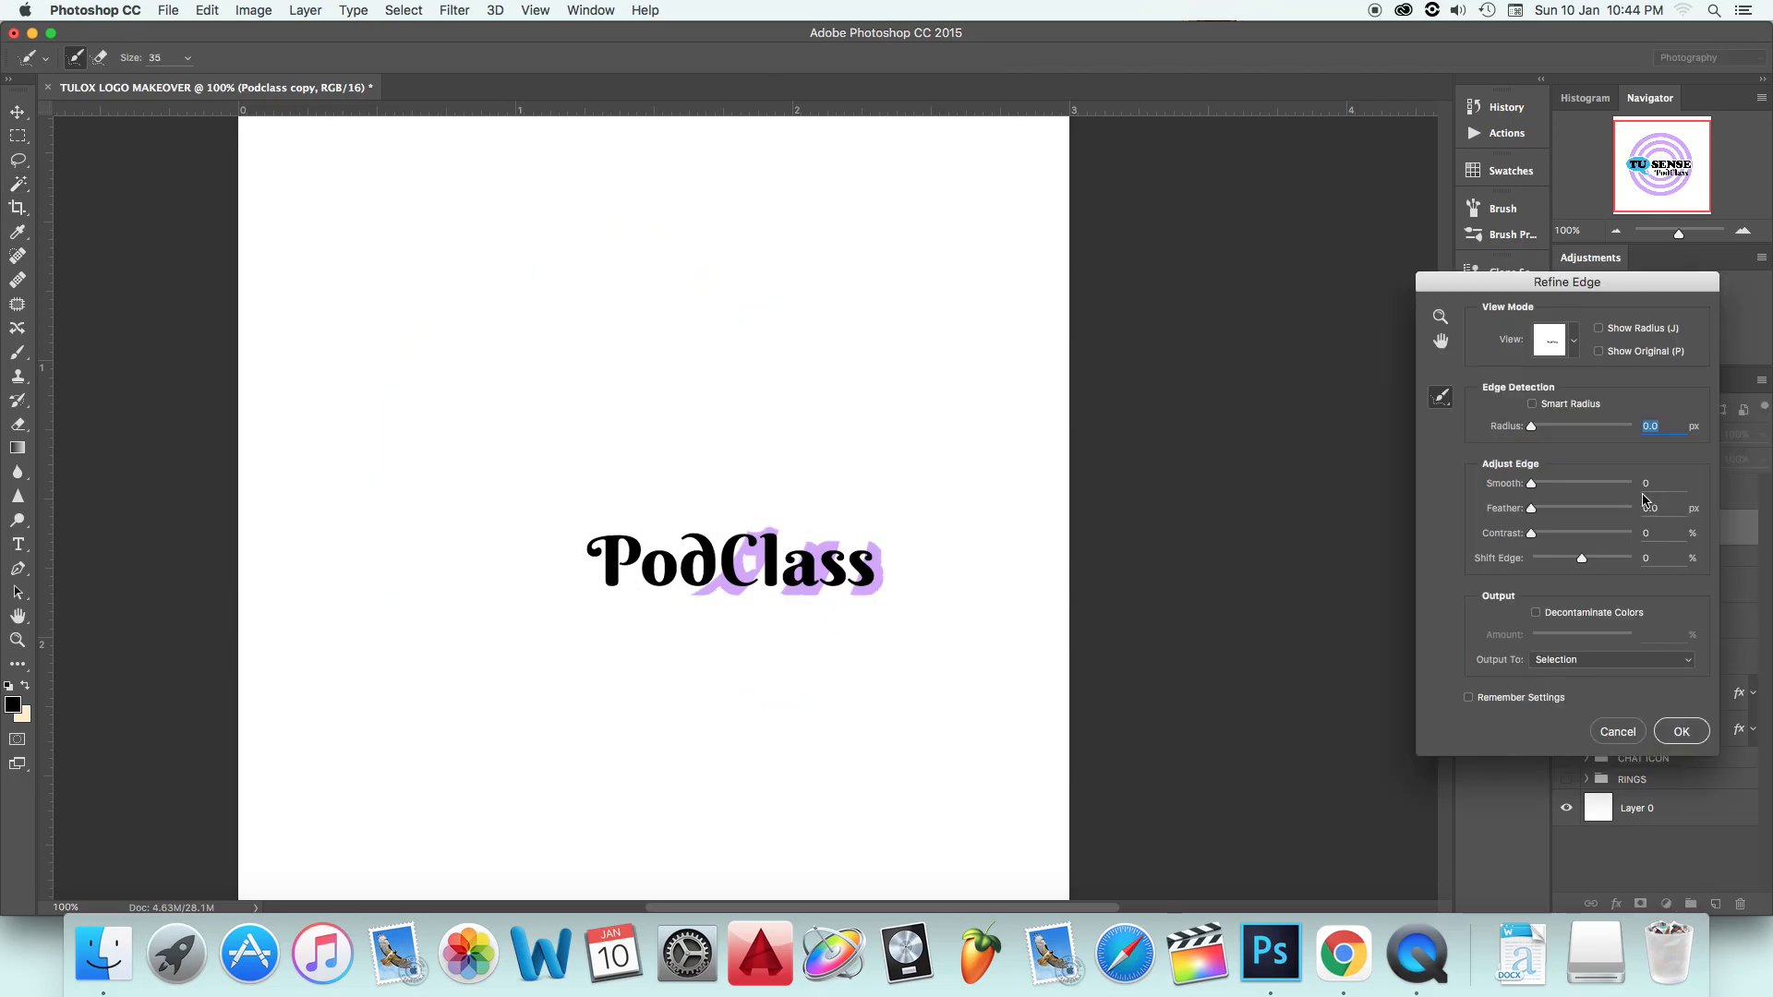
{"action": "left_click", "coordinate": [1653, 484]}
{"action": "type", "text": "7"}
{"action": "key", "text": "Tab"}
{"action": "type", "text": "131"}
{"action": "key", "text": "Return"}
Step: Cut the refined PodClass selection out of the RINGS copy 2 layer
{"action": "left_click", "coordinate": [207, 10]}
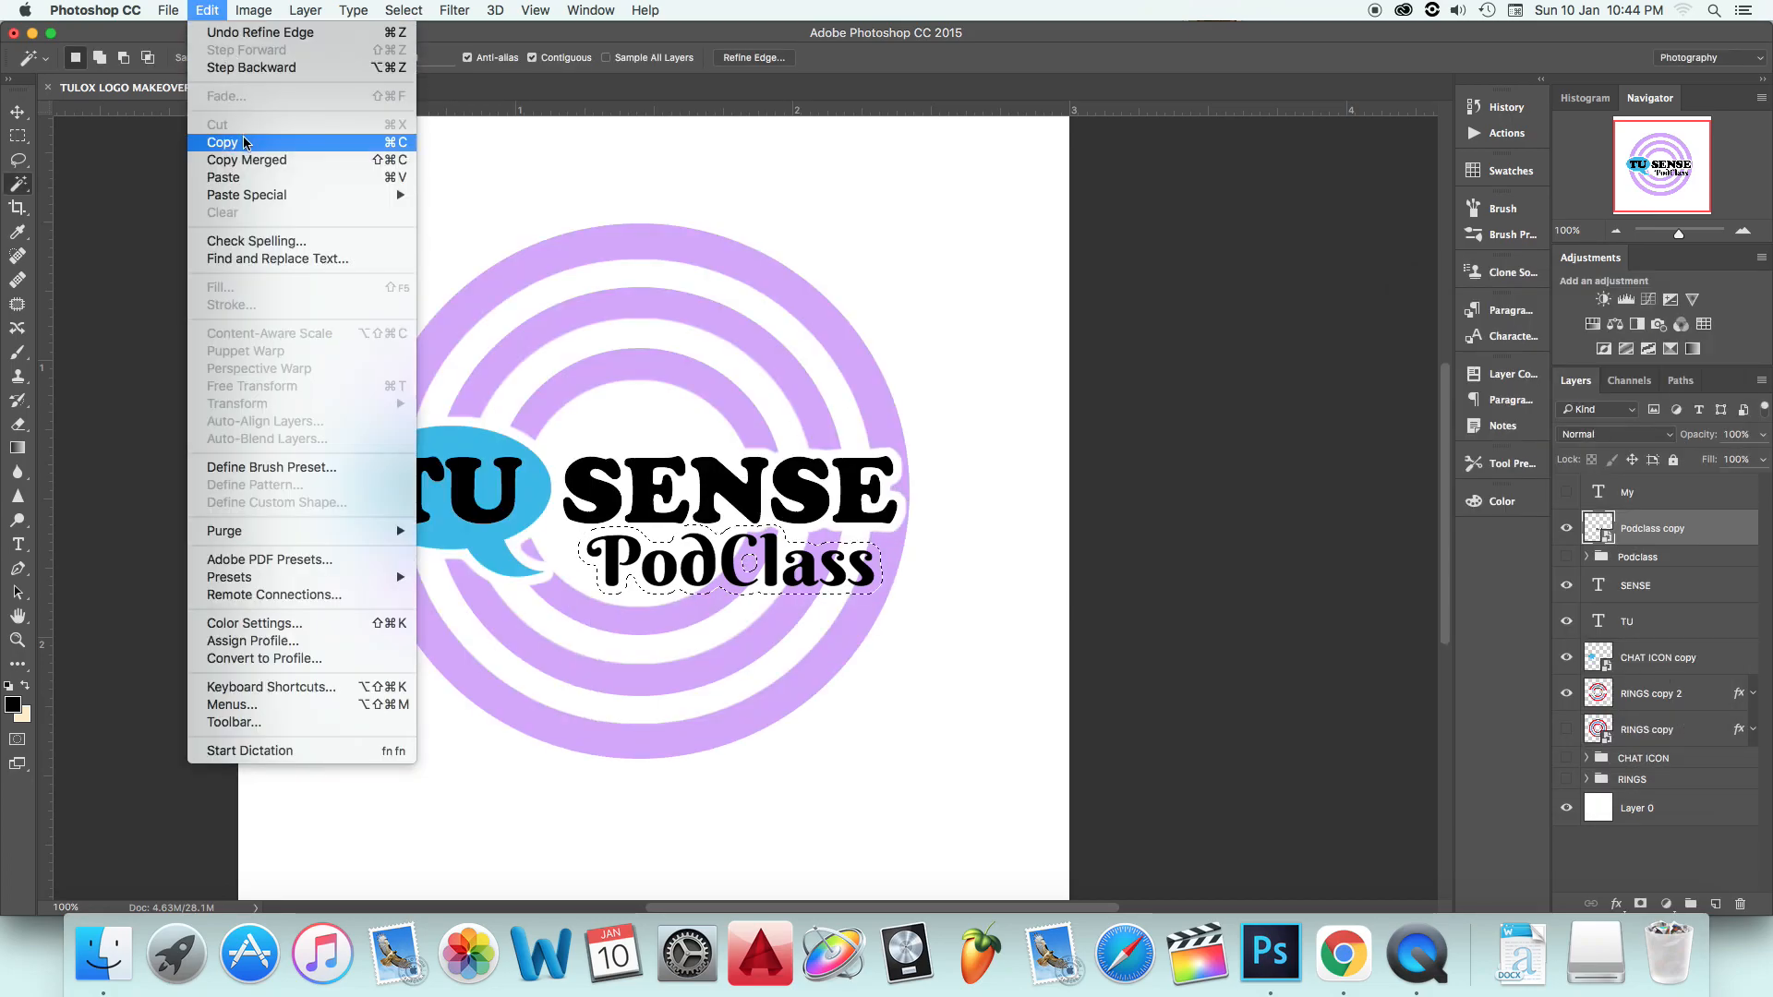
{"action": "left_click", "coordinate": [1640, 728]}
{"action": "left_click", "coordinate": [1636, 696]}
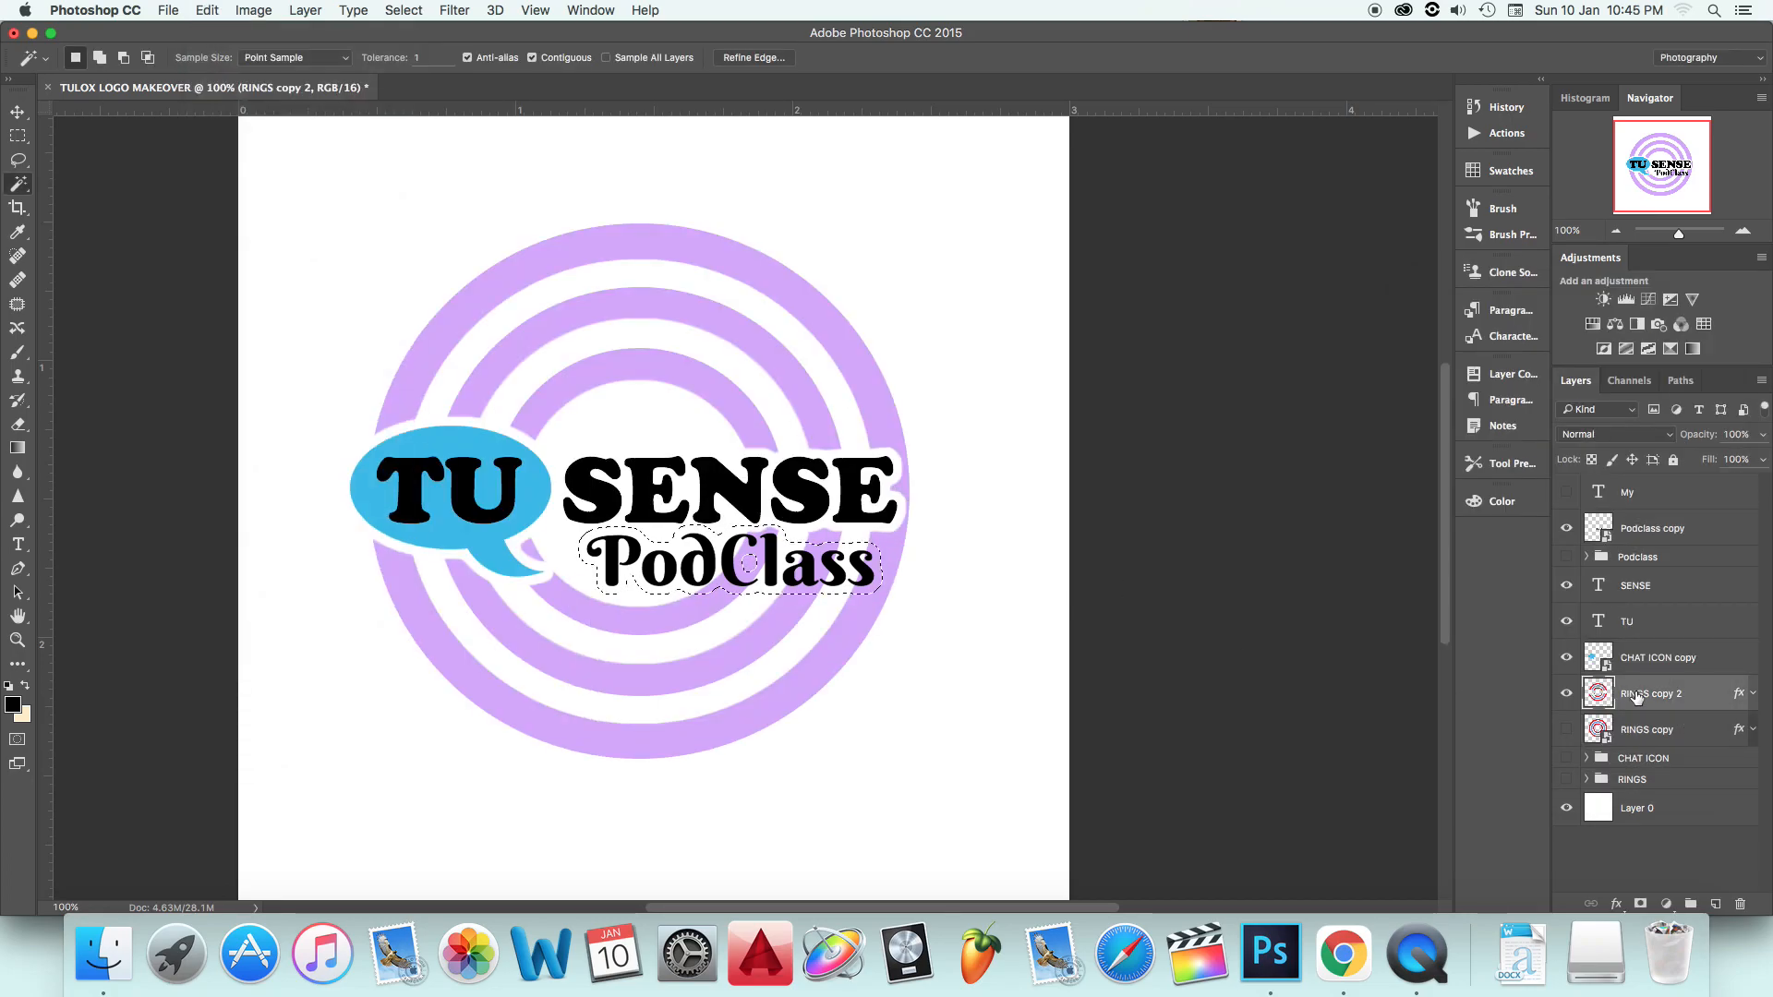
{"action": "left_click", "coordinate": [207, 10]}
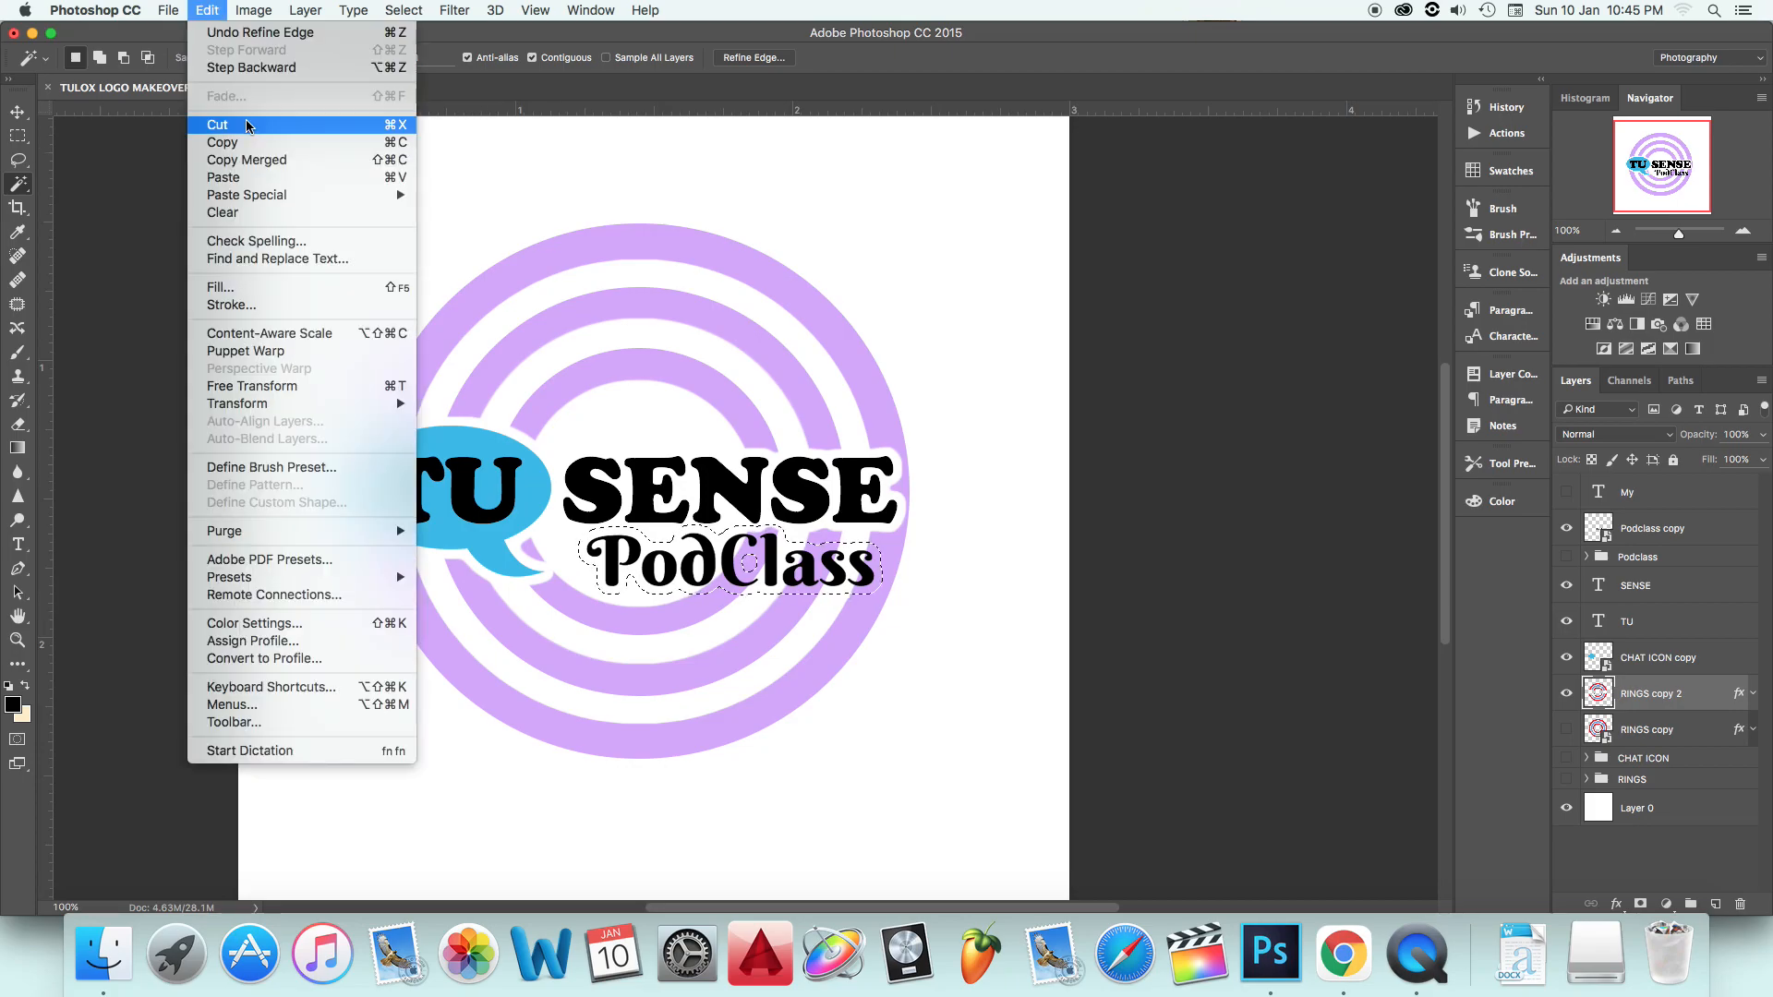
{"action": "left_click", "coordinate": [248, 125]}
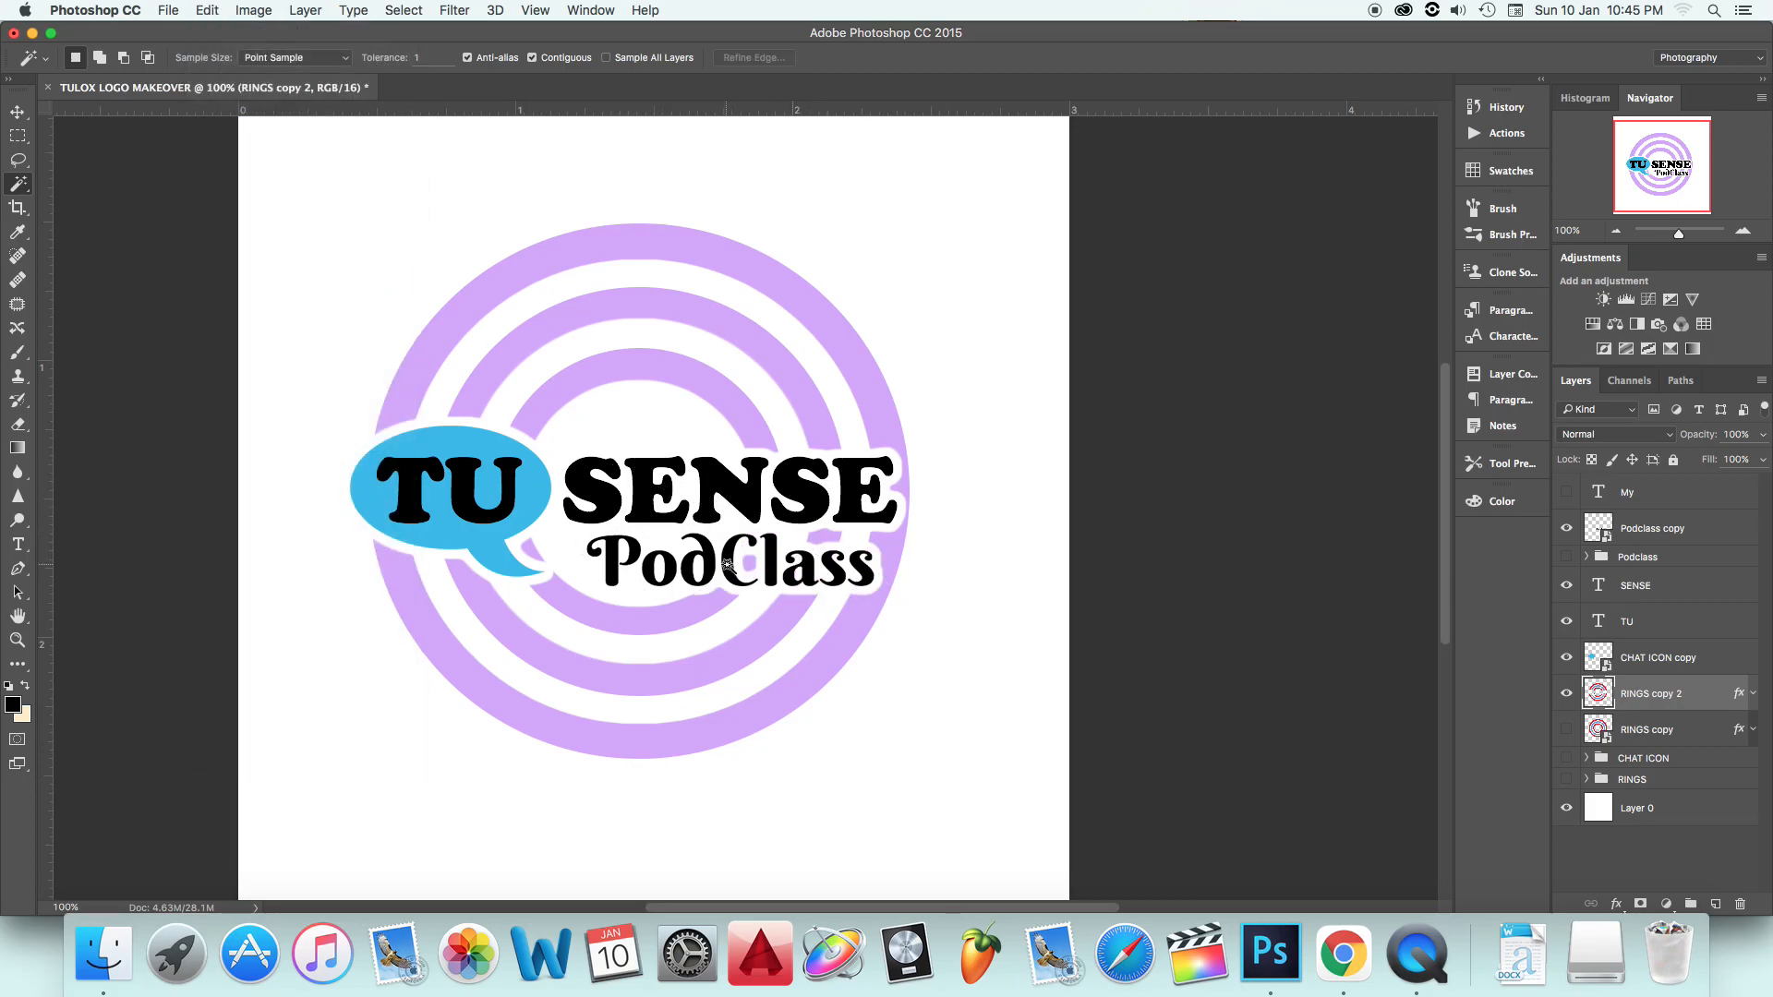
{"action": "left_click", "coordinate": [18, 425]}
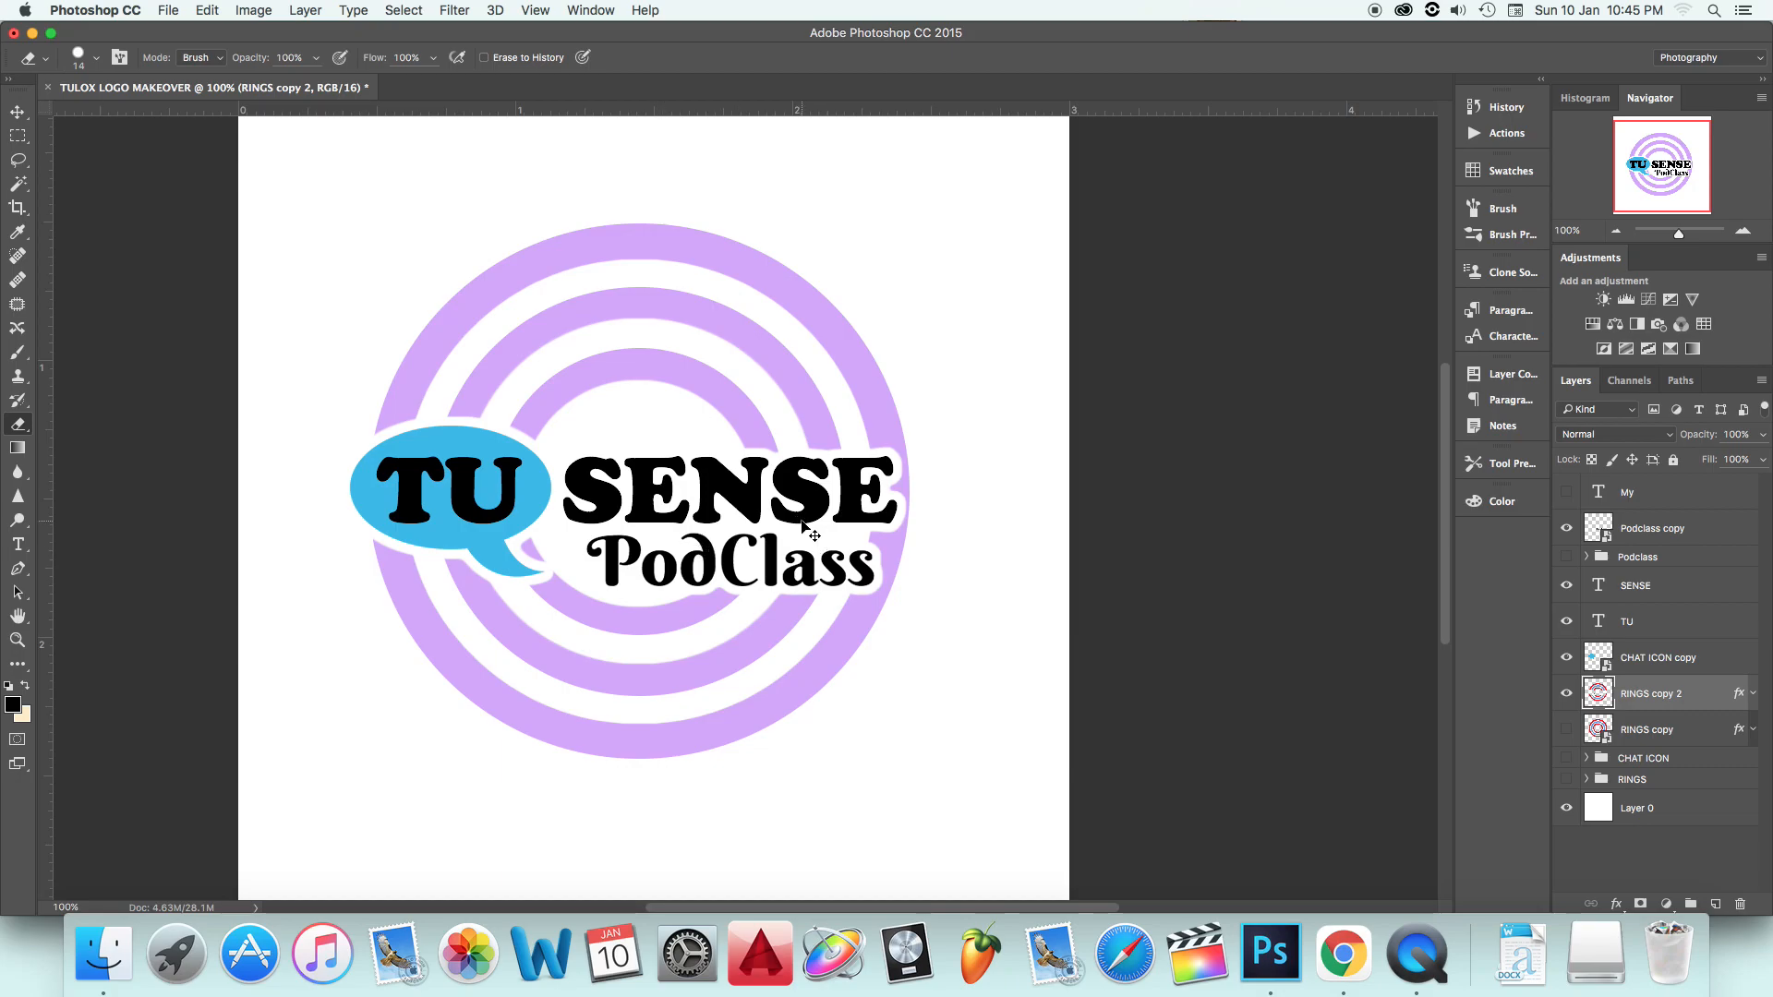
{"action": "key", "text": "super+minus"}
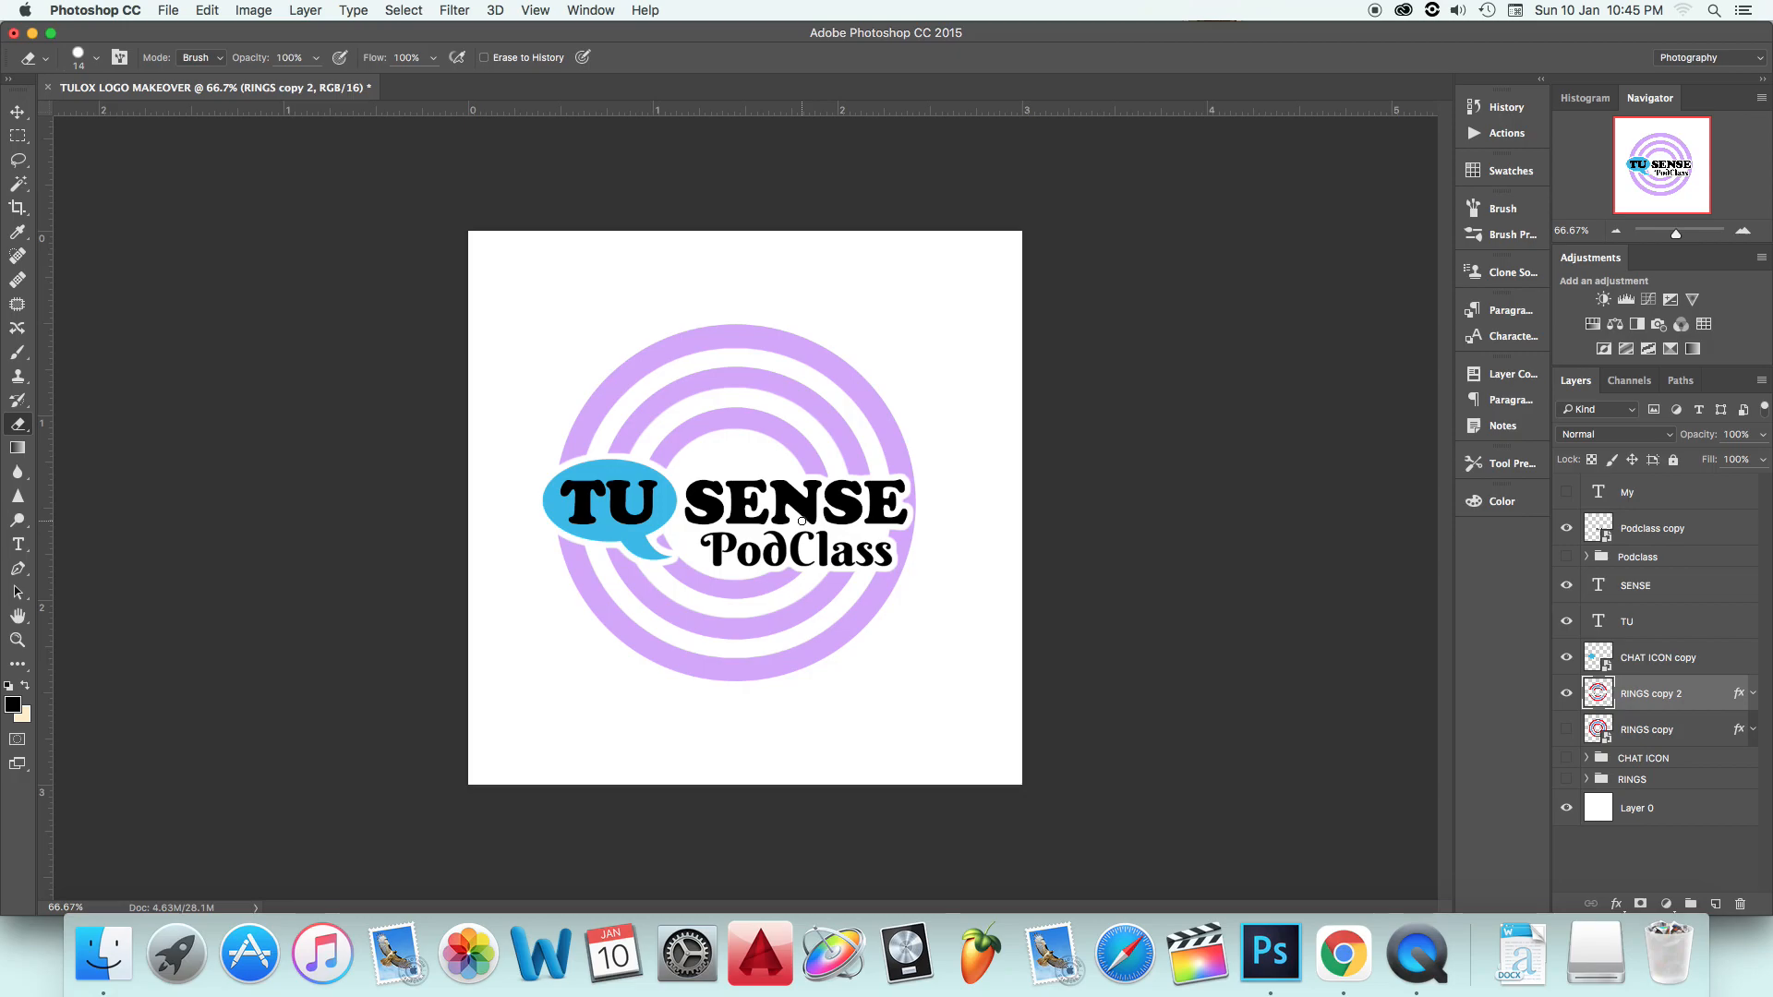
{"action": "key", "text": "super+equal"}
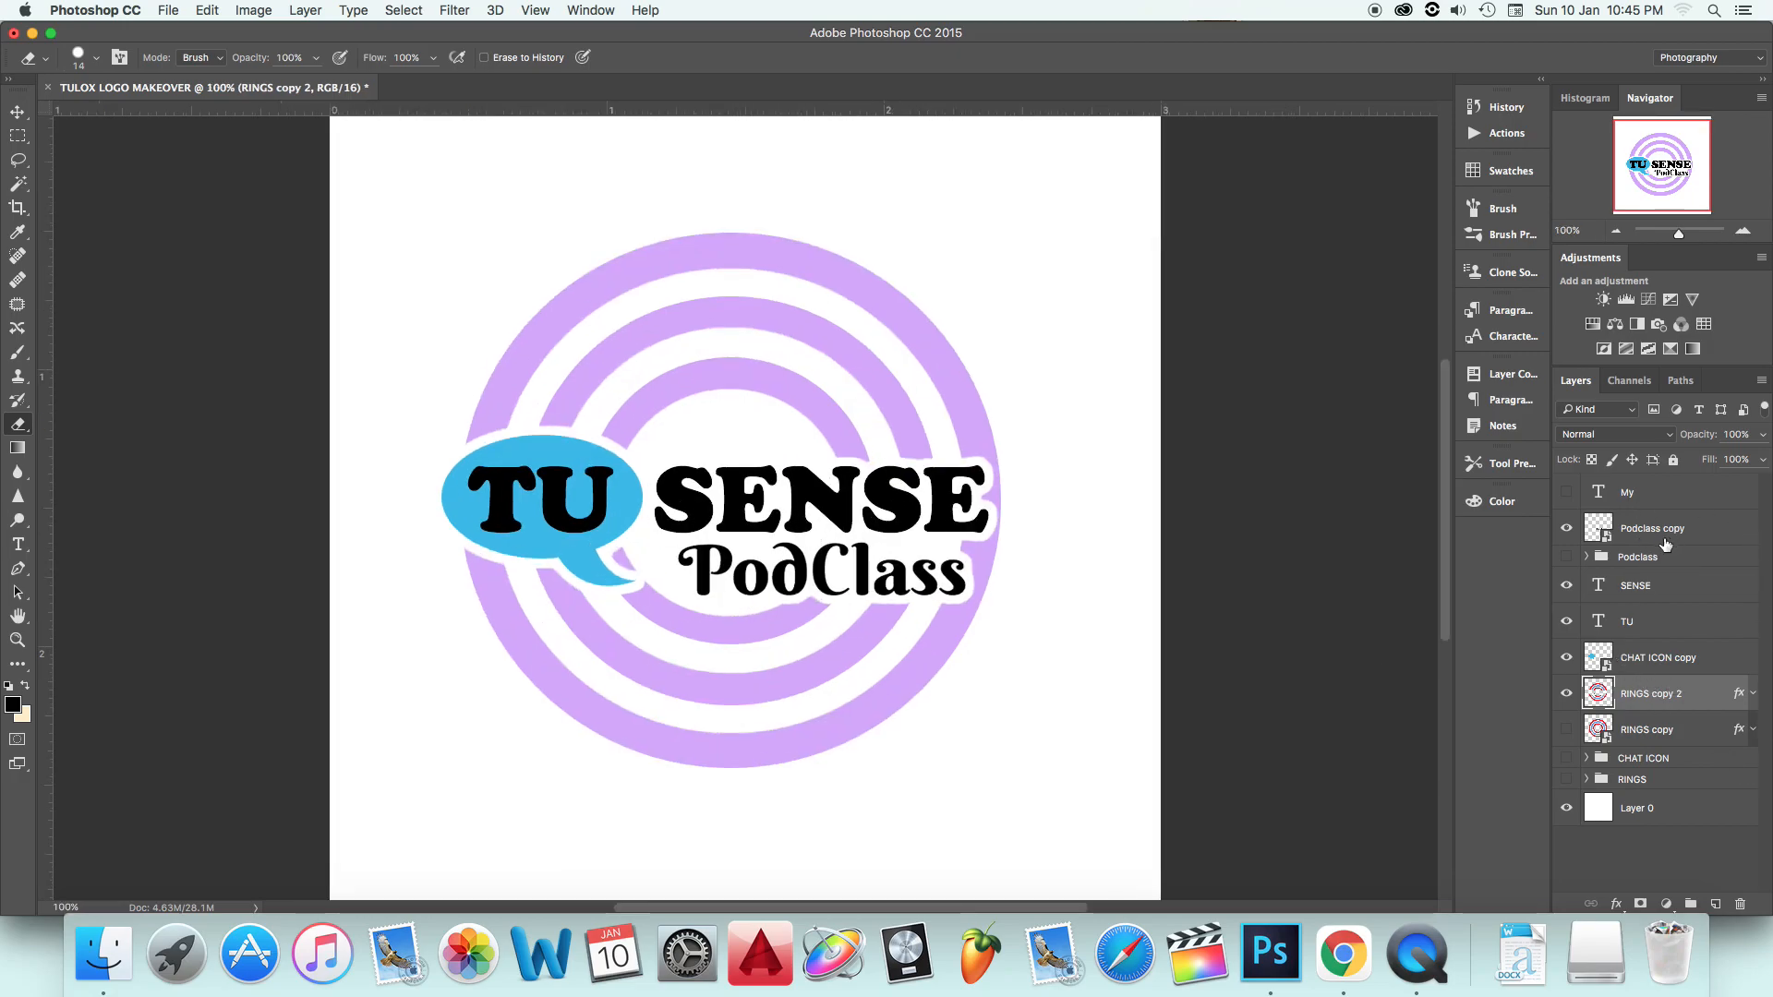
Step: Group the RINGS copy 2, CHAT ICON copy, TU, SENSE and Podclass copy layers and name the group LOGO SEMI FINAL
{"action": "left_click", "coordinate": [1638, 734]}
{"action": "left_click", "coordinate": [1642, 695]}
{"action": "left_click", "coordinate": [1643, 658], "text": "super"}
{"action": "left_click", "coordinate": [1633, 623], "text": "super"}
{"action": "left_click", "coordinate": [1634, 586], "text": "super"}
{"action": "left_click", "coordinate": [1638, 531], "text": "super"}
{"action": "key", "text": "super+g"}
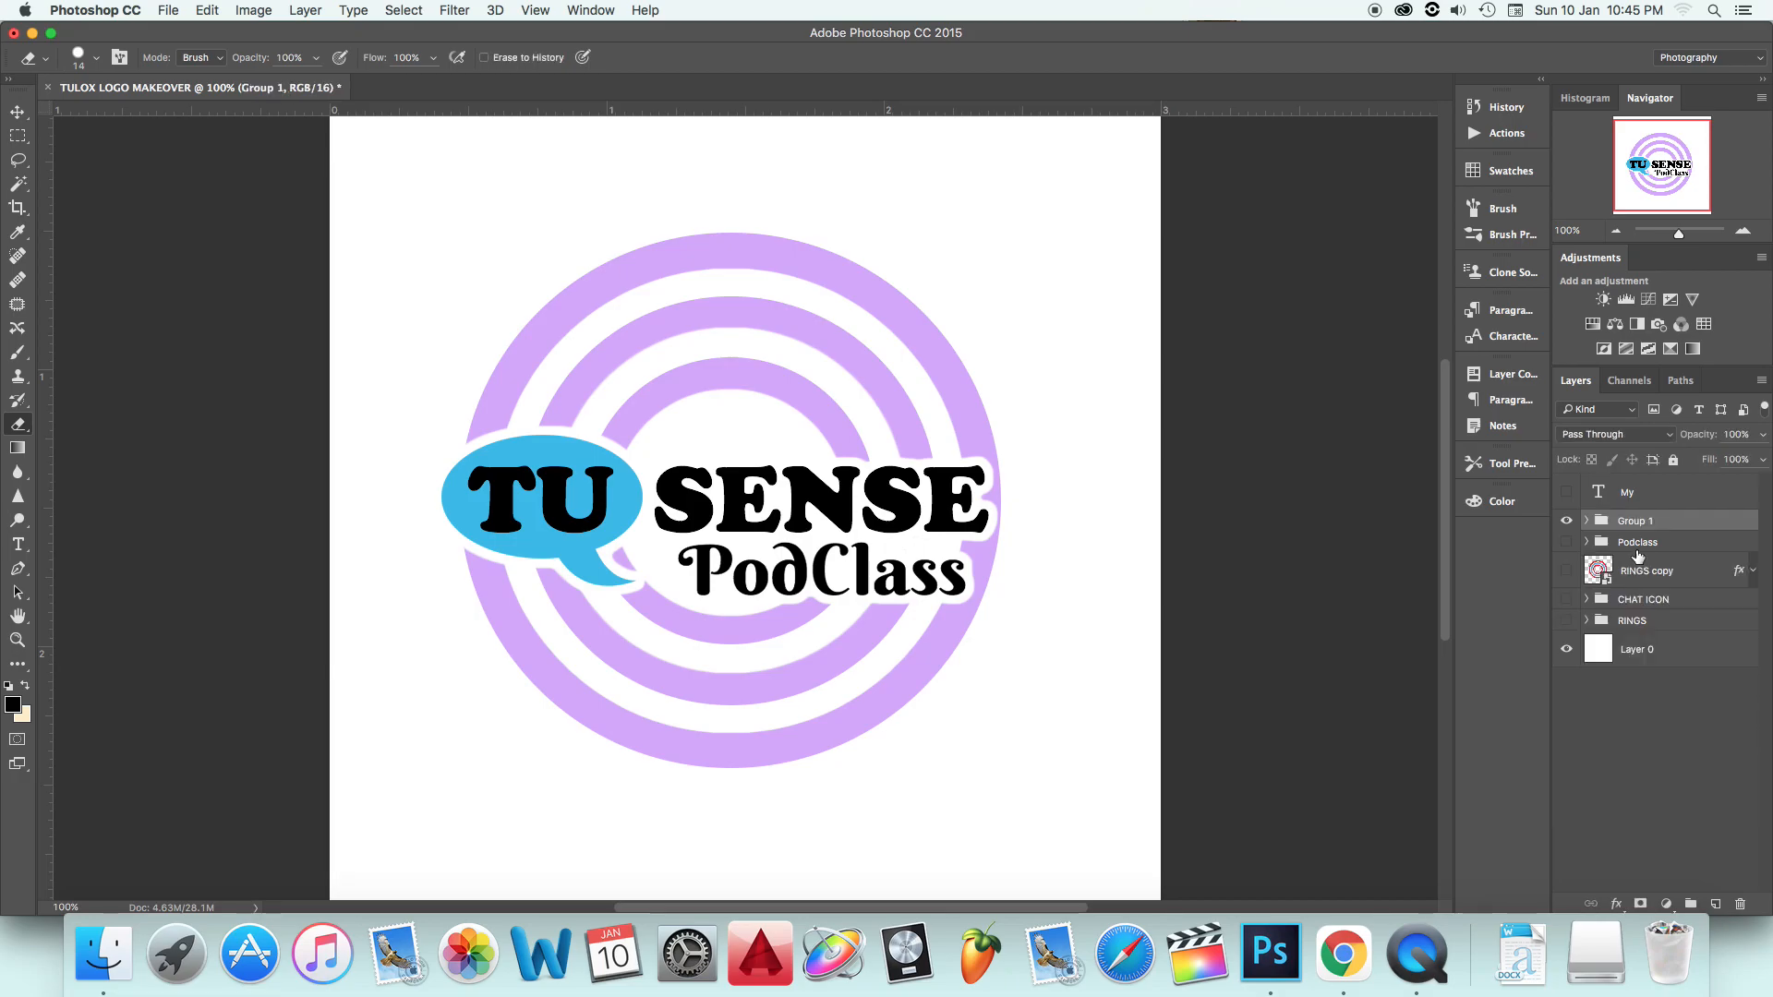
{"action": "double_click", "coordinate": [1636, 521]}
{"action": "type", "text": "LOGO SEMI FINAL"}
{"action": "key", "text": "Return"}
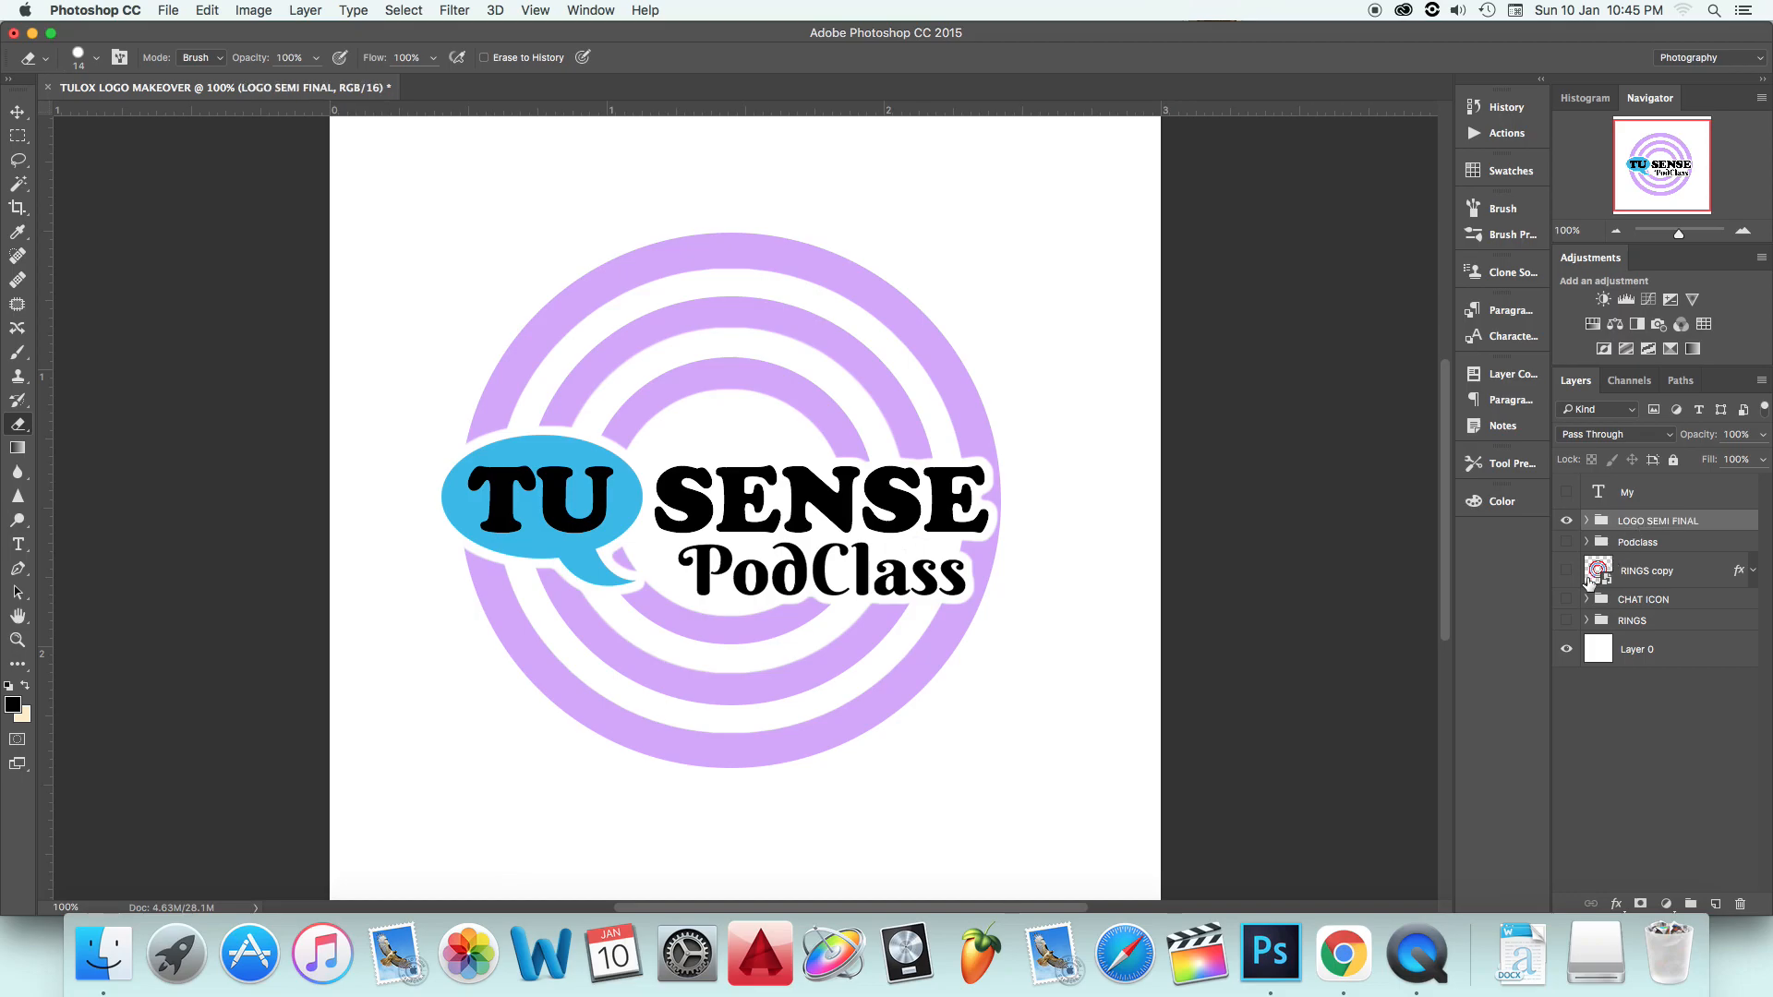
Step: Duplicate the LOGO SEMI FINAL group
{"action": "right_click", "coordinate": [1642, 525]}
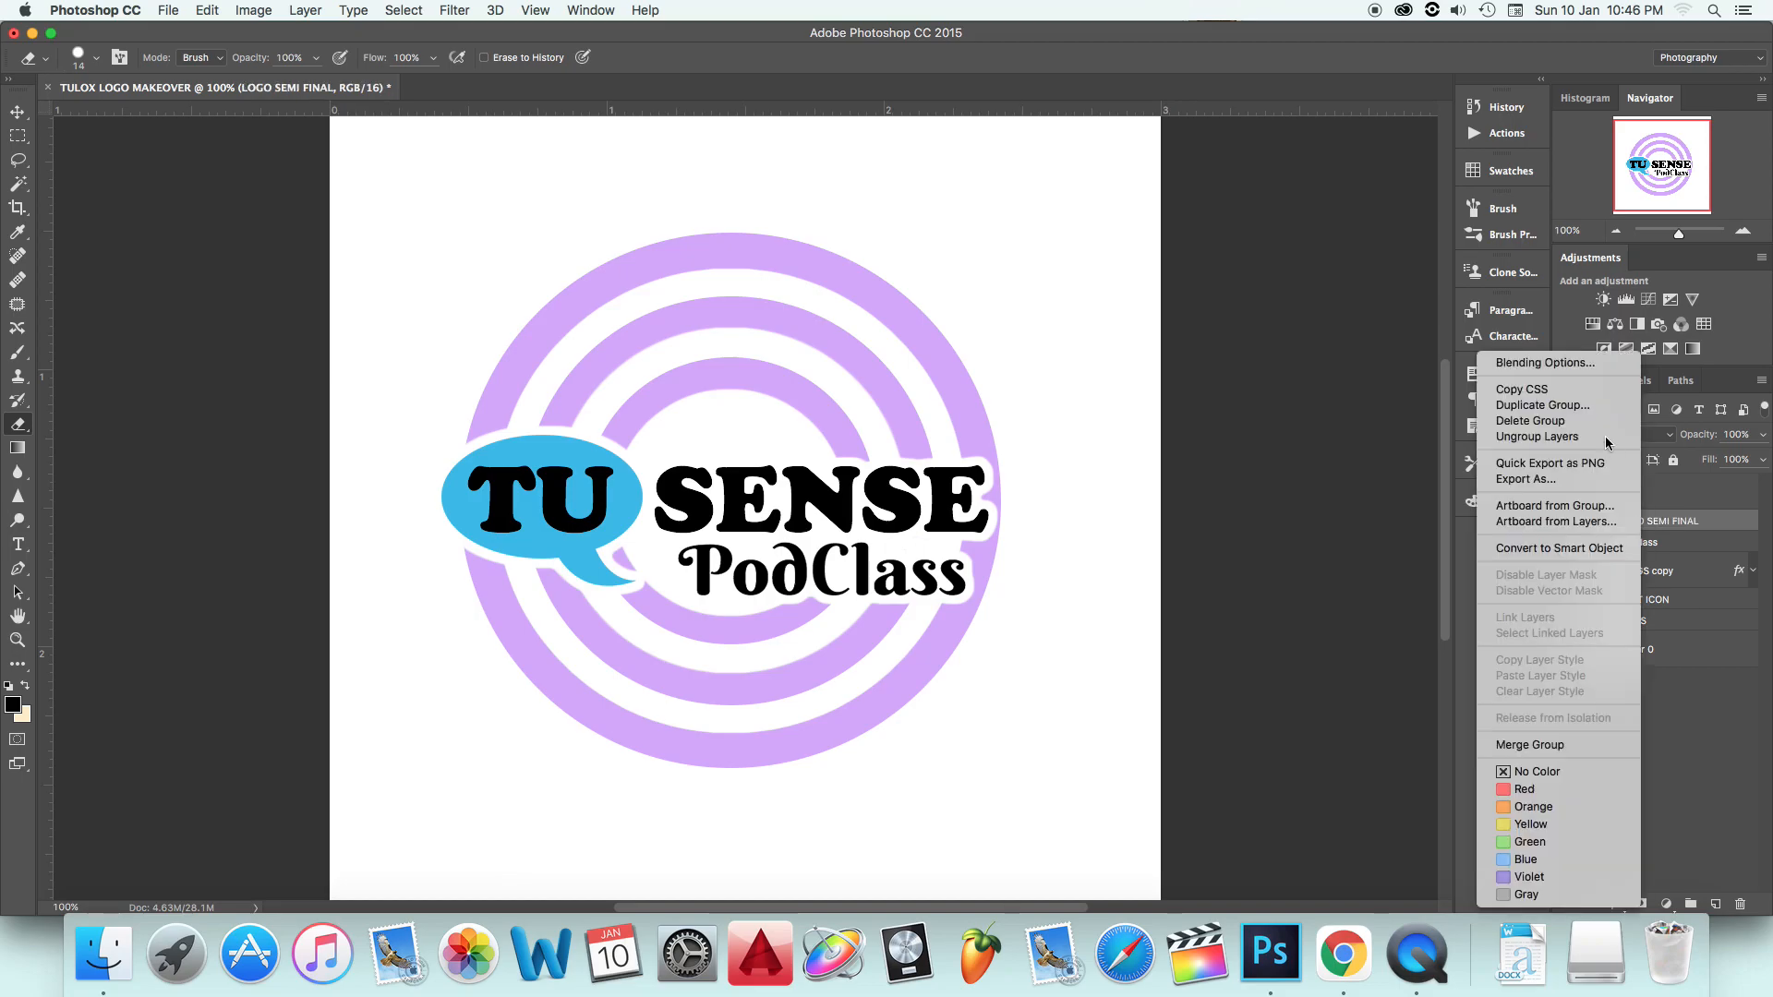
{"action": "left_click", "coordinate": [1561, 409]}
{"action": "key", "text": "Return"}
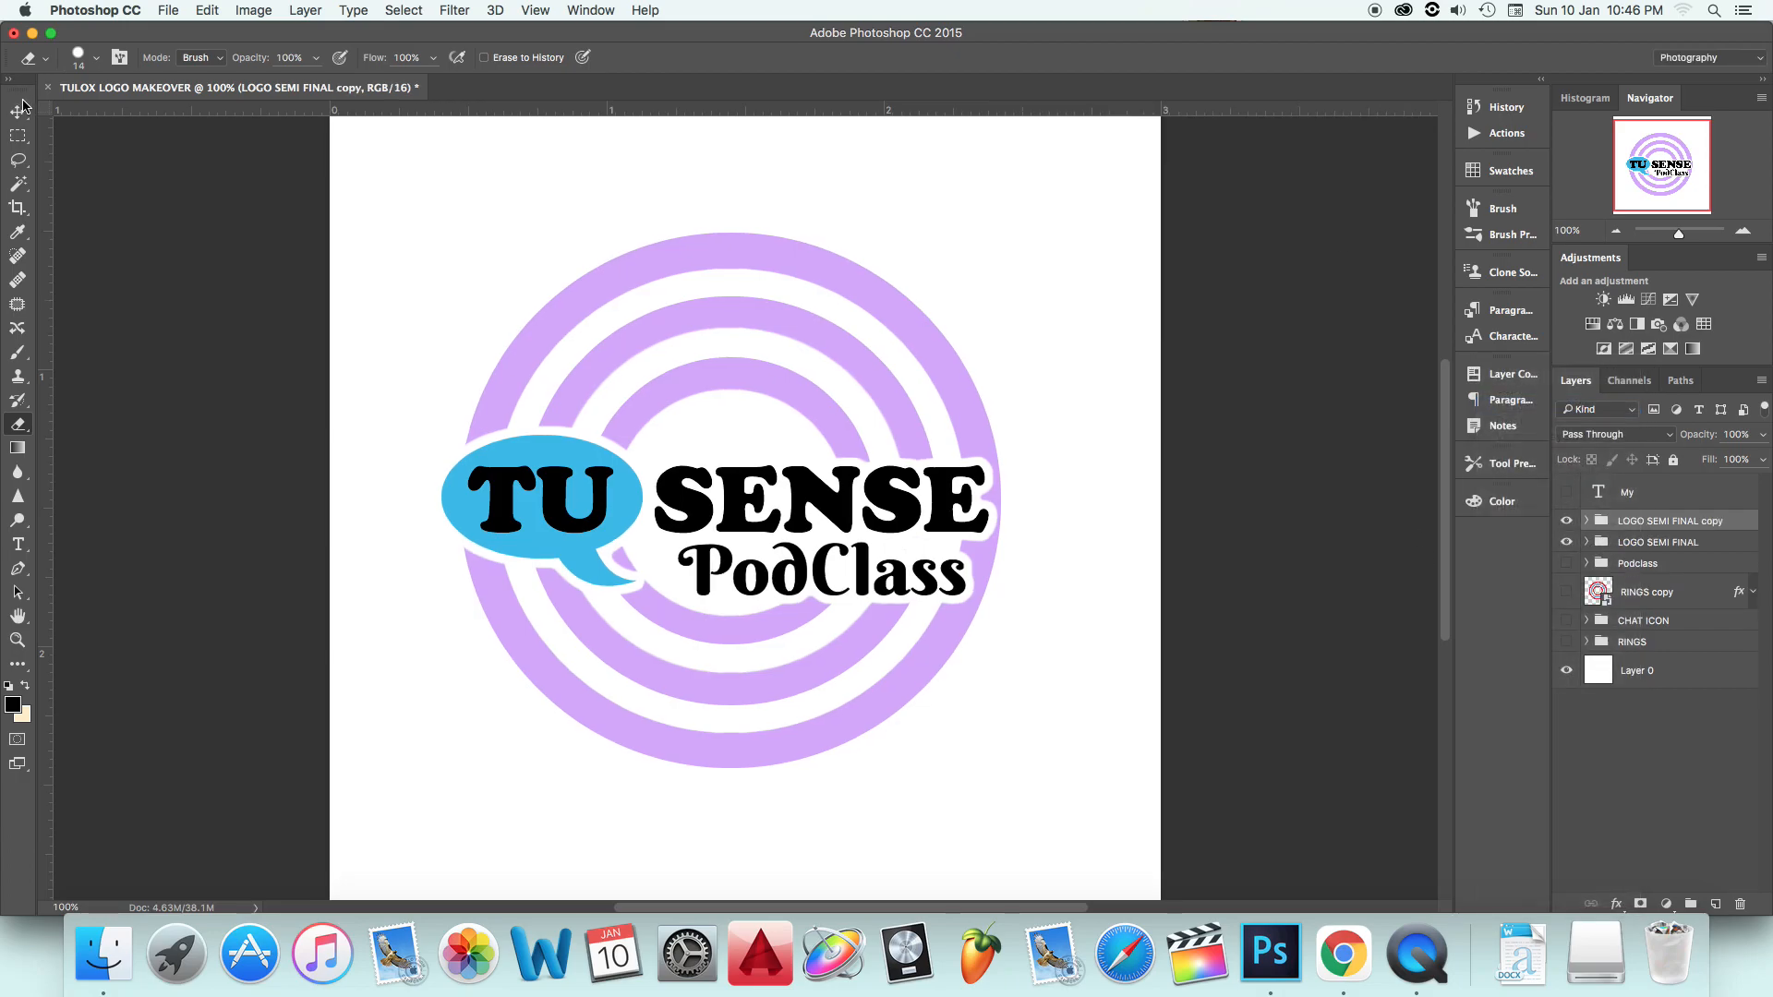
{"action": "left_click", "coordinate": [19, 109]}
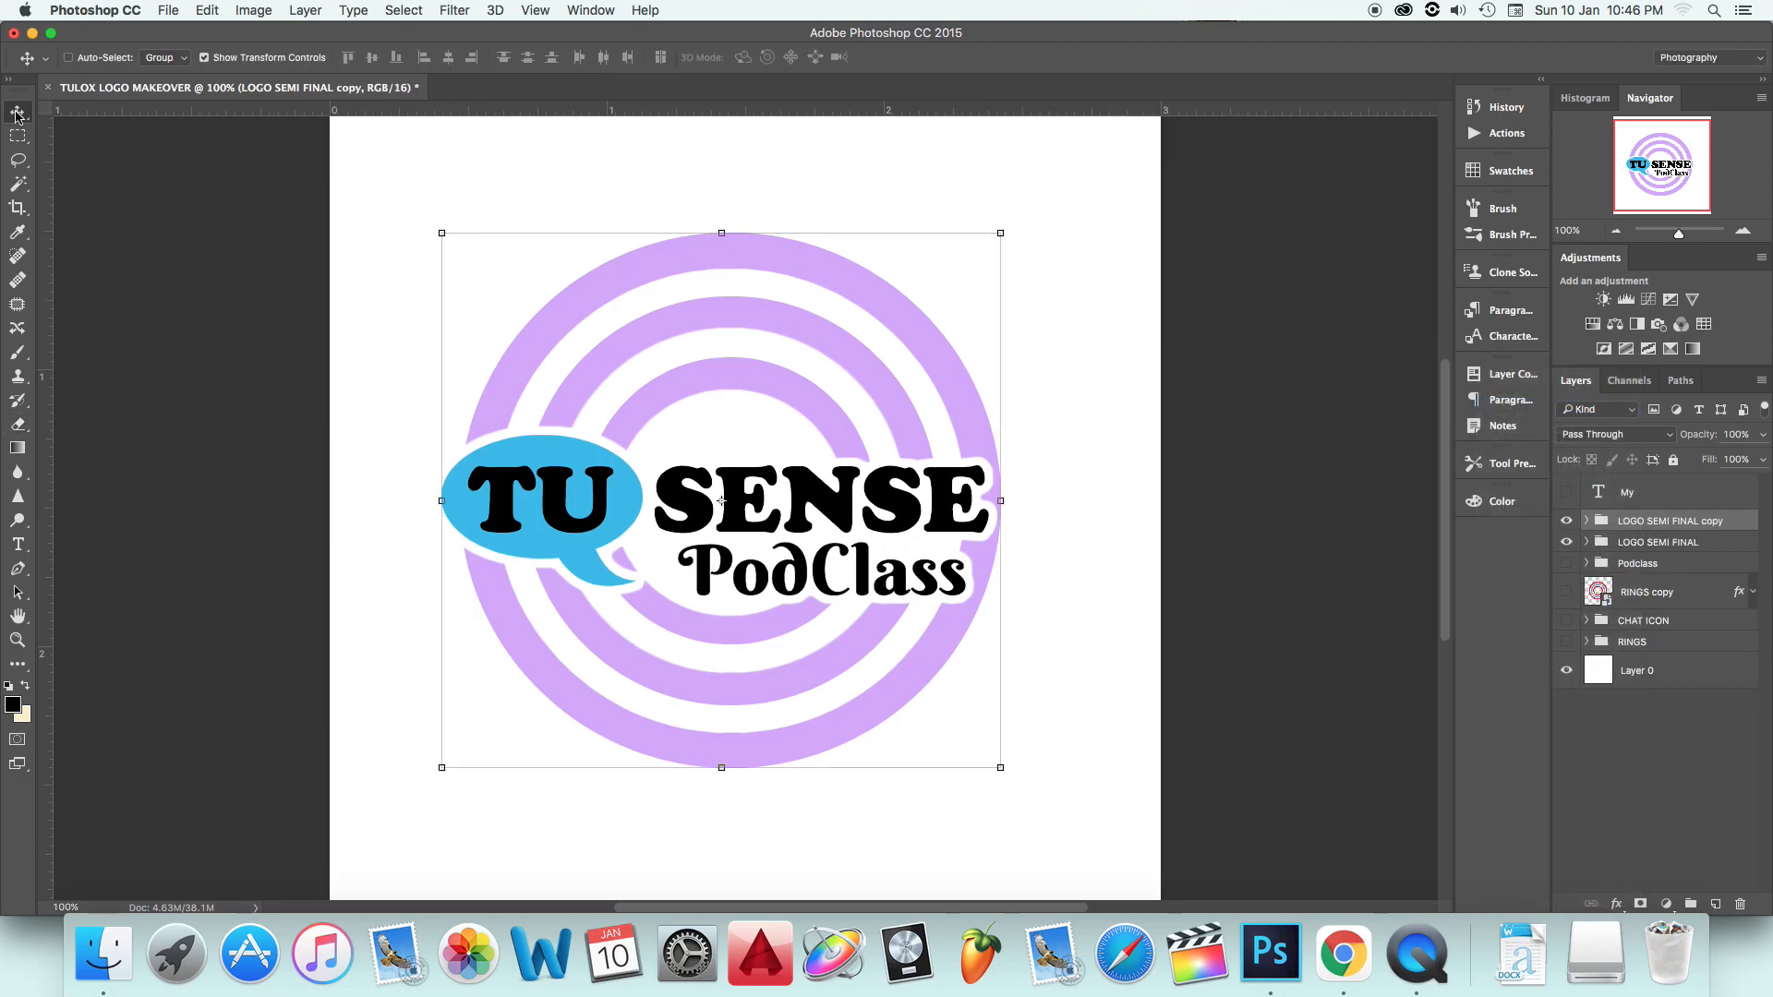
{"action": "left_click", "coordinate": [1001, 232]}
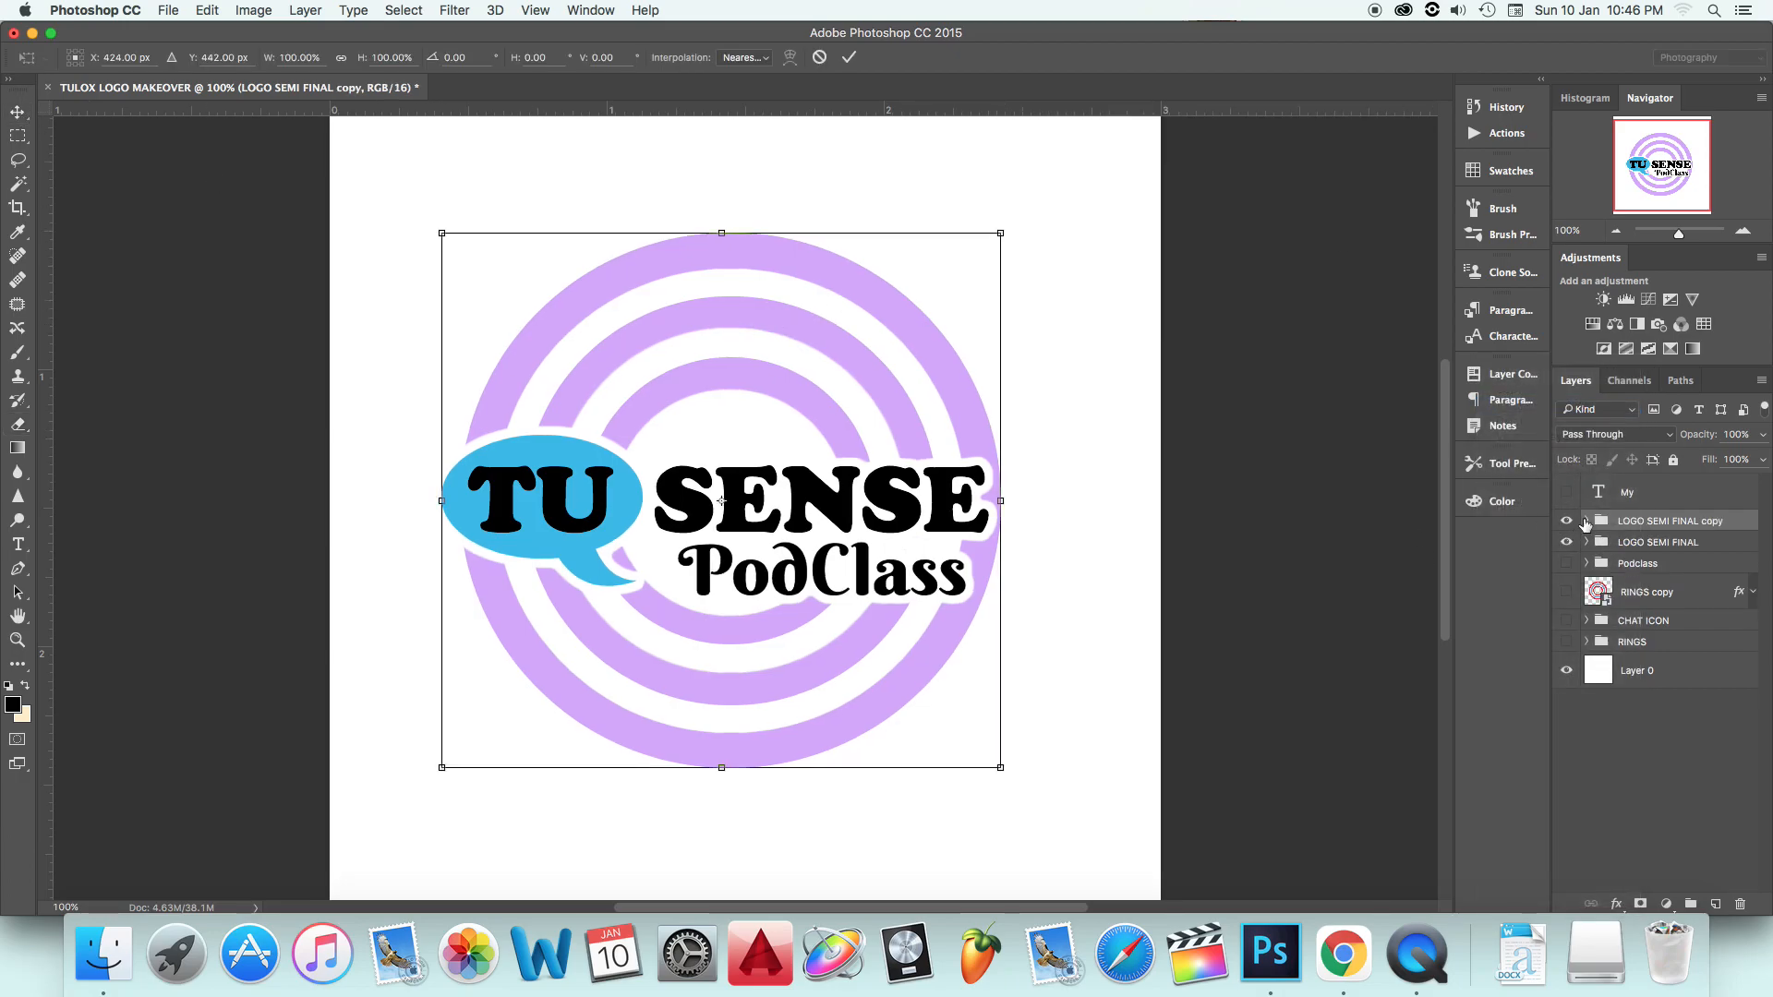
{"action": "key", "text": "Return"}
Step: Convert the RINGS copy 2 layer inside the duplicated logo group to a smart object
{"action": "left_click", "coordinate": [1585, 522]}
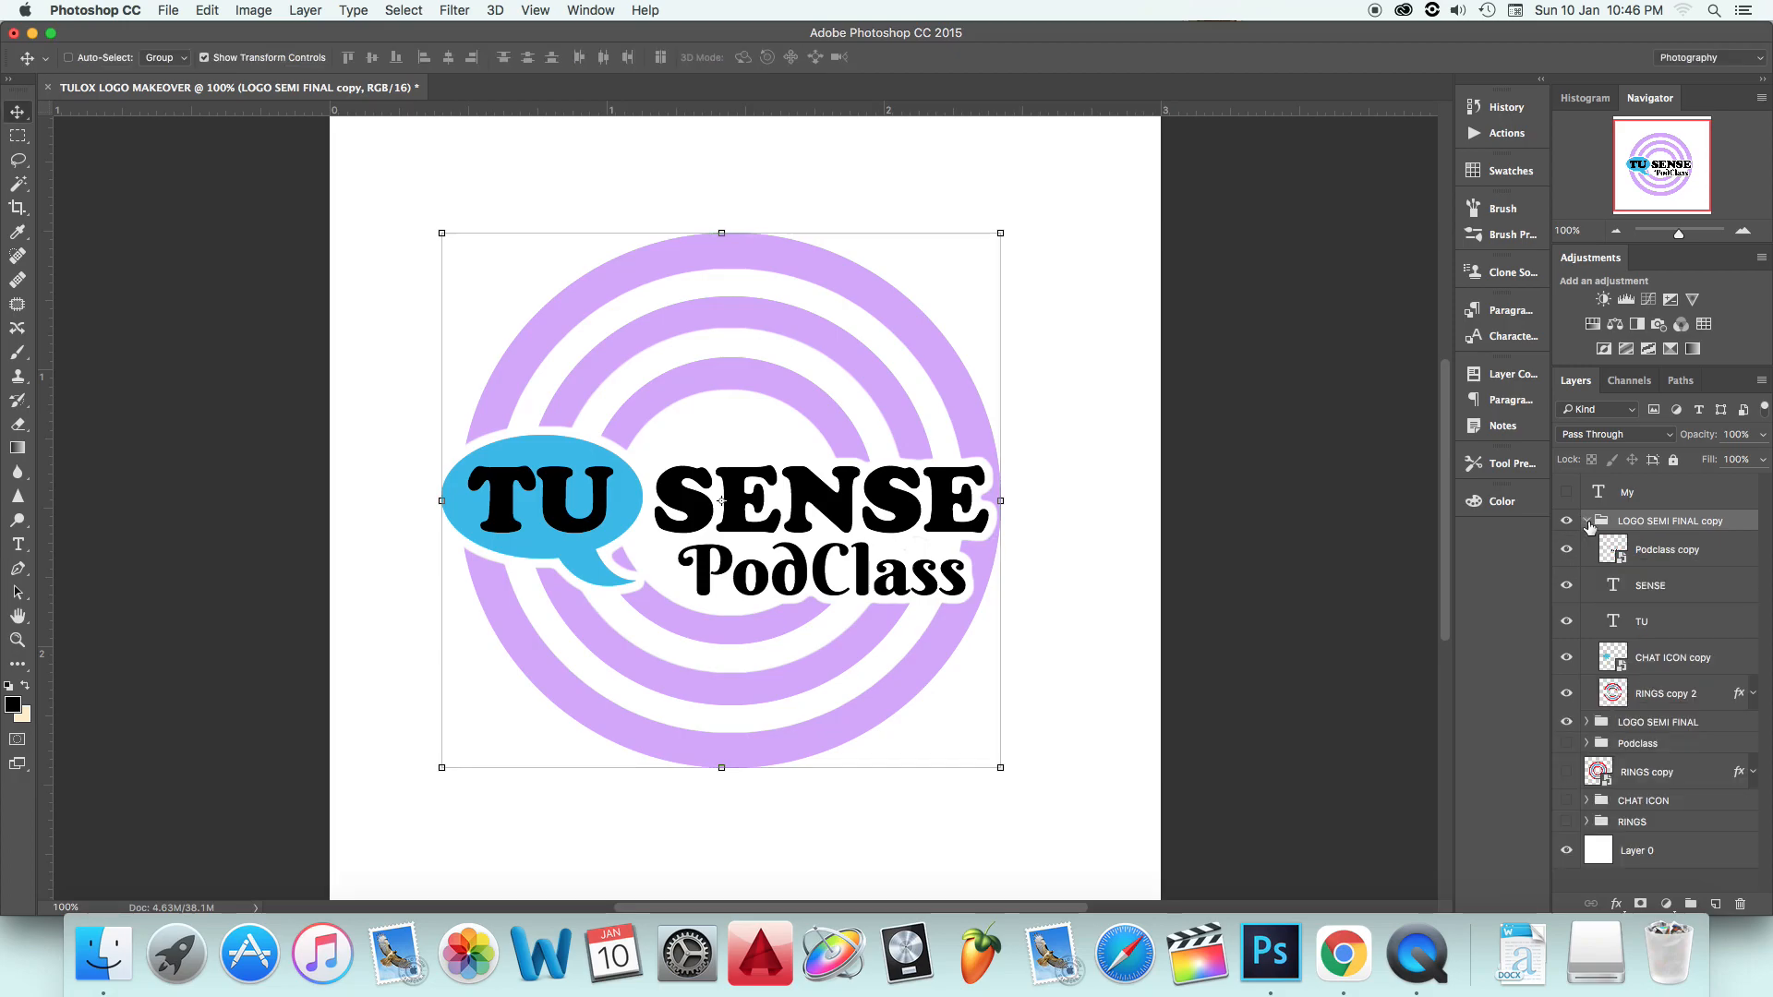
{"action": "right_click", "coordinate": [1664, 702]}
{"action": "left_click", "coordinate": [1515, 358]}
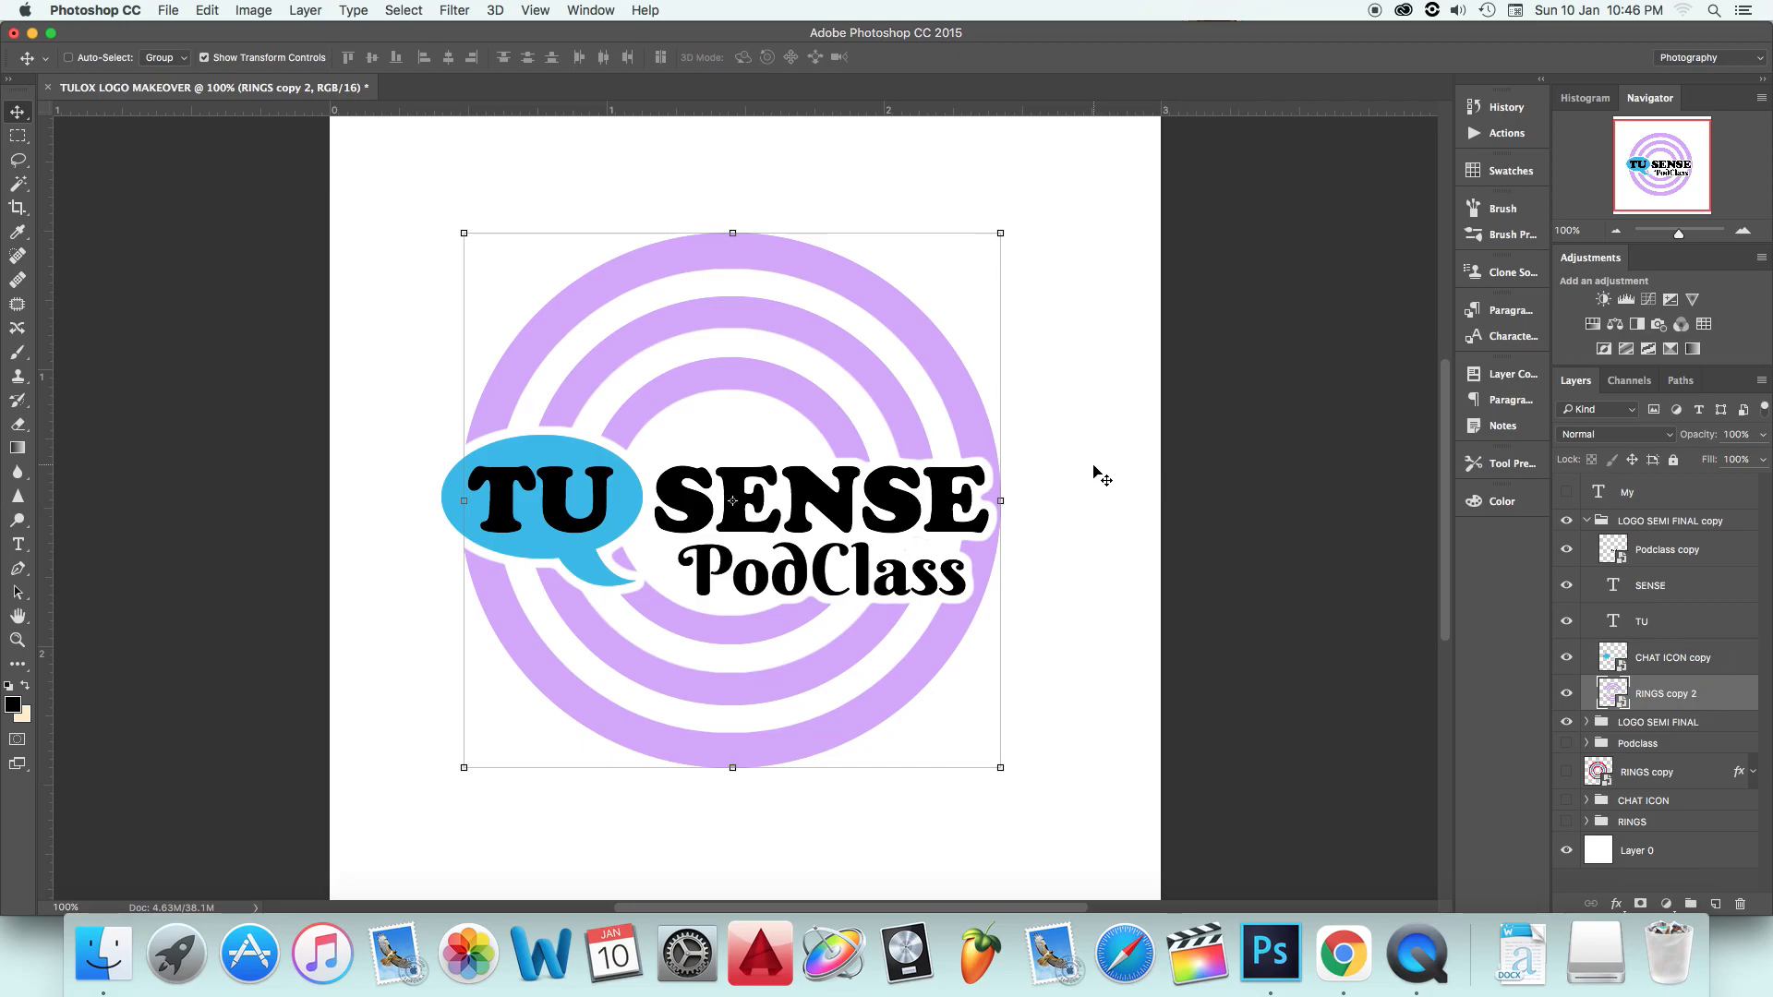
{"action": "left_click", "coordinate": [1588, 523]}
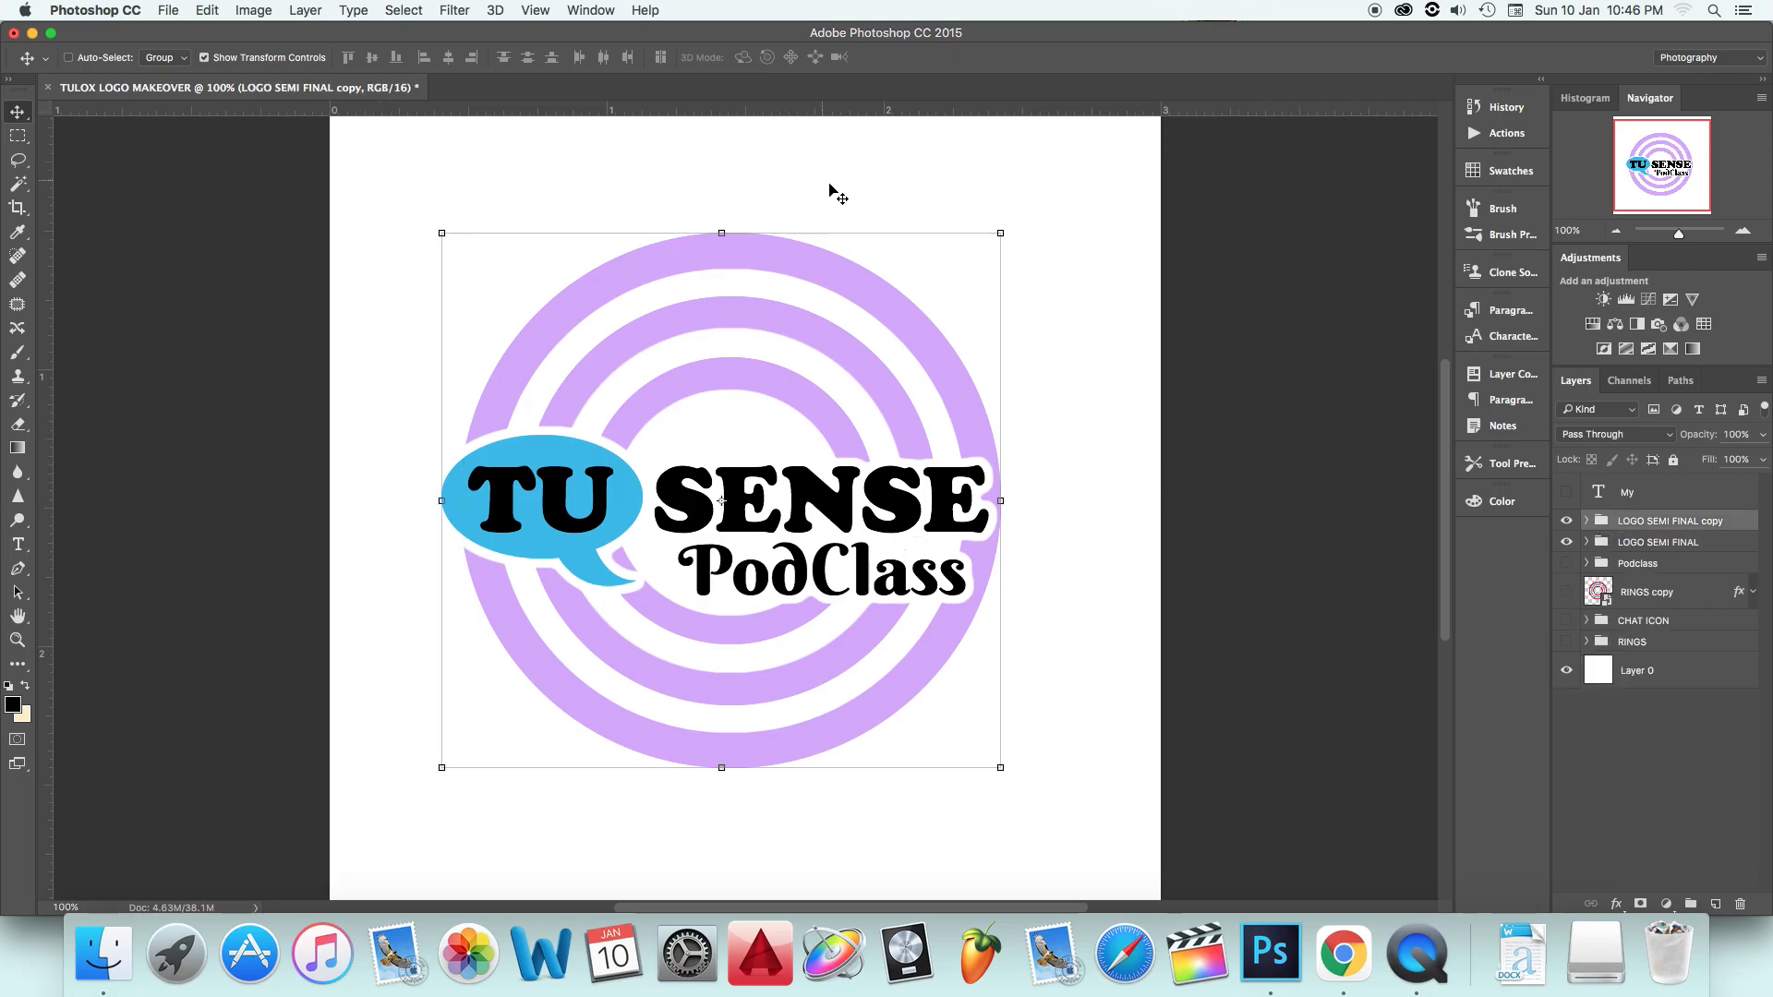
Step: With the original LOGO SEMI FINAL group hidden, scale its duplicate down slightly and move it to the right on the canvas
{"action": "left_click_drag", "start_coordinate": [1003, 233], "coordinate": [926, 303]}
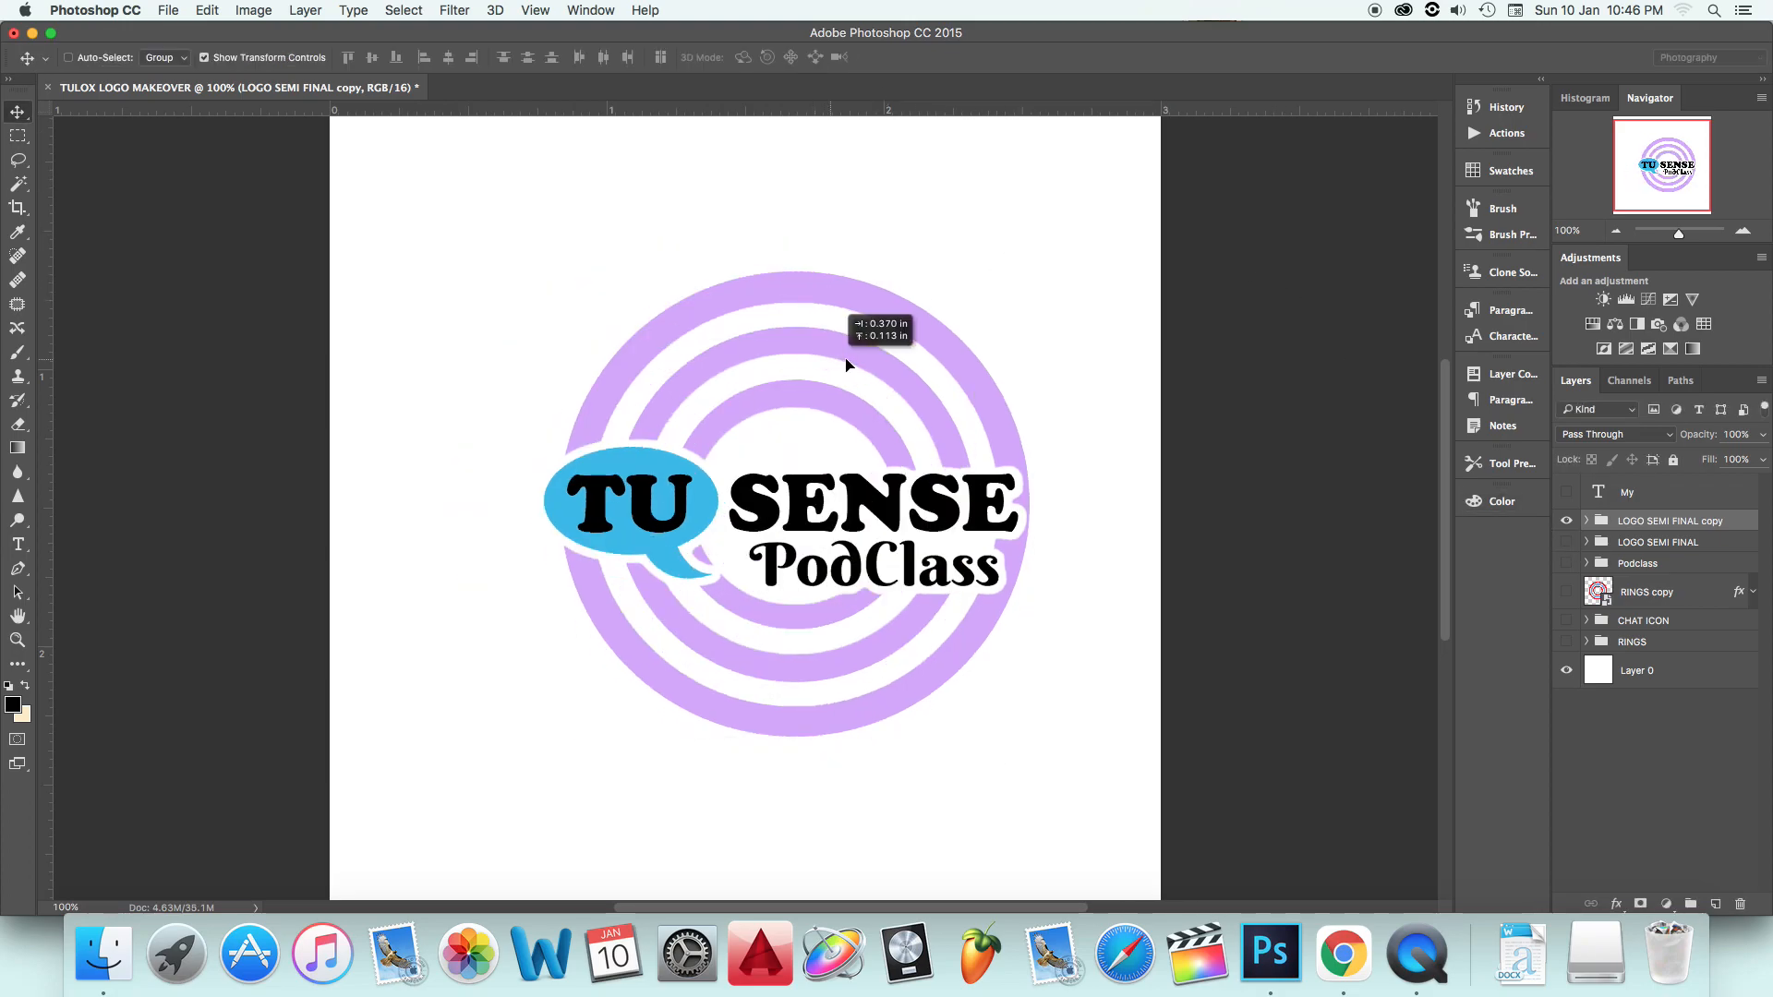
{"action": "left_click_drag", "start_coordinate": [844, 360], "coordinate": [865, 360]}
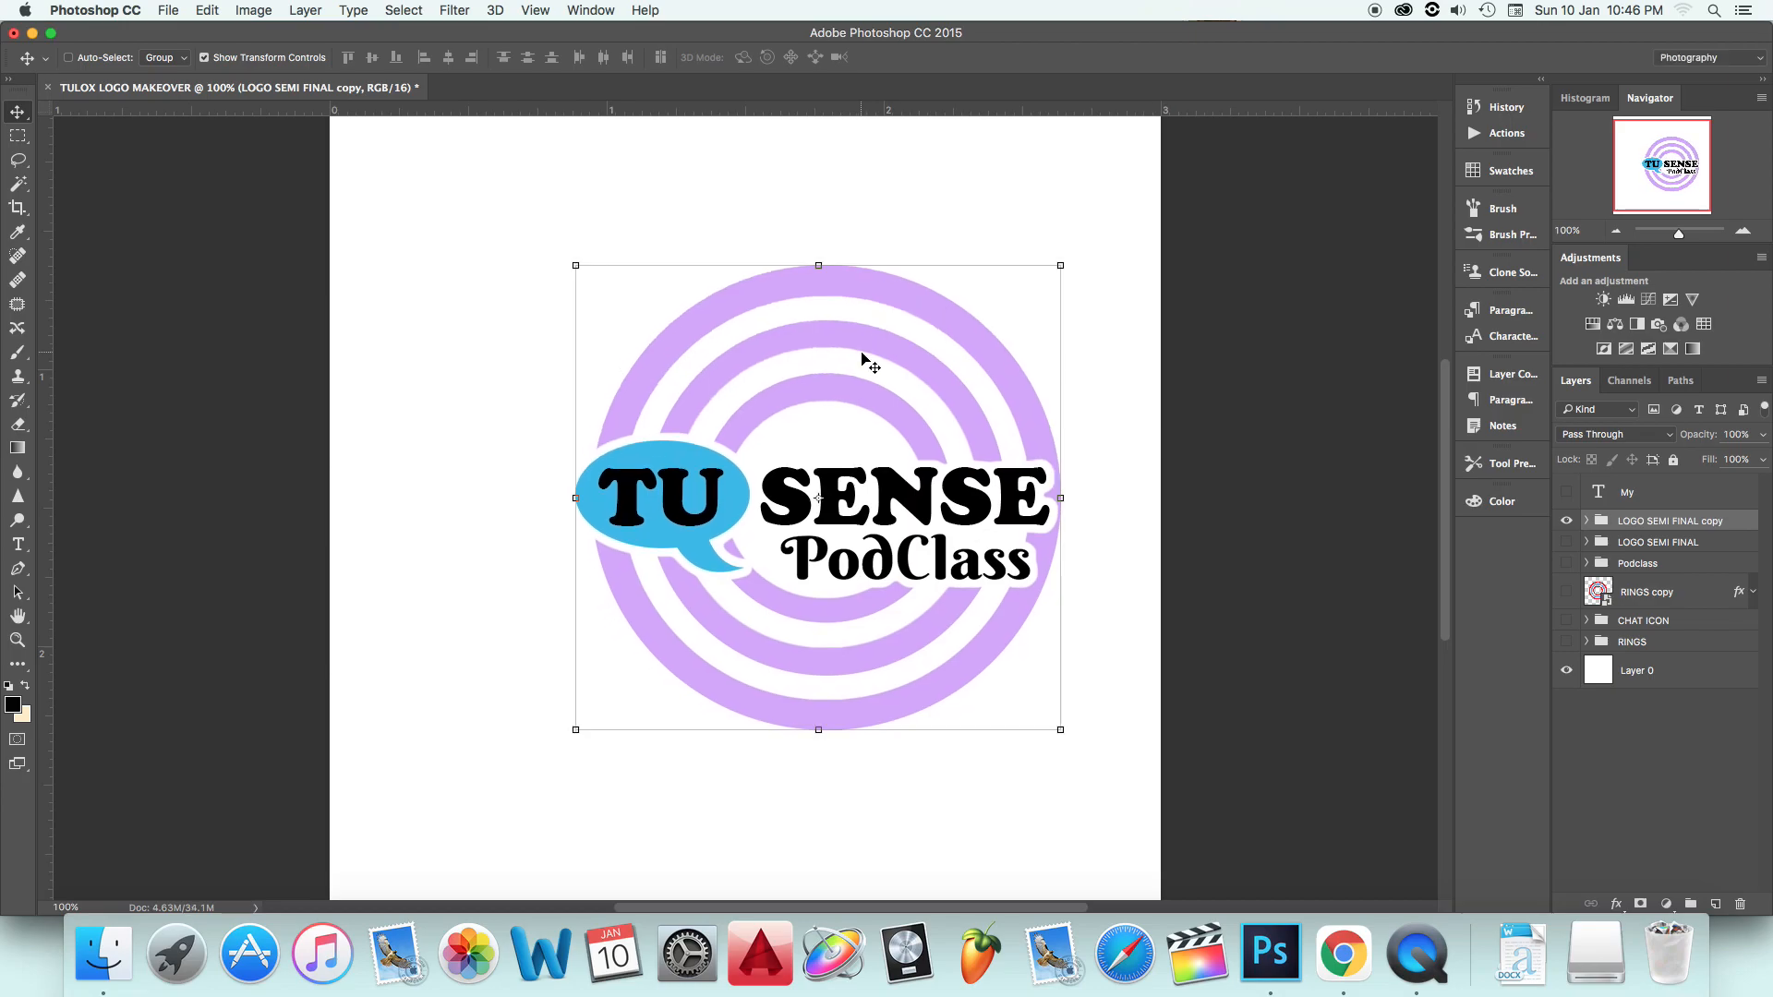
Step: Show the My text layer and position the word just before the chat bubble, in line with the TU SENSE lettering
{"action": "left_click", "coordinate": [1566, 493]}
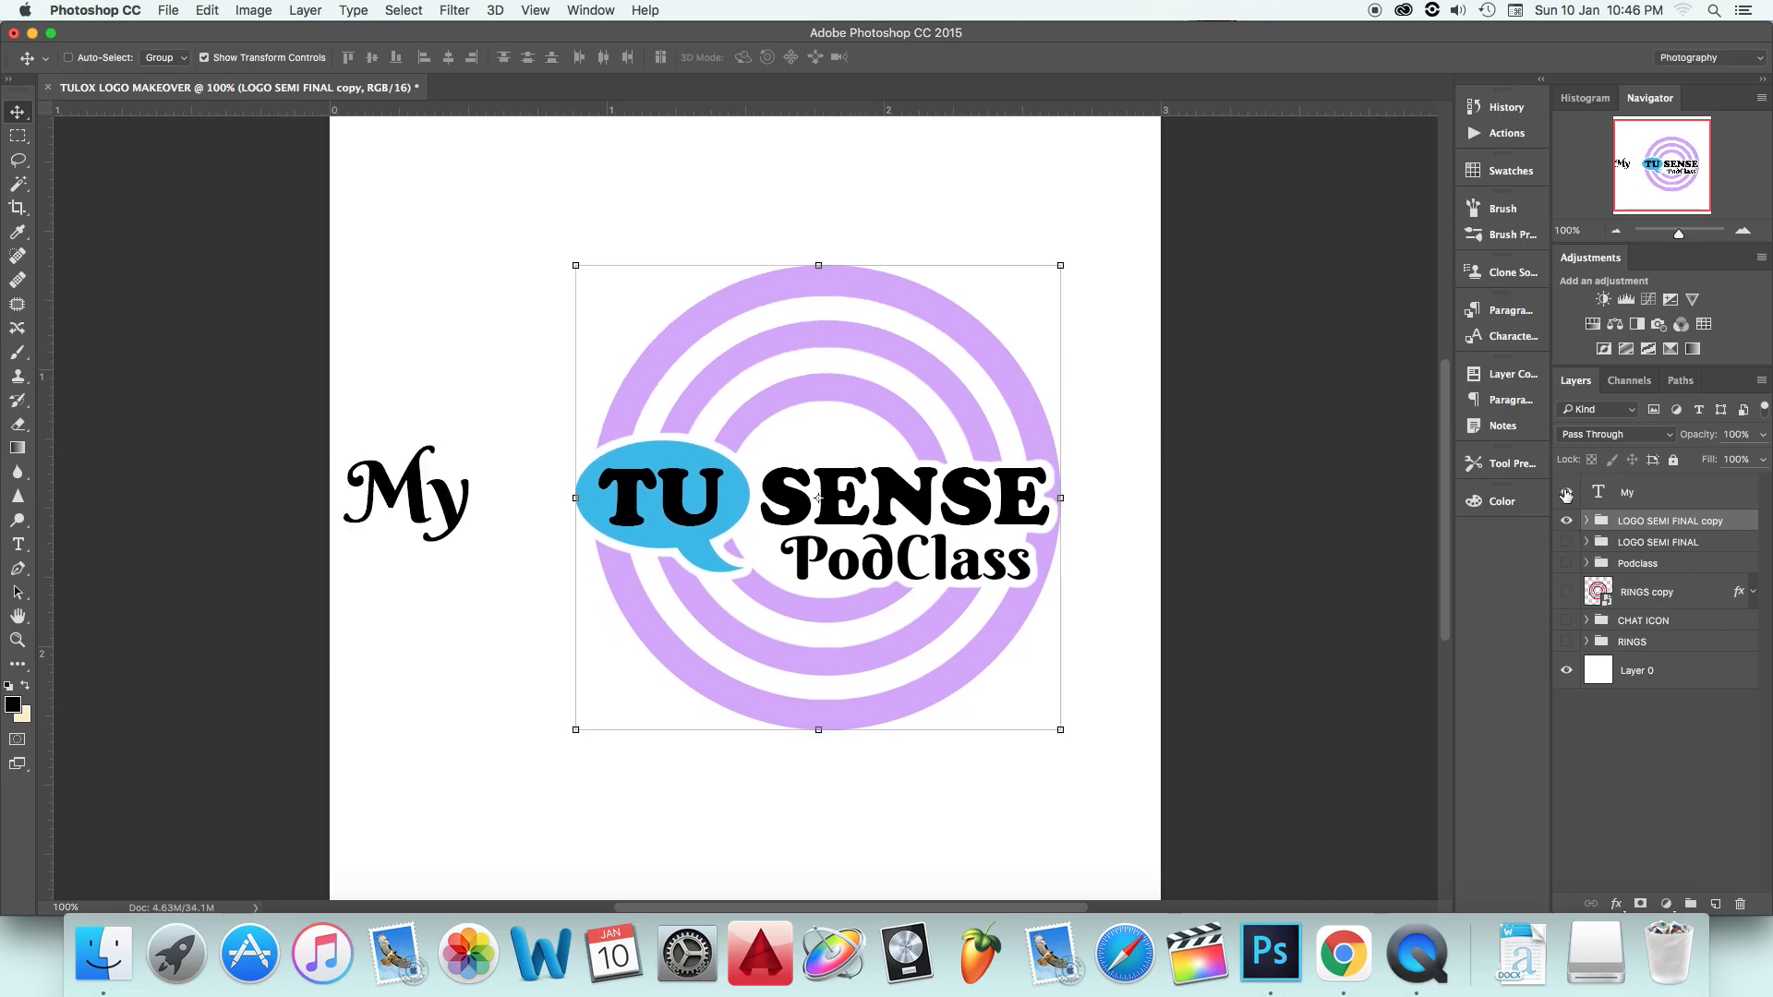
{"action": "left_click_drag", "start_coordinate": [370, 486], "coordinate": [417, 475]}
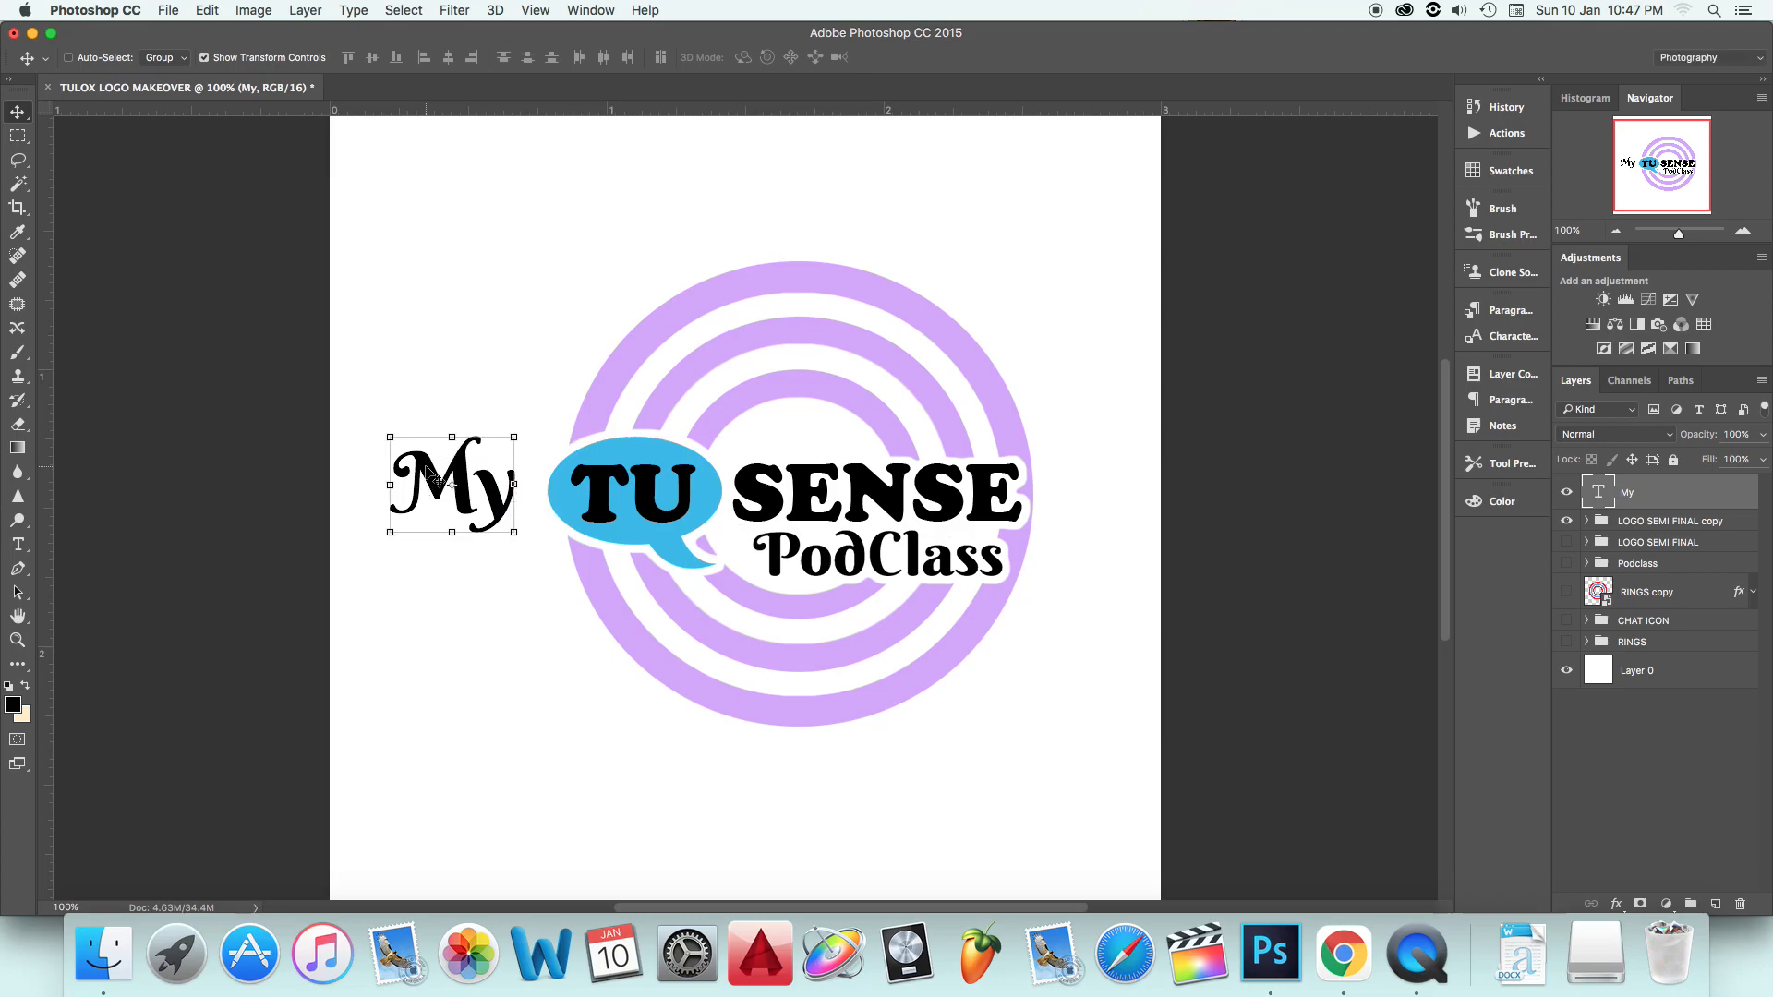
{"action": "key", "text": "Right"}
{"action": "key", "text": "Right"}
{"action": "key", "text": "Right"}
{"action": "key", "text": "Right"}
{"action": "key", "text": "Right"}
{"action": "key", "text": "Right"}
{"action": "key", "text": "Right"}
{"action": "key", "text": "Right"}
{"action": "key", "text": "Right"}
{"action": "key", "text": "Down"}
{"action": "key", "text": "Down"}
{"action": "key", "text": "Down"}
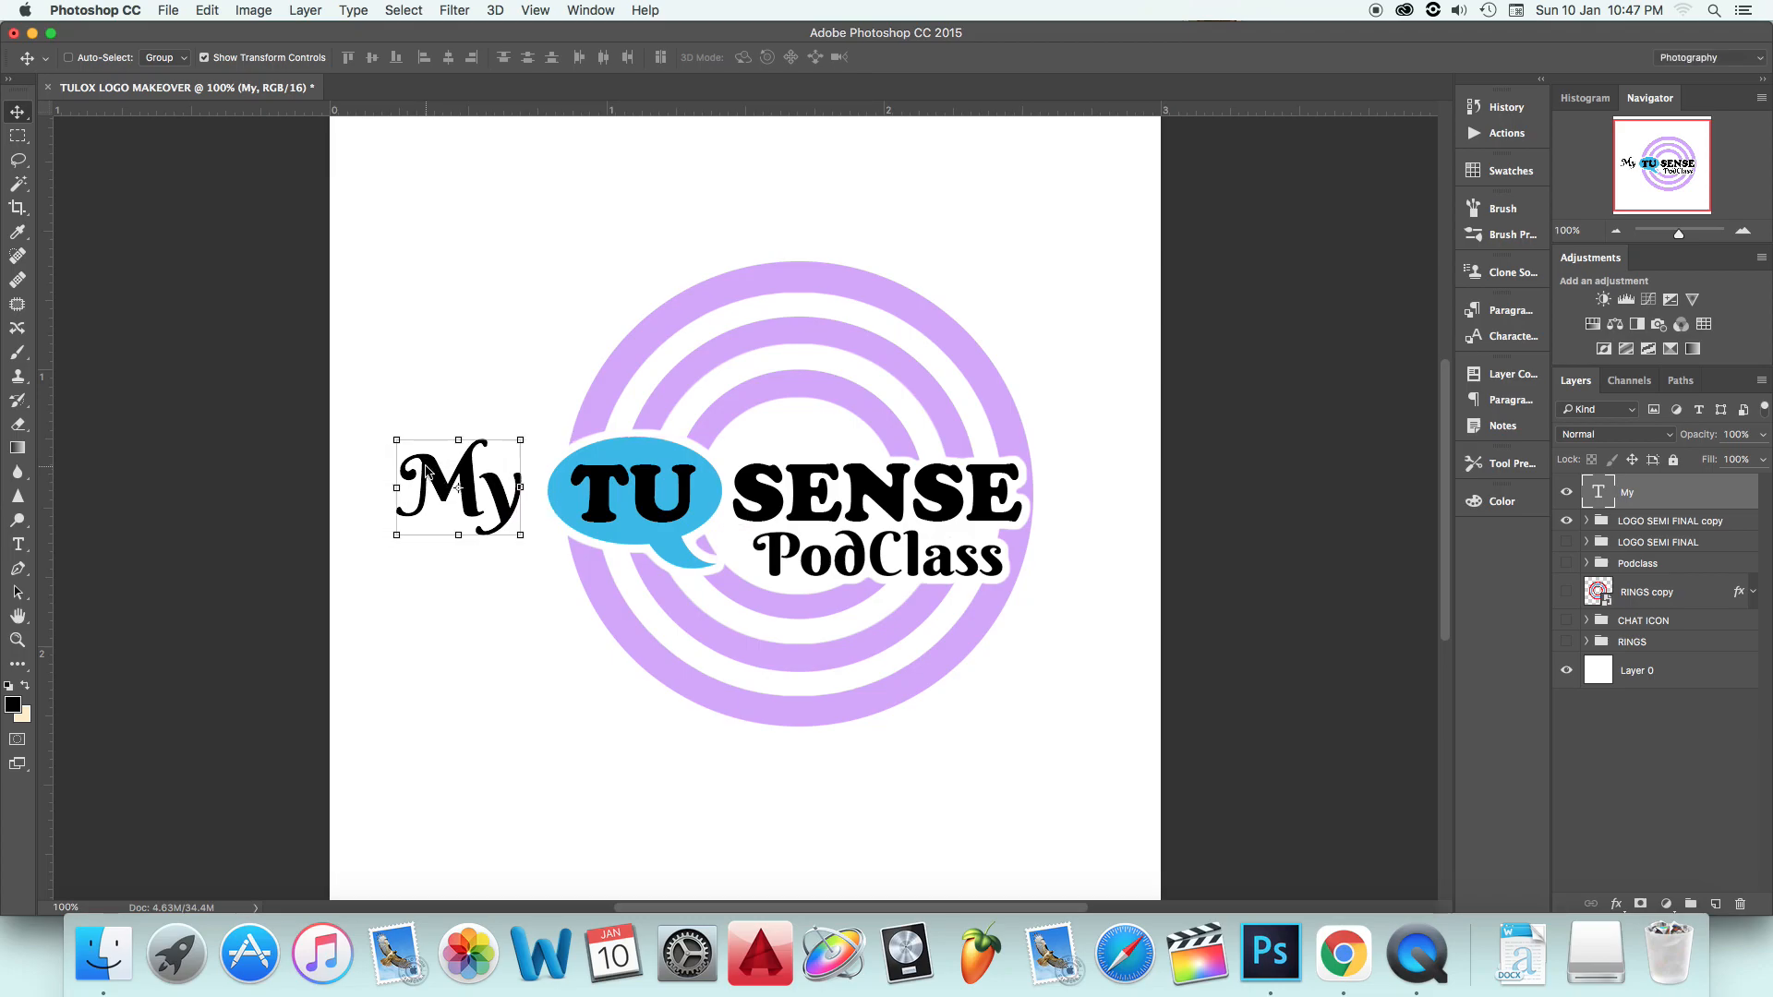
{"action": "key", "text": "Right"}
{"action": "key", "text": "Right"}
{"action": "key", "text": "Right"}
{"action": "key", "text": "Right"}
{"action": "key", "text": "Right"}
{"action": "key", "text": "Down"}
{"action": "key", "text": "Down"}
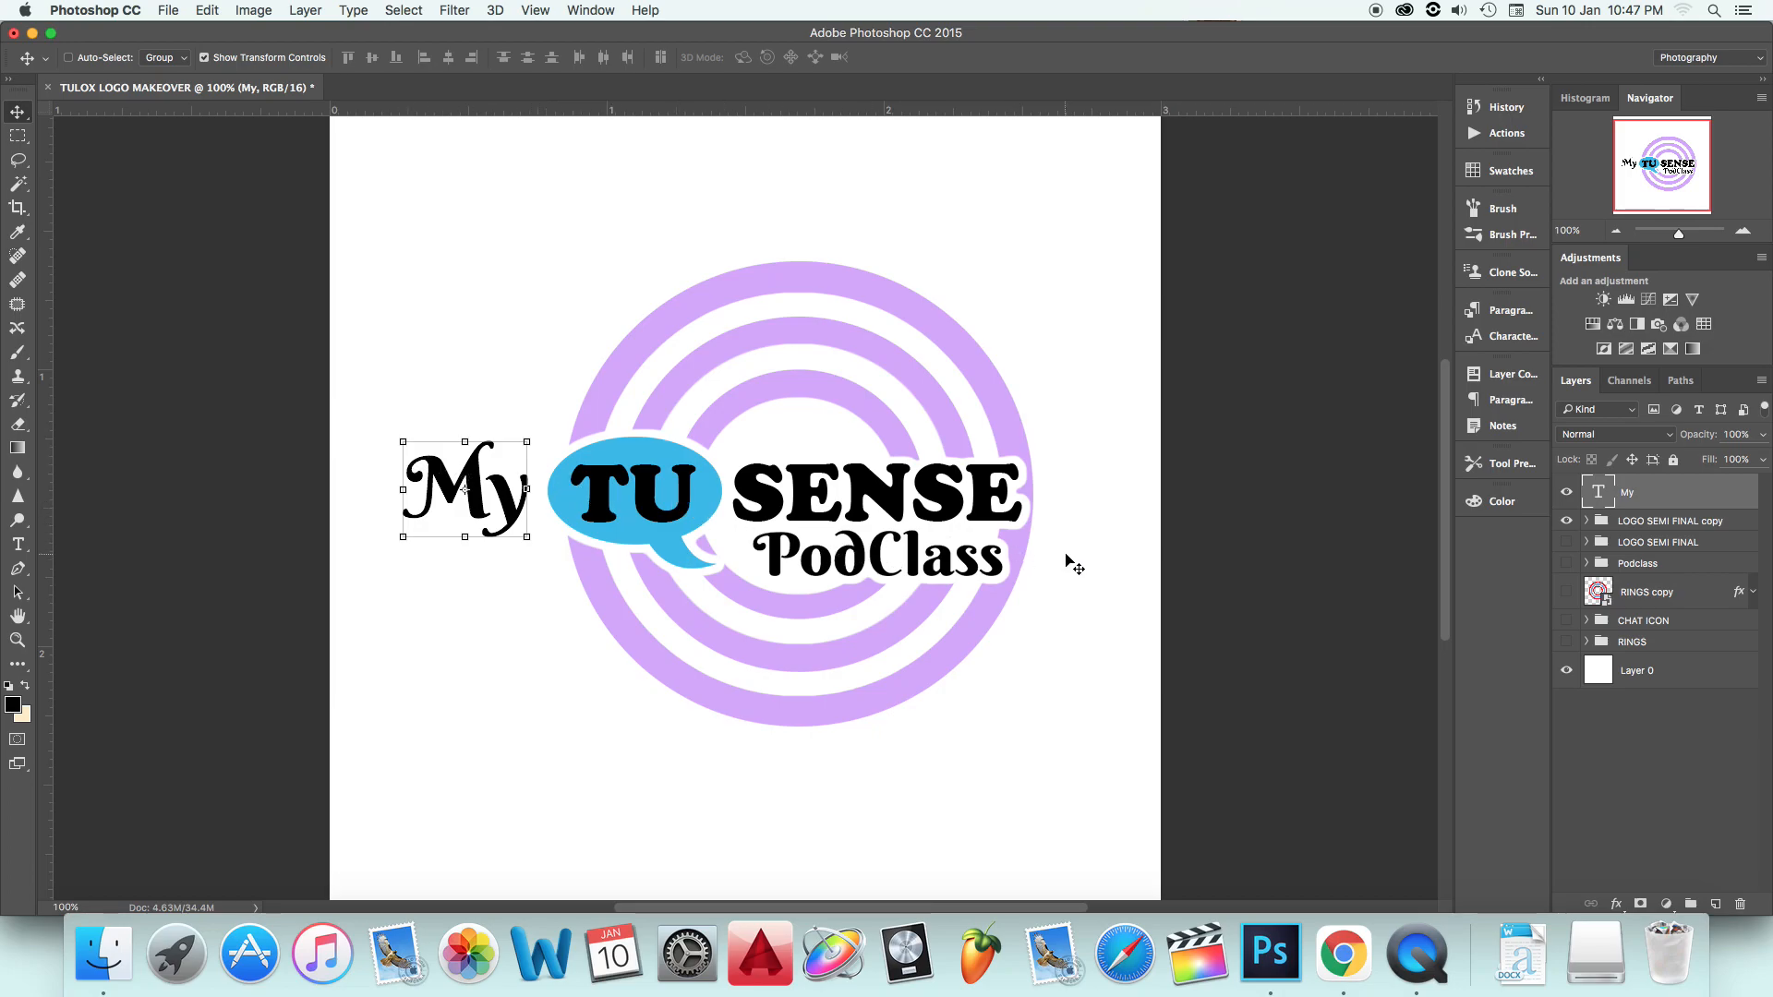
Step: Select the My layer together with the LOGO SEMI FINAL copy group and nudge both right toward the middle of the canvas
{"action": "left_click", "coordinate": [1684, 530], "text": "super"}
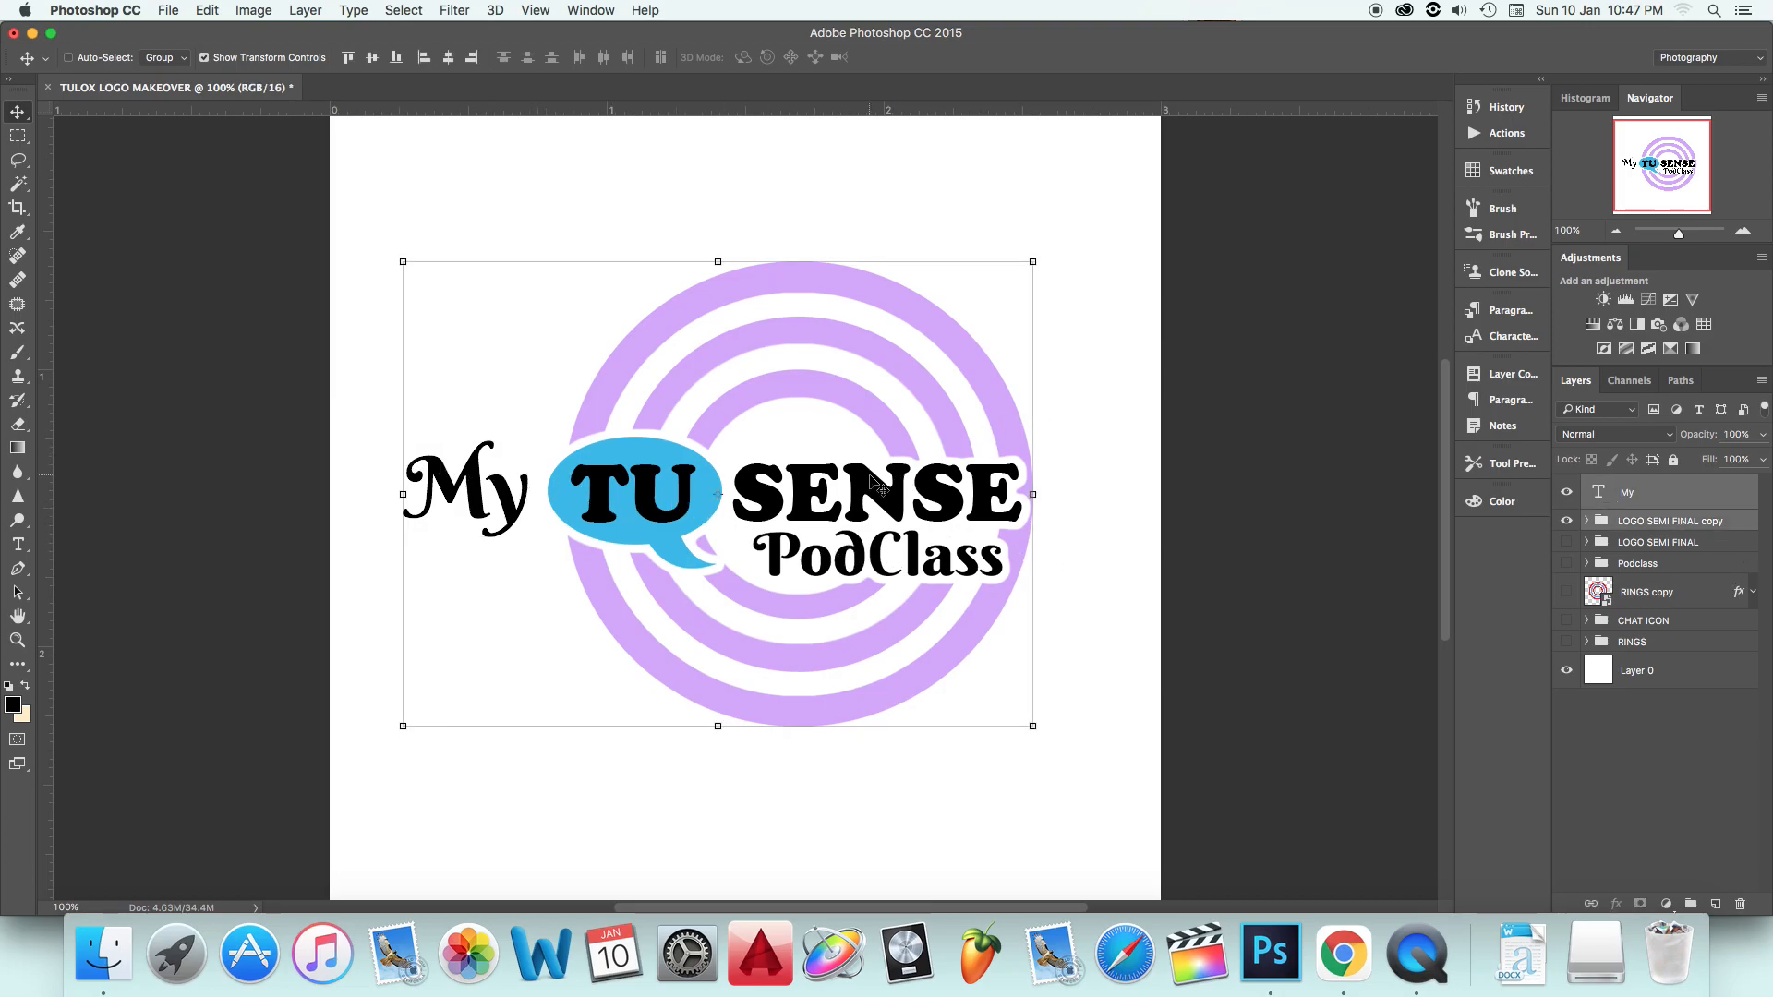
{"action": "key", "text": "Right"}
{"action": "key", "text": "Right"}
{"action": "key", "text": "Right"}
{"action": "key", "text": "Right"}
{"action": "key", "text": "Right"}
{"action": "key", "text": "Right"}
{"action": "key", "text": "Right"}
{"action": "key", "text": "Right"}
{"action": "key", "text": "Right"}
{"action": "key", "text": "Right"}
{"action": "key", "text": "Right"}
{"action": "key", "text": "Right"}
{"action": "key", "text": "Right"}
{"action": "key", "text": "Right"}
{"action": "key", "text": "Right"}
{"action": "key", "text": "Right"}
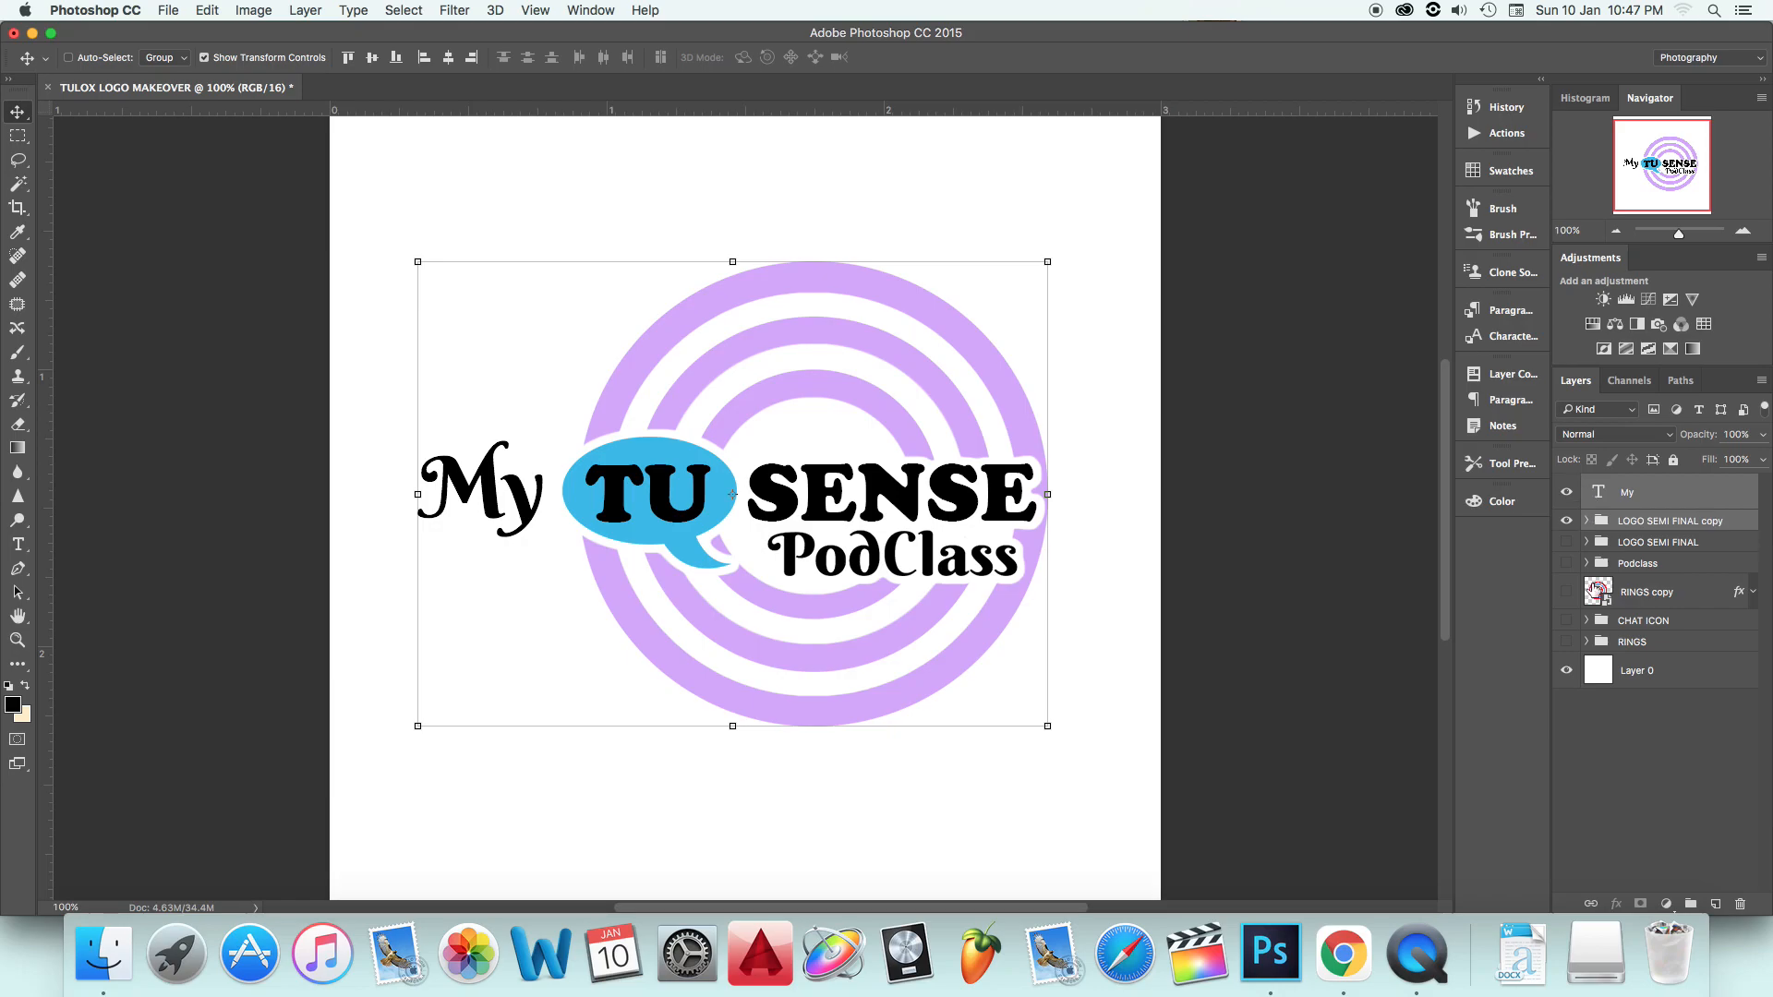
Step: Add a Color Overlay to the CHAT ICON copy layer in the LOGO SEMI FINAL copy group and pick red f8292e
{"action": "left_click", "coordinate": [1586, 521]}
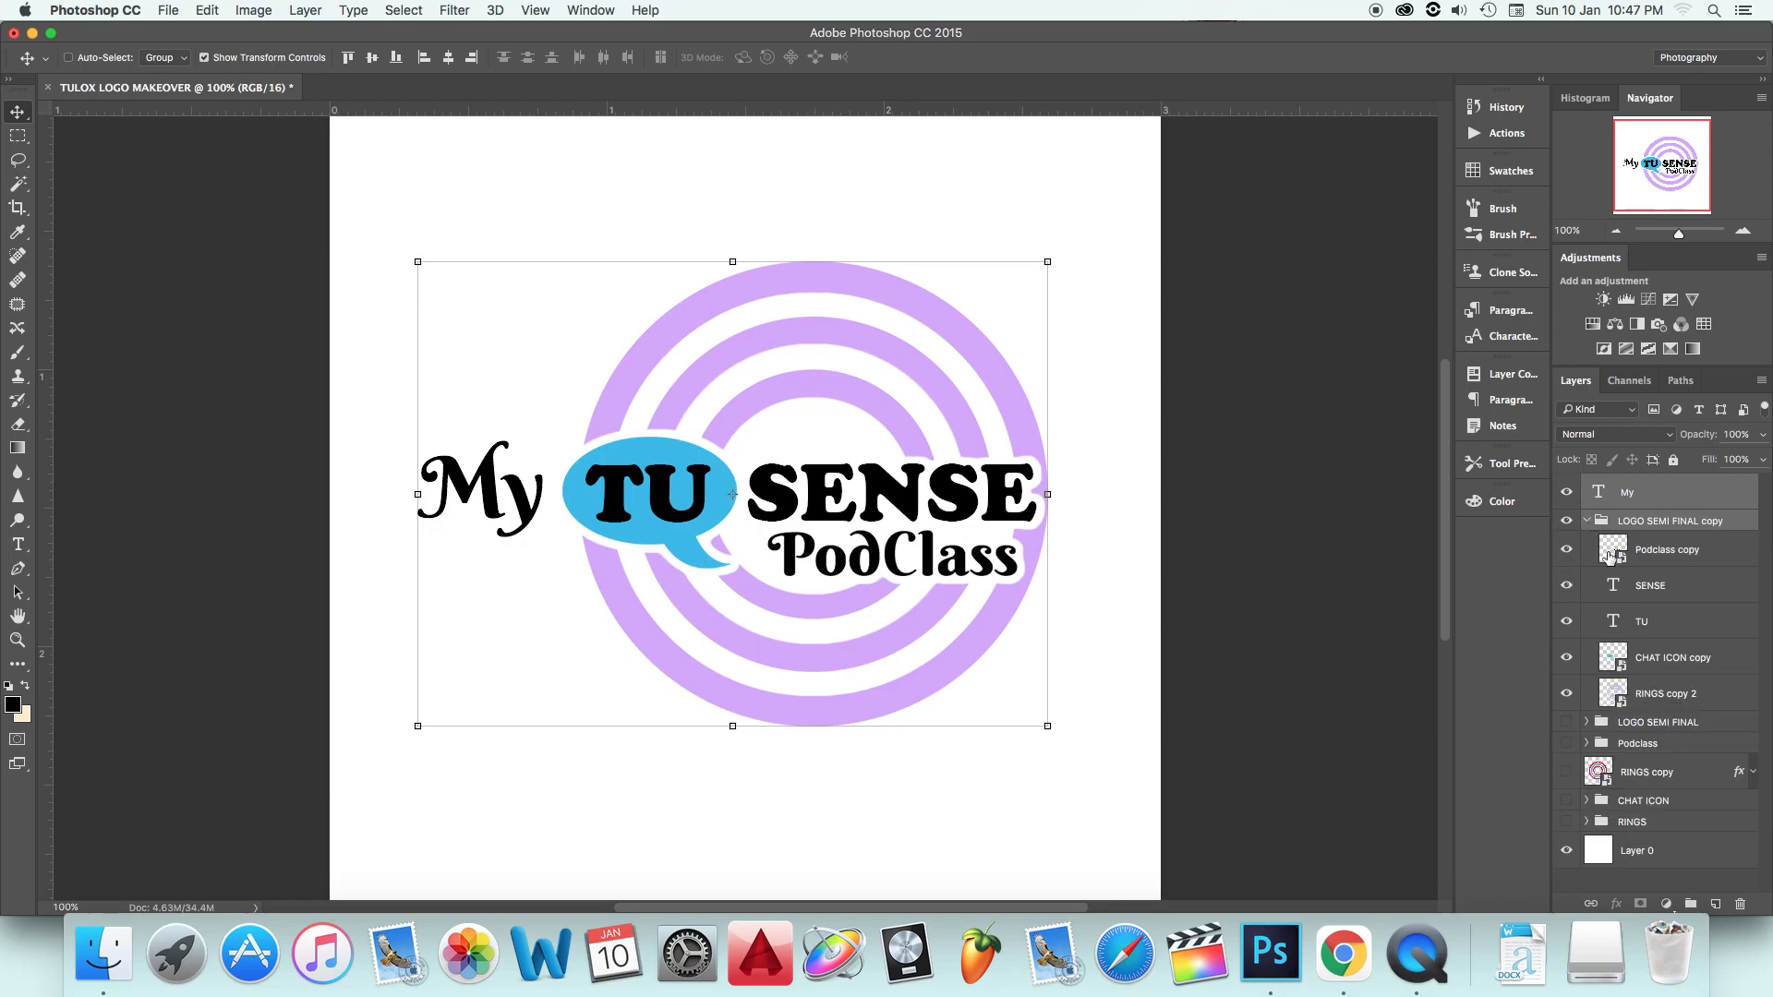
{"action": "right_click", "coordinate": [1660, 658]}
{"action": "left_click", "coordinate": [1466, 136]}
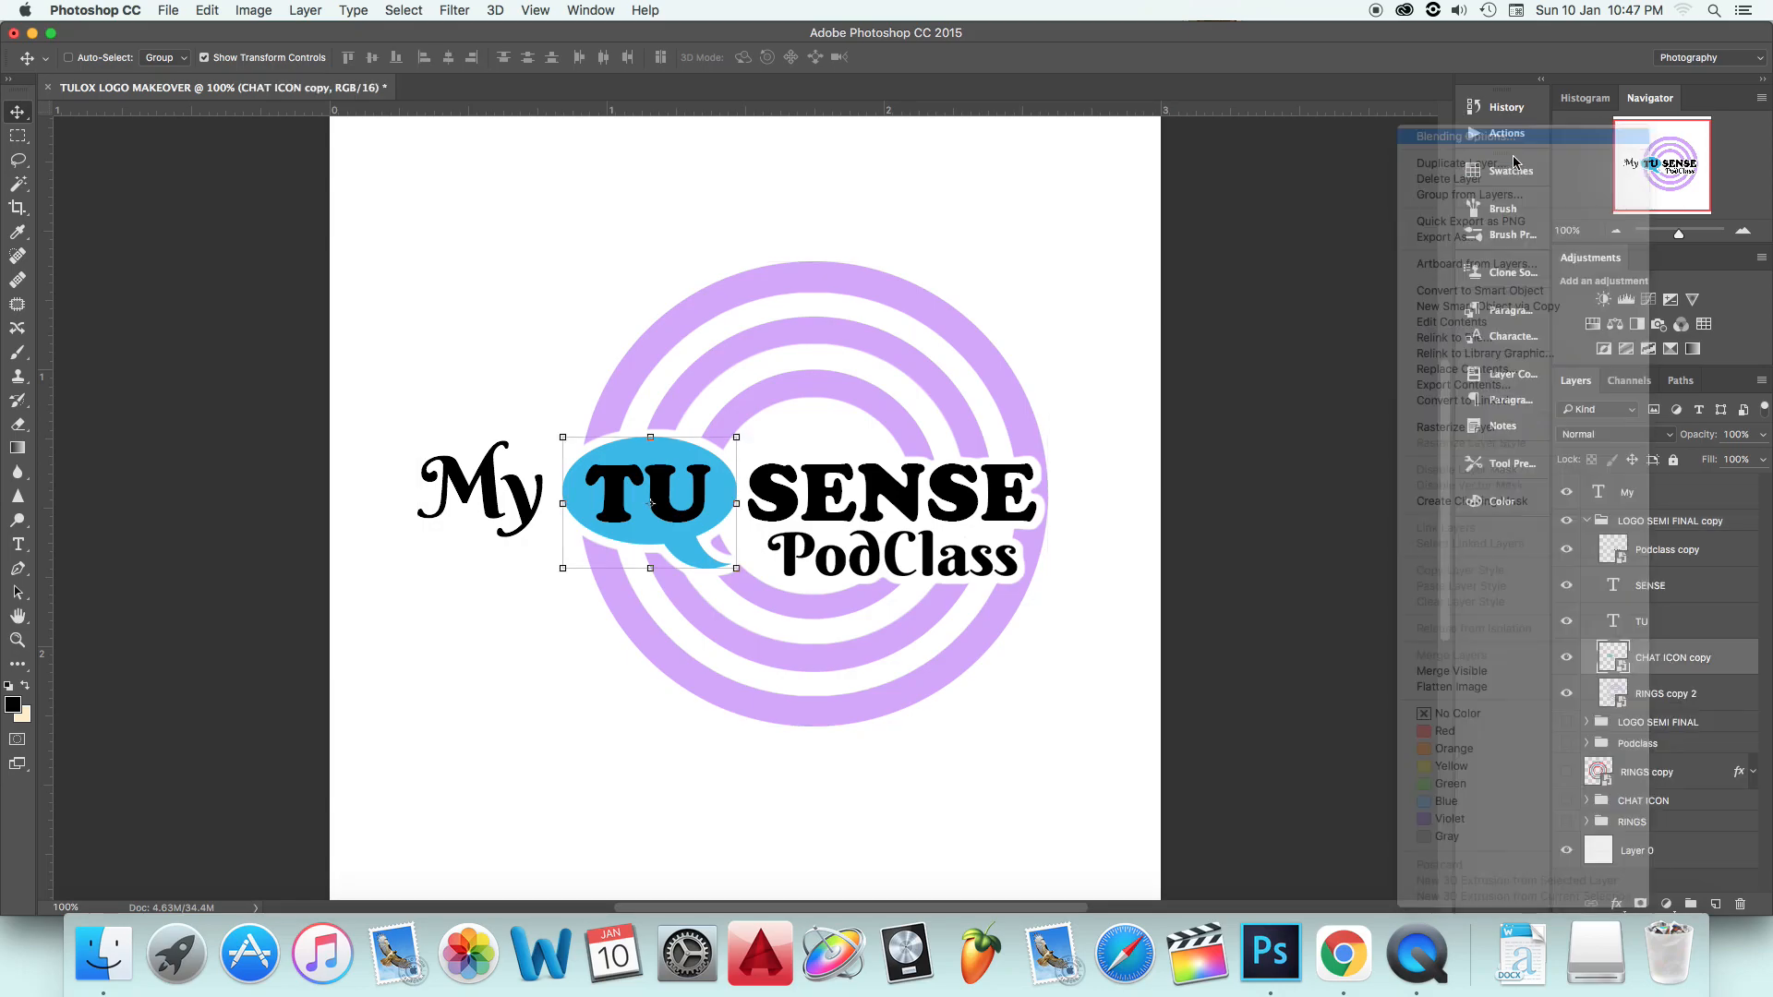
{"action": "left_click", "coordinate": [1013, 507]}
{"action": "left_click", "coordinate": [1396, 318]}
{"action": "left_click", "coordinate": [1479, 290]}
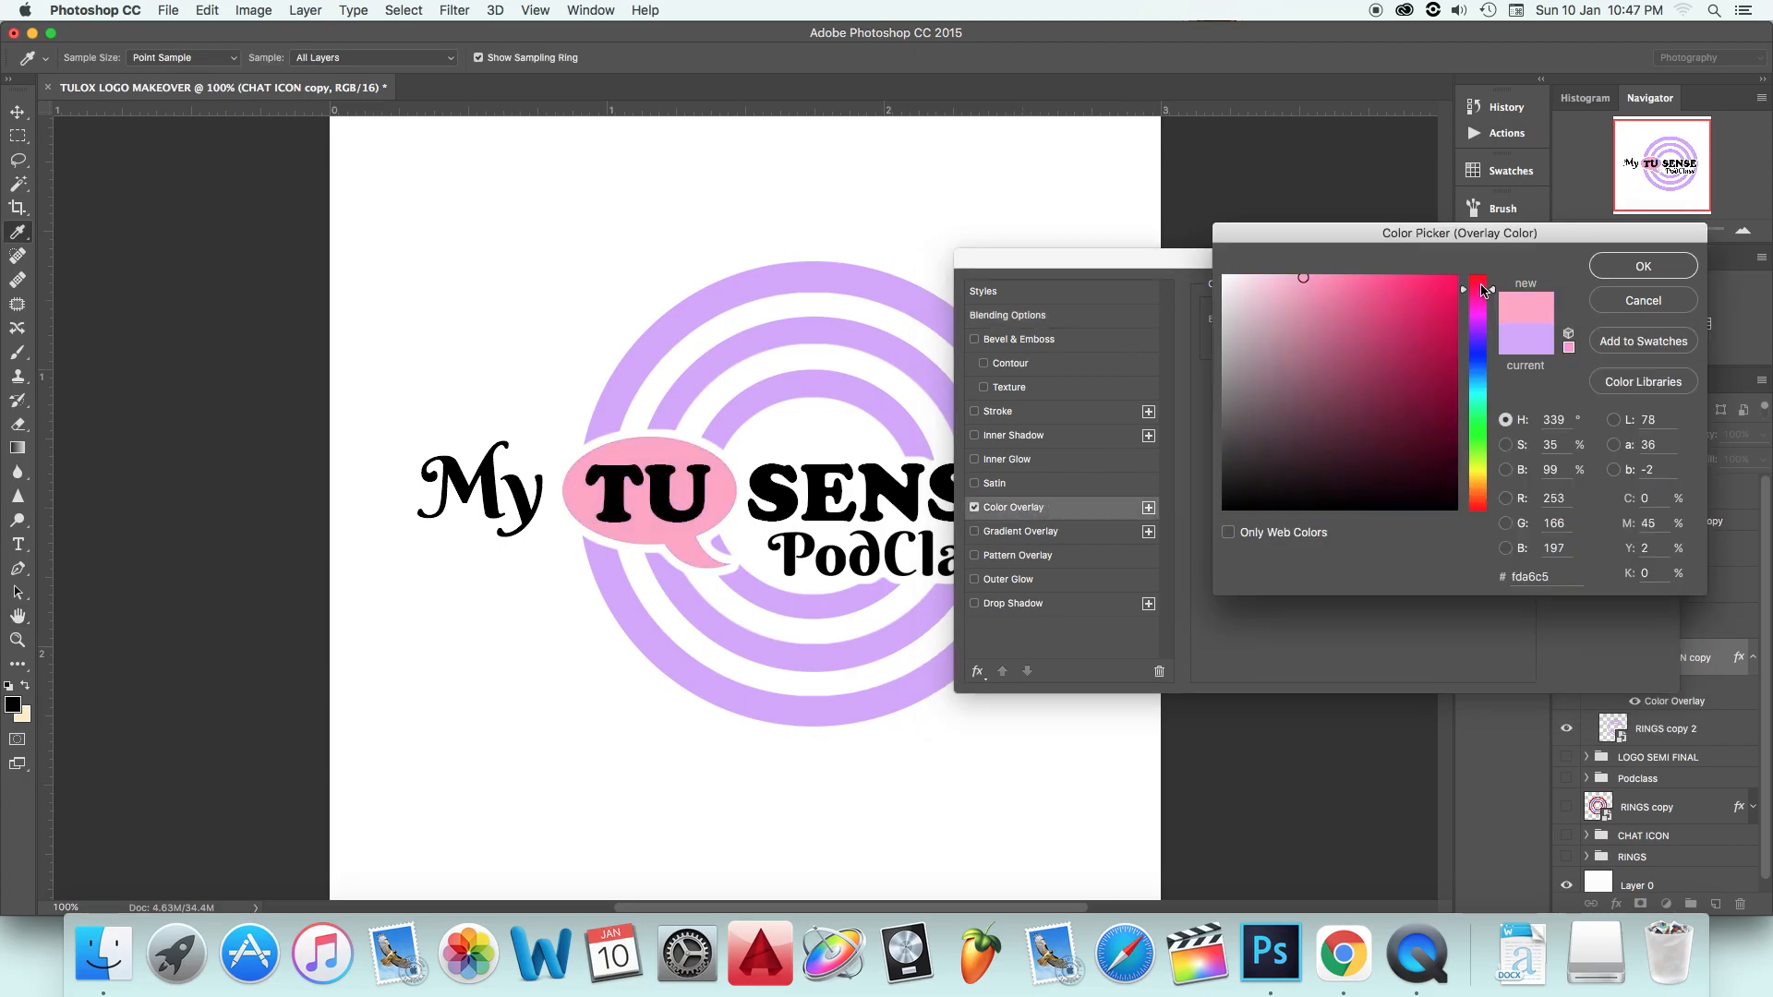
{"action": "left_click_drag", "start_coordinate": [1480, 288], "coordinate": [1482, 278]}
{"action": "left_click", "coordinate": [1418, 281]}
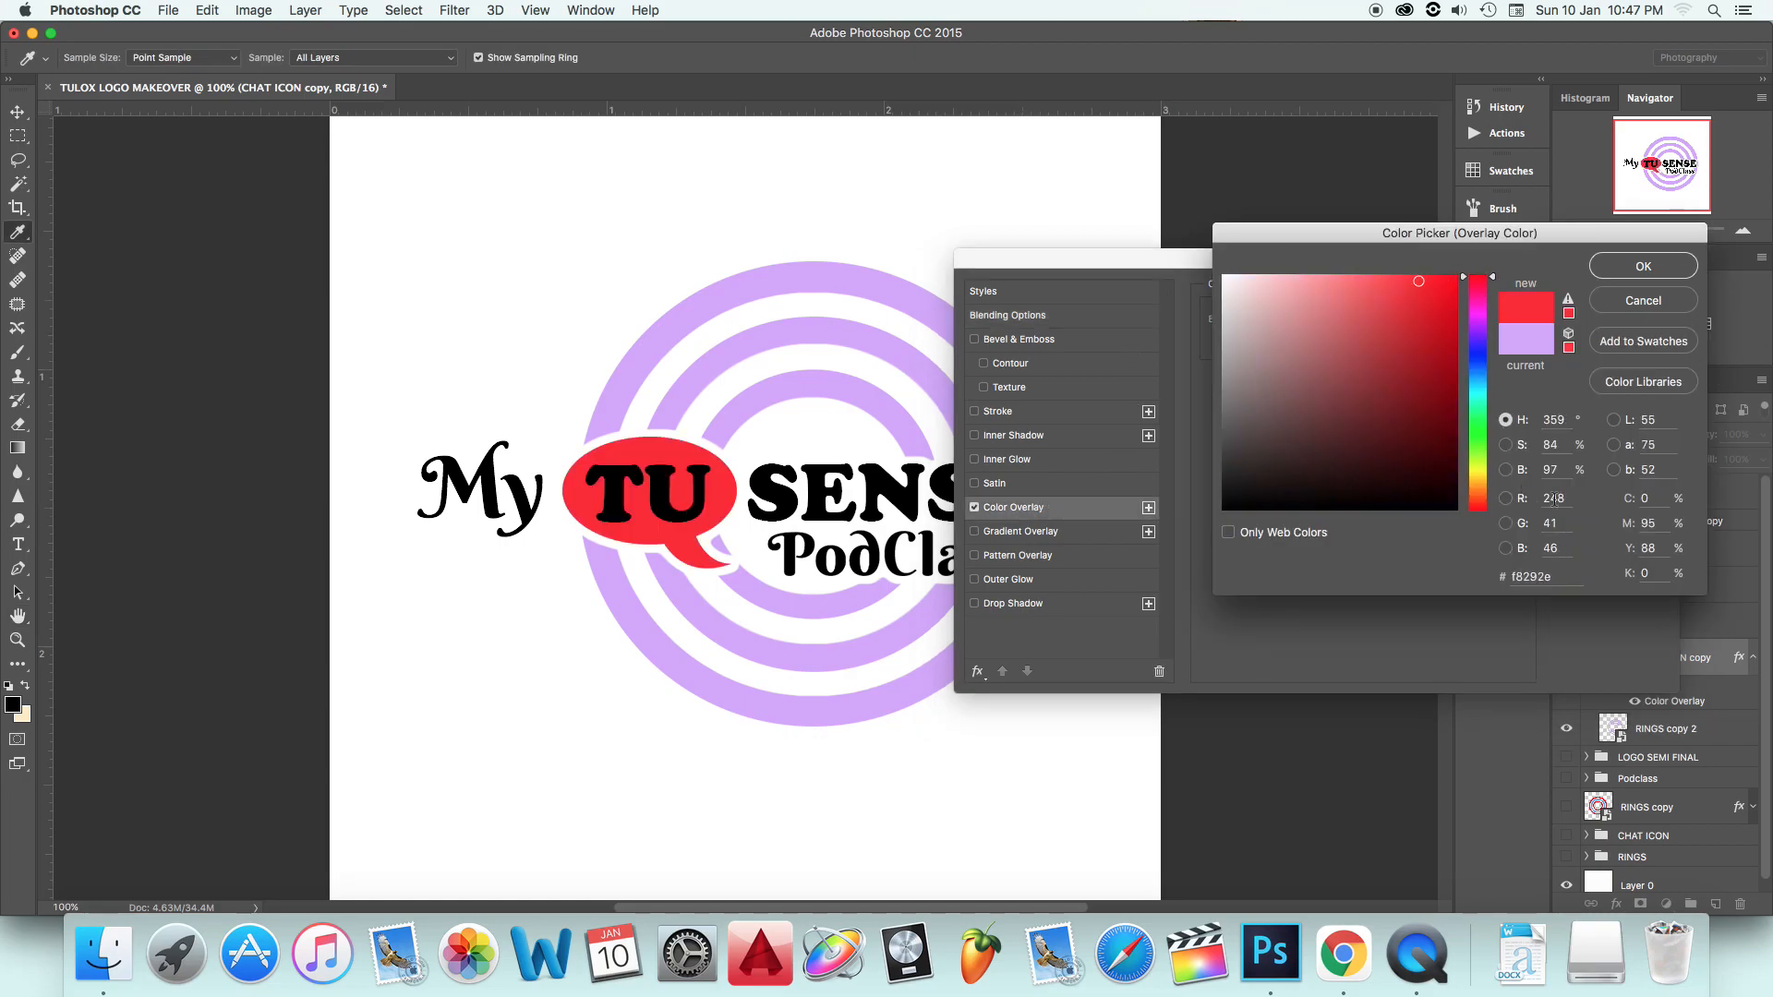
Step: Limit the chat bubble's overlay color to web colors, choose a bright red and apply the layer style
{"action": "left_click", "coordinate": [1227, 533]}
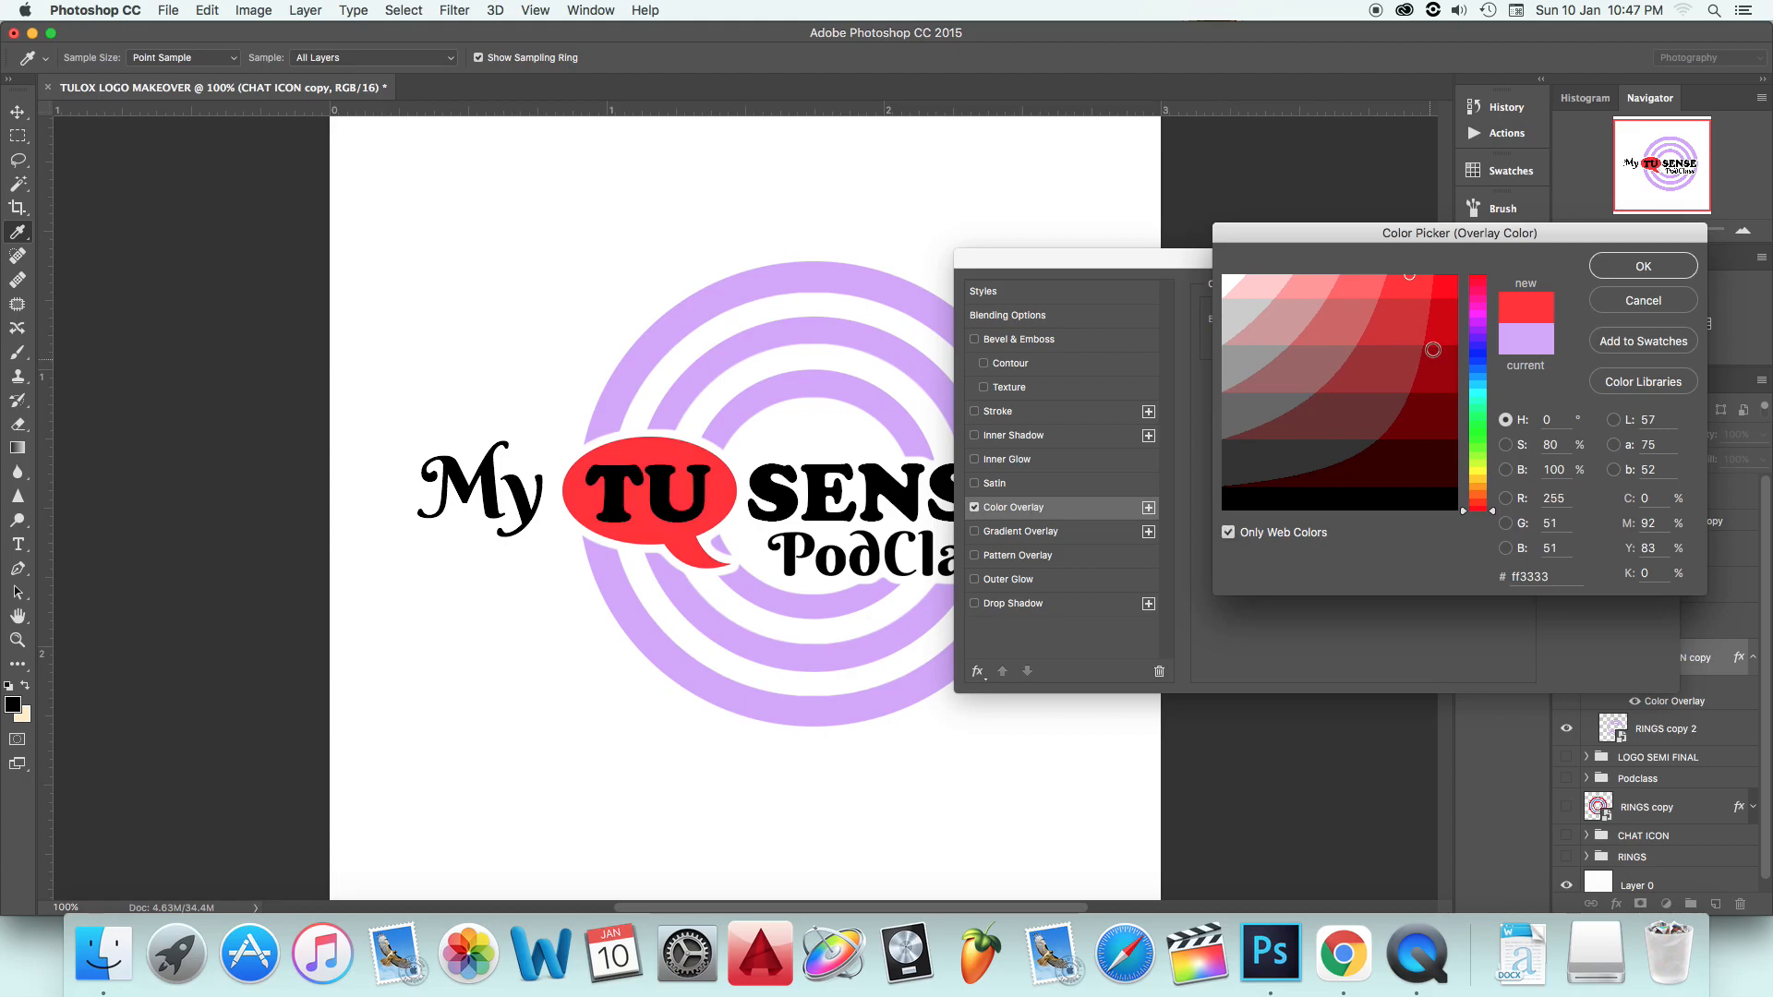
{"action": "left_click", "coordinate": [1398, 329]}
{"action": "left_click_drag", "start_coordinate": [1398, 329], "coordinate": [1396, 282]}
{"action": "left_click", "coordinate": [1636, 267]}
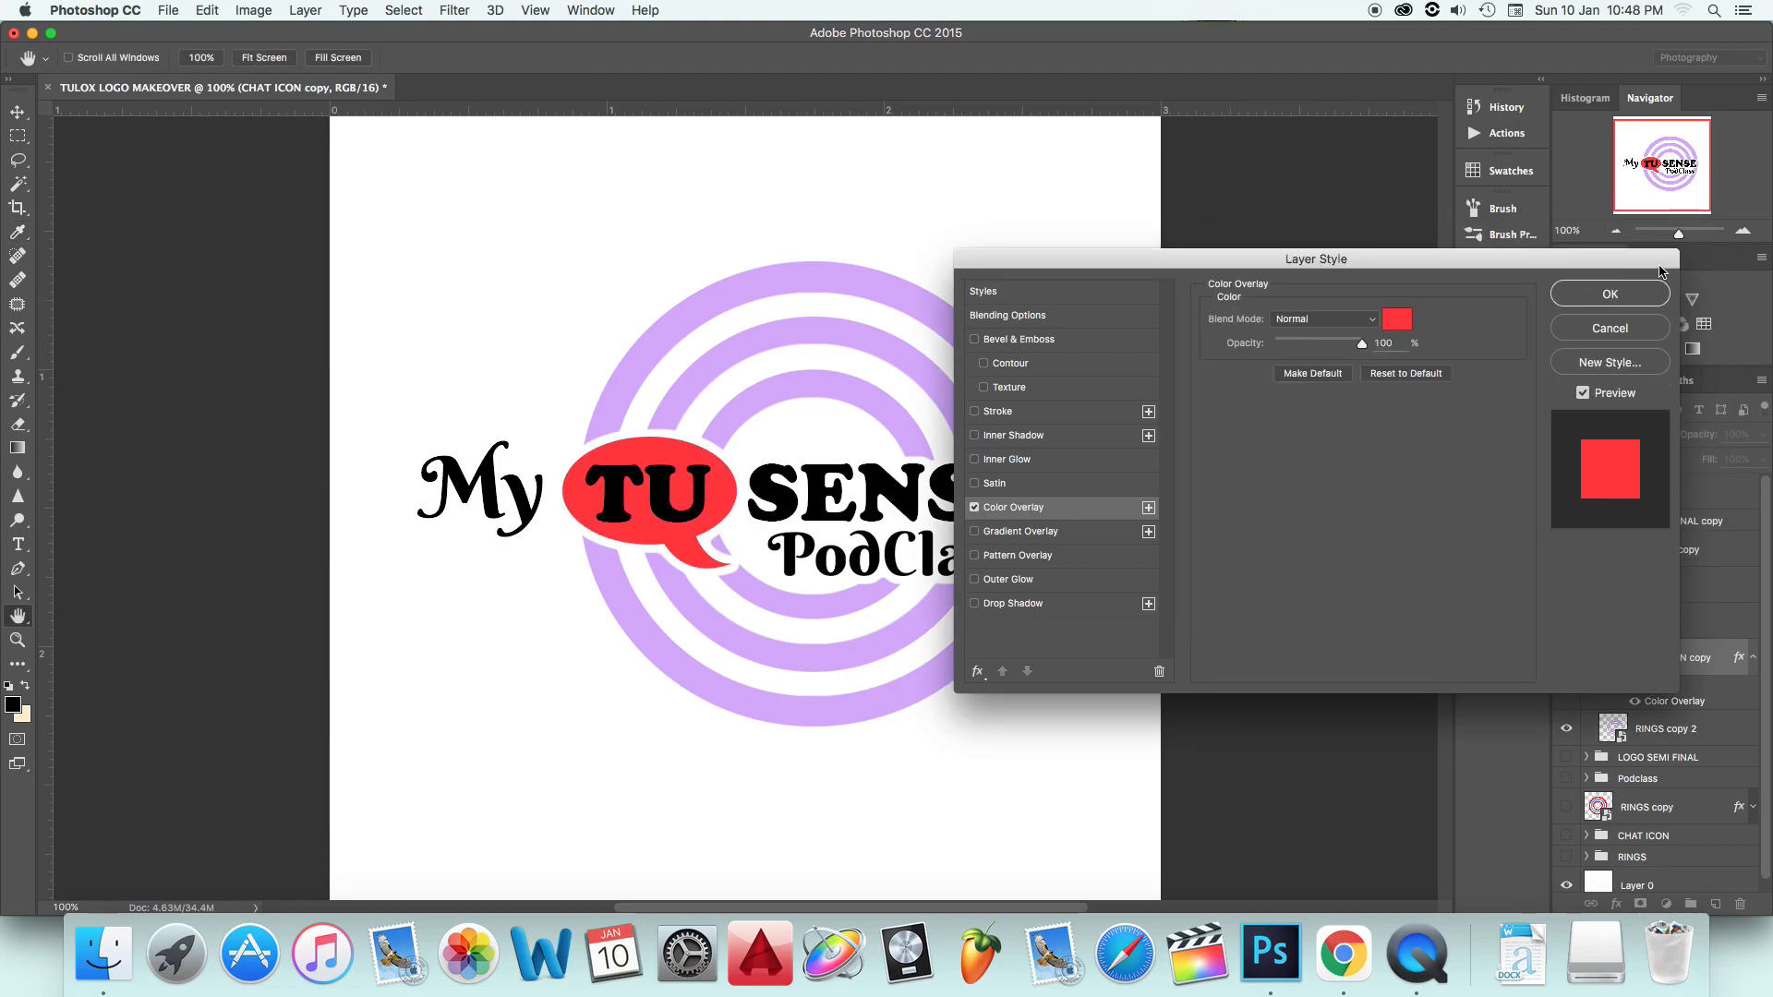
{"action": "left_click", "coordinate": [1595, 289]}
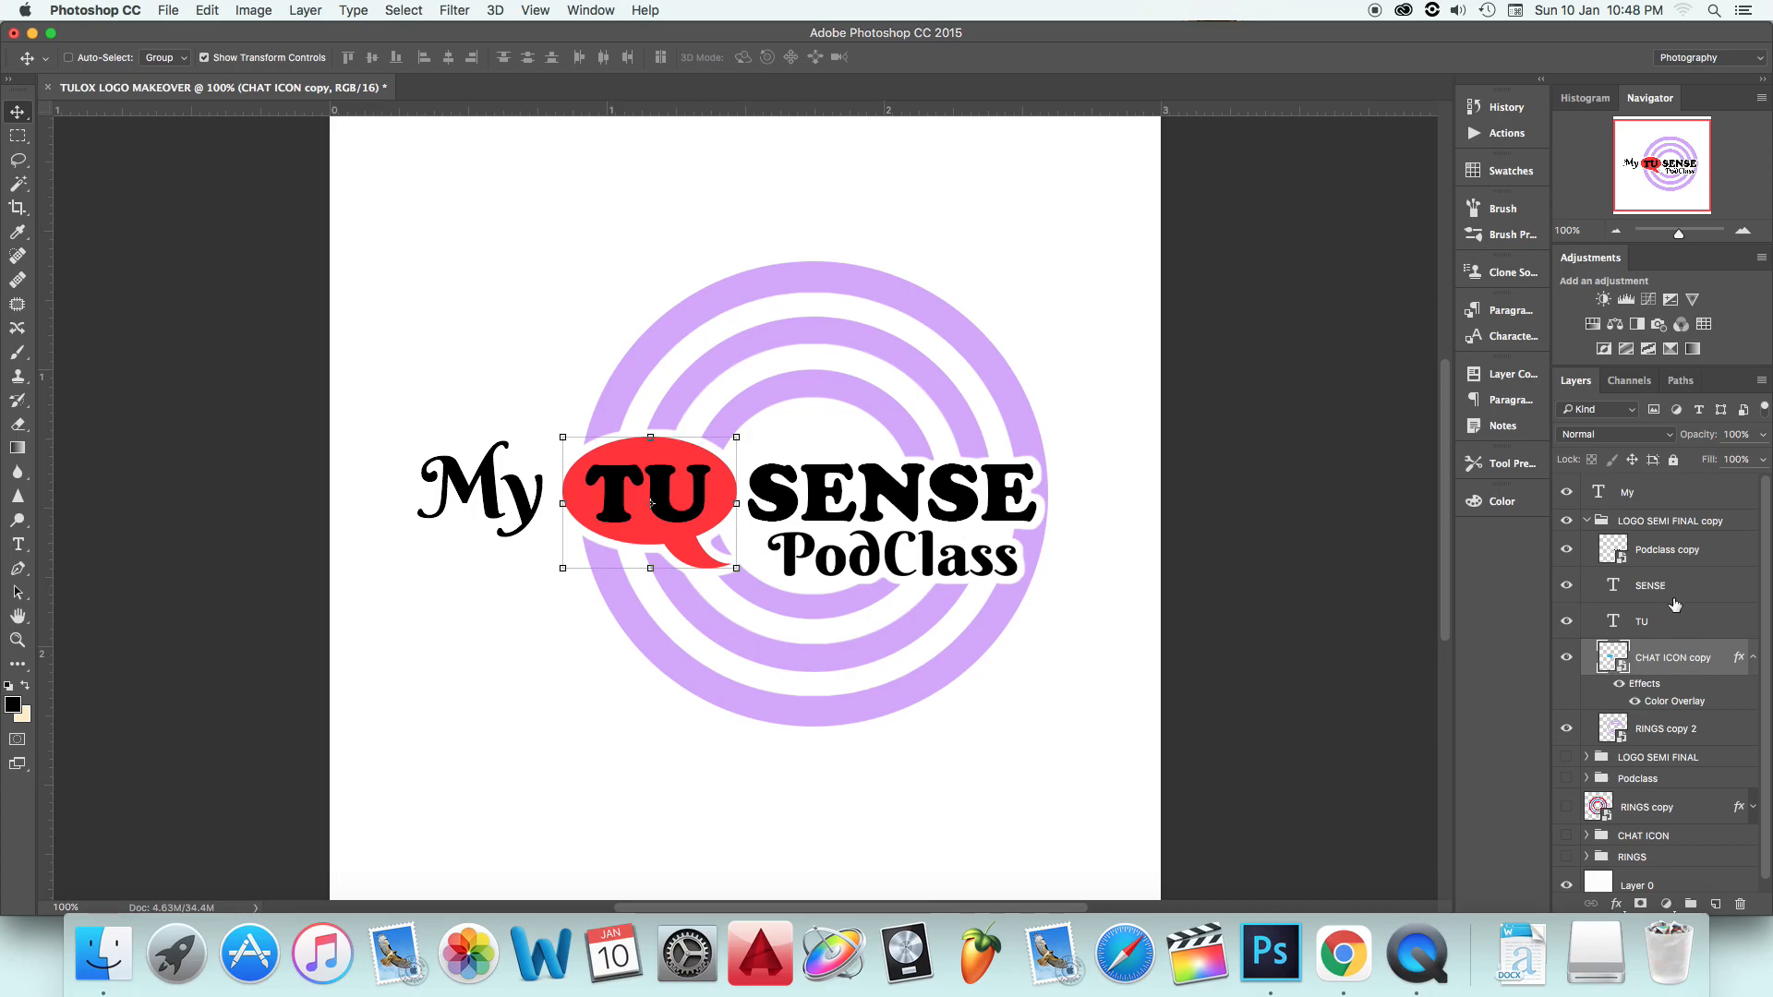
Step: Apply a Color Overlay in the same red to the Podclass copy layer
{"action": "right_click", "coordinate": [1667, 549]}
{"action": "left_click", "coordinate": [1445, 181]}
{"action": "left_click", "coordinate": [1377, 190]}
{"action": "right_click", "coordinate": [1667, 550]}
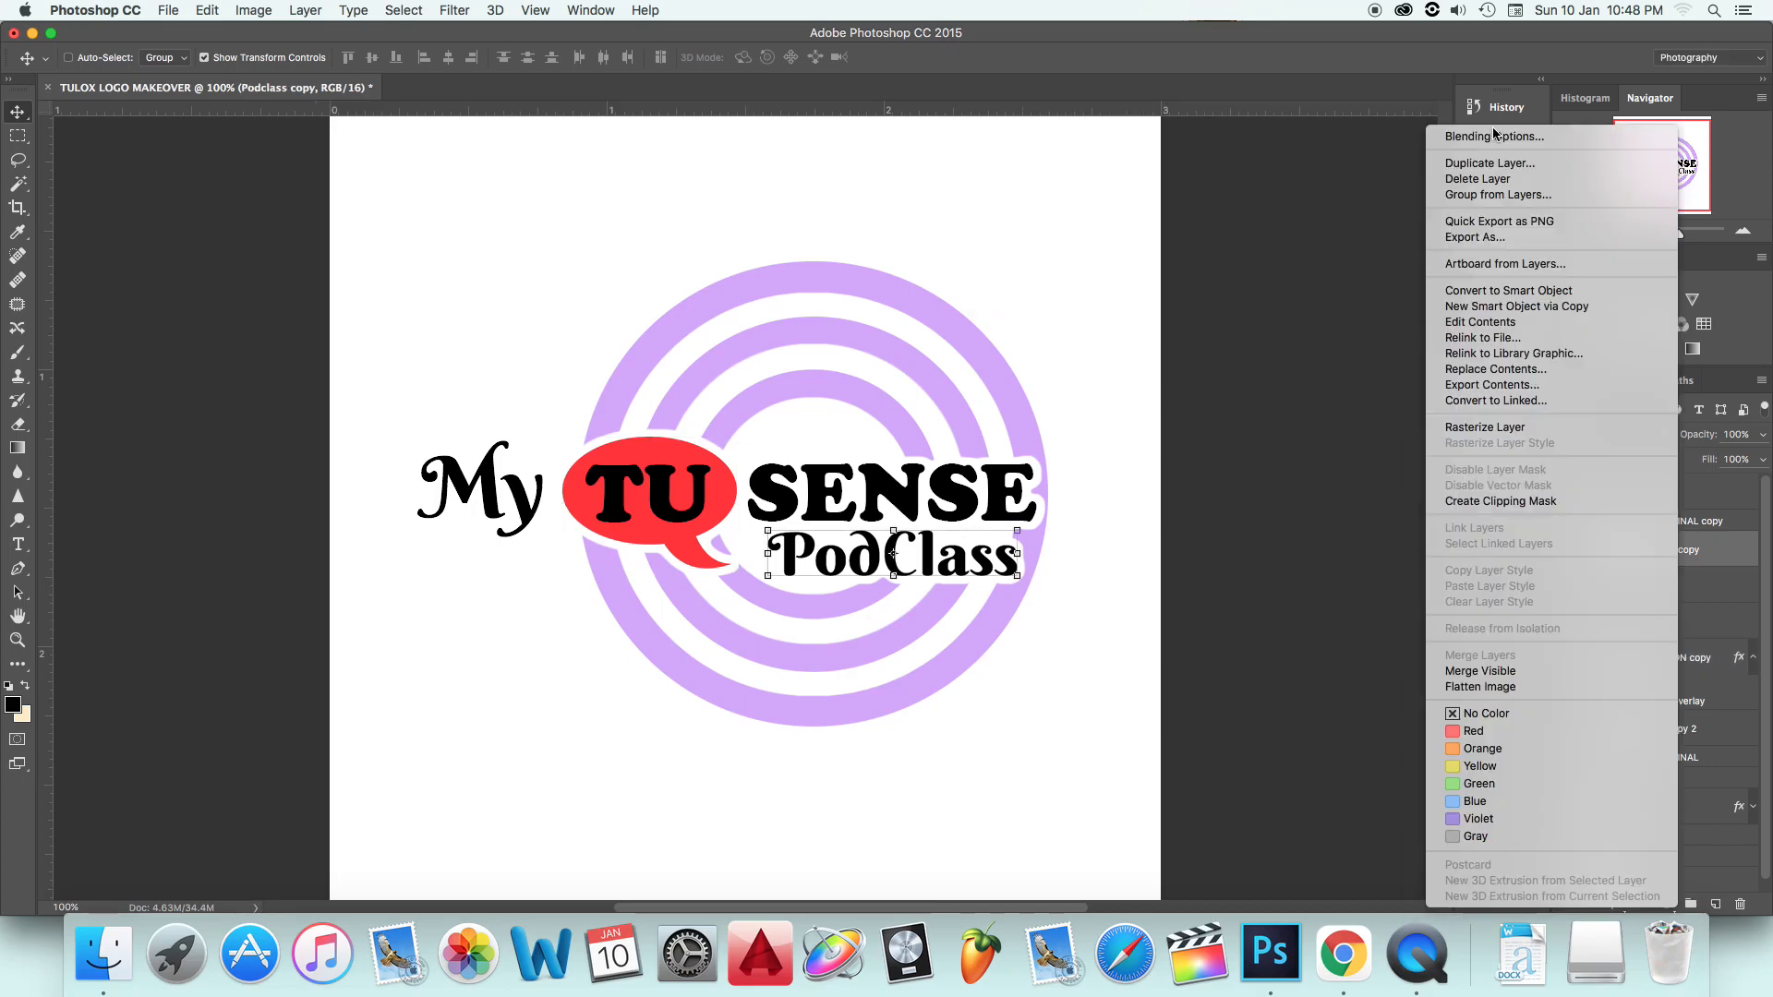
{"action": "left_click", "coordinate": [1491, 140]}
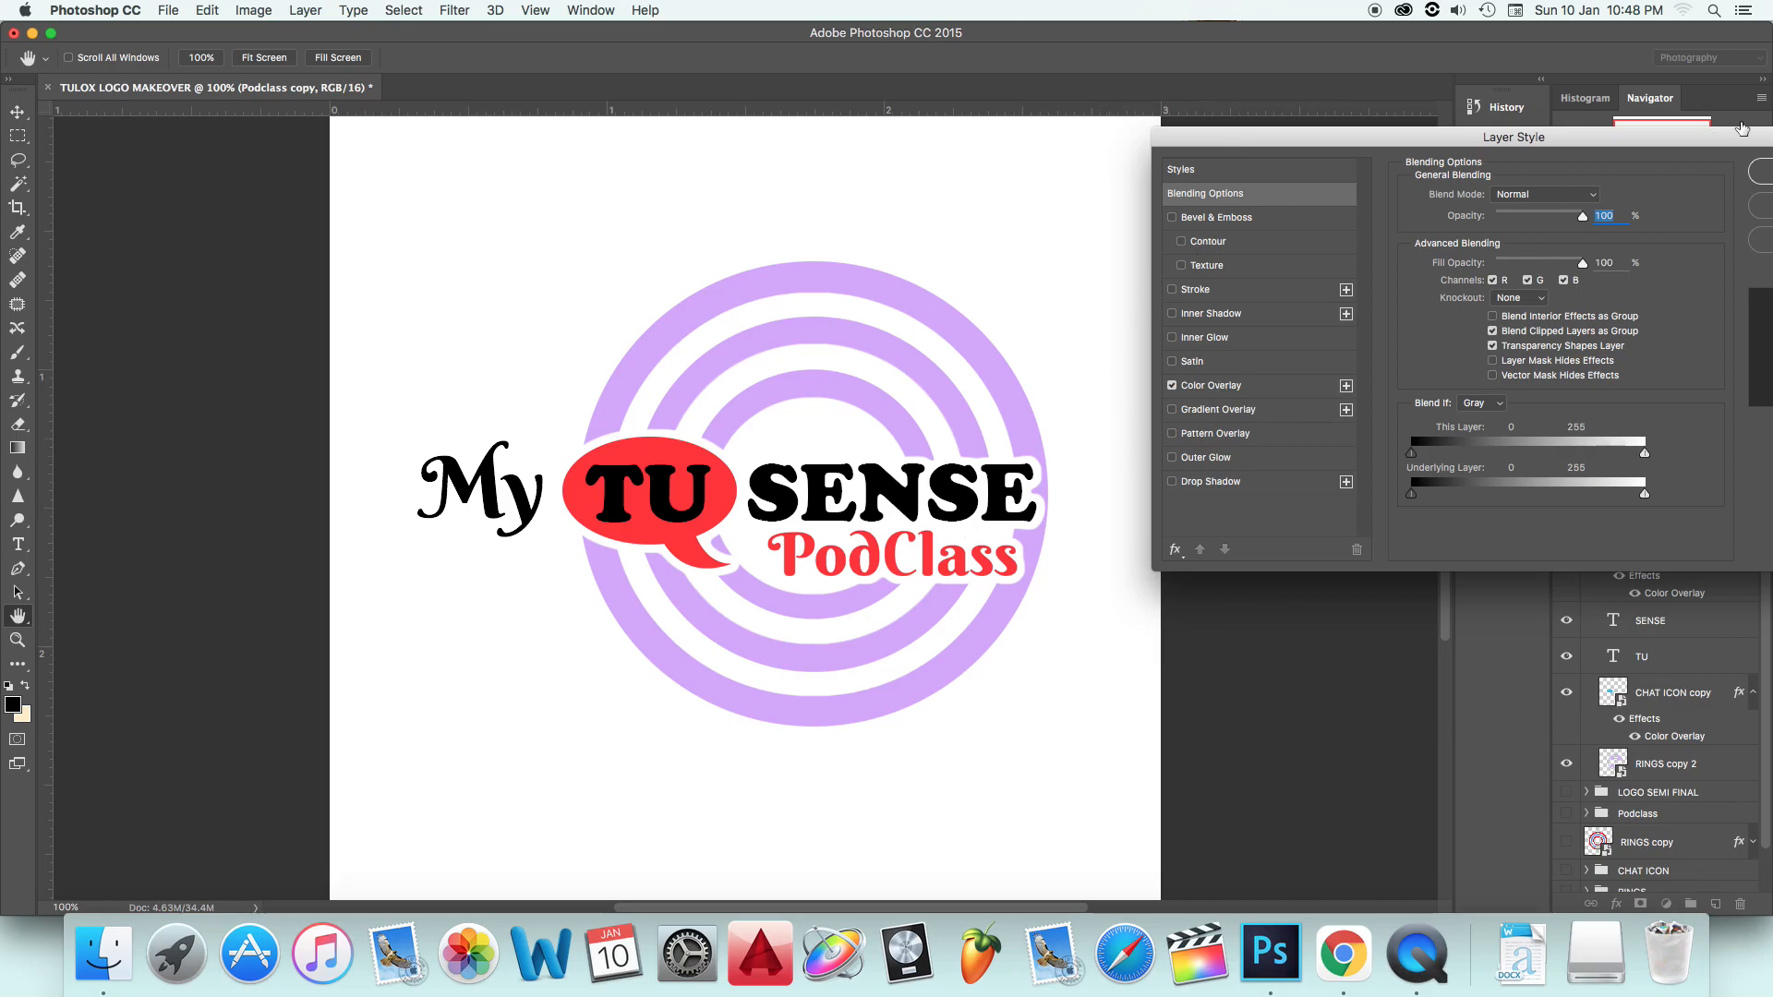
{"action": "left_click_drag", "start_coordinate": [1679, 137], "coordinate": [1553, 127]}
{"action": "left_click", "coordinate": [1681, 162]}
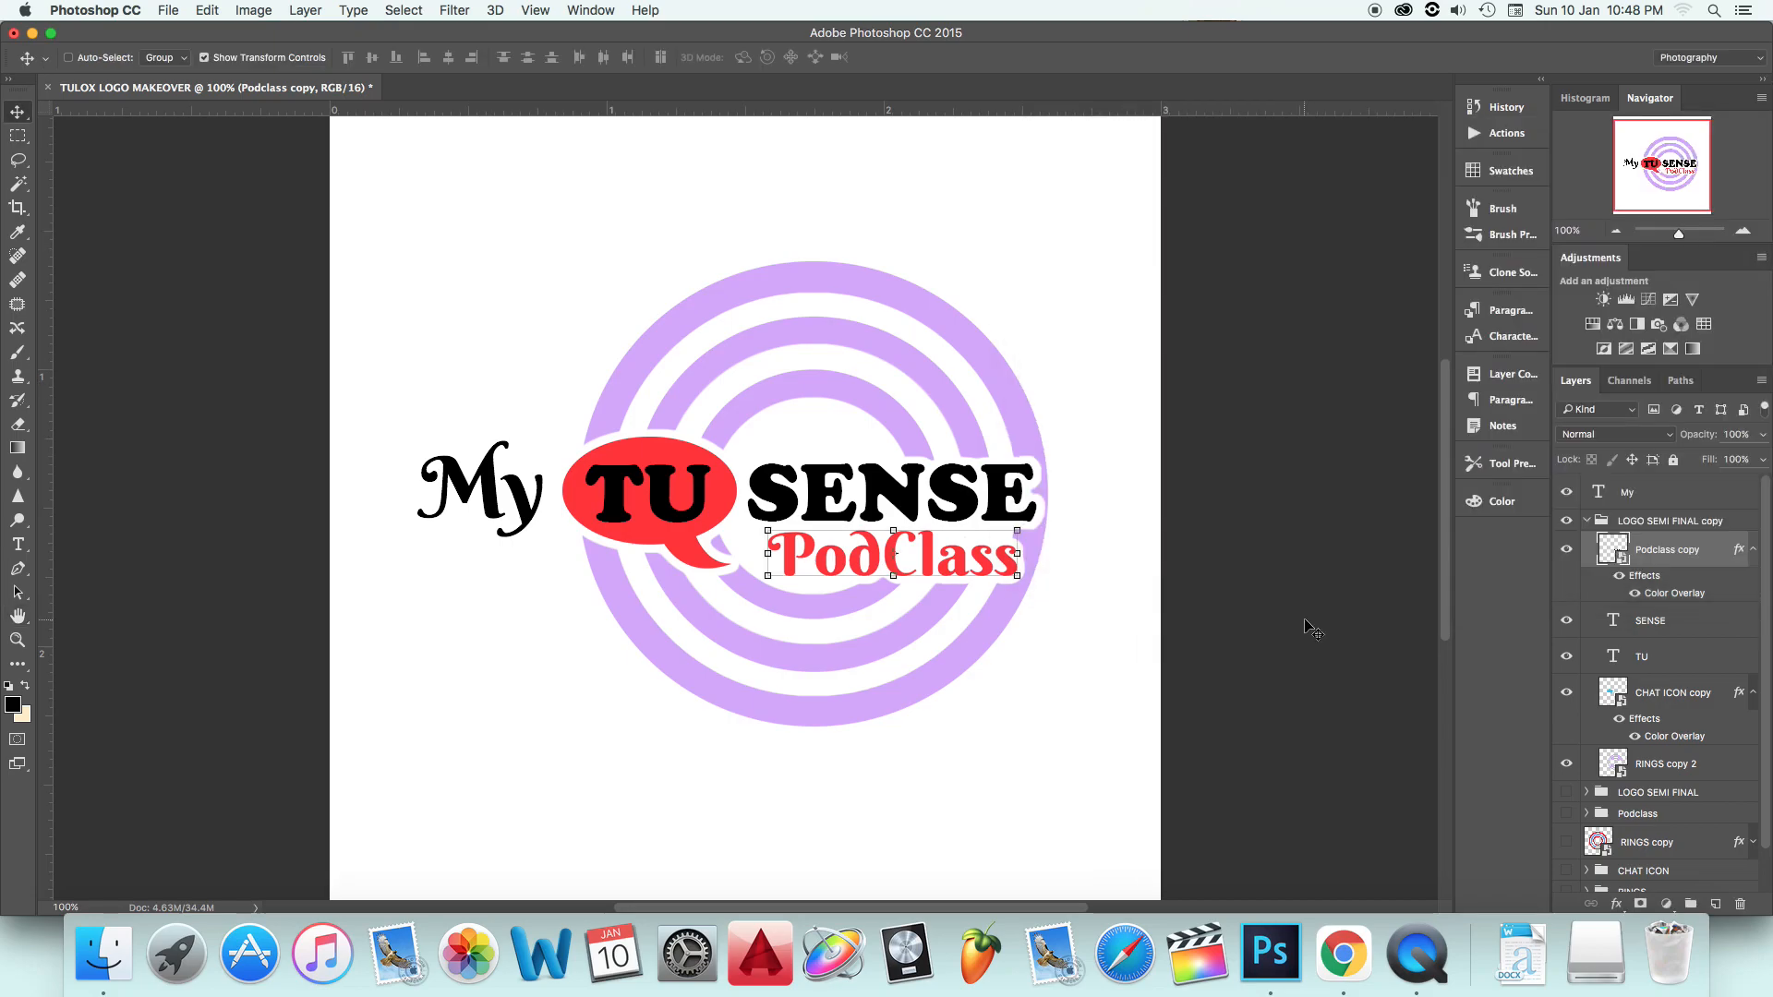
Step: Enable a Gradient Overlay on the RINGS copy 2 layer and move the style dialog clear of the logo
{"action": "left_click", "coordinate": [1691, 760]}
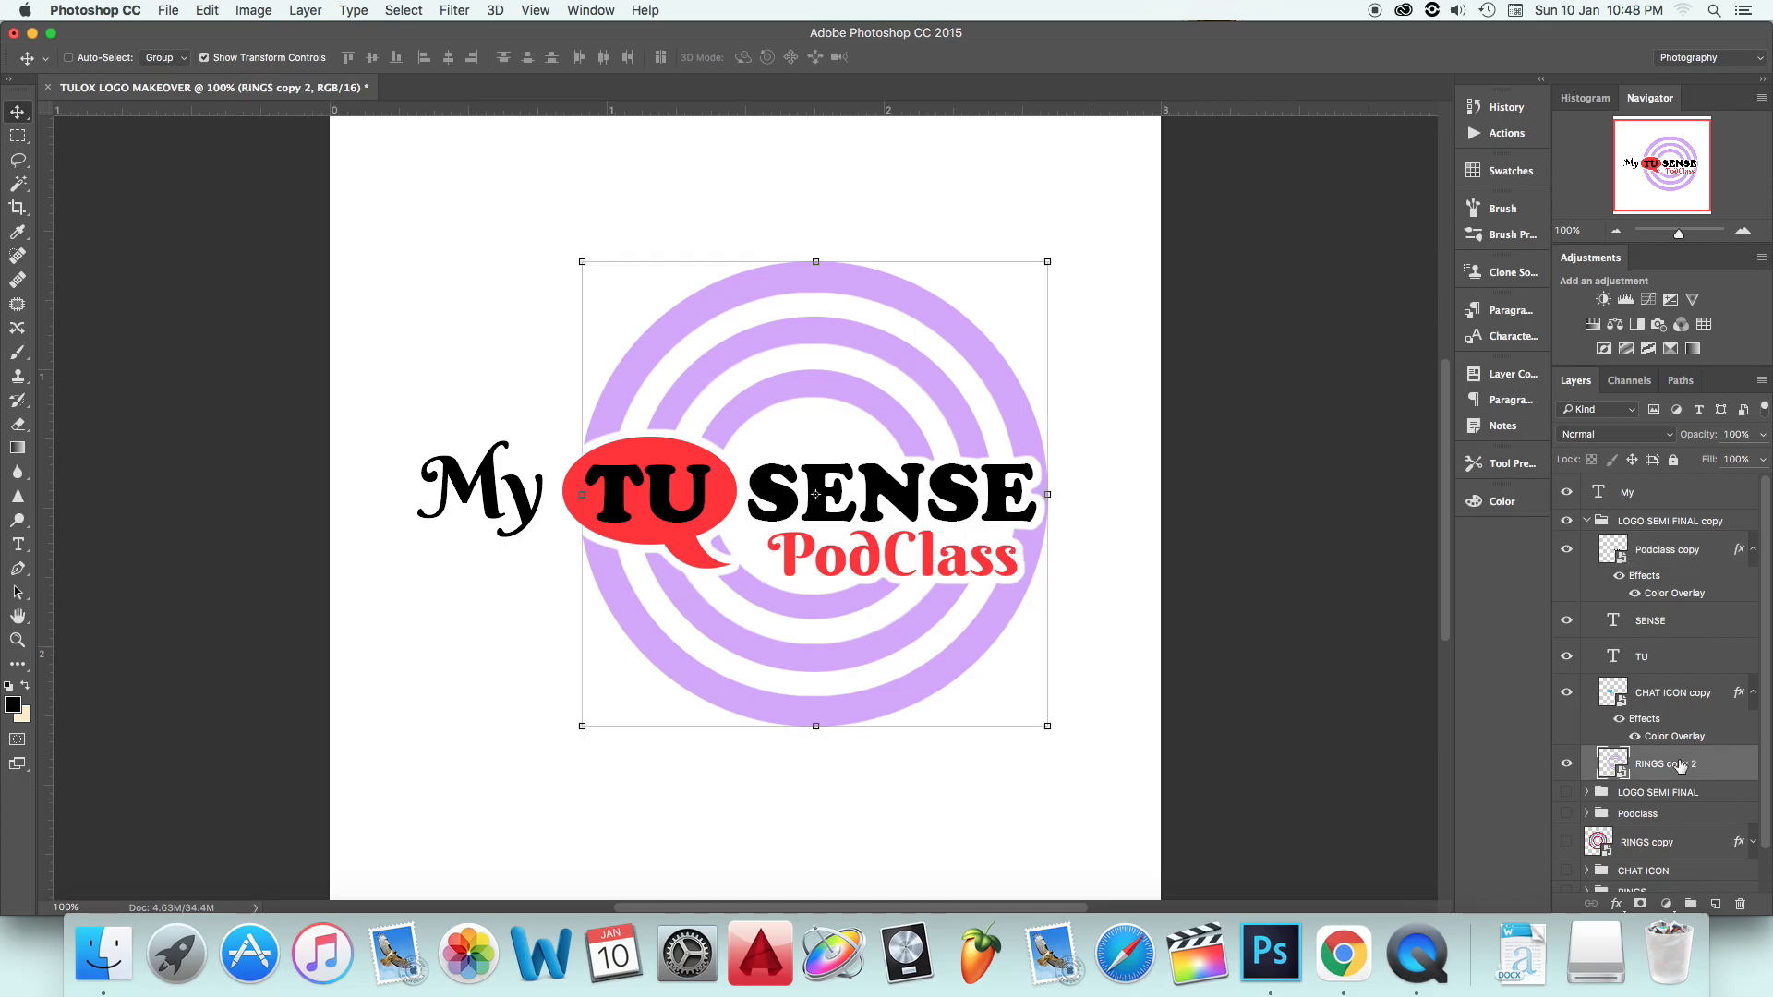
{"action": "right_click", "coordinate": [1681, 765]}
{"action": "left_click", "coordinate": [1452, 136]}
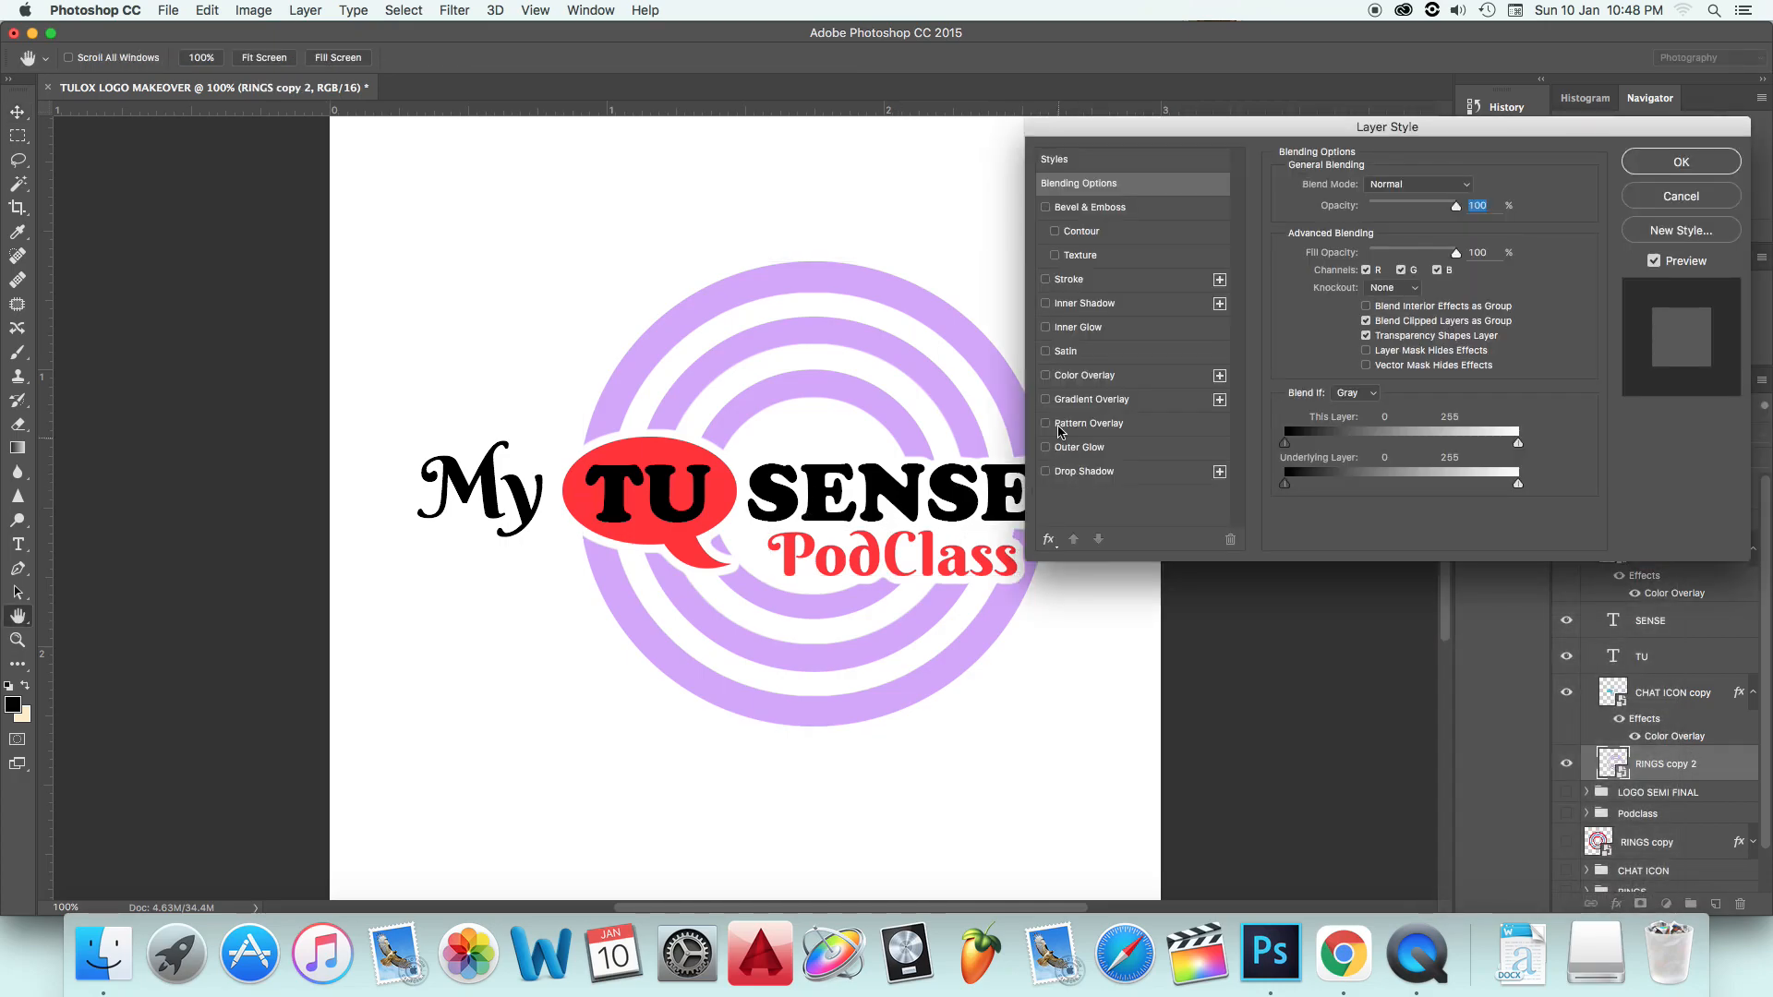
{"action": "left_click", "coordinate": [1047, 401]}
{"action": "left_click_drag", "start_coordinate": [1054, 138], "coordinate": [1222, 164]}
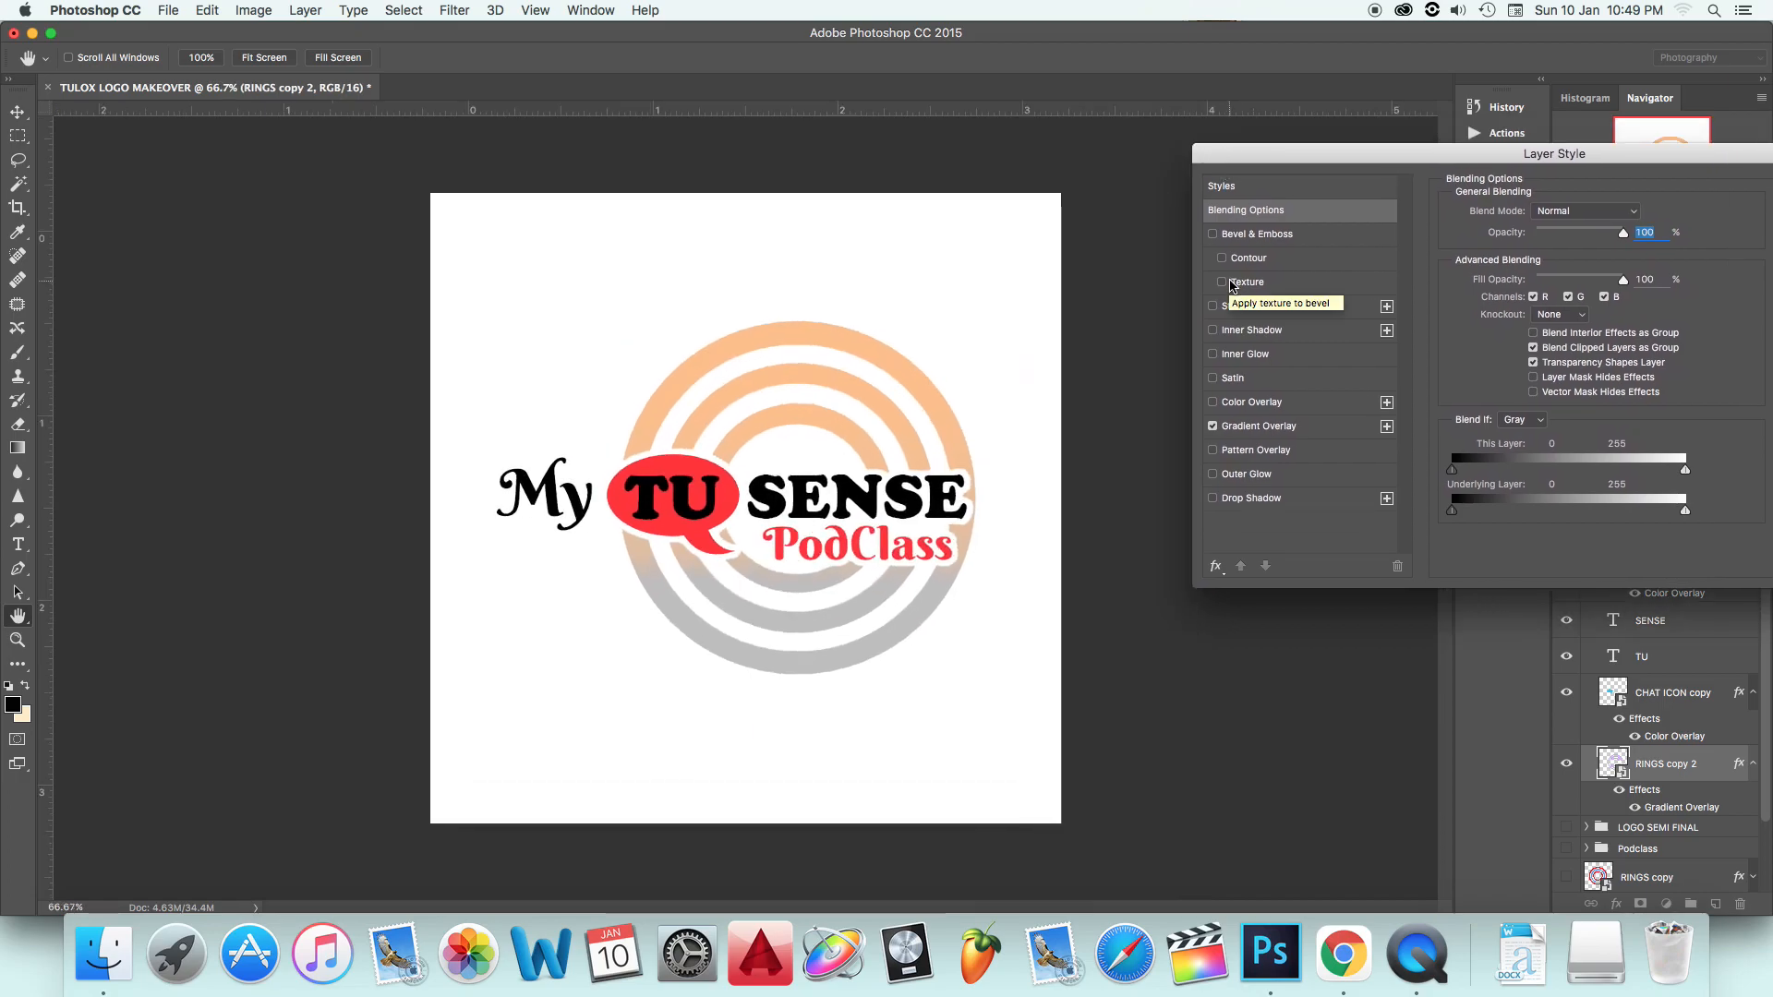